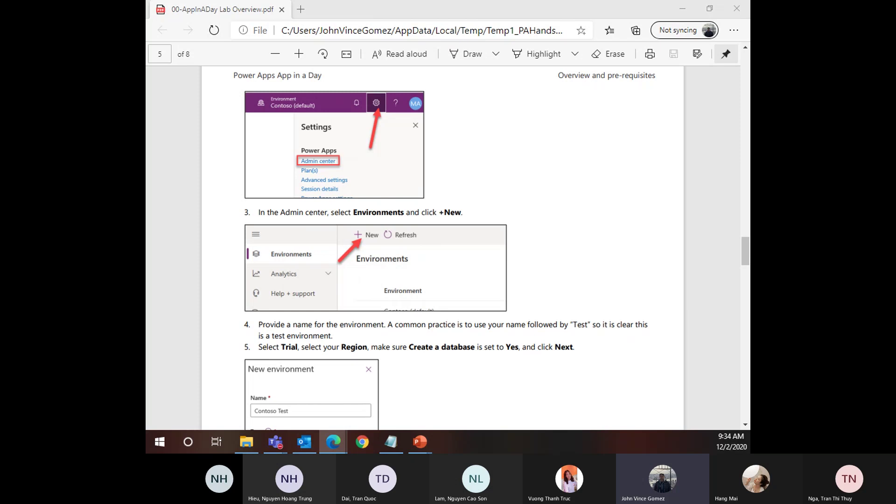
Open the Power Platform admin center at admin.powerapps.com in a new browser tab and split that tab into its own window
left_click_drag(147, 259, 384, 27)
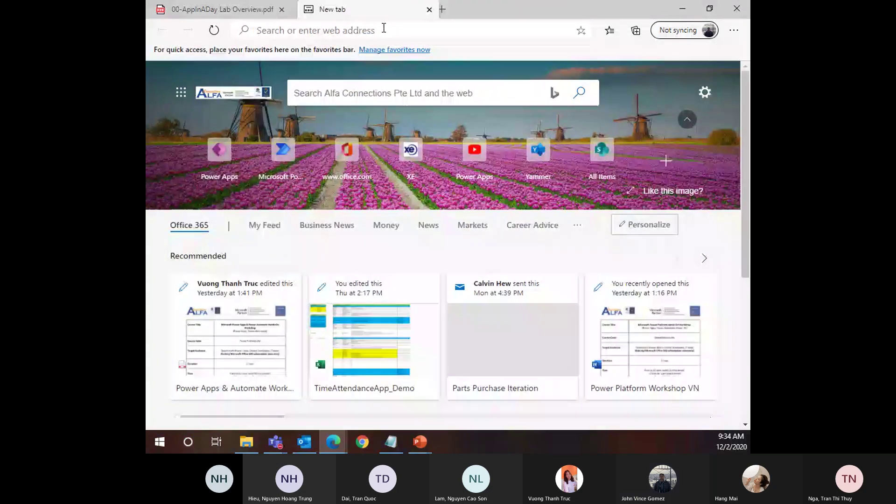
left_click(304, 27)
type("admin.")
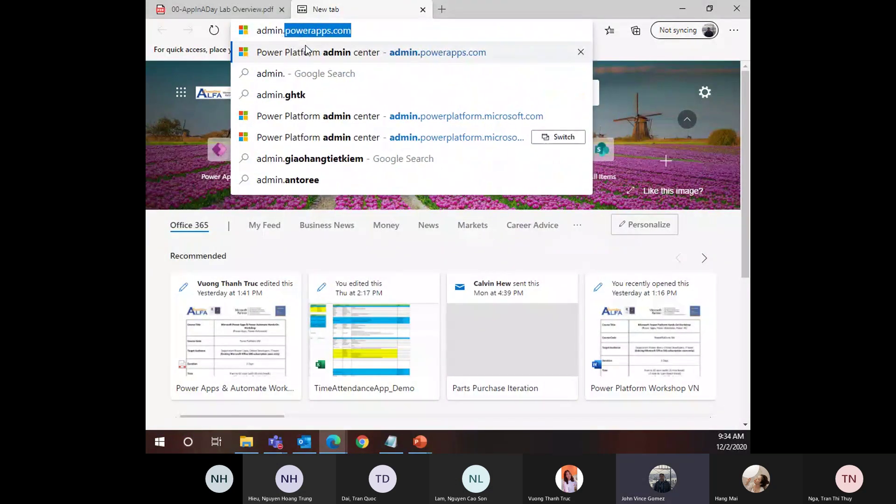
left_click(306, 51)
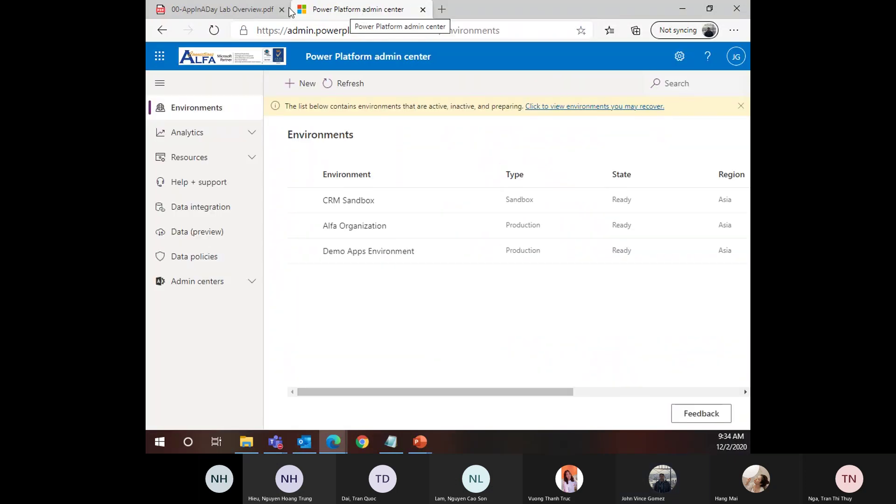
left_click_drag(223, 14, 148, 42)
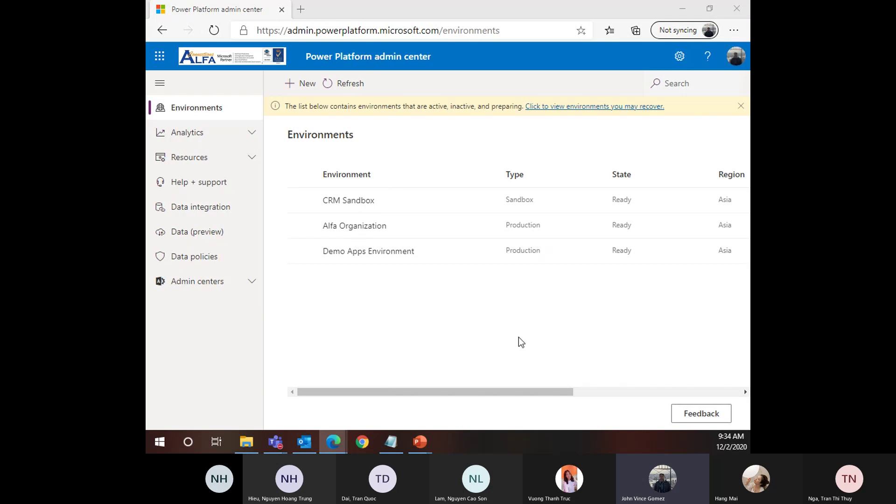
left_click(295, 76)
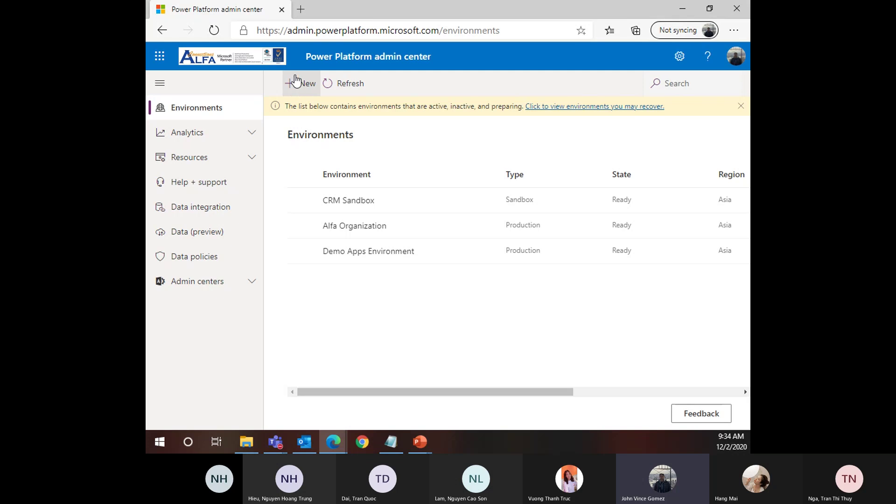
left_click(295, 81)
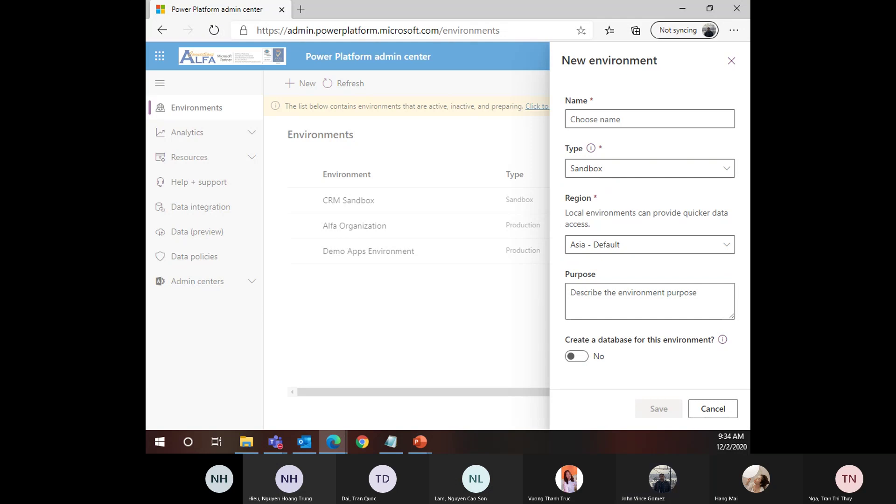
left_click(633, 117)
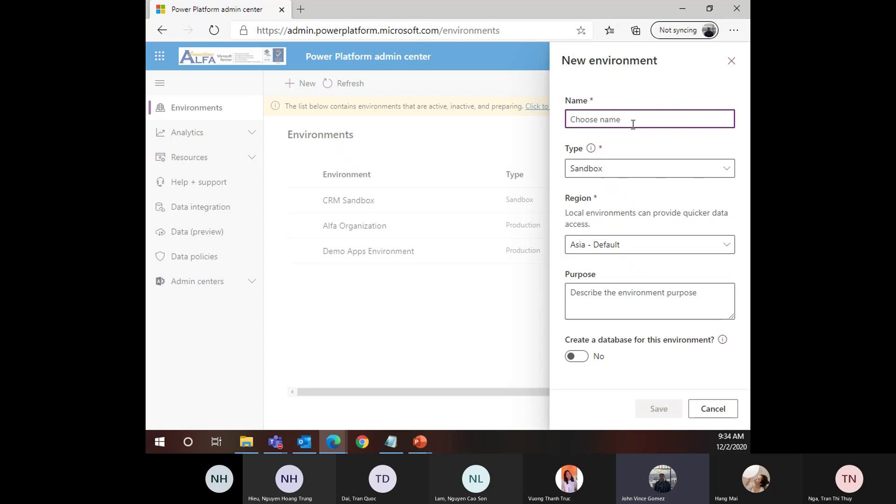
type("VAS D")
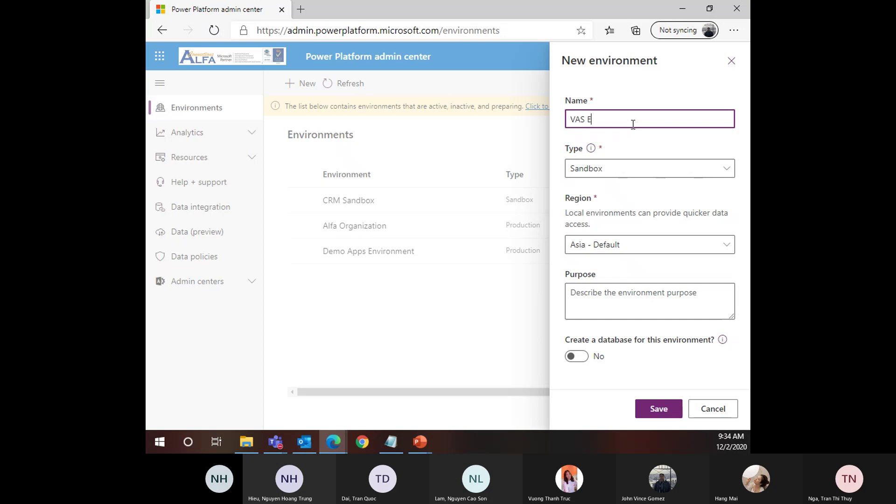
type("S")
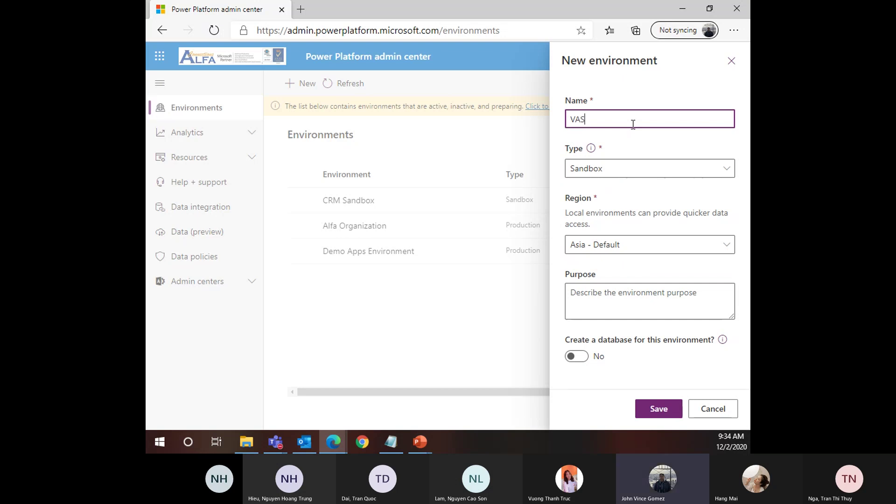
type(" Tr")
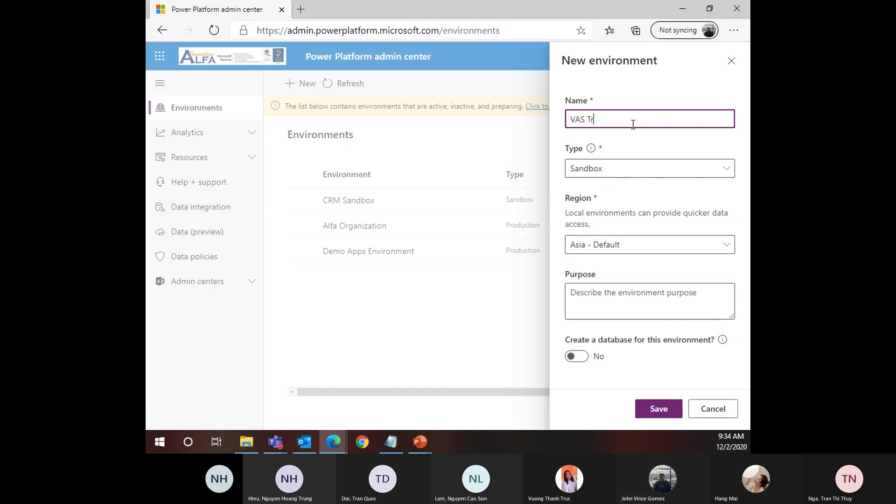
type("aining")
left_click(636, 171)
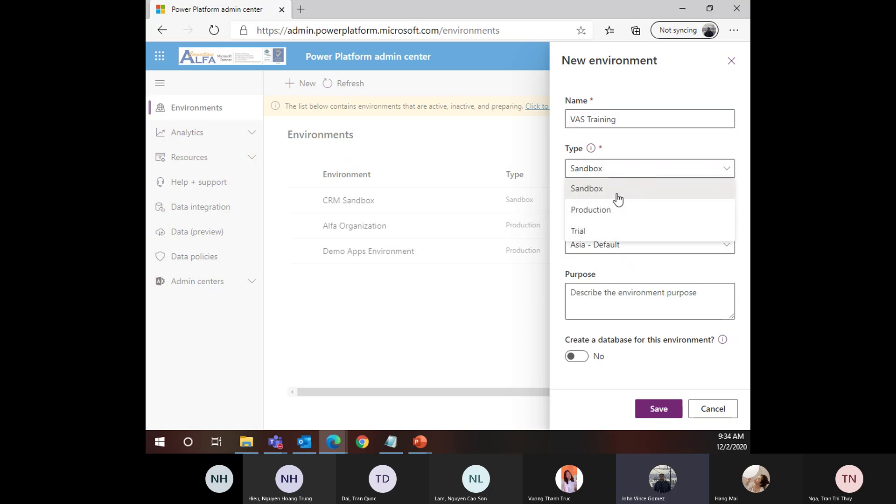
left_click(608, 231)
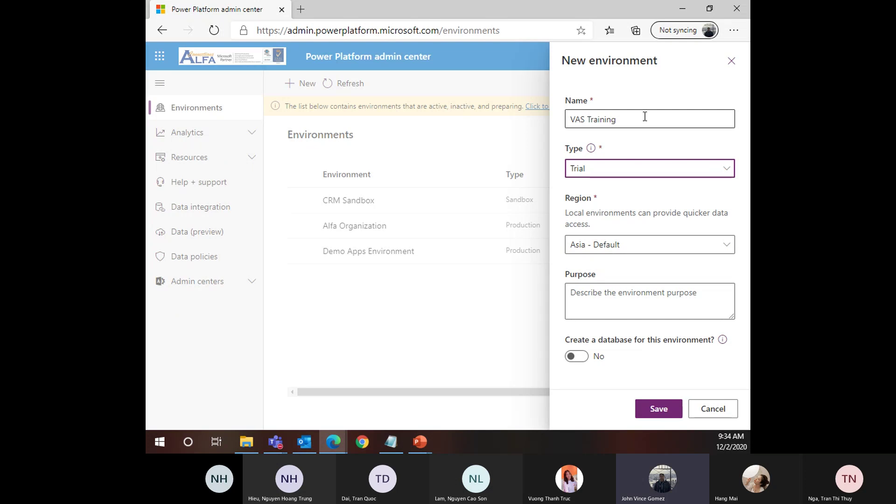
left_click_drag(675, 117, 569, 118)
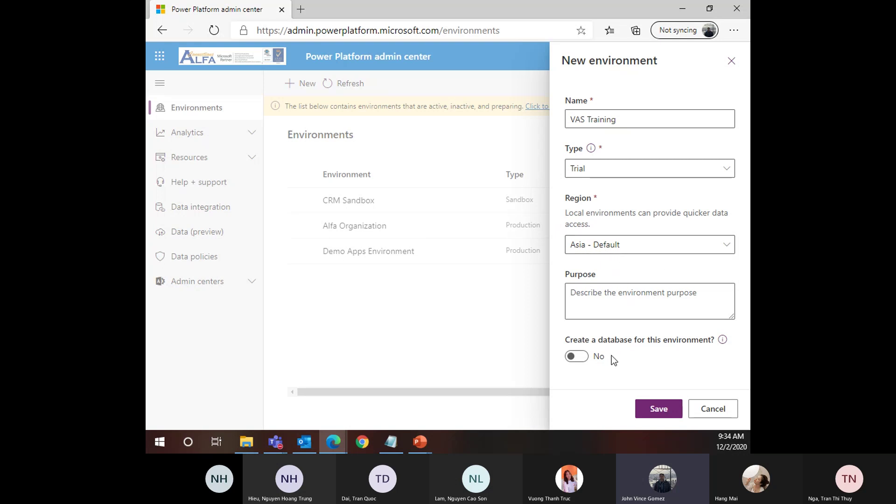
left_click(575, 359)
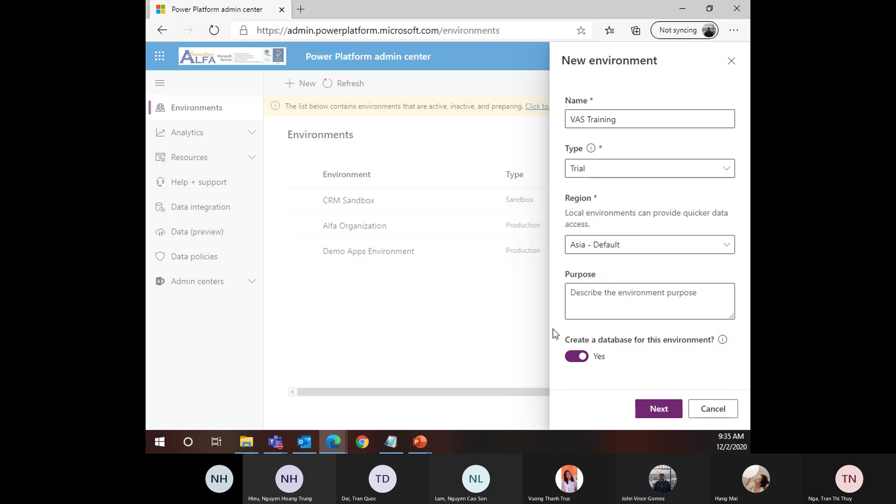
left_click(619, 125)
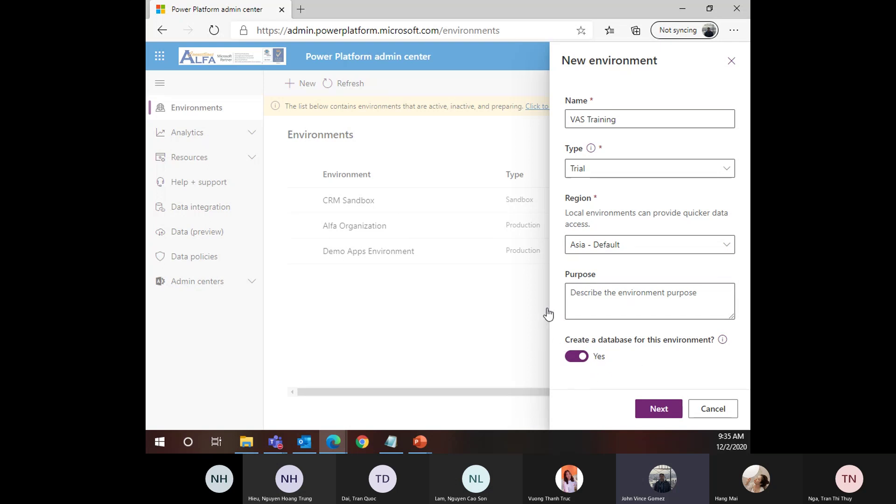
left_click(657, 411)
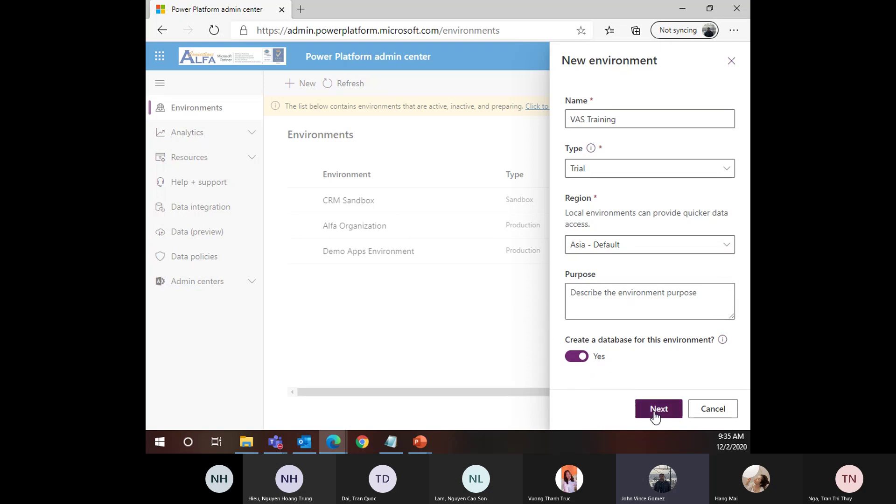
scroll(564, 185, "down", 1)
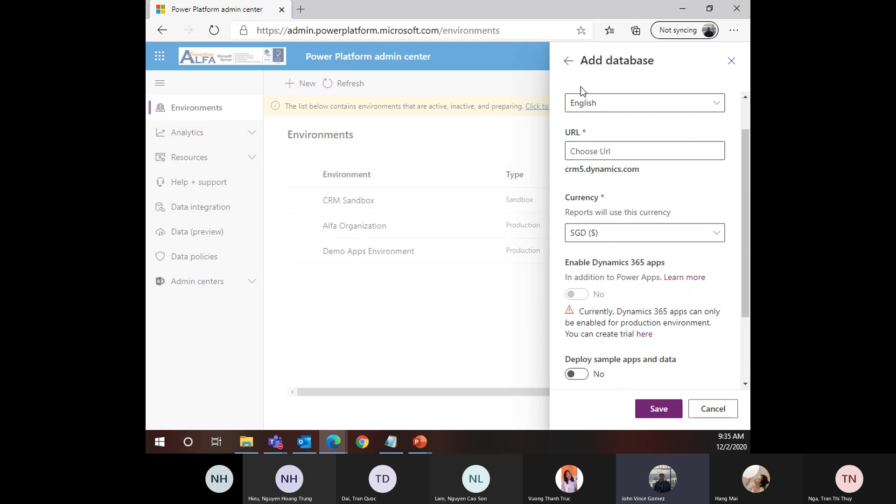
left_click(612, 151)
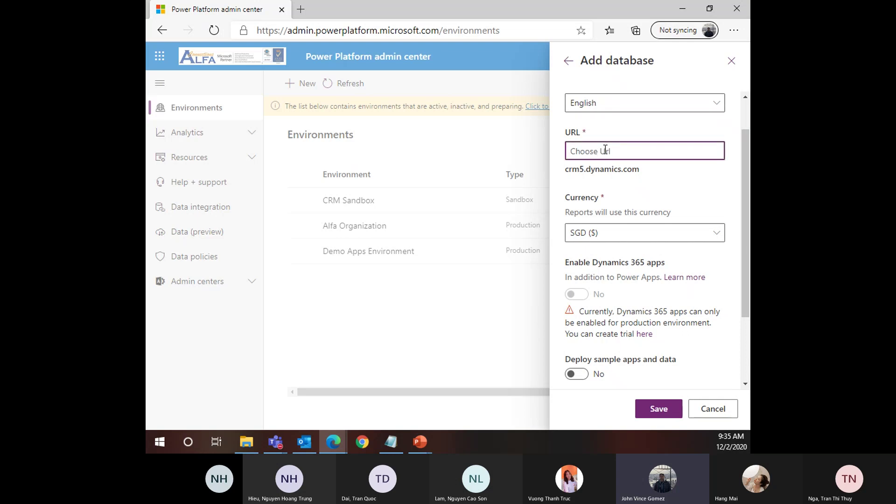
type("AIADTrial")
left_click(575, 236)
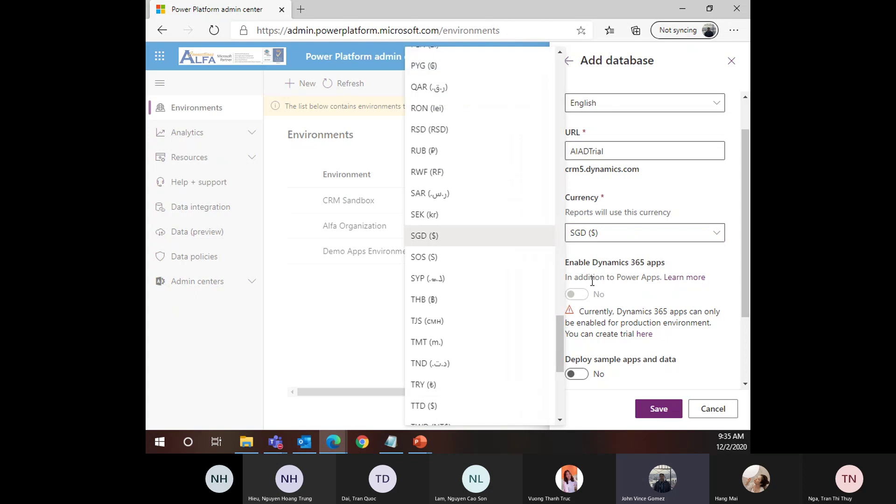
scroll(480, 330, "down", 5)
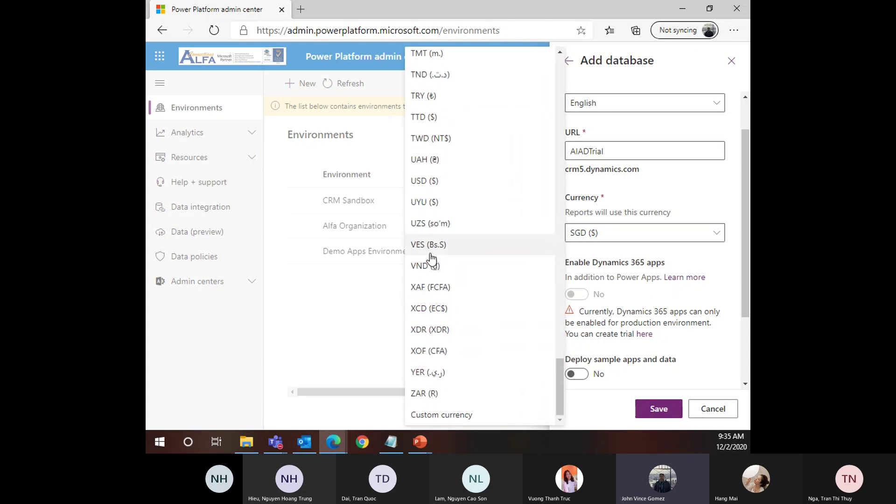
left_click(434, 185)
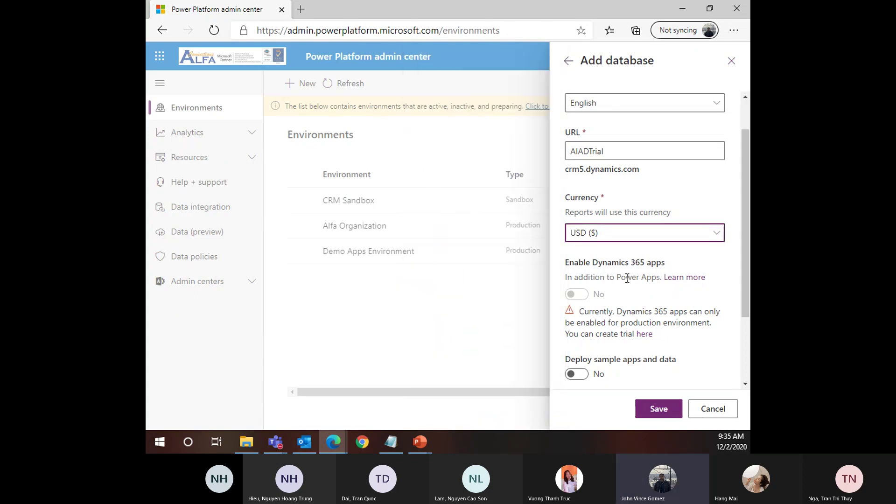
left_click(577, 376)
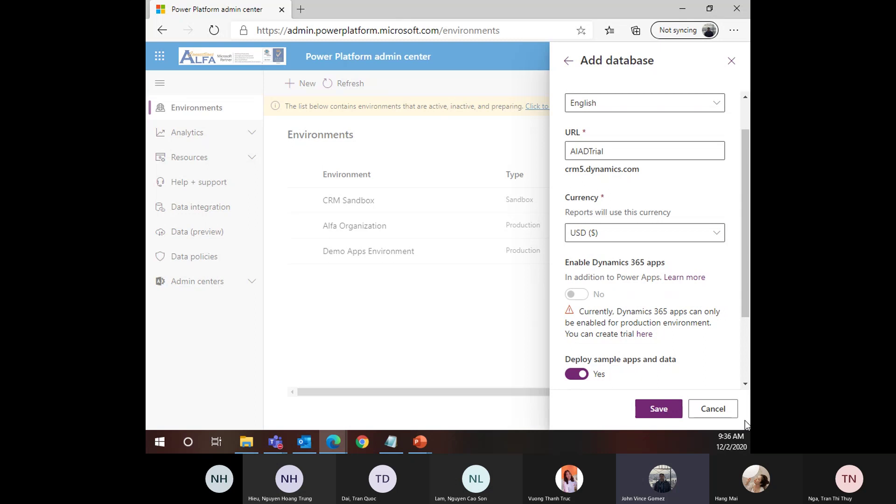
left_click(710, 409)
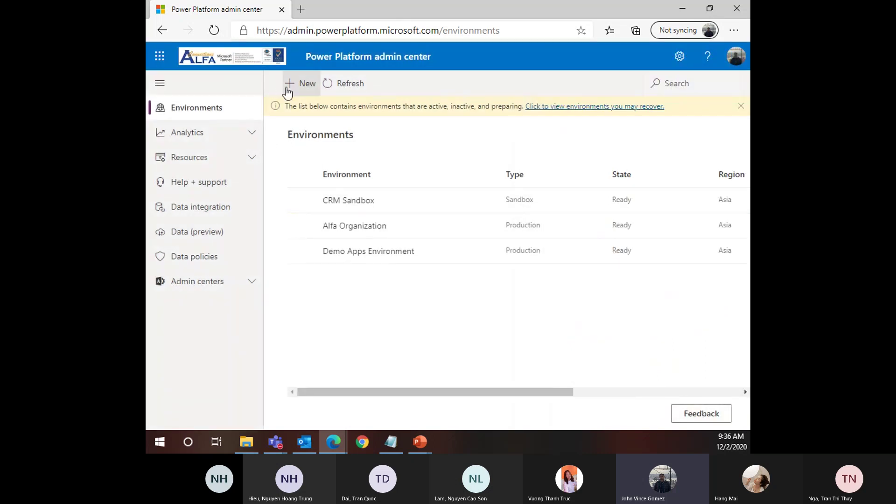
Start a new environment named VAS Trial with type Trial and enable creating a database for it
left_click(302, 83)
type("VAS Trial")
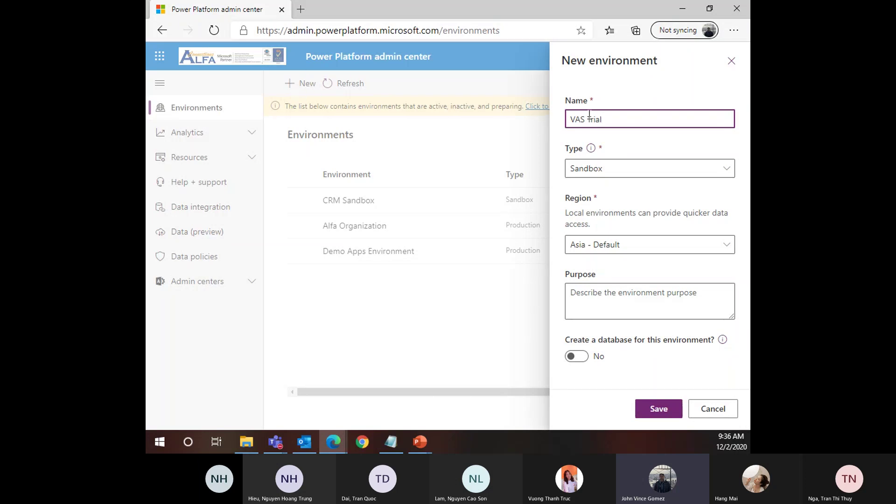
left_click(612, 171)
left_click(590, 233)
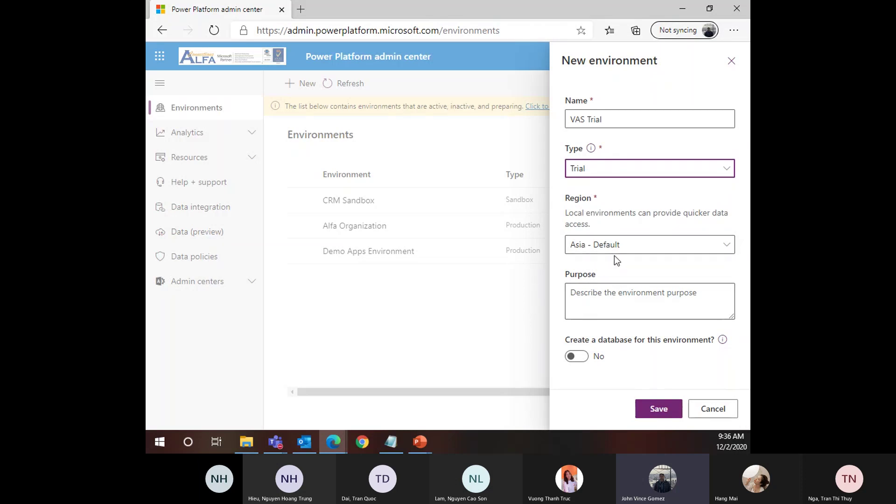
left_click(571, 357)
left_click(571, 357)
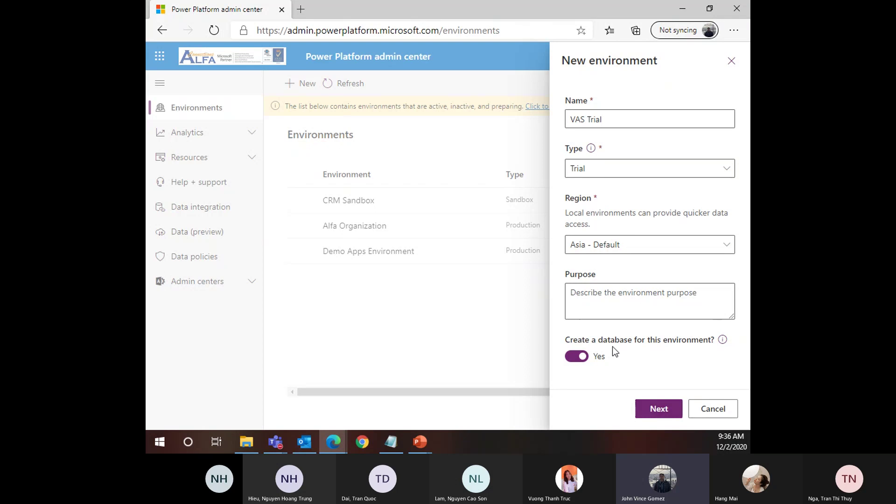
Fill in the environment's database settings with URL AIADTrail and currency USD ($), and enable deploying sample apps and data
left_click(659, 409)
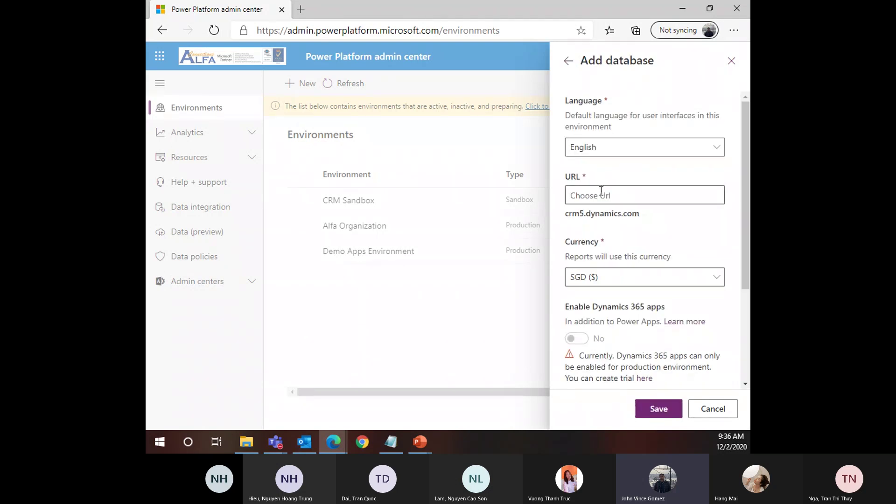
left_click(602, 192)
type("AIADTrail")
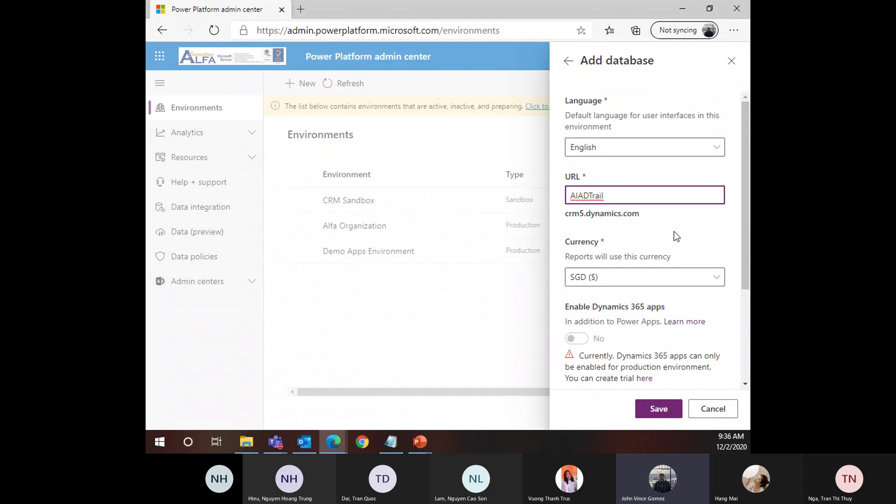
left_click(606, 282)
scroll(467, 355, "down", 5)
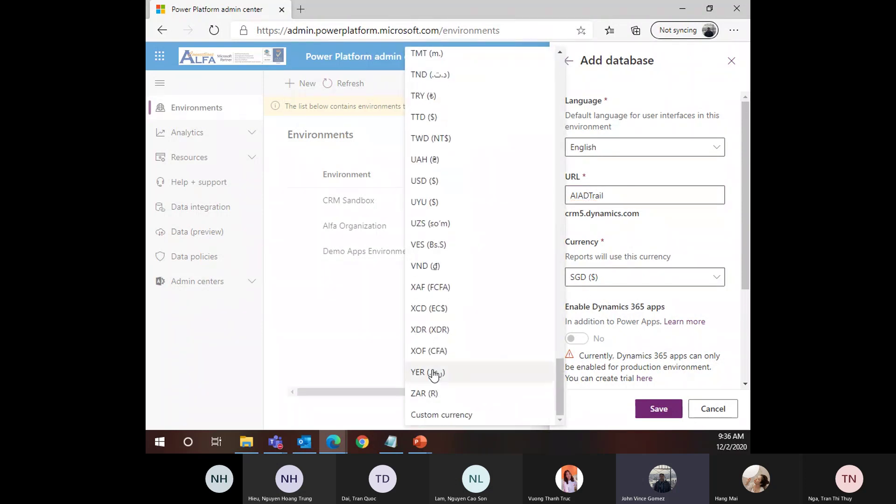
left_click(425, 181)
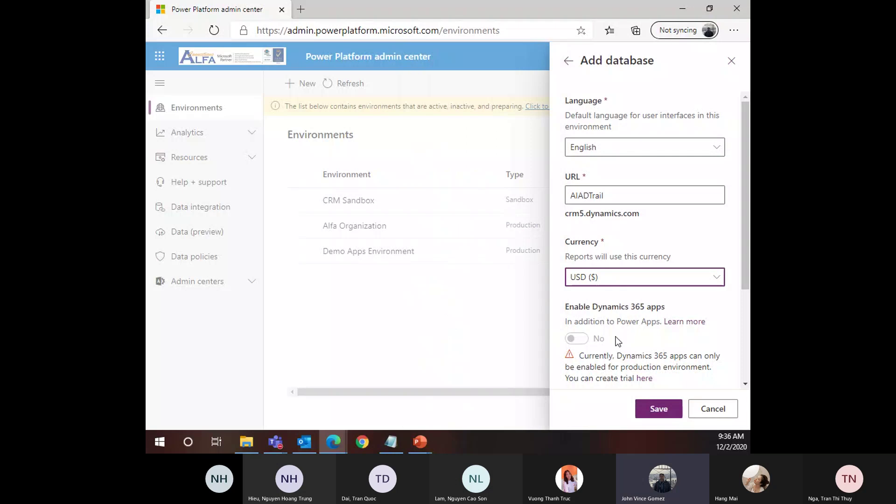
scroll(636, 247, "down", 3)
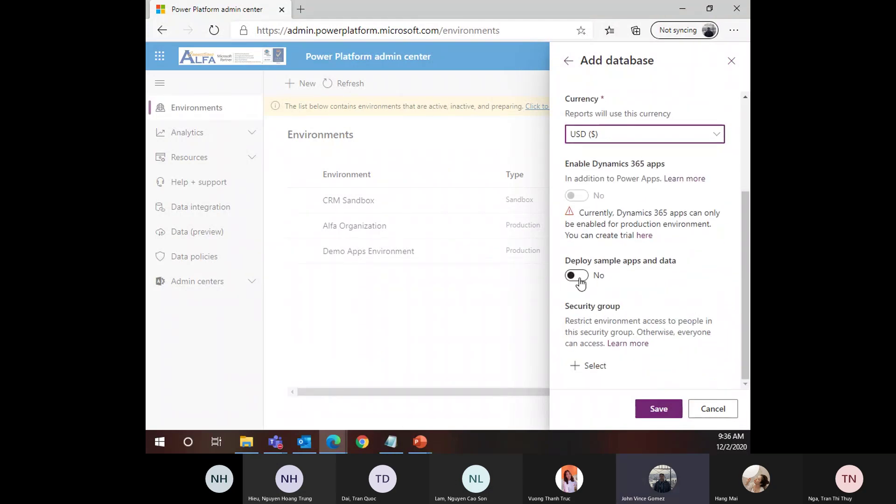
left_click(573, 281)
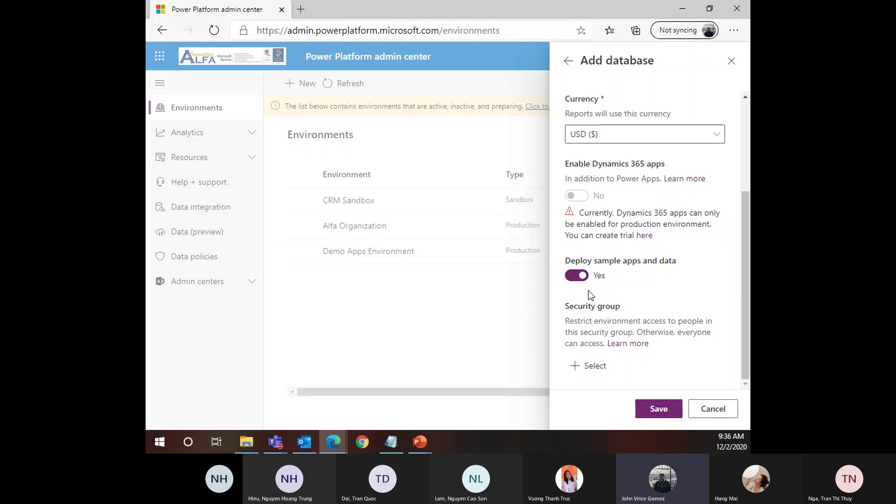
scroll(632, 305, "up", 3)
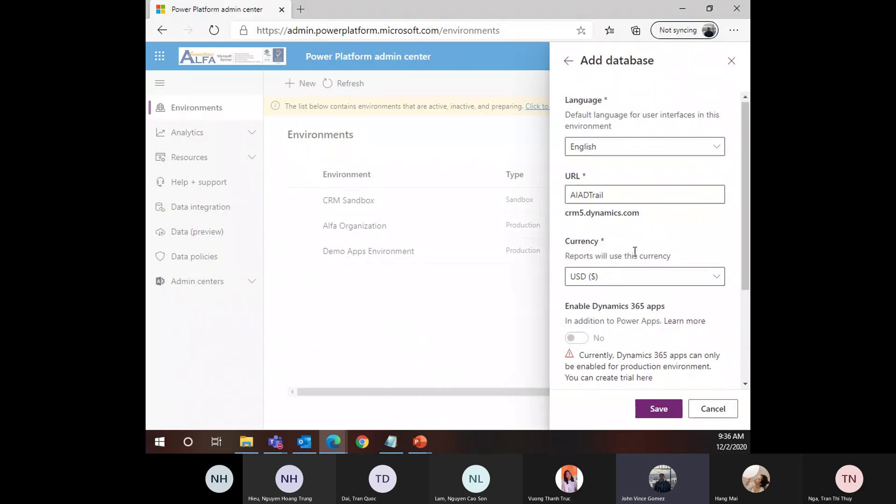
scroll(636, 255, "down", 3)
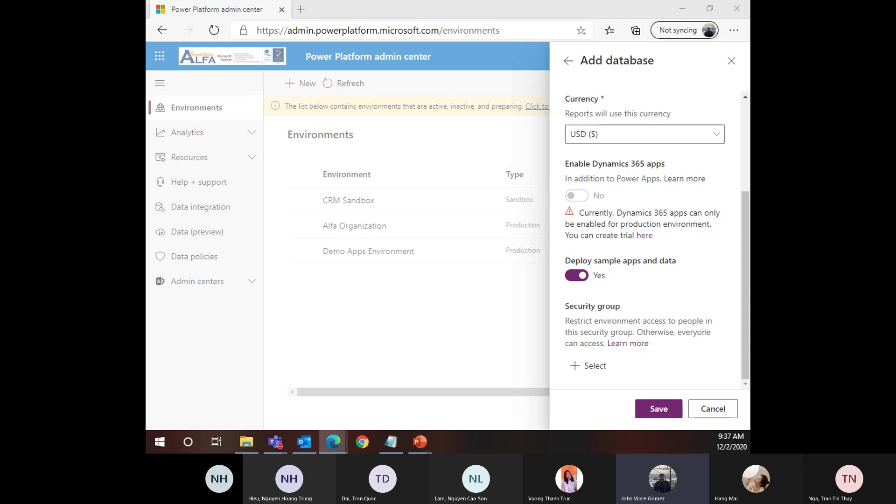
Switch to the Power Apps tab and review the list of available environments
left_click_drag(161, 452, 406, 12)
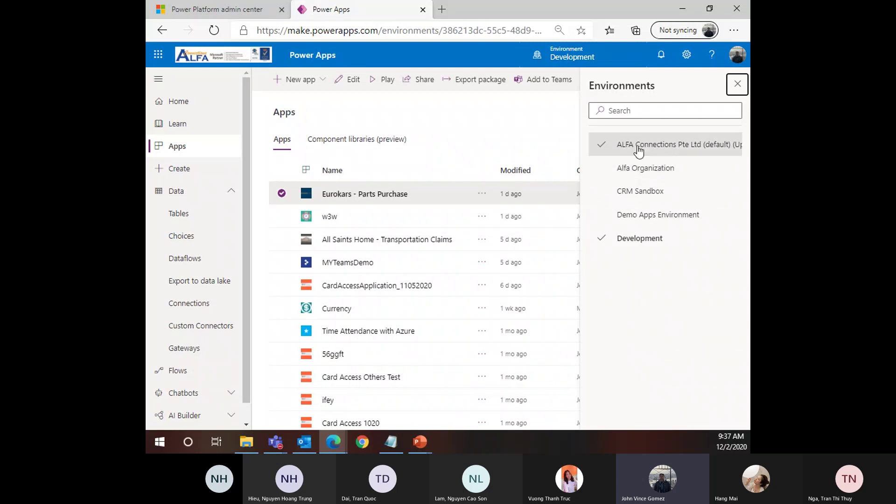
left_click(659, 220)
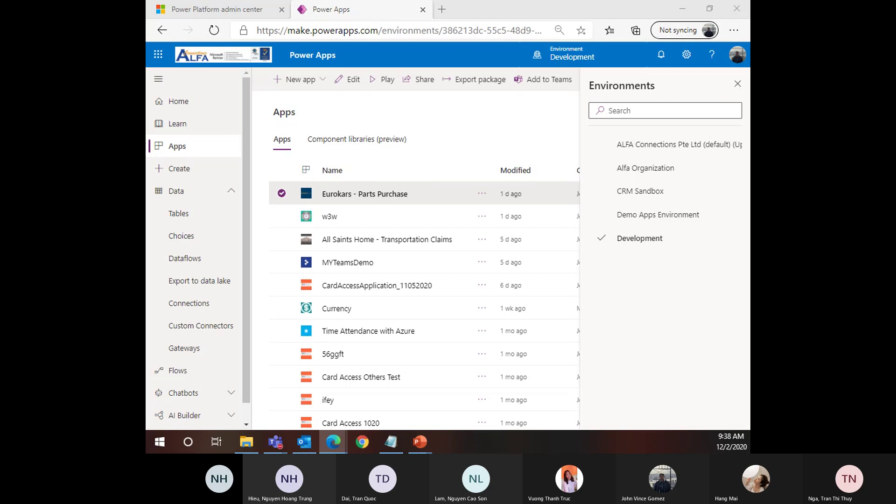
Bring the separate admin center window back and compare the types of Demo Apps Environment and CRM Sandbox in the environments list
left_click_drag(147, 162, 146, 0)
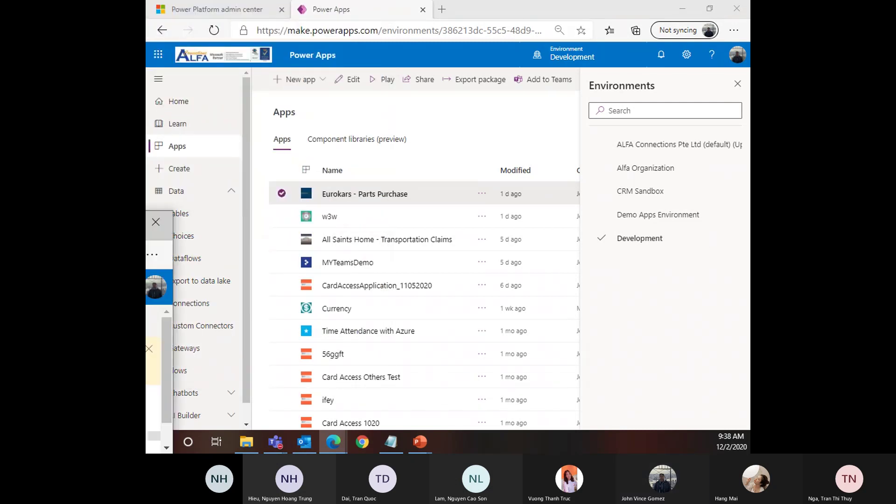
left_click_drag(147, 222, 470, 0)
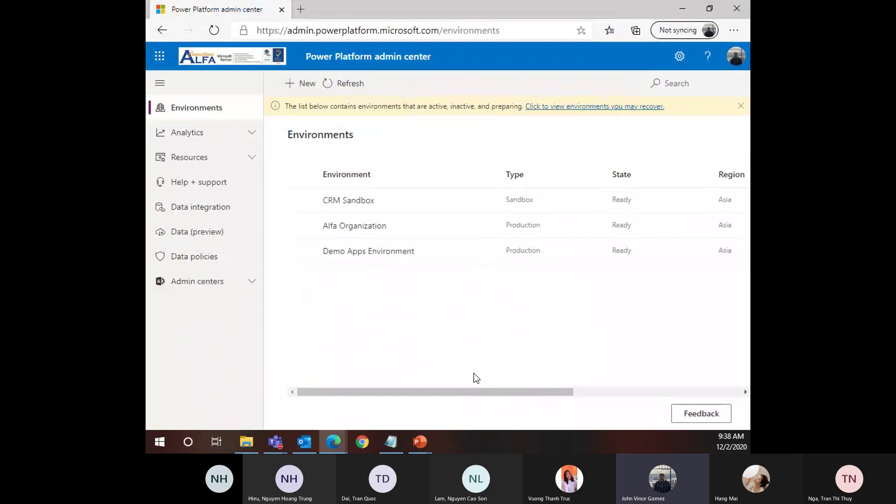
mouse_move(401, 392)
left_mouse_down()
mouse_move(420, 396)
mouse_move(405, 397)
left_mouse_up()
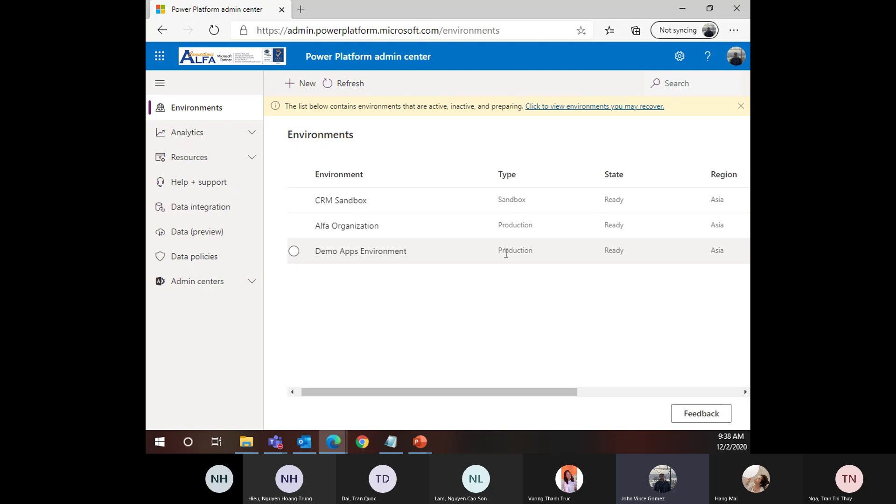
left_click(470, 254)
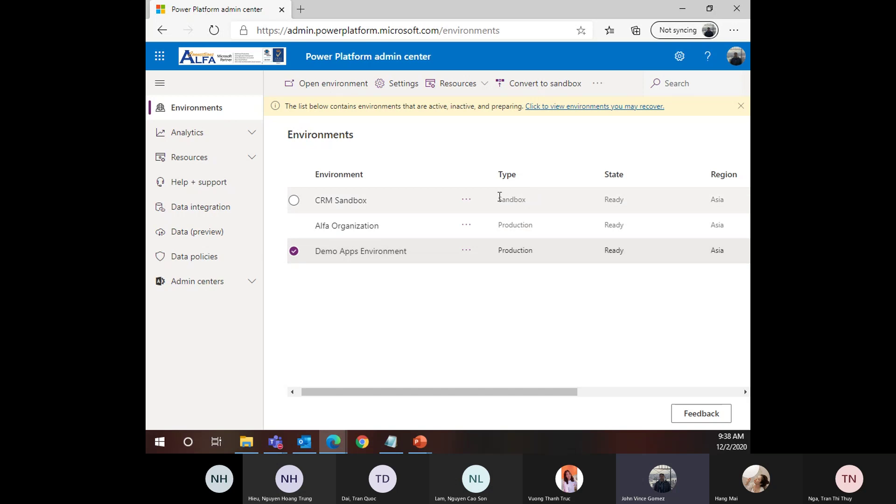
left_click(503, 200)
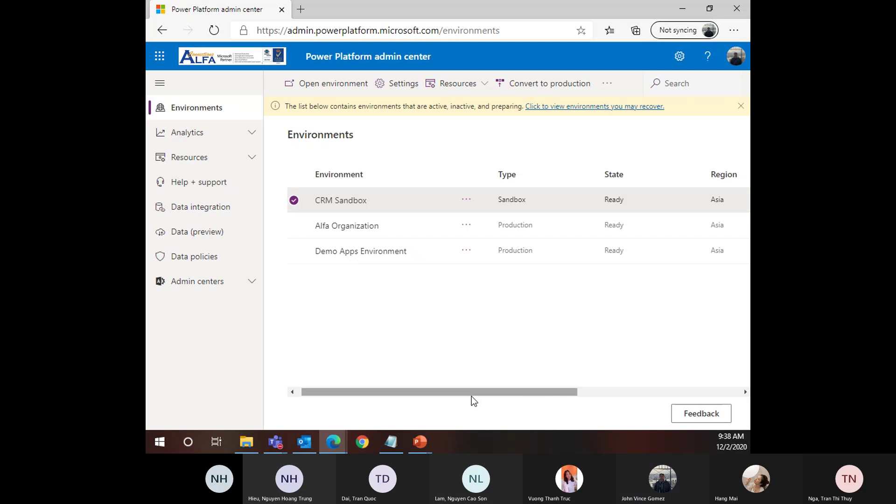
left_click_drag(472, 394, 450, 399)
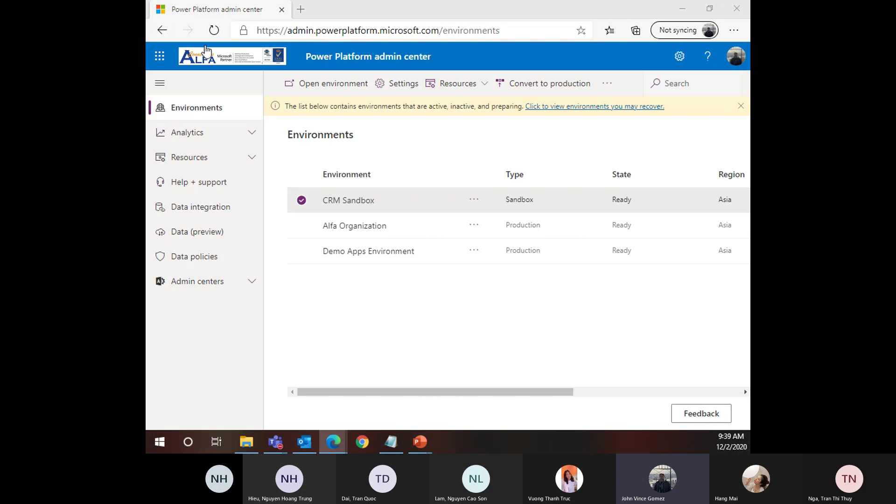
Move the separate admin center window away and return to the environment list in Power Apps
left_click_drag(214, 13, 146, 94)
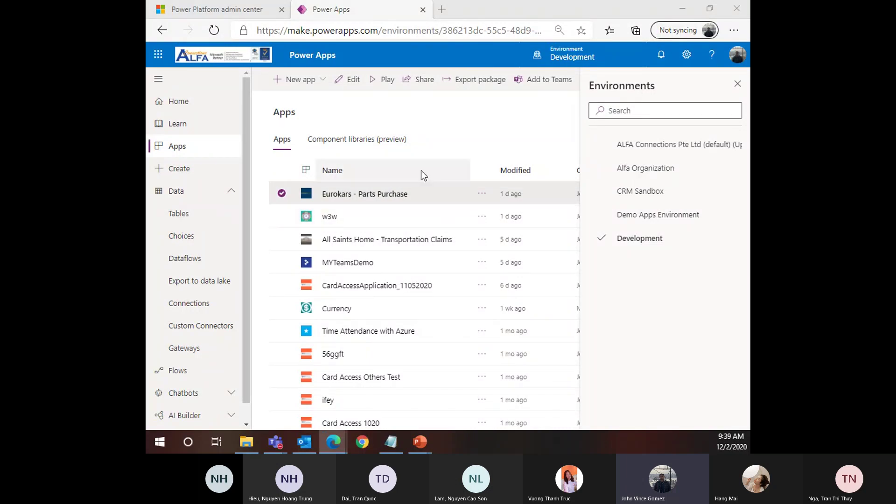
left_click(223, 10)
left_click(389, 12)
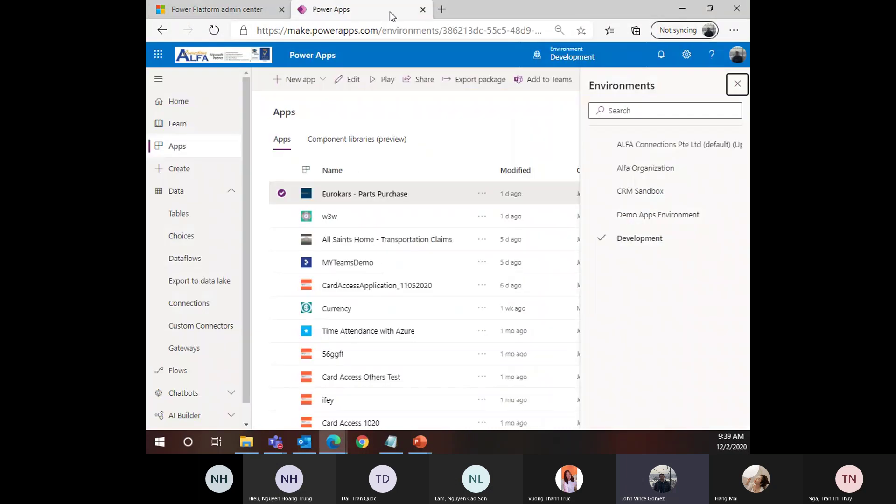
left_click_drag(478, 12, 347, 1)
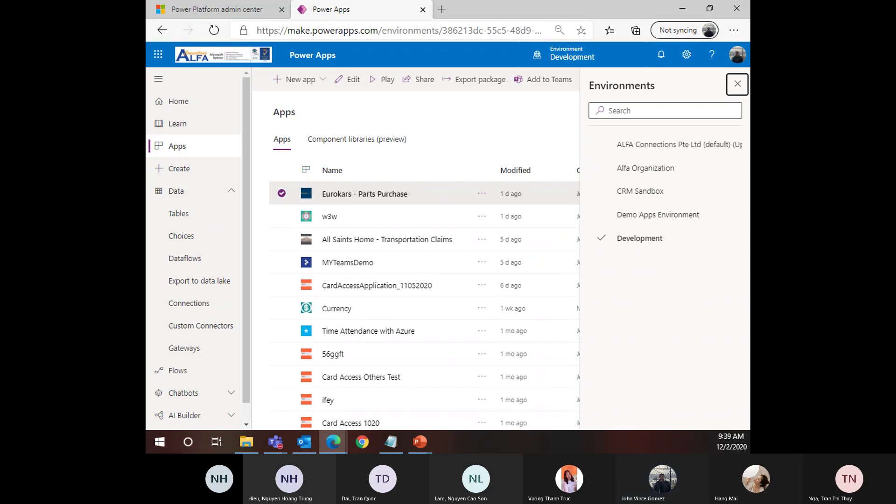
Return to the new environment's database settings in the admin center, recheck them, and save to create VAS Trial
key("ctrl+Tab")
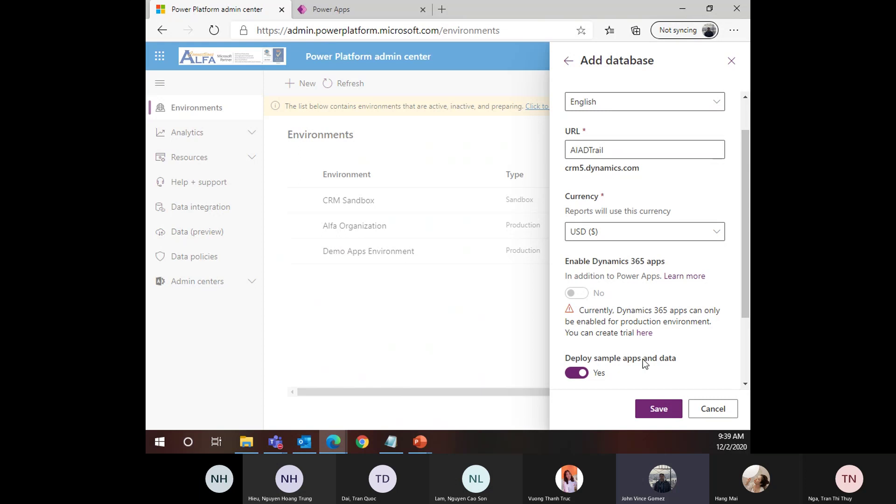
scroll(691, 341, "down", 2)
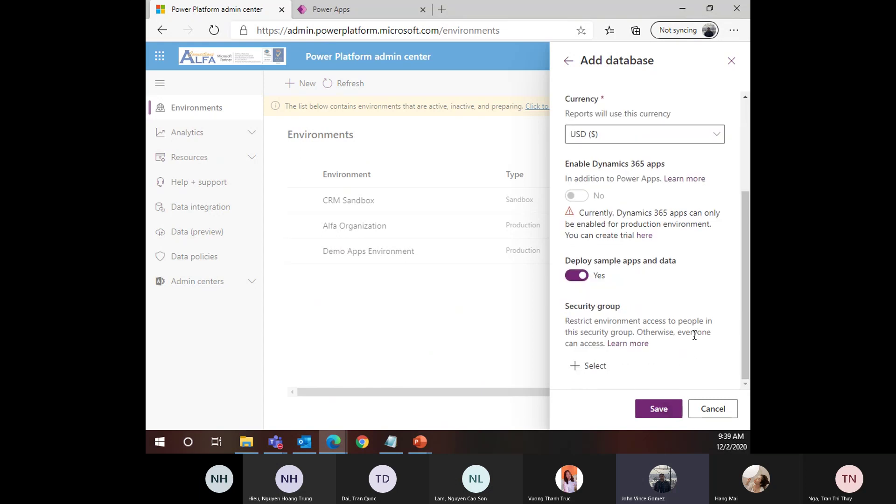
scroll(694, 334, "up", 3)
scroll(640, 196, "down", 3)
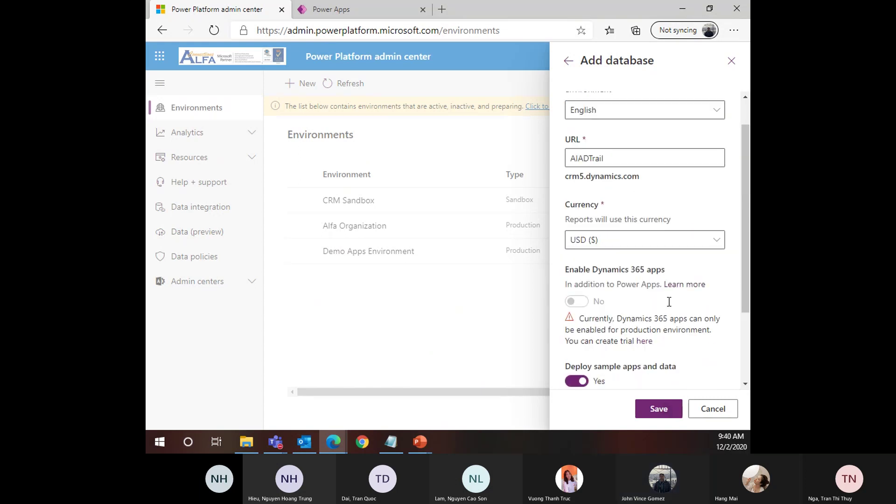
left_click(660, 409)
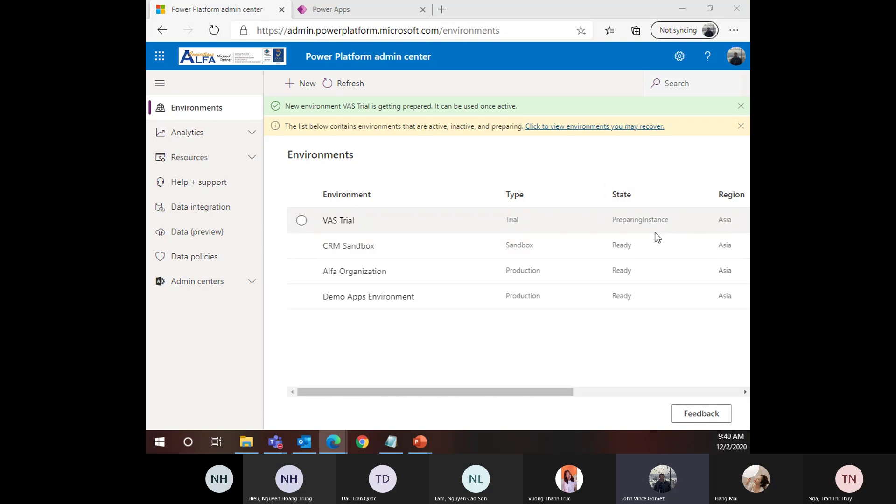
Refresh the environments list, check the state and type of VAS Trial, and show the commands available for it
key("F5")
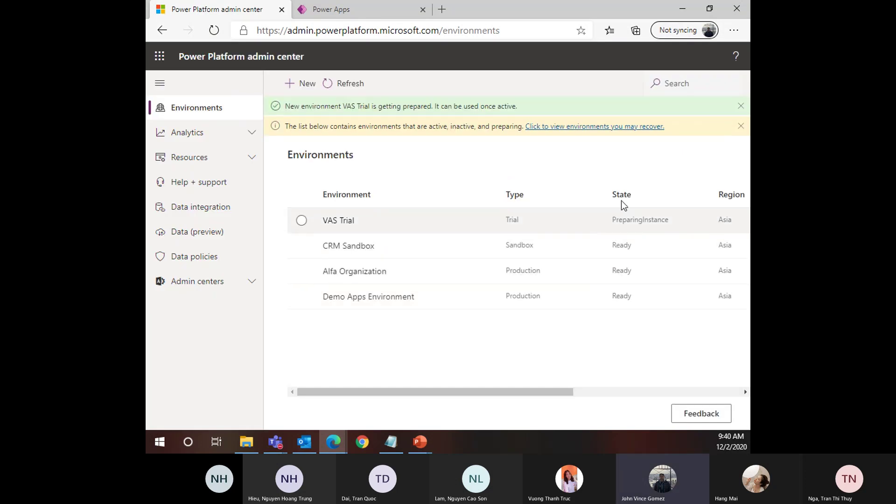
key("F5")
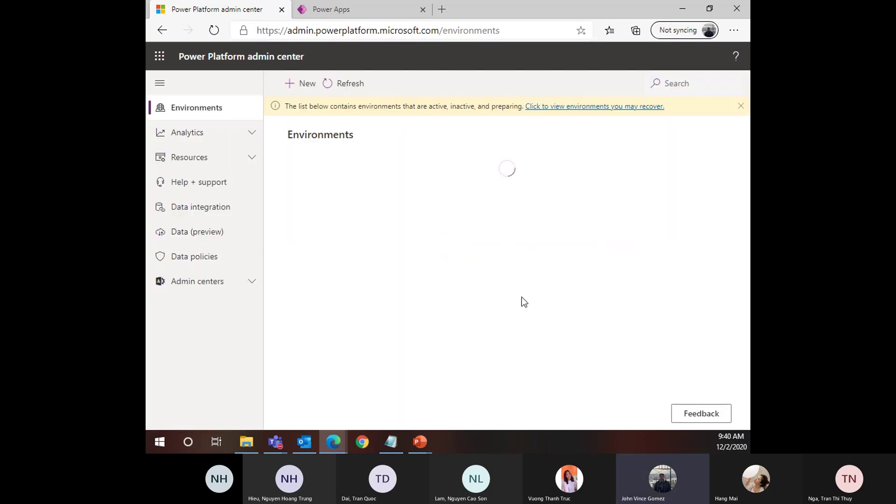
double_click(615, 219)
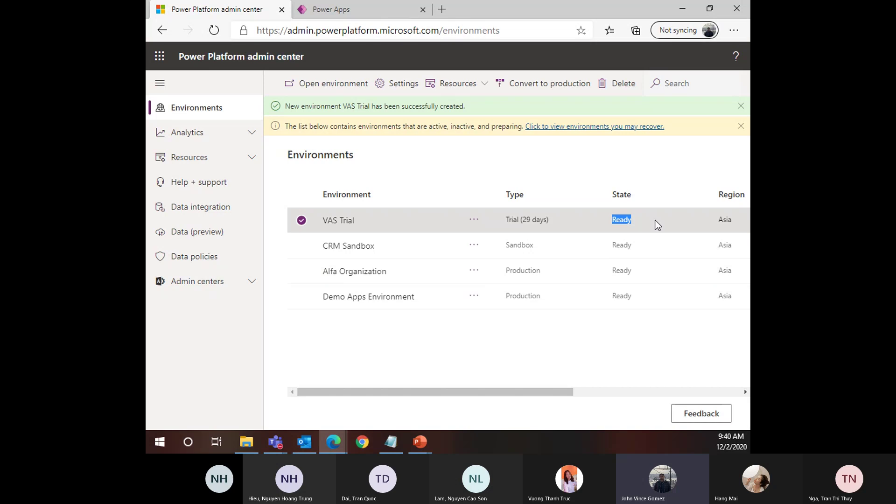
double_click(512, 219)
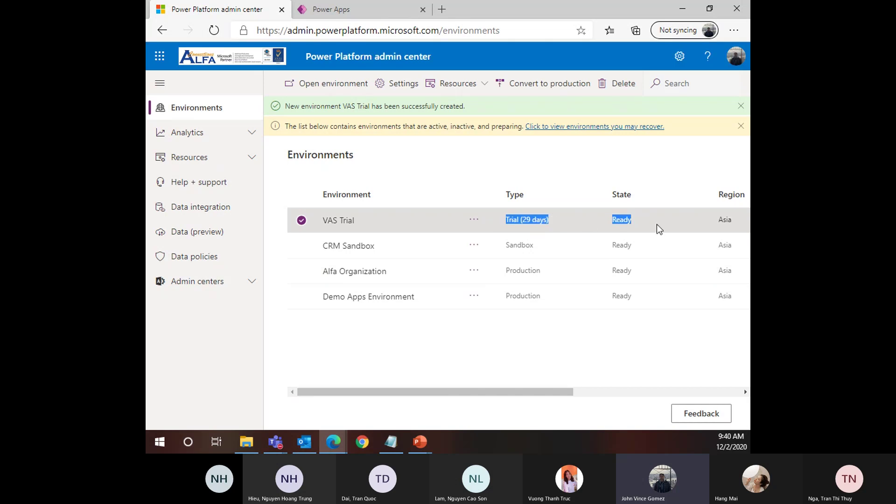
left_click(456, 222)
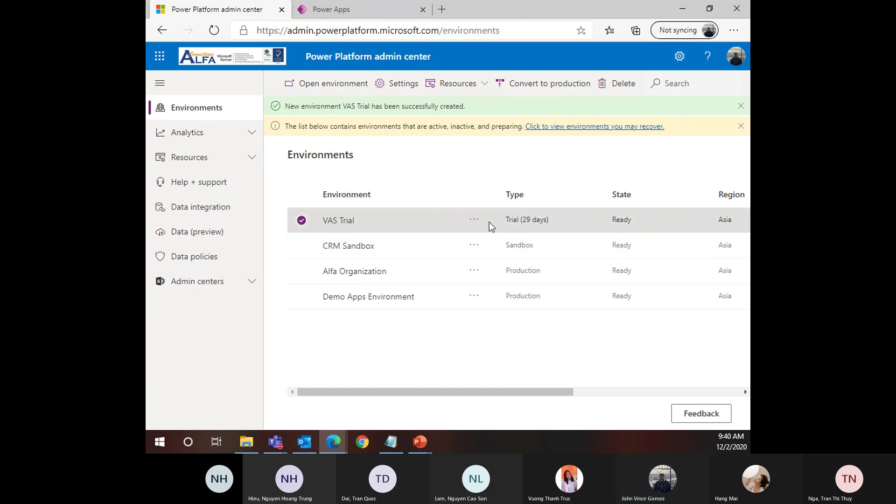
left_click(474, 220)
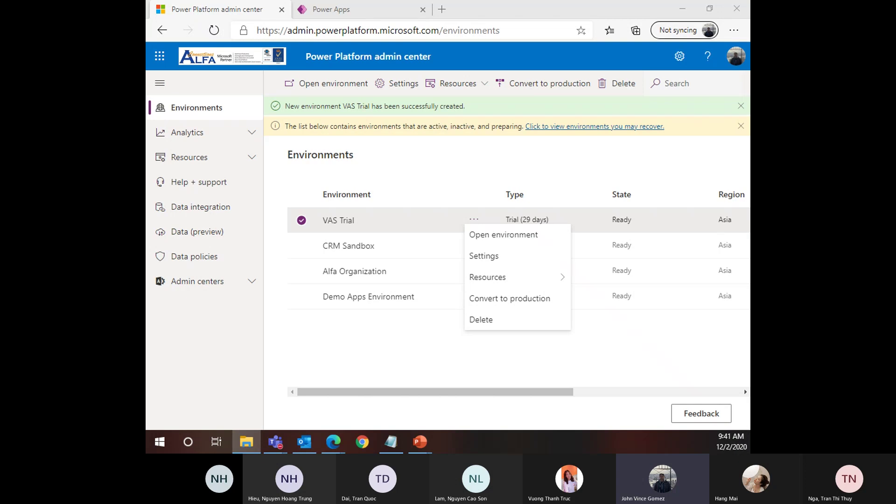
Open the Module 1 Power Apps Canvas App lab PDF in the browser and go to Power Apps Canvas Studio Layout
left_click_drag(434, 448, 514, 9)
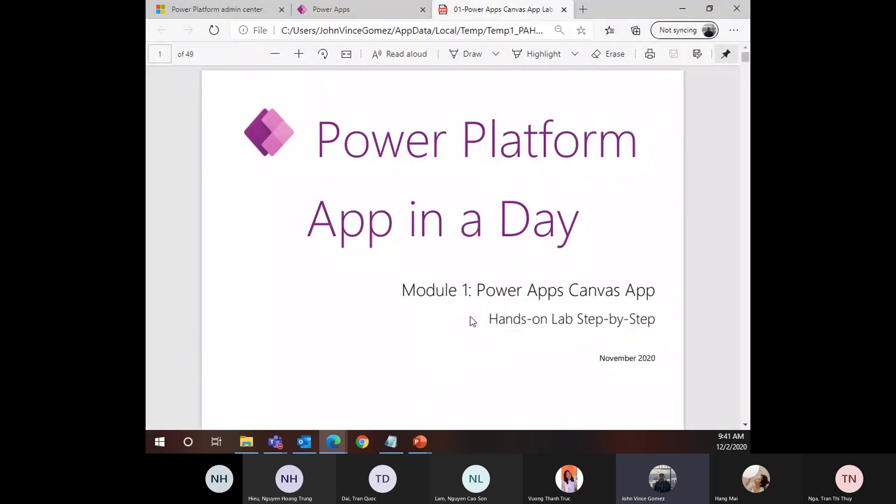
scroll(440, 298, "down", 2, "ctrl")
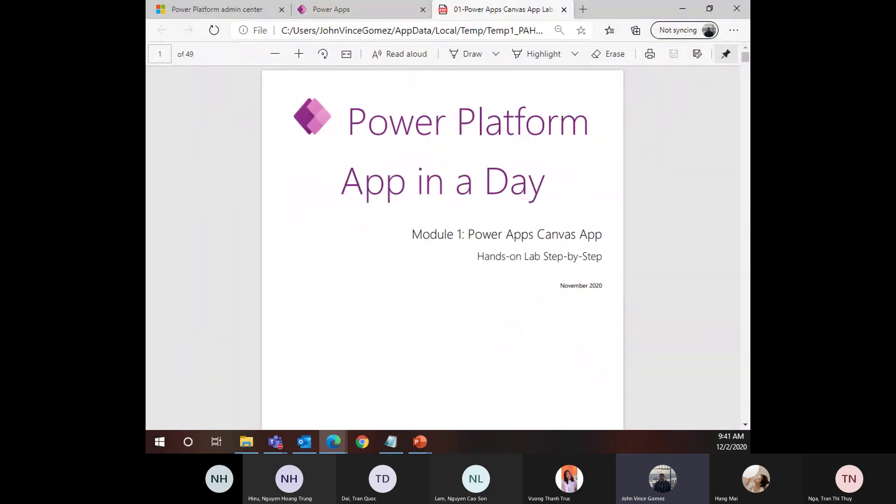
scroll(411, 406, "down", 15)
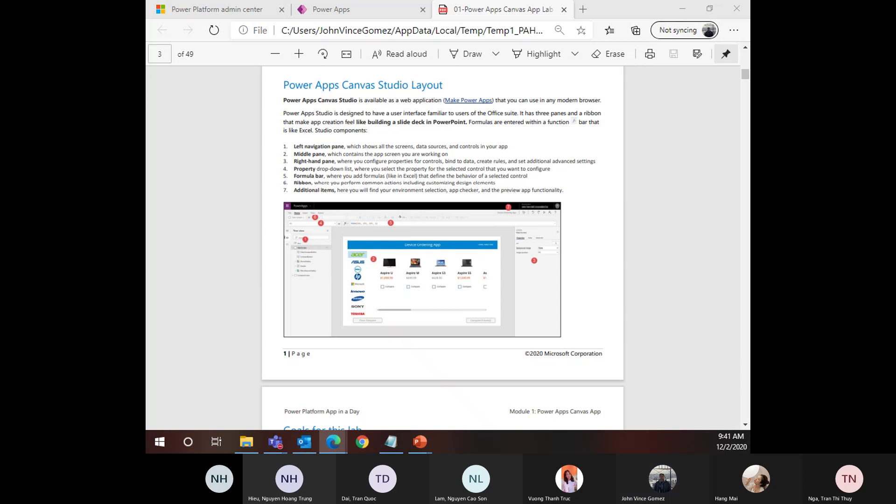
Open make.powerapps.com in a new browser tab
left_click(583, 9)
type("make.pow")
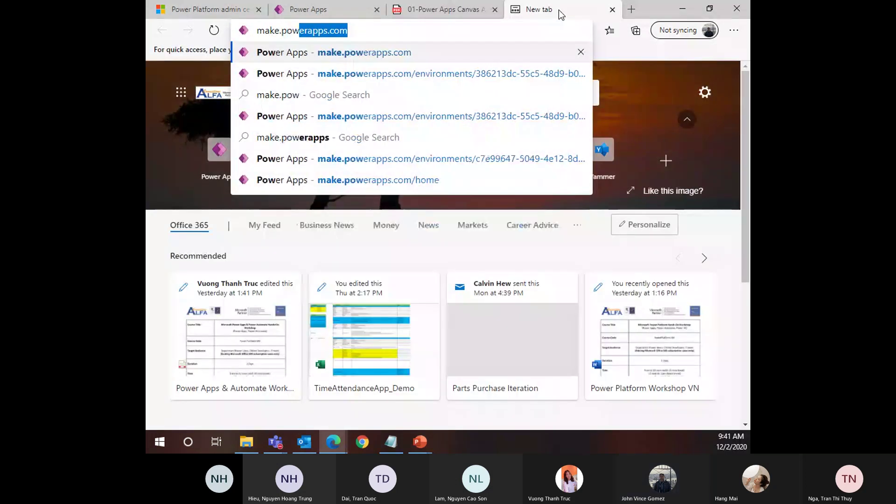
key("Return")
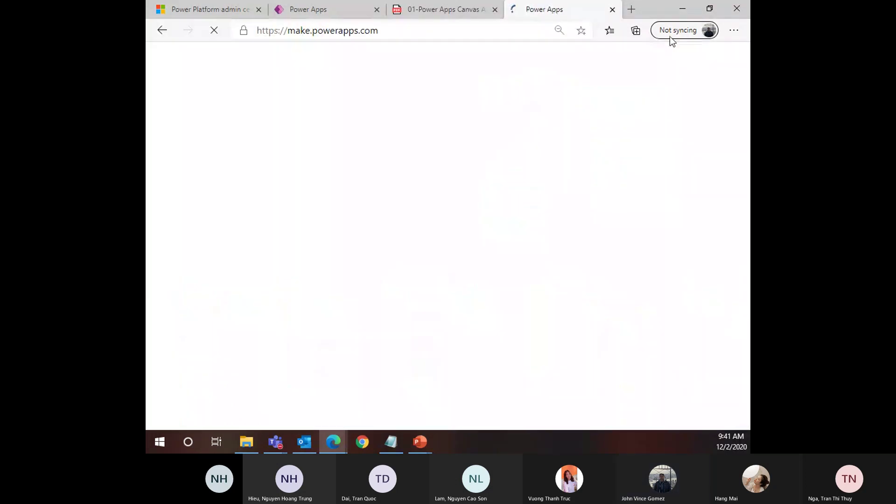
Open office.com in another new tab and launch Power Apps from its list of apps
left_click(634, 10)
type("office/")
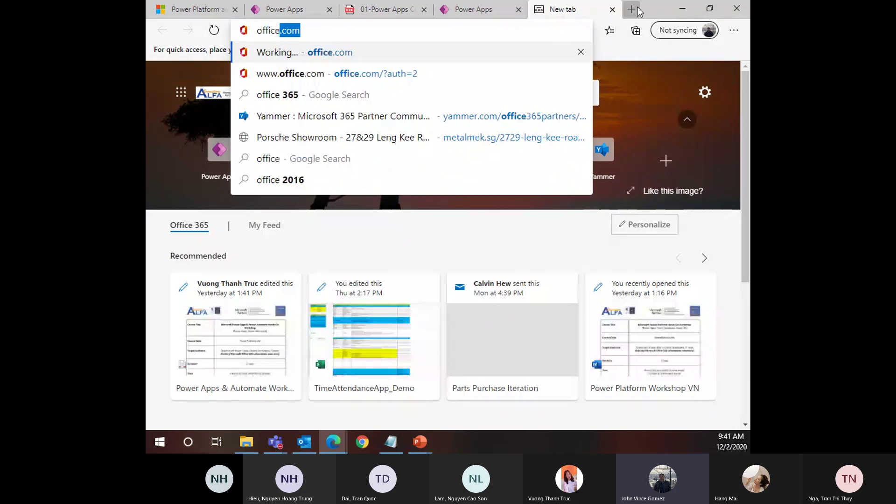
key("Return")
left_click(404, 33)
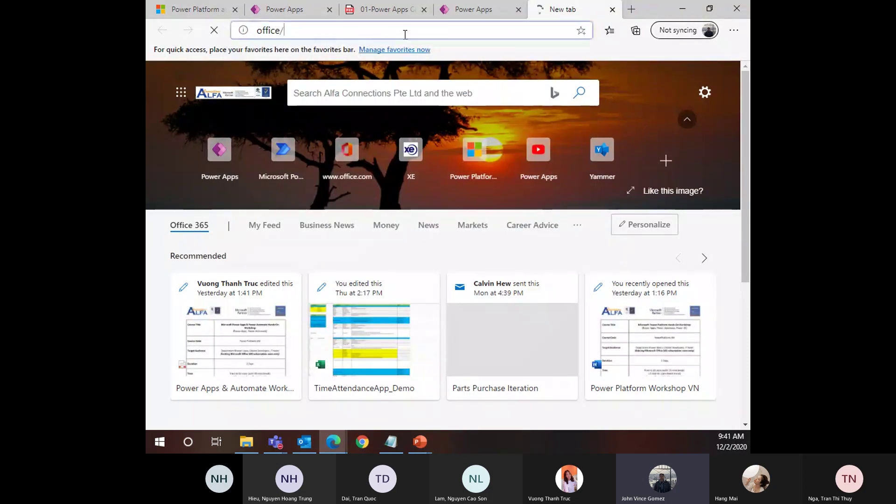
left_click(406, 34)
key("BackSpace")
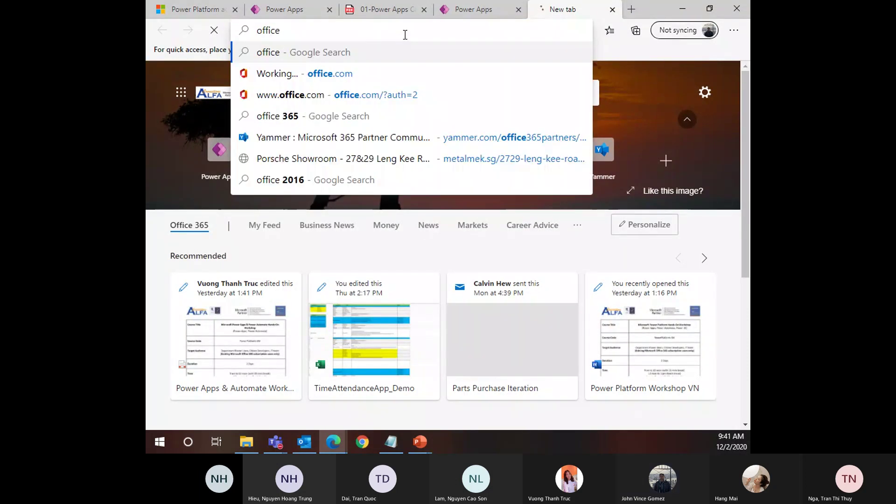
key("Down")
key("Return")
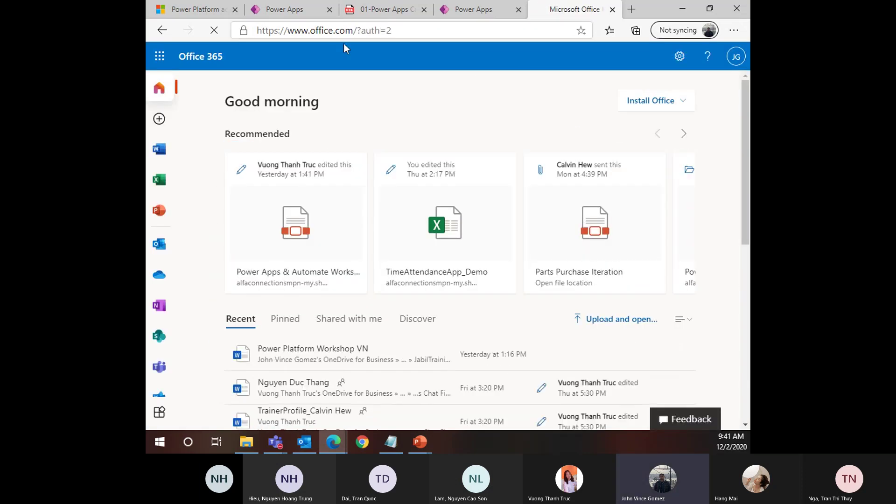
left_click(160, 57)
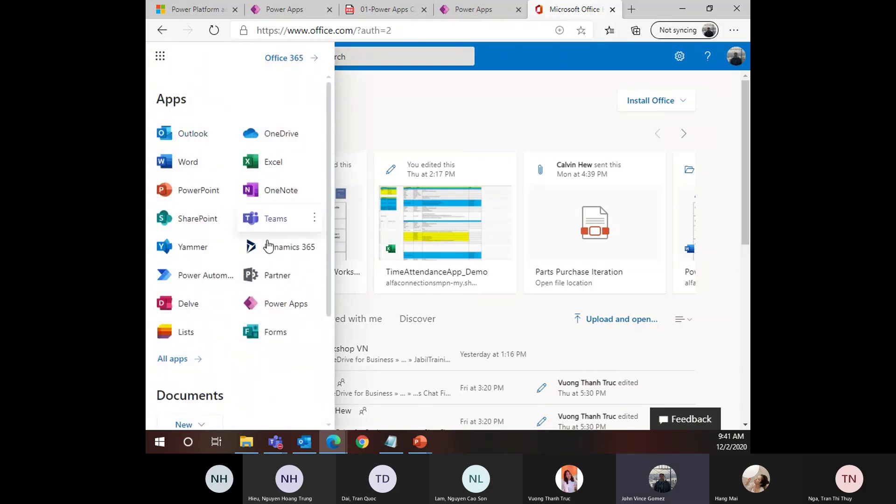
left_click(277, 305)
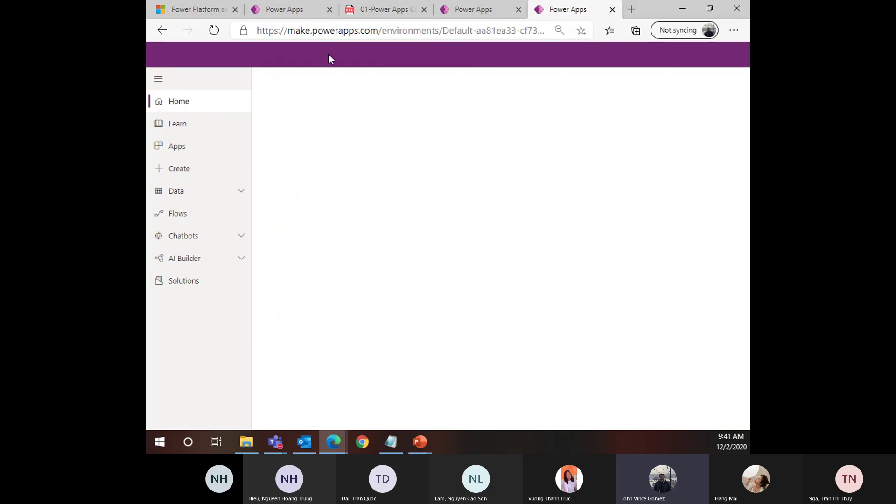
Return to the Power Apps tab opened through make.powerapps.com and inspect its web address
left_click(472, 14)
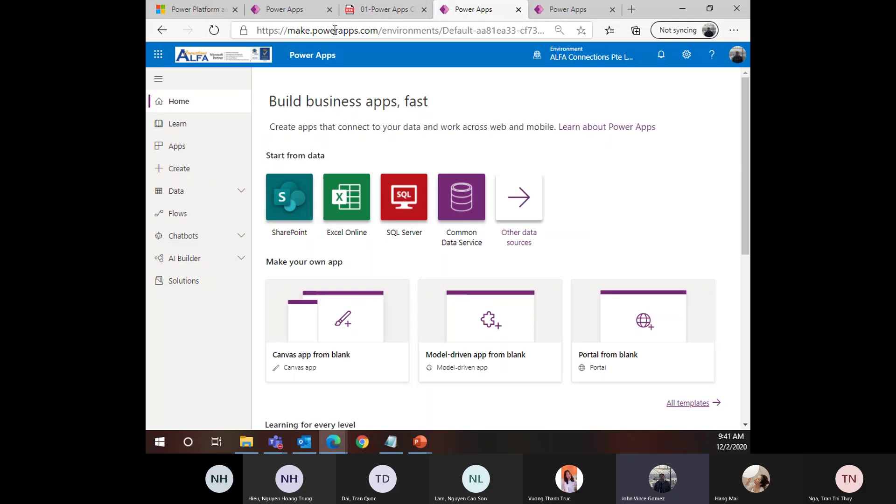
left_click(328, 30)
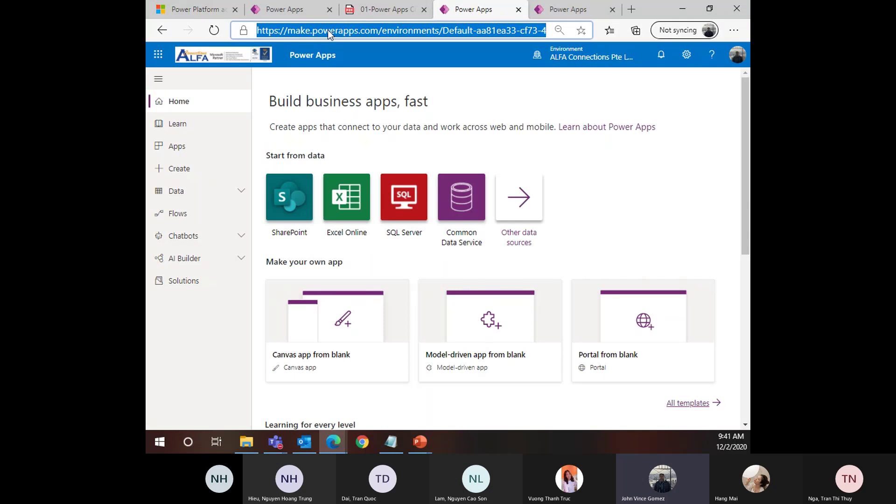
left_click(385, 35)
left_click(500, 99)
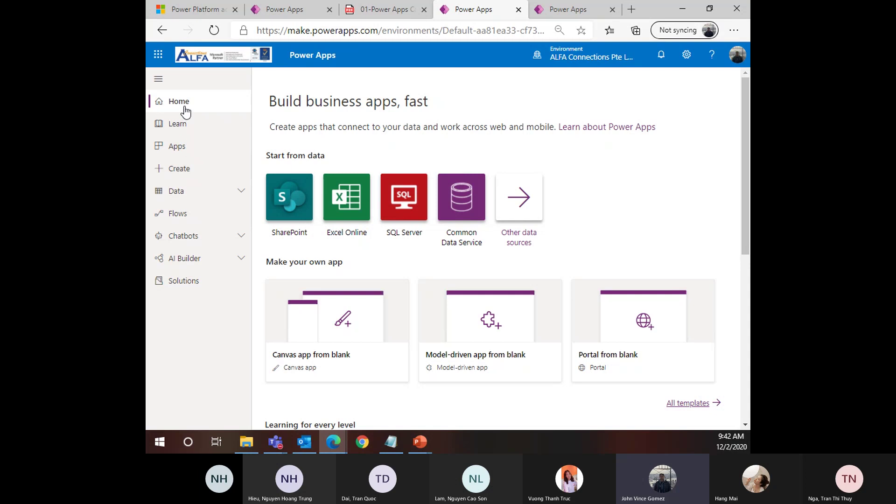
Look over the Apps, Data and Flows sections of the default environment, and switch the environment to VAS Trial
left_click(177, 148)
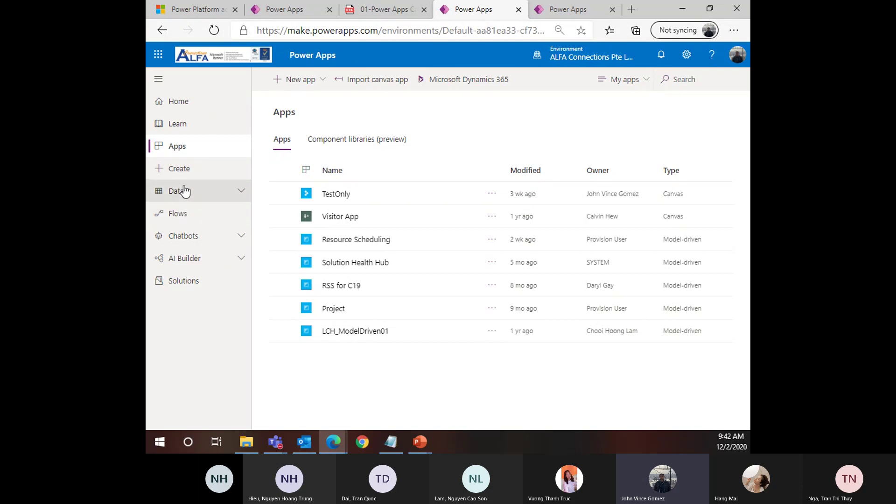
left_click(183, 192)
left_click(187, 193)
left_click(188, 218)
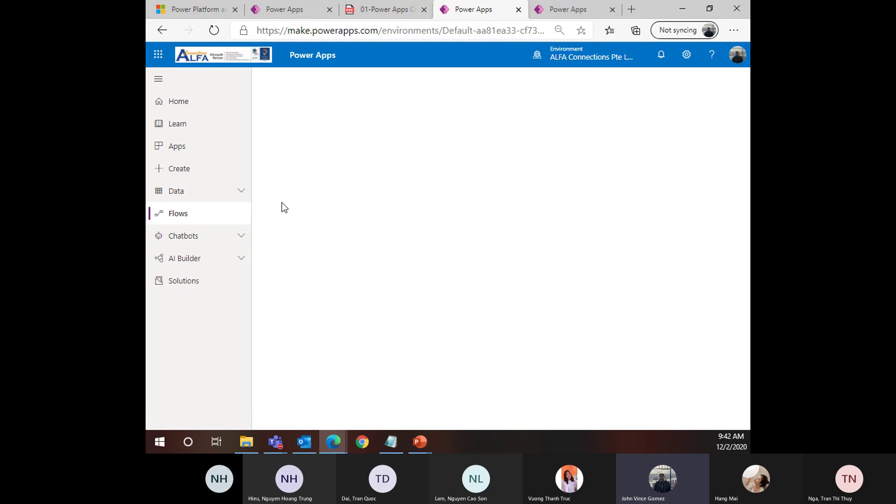
left_click(189, 146)
left_click(572, 61)
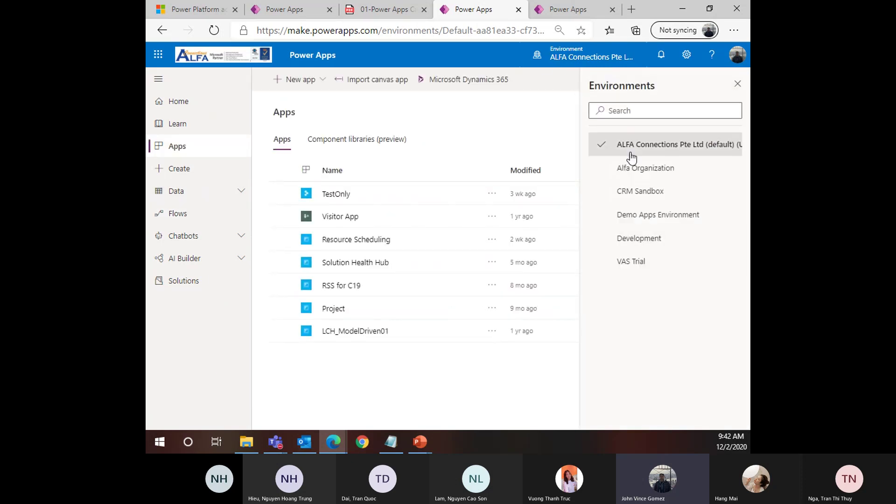
left_click(644, 269)
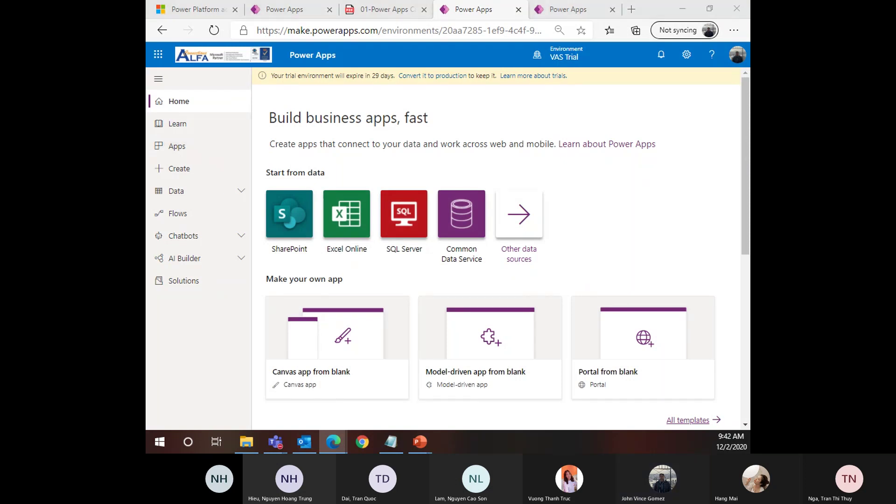
Open a fresh copy of the Module 1 Power Apps Canvas App lab PDF in the browser and close the older copy
key("alt+Tab")
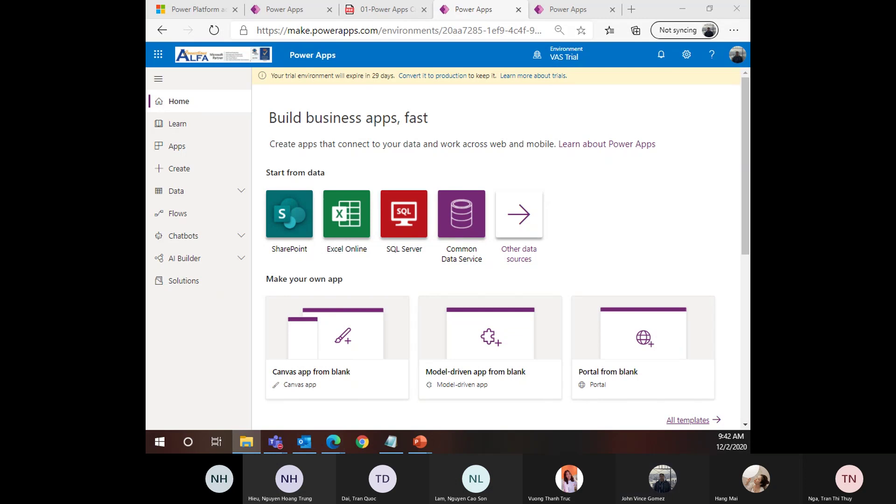
key("alt+Tab")
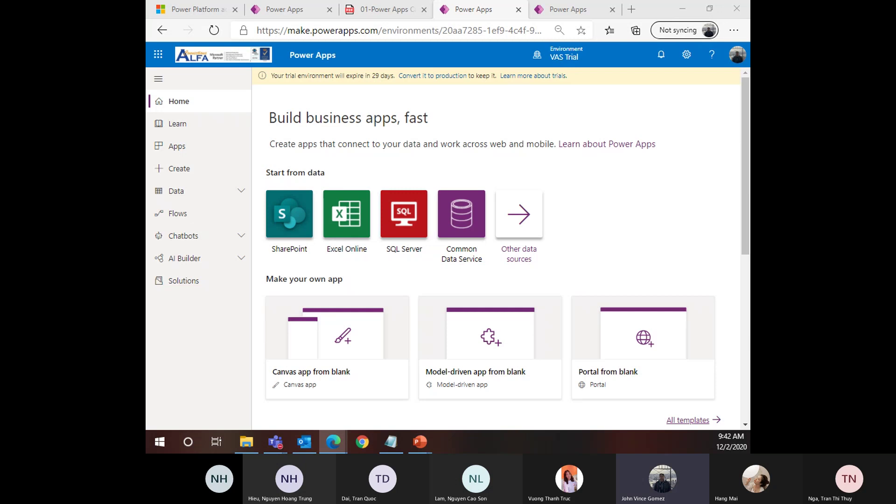
key("alt+Tab")
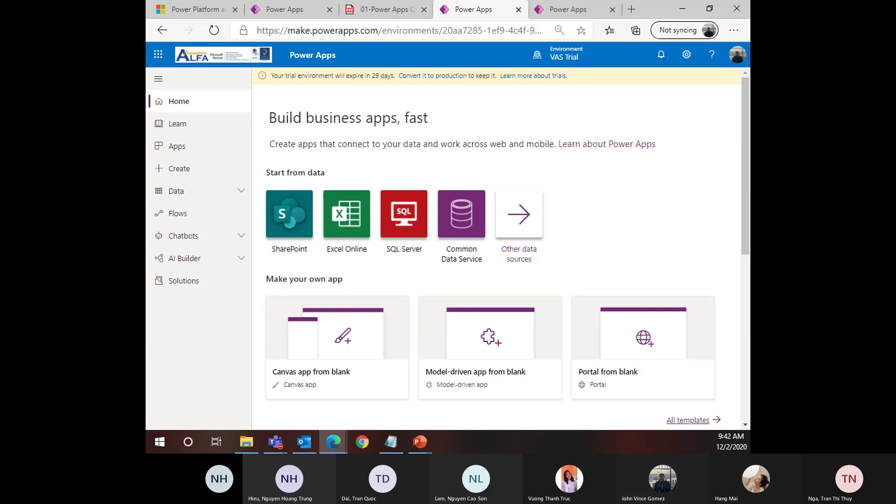
key("alt+Tab")
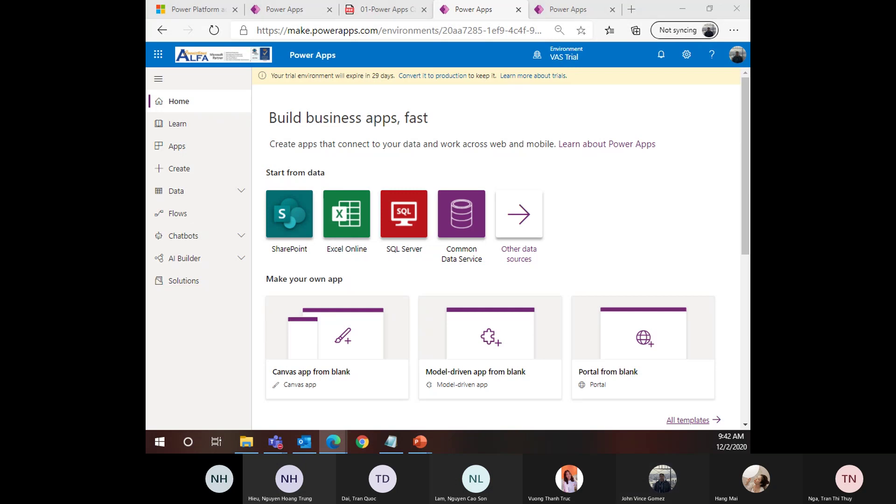
key("alt+Tab")
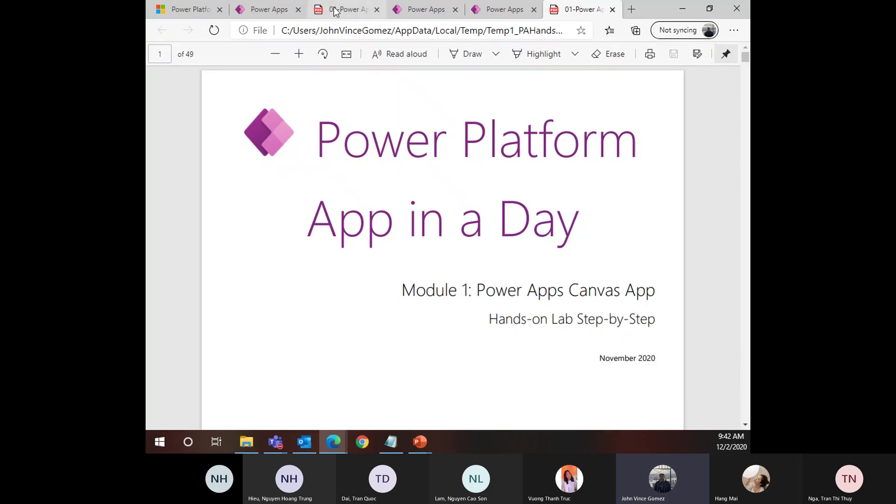
middle_click(327, 9)
left_click(446, 9)
left_click(494, 10)
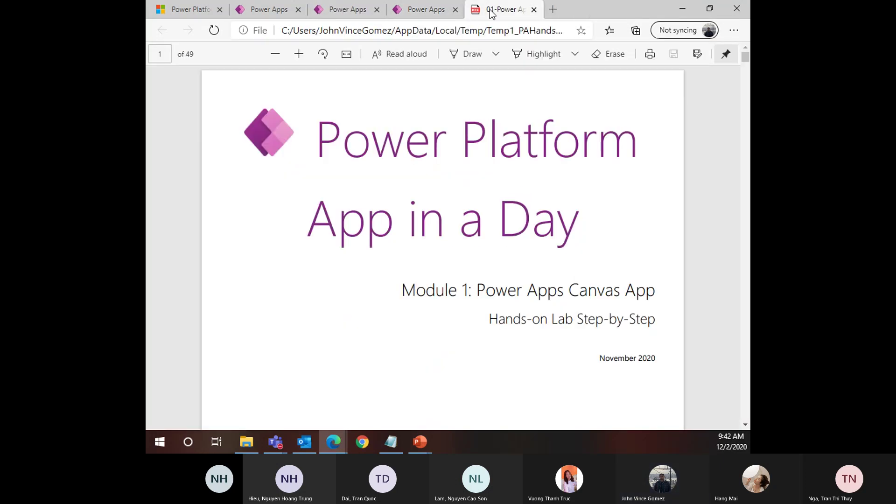
Detach the lab PDF into its own browser window and place it side by side with the Power Apps window
scroll(537, 189, "down", 5)
scroll(552, 183, "down", 5)
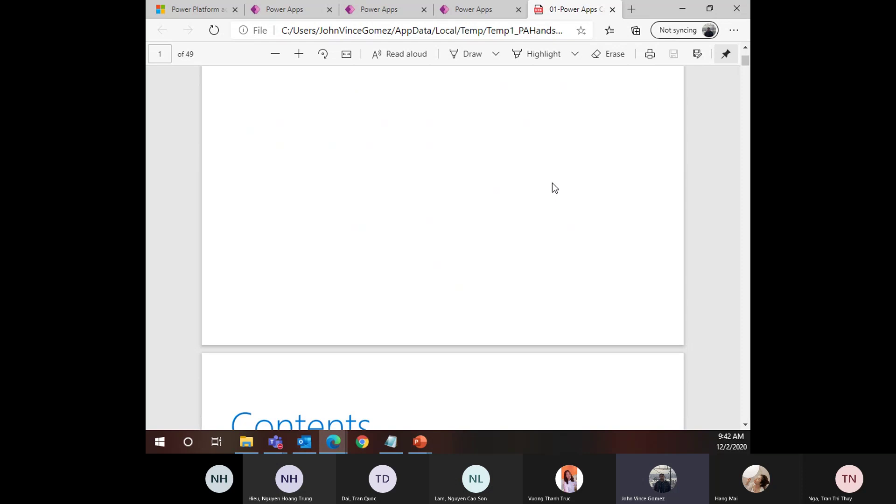
scroll(552, 183, "down", 2, "ctrl")
left_click_drag(574, 10, 749, 71)
left_click(229, 66)
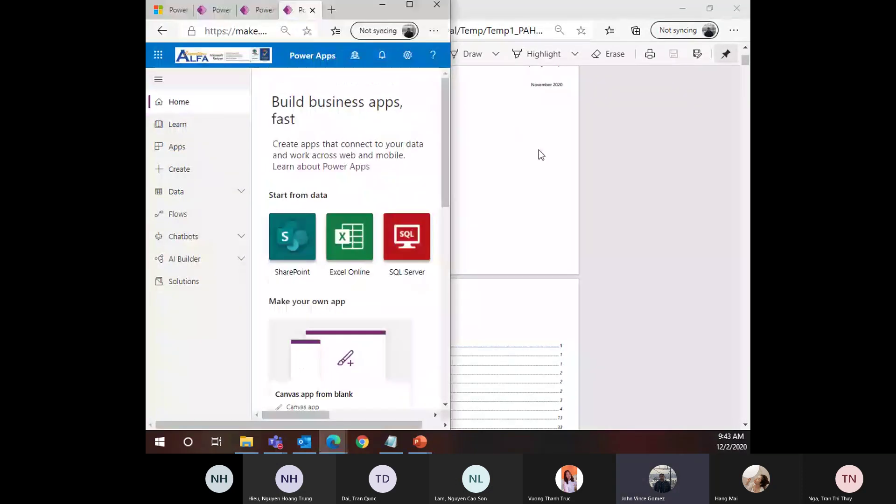
double_click(505, 6)
left_click_drag(470, 7, 749, 8)
left_click(243, 82)
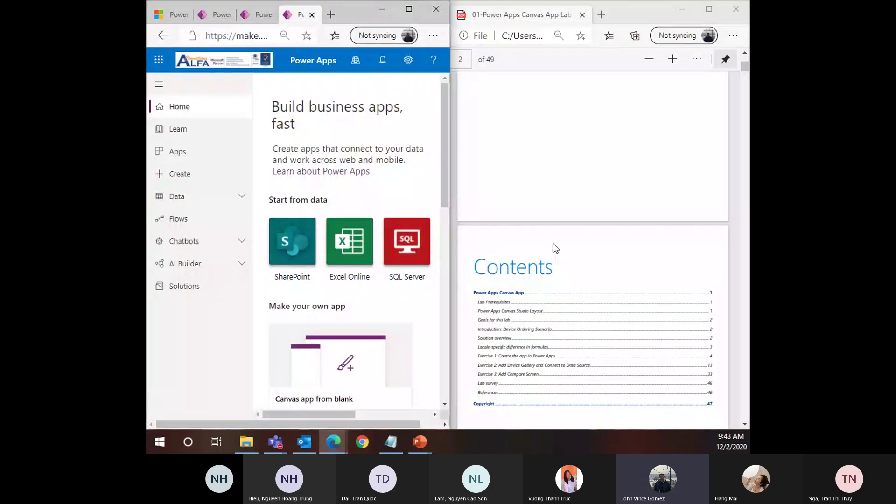
Go to the Power Apps Canvas Studio Layout section of the lab PDF and move its window off this display
scroll(556, 248, "down", 1, "ctrl")
scroll(574, 262, "down", 5)
scroll(587, 274, "down", 5)
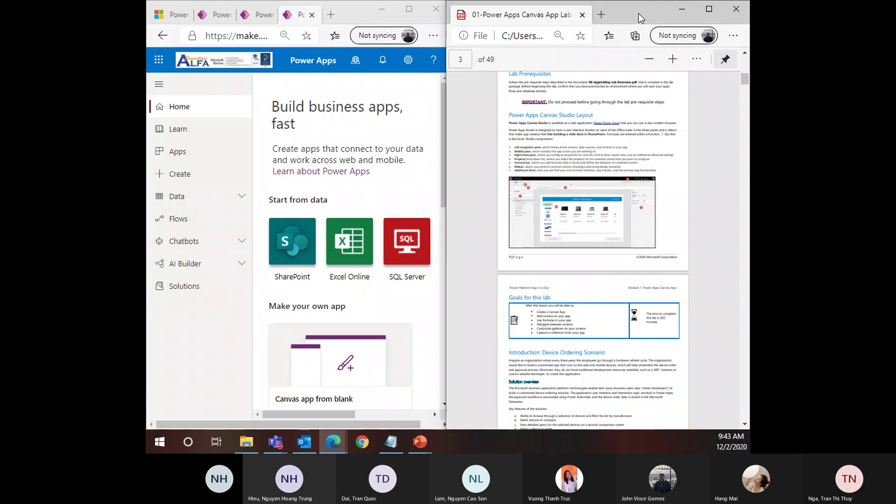
left_click_drag(638, 13, 146, 157)
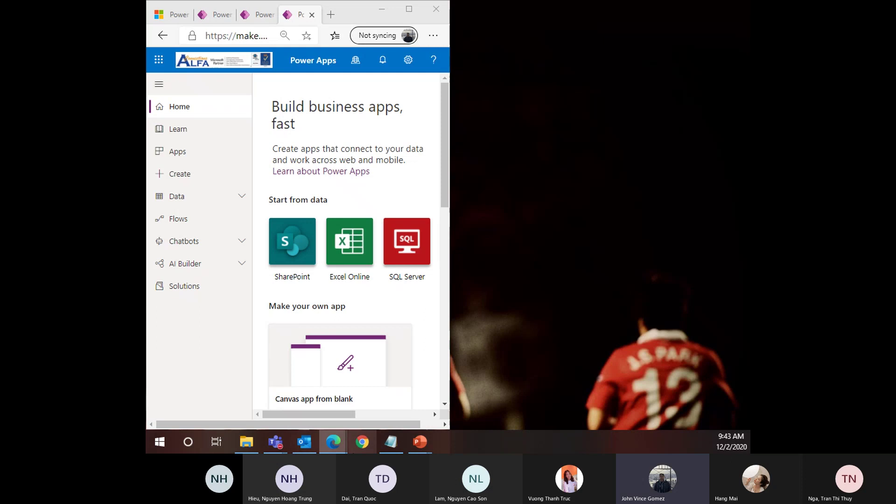
Maximize the Power Apps window and switch its environment to VAS Trial
left_click(409, 10)
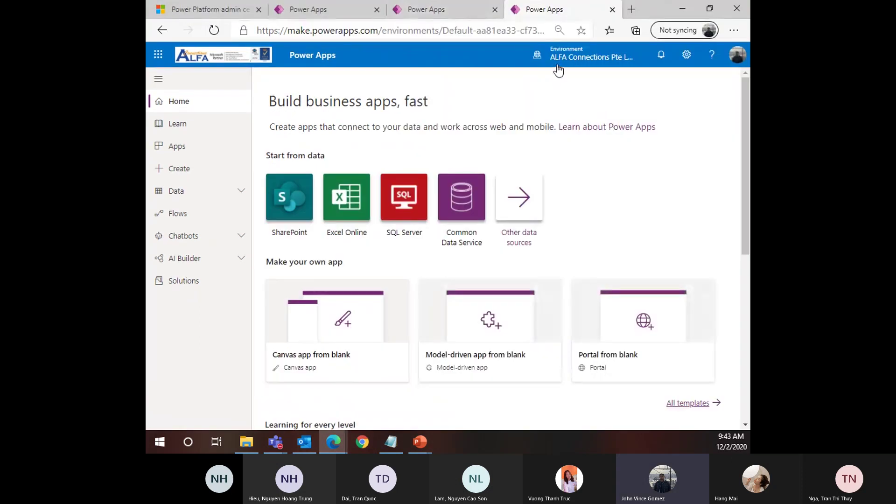
left_click(558, 69)
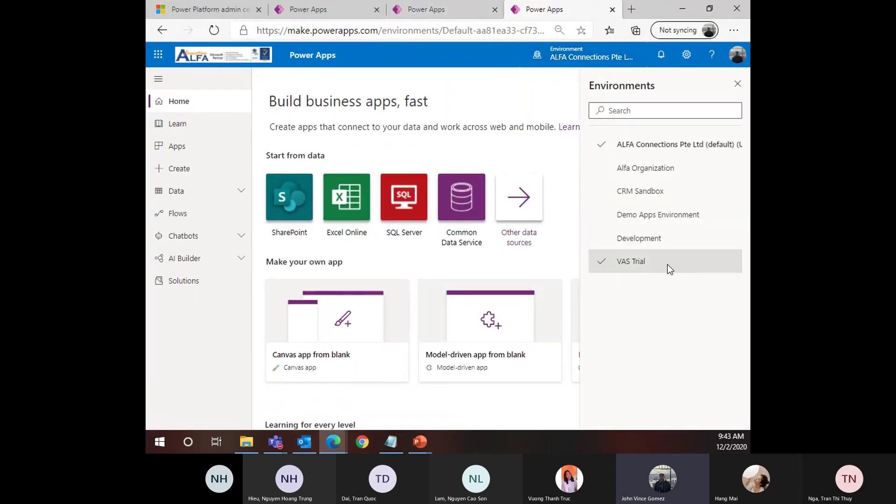
left_click(669, 264)
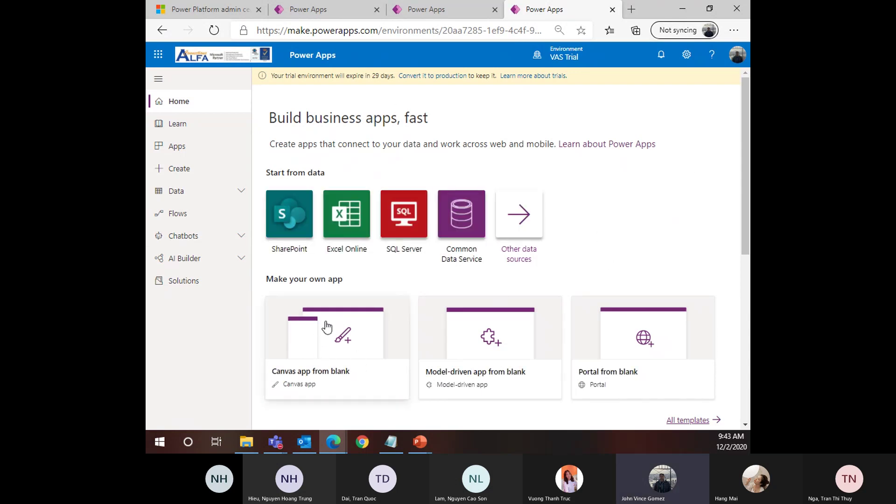
Create a blank canvas app named Device Ordering App in Tablet format
scroll(378, 289, "down", 2)
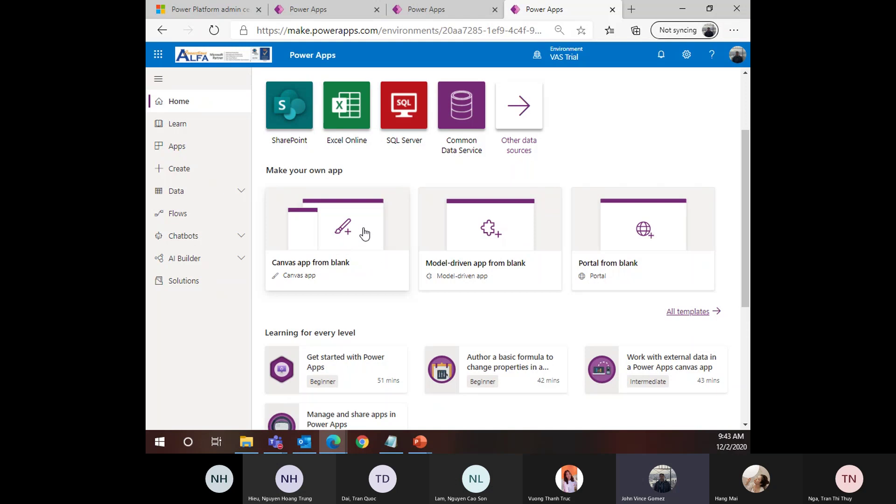
left_click(321, 222)
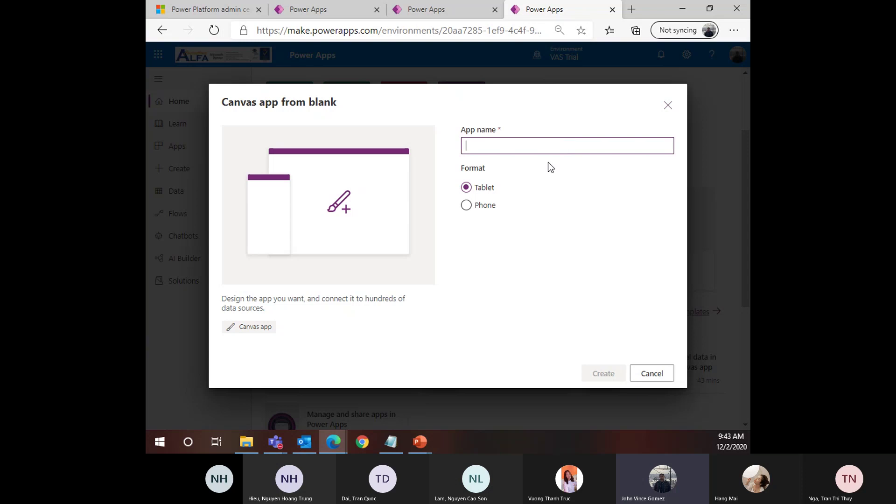
type("Device ")
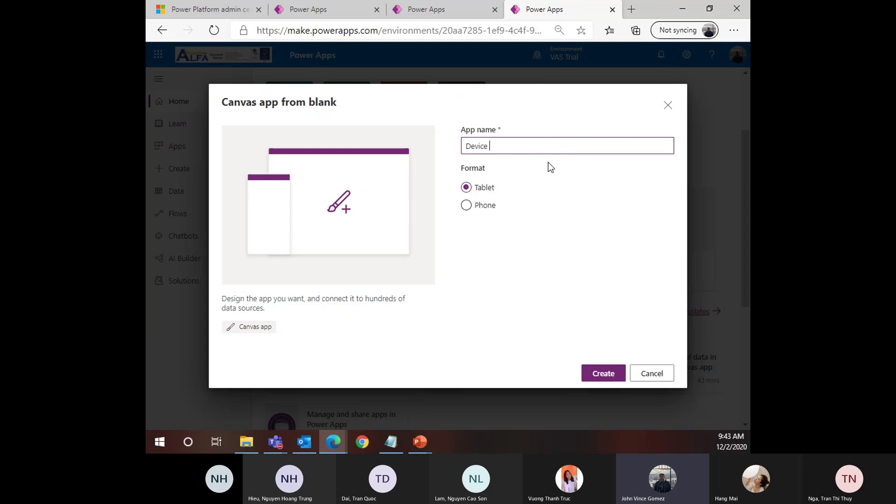
type("Ordering App")
left_click(467, 213)
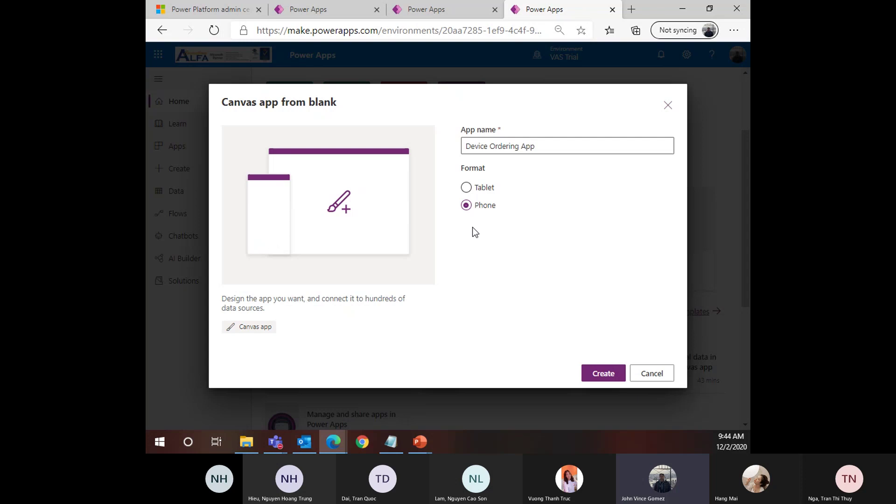
left_click(465, 189)
left_click(599, 374)
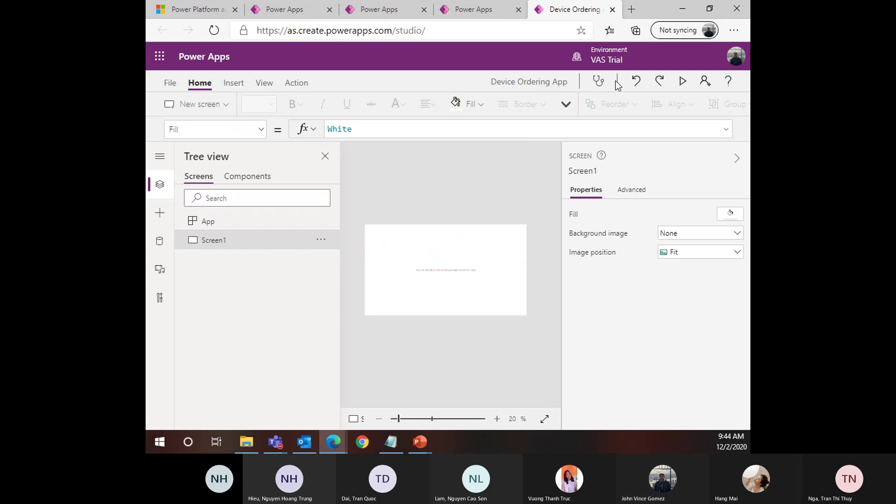
Examine the studio layout: web address, expanded navigation, Tree view, Data and Insert panes, the canvas, and the collapsible properties pane
left_click(505, 30)
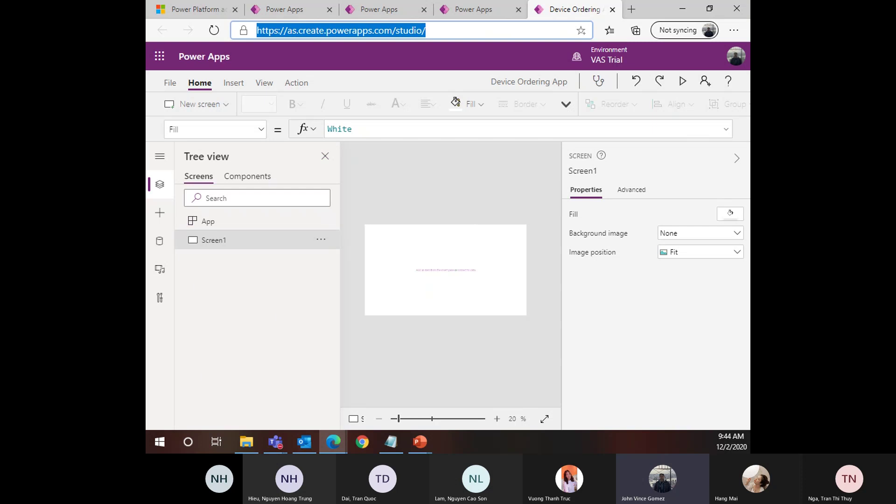
left_click(160, 157)
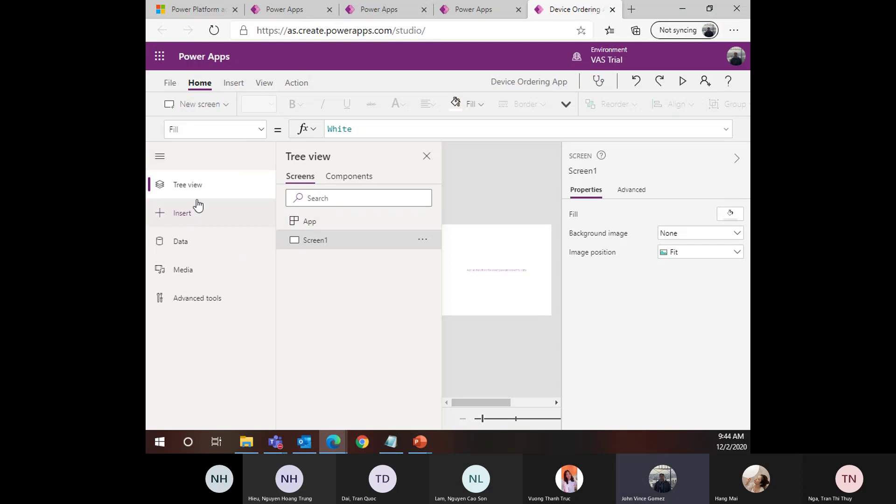
left_click(216, 187)
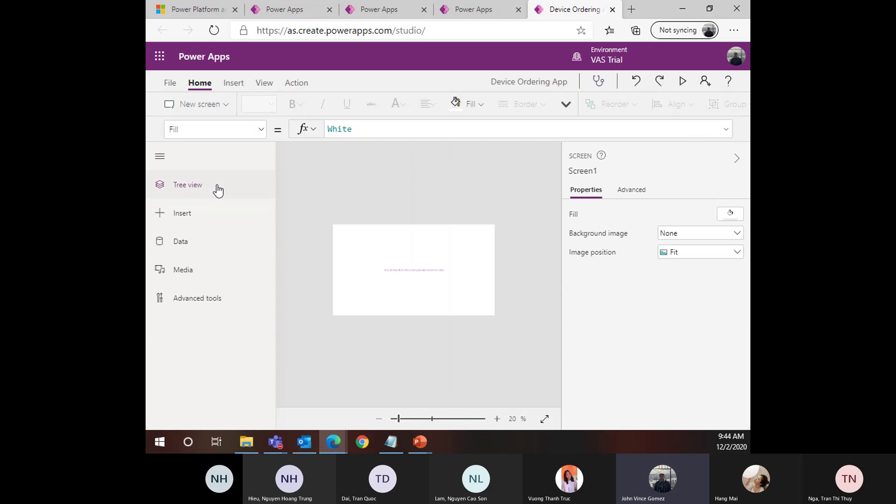
left_click(180, 246)
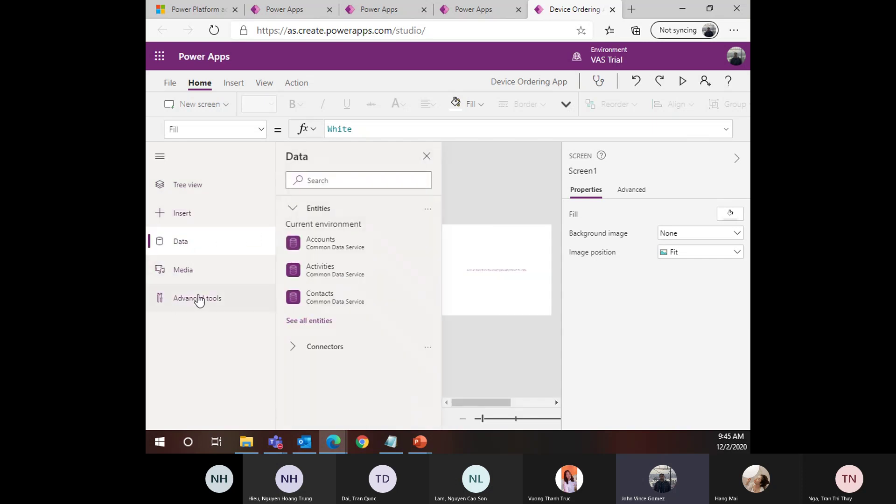
left_click(173, 217)
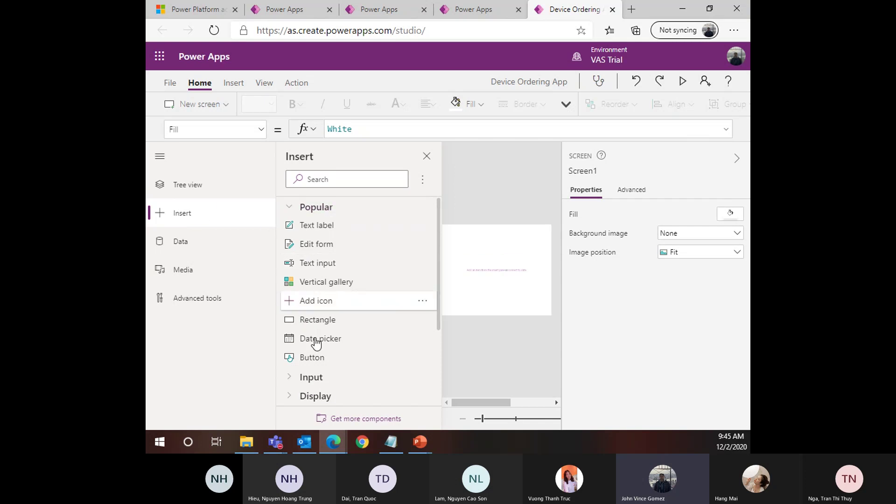
scroll(316, 343, "down", 1)
scroll(299, 321, "up", 1)
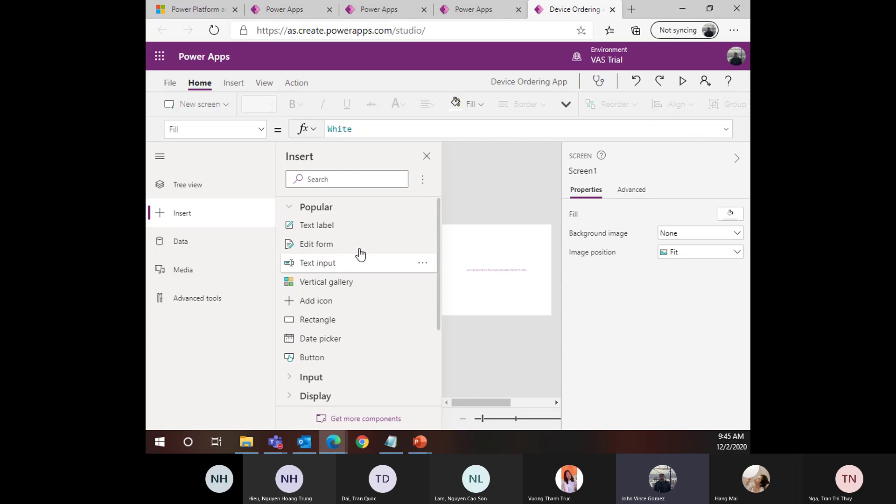
left_click(427, 156)
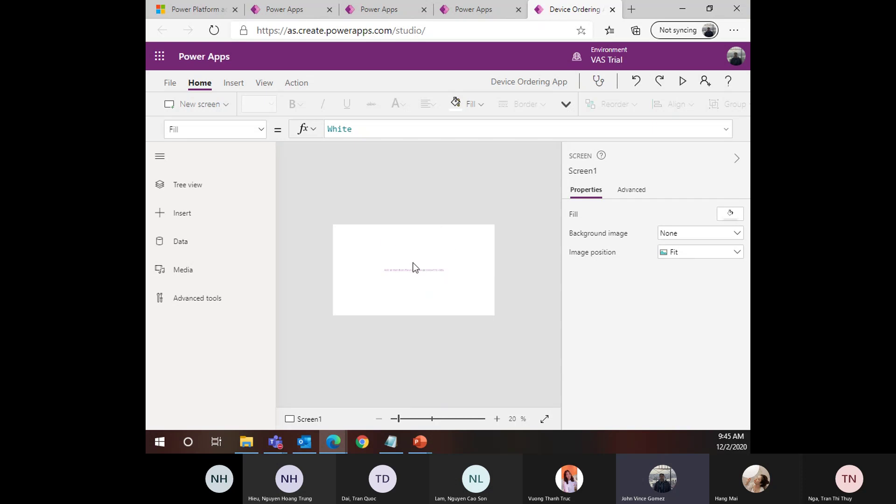
scroll(443, 271, "up", 1)
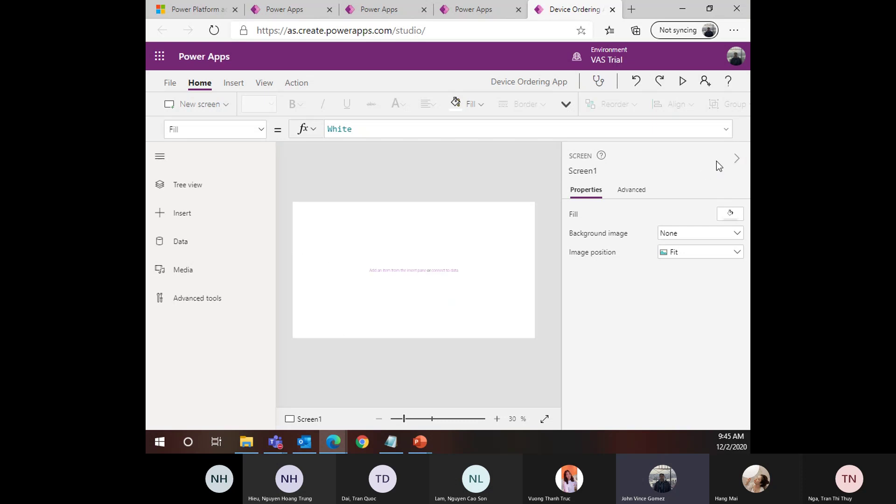
left_click(736, 159)
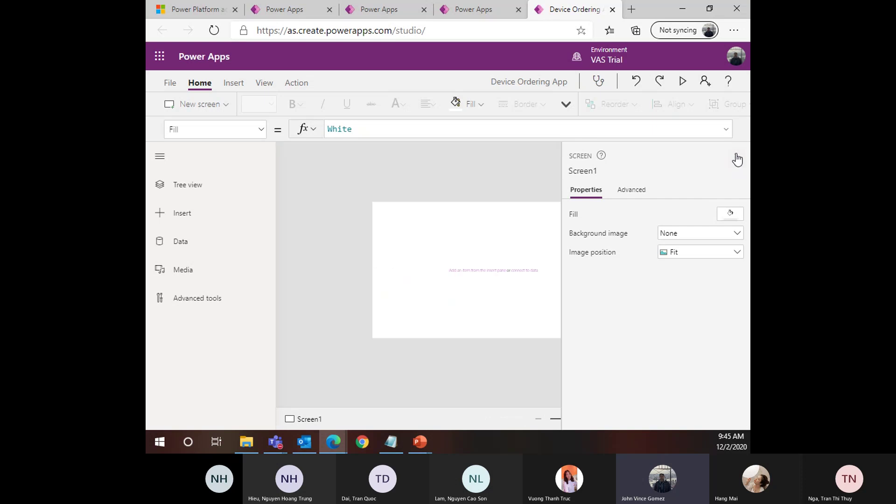
left_click(739, 159)
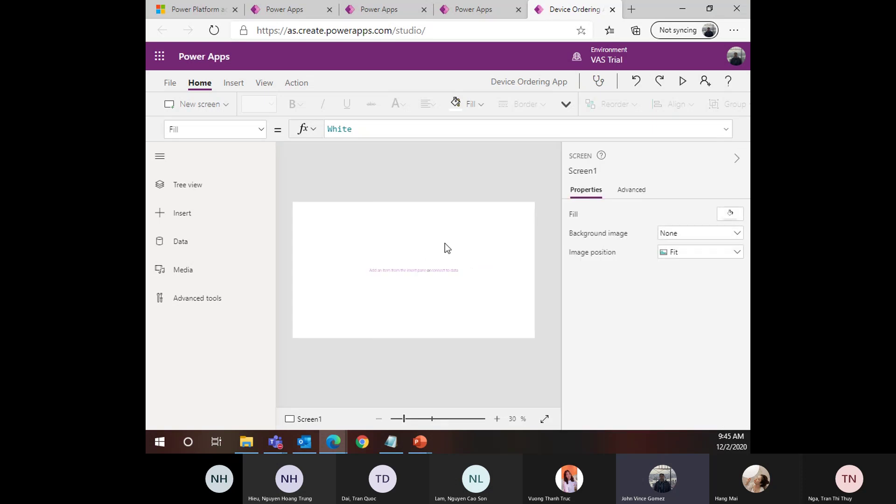
Insert a text label on Screen1
left_click(181, 214)
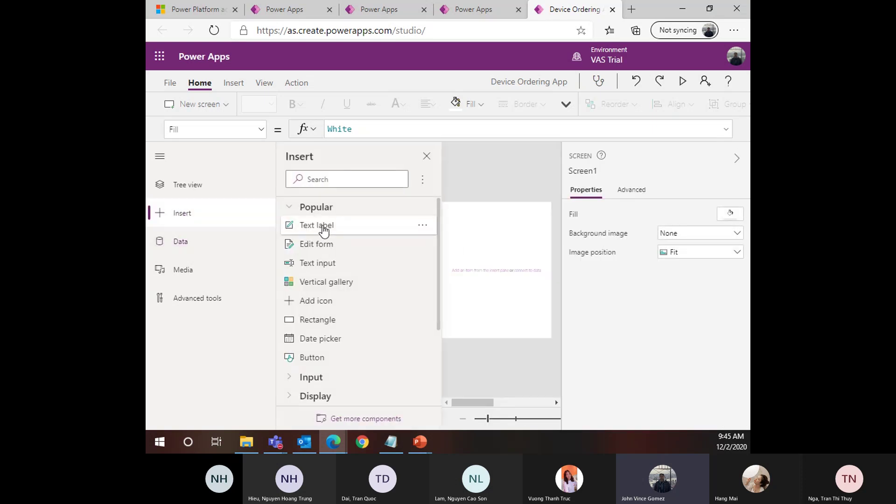
left_click(322, 226)
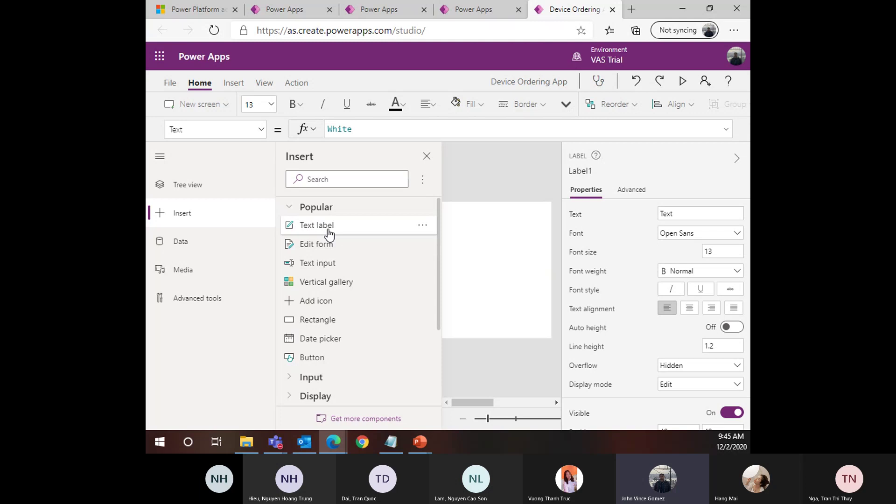
Close the Insert pane and browse the full list of properties available for the text label on the canvas
left_click(472, 244)
left_click(427, 156)
left_click(310, 212)
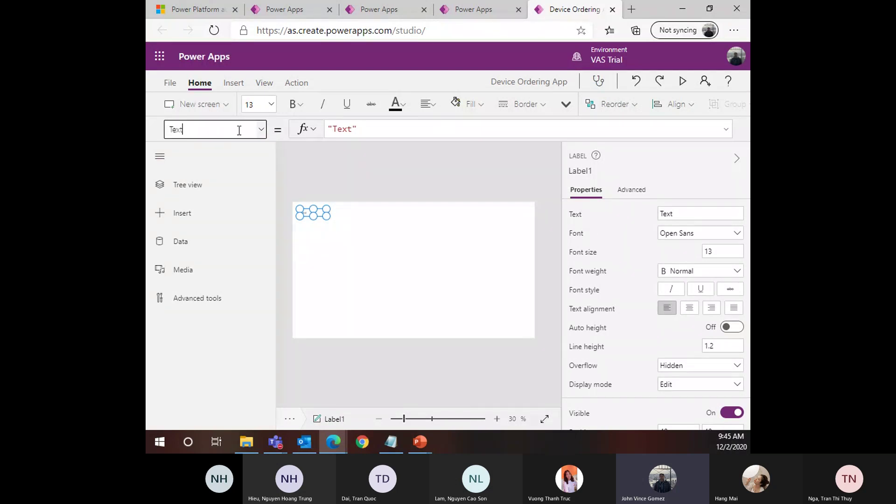
left_click(261, 133)
left_click(262, 133)
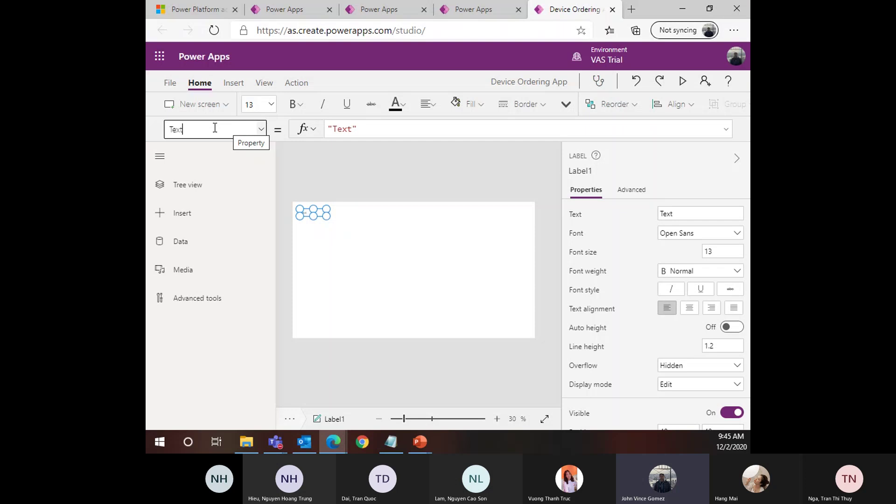
left_click(330, 252)
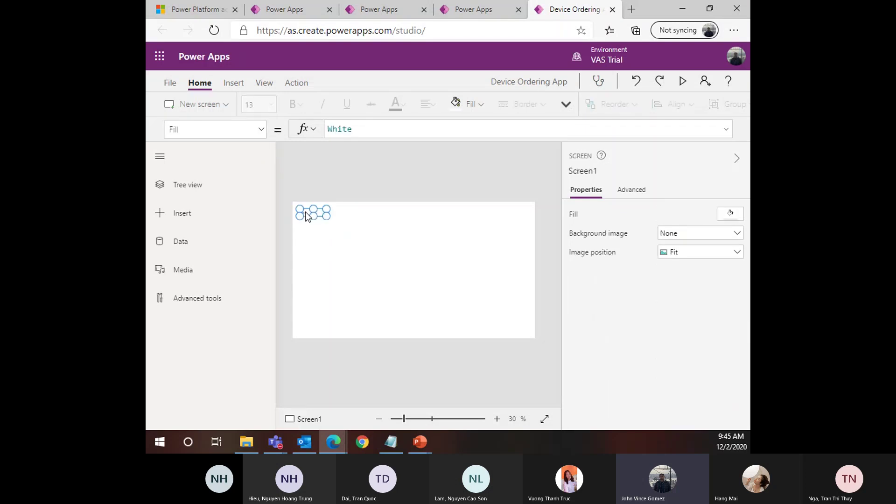
left_click(305, 211)
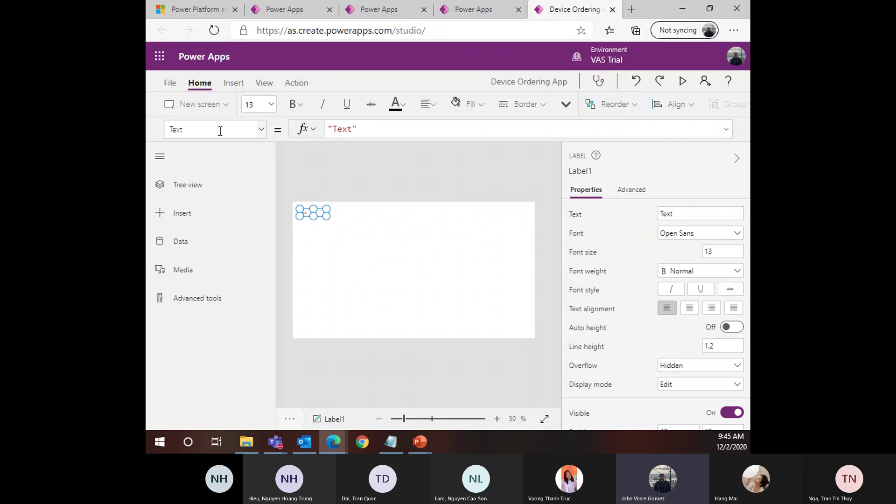
left_click(251, 130)
left_click(262, 129)
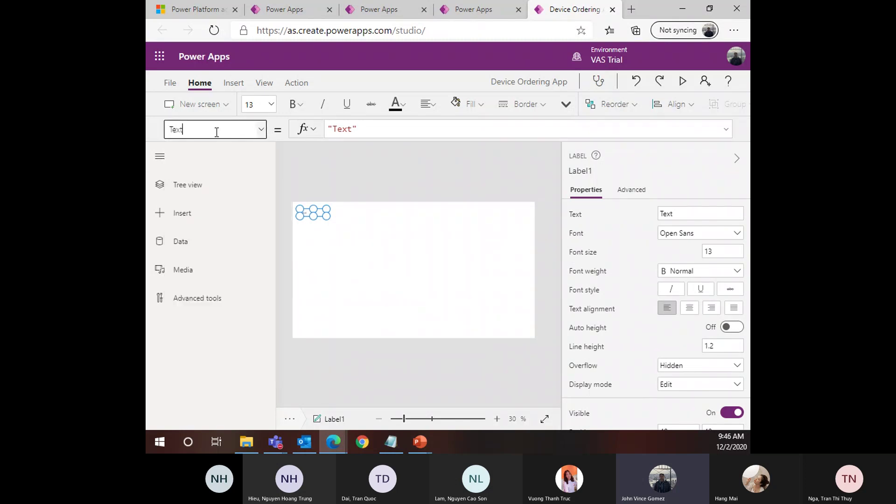
left_click(261, 131)
scroll(263, 327, "down", 3)
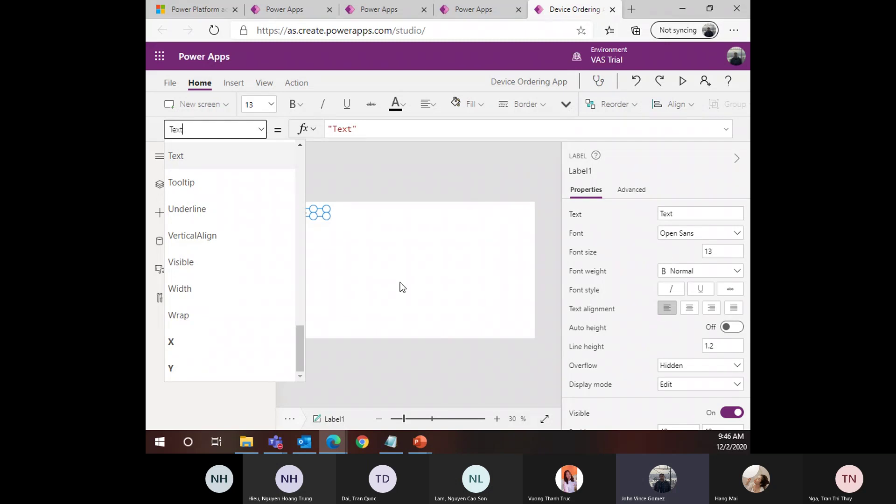
left_click_drag(299, 352, 294, 164)
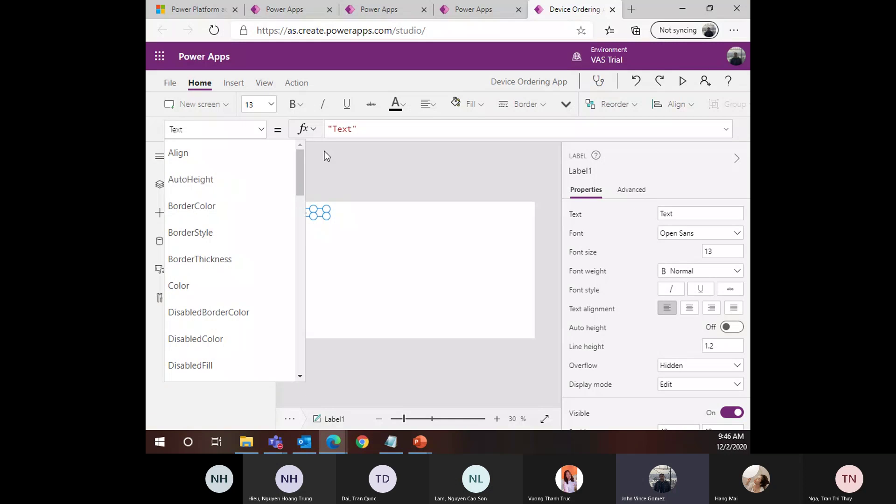
Examine the label's Text formula and the available commands for formatting, inserting and viewing
left_click(352, 131)
left_click(385, 133)
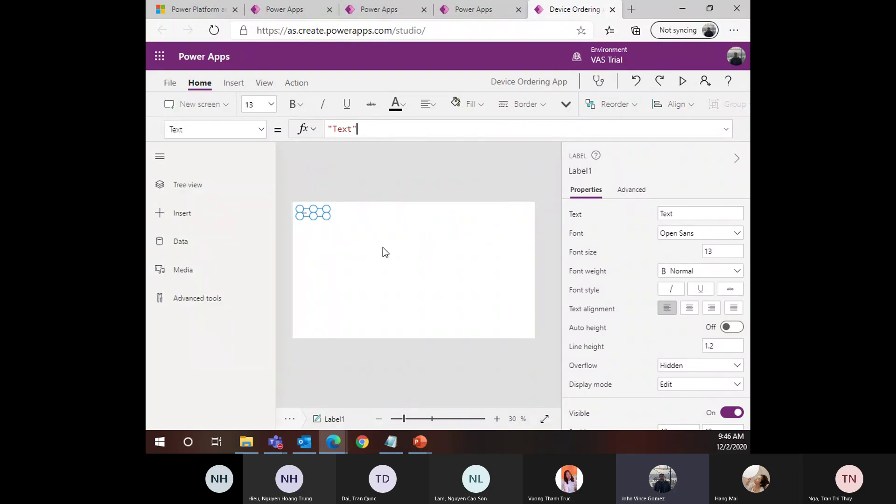
key("ctrl+a")
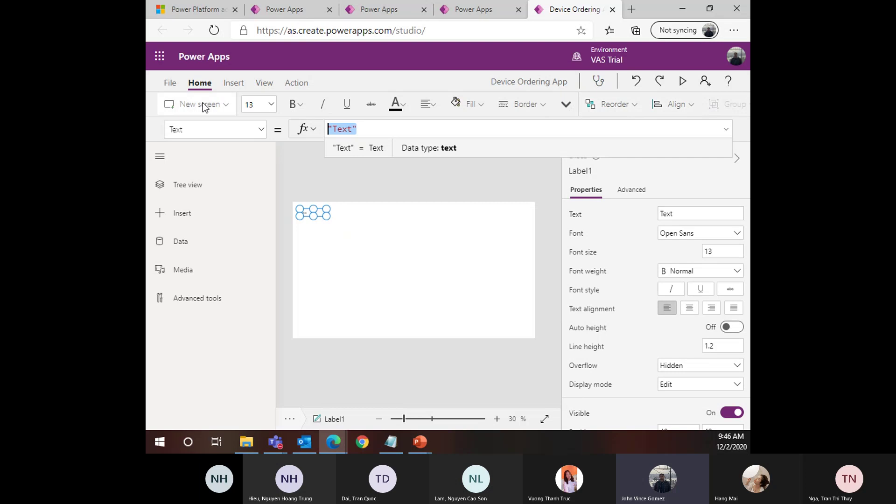
left_click(228, 103)
left_click(427, 129)
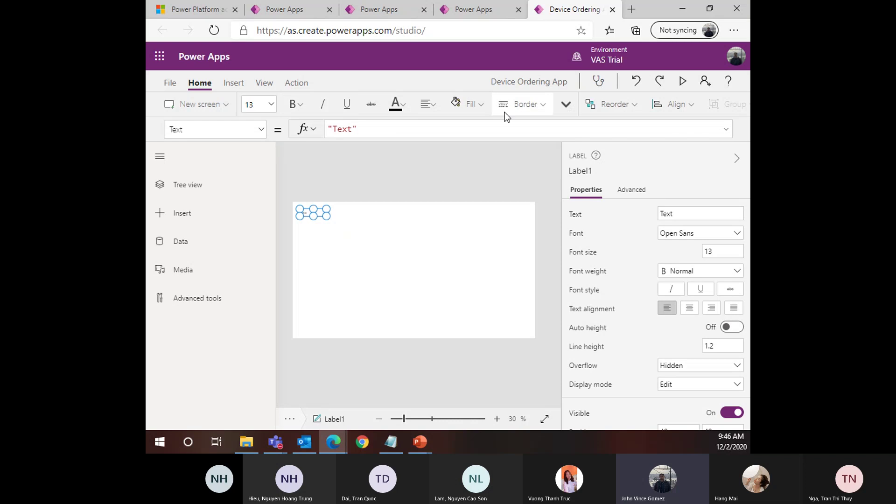
left_click(234, 84)
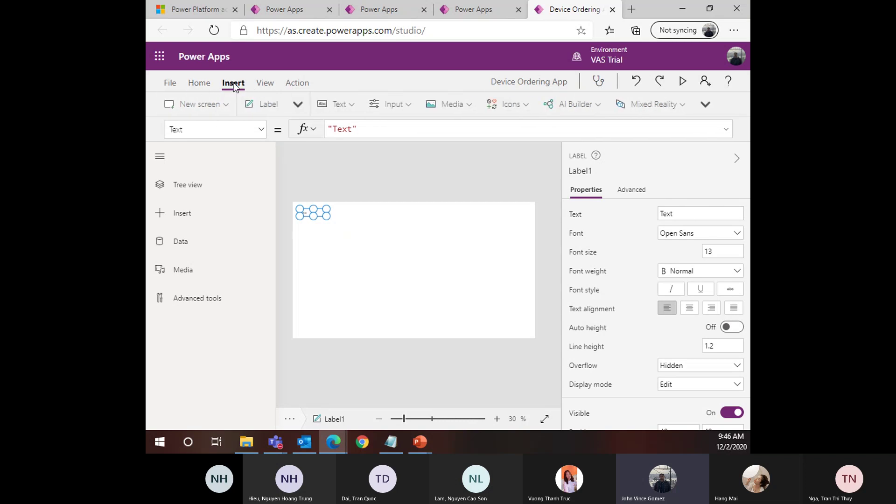
left_click(264, 84)
left_click(200, 83)
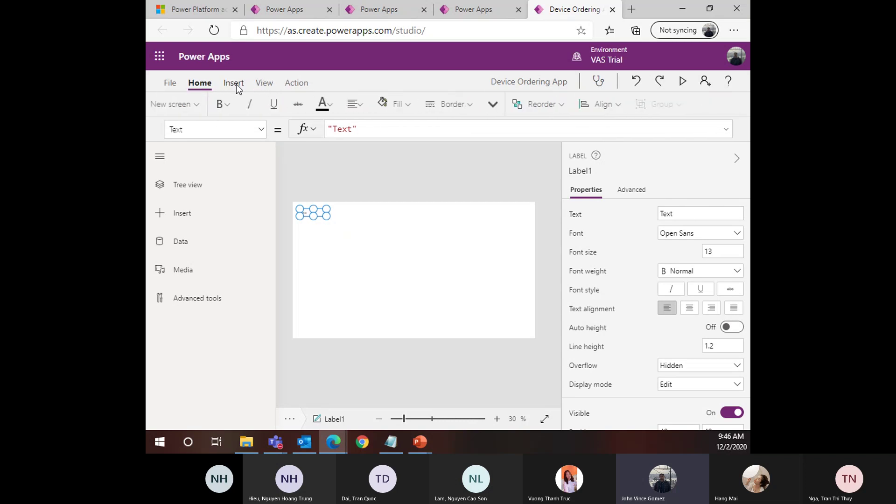
left_click(236, 87)
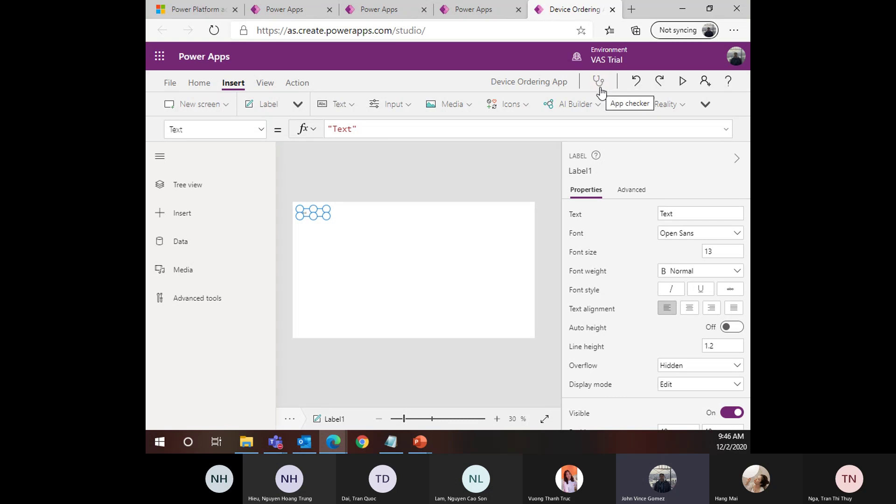
Remove the closing quotation mark from the label's Text formula and open the resulting error for editing
triple_click(382, 134)
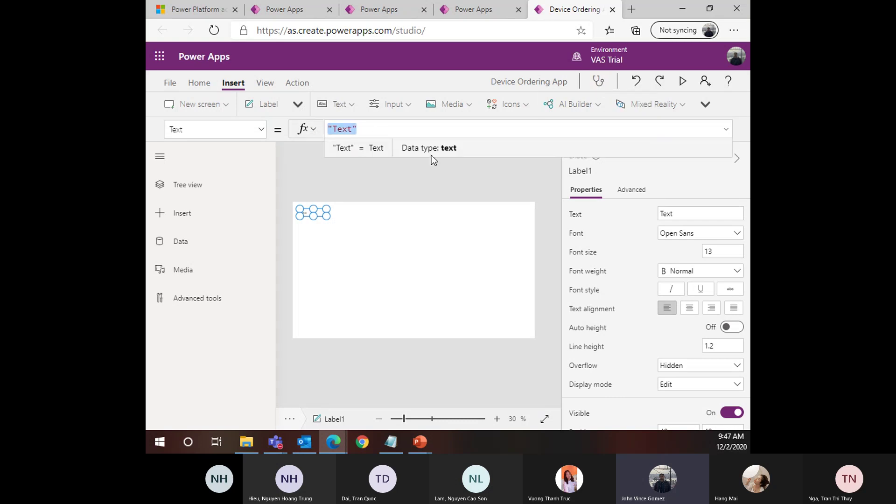
key("End")
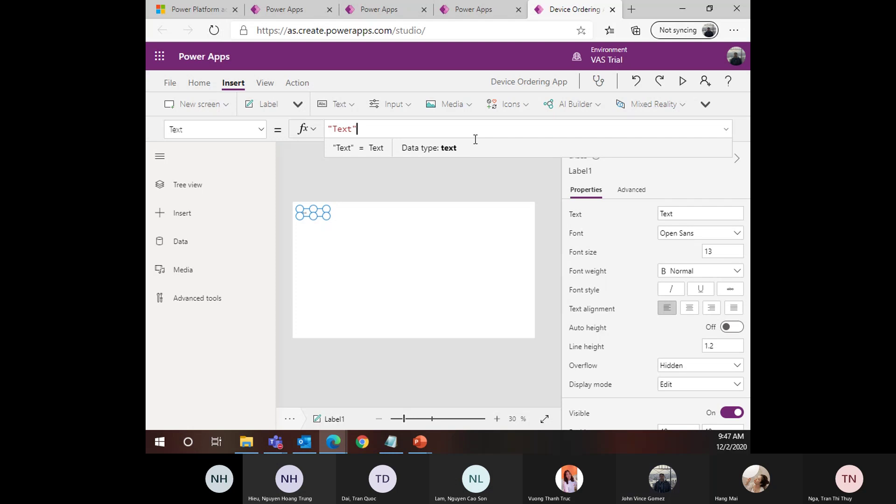
key("BackSpace")
left_click(383, 269)
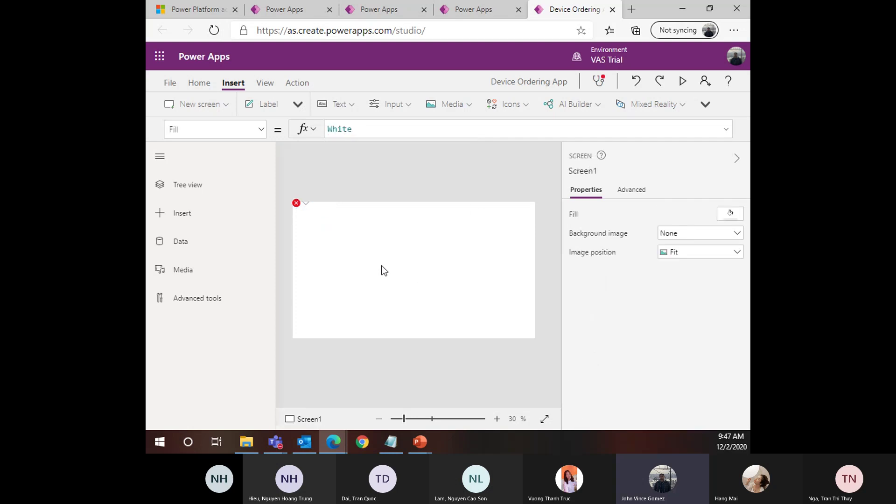
left_click(306, 207)
left_click(317, 218)
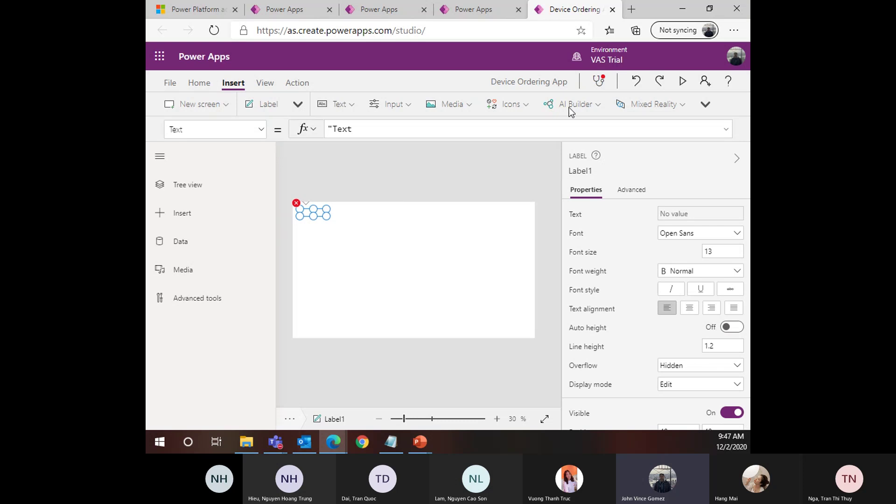
Inspect the formula error on Screen1 in the App checker, go to the affected label formula, and close the checker
left_click(600, 84)
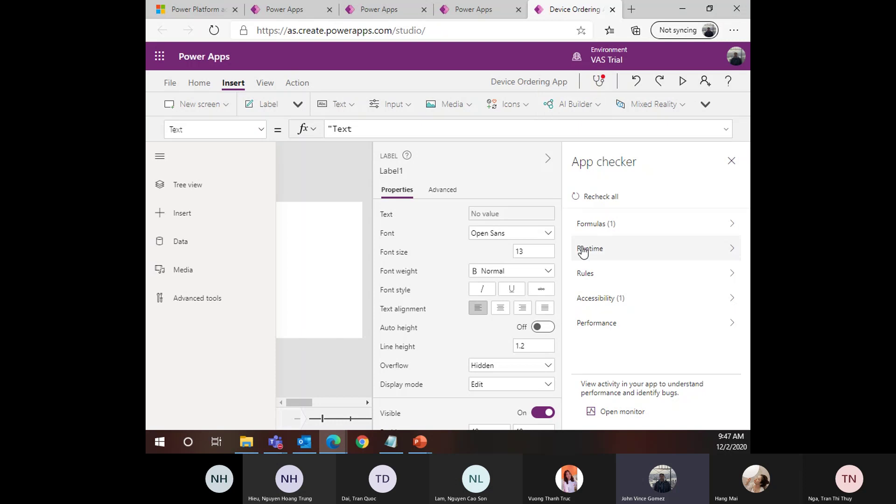
left_click(734, 227)
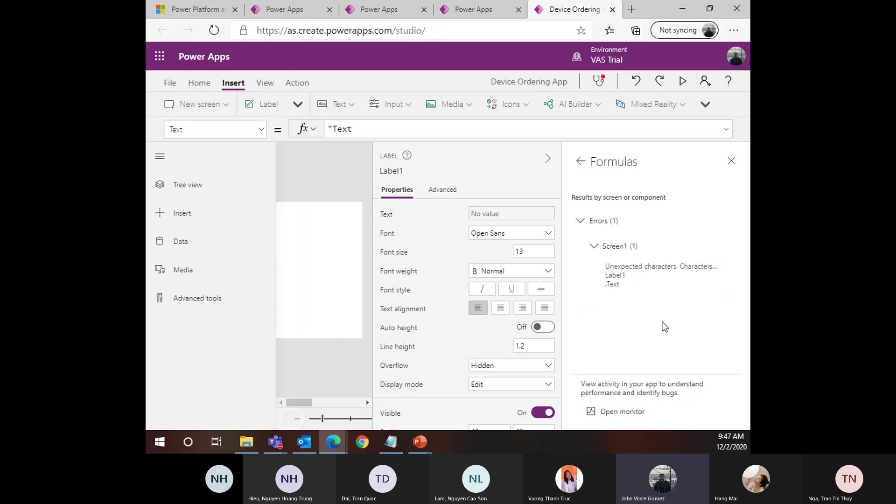
left_click(670, 288)
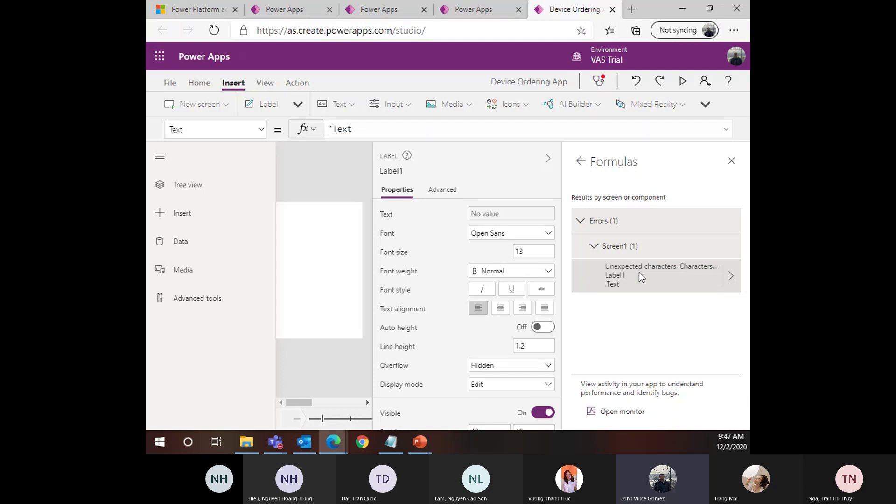
left_click(730, 280)
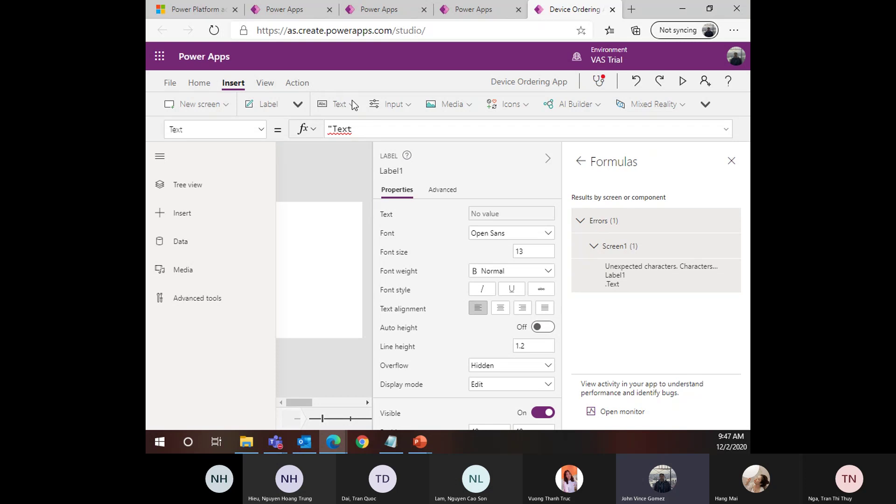
left_click(597, 82)
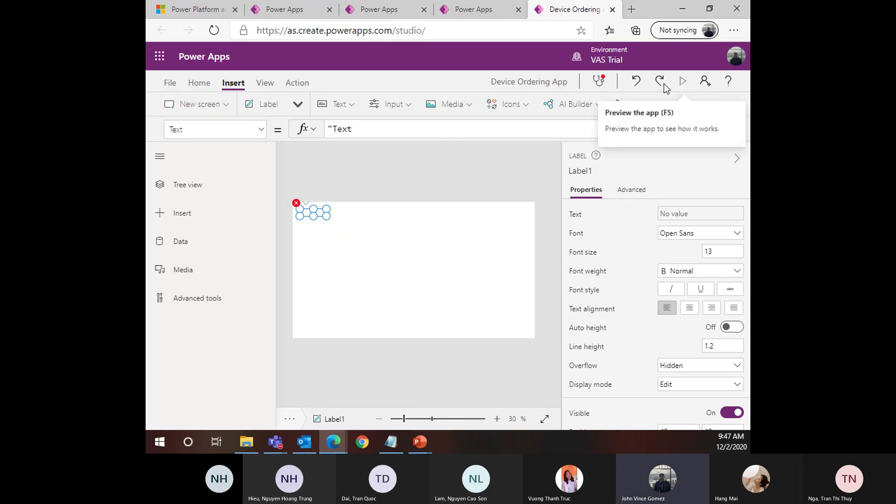
Preview the app twice, closing each preview to return to the studio
left_click(681, 83)
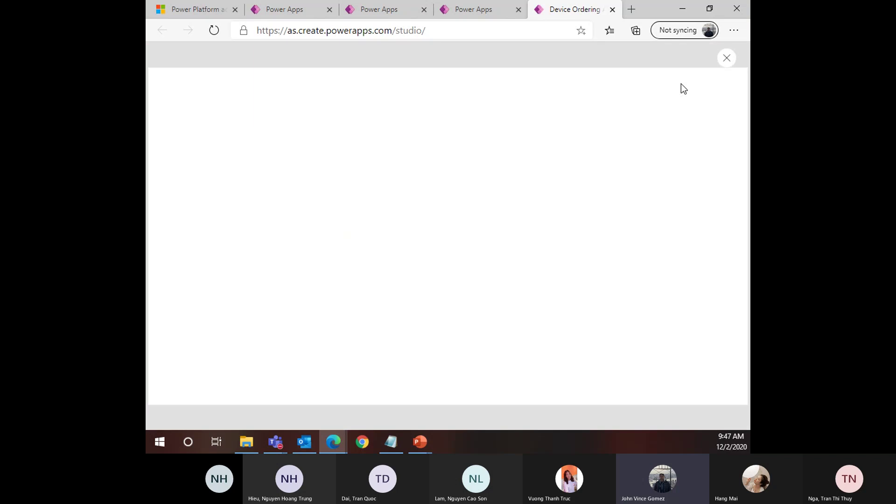
left_click(727, 59)
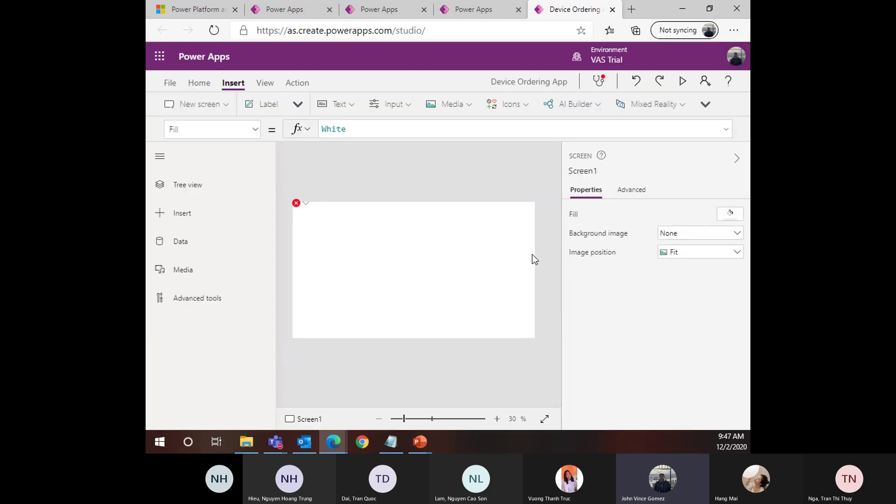
key("F5")
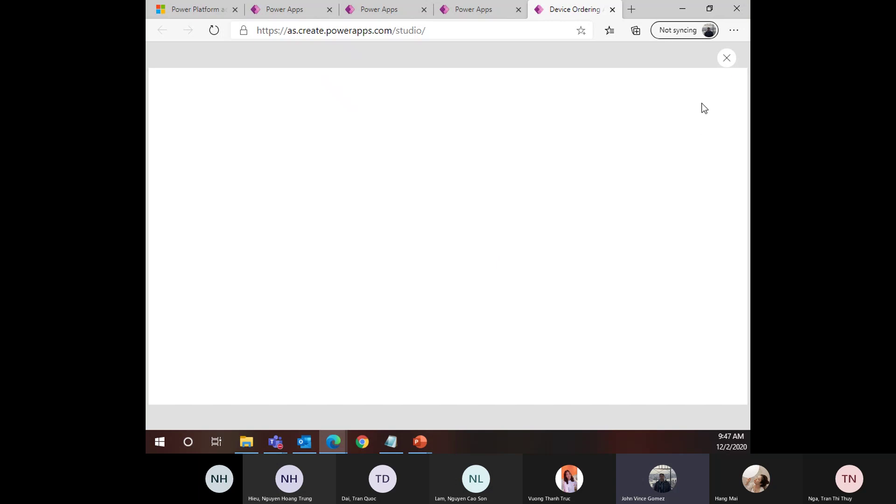
left_click(727, 59)
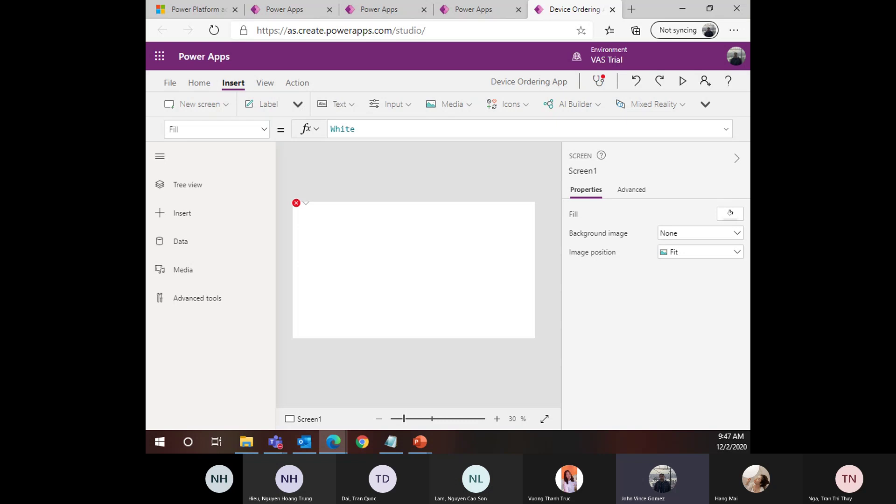
Bring up the canvas app lab PDF, examine its pictures of the finished Device Ordering App, and move it away again
left_click_drag(146, 188, 460, 1)
scroll(349, 279, "up", 1)
scroll(349, 303, "up", 2)
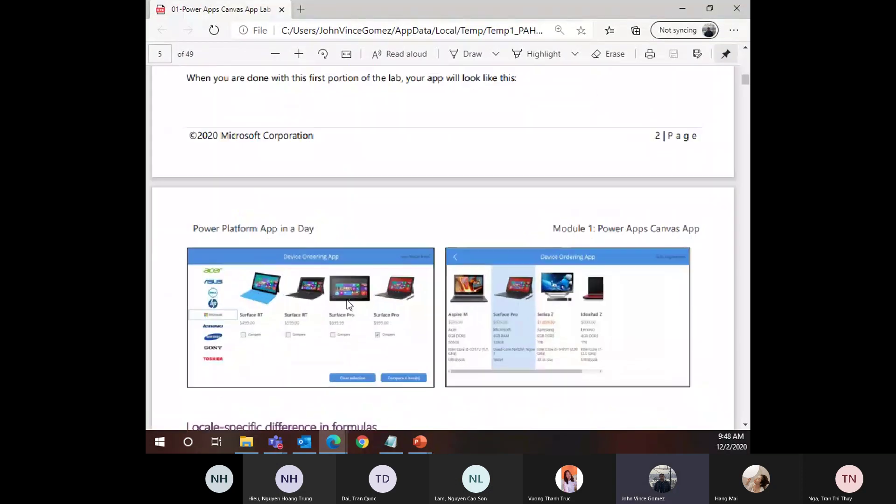
scroll(352, 324, "down", 1)
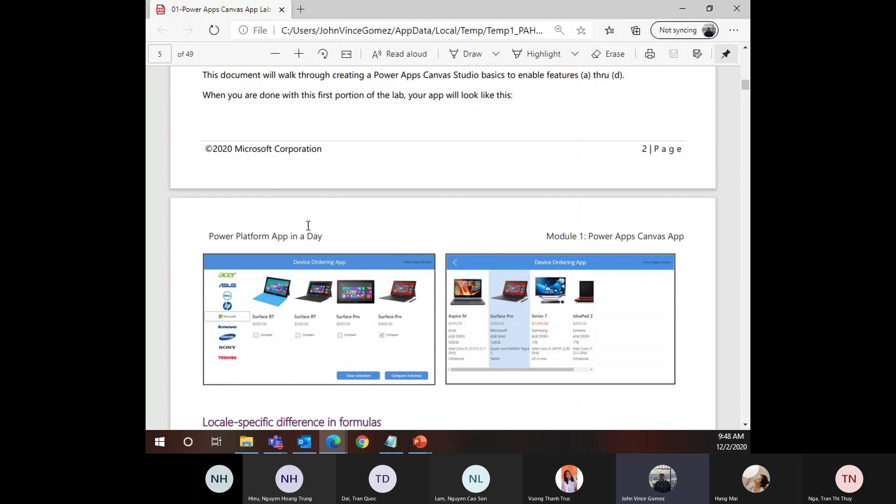
left_click_drag(333, 15, 146, 44)
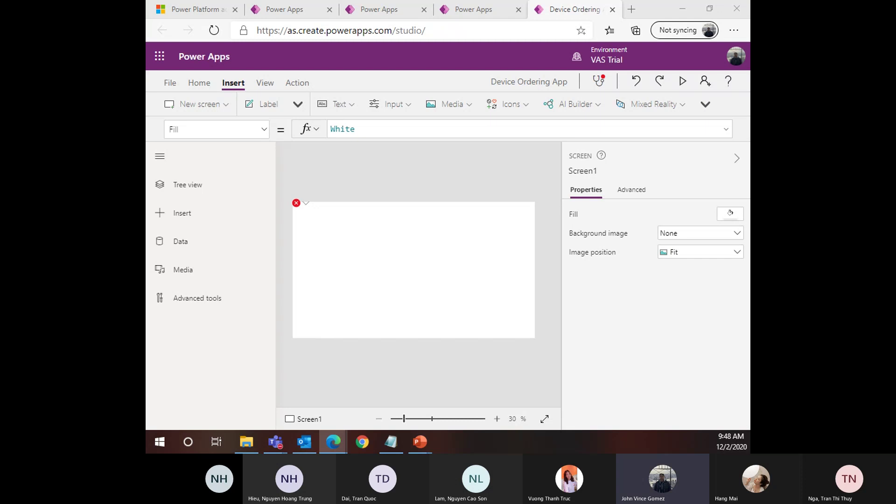
Select the text label through its error marker and delete it from Screen1
left_click(307, 204)
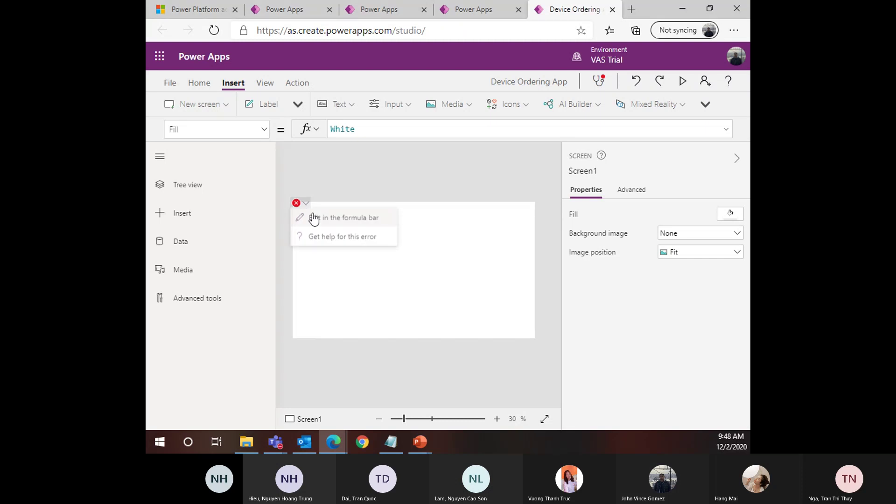
left_click(310, 204)
left_click(305, 204)
left_click(315, 216)
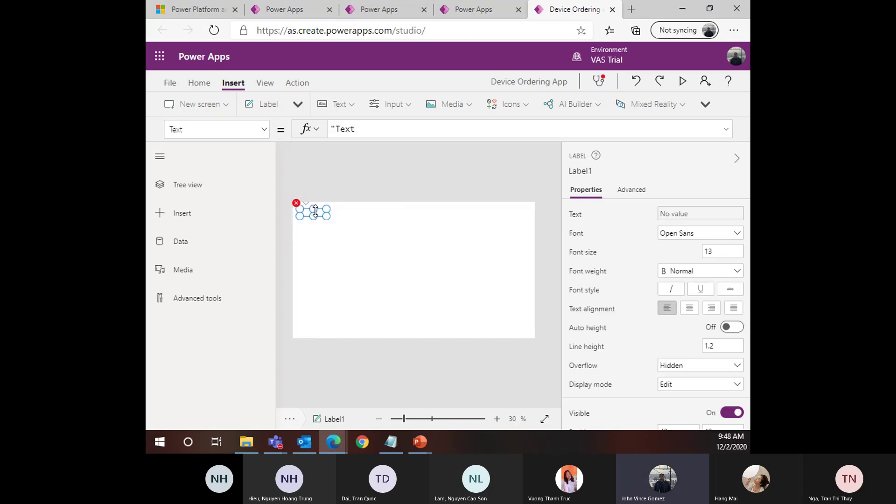
key("Delete")
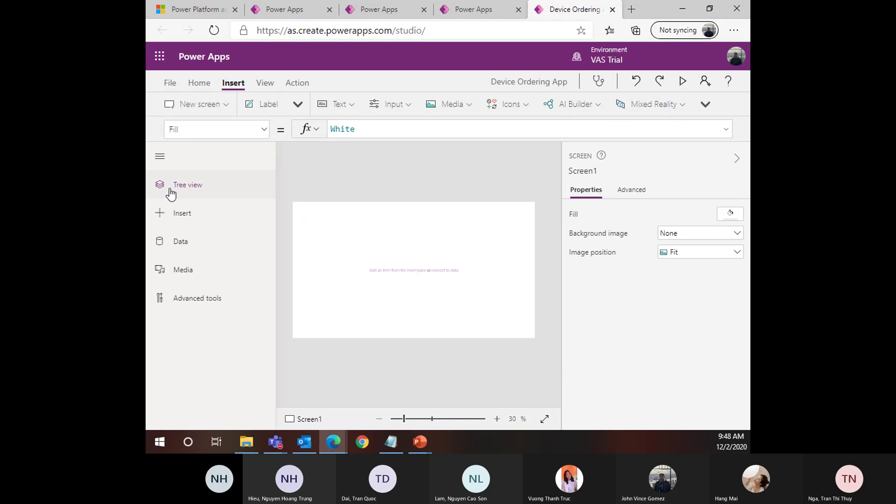
Rename Screen1 as MainScreen in the tree view
left_click(168, 191)
left_click(157, 161)
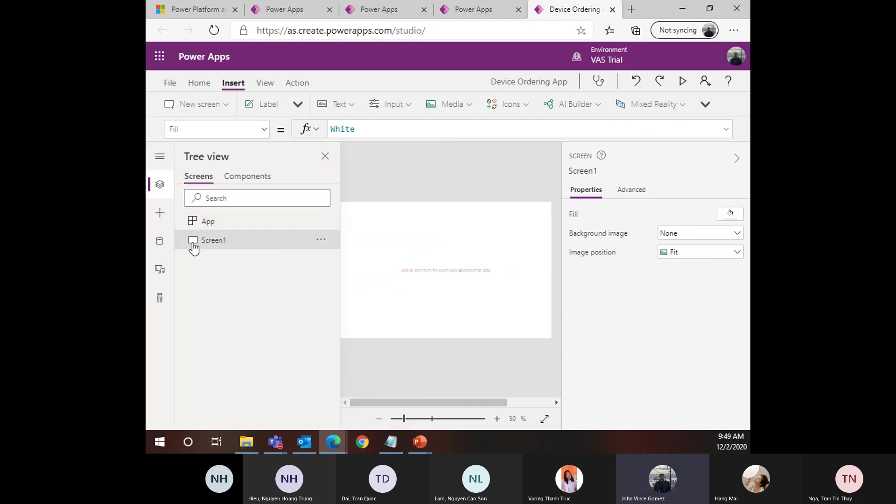
right_click(229, 245)
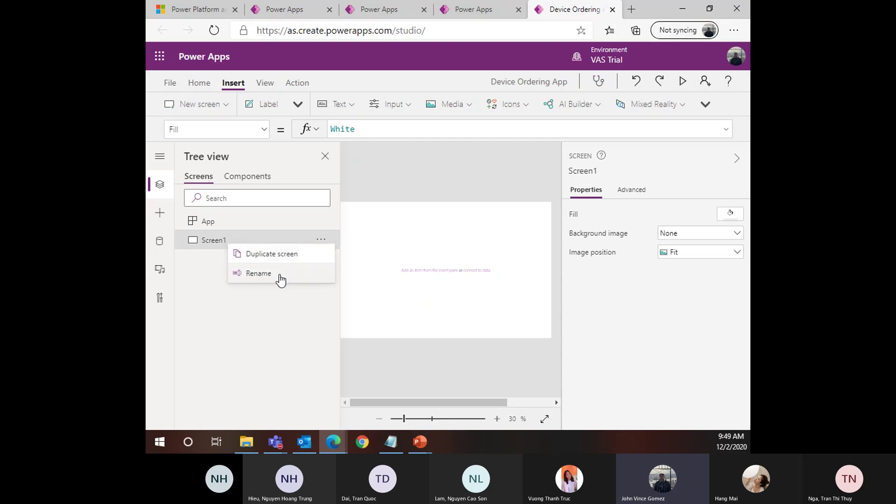
left_click(279, 277)
type("MainS")
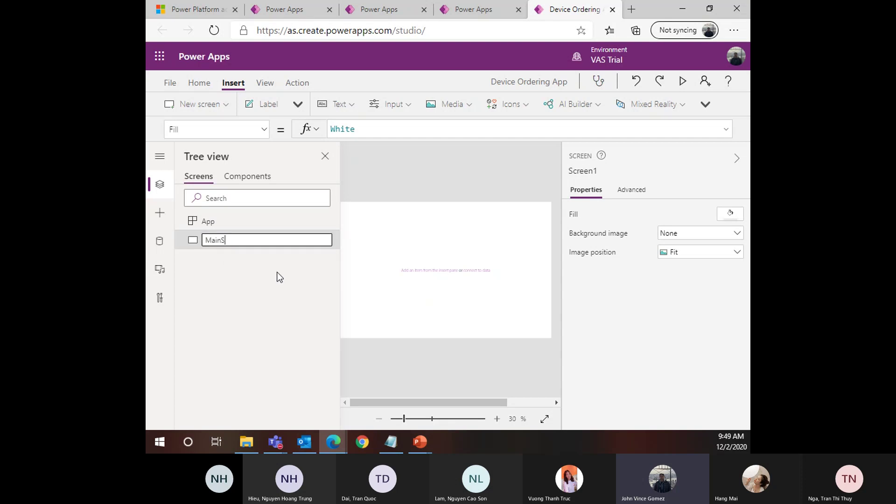
type("creen")
key("Return")
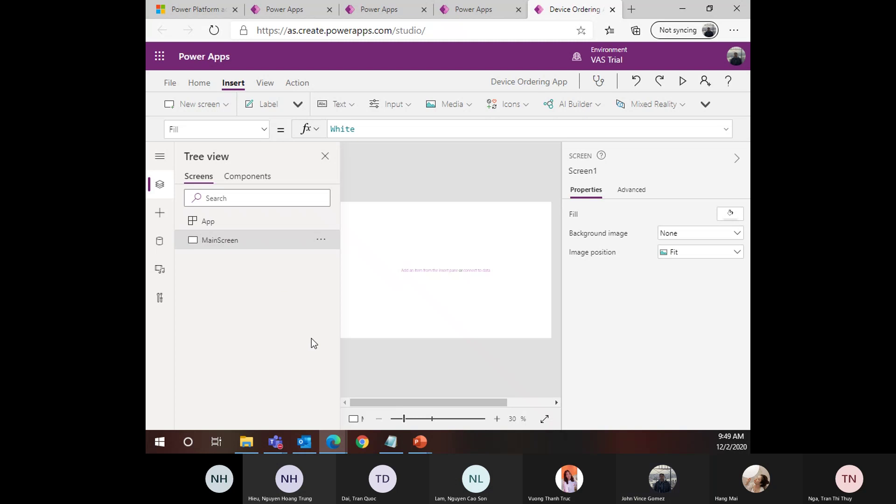
right_click(229, 247)
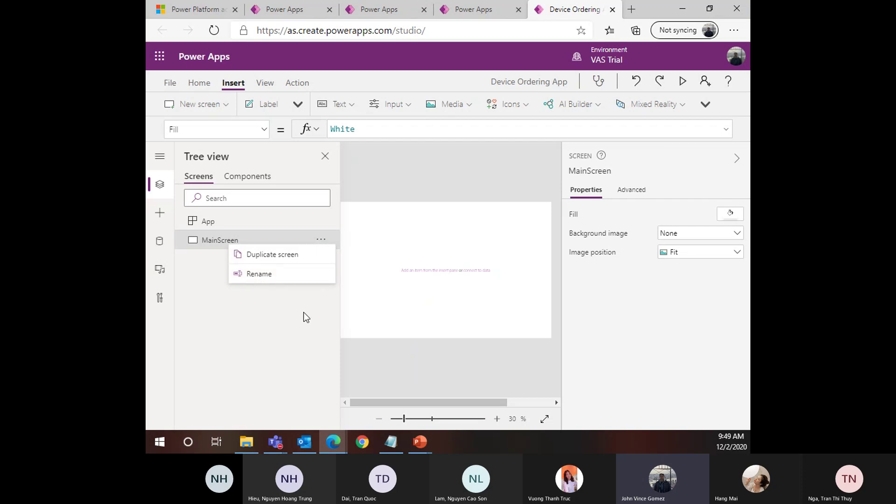
left_click(295, 326)
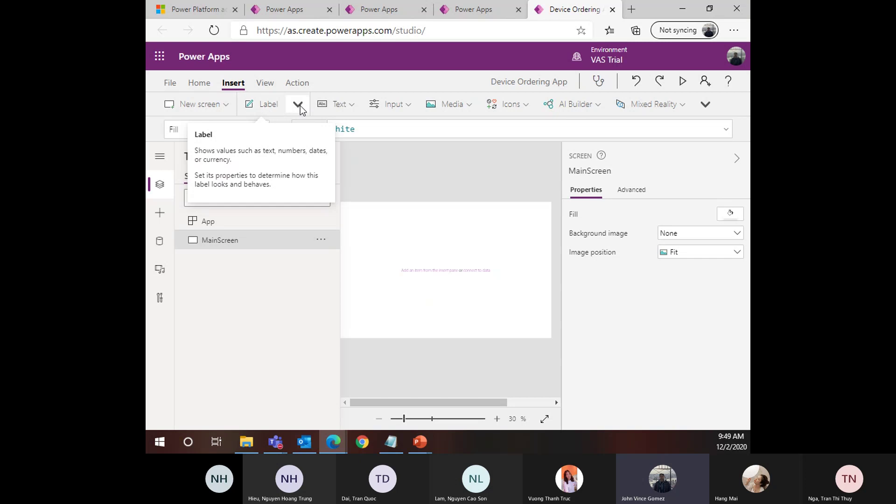
Insert a text label on MainScreen, delete it, and undo the deletion
left_click(162, 217)
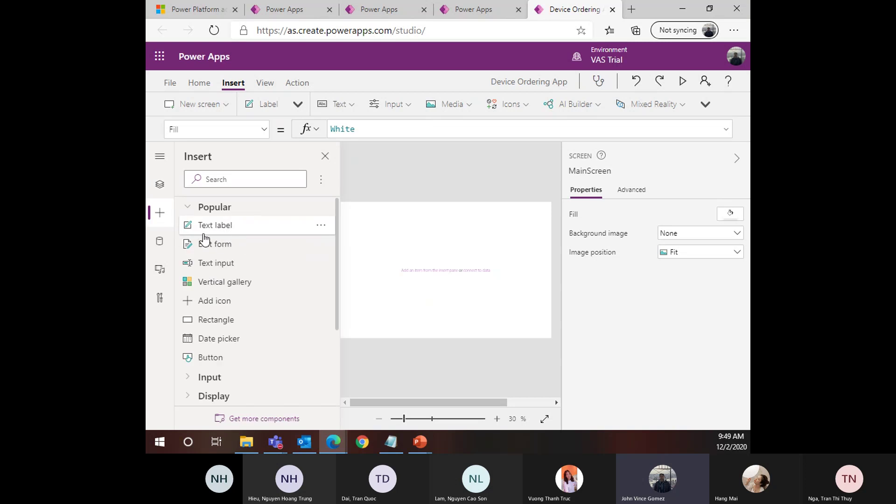
mouse_move(235, 231)
left_mouse_down()
mouse_move(421, 228)
mouse_move(231, 239)
mouse_move(434, 234)
mouse_move(326, 222)
mouse_move(224, 240)
left_mouse_up()
left_click(216, 228)
key("Delete")
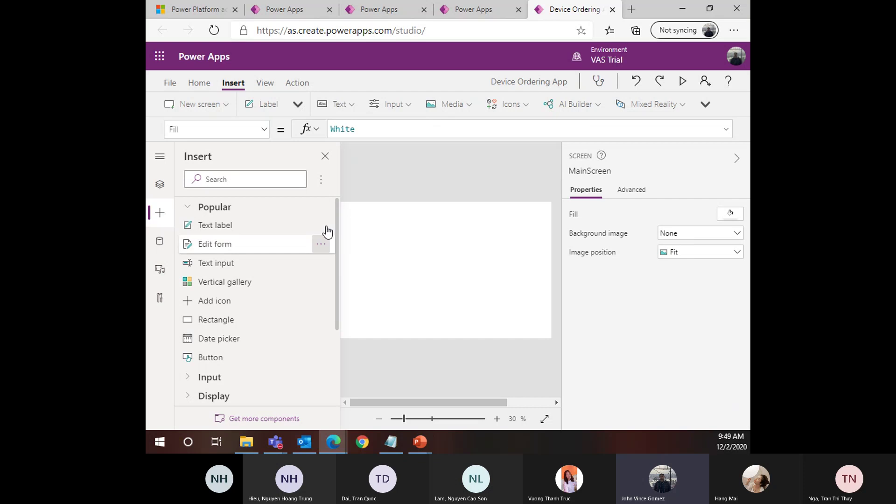
left_click(159, 156)
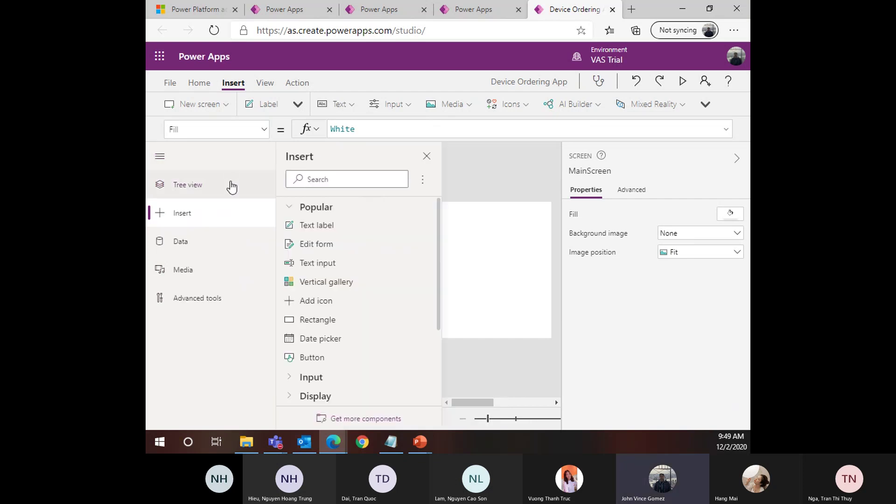
left_click(433, 157)
left_click(160, 156)
key("ctrl+z")
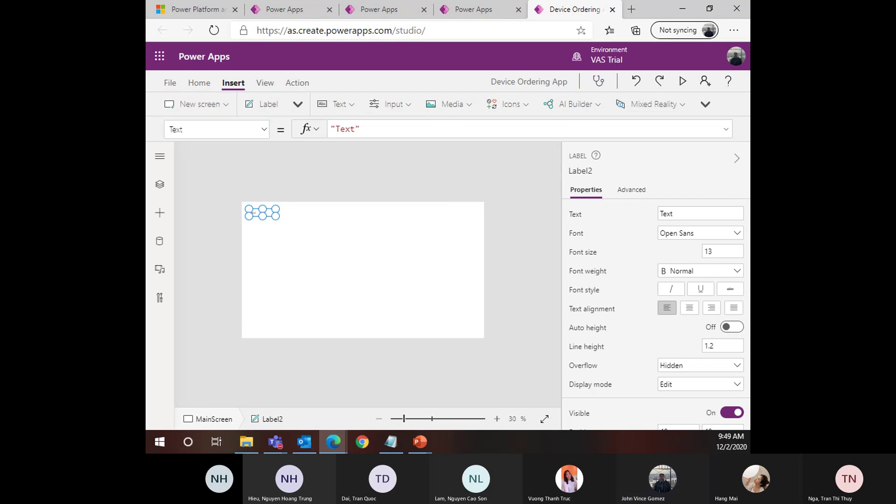
Rename the text label under MainScreen as HeaderLabel in the tree view
left_click(161, 159)
left_click(182, 191)
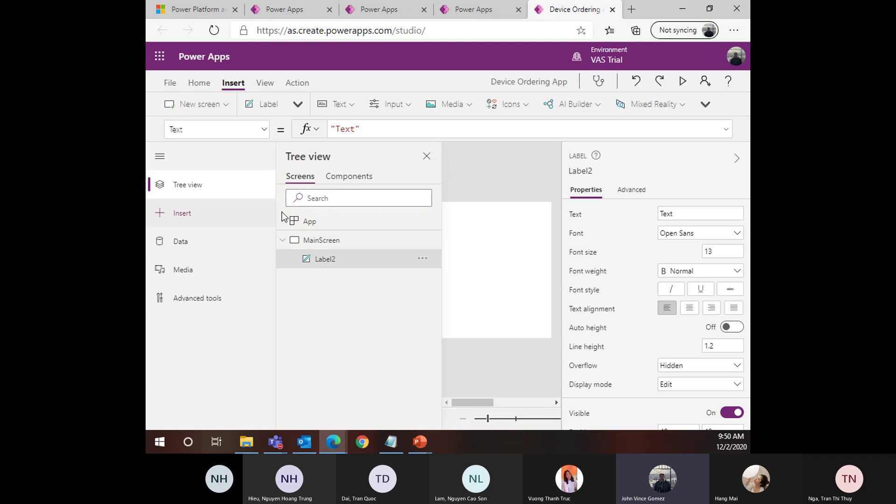
left_click(159, 158)
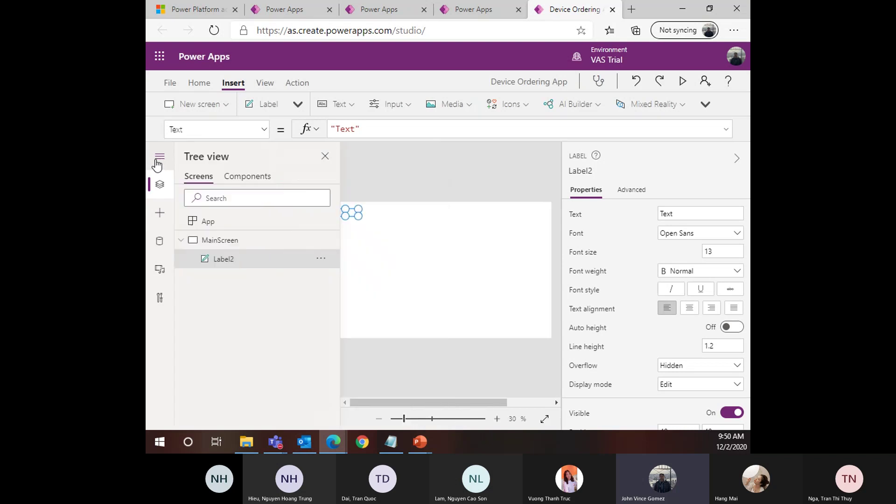
left_click(324, 157)
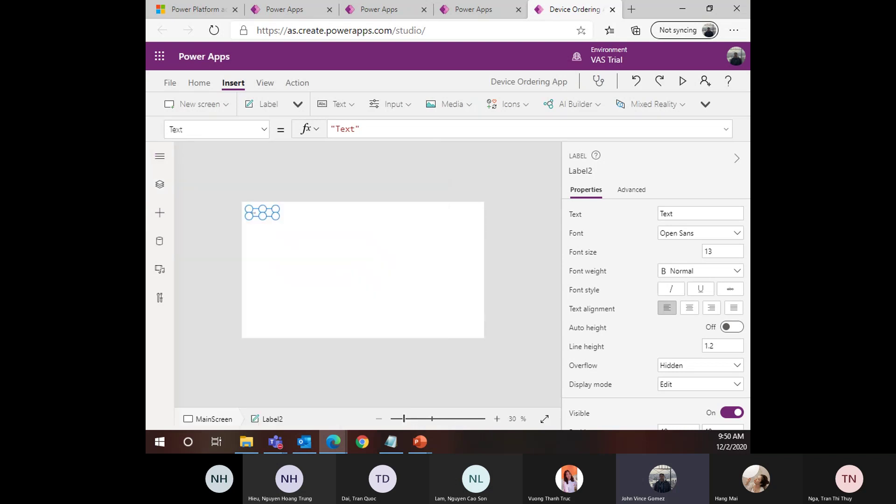
left_click(159, 156)
left_click(175, 187)
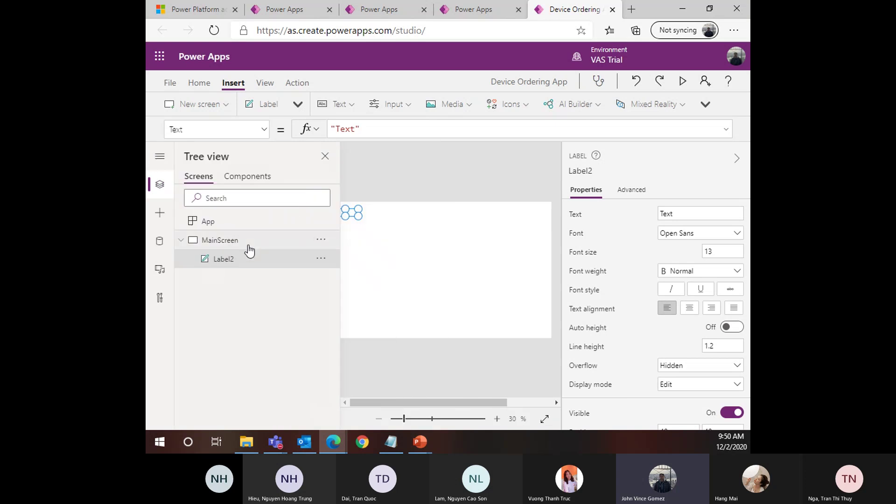
right_click(228, 263)
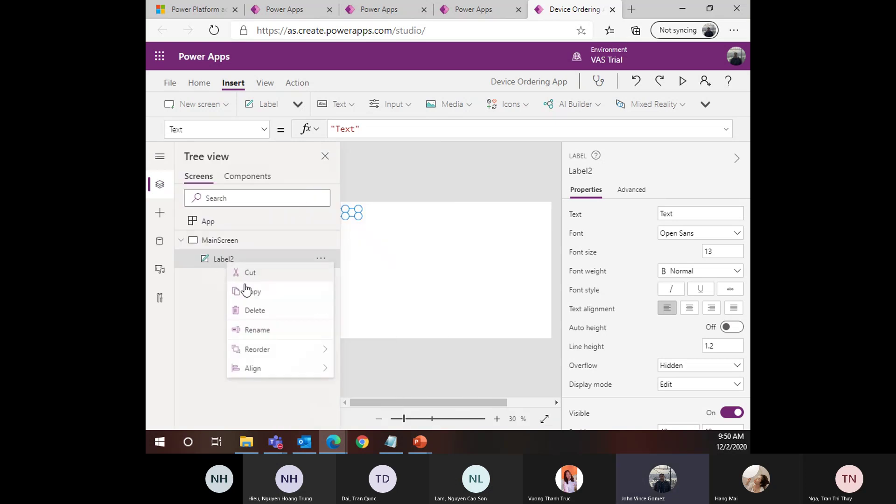
left_click(264, 330)
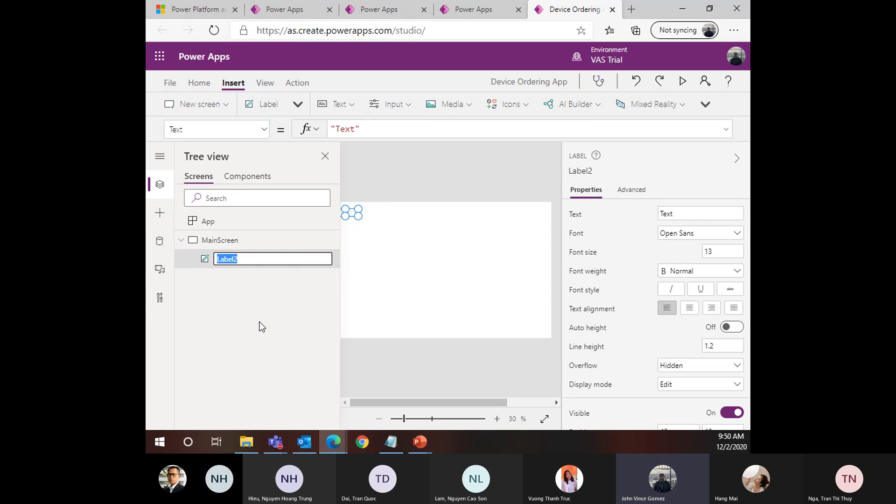
type("Header")
key("Return")
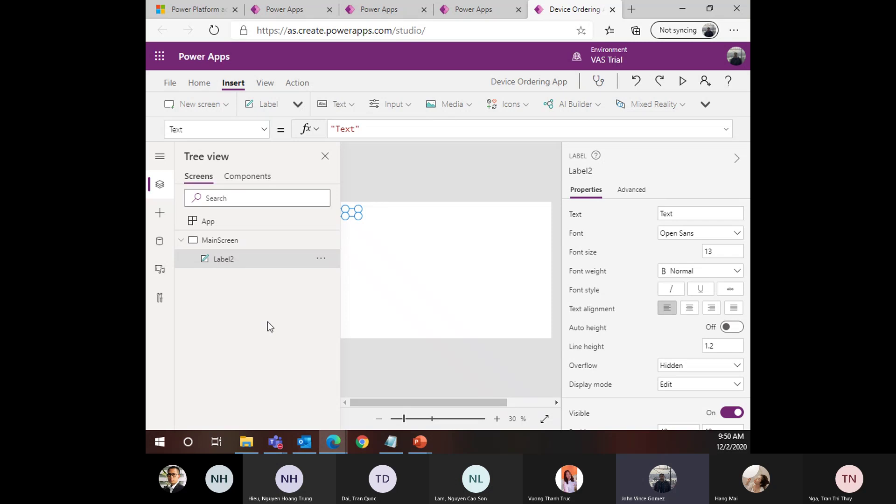
left_click(387, 302)
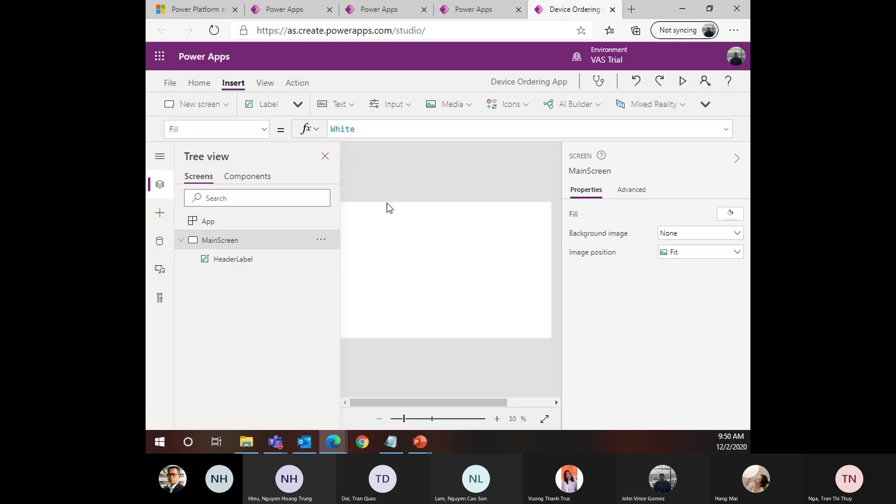
Enlarge HeaderLabel in width and height and move it inward from MainScreen's upper-left corner
left_click(737, 159)
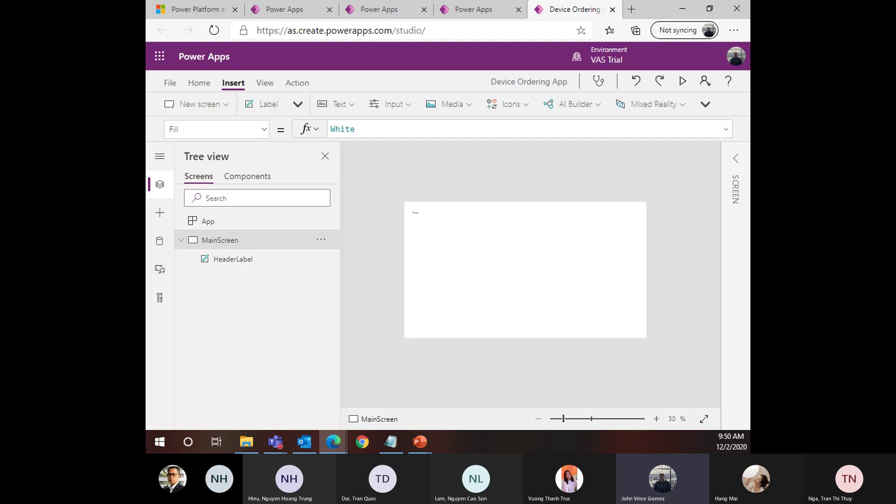
left_click(237, 263)
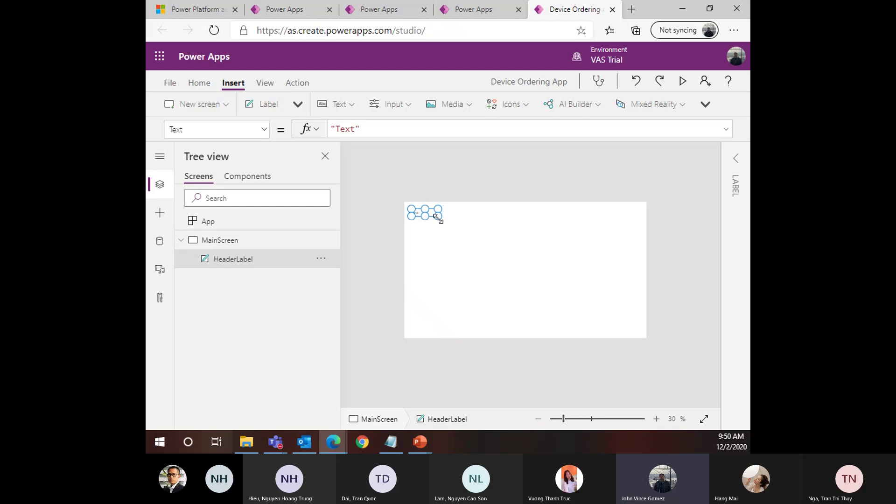
left_click_drag(459, 232, 515, 230)
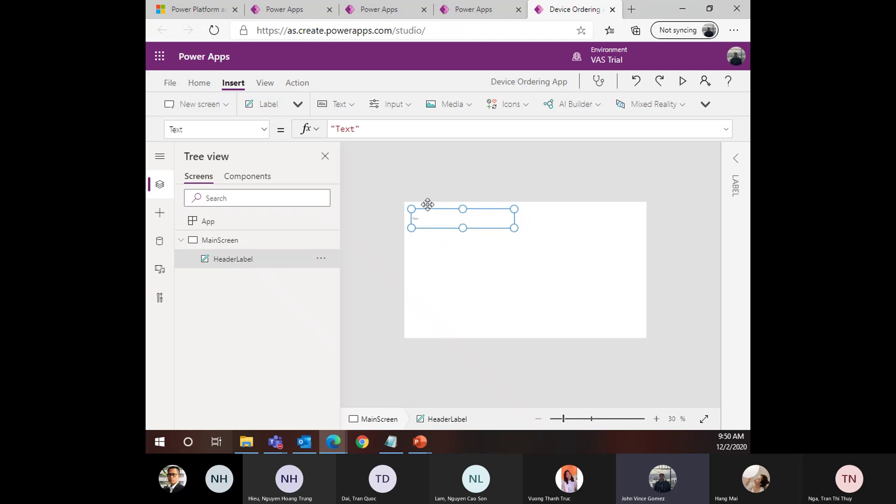
left_click_drag(442, 220, 462, 229)
Examine HeaderLabel's Text property and its formula, with the canvas zoomed in to 65%
left_click(582, 419)
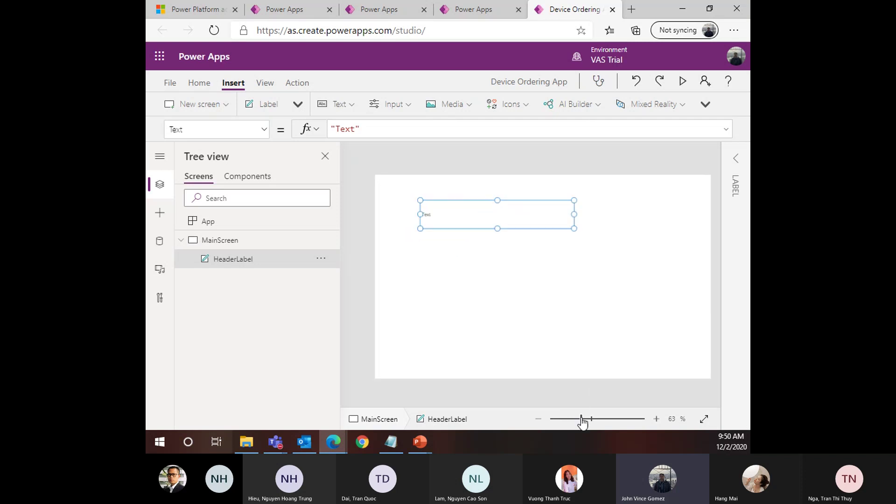
mouse_move(584, 423)
left_mouse_down()
mouse_move(593, 426)
mouse_move(583, 426)
left_mouse_up()
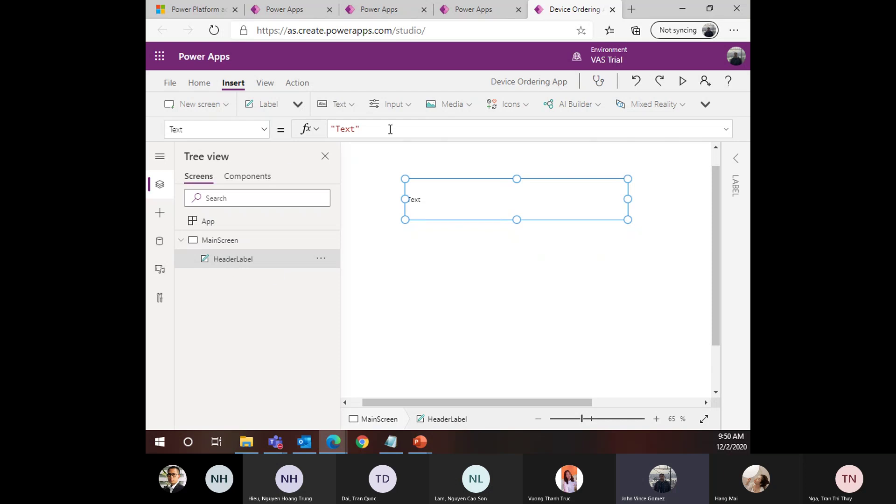
left_click_drag(388, 126, 300, 117)
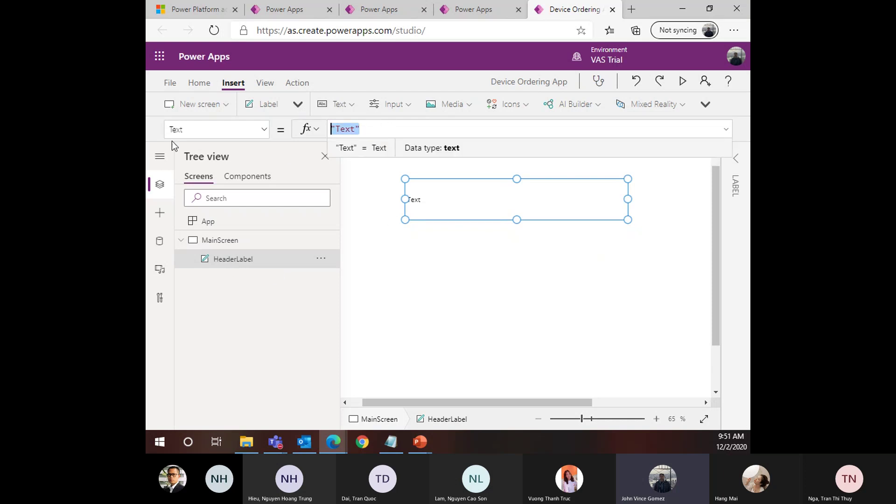
left_click(444, 310)
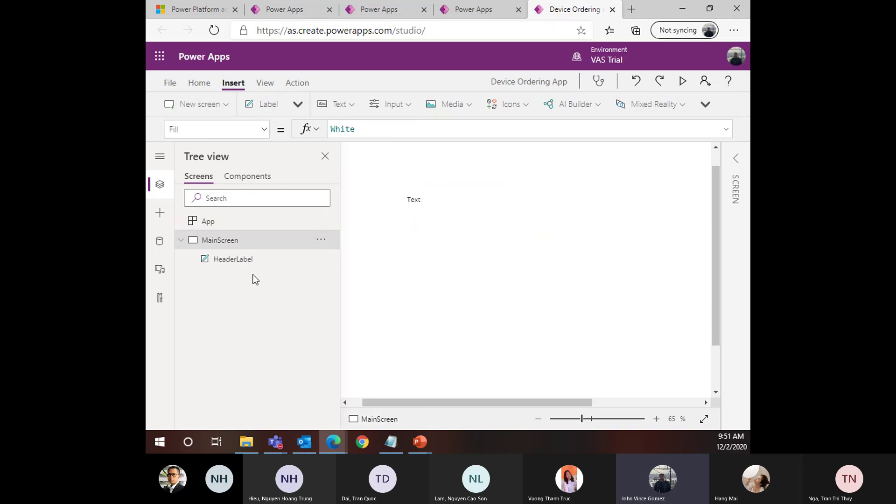
left_click(208, 261)
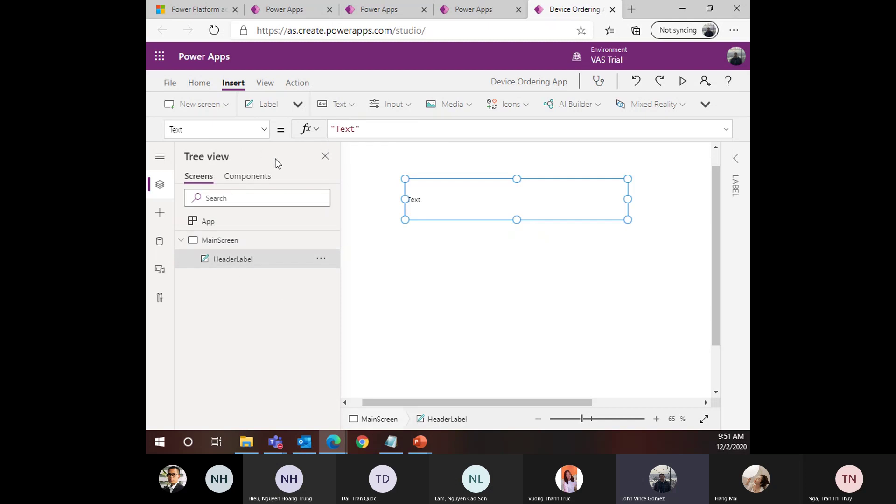
left_click(264, 131)
left_click(265, 131)
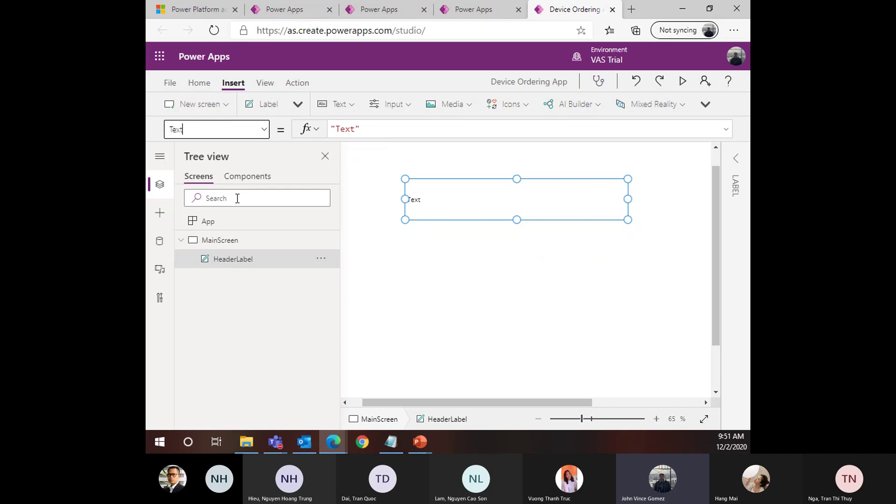
left_click(215, 131)
left_click(203, 267)
Set HeaderLabel's Text property to "Device Ordering App" in its properties
left_click(737, 166)
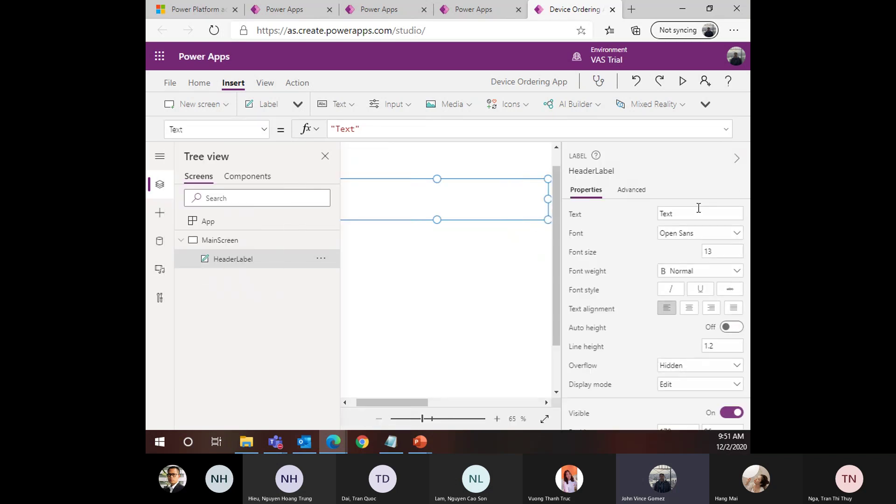
left_click_drag(686, 211, 659, 213)
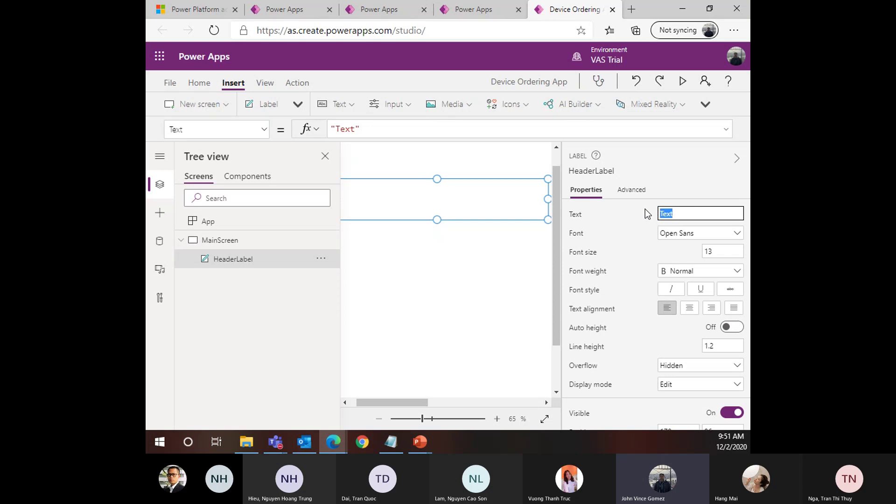
type("Device Ordering App")
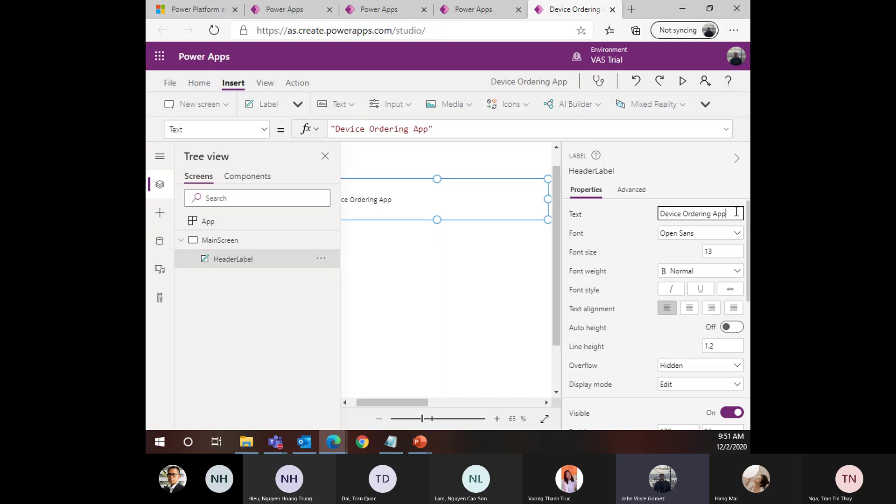
left_click_drag(736, 214, 645, 217)
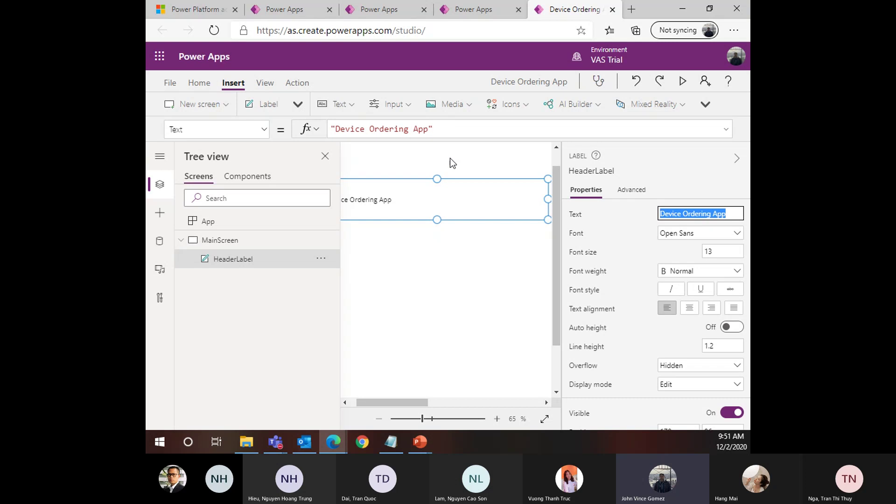
Re-enter HeaderLabel's Text formula as "Device Ordering App", including the quotation marks
left_click(464, 130)
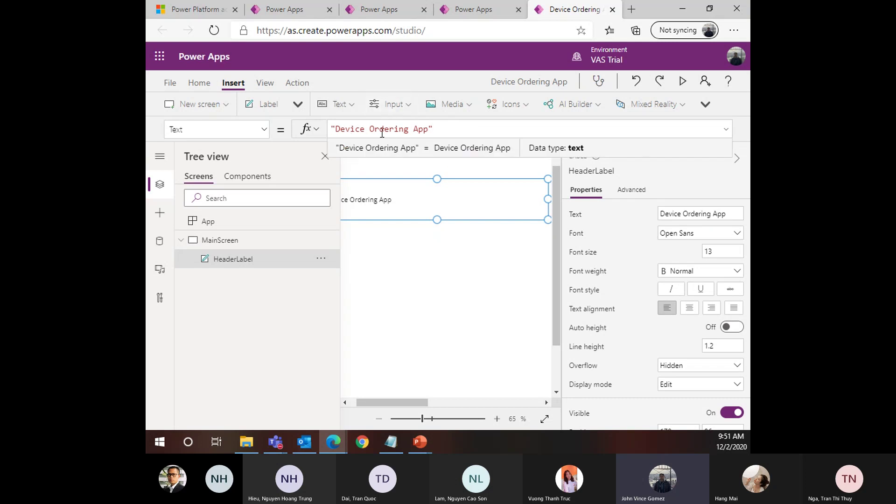
left_click_drag(462, 128, 333, 122)
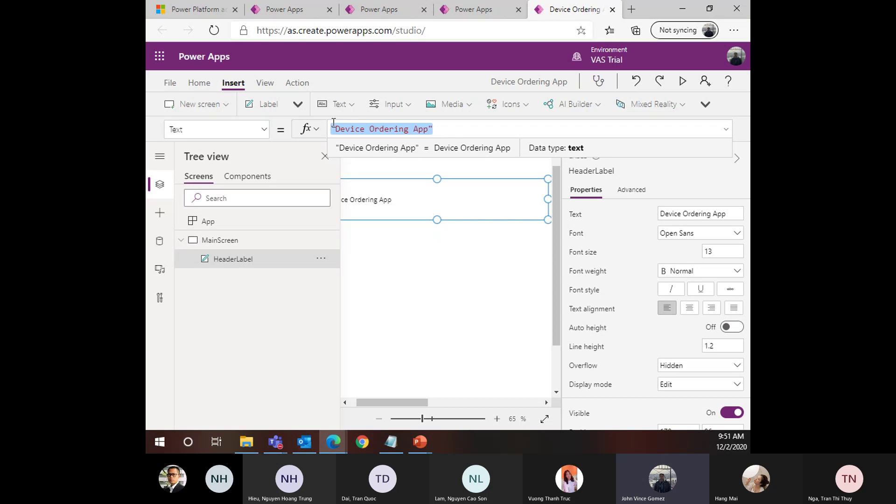
key("BackSpace")
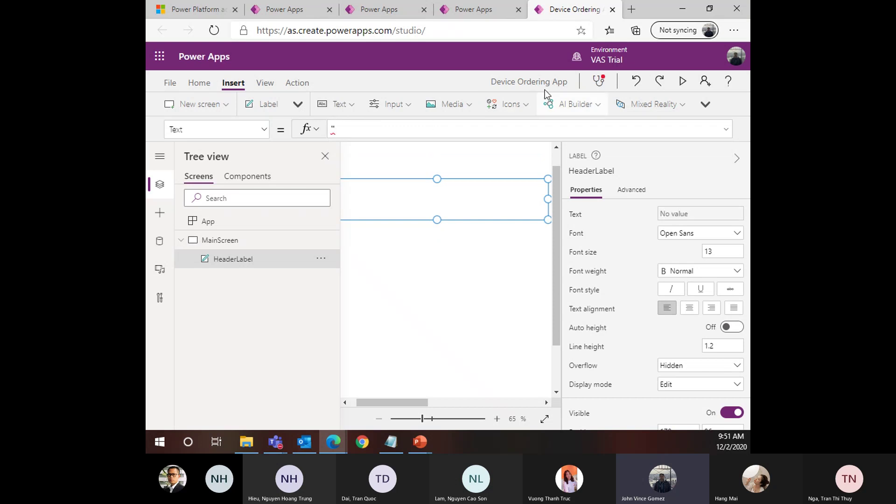
type("\"Davice")
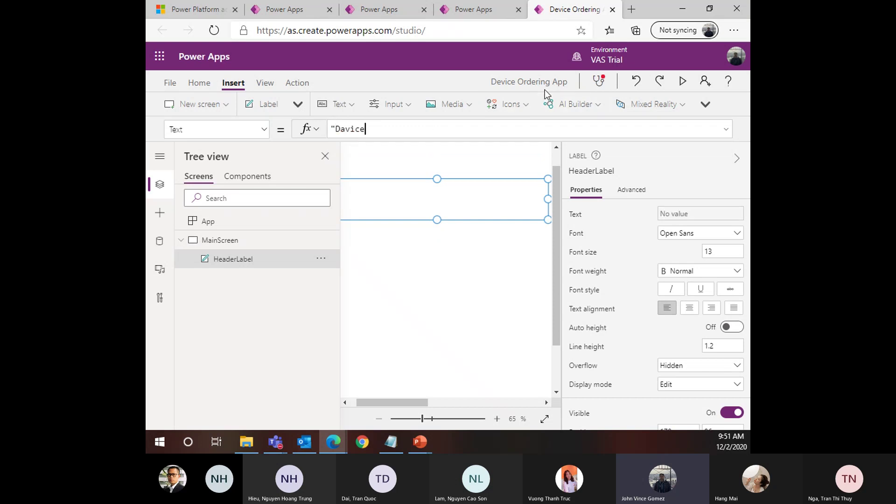
key("BackSpace")
key("BackSpace")
key("BackSpace")
key("BackSpace")
key("BackSpace")
type("evice ORde")
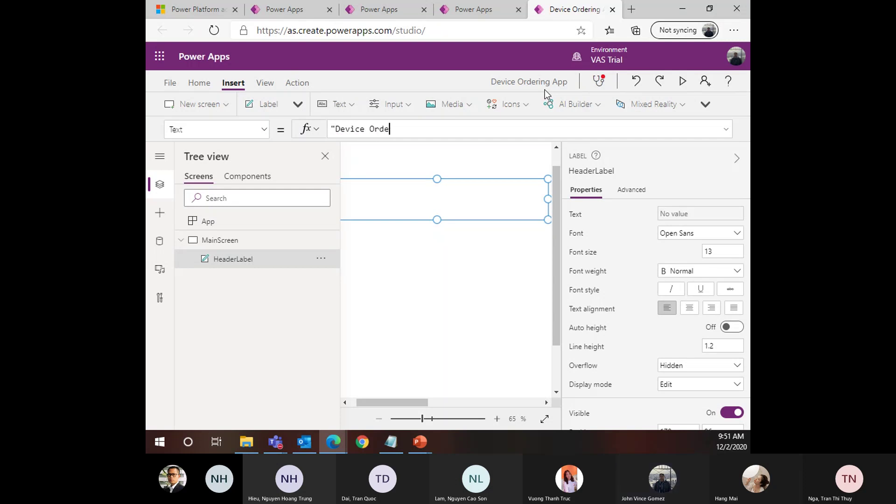
type("ring App\"")
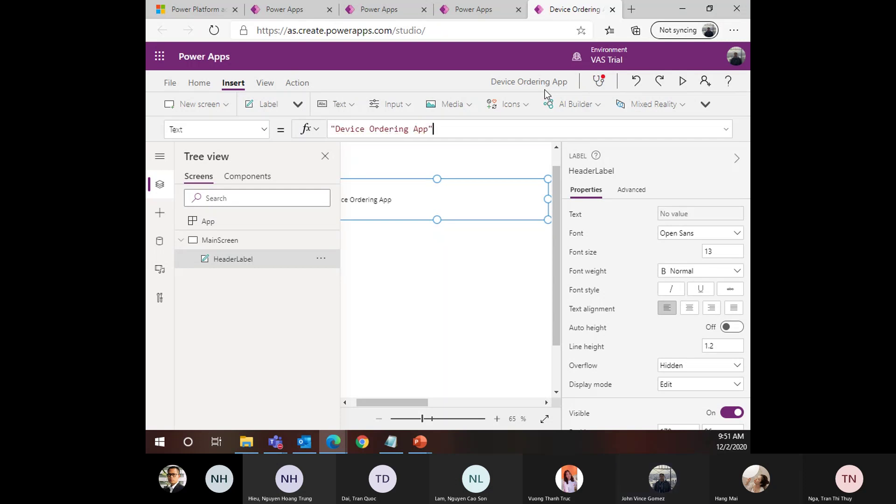
left_click(503, 259)
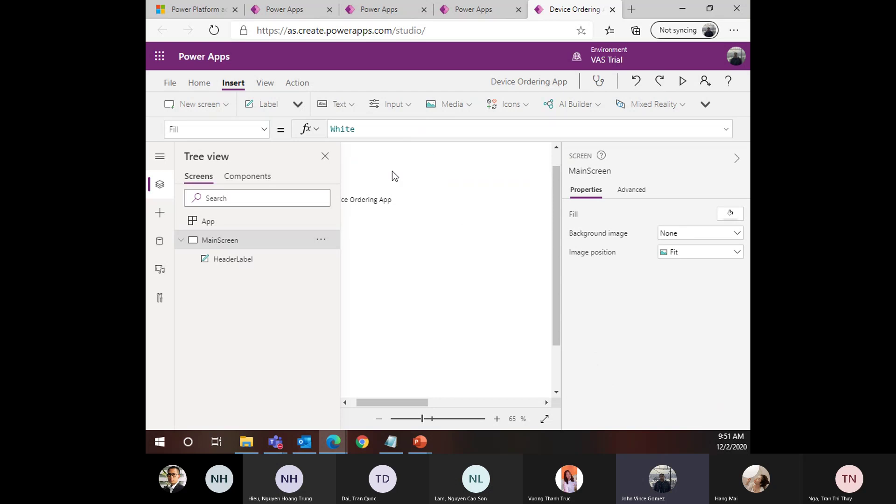
left_click(382, 199)
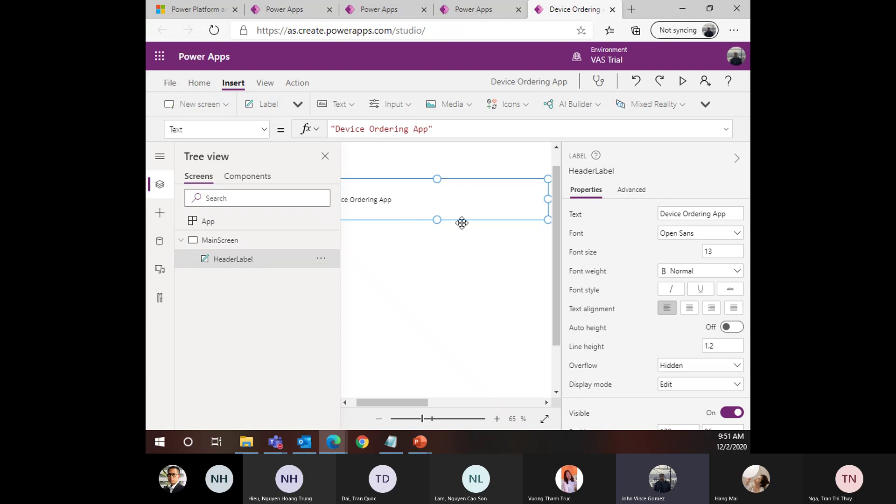
left_click_drag(406, 404, 399, 405)
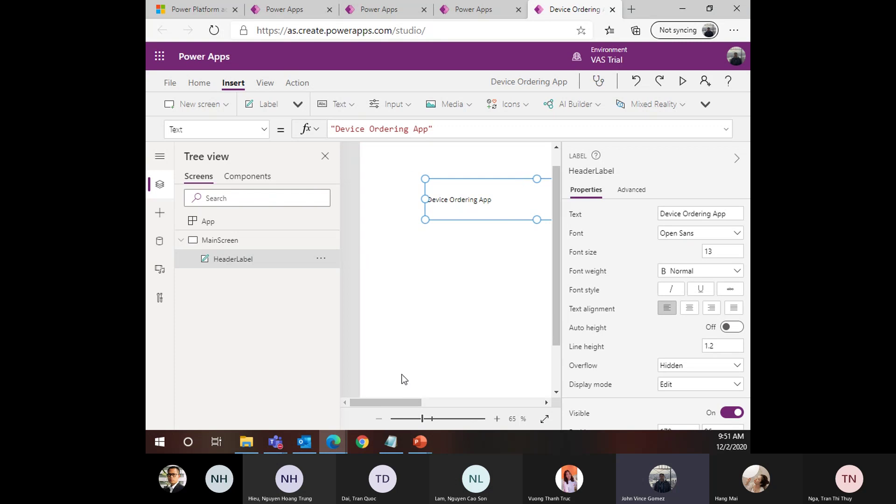
left_click(238, 242)
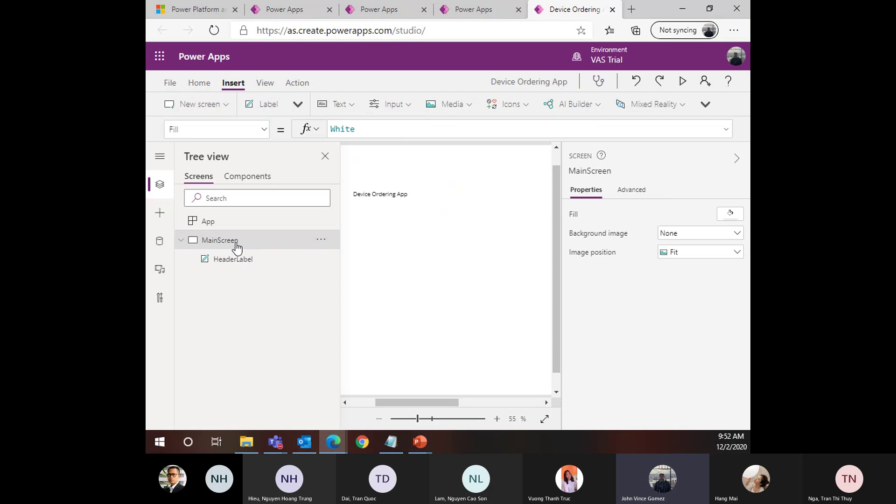
left_click(160, 212)
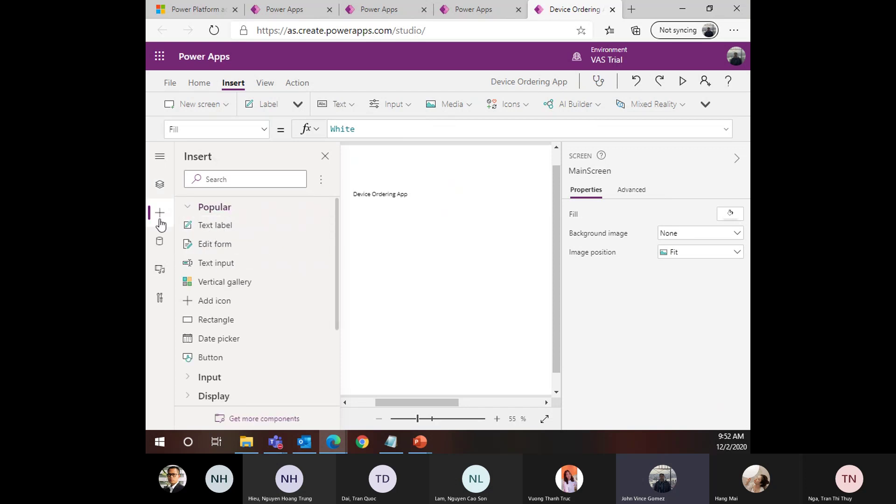
left_click(160, 187)
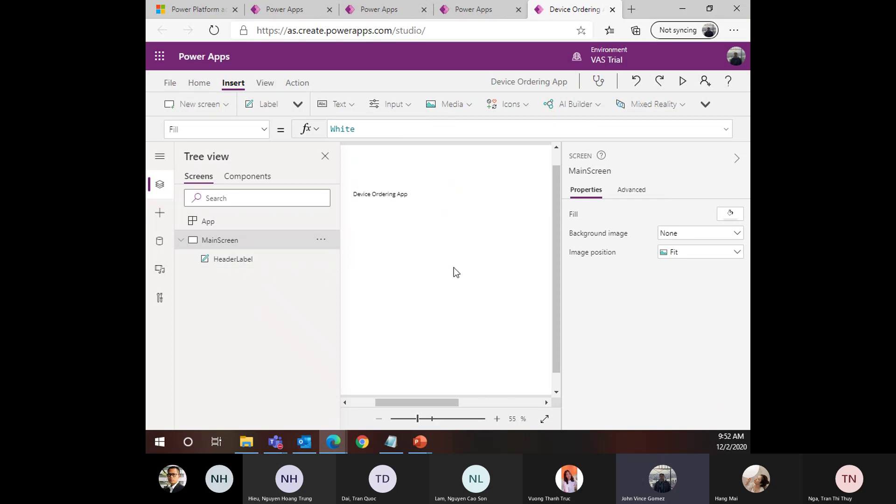
Move HeaderLabel to MainScreen's upper-left corner and stretch it across the full screen width, about 1366 wide and 76 high
left_click(388, 196)
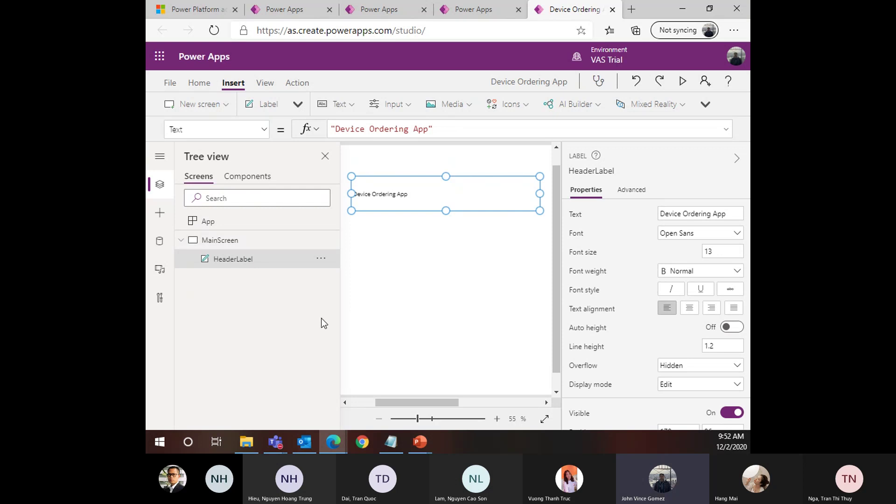
left_click_drag(402, 421, 395, 420)
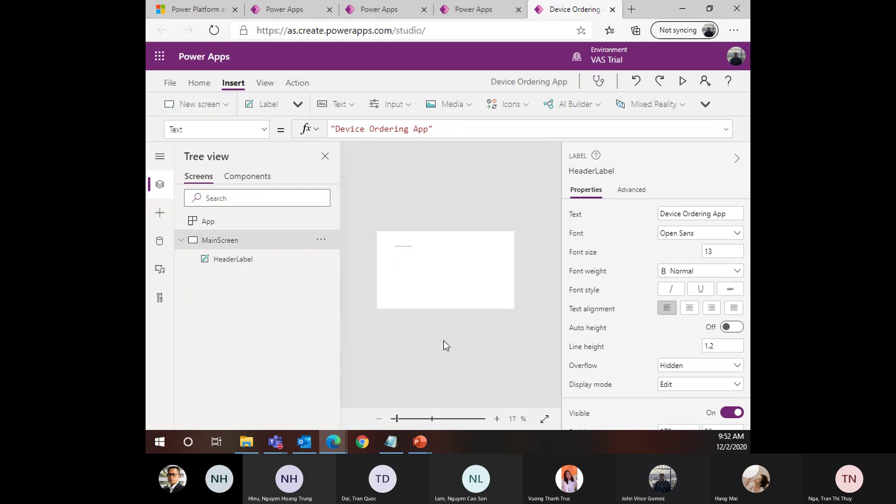
left_click(412, 246)
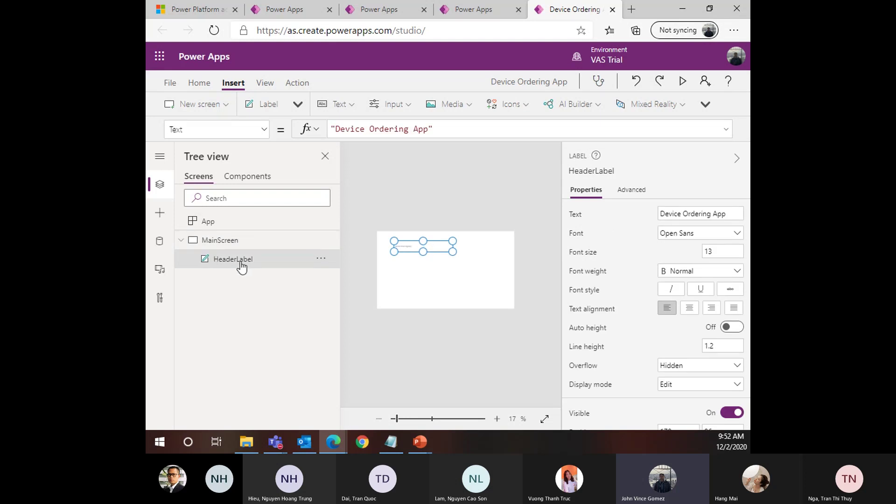
left_click_drag(417, 248, 400, 238)
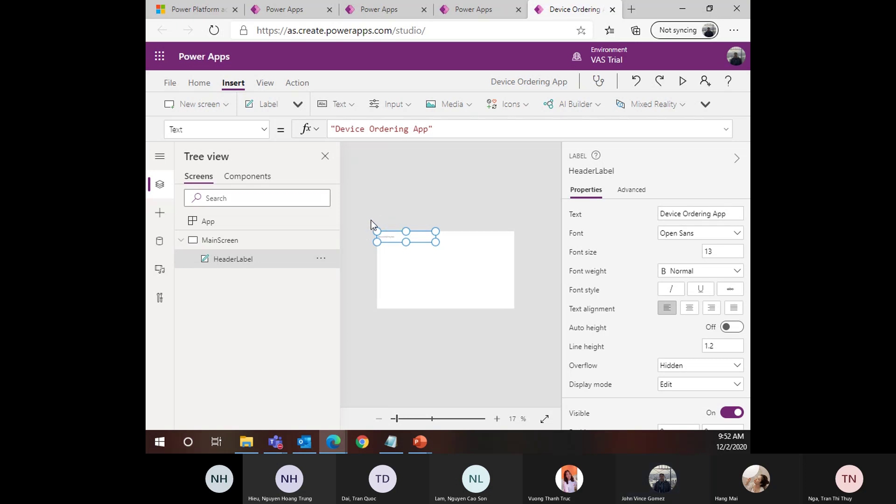
left_click_drag(435, 243, 554, 242)
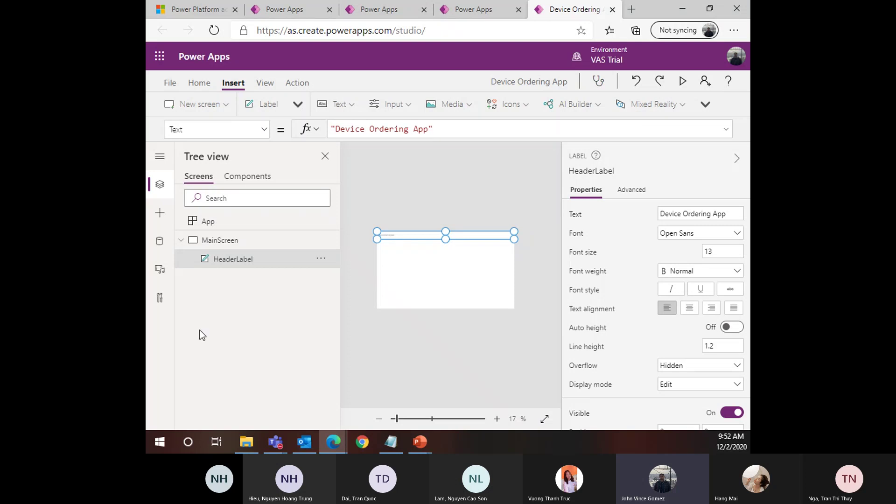
Move HeaderLabel down to Y 388 on MainScreen, and set its vertical position to 0
scroll(660, 280, "down", 3)
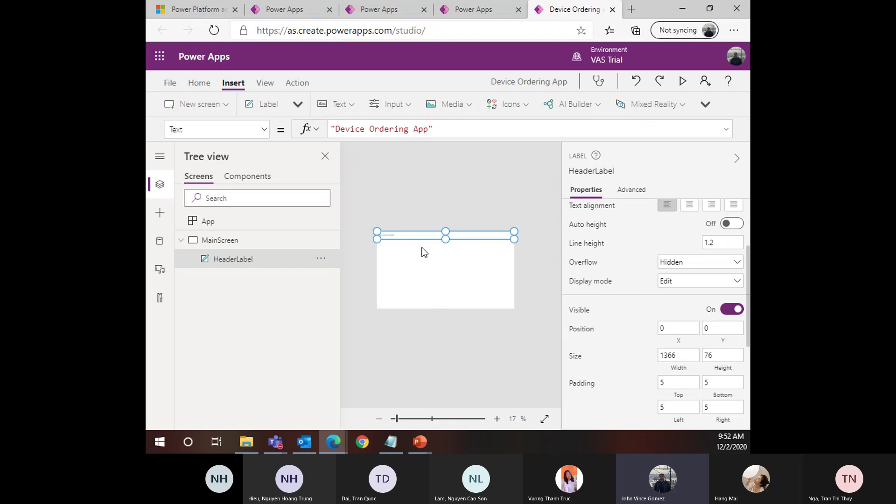
left_click(661, 329)
left_click_drag(471, 238, 477, 276)
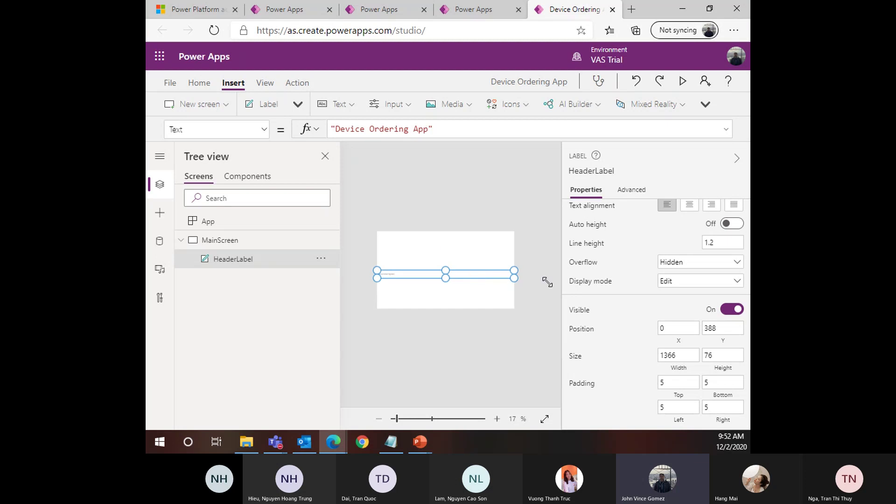
left_click(679, 329)
left_click(733, 329)
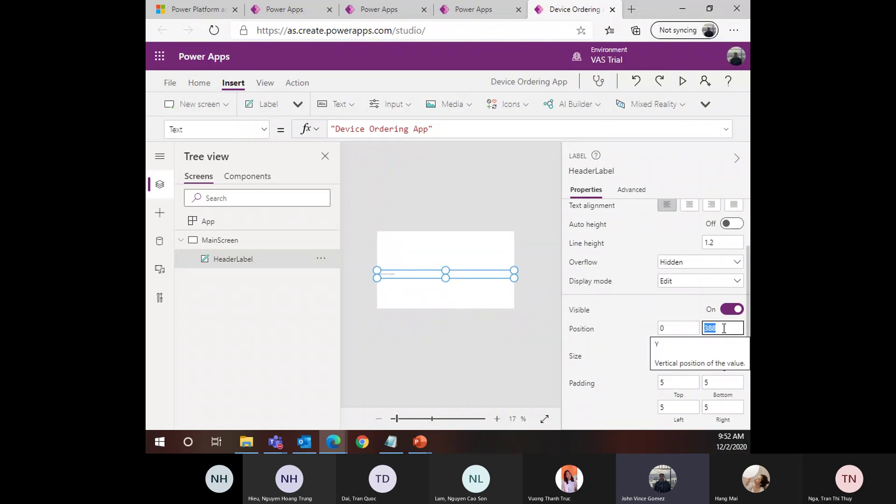
type("0")
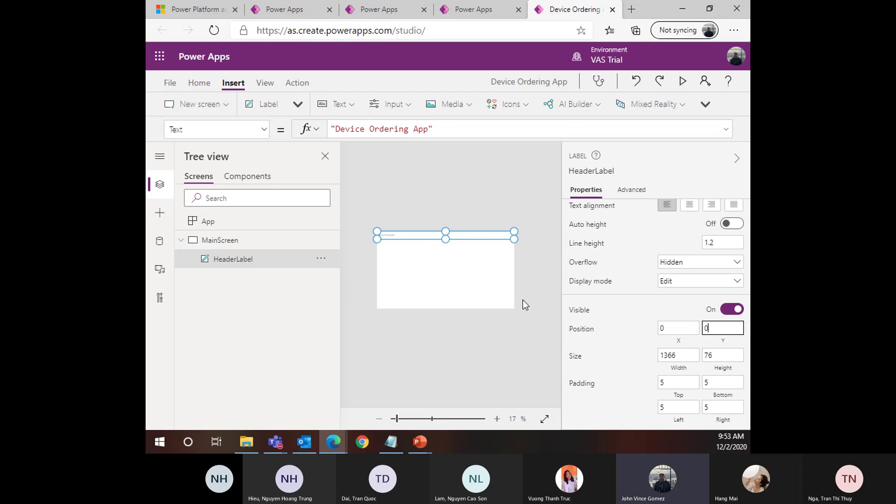
Open HeaderLabel's height value for editing and set the label's text alignment to Center
left_click_drag(719, 356, 683, 353)
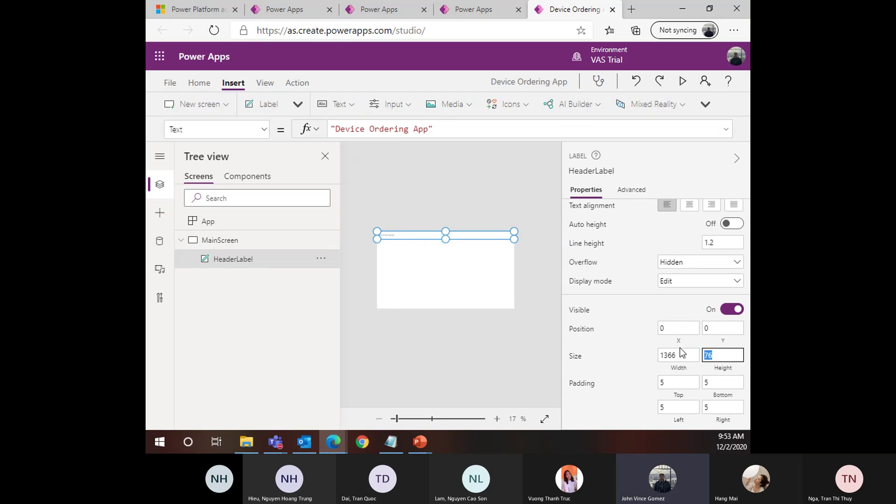
left_click(512, 340)
left_click(462, 236)
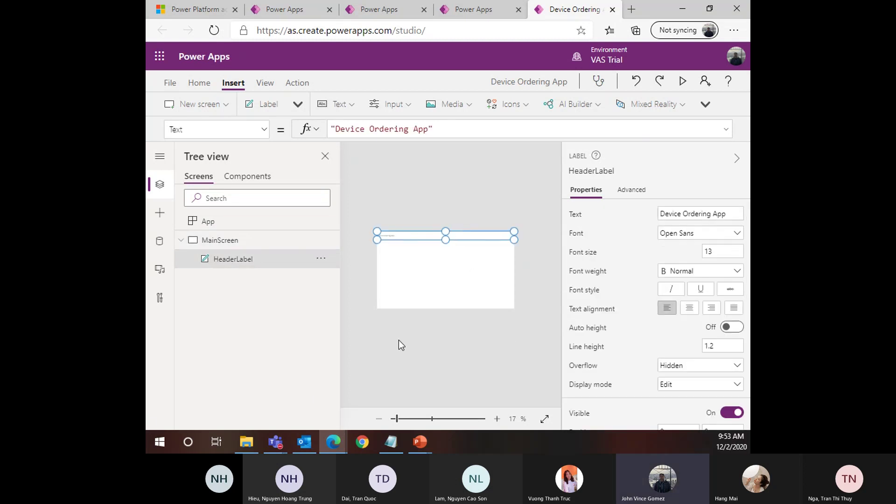
left_click(691, 310)
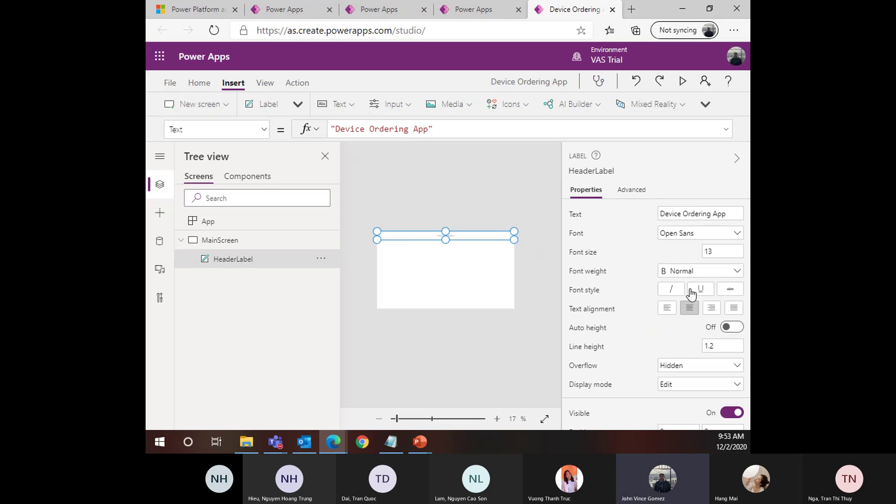
left_click(201, 84)
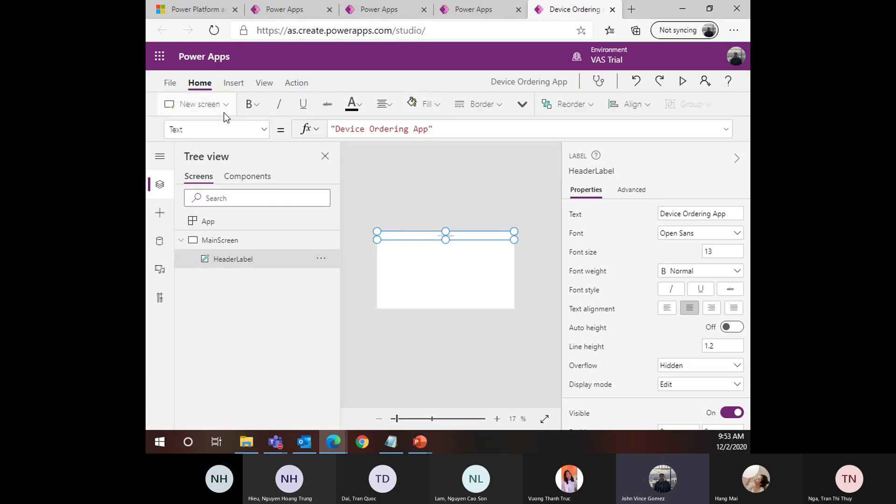
left_click(385, 104)
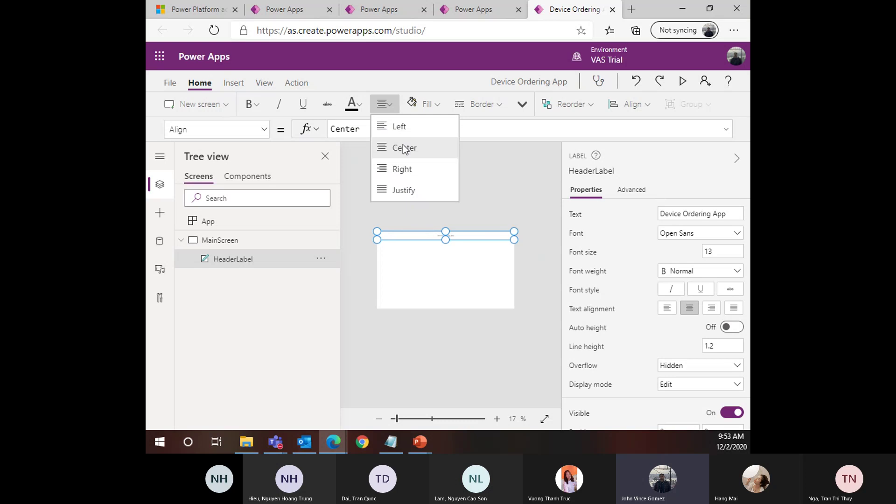
Fill HeaderLabel with the blue theme color RGBA(56, 96, 178, 1)
left_click(425, 103)
left_click(436, 166)
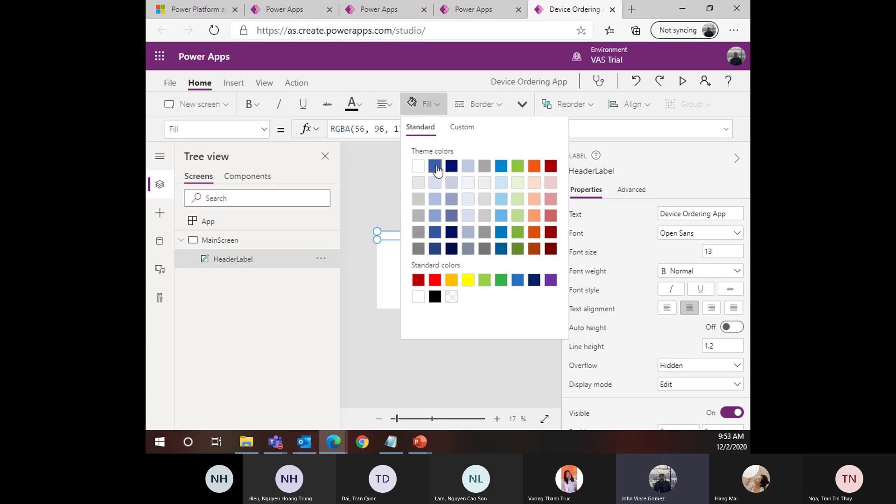
left_click(367, 286)
left_click(435, 235)
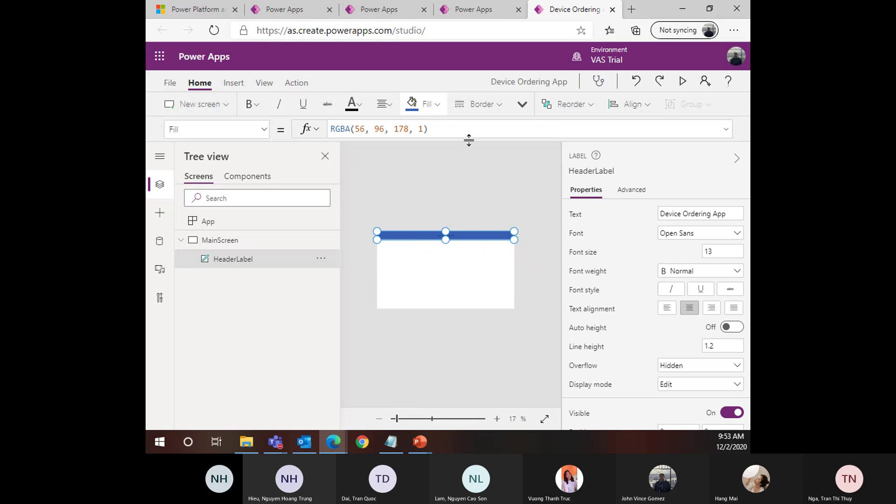
Set HeaderLabel's text color to white, RGBA(255, 255, 255, 1)
left_click(355, 104)
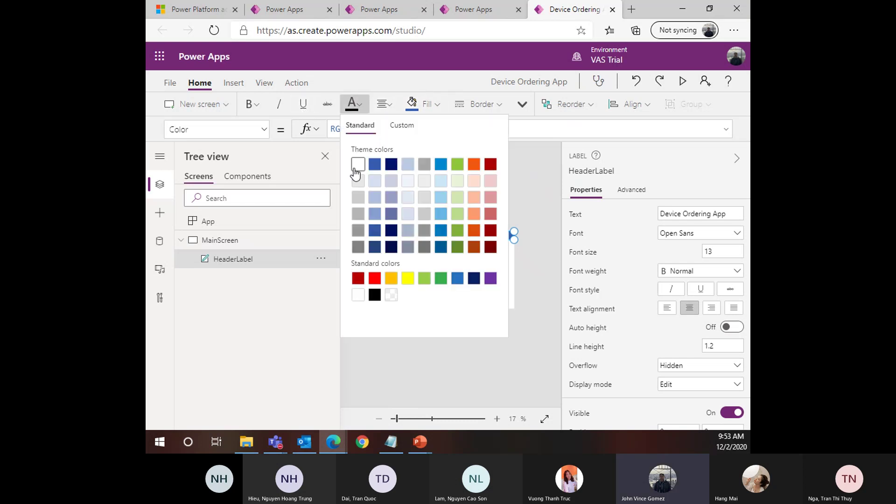
left_click(410, 248)
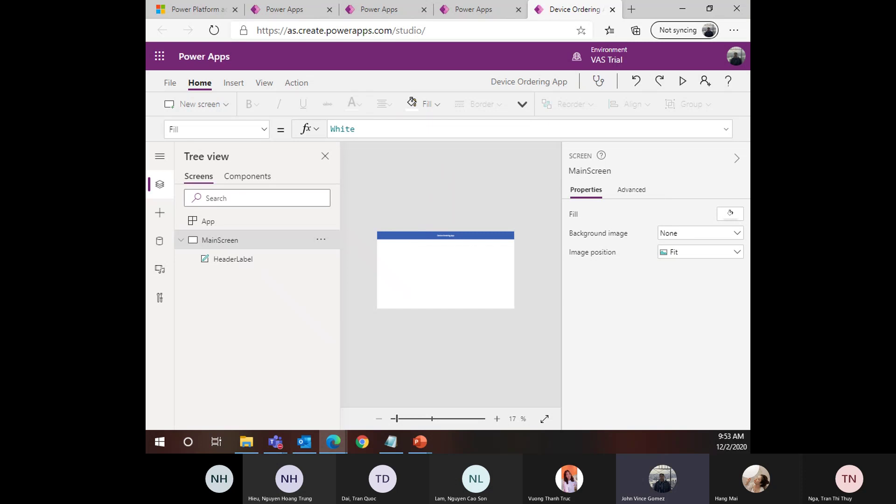
left_click(496, 237)
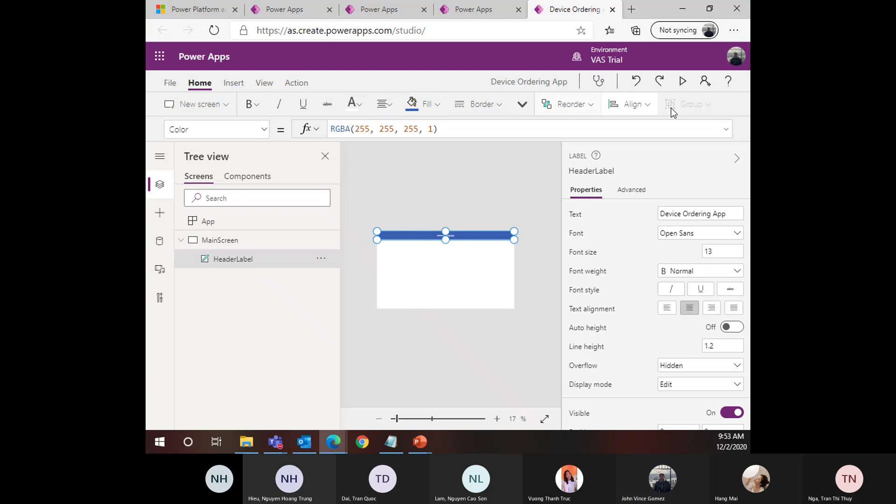
left_click(360, 112)
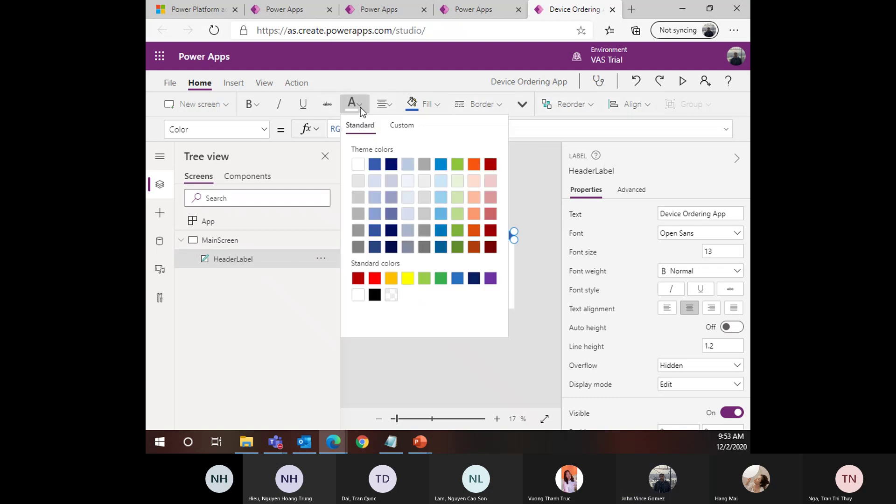
left_click(361, 108)
left_click(329, 105)
left_click(328, 107)
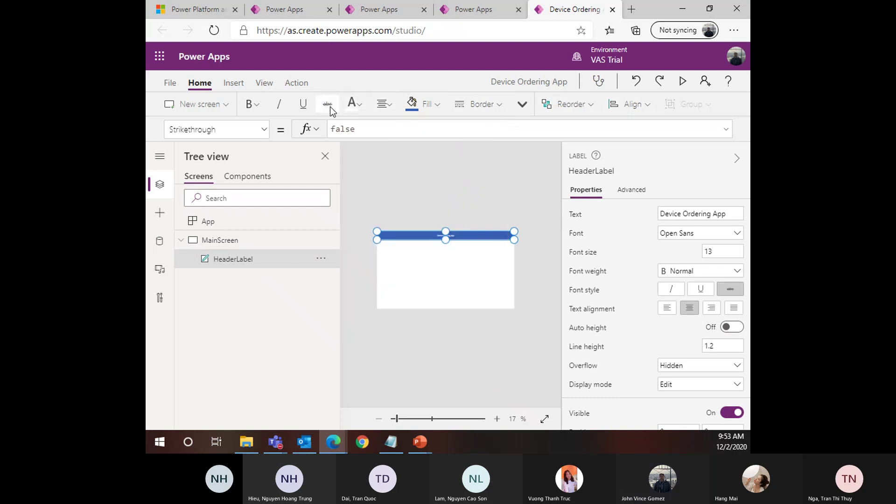
Set HeaderLabel's font size to 24
left_click(734, 253)
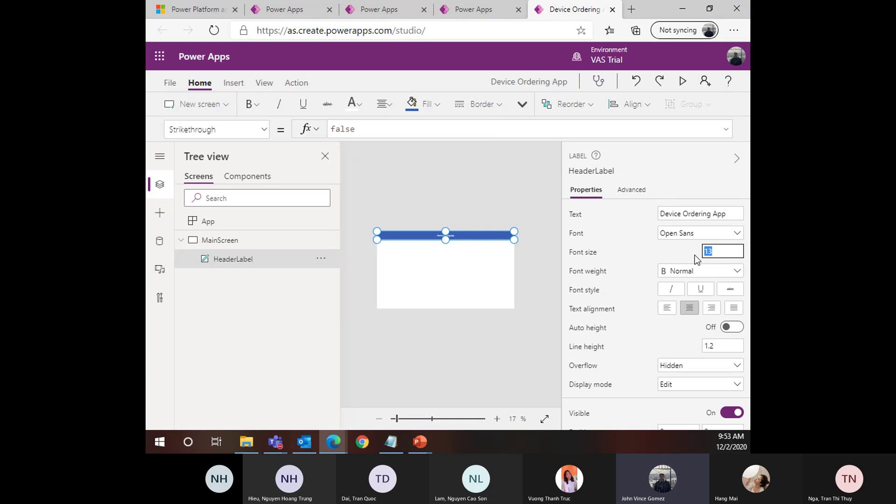
type("24")
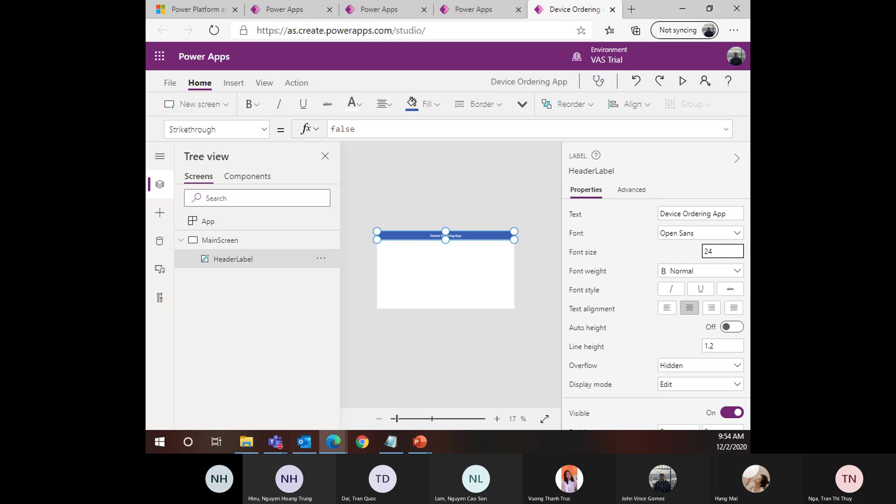
Enlarge the canvas to 35% and collapse the label's property settings to inspect the HeaderLabel banner
left_click(545, 419)
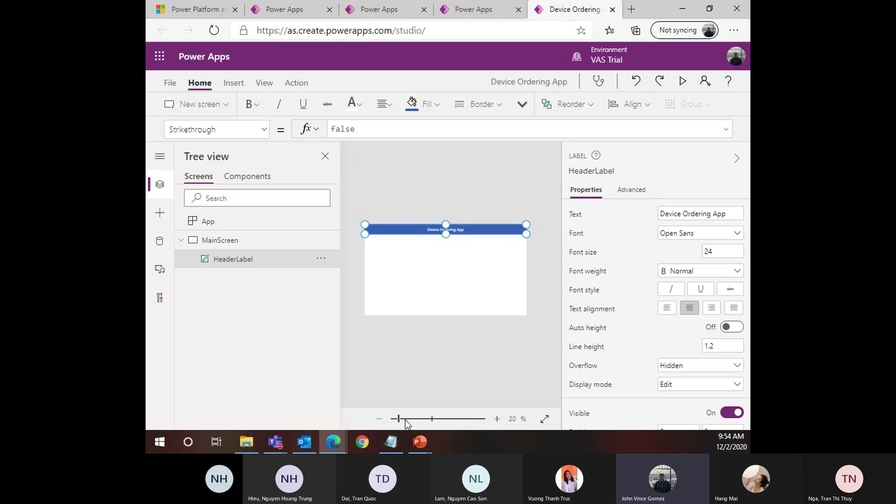
left_click_drag(406, 420, 403, 420)
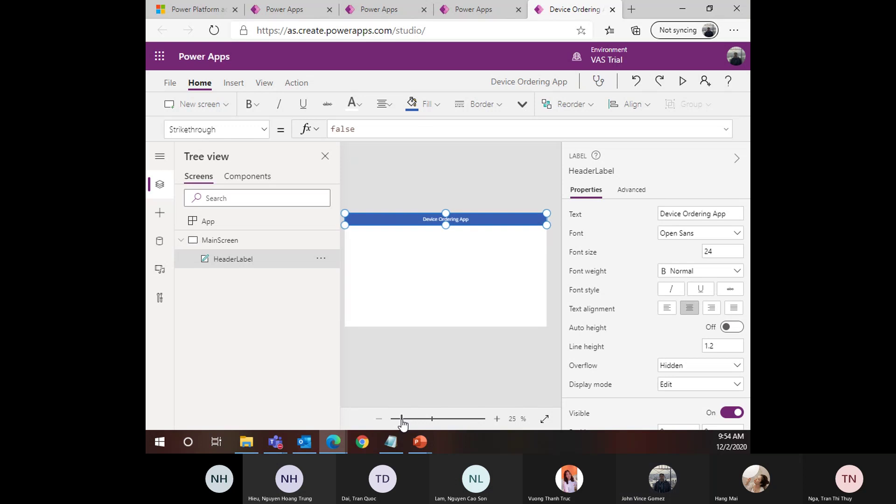
left_click(736, 159)
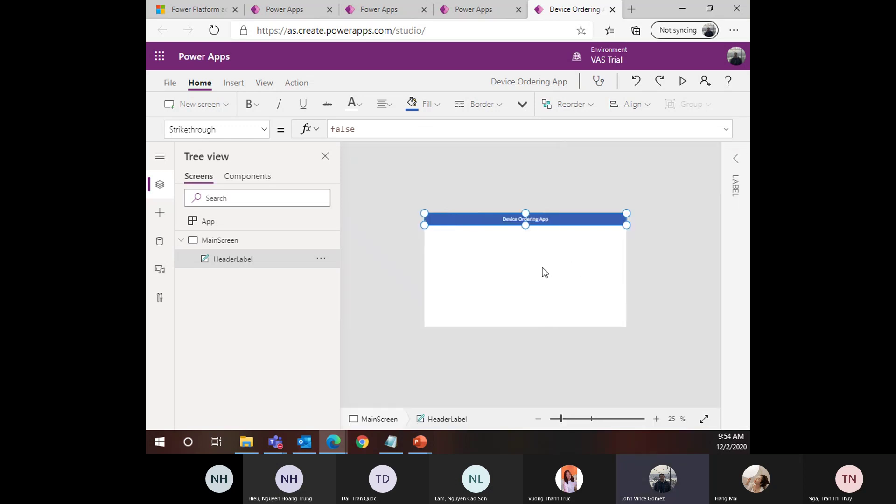
scroll(533, 303, "up", 1)
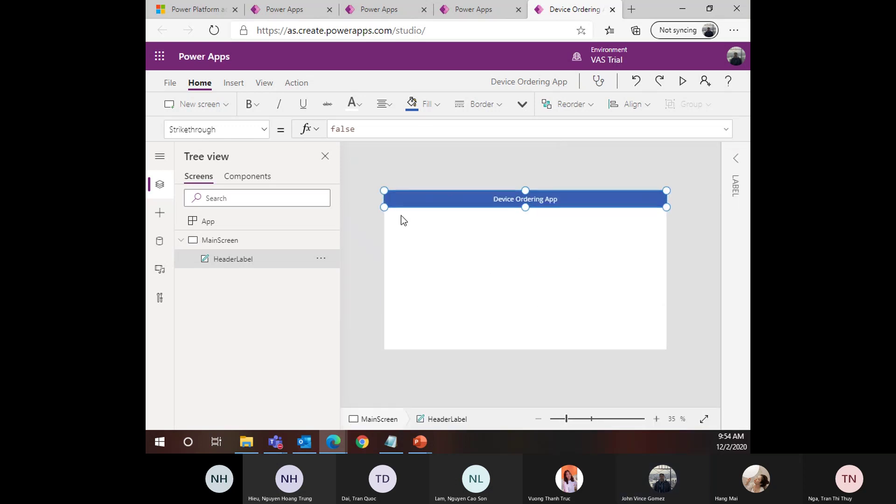
left_click(453, 234)
left_click(465, 200)
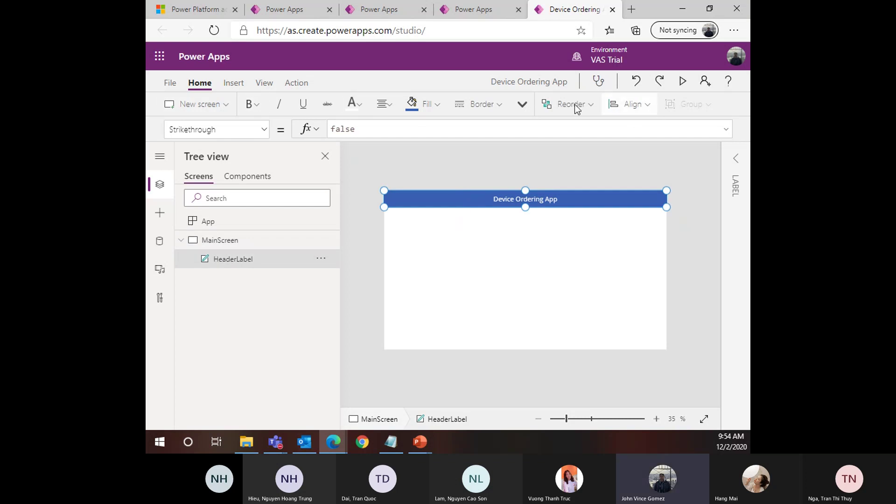
Examine the theme, font and font size options tucked away among HeaderLabel's formatting commands
left_click(522, 104)
left_click(596, 251)
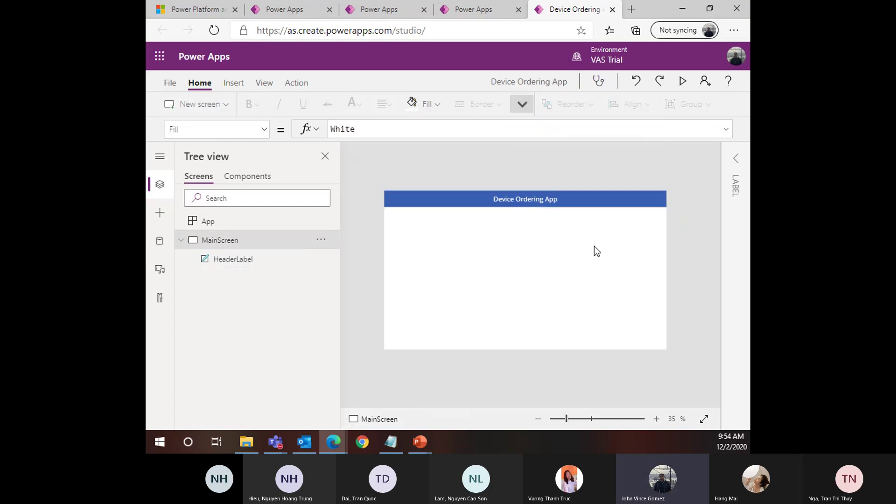
left_click(528, 107)
left_click(545, 266)
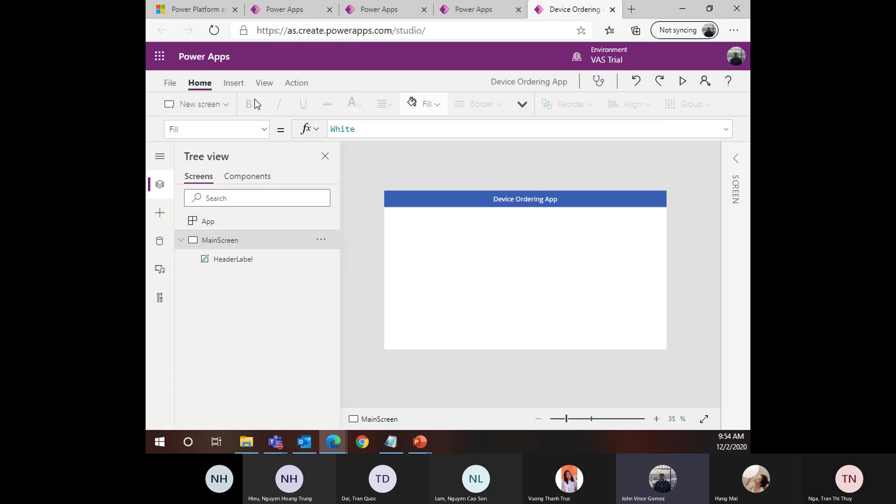
left_click(467, 198)
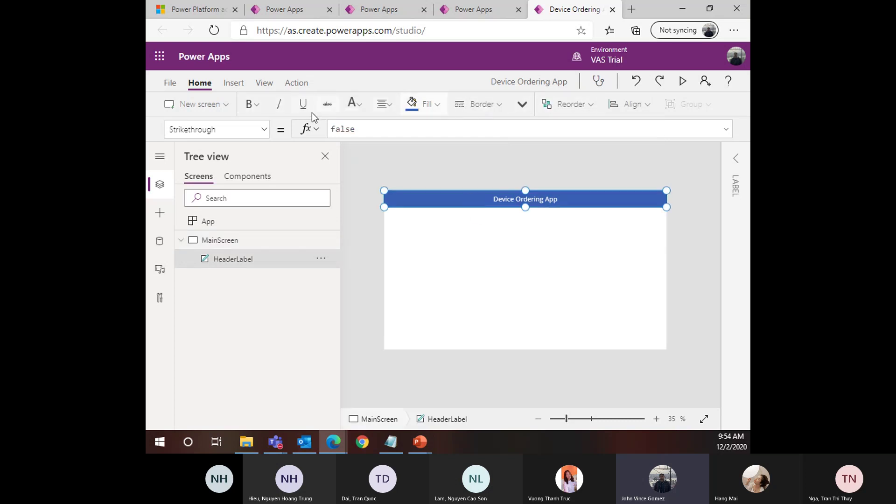
left_click(523, 105)
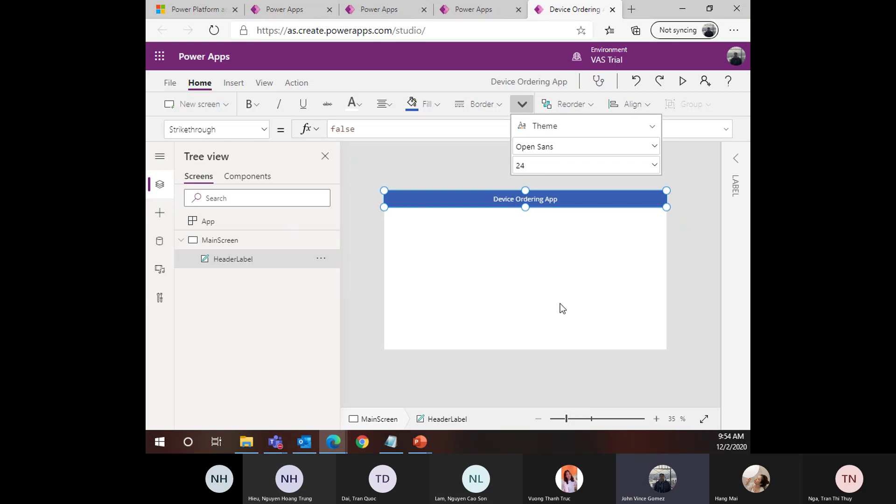
left_click(523, 105)
left_click(522, 112)
left_click(524, 108)
left_click(523, 108)
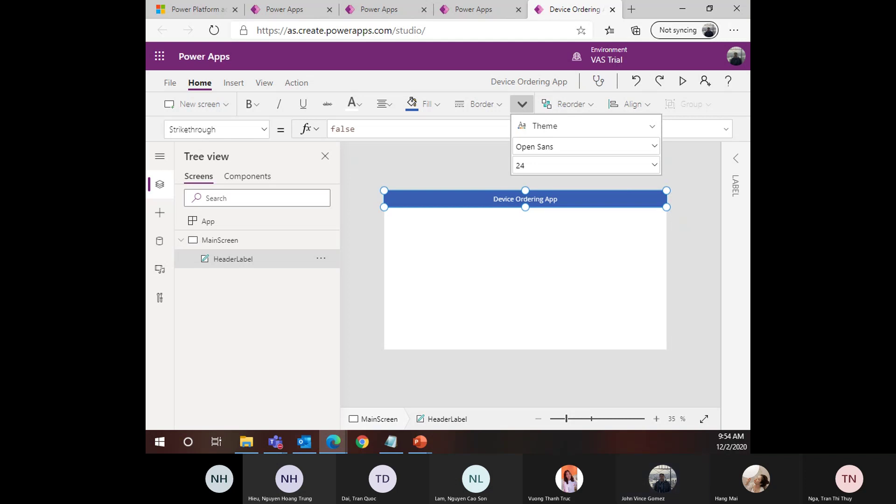
left_click(554, 307)
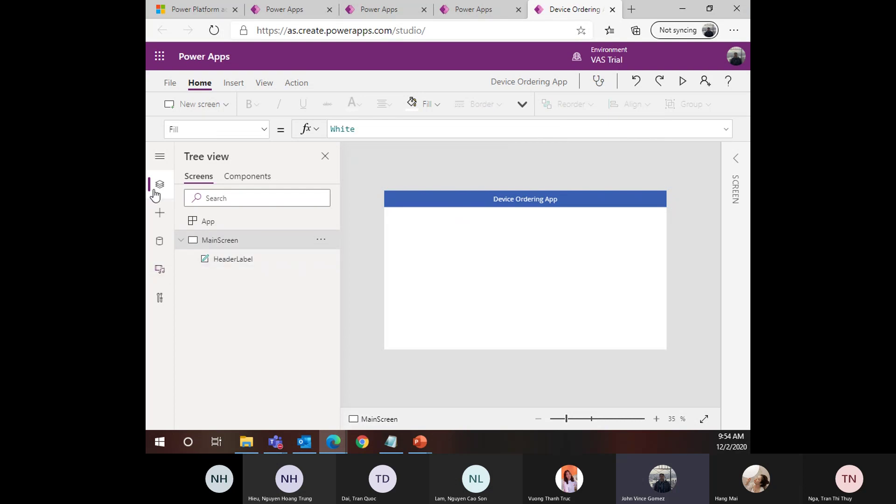
Insert a text label on MainScreen and place it at the right end of the blue header banner
left_click(236, 84)
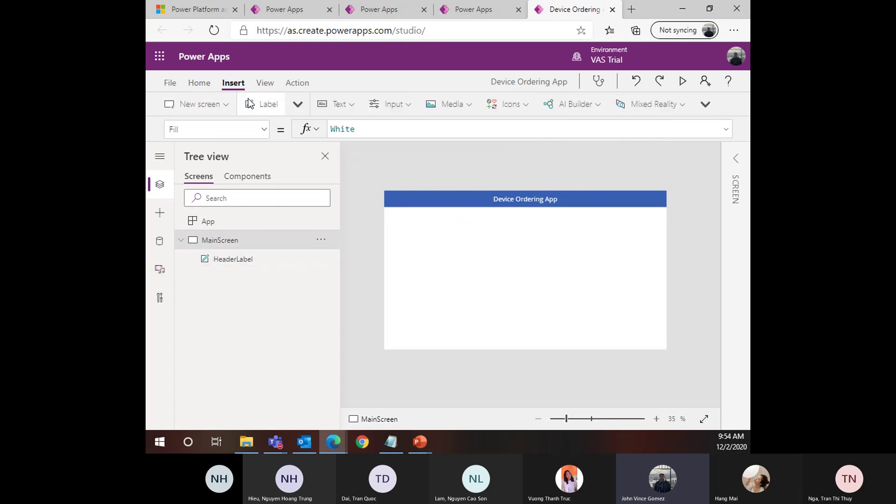
left_click(160, 216)
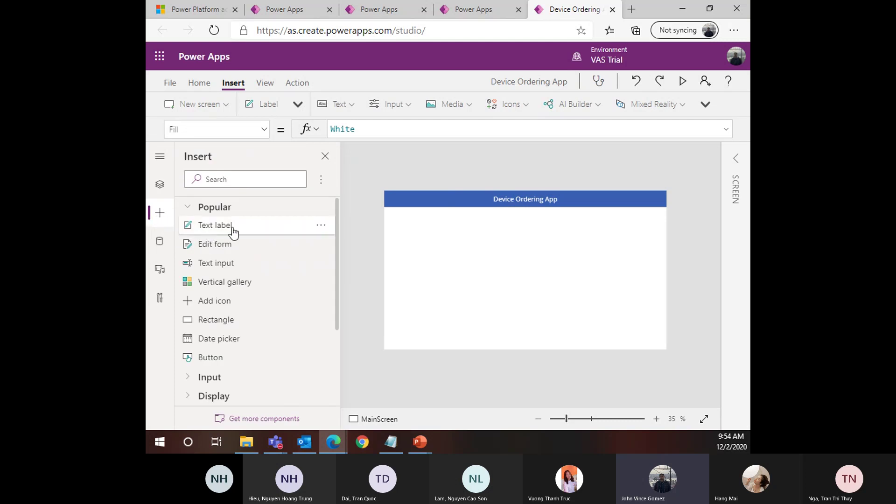
left_click(261, 230)
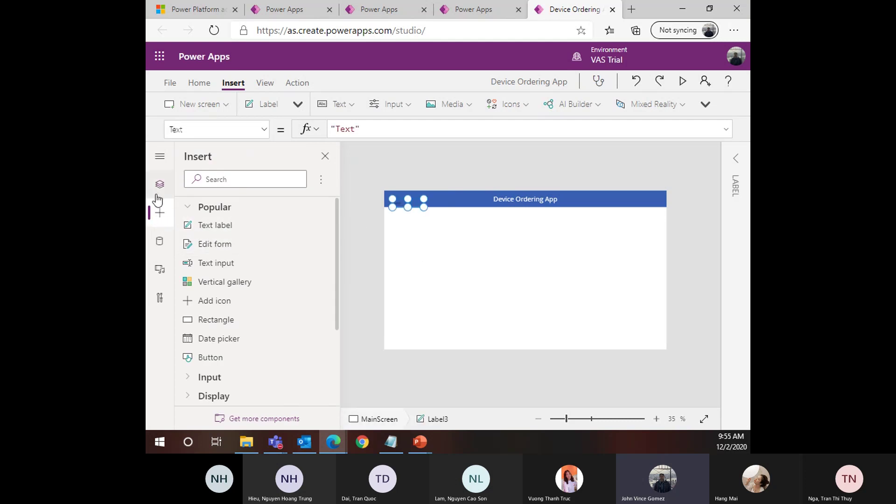
left_click(326, 158)
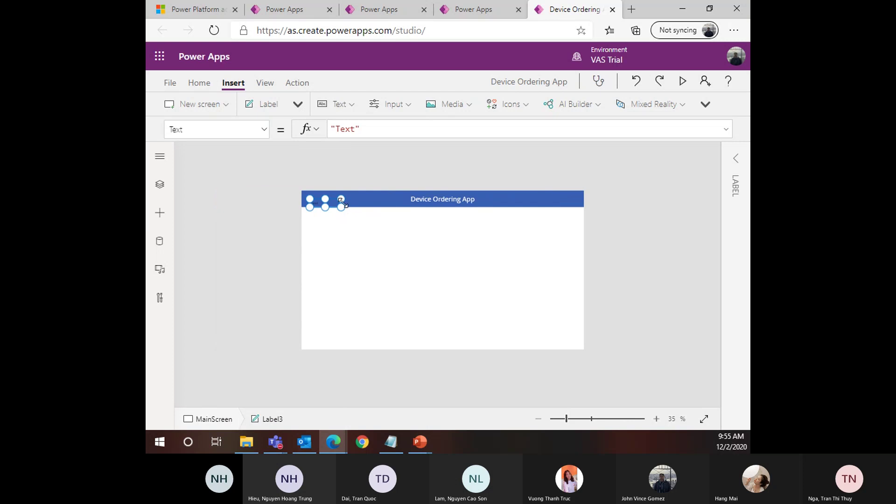
left_click_drag(320, 202, 561, 195)
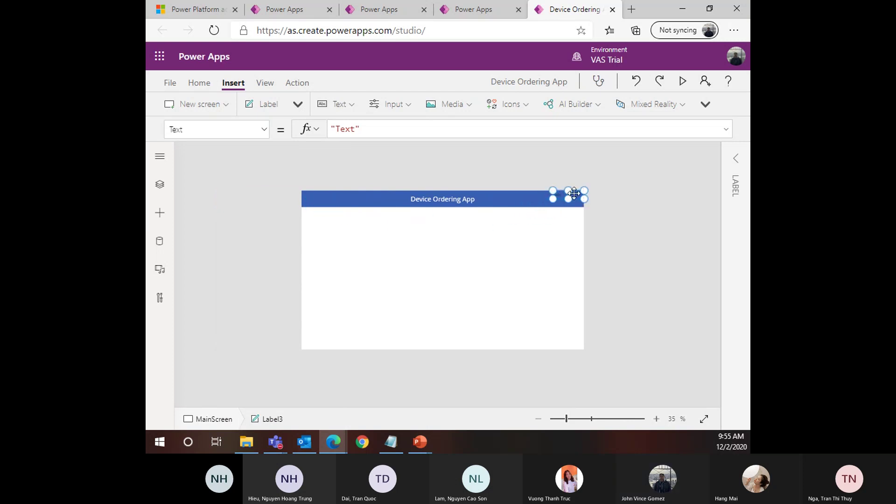
left_click_drag(560, 198, 557, 202)
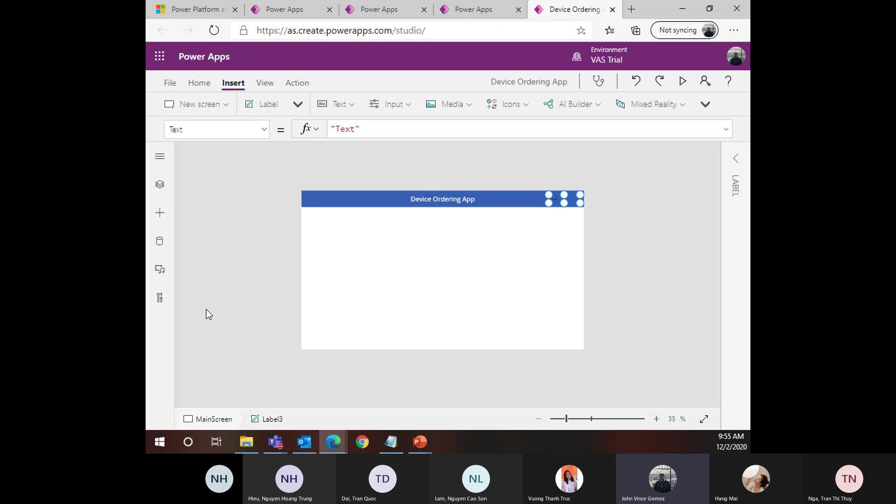
Rename the new text label in the header banner as UserLabel
left_click(158, 157)
left_click(198, 189)
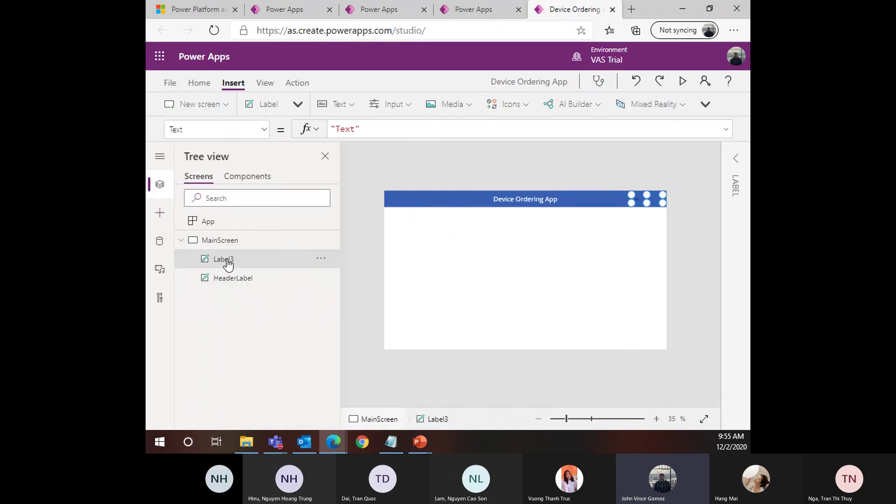
right_click(227, 264)
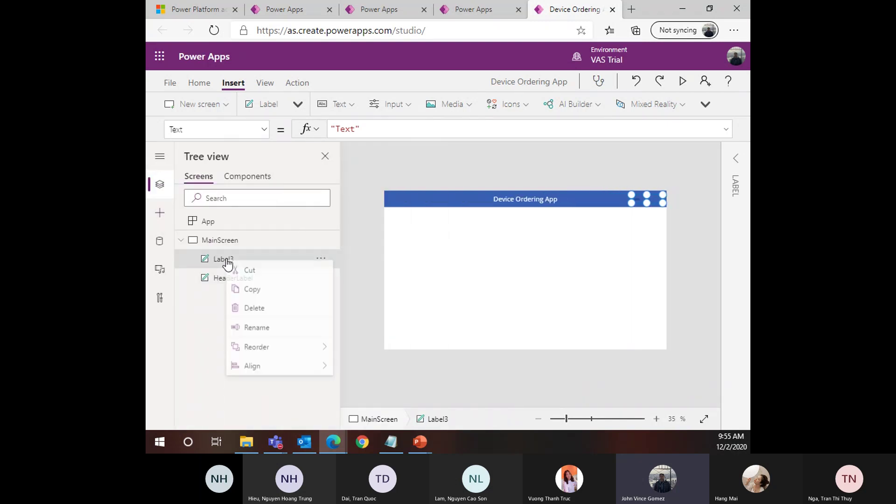
left_click(257, 324)
type("HE")
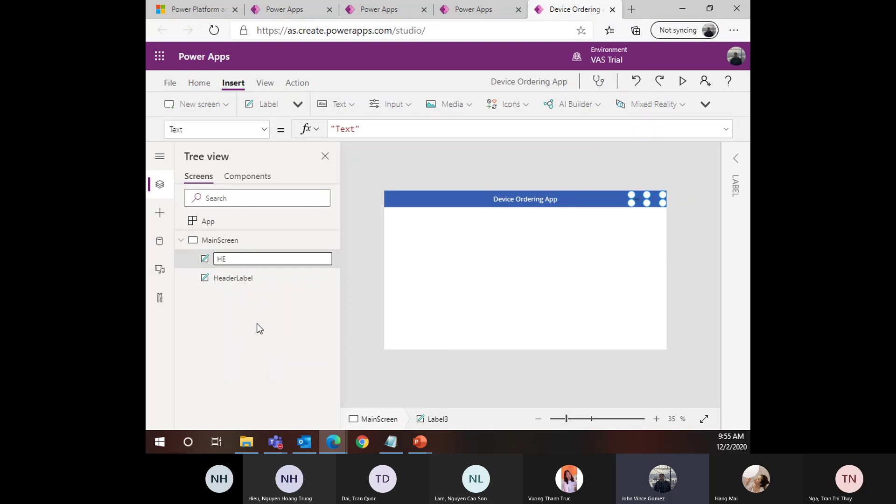
key("BackSpace")
key("BackSpace")
type("UserLabel")
key("Return")
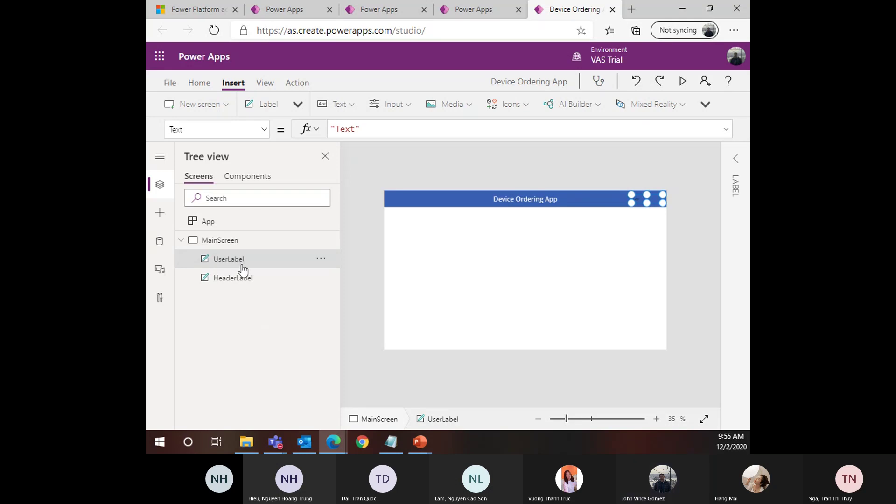
Set UserLabel's text color to white, RGBA(255, 255, 255, 1)
left_click(604, 277)
left_click(636, 199)
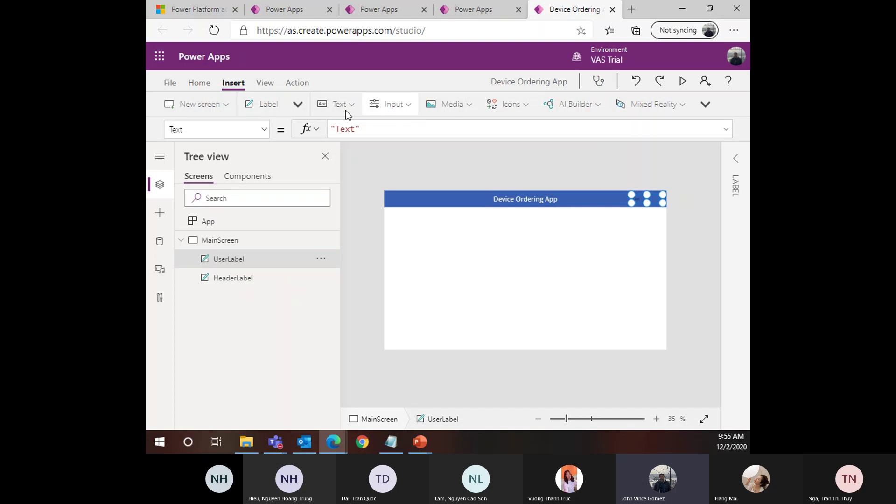
left_click(200, 83)
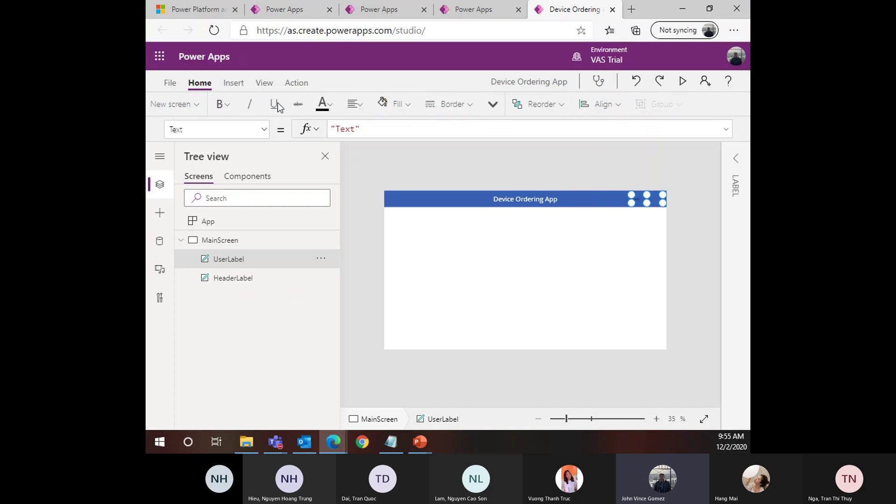
left_click(355, 105)
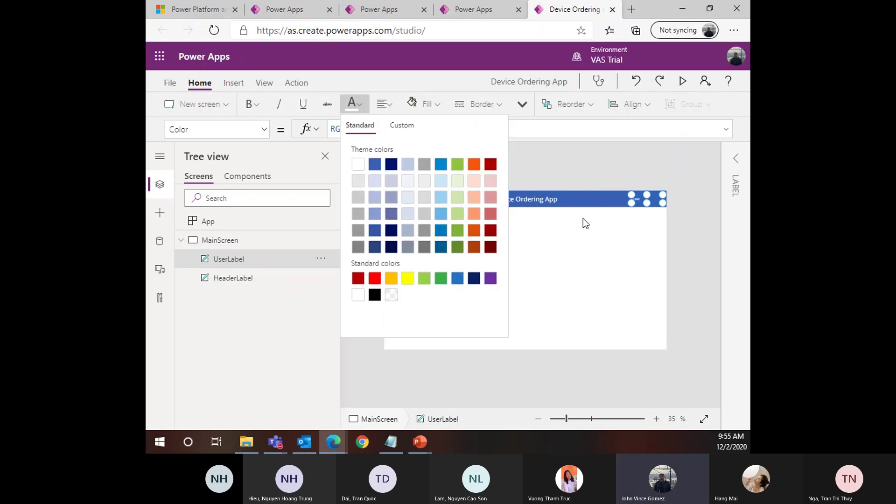
left_click(627, 223)
Set UserLabel's Text property to the formula "Hello, " & User().FullName
scroll(631, 231, "up", 3)
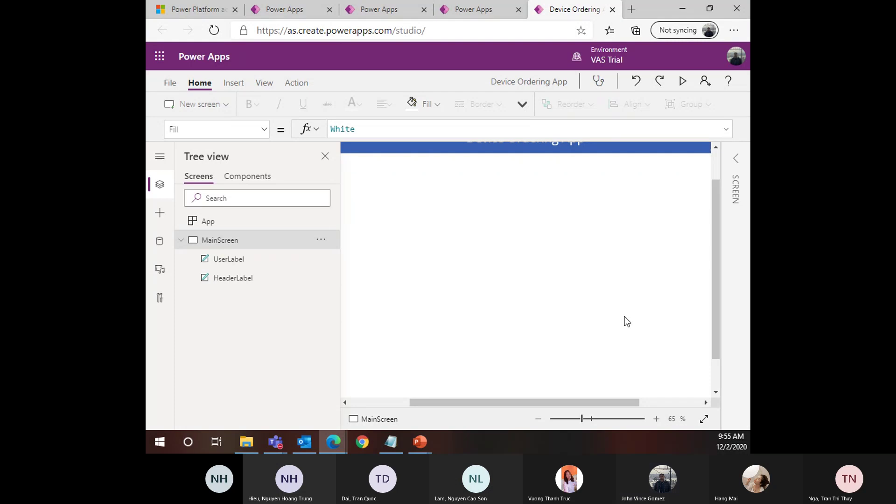
scroll(672, 355, "up", 2)
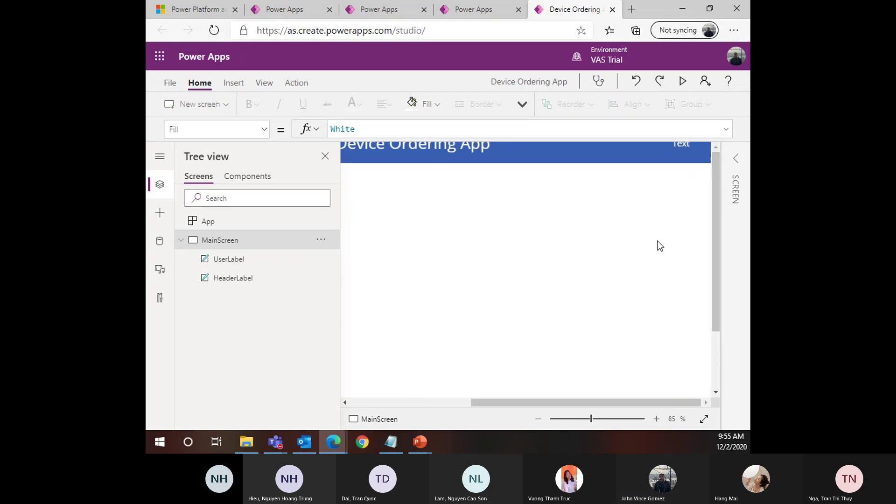
left_click_drag(604, 404, 680, 354)
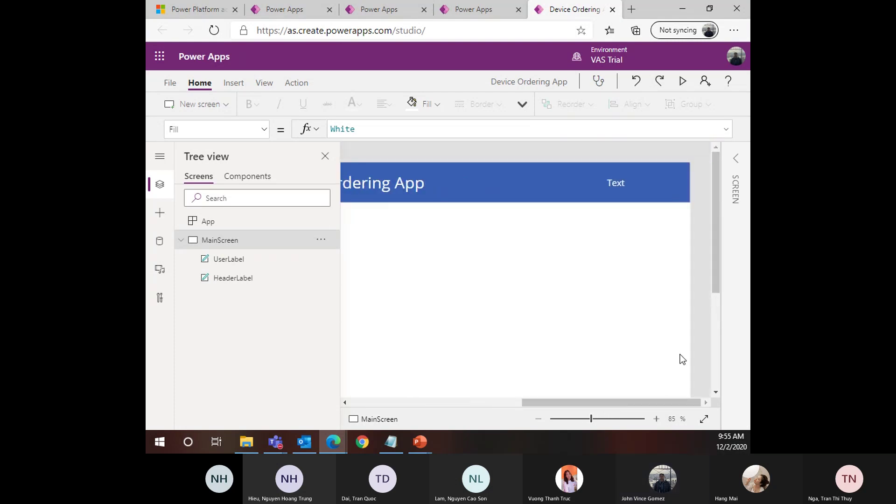
left_click(616, 178)
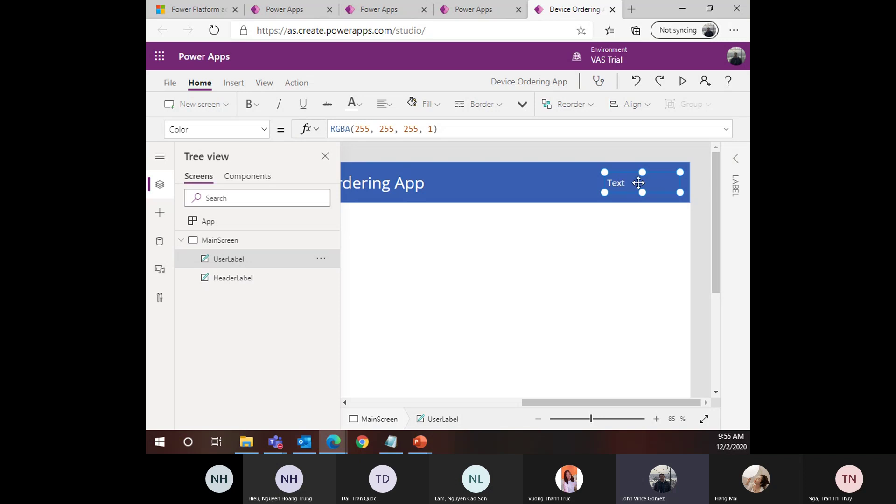
left_click(741, 169)
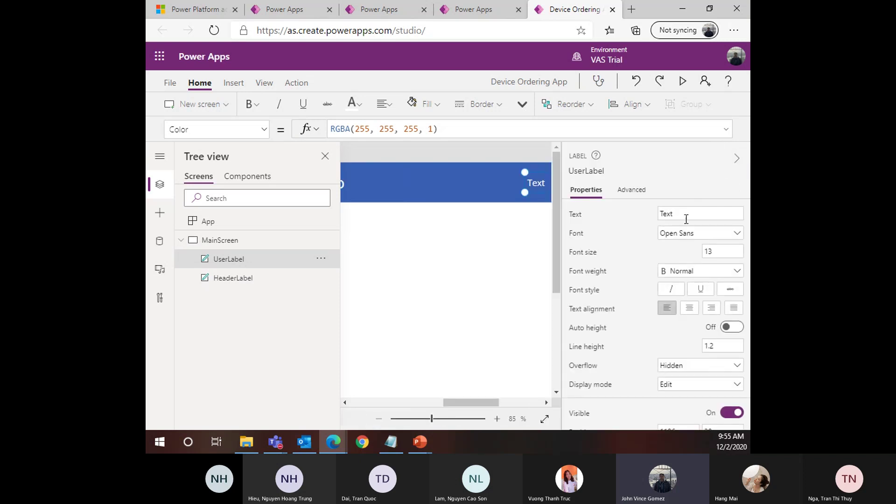
left_click(691, 214)
left_click(263, 130)
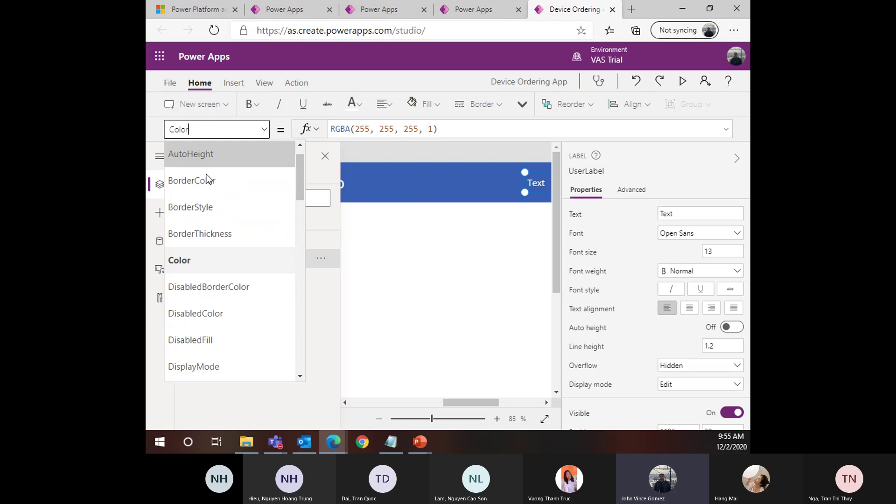
scroll(215, 240, "down", 12)
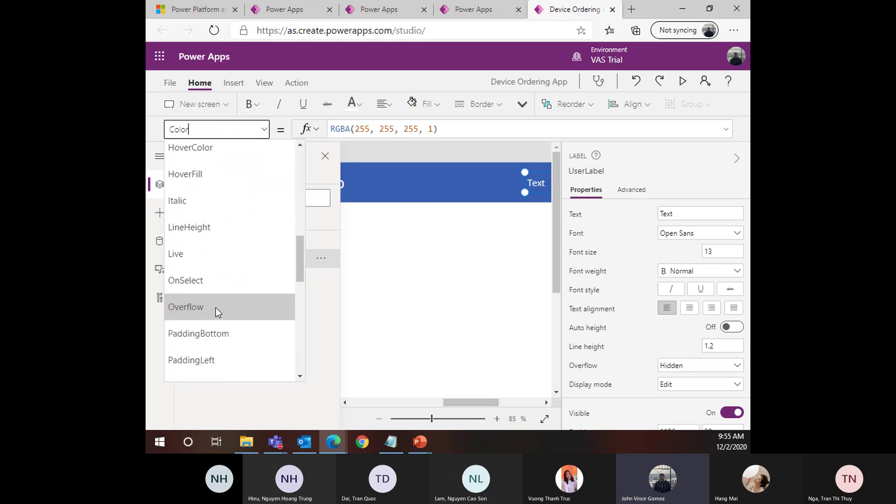
scroll(220, 298, "down", 3)
left_click(193, 211)
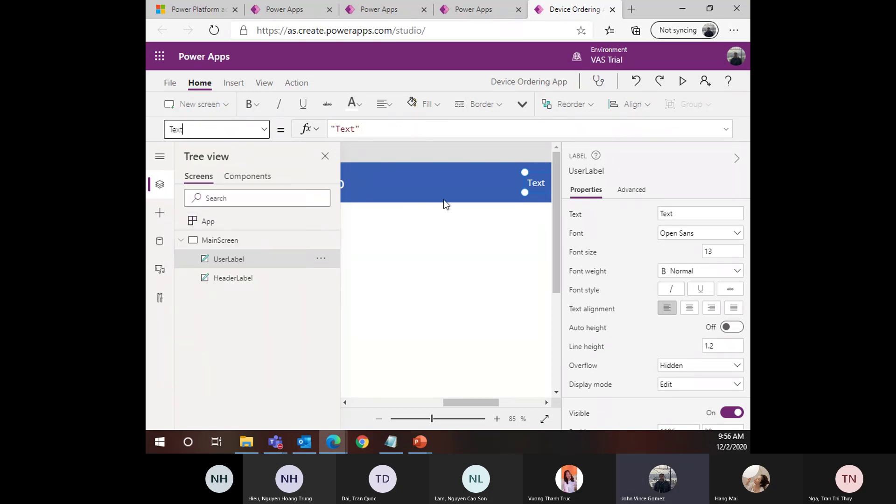
left_click_drag(383, 127, 293, 130)
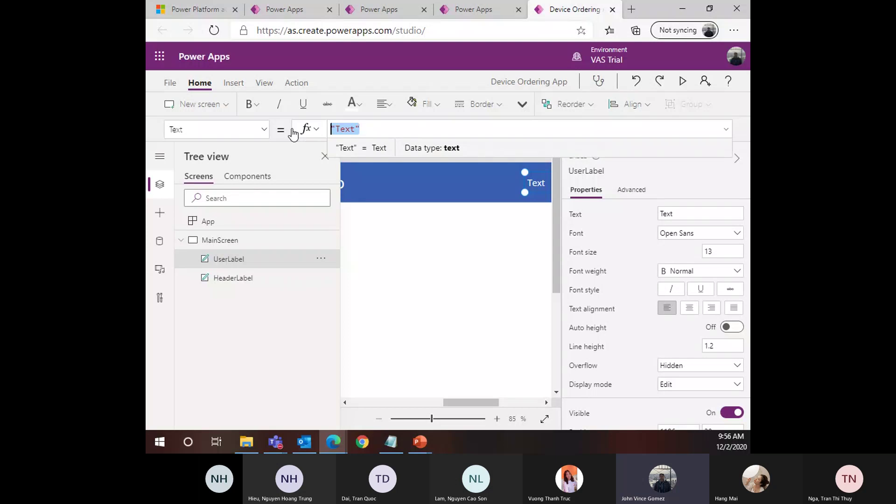
type("\"Hello")
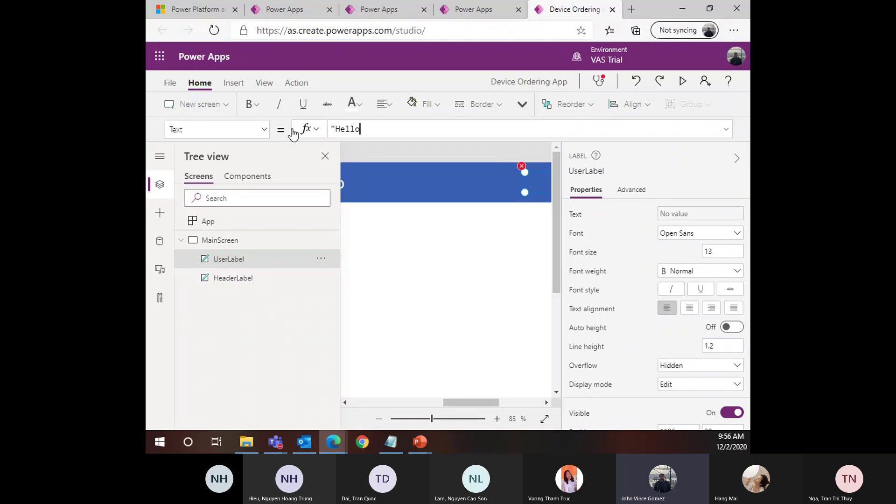
type(", \"")
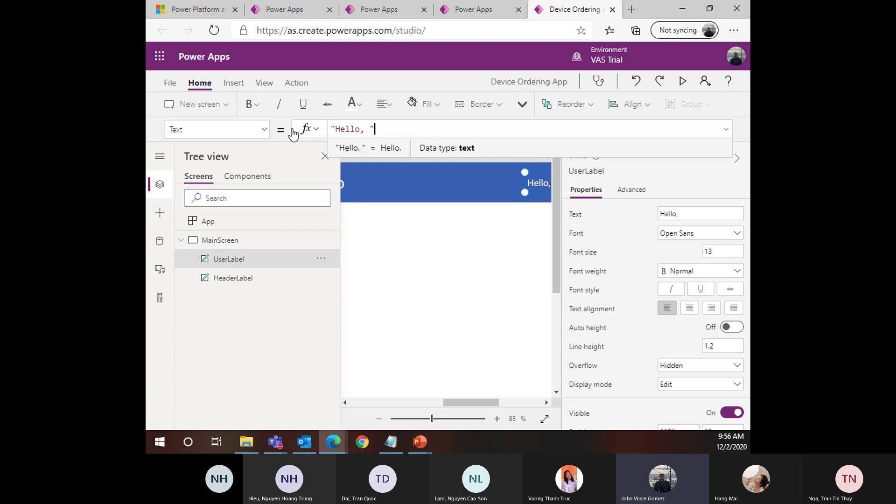
type(" & User")
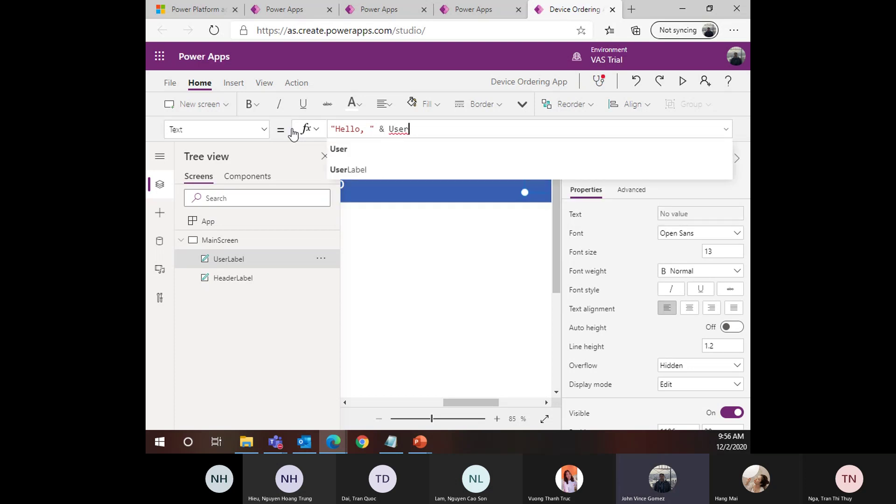
type("().FullName")
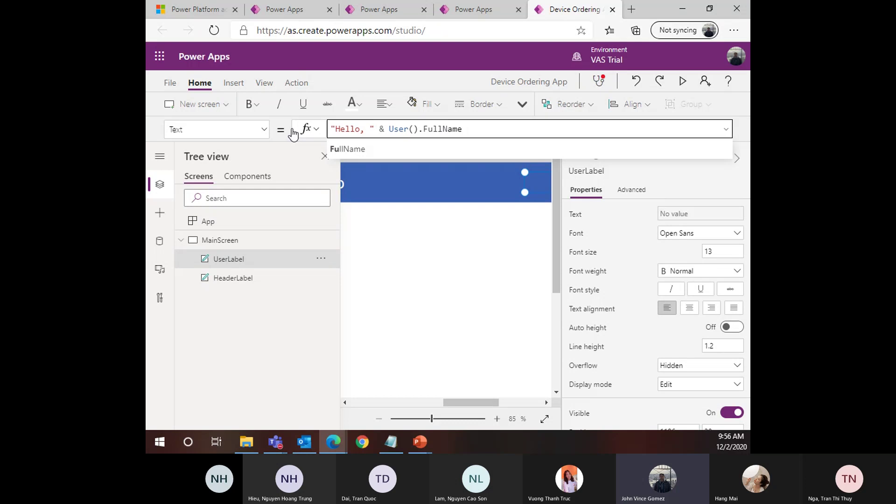
left_click(492, 332)
Examine the User().FullName part of UserLabel's formula and compare it with the signed-in account's profile details
left_click_drag(458, 403, 512, 404)
left_click(468, 189)
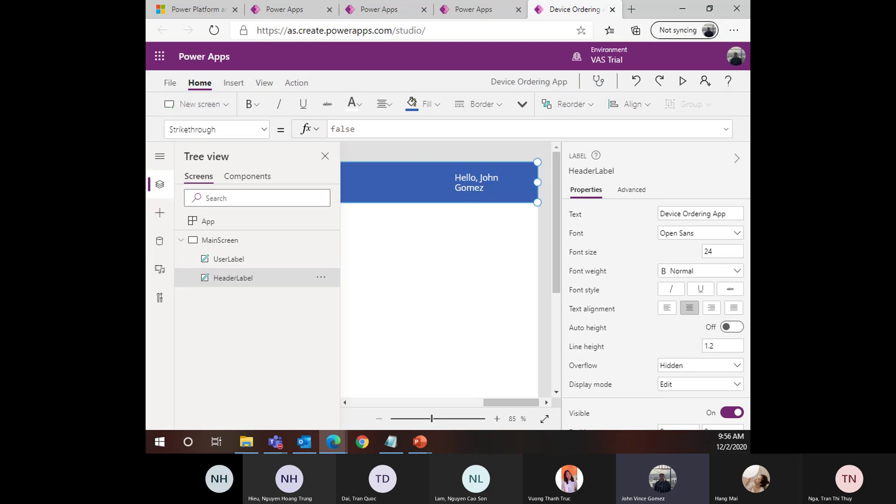
left_click(248, 260)
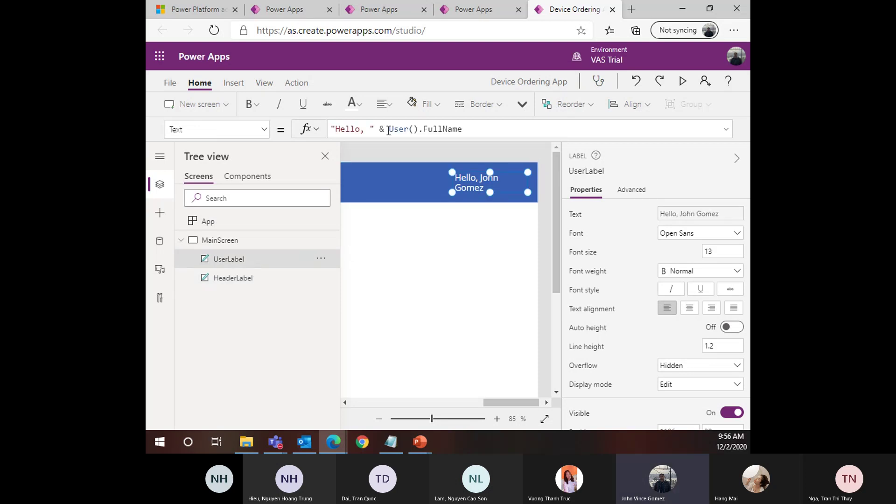
left_click_drag(390, 129, 422, 131)
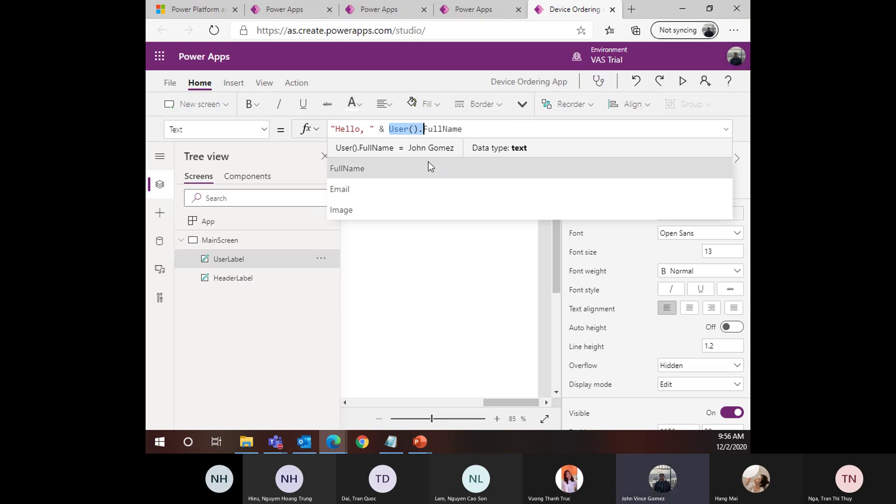
left_click(407, 130, "shift")
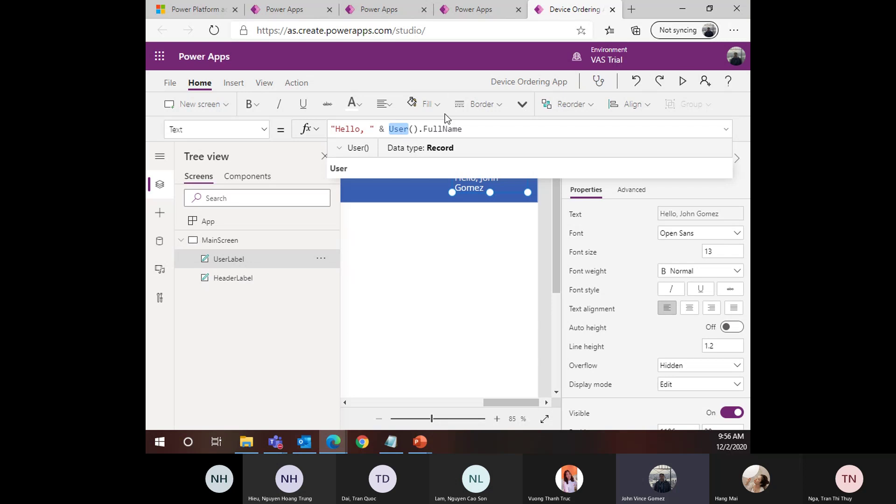
left_click(736, 56)
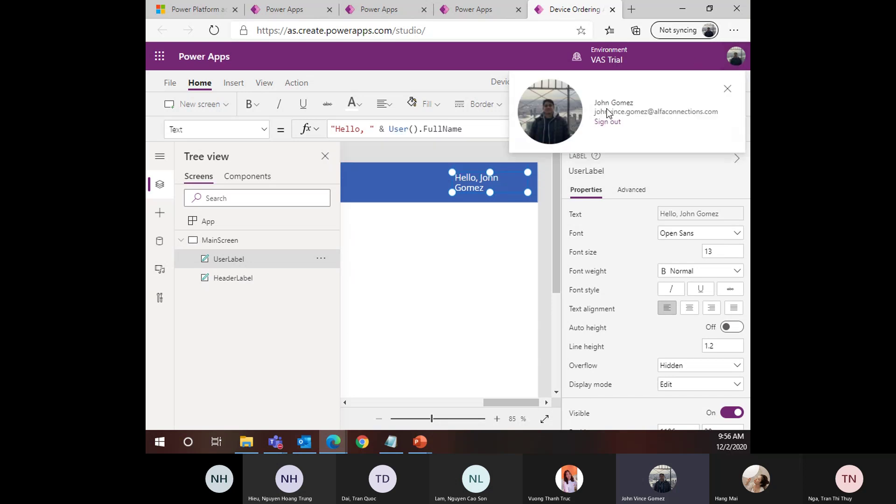
left_click(454, 242)
left_click(454, 242)
left_click(475, 183)
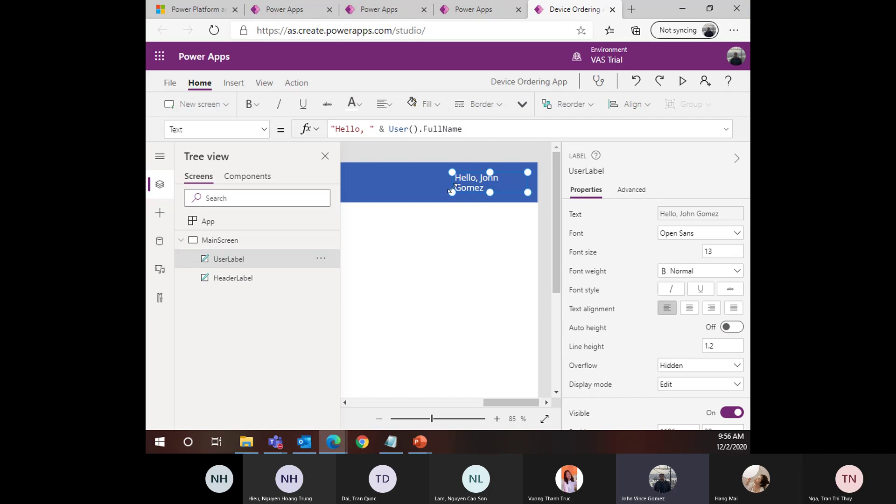
left_click_drag(419, 131, 472, 130)
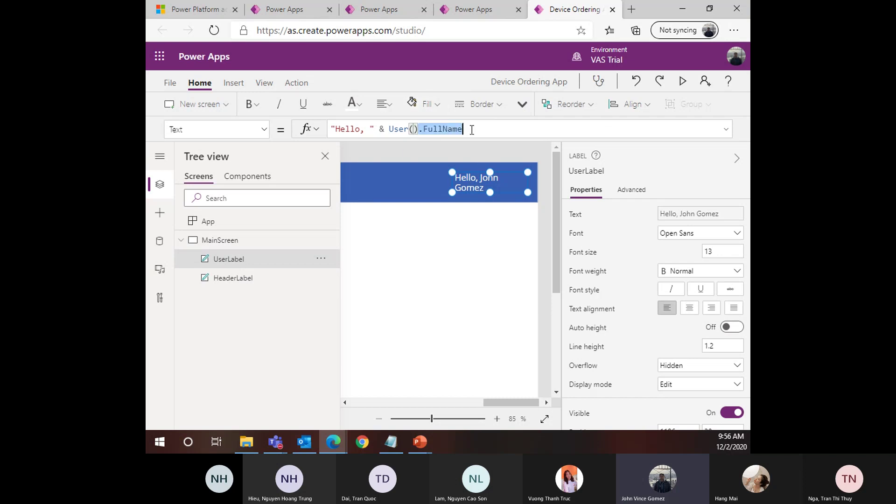
left_click(419, 130)
left_click(400, 130)
left_click(423, 129)
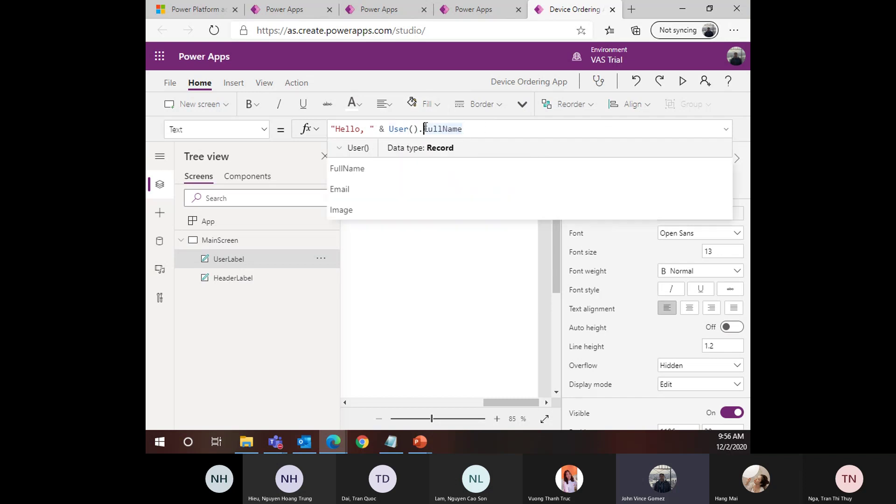
left_click(409, 130)
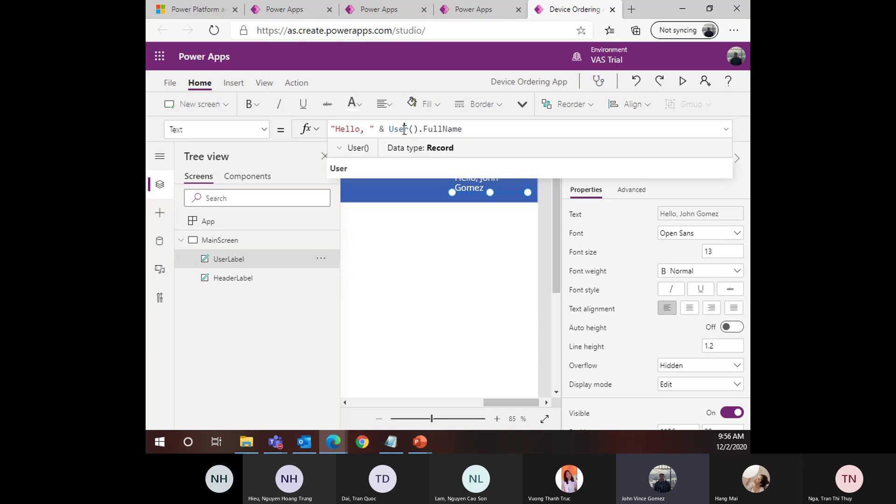
left_click(422, 263)
Enlarge UserLabel to about 244 by 49 in the header banner so the greeting fits on one line
left_click(470, 187)
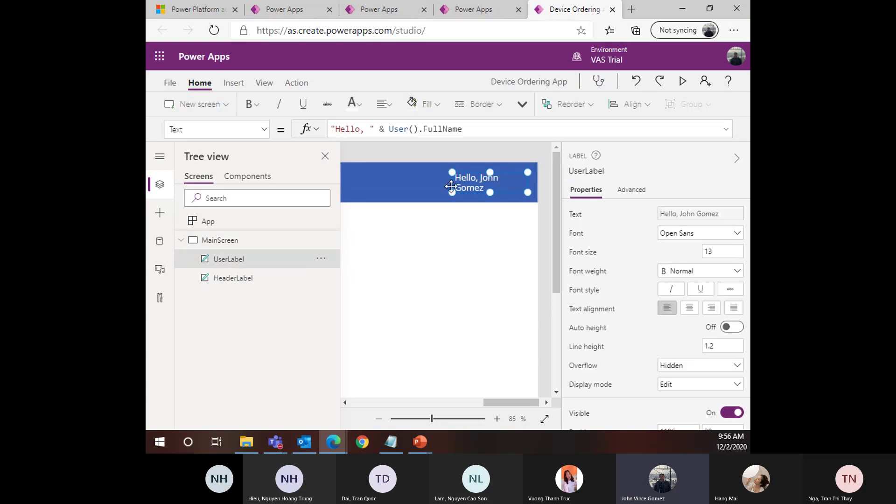
left_click_drag(449, 197, 405, 201)
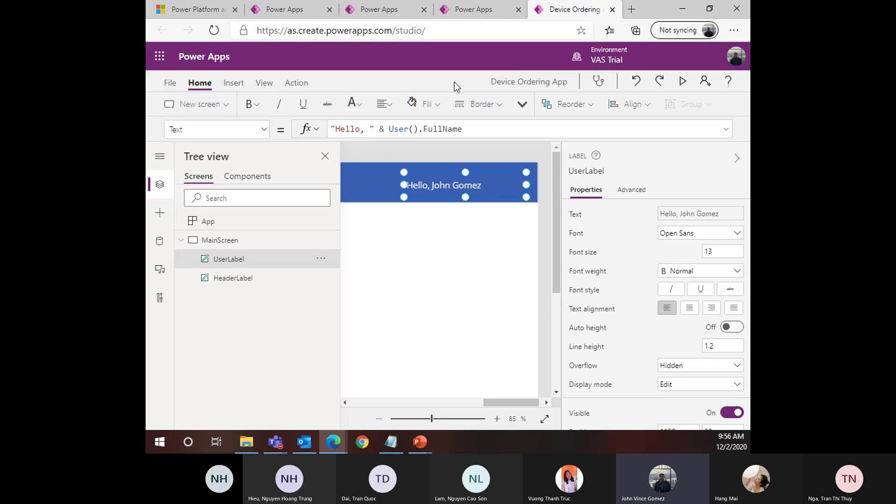
left_click_drag(386, 129, 423, 132)
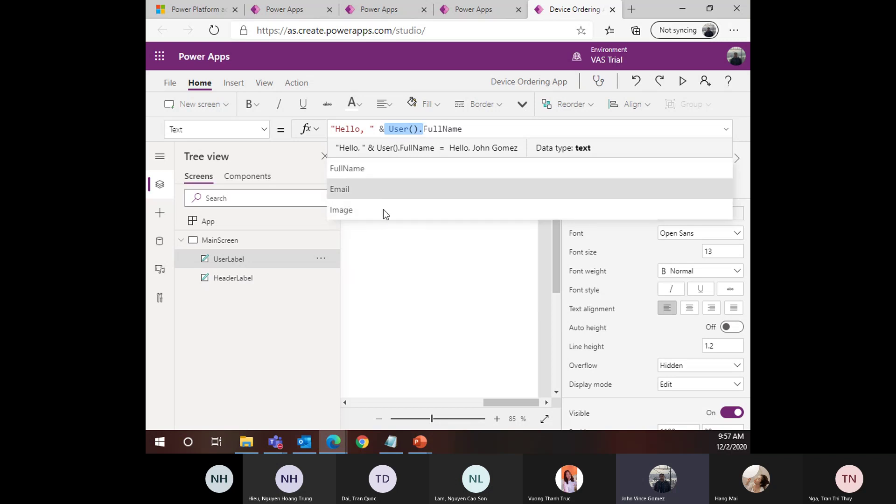
left_click(430, 275)
Right-align UserLabel's text and center the label vertically near the header banner's right end, at about X 1098, Y 15
left_click_drag(457, 182, 468, 180)
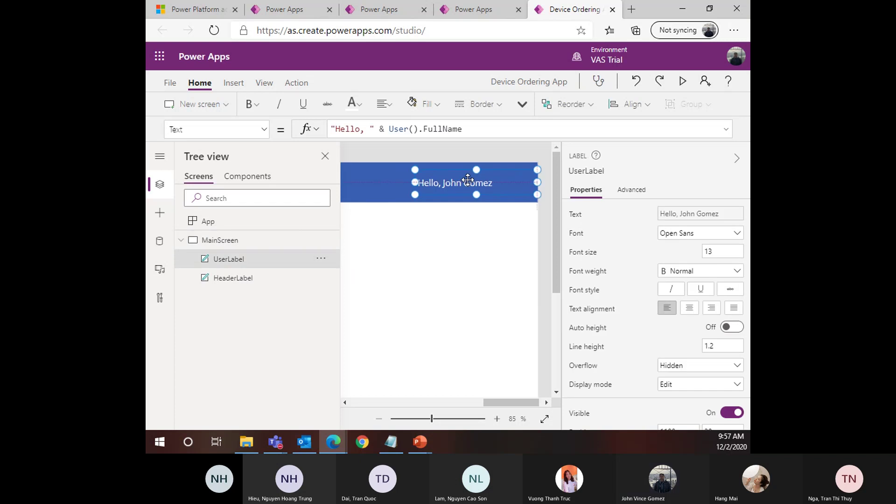
left_click(713, 310)
left_click_drag(510, 186, 499, 186)
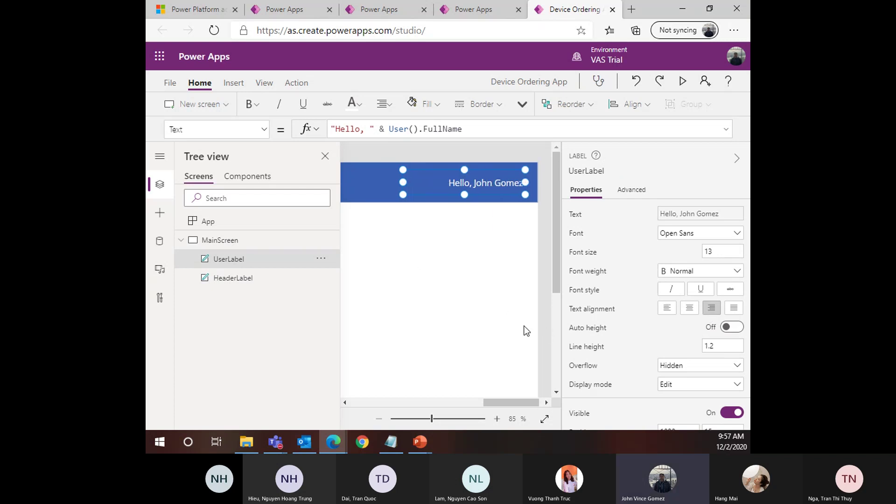
Set UserLabel's right padding to 20
scroll(687, 320, "down", 3)
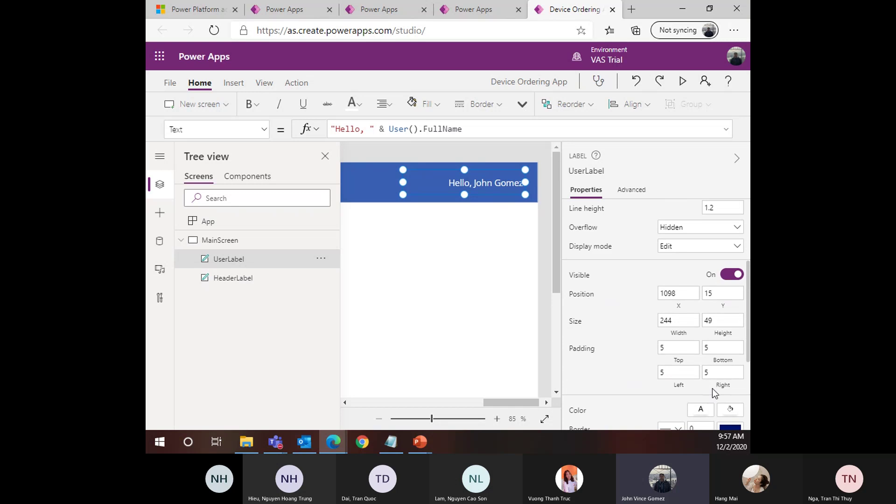
left_click(708, 372)
type("20")
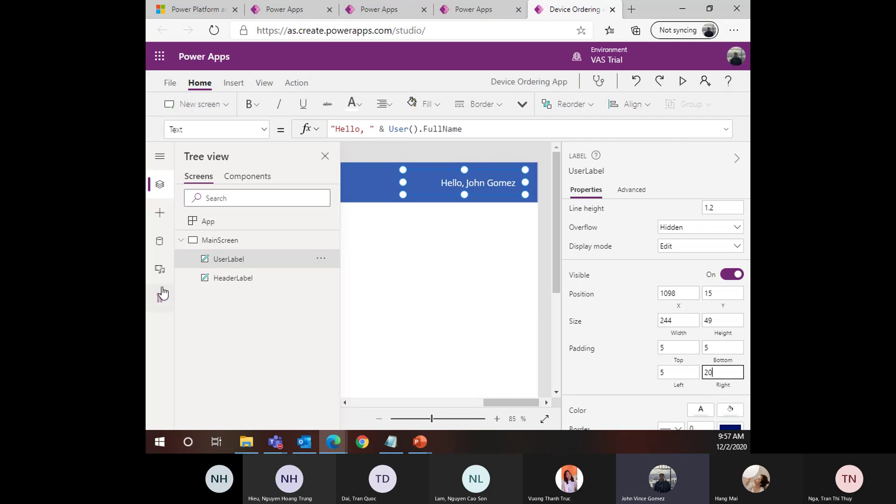
left_click(737, 159)
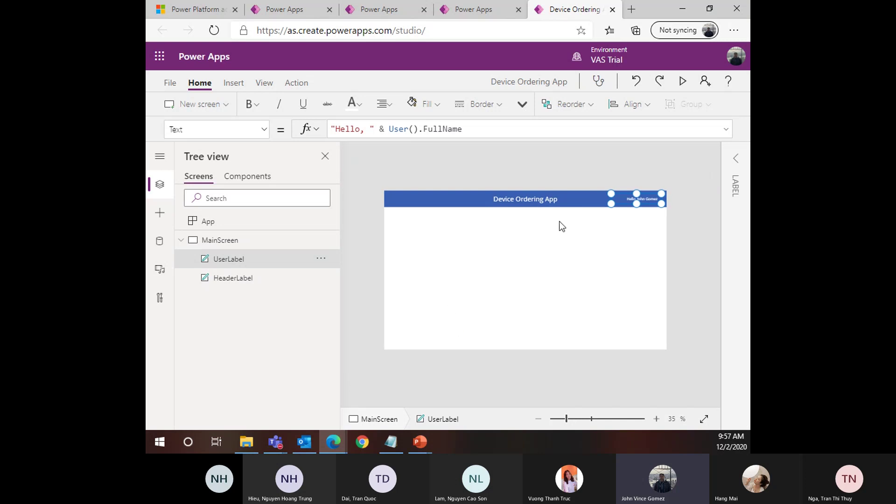
Review the App checker's categories for the Device Ordering App and close it
left_click(673, 188)
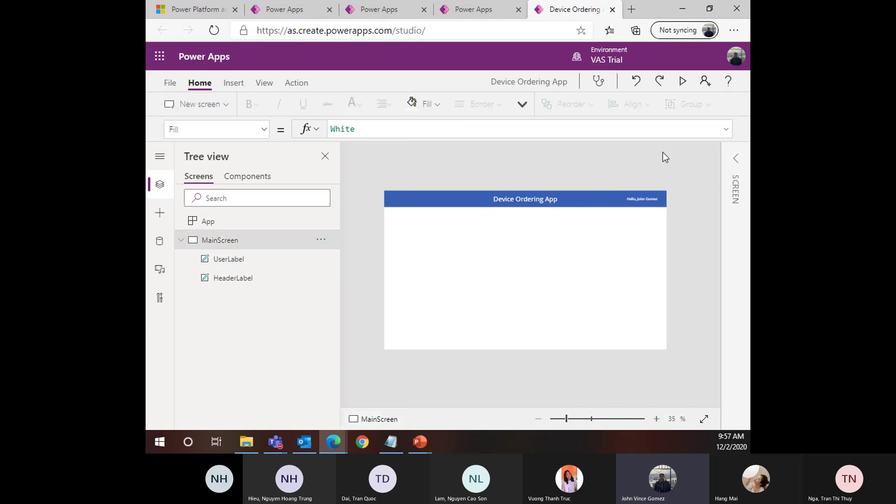
left_click(598, 83)
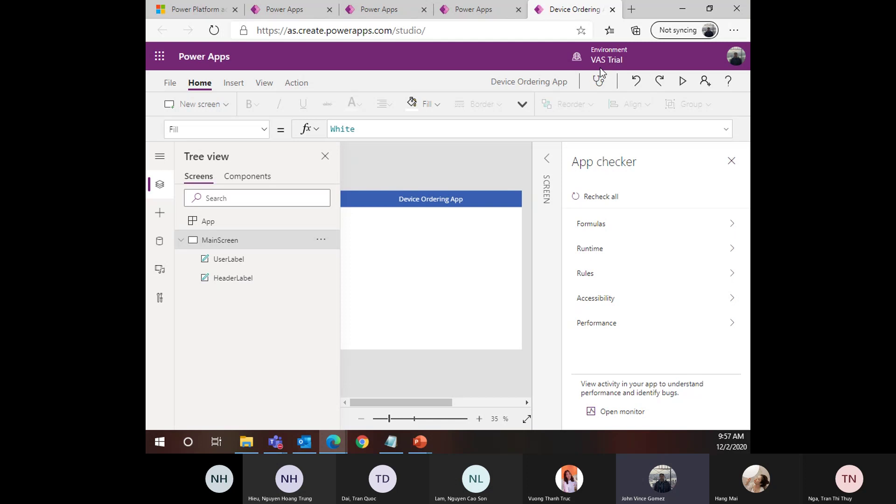
left_click(732, 162)
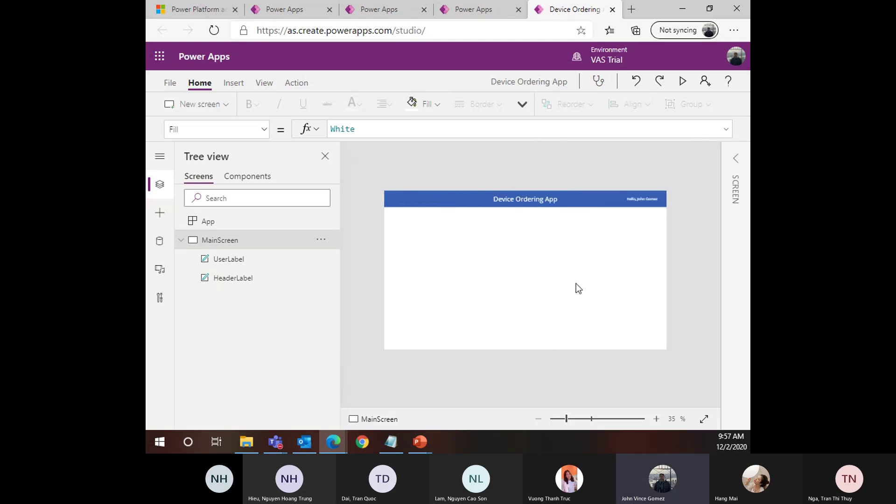
Try several background colors for the Device Ordering App's icon in its settings and settle on teal blue
left_click(170, 83)
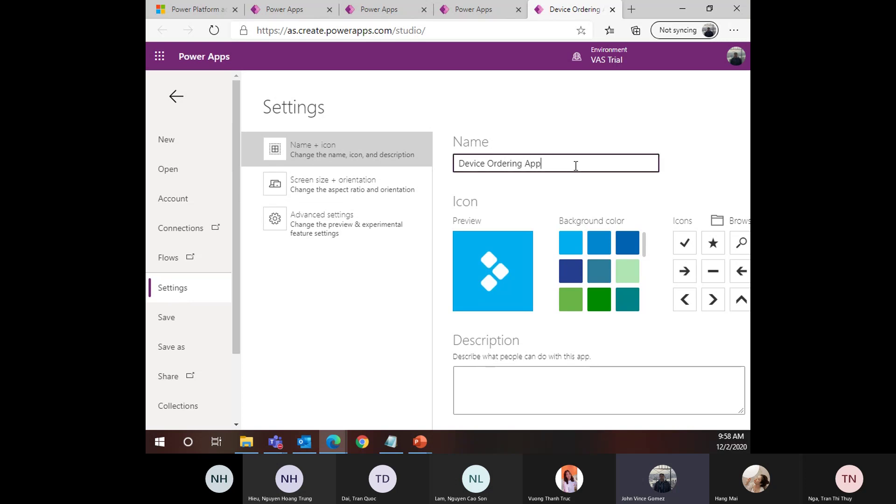
left_click_drag(613, 165, 454, 171)
left_click(554, 164)
left_click(598, 242)
scroll(647, 256, "down", 1)
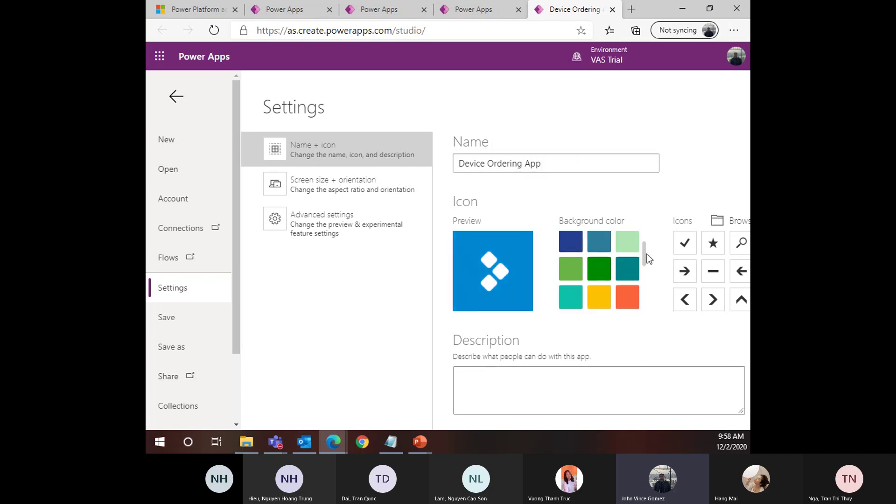
left_click(606, 297)
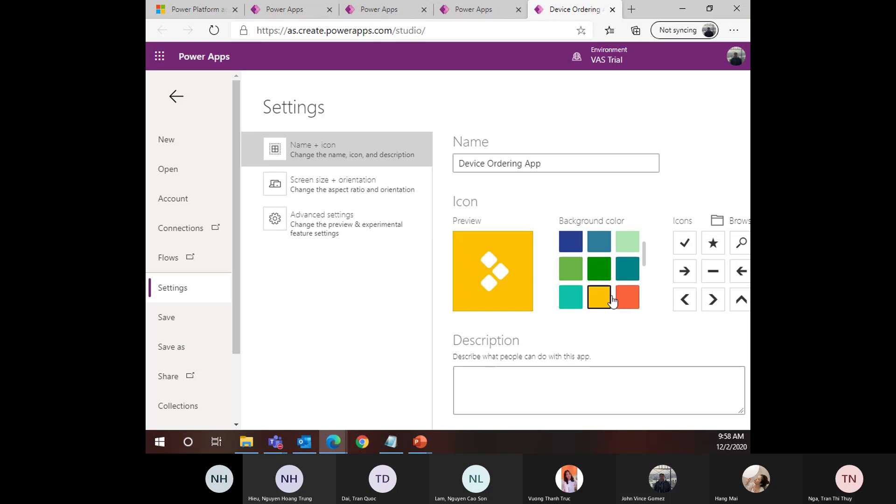
left_click(624, 303)
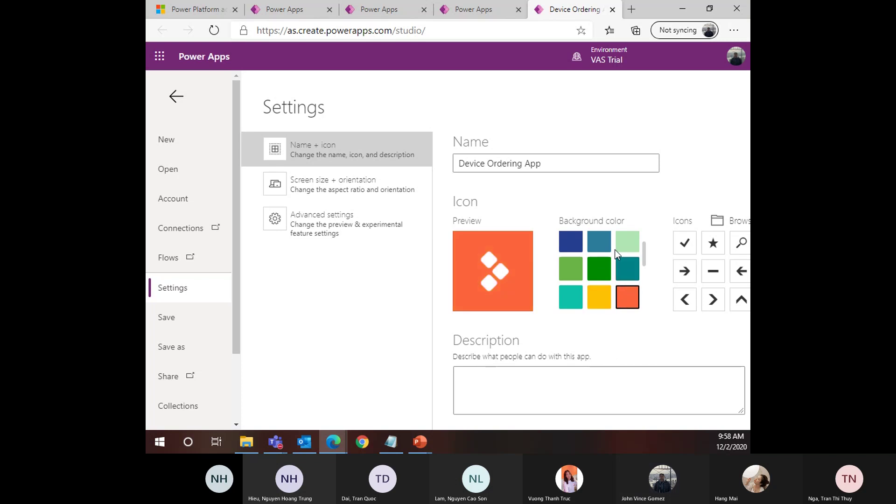
left_click(600, 249)
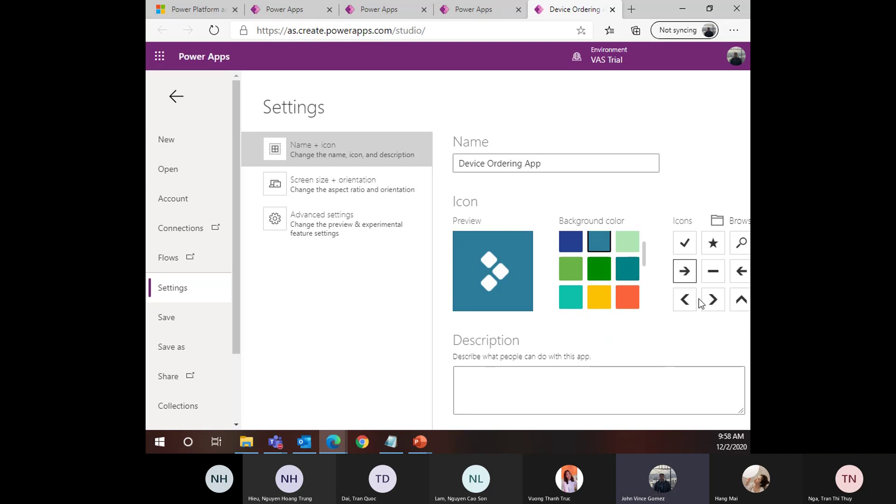
Try the built-in chevron and left-arrow symbols for the app icon
left_click(685, 300)
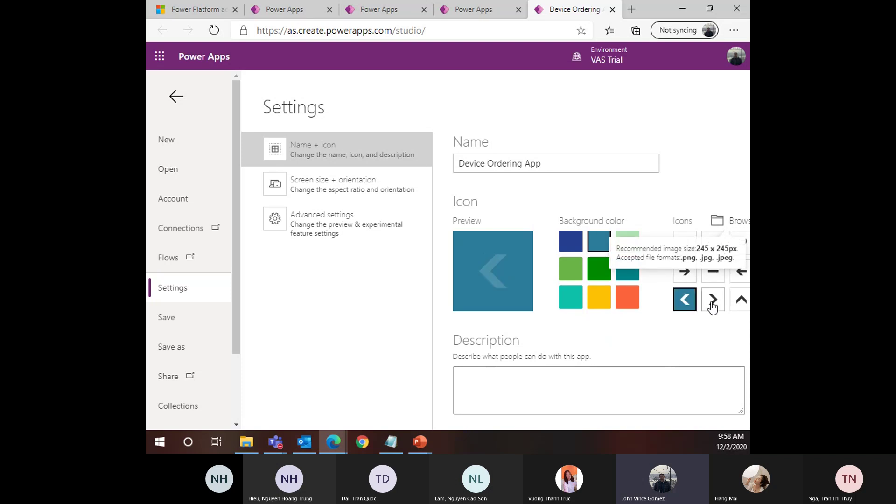
left_click(713, 300)
left_click(741, 299)
left_click(740, 272)
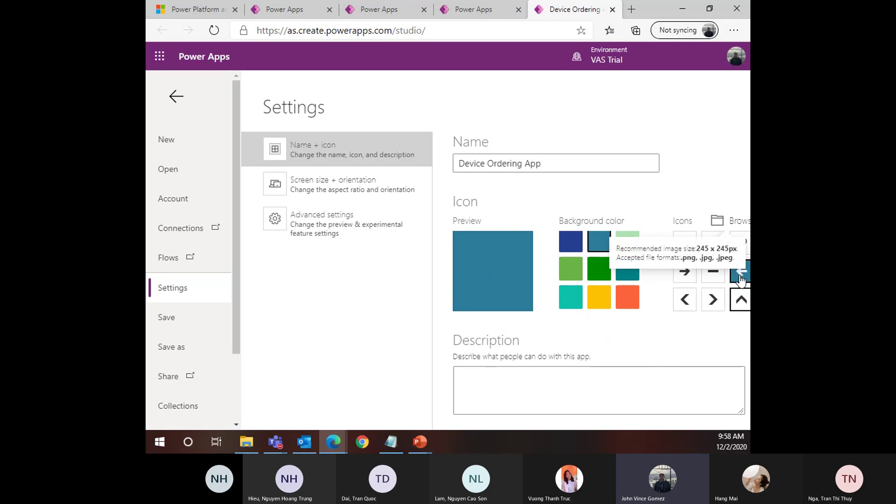
Use the image PinClipart.com_transport-cliparts_3630637.png from the Downloads folder as the app icon
left_click(722, 218)
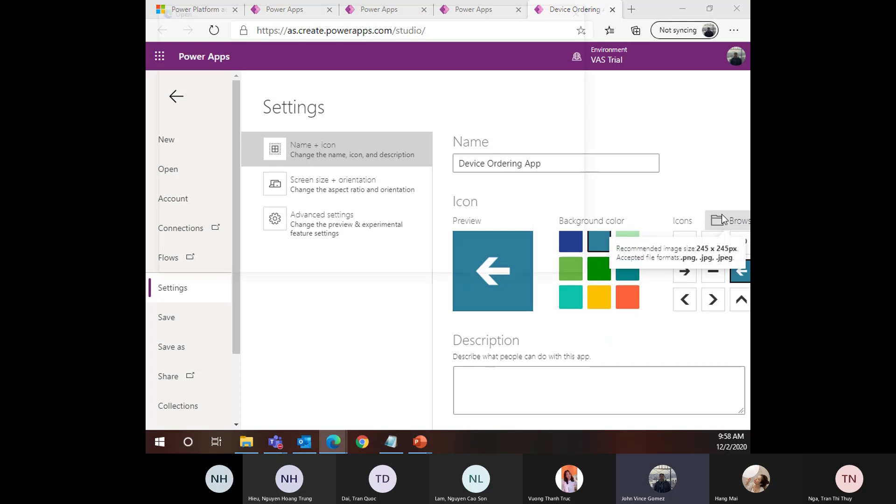
scroll(415, 192, "down", 3)
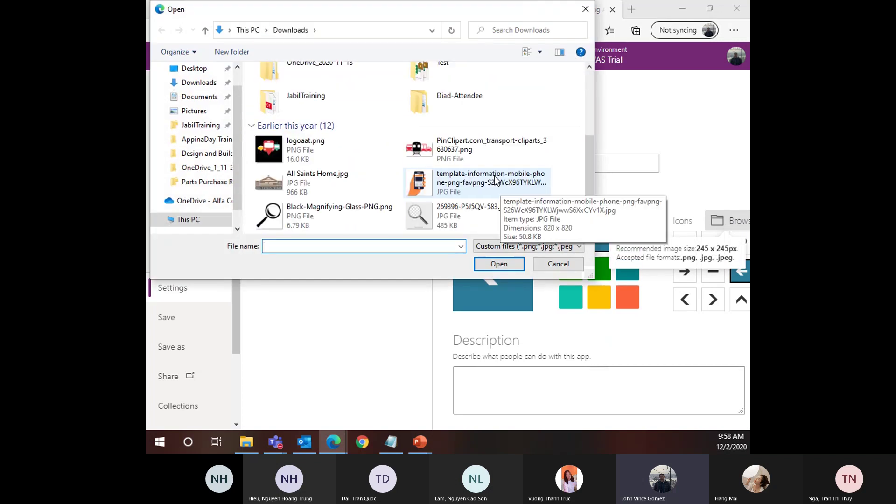
scroll(476, 145, "down", 5)
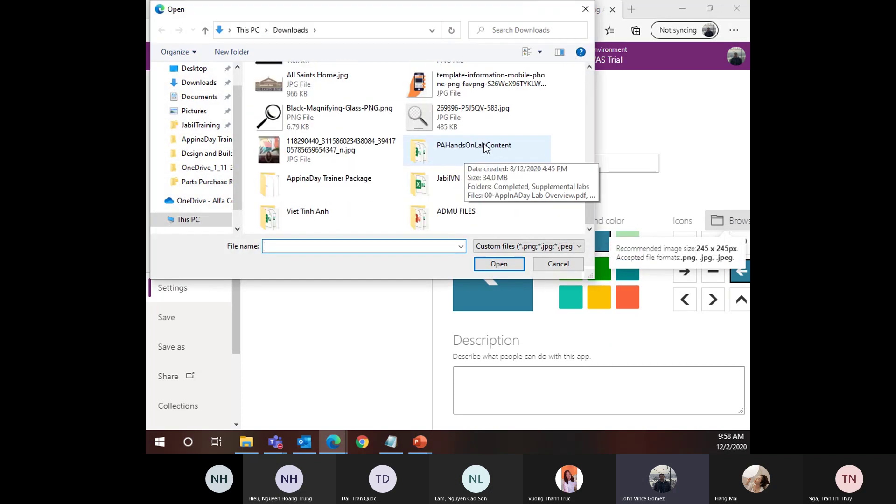
scroll(492, 185, "up", 4)
double_click(470, 127)
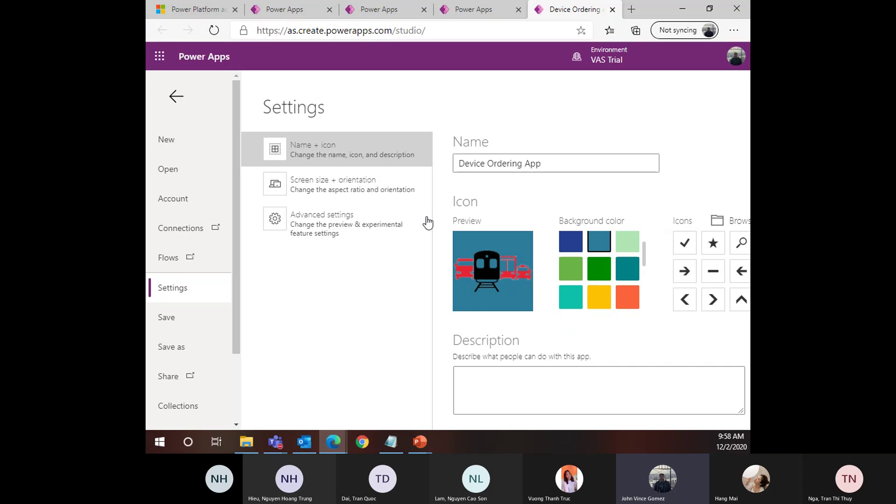
Review the app's screen size, orientation, scale to fit and aspect ratio options, and view the advanced settings
left_click(320, 184)
scroll(547, 282, "down", 3)
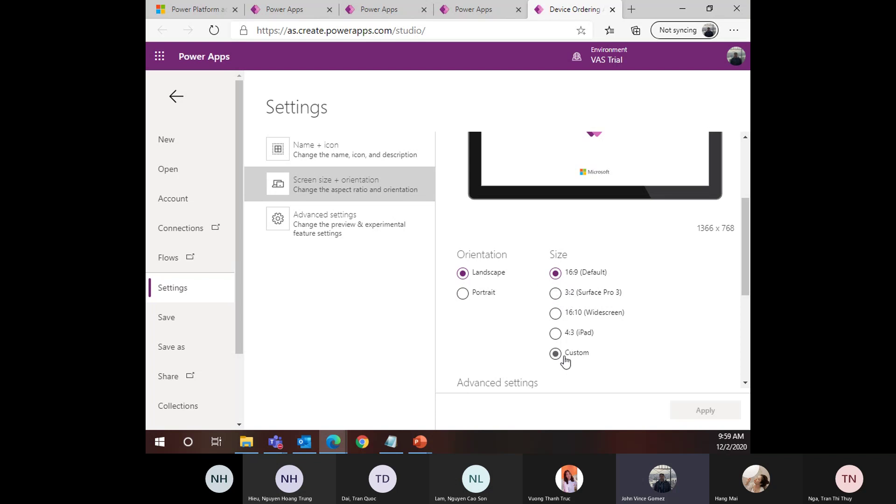
scroll(607, 285, "up", 3)
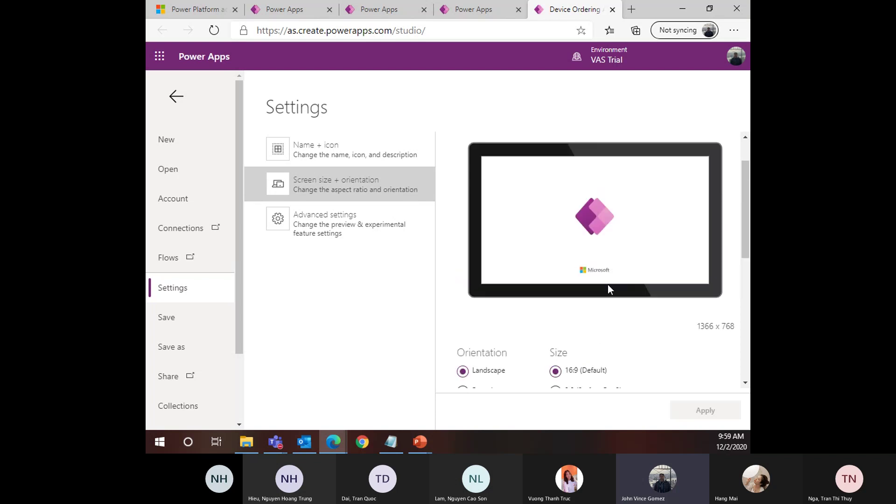
scroll(612, 265, "down", 3)
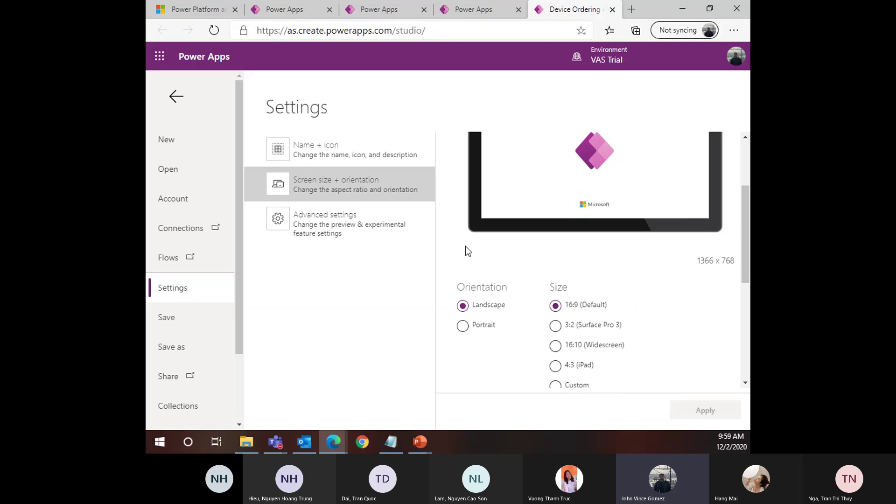
scroll(674, 270, "down", 4)
scroll(637, 295, "up", 1)
scroll(607, 280, "down", 1)
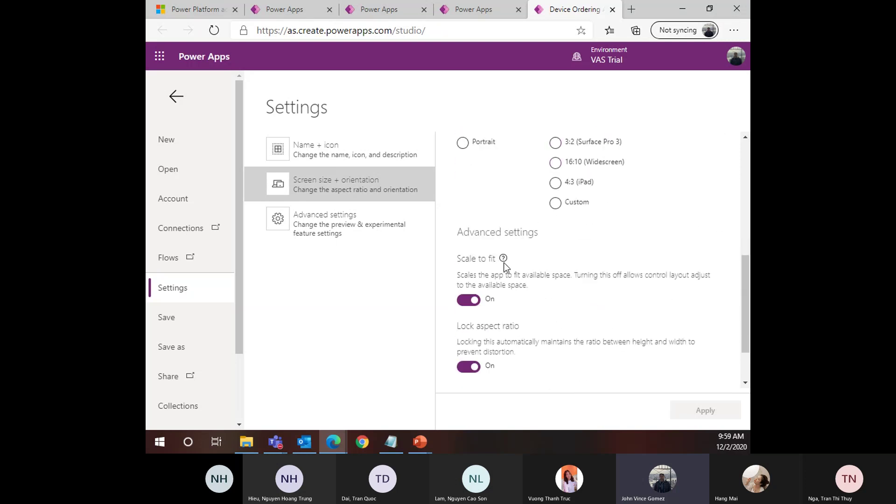
left_click(316, 223)
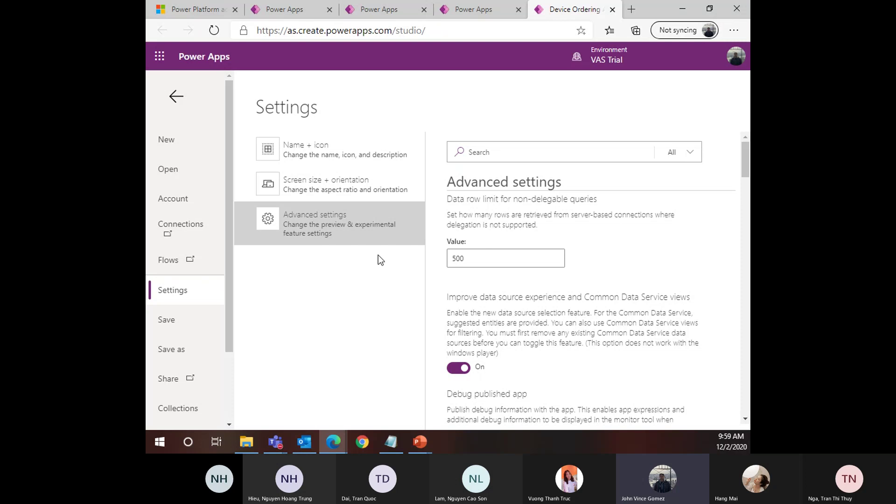
Save the app to the cloud as Device Ordering App and return to the canvas
left_click(175, 349)
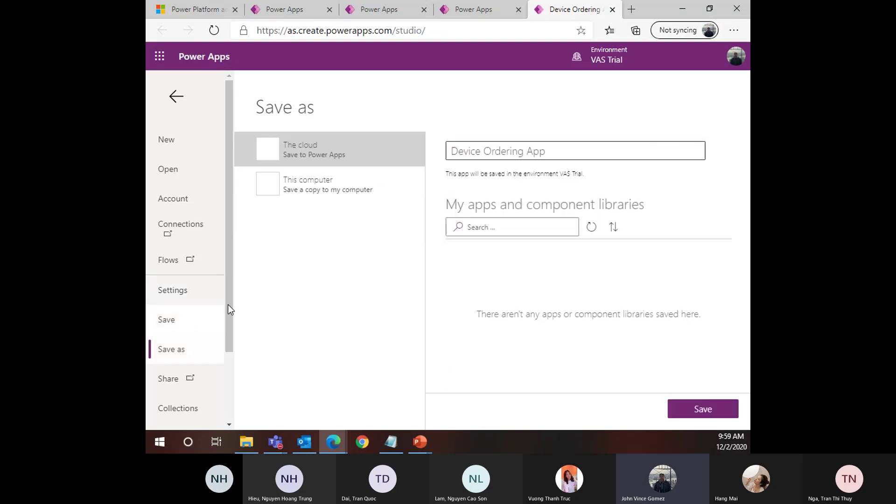
left_click(174, 321)
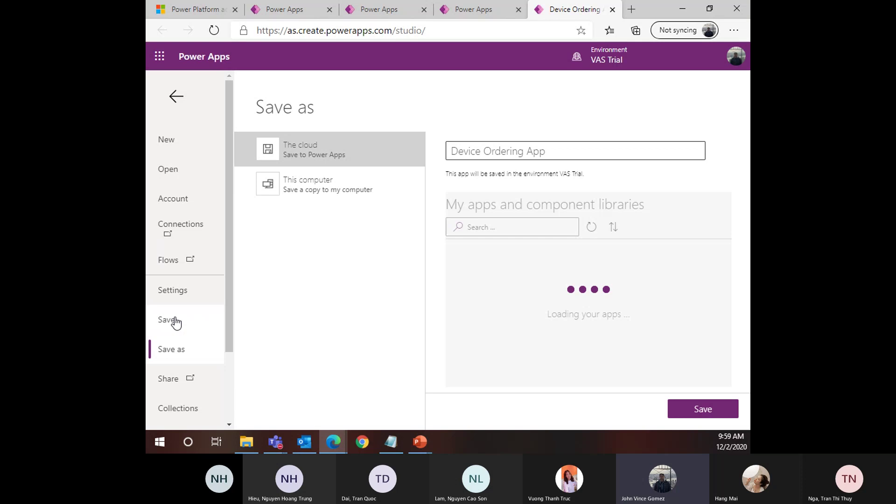
left_click(312, 147)
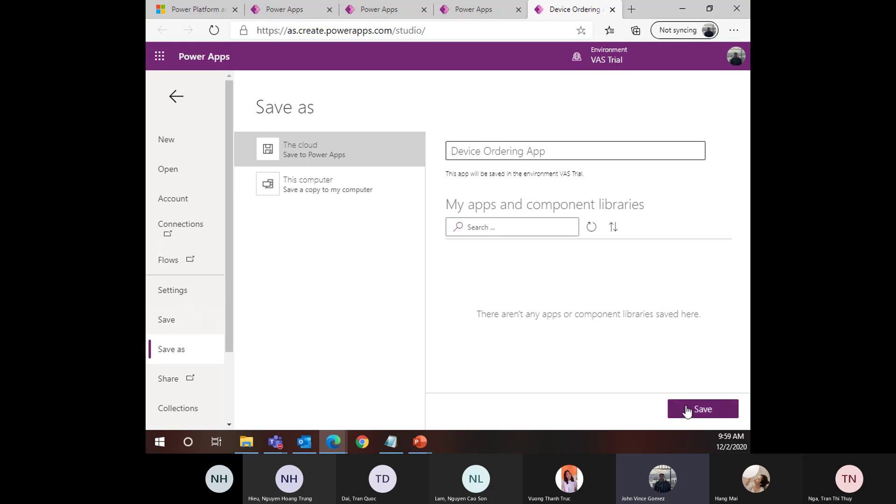
left_click(705, 409)
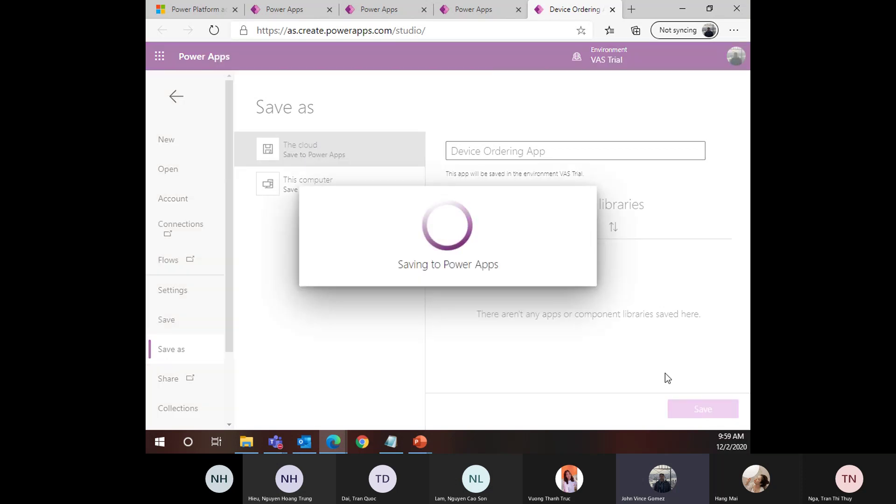
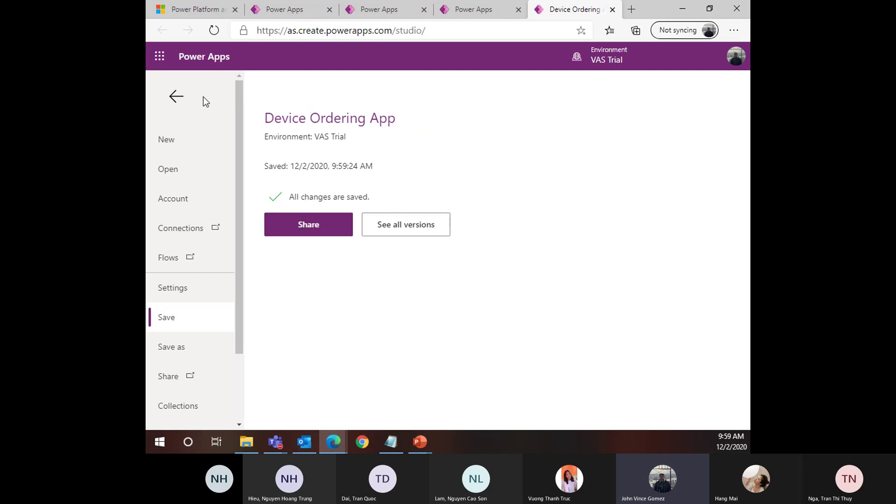
left_click(173, 97)
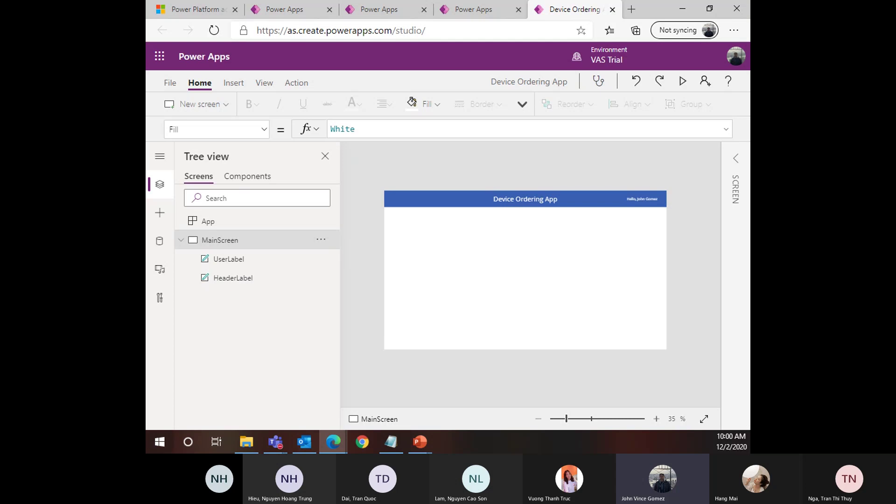
Browse the insertable controls for MainScreen, including galleries, forms, charts and the popular components
left_click(233, 84)
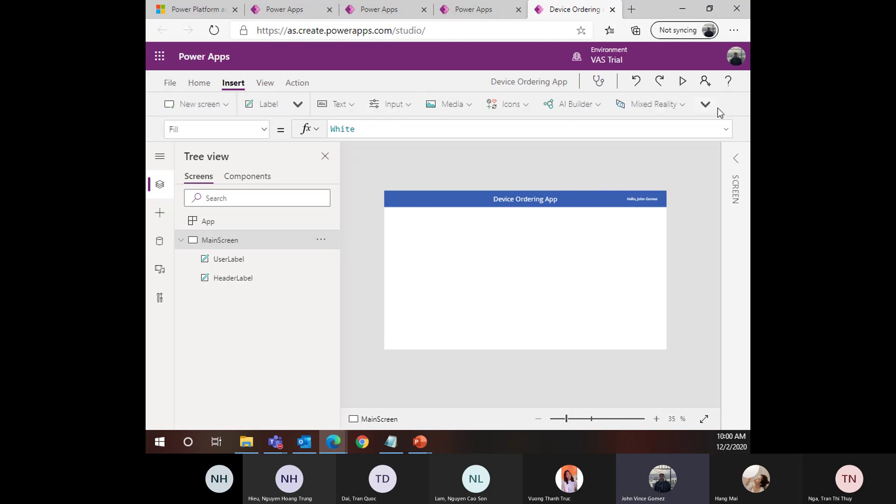
left_click(706, 104)
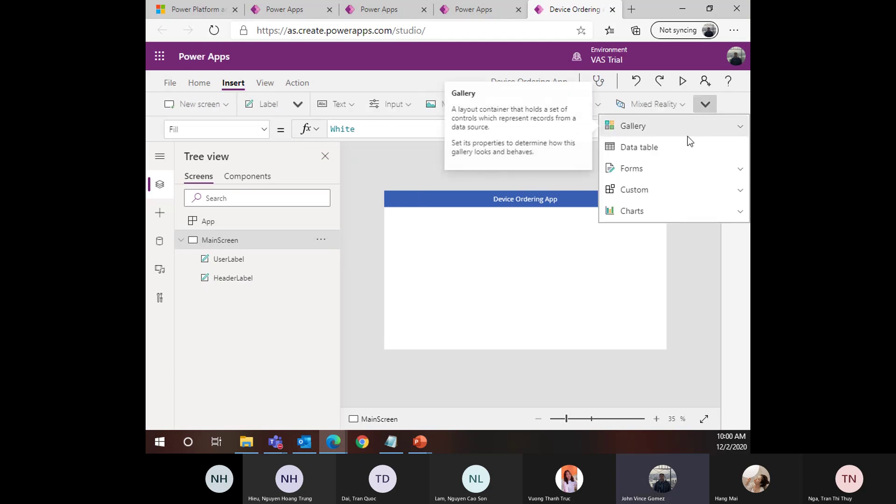
left_click(159, 216)
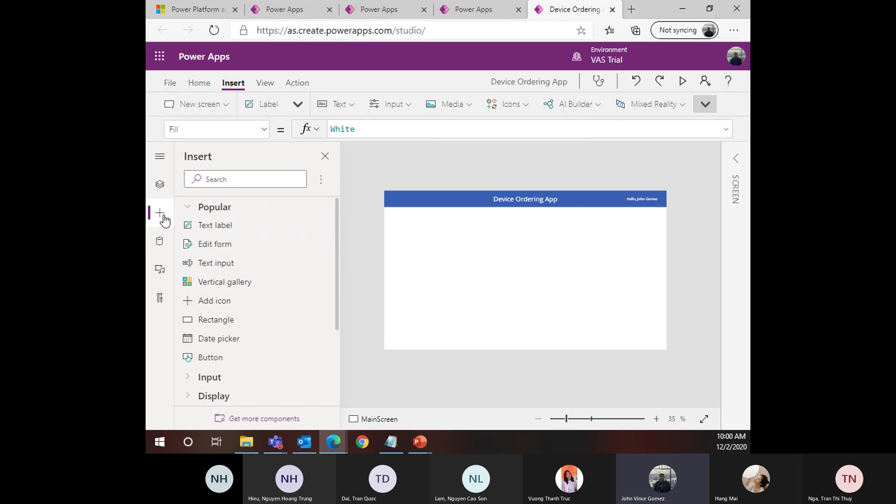
scroll(215, 290, "down", 3)
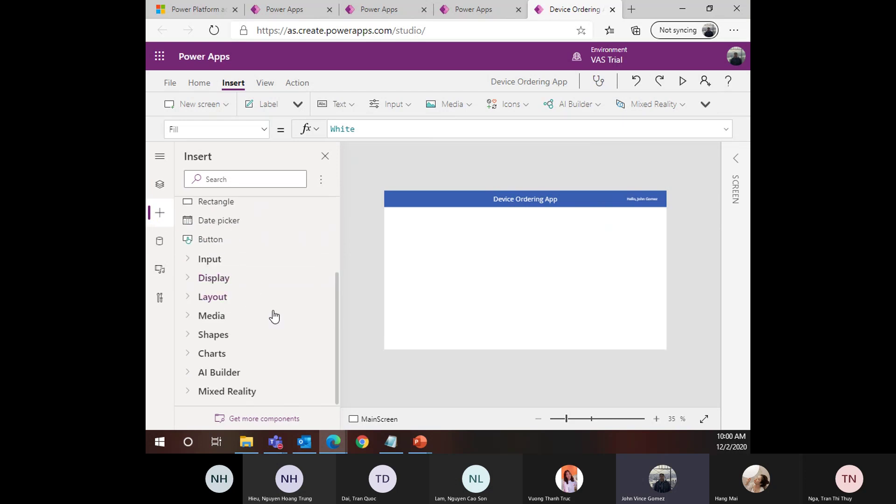
scroll(228, 295, "up", 1)
scroll(229, 295, "up", 1)
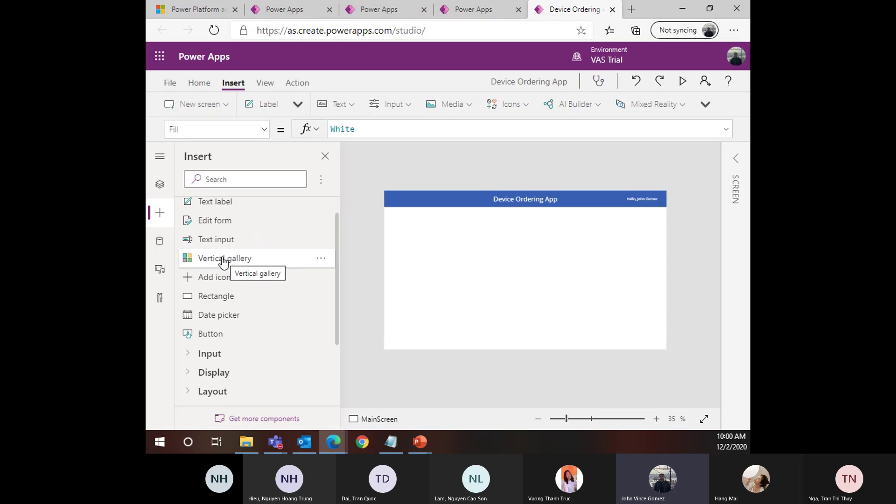
scroll(259, 264, "up", 1)
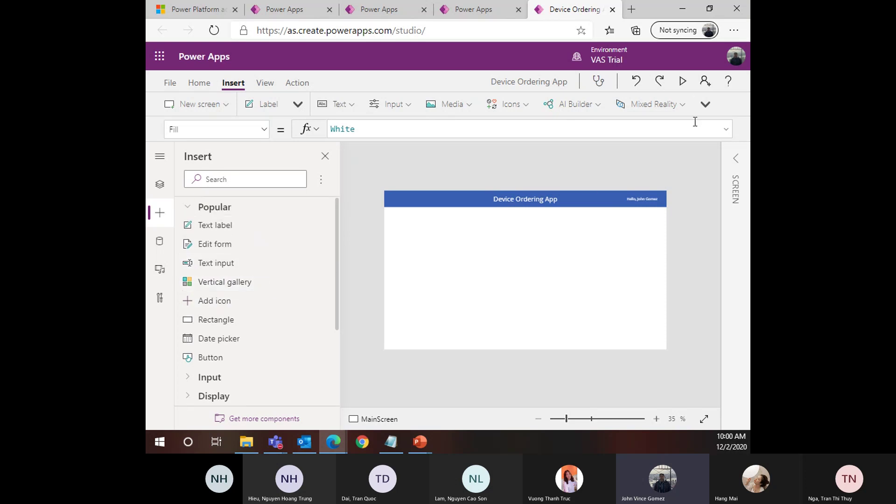
Insert a horizontal gallery with images on MainScreen
left_click(707, 106)
left_click(709, 131)
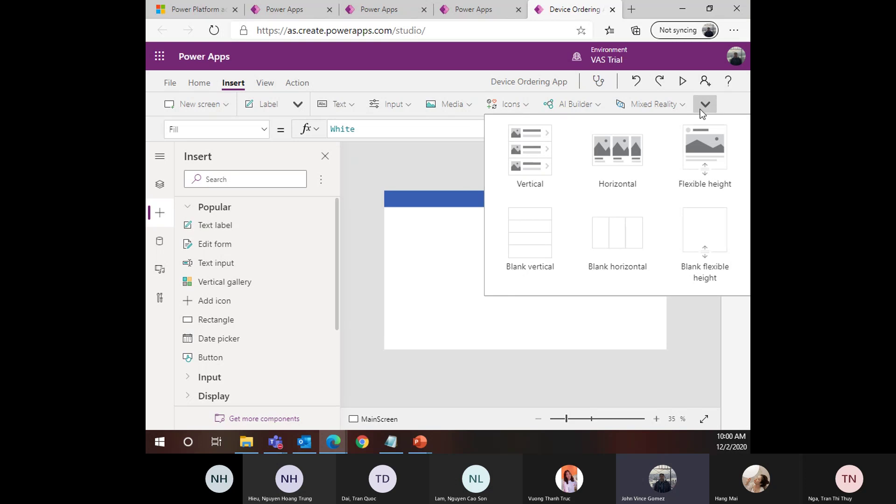
left_click(712, 105)
left_click(713, 104)
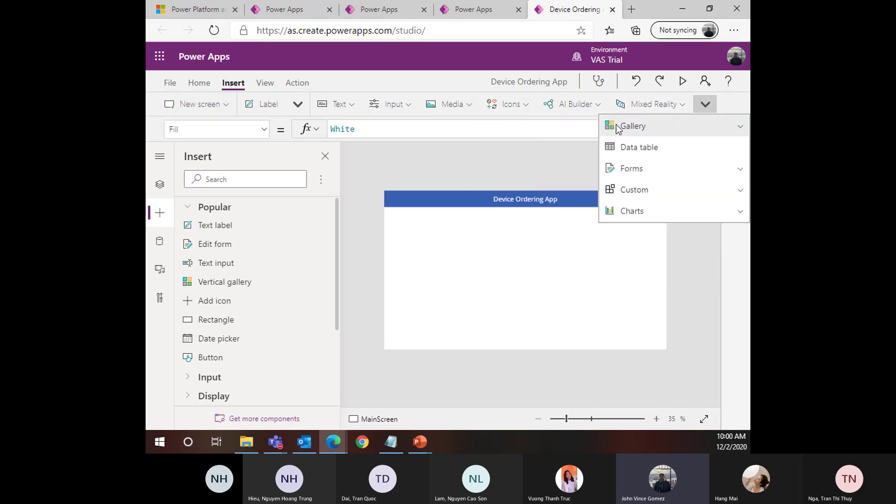
left_click(693, 125)
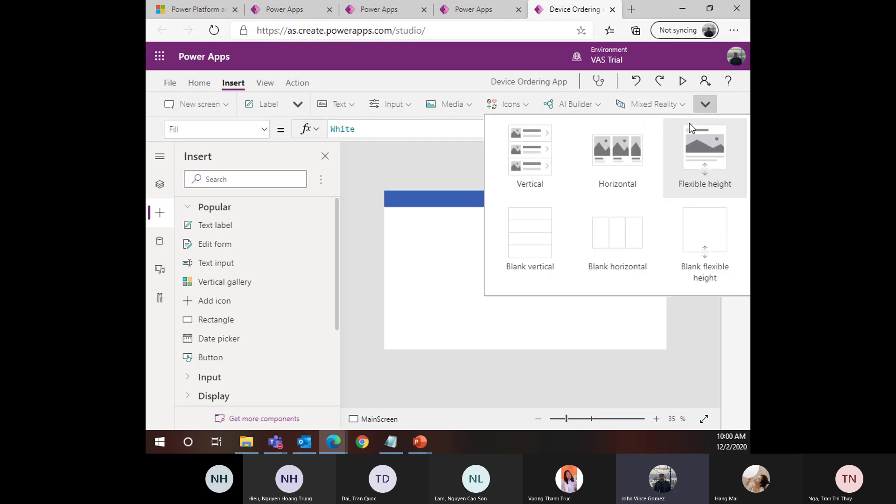
left_click(626, 161)
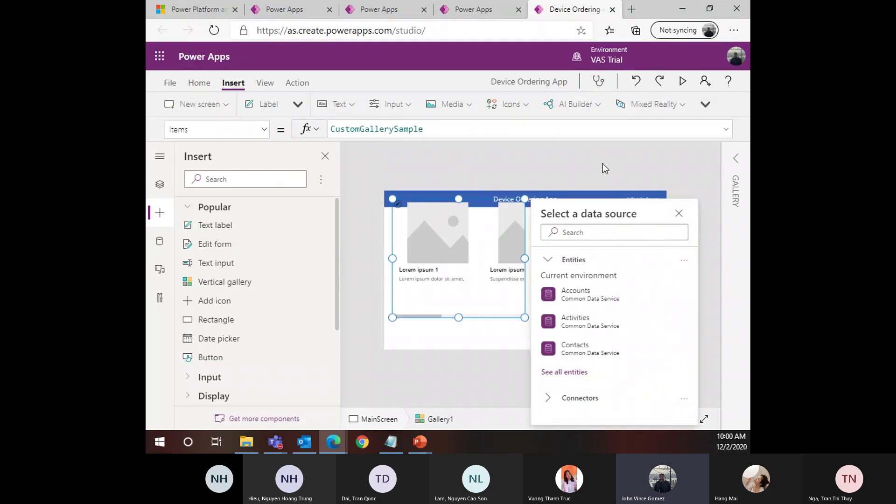
Select the horizontal gallery on MainScreen and search its available data sources for "share"
left_click(484, 200)
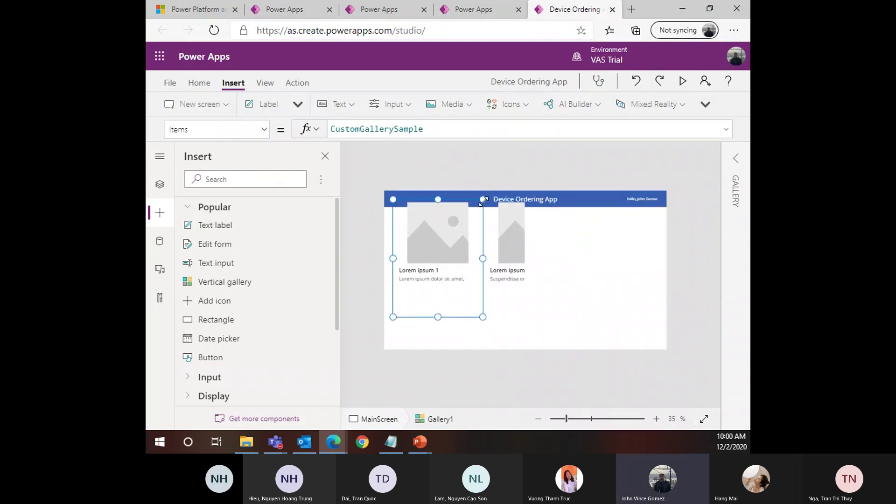
left_click(523, 310)
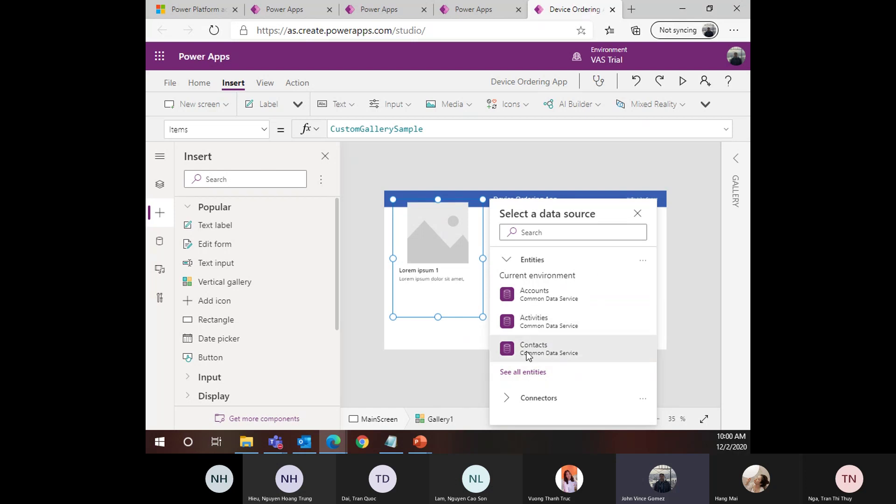
mouse_move(528, 358)
left_click(552, 232)
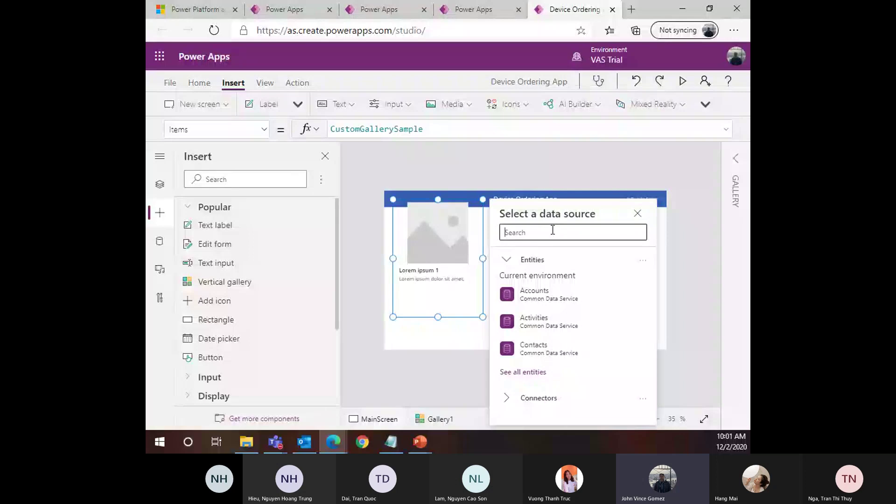
type("share[p")
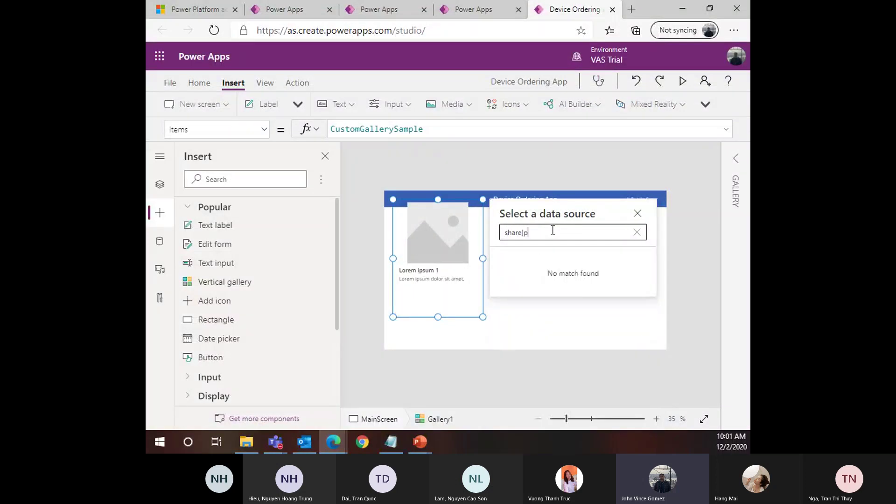
key("BackSpace")
key("BackSpace")
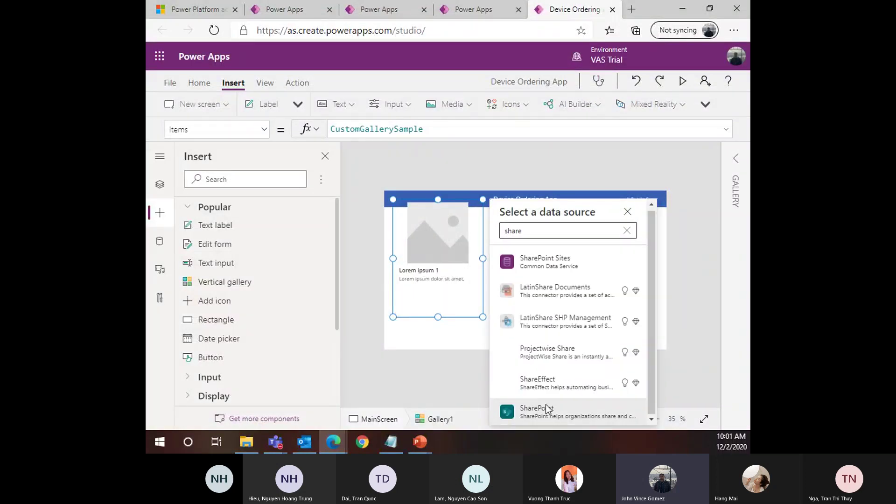
mouse_move(550, 402)
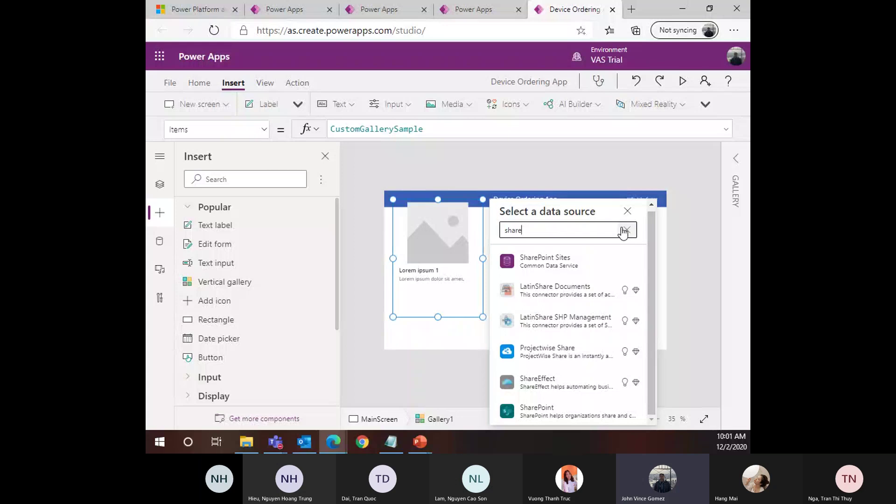
left_click_drag(607, 230, 507, 230)
type("excel")
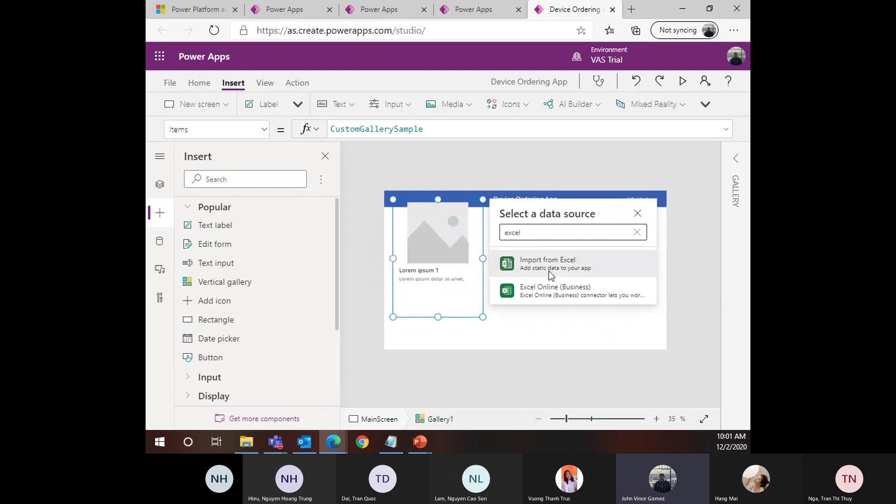
left_click(565, 265)
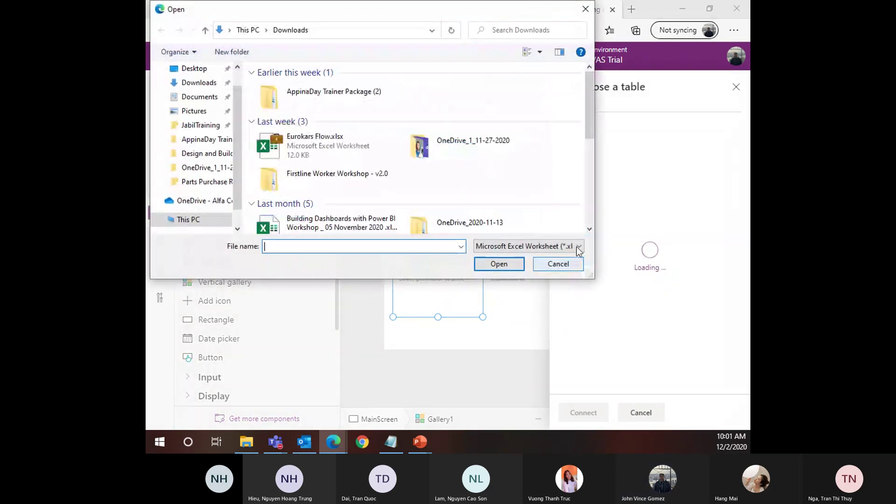
left_click(200, 84)
scroll(354, 181, "down", 10)
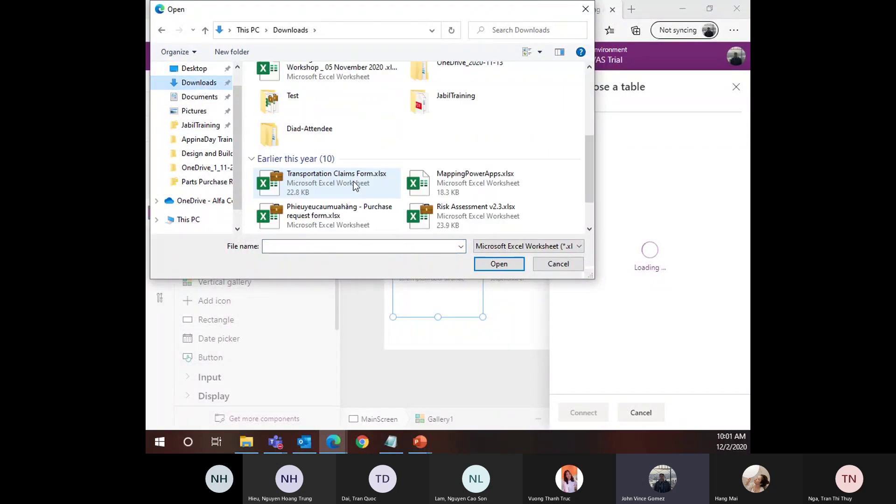
left_click(545, 265)
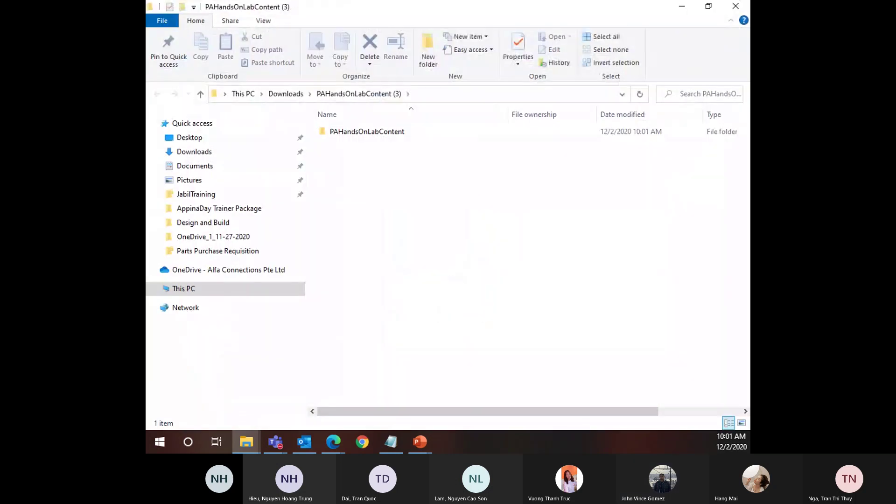
Return to the app, reselect the gallery, search its data sources for "excel" and choose Import from Excel
left_click_drag(567, 13, 146, 91)
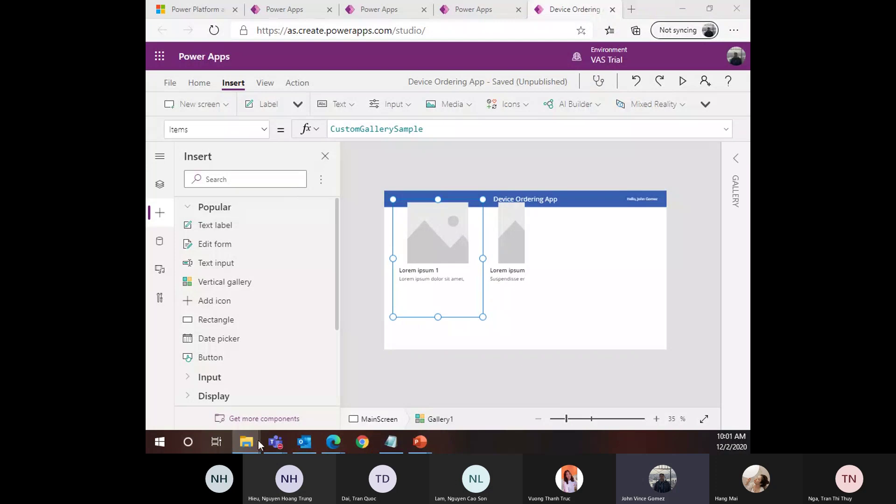
left_click(471, 301)
left_click(430, 237)
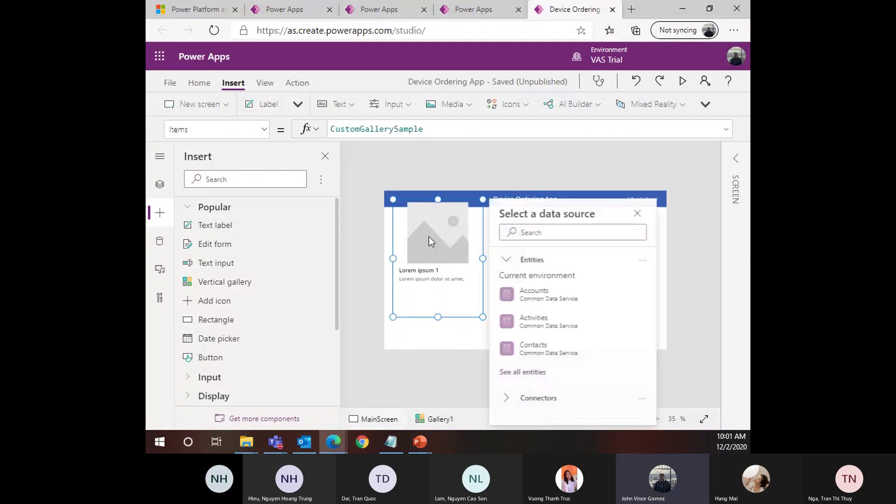
left_click(568, 232)
type("exc")
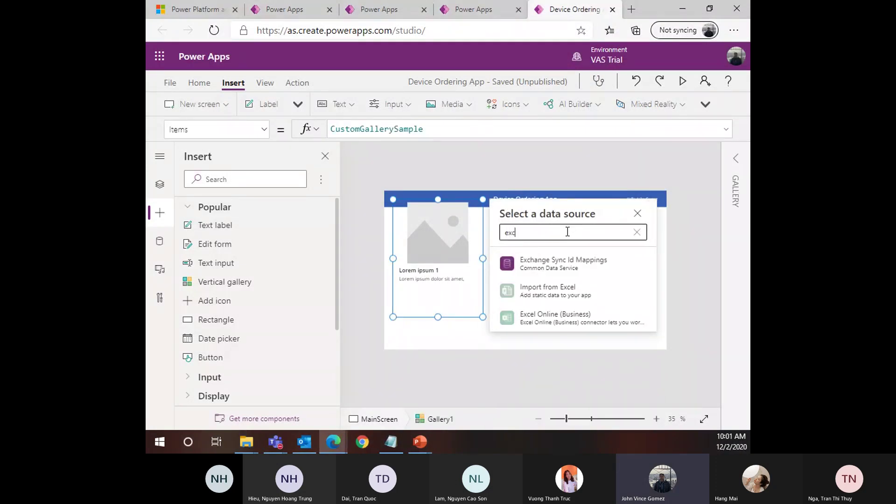
type("el")
left_click(552, 264)
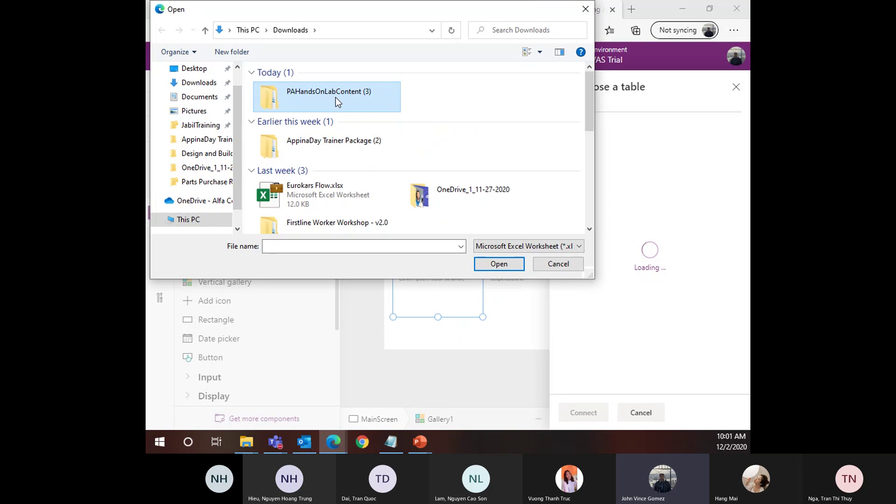
Load Device-Order-Data.xlsx from the PAHandsOnLabContent folder inside PAHandsOnLabContent (3) in Downloads
double_click(320, 92)
double_click(304, 88)
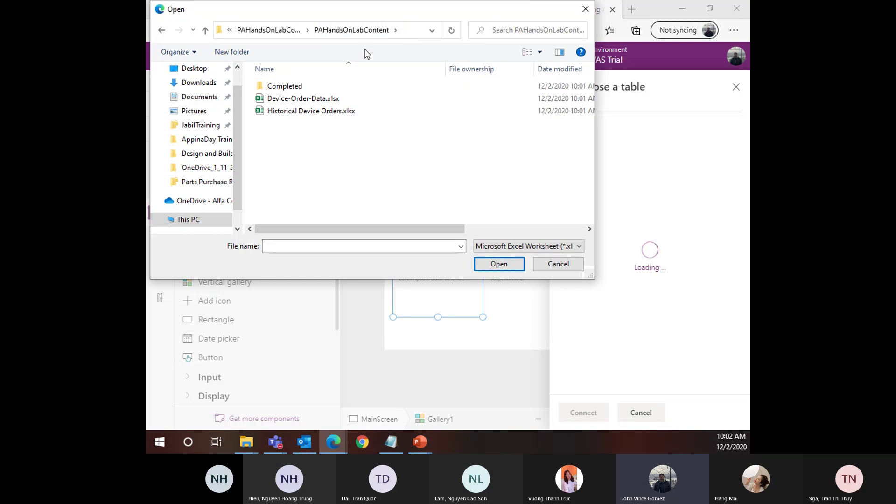
left_click(299, 99)
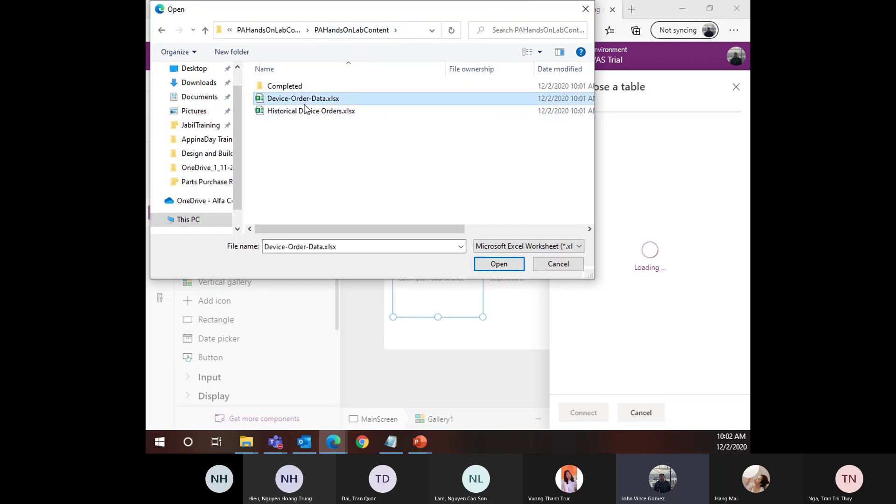
left_click(495, 265)
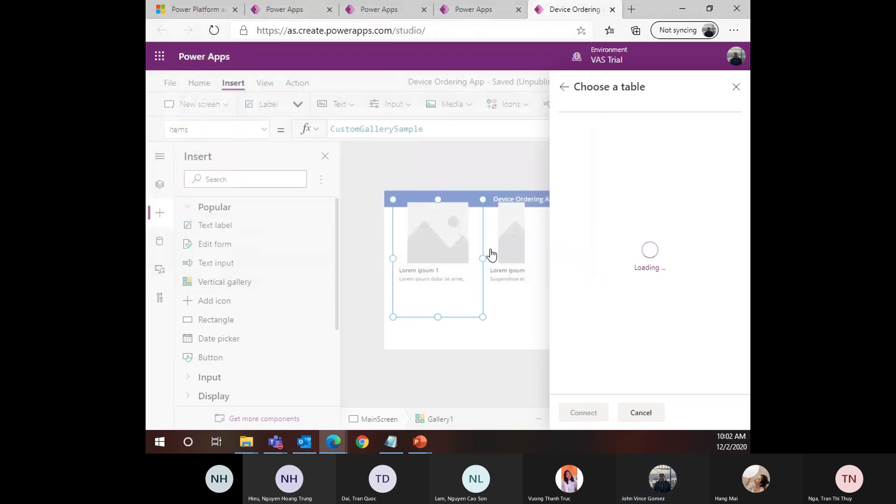
Connect the Devices and Manufacturers tables from the workbook to the app
left_click(594, 147)
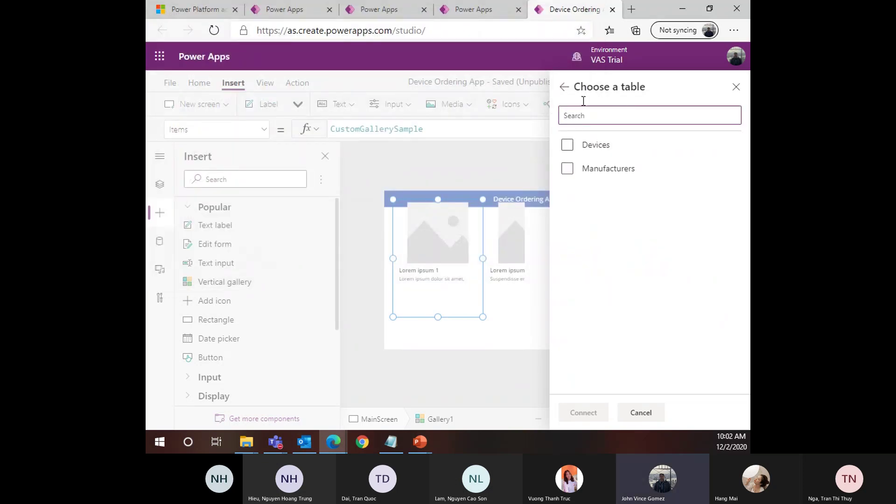
left_click(596, 150)
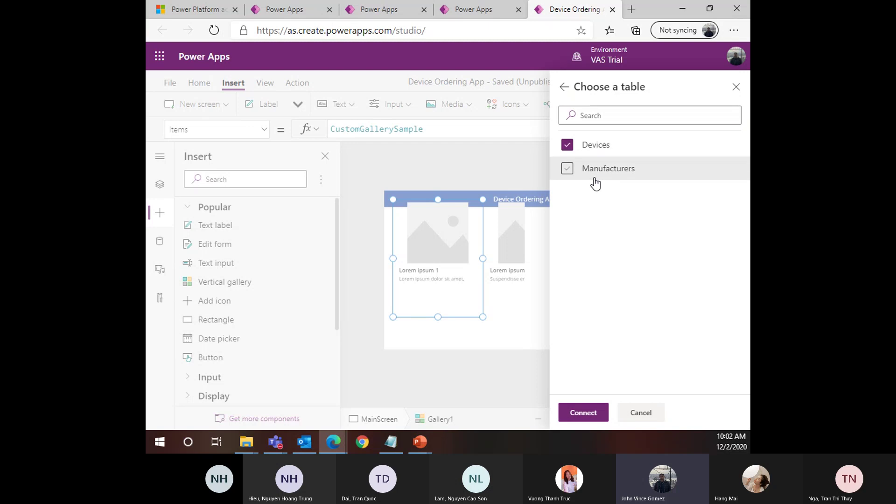
left_click(605, 170)
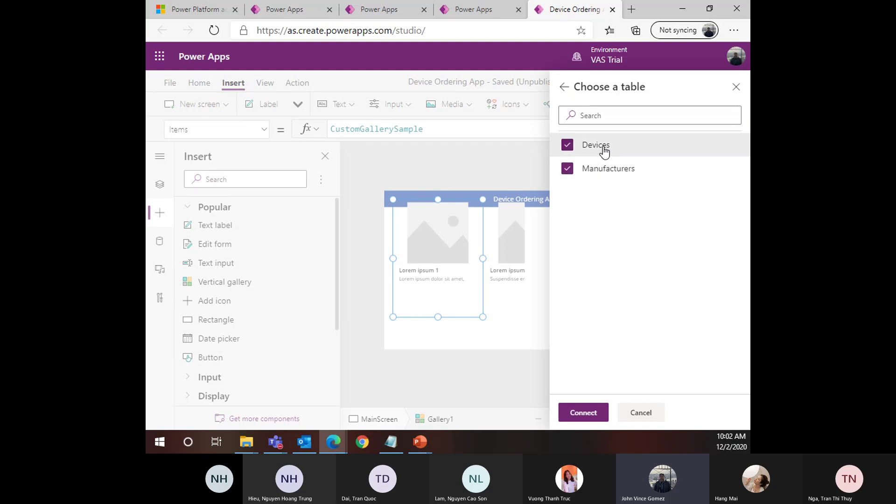
left_click(590, 420)
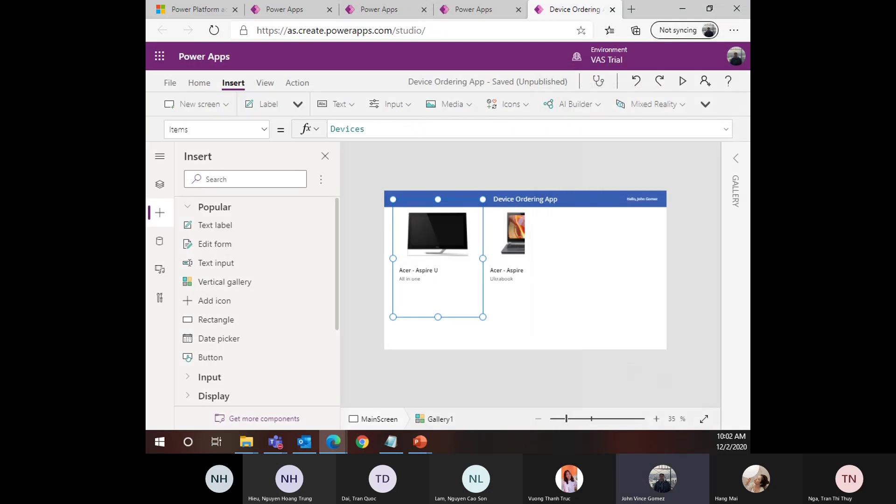
Switch to Excel with Device-Order-Data.xlsx and examine the sheets, rows and columns of the Devices table
key("super+e")
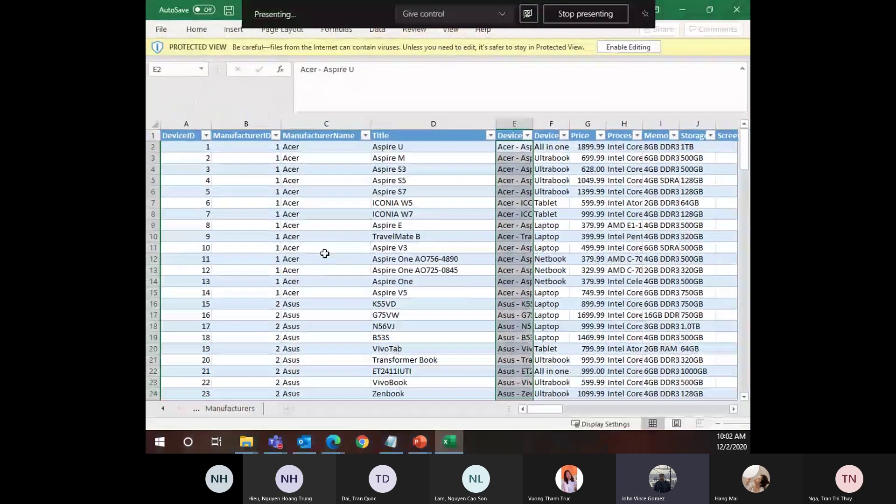
scroll(325, 253, "down", 4)
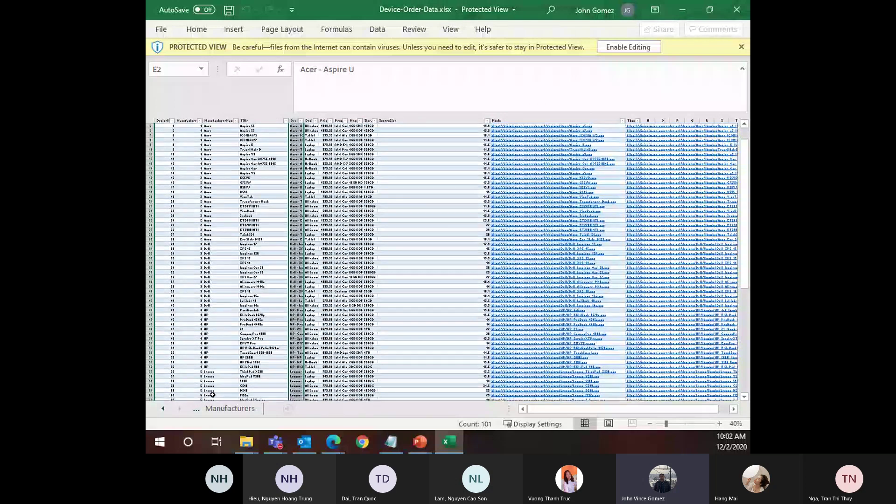
left_click(231, 409)
left_click(196, 411)
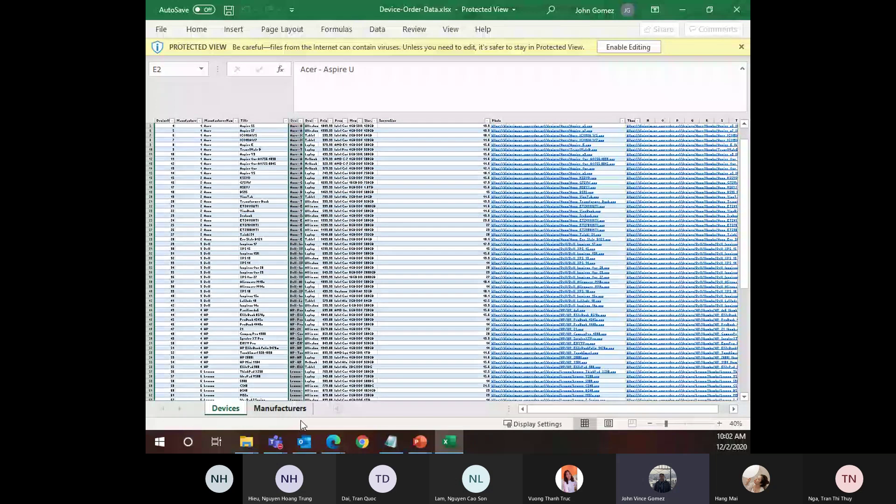
left_click(341, 277)
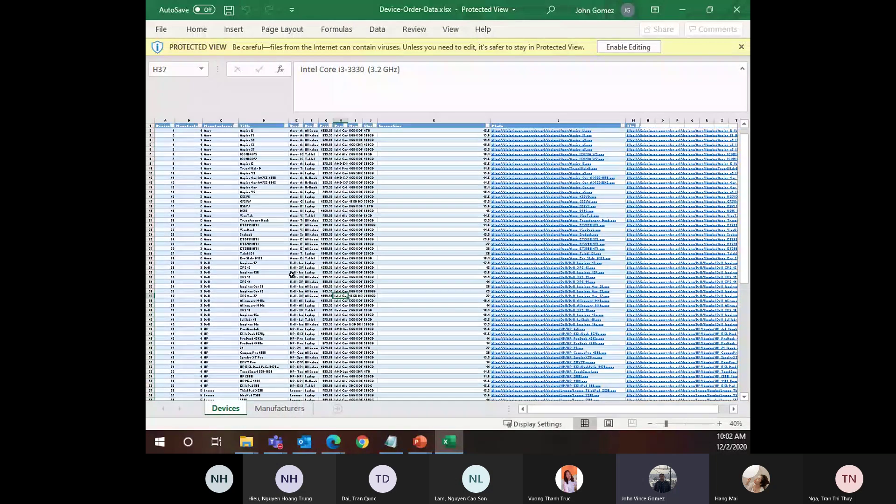
scroll(308, 268, "up", 6)
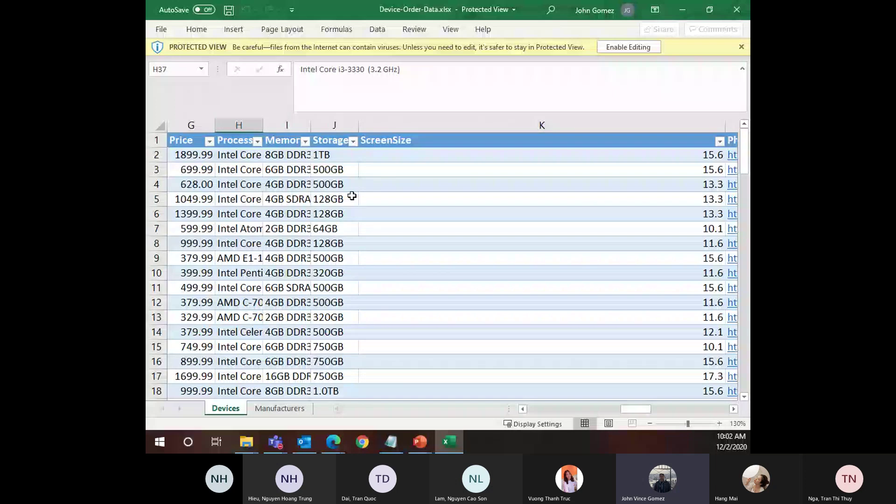
left_click_drag(618, 409, 533, 409)
scroll(382, 300, "down", 3)
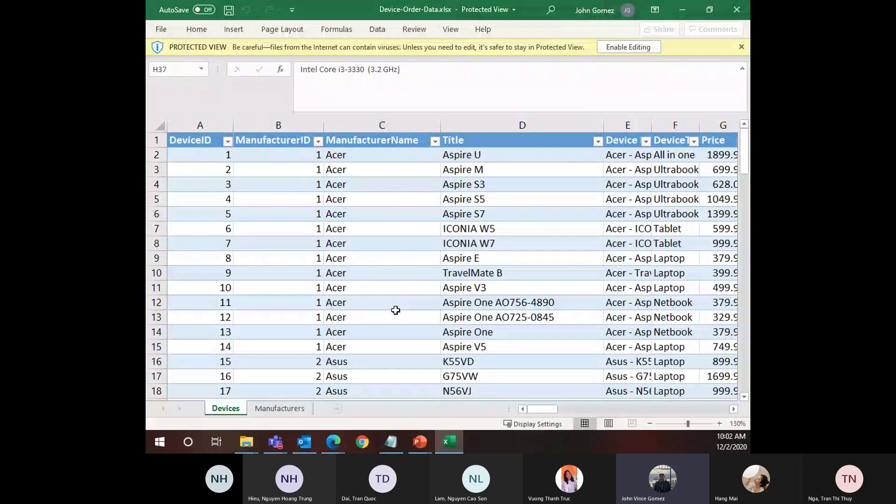
scroll(382, 299, "down", 1)
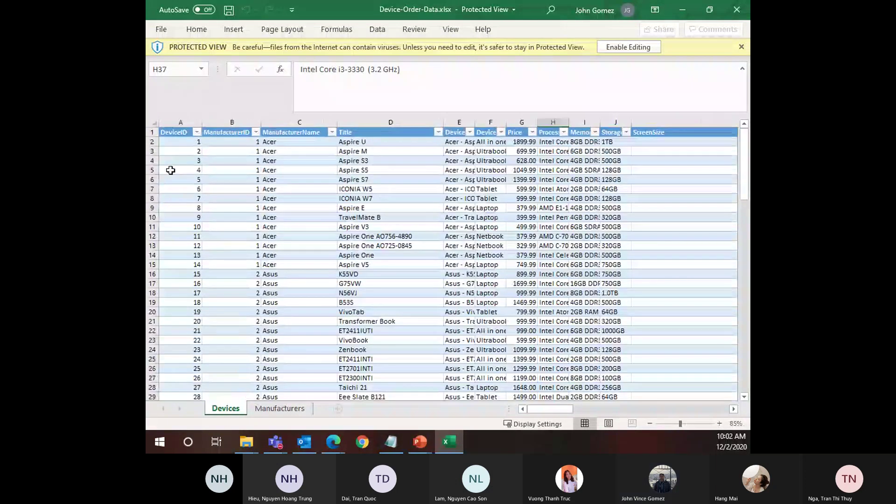
Review the columns of the Devices sheet, view the Manufacturers sheet, and close the Device-Order-Data.xlsx workbook
left_click_drag(186, 171, 522, 340)
left_click(557, 368)
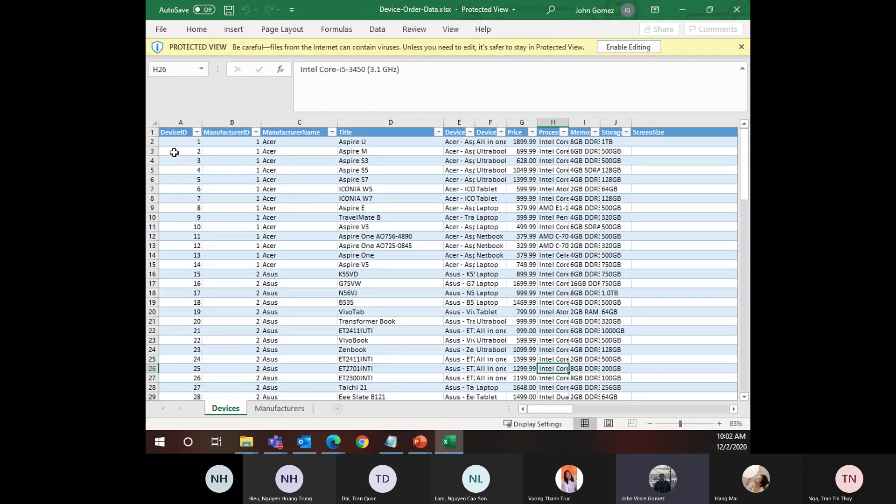
left_click_drag(172, 134, 619, 377)
left_click(663, 265)
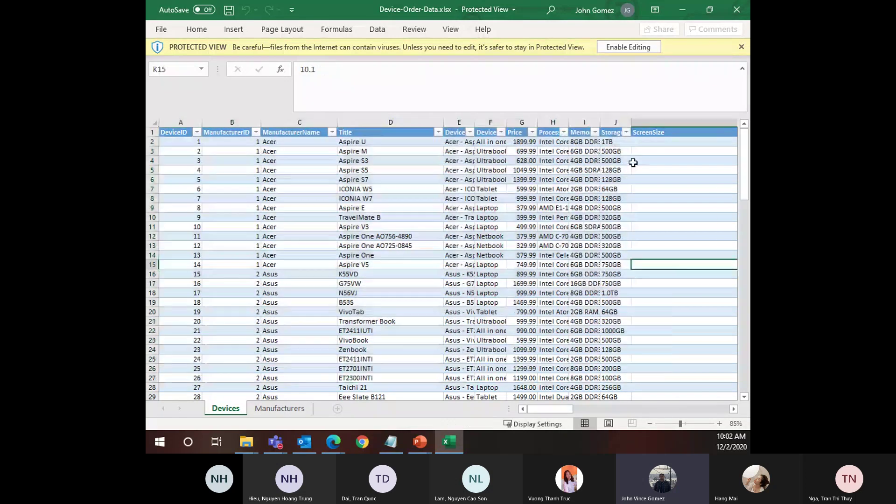
left_click(280, 409)
left_click(738, 10)
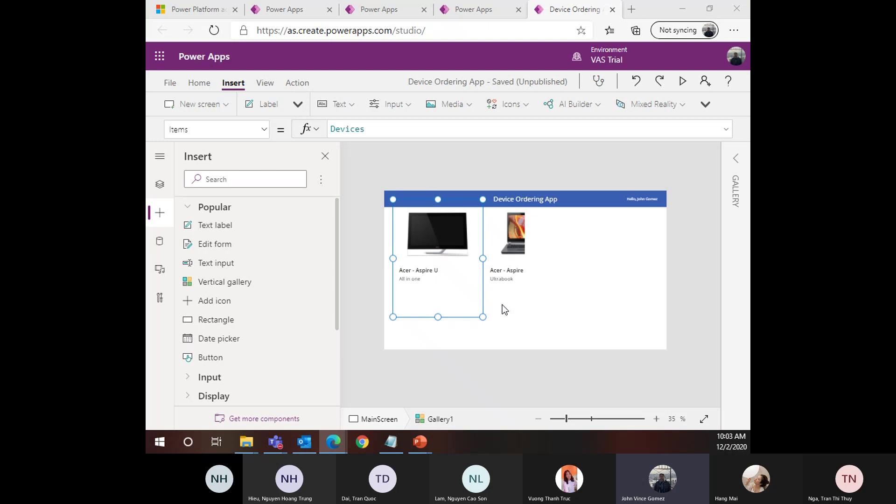
Move the device gallery to about X 640, Y 64 on the app screen and view the available gallery layouts
left_click_drag(510, 307, 620, 306)
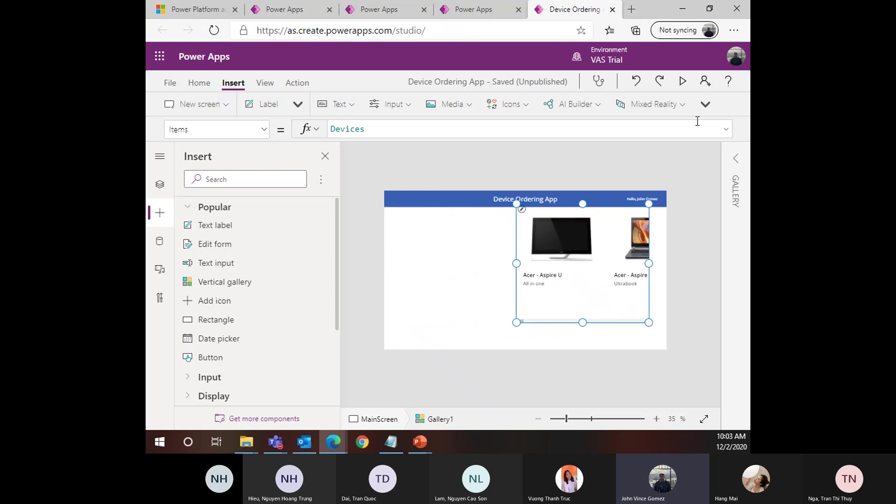
left_click(706, 104)
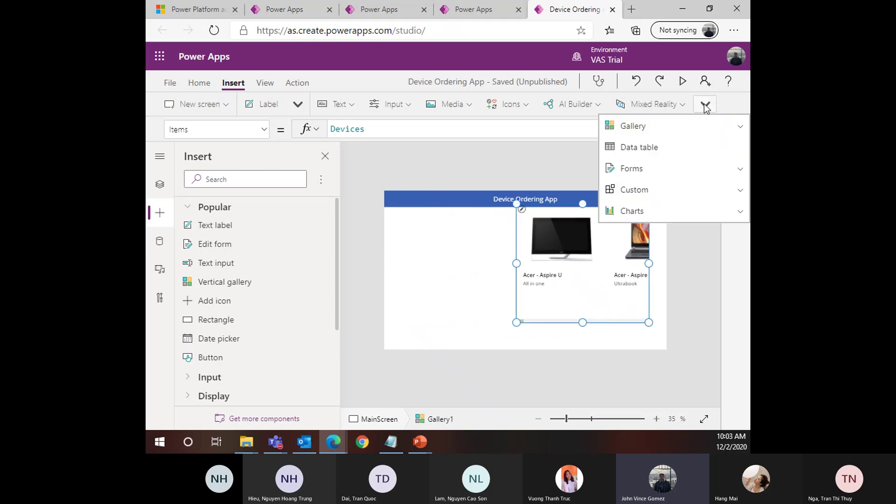
left_click(634, 131)
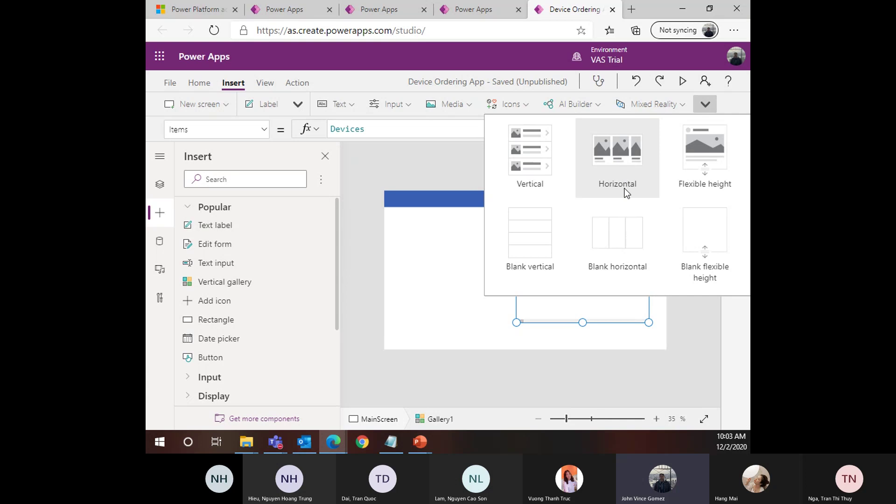
left_click(597, 192)
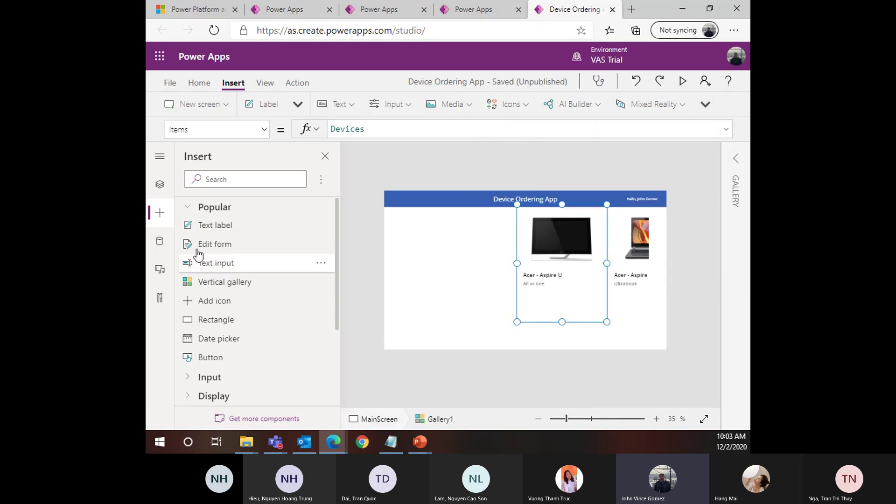
Try the Import from Excel data source for Gallery1 with Device-Order-Data.xlsx, and cancel the import
left_click(160, 184)
left_click(242, 264)
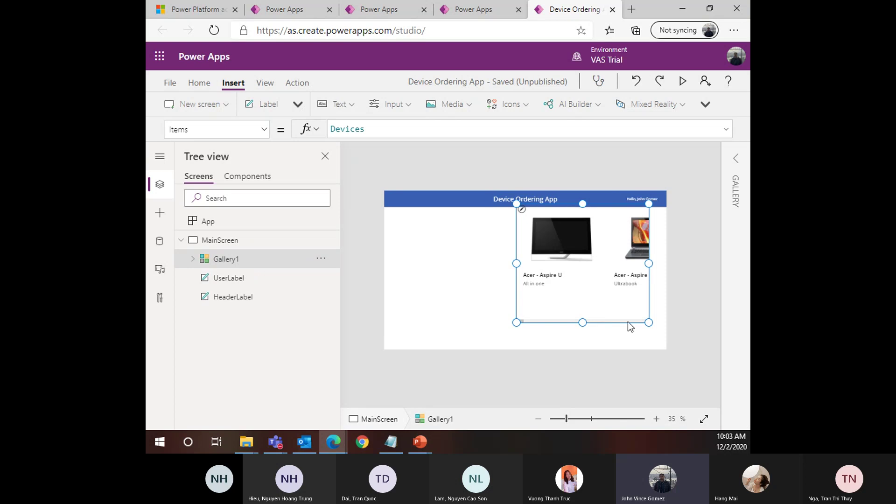
left_click(736, 158)
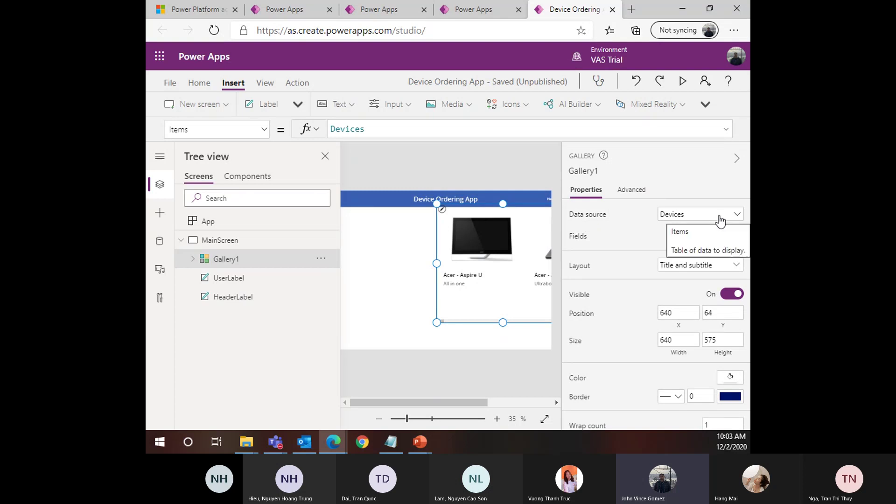
left_click(735, 216)
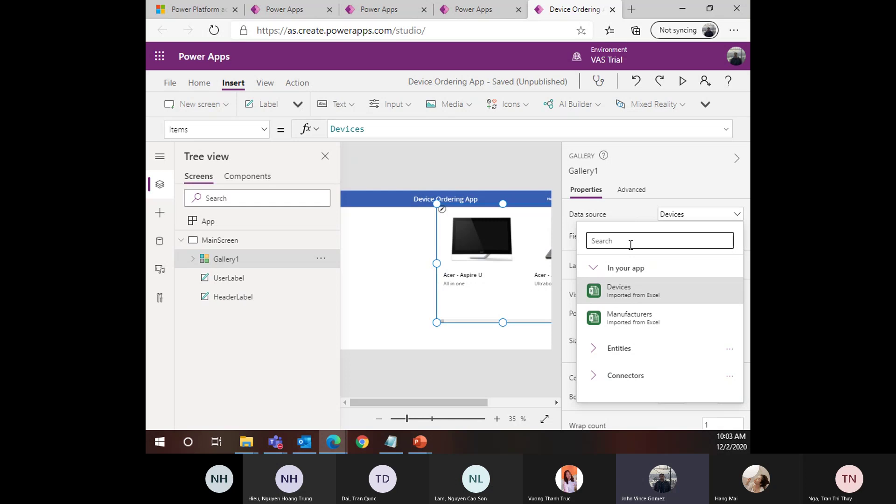
type("excel")
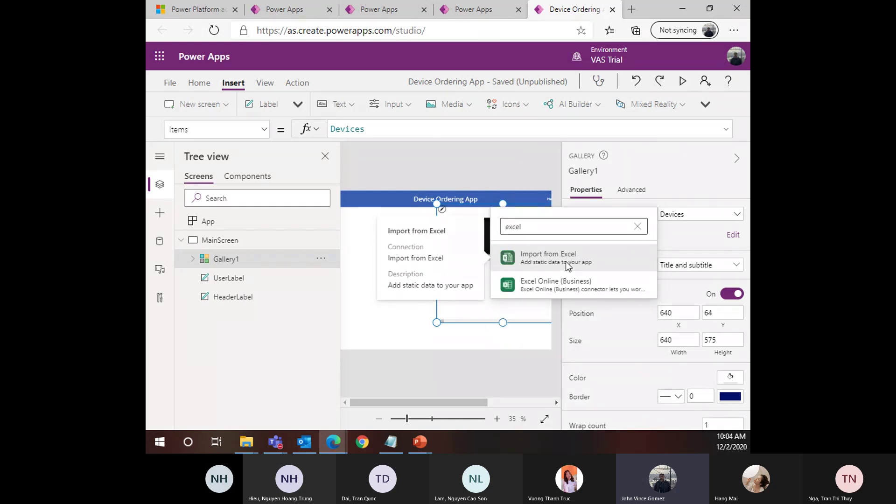
left_click(570, 264)
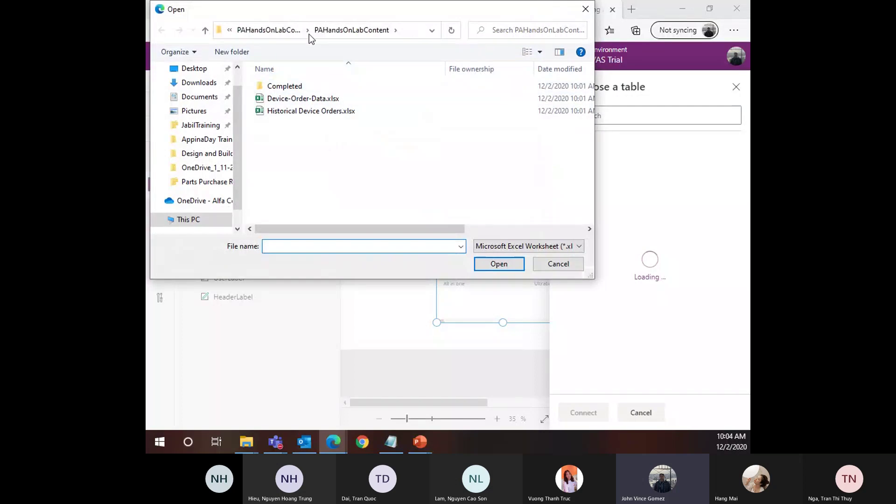
left_click(326, 98)
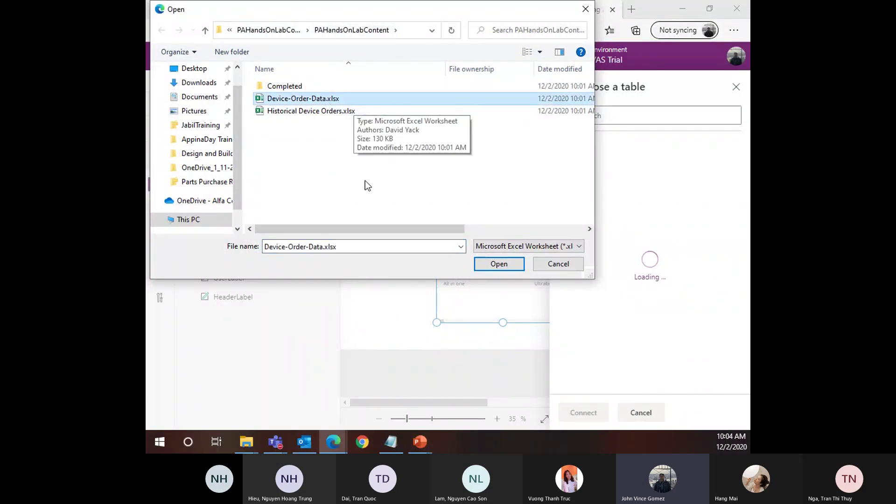
left_click(560, 264)
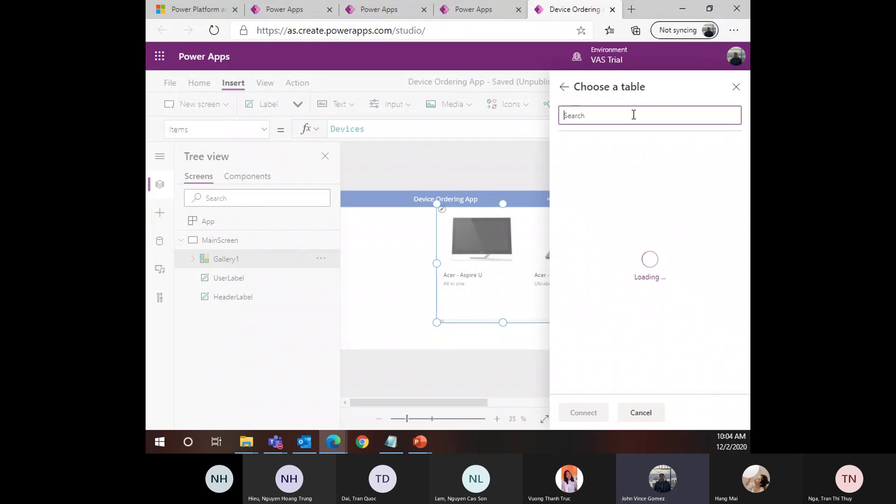
left_click(737, 93)
left_click(685, 215)
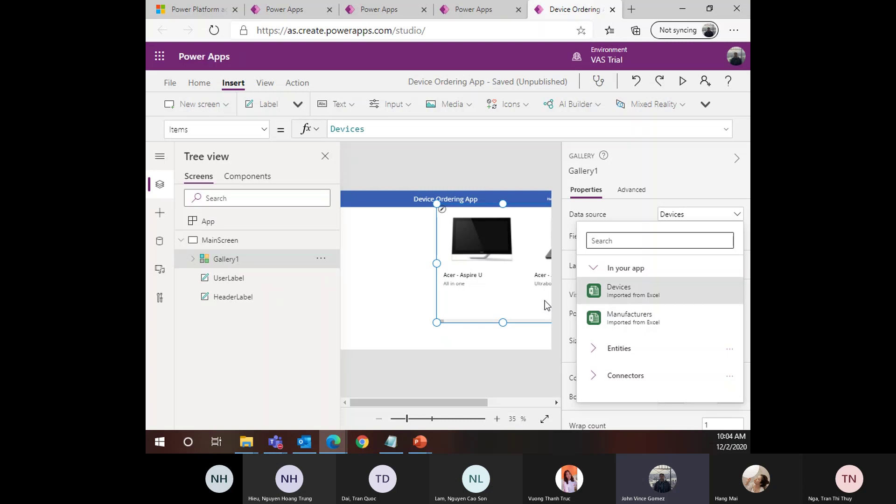
left_click(488, 340)
Move Gallery1 to about X 311, Y 80 and widen it to about 1055, up to the app screen's edge
left_click(522, 318)
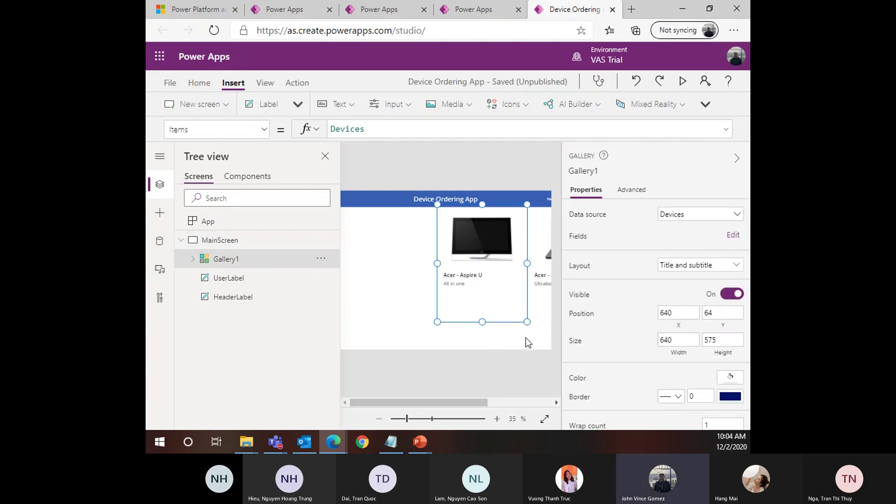
left_click(525, 337)
left_click(523, 316)
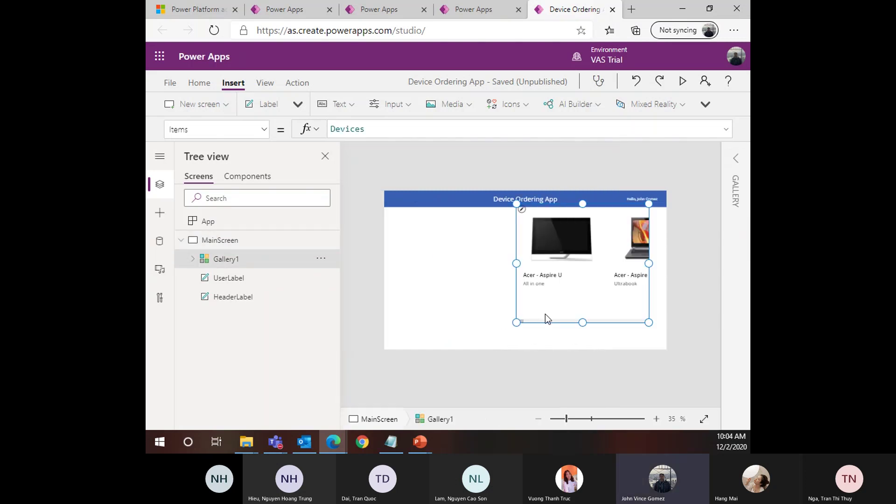
left_click_drag(532, 323, 464, 326)
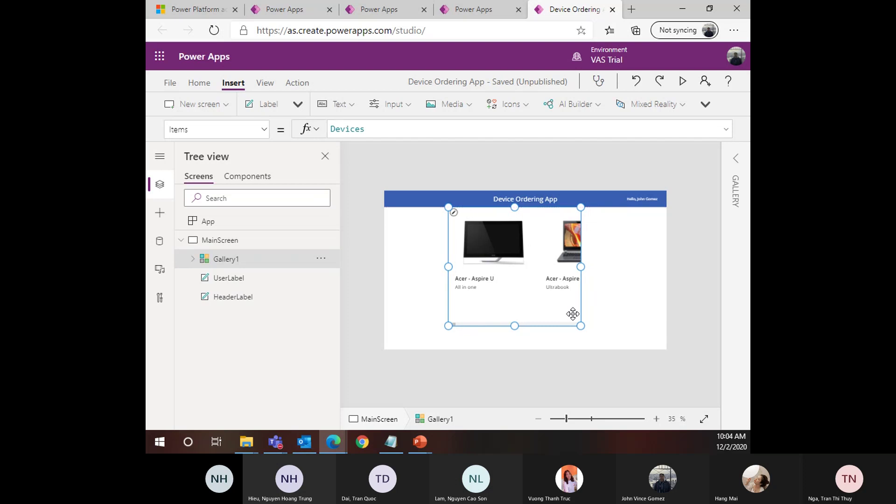
left_click_drag(583, 267, 702, 270)
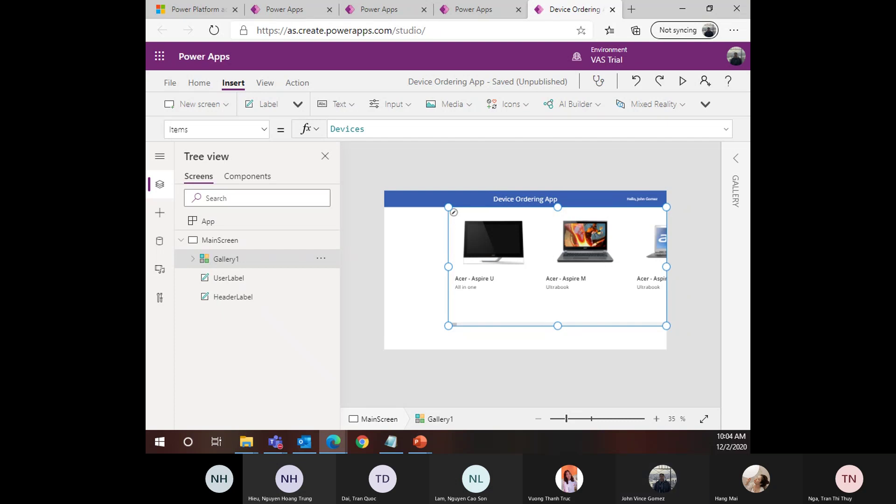
Rename Gallery1 as DeviceGallery
right_click(239, 266)
left_click(277, 333)
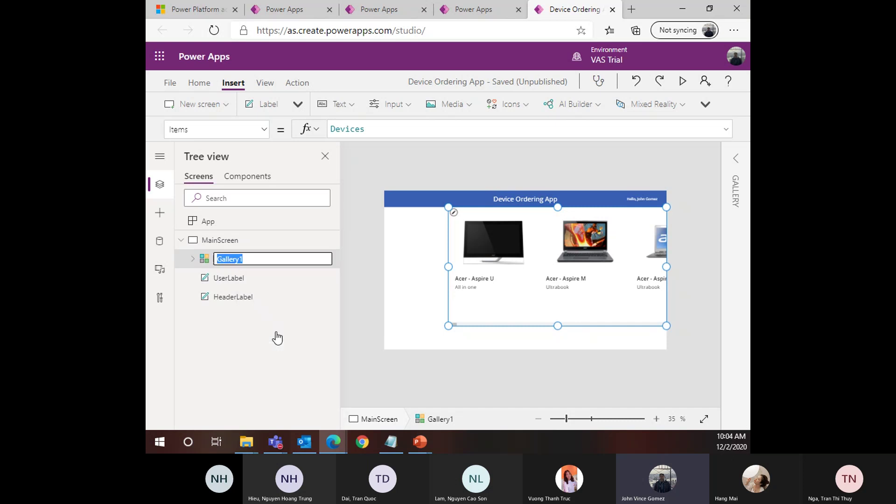
type("DeviceGallery")
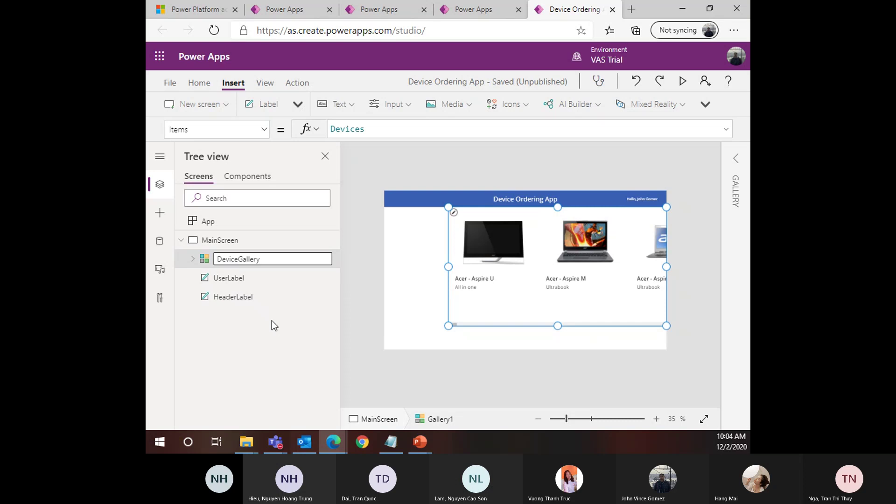
key("Return")
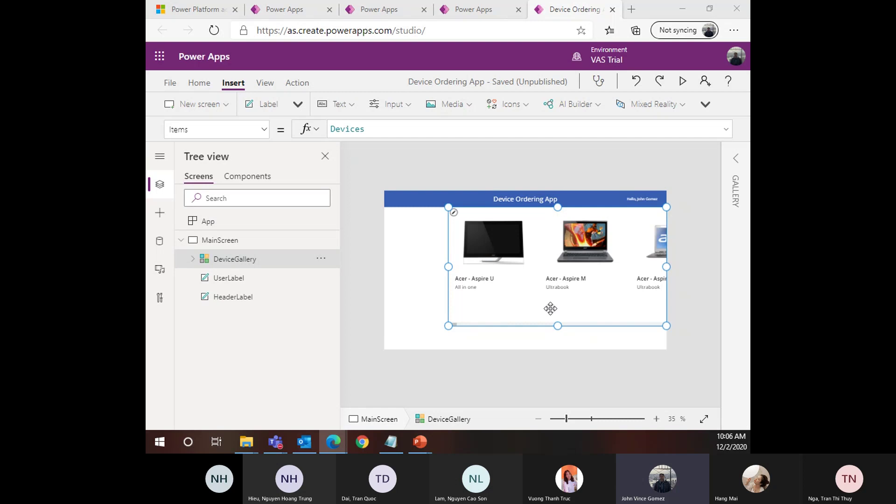
Compare selecting the whole DeviceGallery with selecting only its first item template
left_click(245, 263)
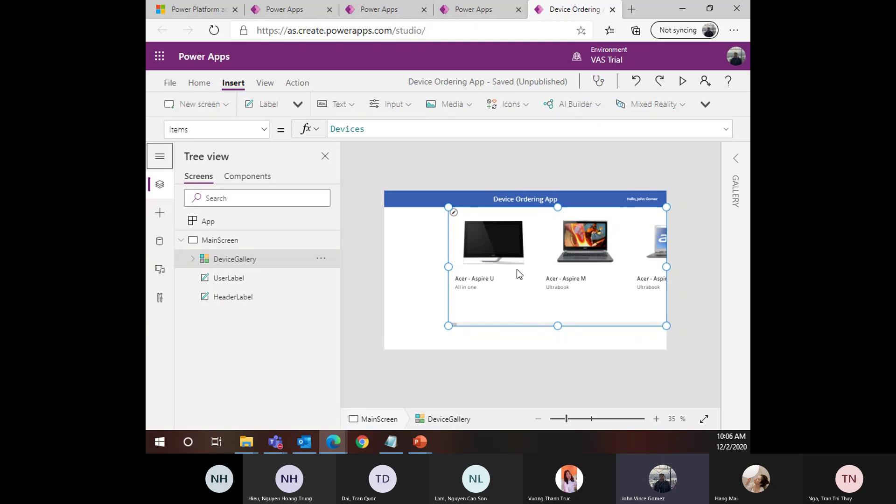
left_click(503, 314)
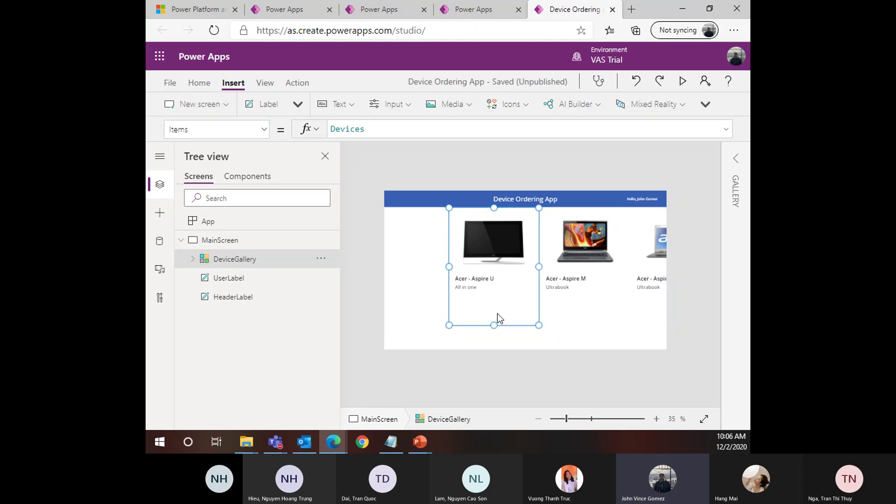
left_click(250, 265)
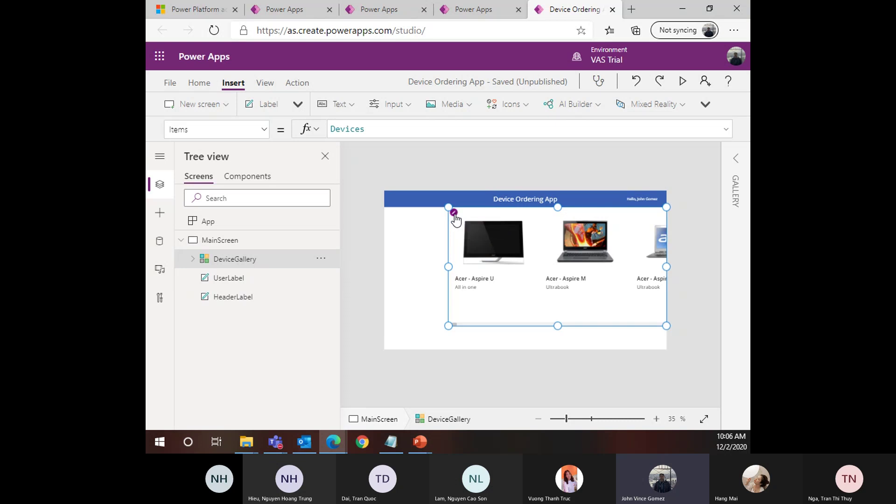
left_click(454, 214)
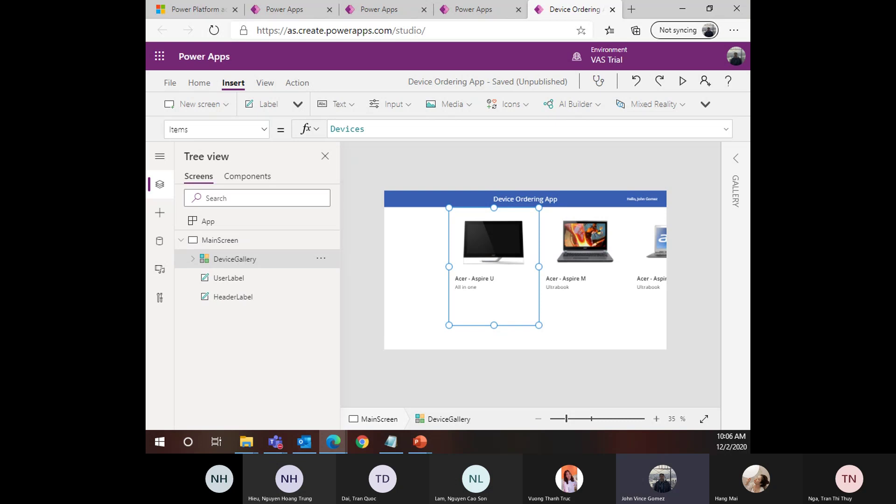
left_click(577, 305)
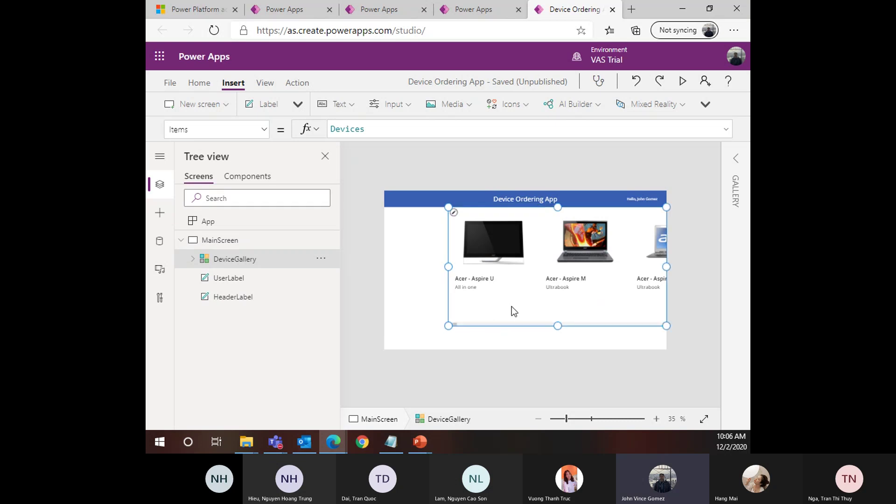
left_click(502, 310)
Position the whole DeviceGallery at X 300 and Y 80
left_click(606, 314)
left_click(738, 159)
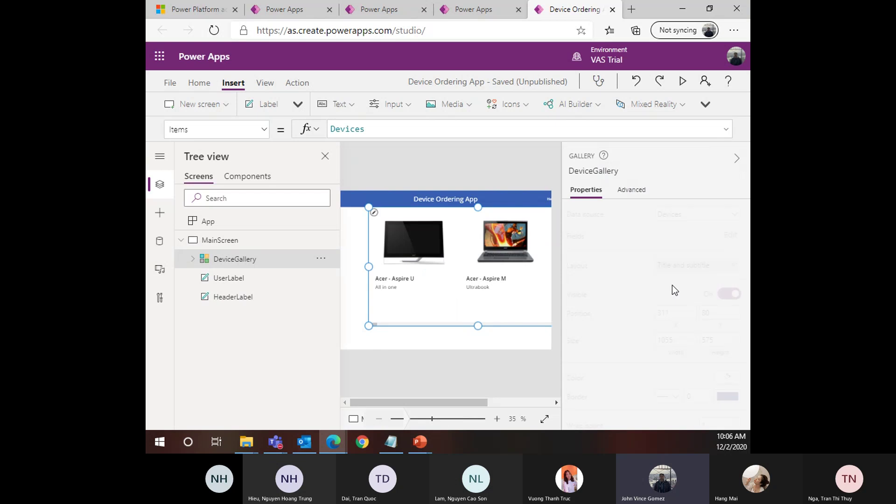
left_click(659, 314)
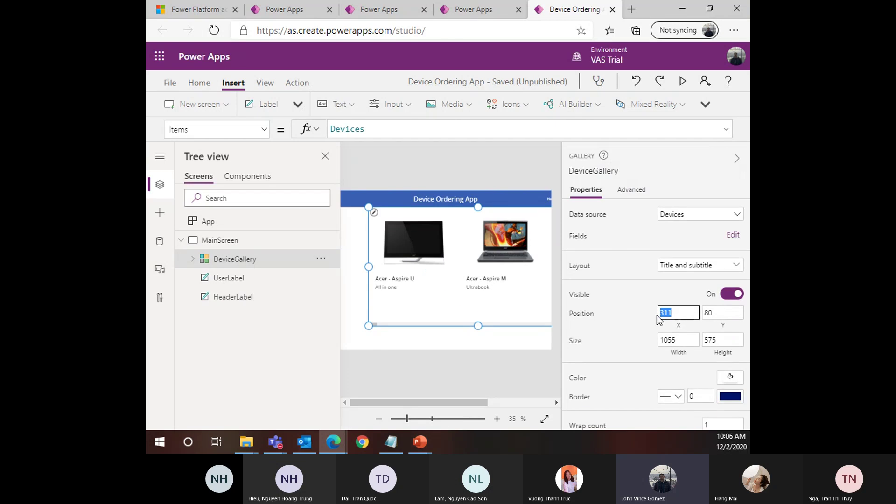
key("Tab")
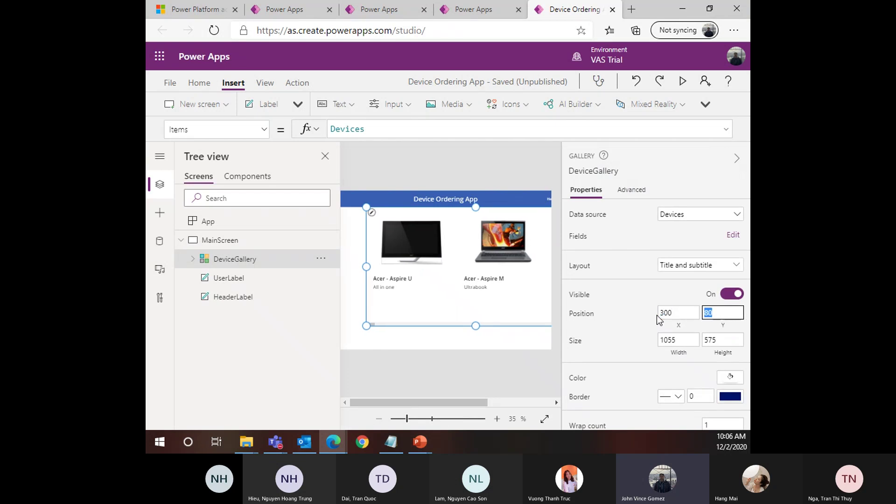
type("80")
Set the width of DeviceGallery to 1066 and its height to 623, and deselect it
left_click(690, 343)
type("1")
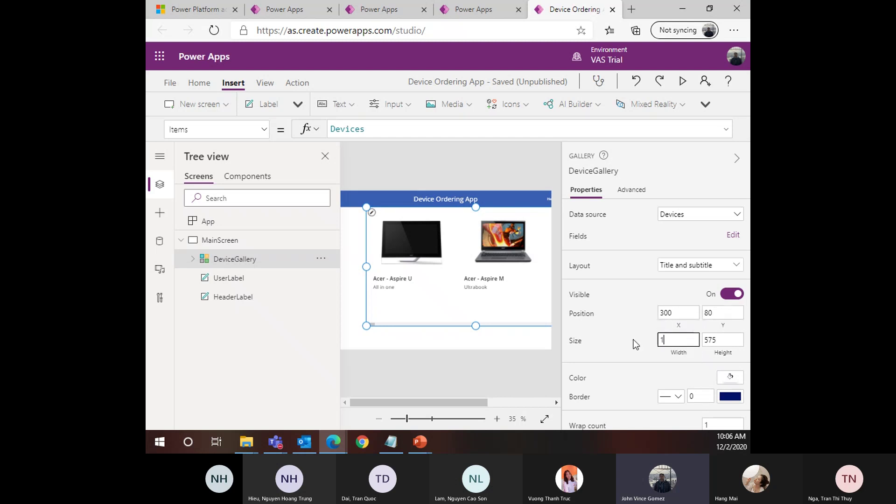
type("066")
key("Tab")
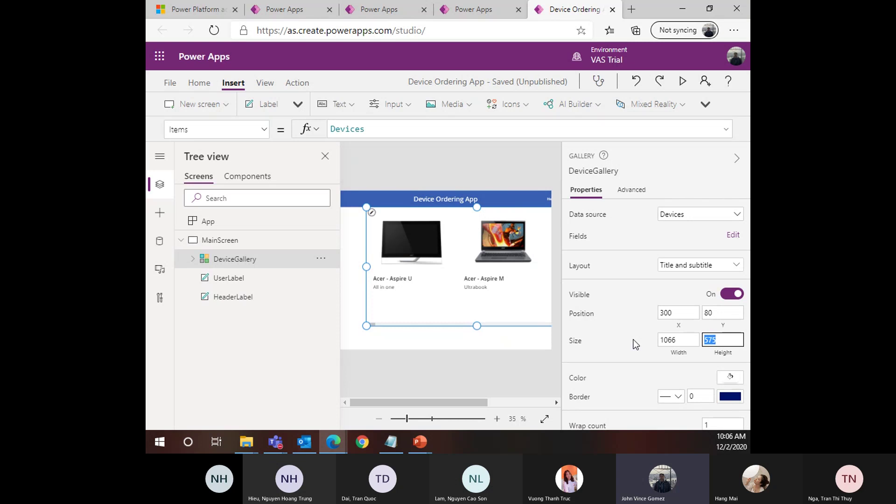
type("623")
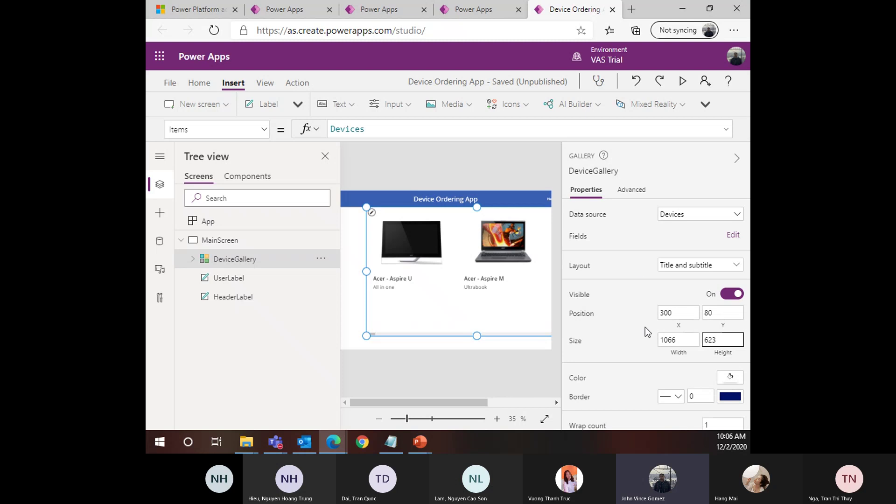
left_click(683, 313)
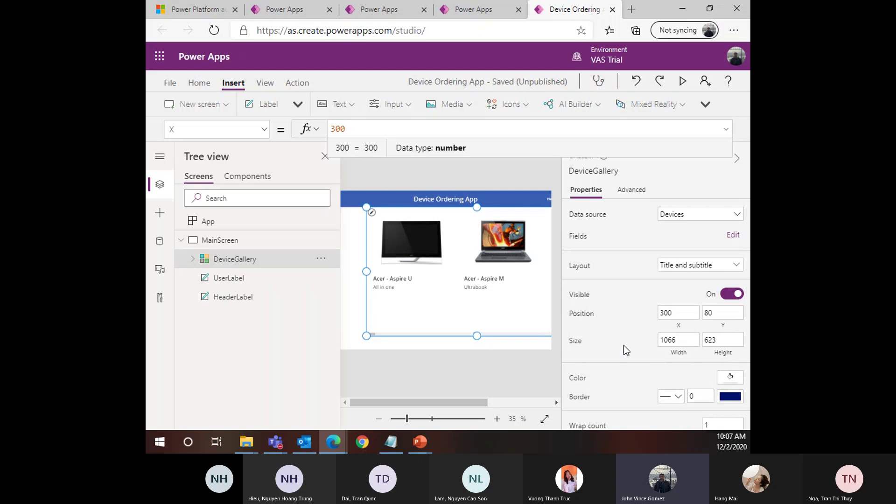
left_click(496, 362)
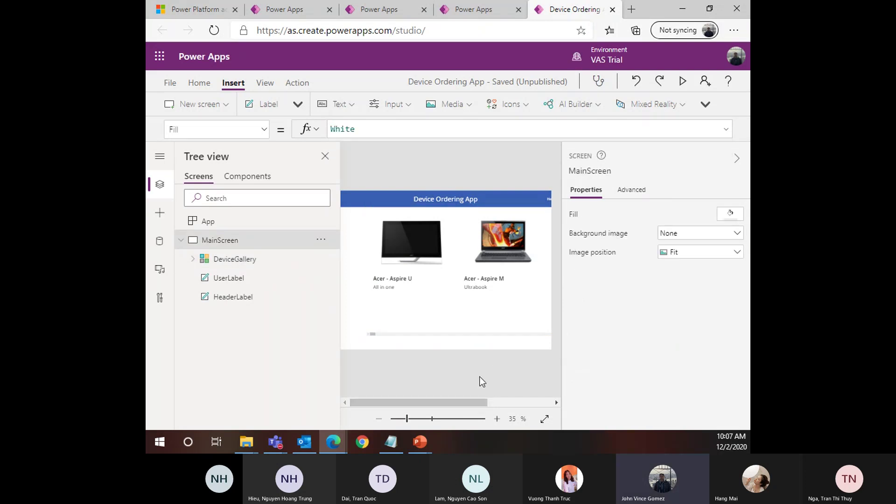
Narrow the first item template of DeviceGallery so that four devices fit side by side, and deselect the gallery
scroll(480, 377, "down", 2)
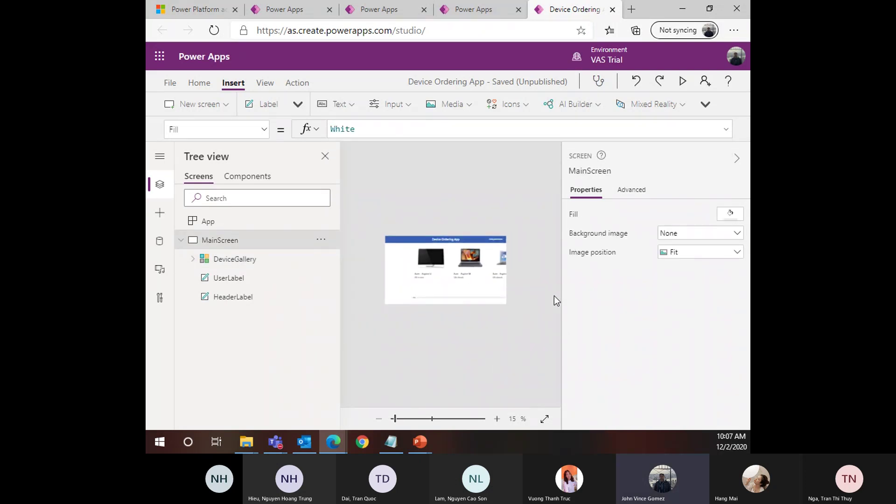
scroll(456, 302, "up", 2)
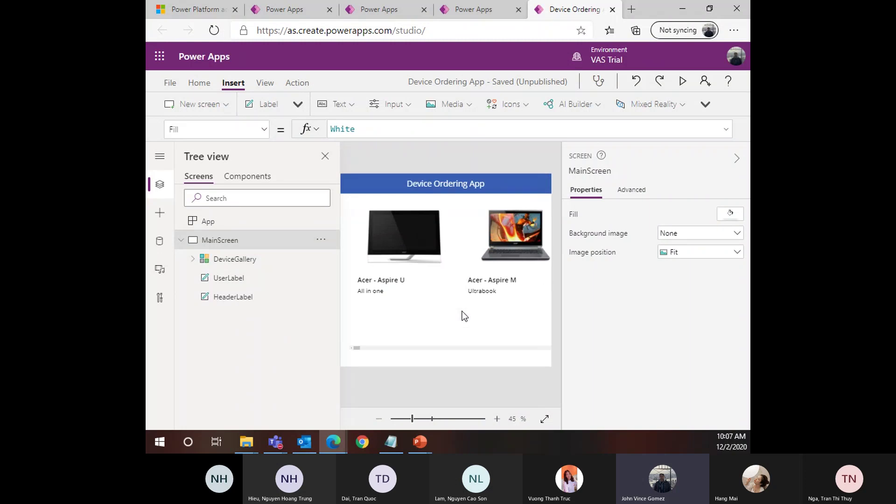
scroll(454, 302, "down", 2)
scroll(456, 307, "up", 1)
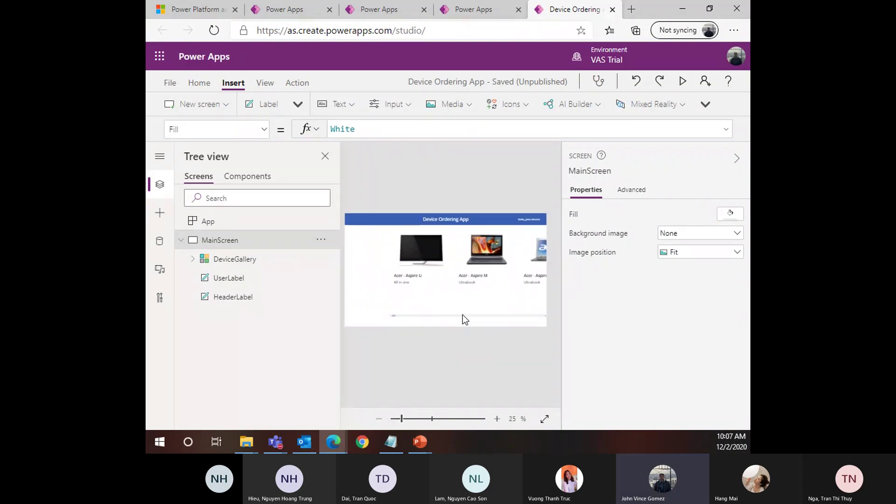
left_click(239, 259)
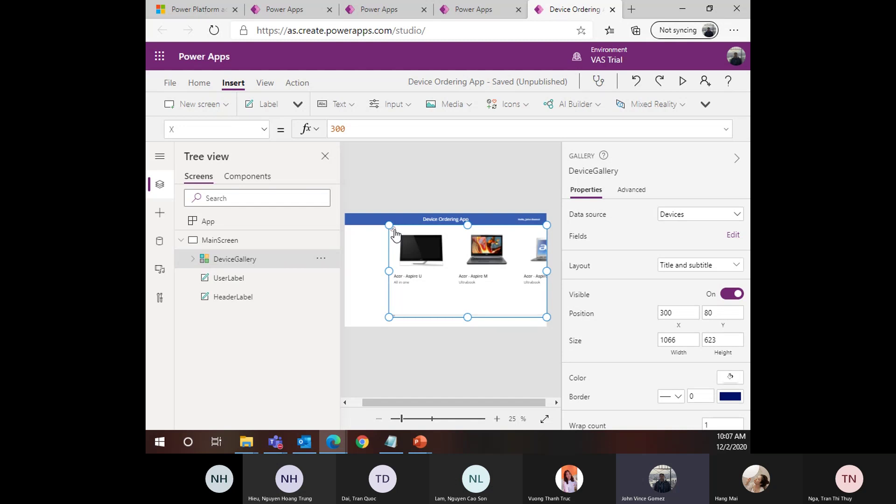
left_click(394, 229)
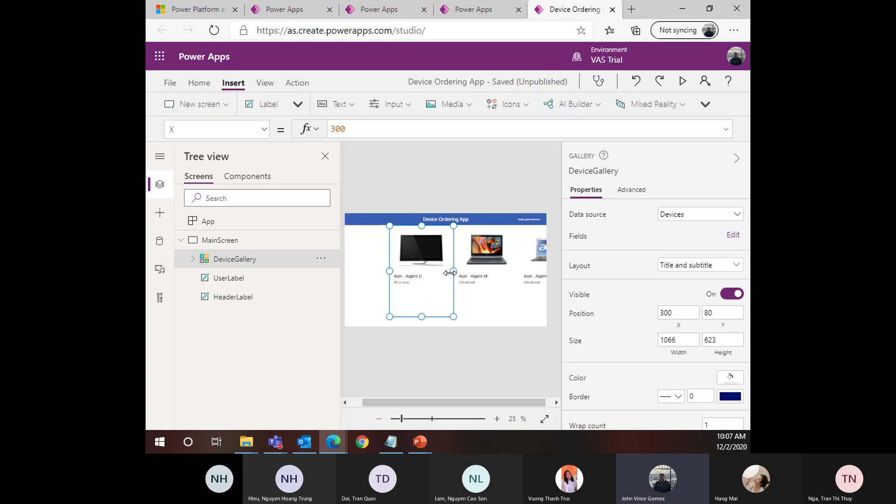
left_click_drag(450, 273, 428, 273)
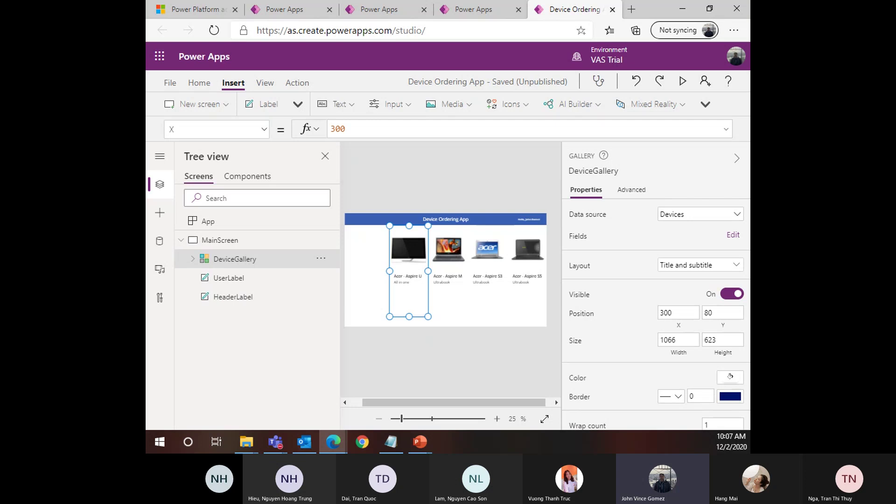
left_click(459, 186)
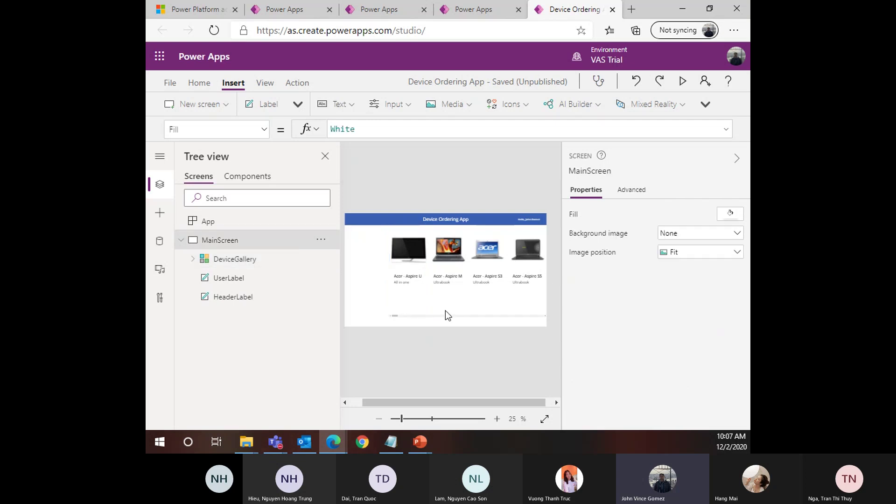
left_click(445, 310)
left_click(475, 326)
left_click(474, 268)
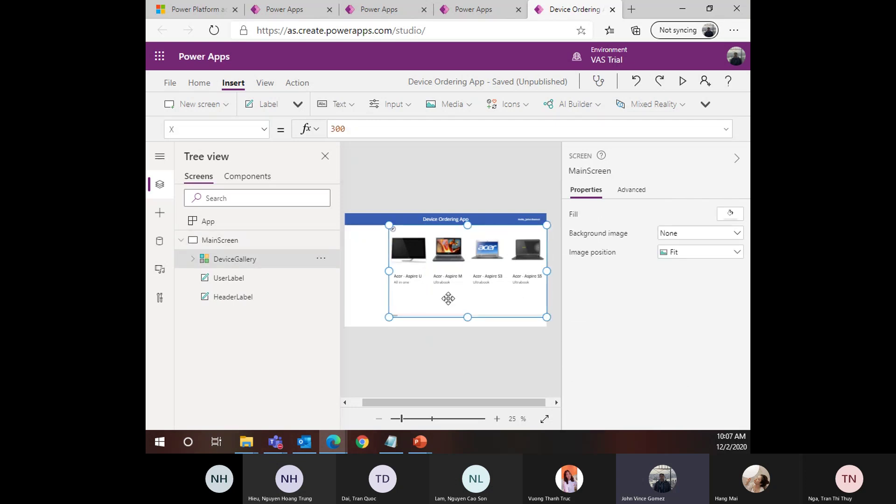
left_click(404, 321)
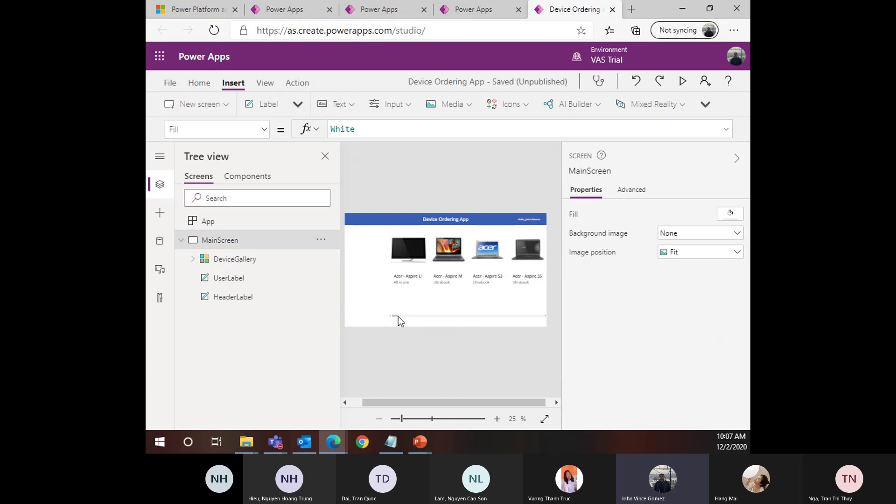
mouse_move(395, 317)
left_mouse_down()
mouse_move(464, 318)
mouse_move(389, 320)
left_mouse_up()
Insert a vertical gallery on MainScreen
left_click(704, 105)
left_click(726, 126)
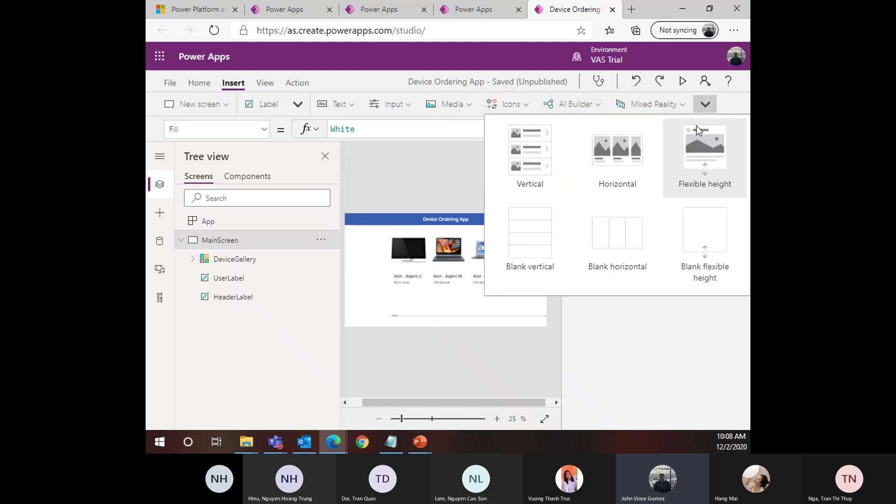
left_click(534, 165)
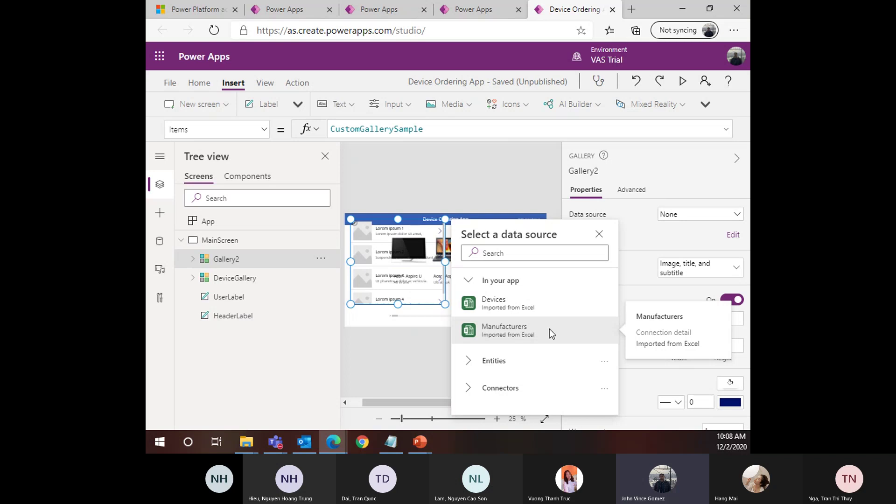
left_click(525, 252)
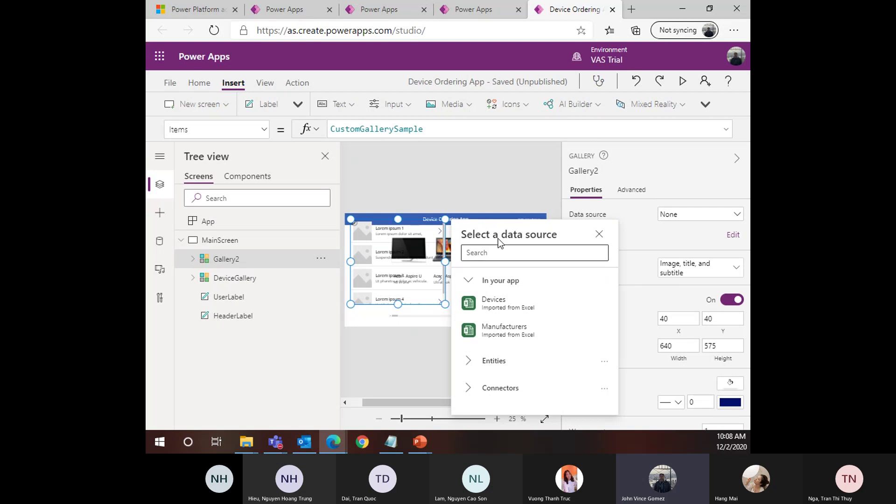
Move the new vertical gallery to about X 0, Y 92 below the header and connect it to the Manufacturers data source
left_click(371, 217)
left_click_drag(372, 216, 365, 225)
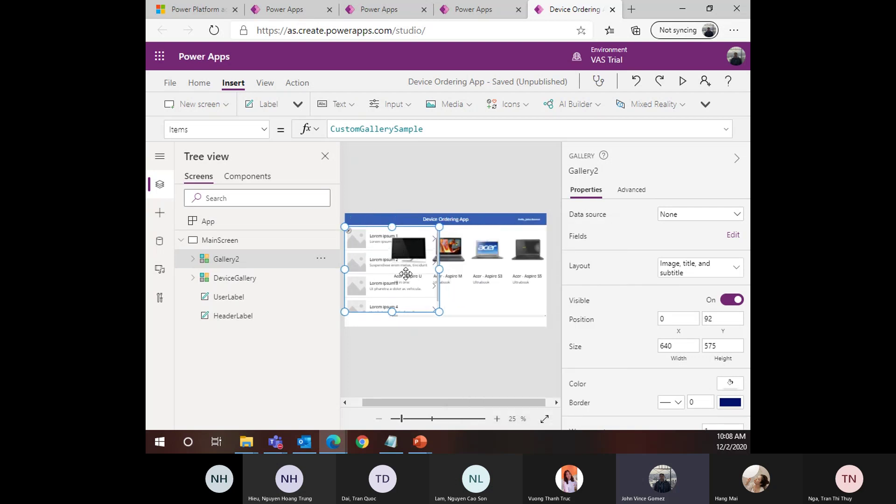
left_click(404, 370)
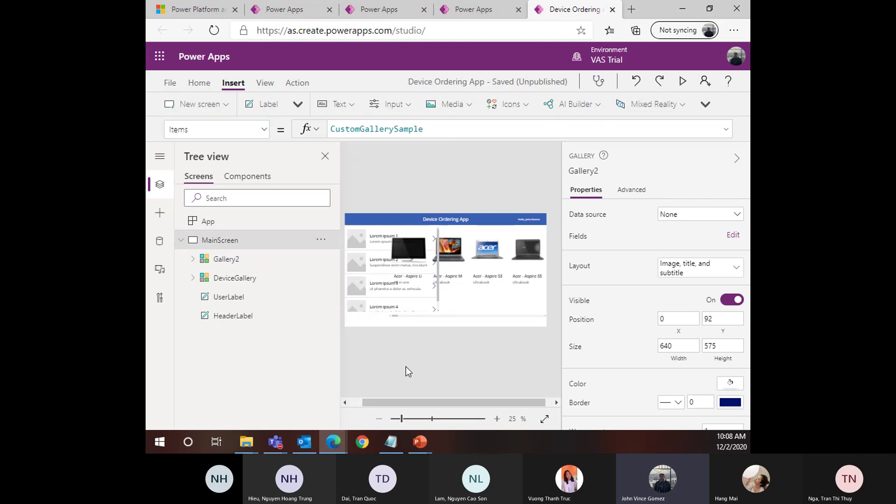
left_click(380, 286)
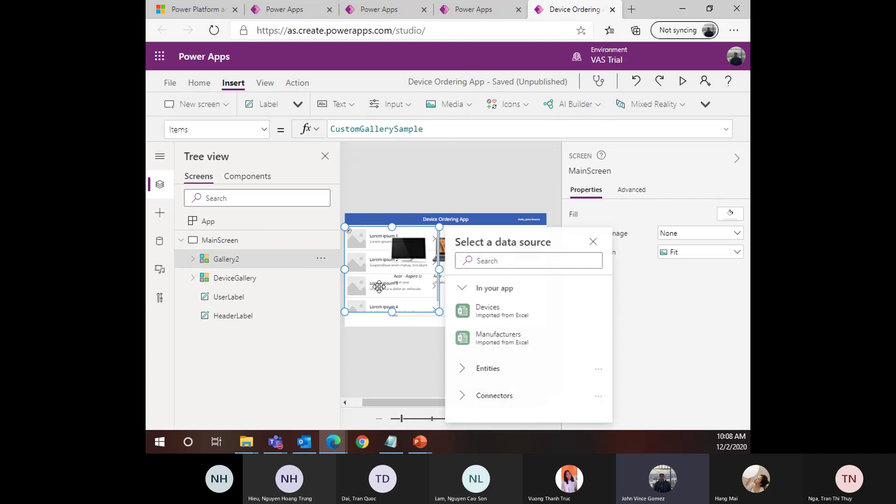
left_click(504, 341)
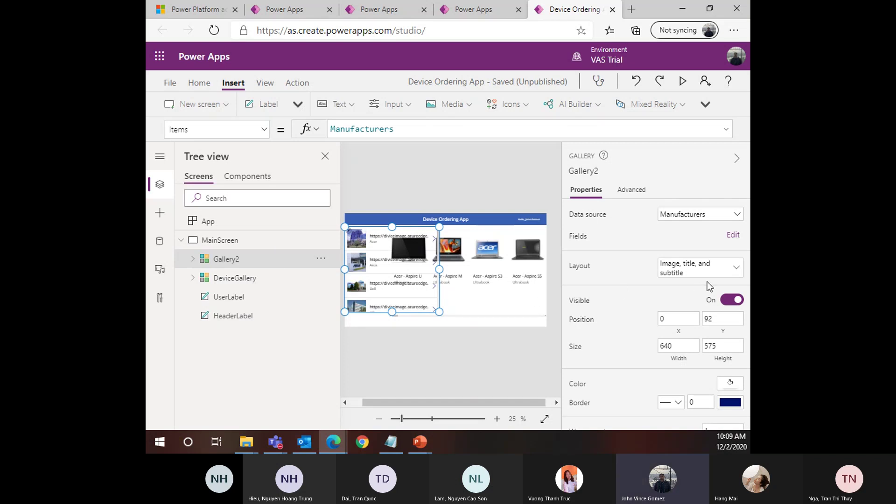
Change the layout of the manufacturers gallery to 2 columns
left_click(726, 274)
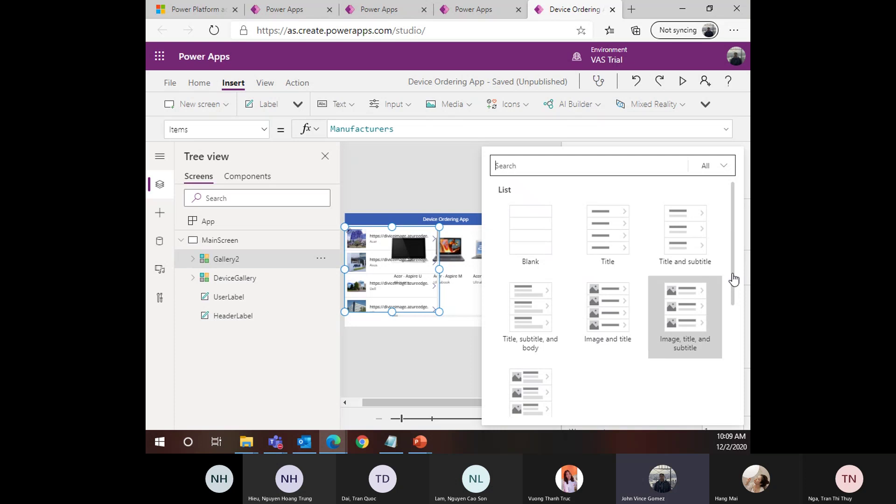
scroll(607, 345, "down", 3)
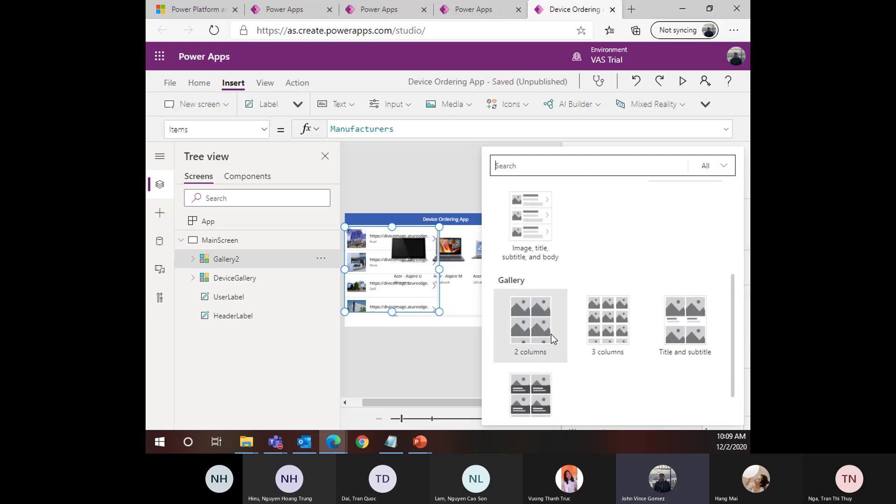
left_click(432, 354)
left_click(374, 295)
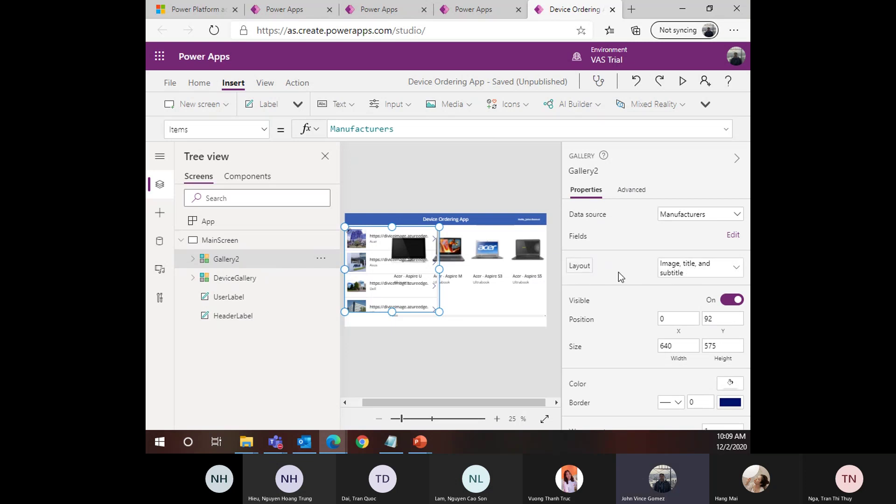
left_click(688, 270)
scroll(607, 290, "down", 5)
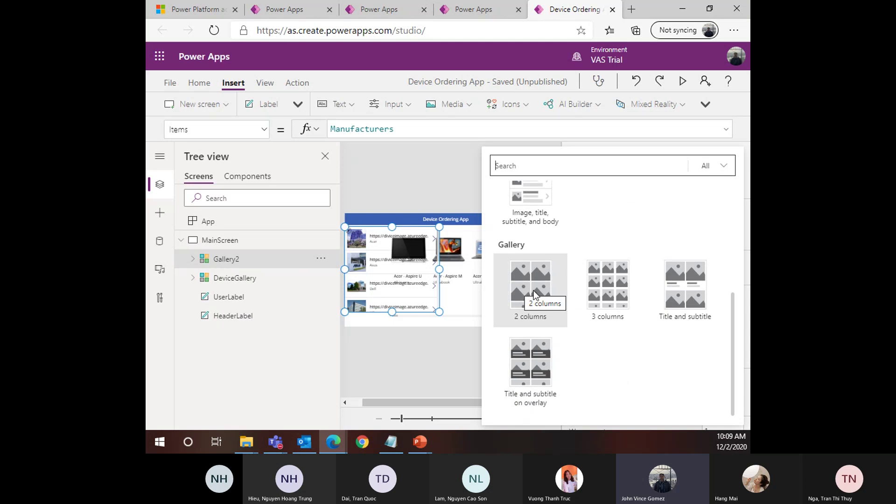
left_click(533, 291)
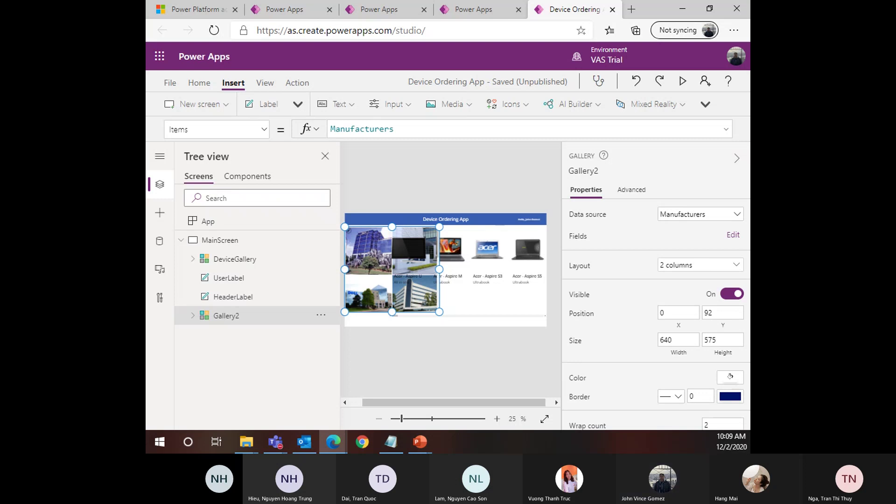
Rename Gallery2 as ManufacturerGallery
right_click(234, 320)
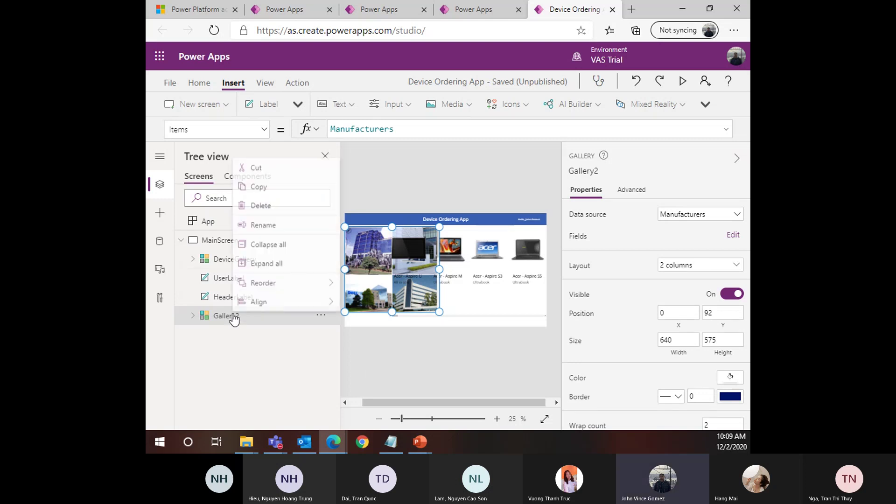
left_click(279, 226)
type("Manuf")
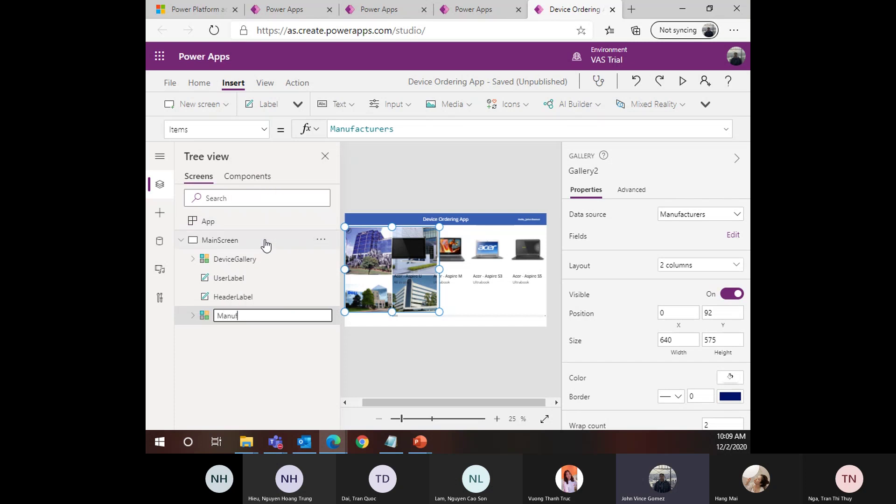
type("acturerGallery")
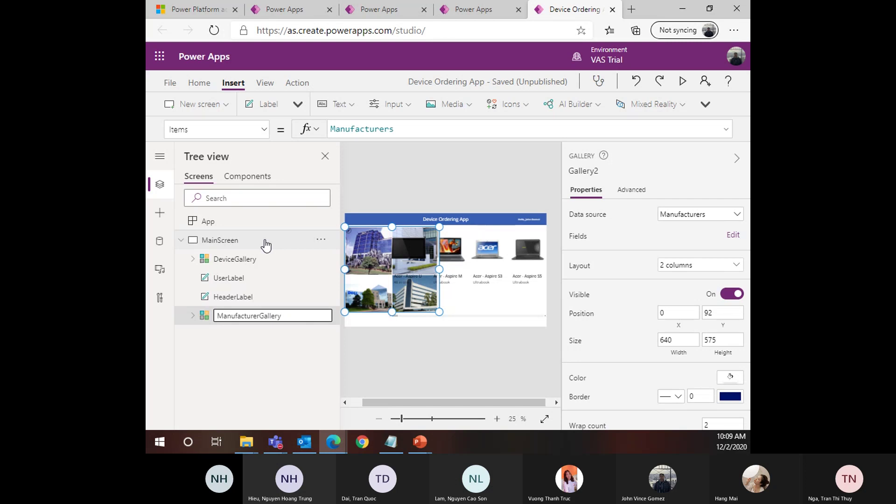
key("Return")
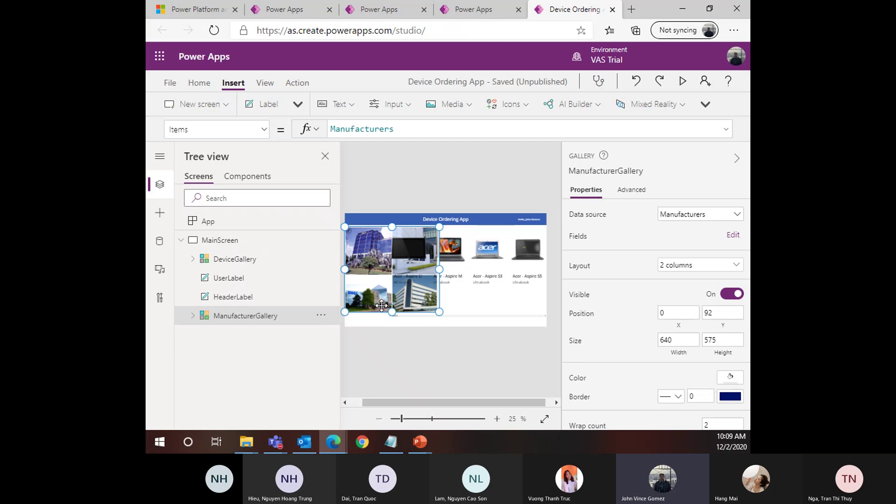
Fit ManufacturerGallery beside the device gallery at X 0, Y 80, with a width of 300 and a height of 623
mouse_move(372, 290)
left_mouse_down()
mouse_move(376, 295)
mouse_move(376, 286)
left_mouse_up()
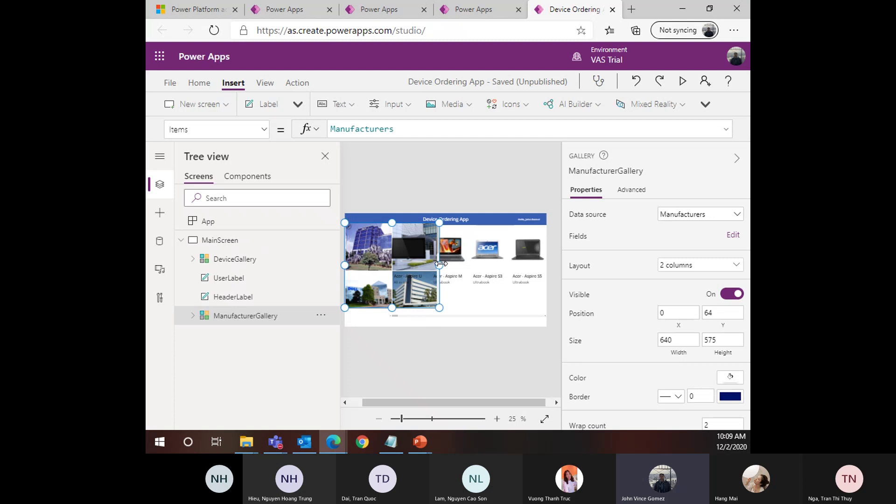
left_click_drag(440, 265, 390, 267)
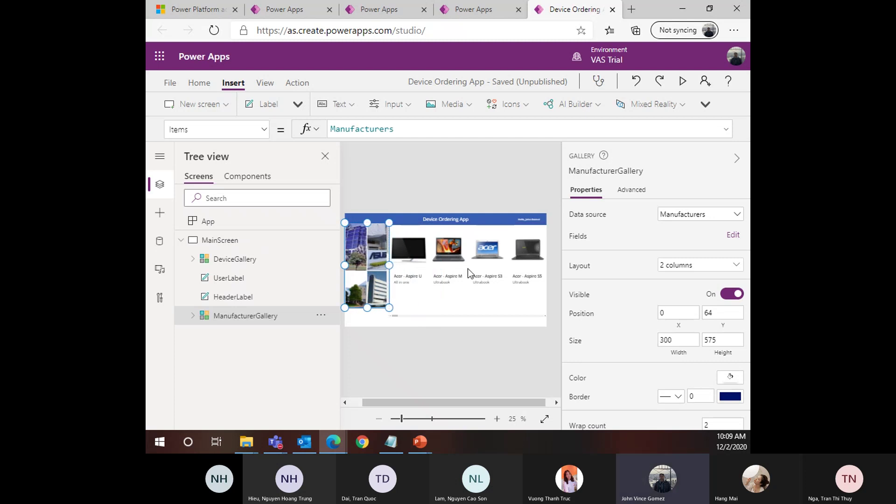
left_click_drag(368, 308, 370, 317)
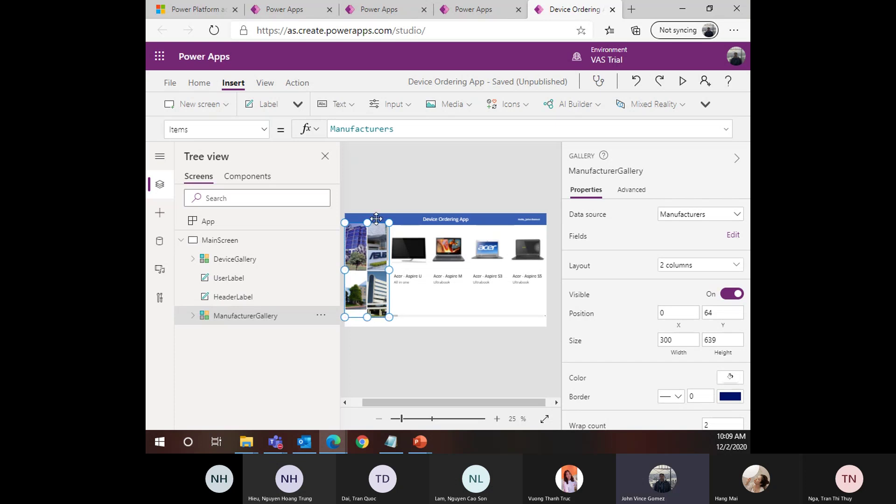
left_click_drag(368, 220, 369, 226)
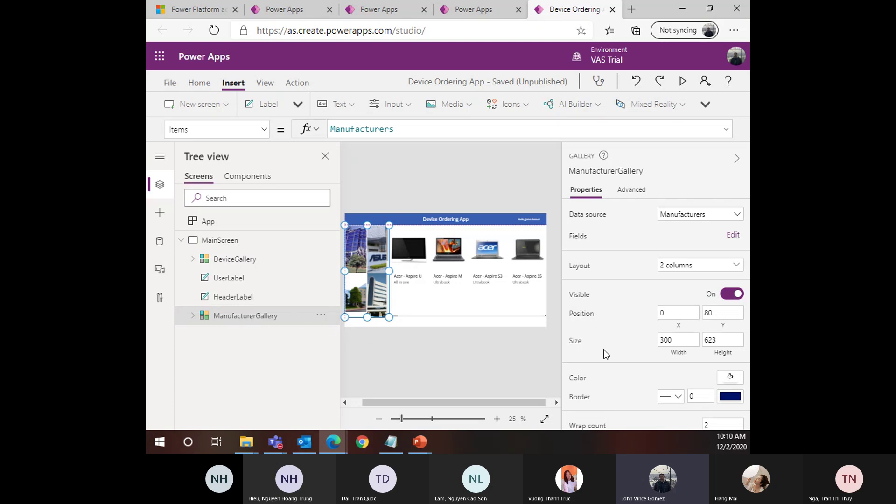
Set the wrap count of ManufacturerGallery to 1
scroll(605, 354, "down", 2)
left_click_drag(740, 355, 681, 352)
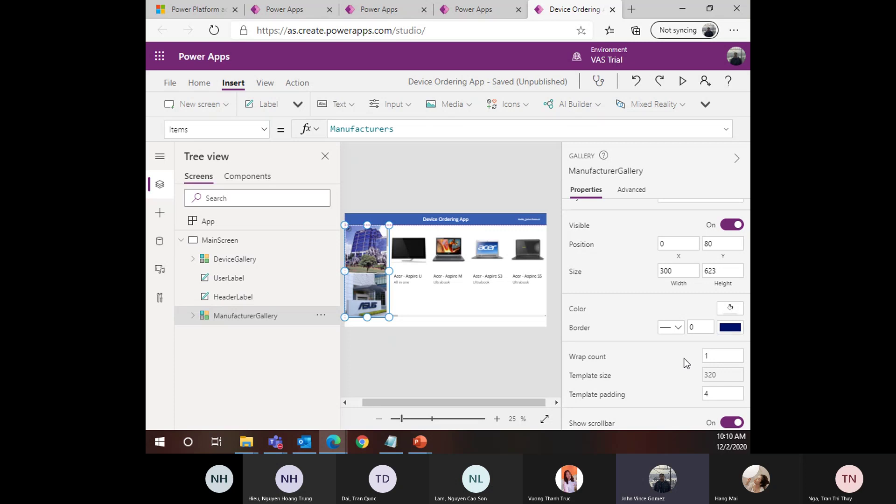
left_click(727, 359)
left_click(250, 318)
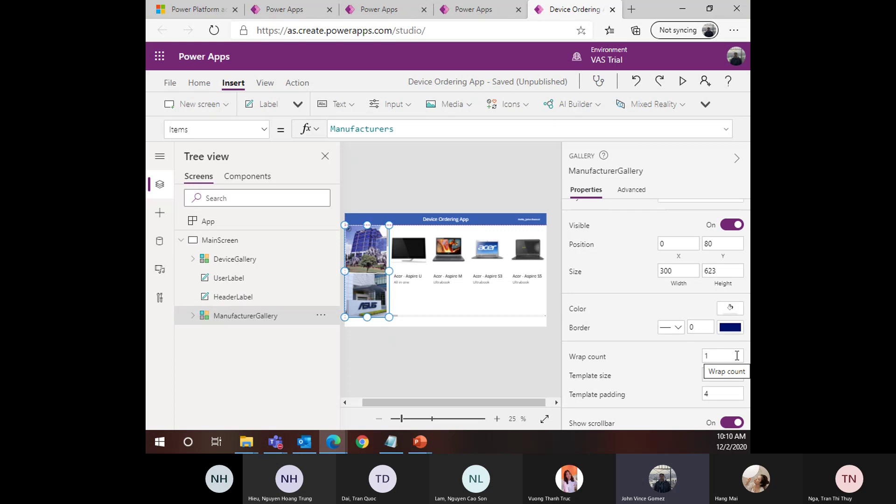
left_click_drag(712, 356, 701, 359)
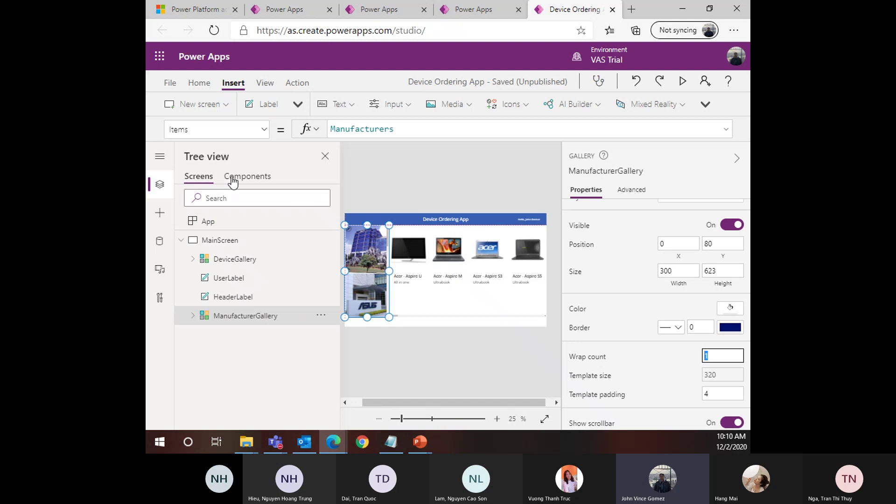
left_click(461, 384)
Review the Items formula of ManufacturerGallery
left_click(252, 316)
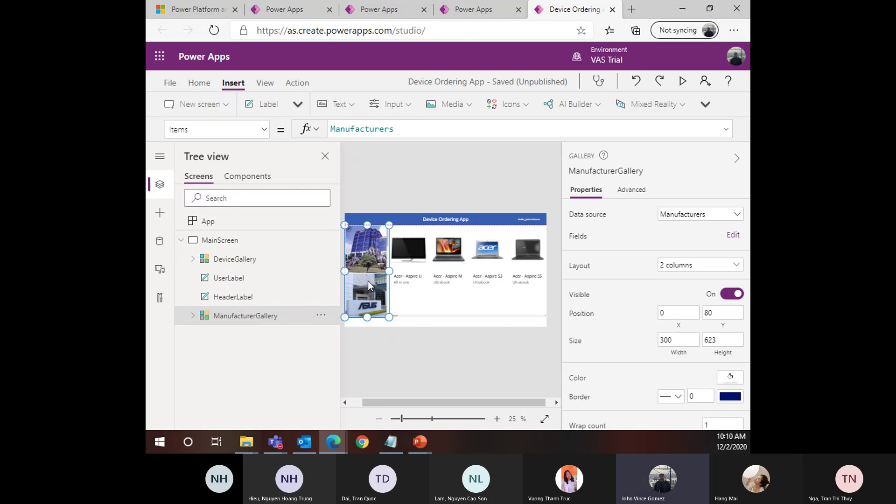
left_click(260, 130)
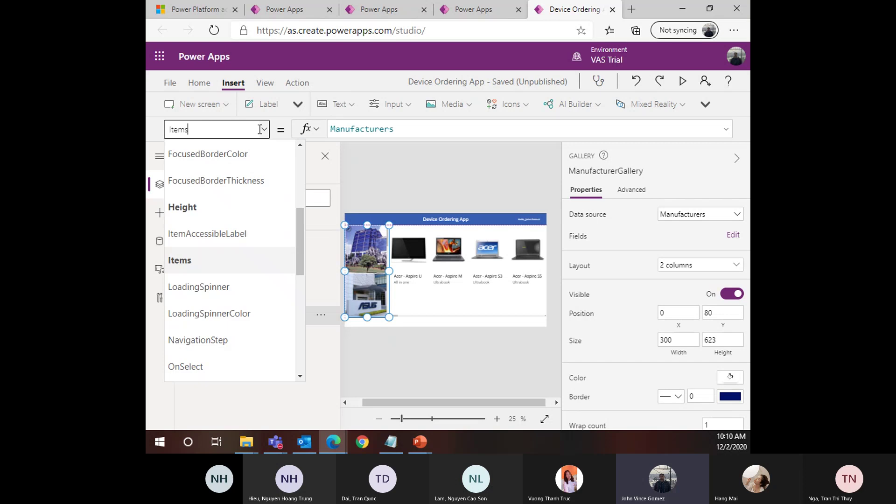
left_click(370, 129)
left_click_drag(396, 129, 341, 129)
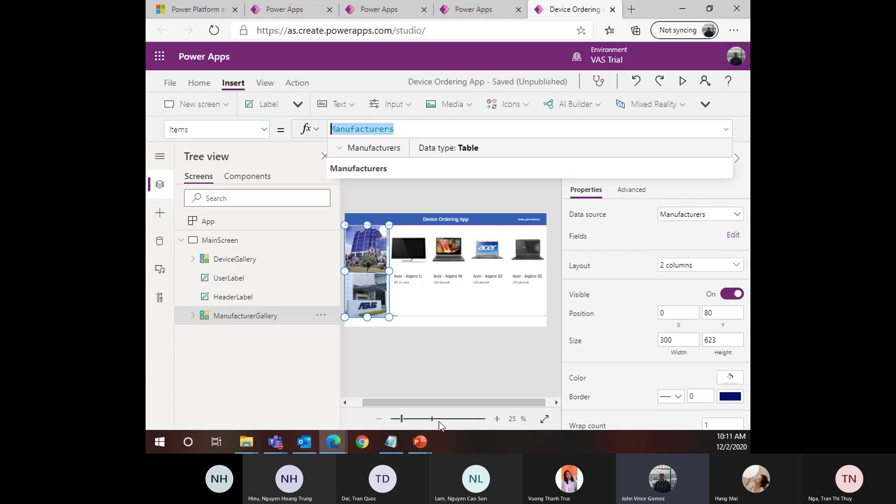
Look through the list of ManufacturerGallery's properties for one that controls the displayed picture
left_click(247, 122)
scroll(197, 301, "down", 5)
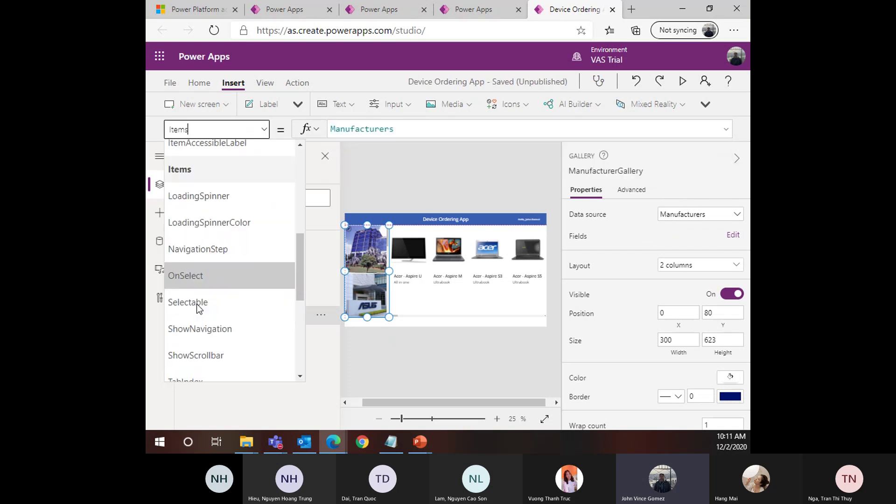
scroll(208, 300, "down", 3)
scroll(196, 262, "up", 8)
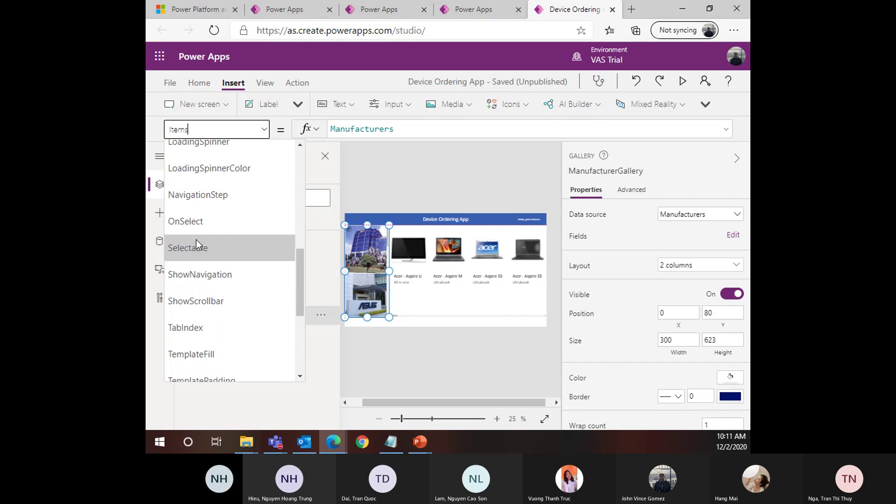
scroll(186, 243, "up", 4)
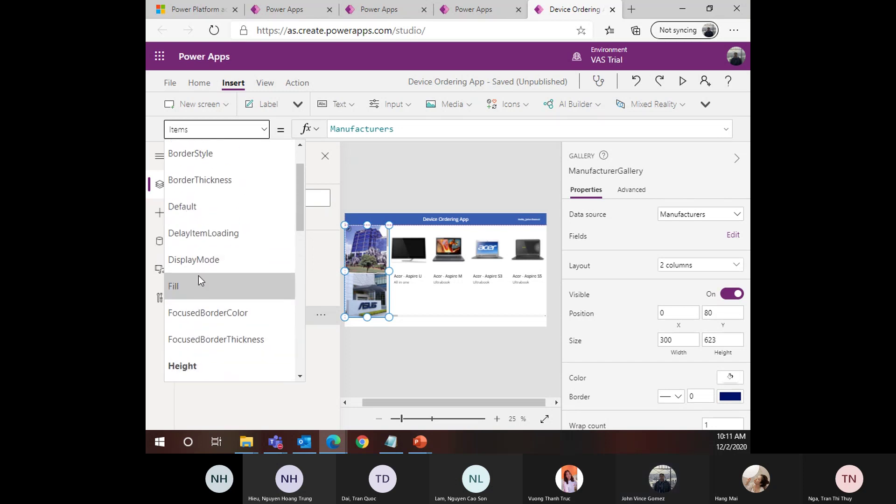
scroll(205, 238, "down", 6)
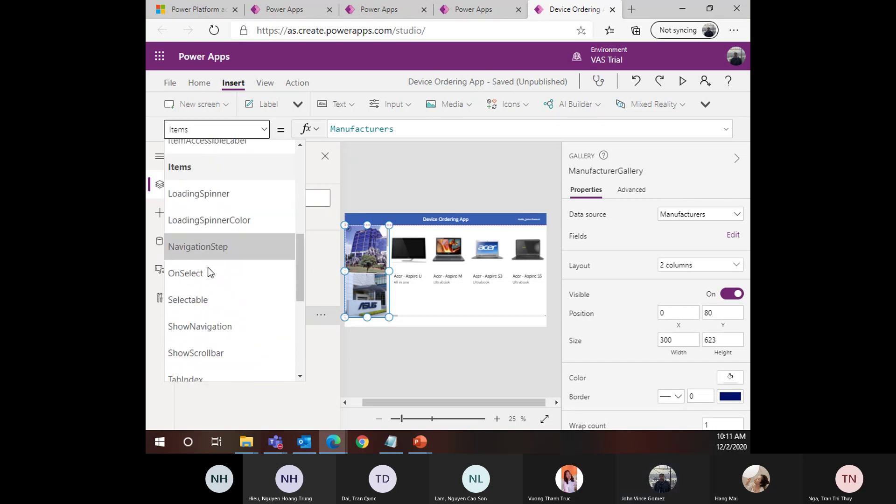
scroll(204, 290, "down", 2)
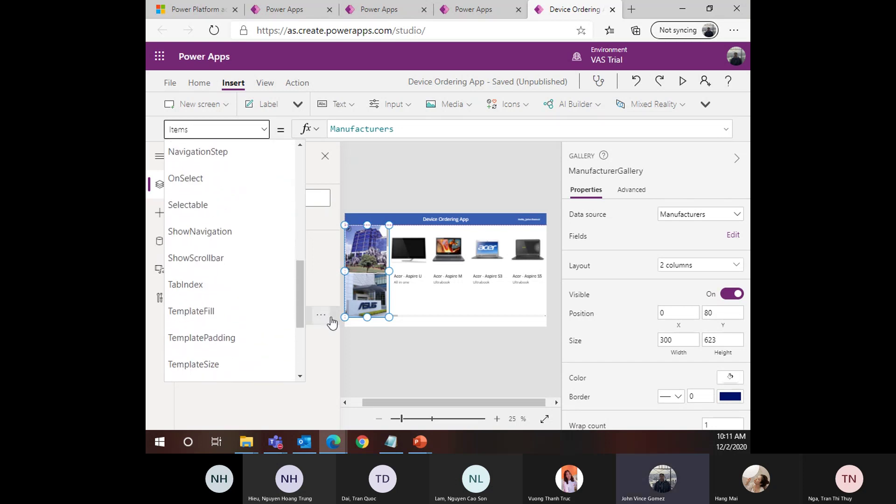
Try to switch the formula for the gallery's first item to the Image property
left_click(452, 305)
left_click(367, 262)
left_click(349, 229)
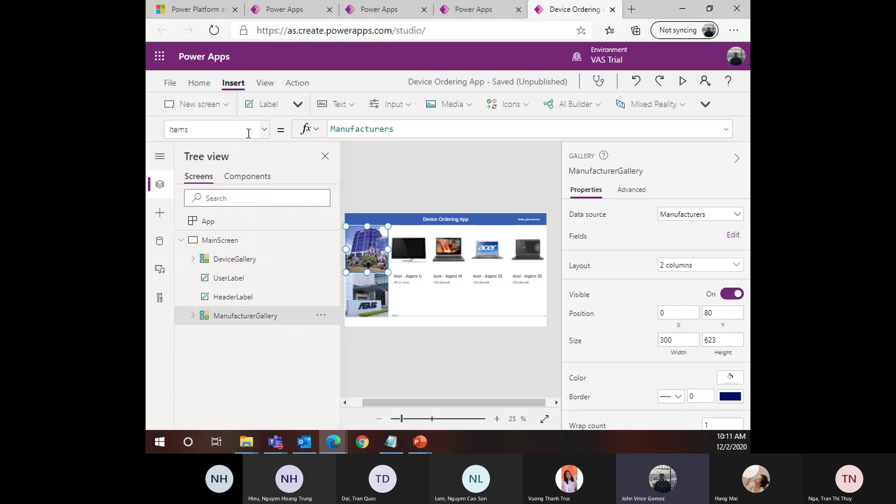
left_click(248, 132)
scroll(234, 254, "down", 2)
scroll(230, 244, "up", 2)
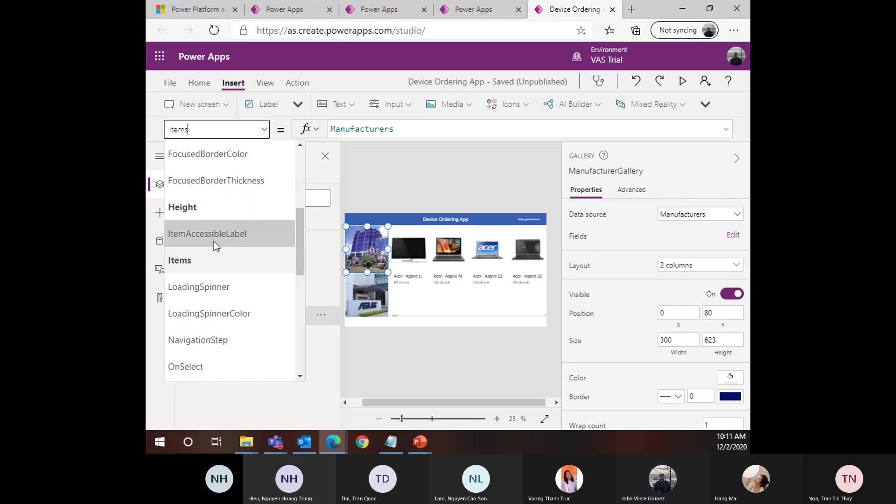
scroll(214, 242, "down", 9)
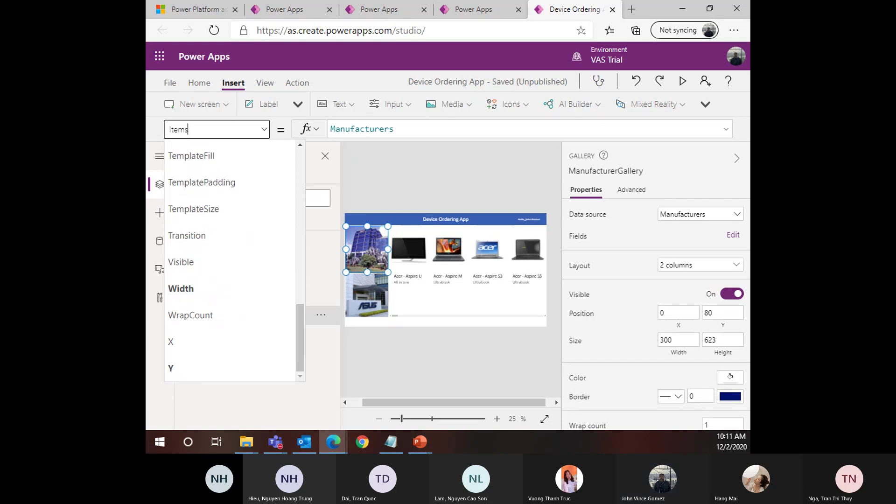
key("BackSpace")
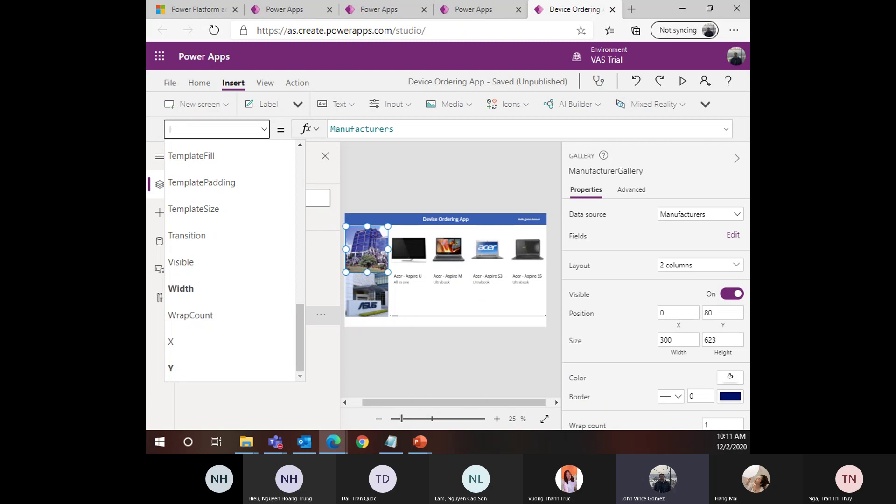
type("age")
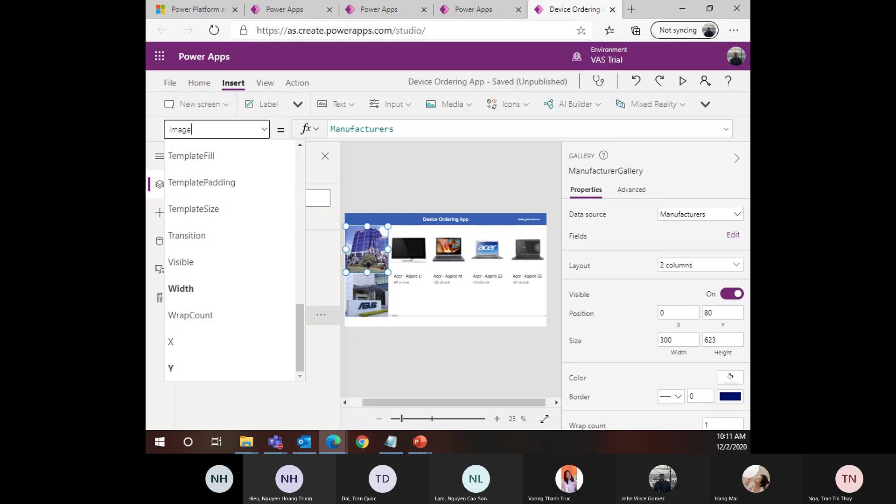
left_click(243, 308)
left_click(360, 343)
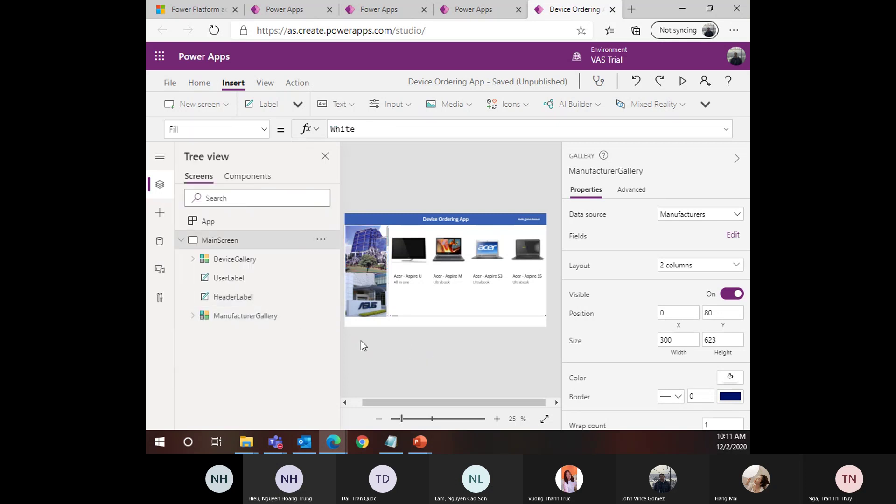
Expand ManufacturerGallery and compare the gallery's formula with that of the image control inside it
left_click(226, 258)
left_click(232, 320)
left_click(193, 316)
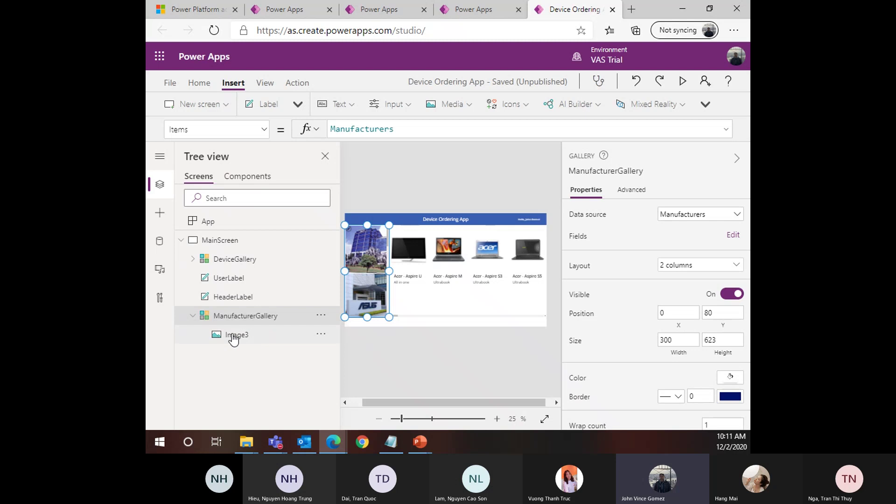
left_click(234, 335)
left_click(252, 319)
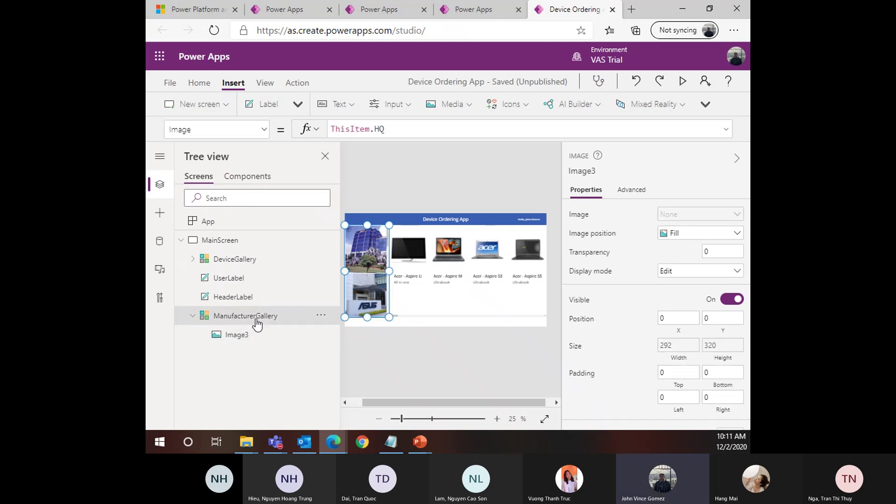
left_click(236, 335)
left_click(394, 319)
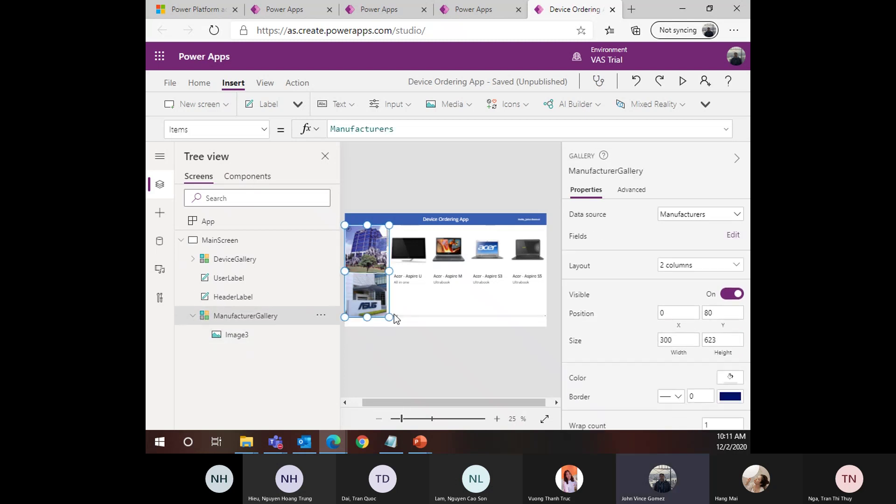
Set the Image formula of Image3 in ManufacturerGallery to ThisItem.Logo
left_click(351, 231)
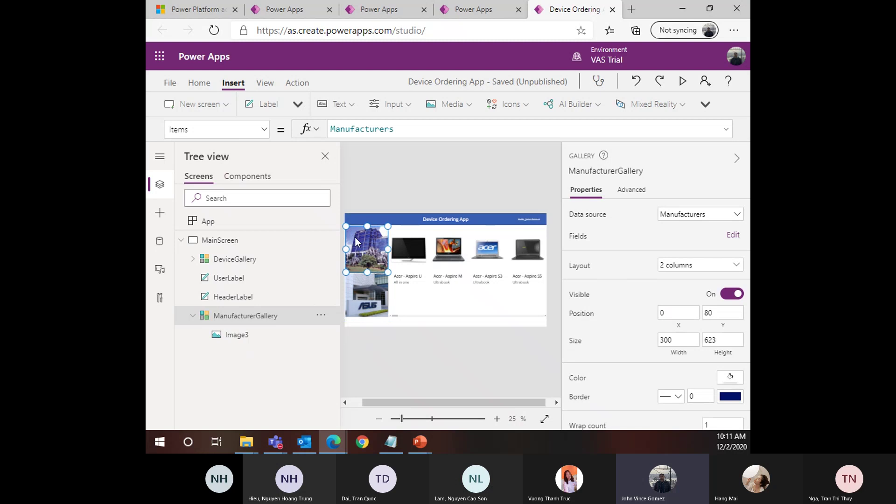
left_click(359, 240)
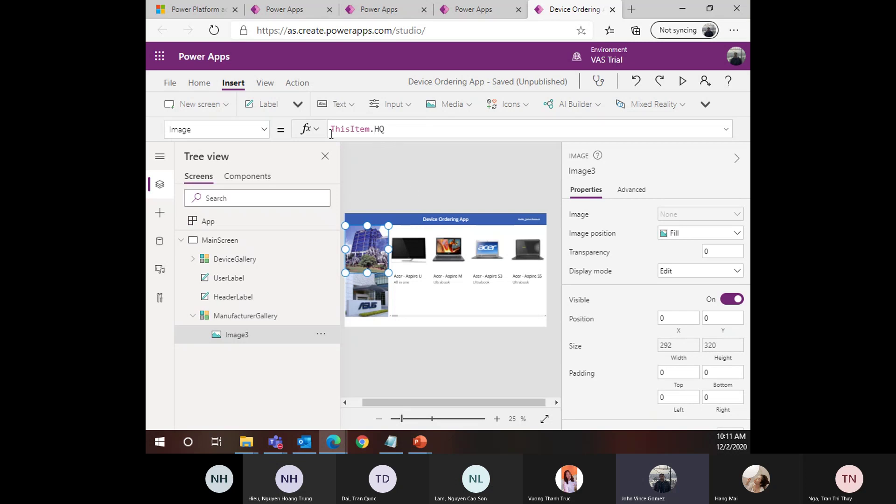
double_click(379, 129)
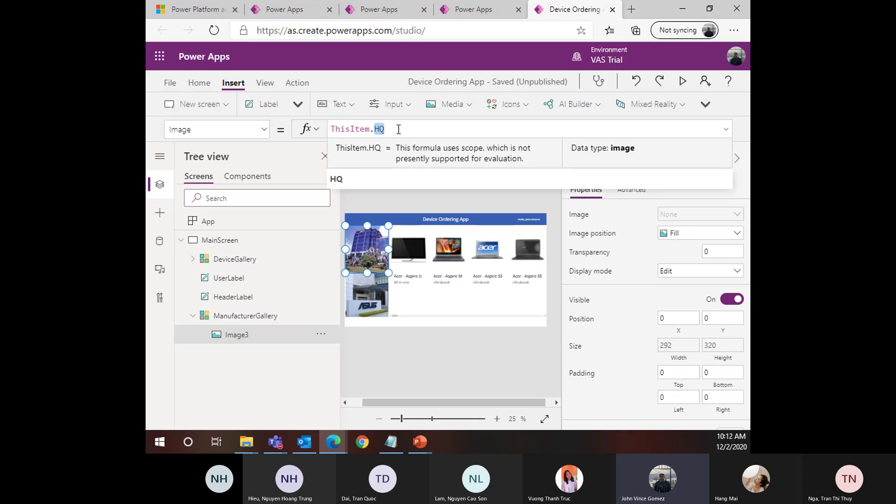
key("BackSpace")
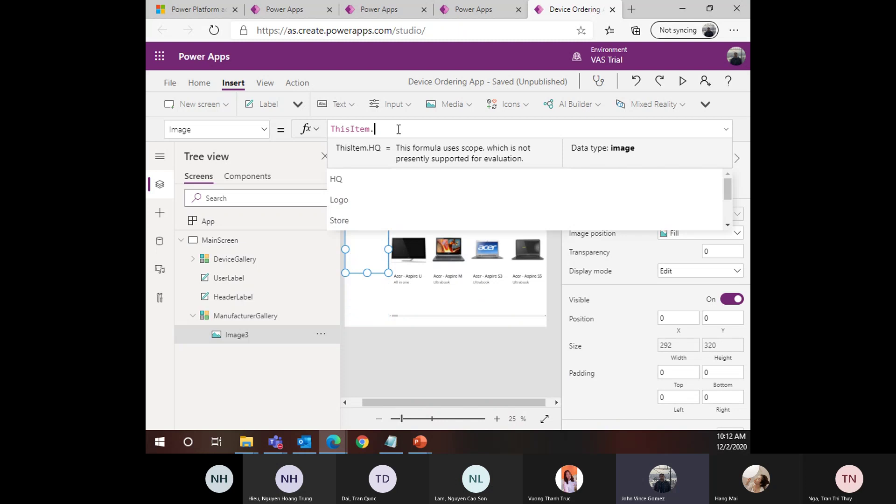
type("Logo")
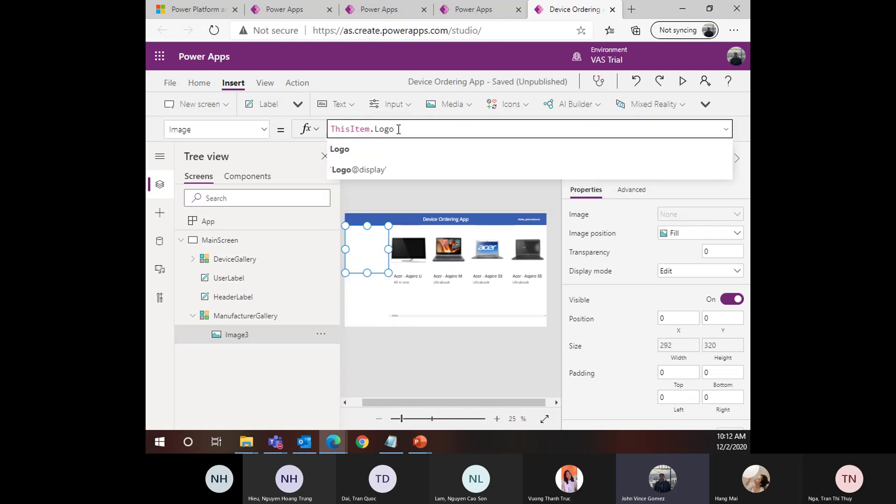
left_click(391, 153)
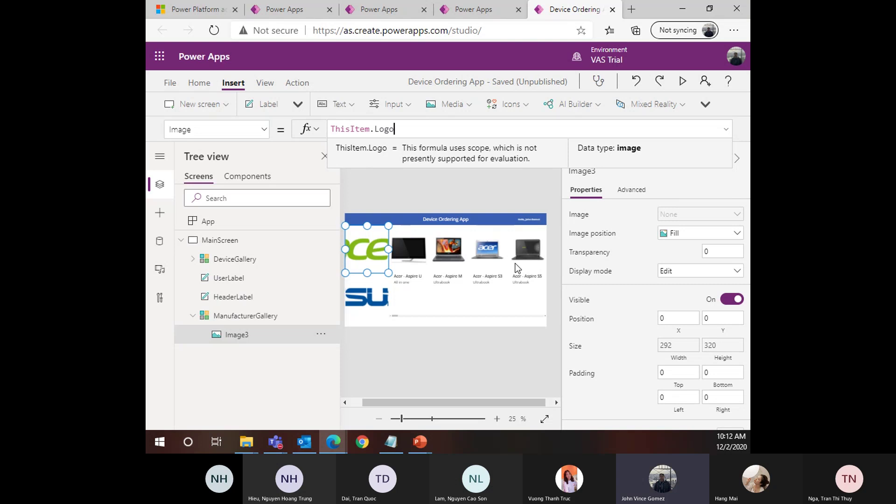
Examine the ThisItem reference in Image3's formula and the Manufacturers table in ManufacturerGallery's Items formula
double_click(350, 129)
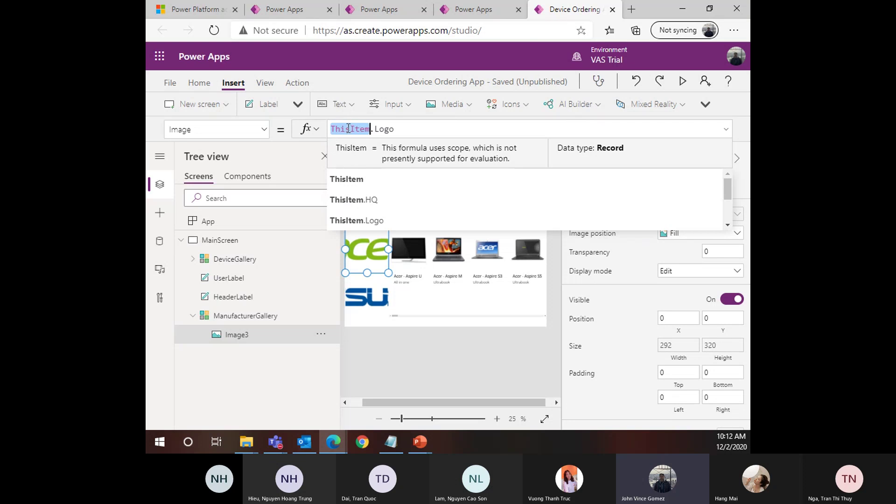
left_click(255, 316)
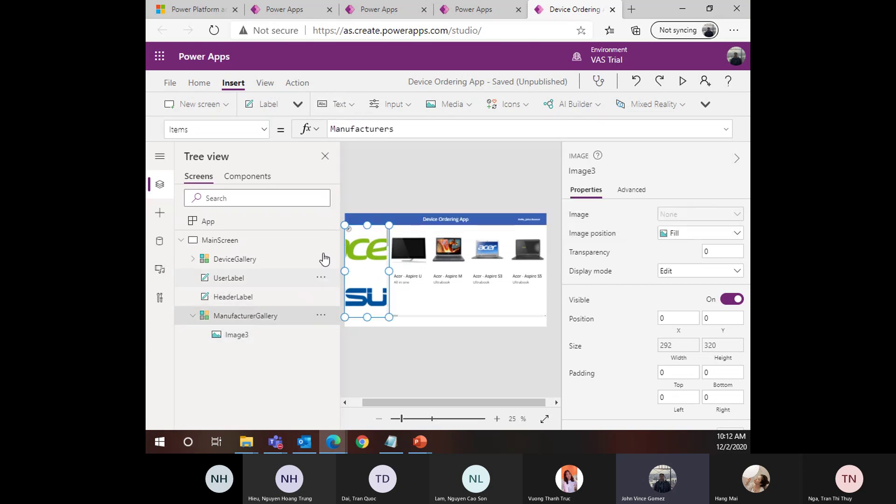
double_click(367, 134)
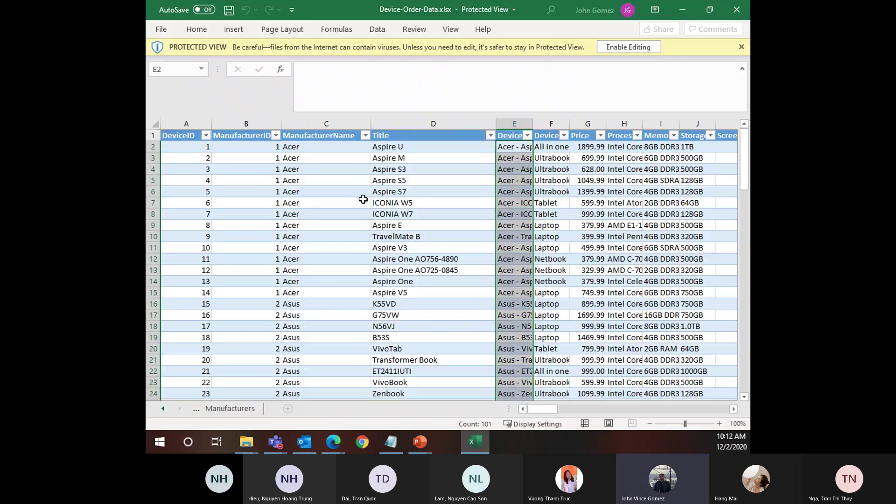
In Excel, examine the column headers of the Manufacturers sheet in Device-Order-Data.xlsx, including Logo and HQ, and close the workbook
left_click(240, 406)
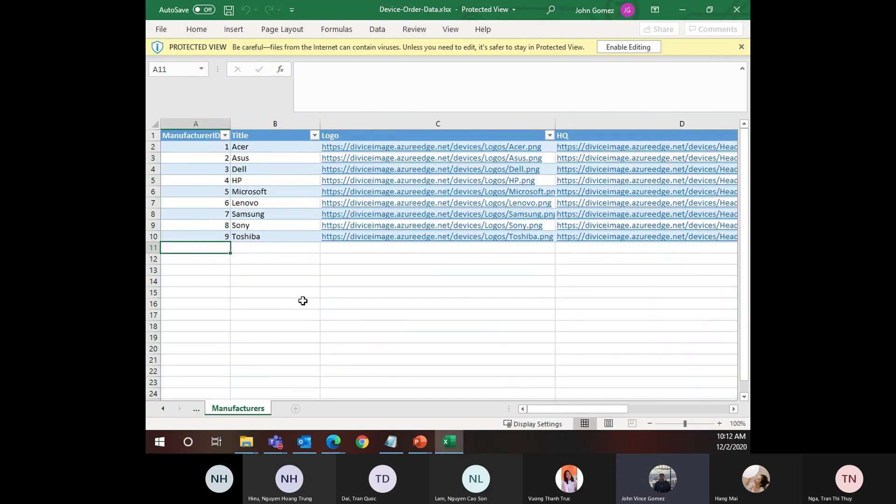
left_click(310, 336)
left_click(332, 338)
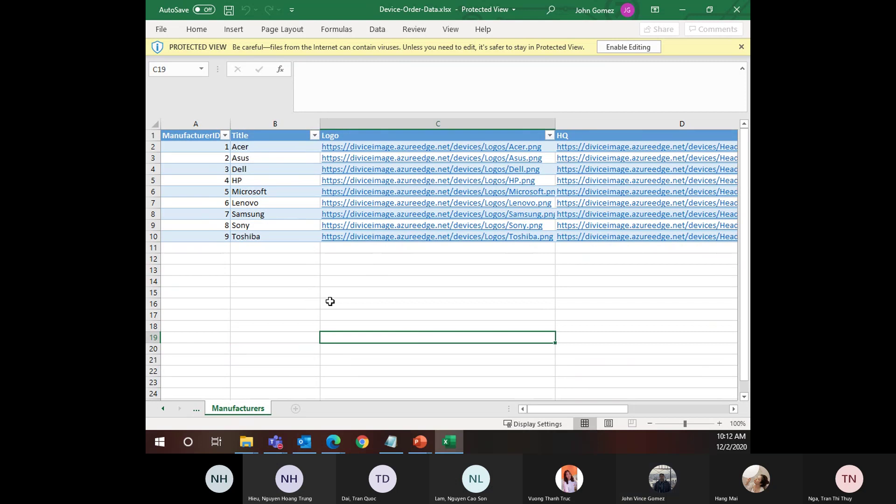
scroll(322, 298, "down", 1, "ctrl")
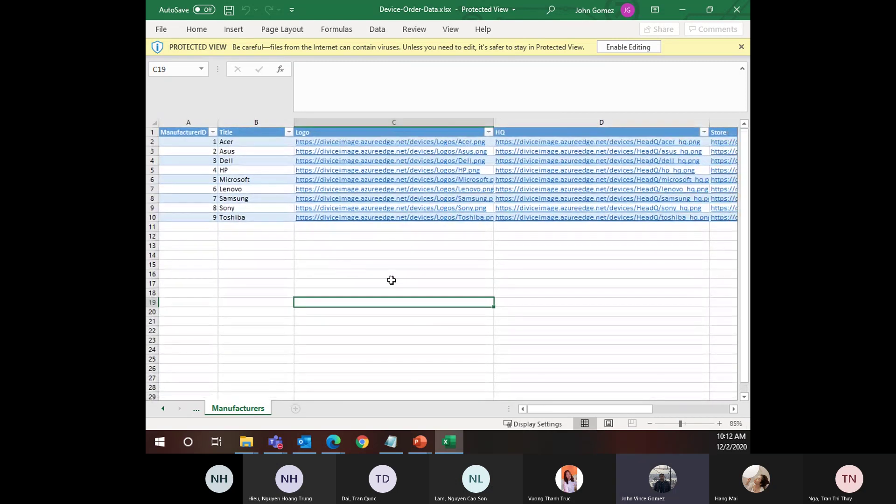
left_click(209, 134)
left_click(253, 133)
left_click(323, 134)
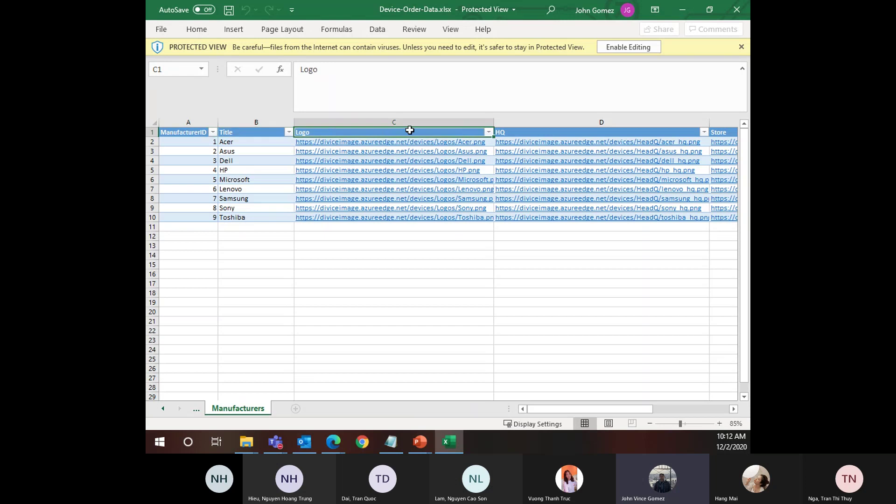
left_click(522, 133)
mouse_move(537, 409)
left_mouse_down()
mouse_move(605, 410)
mouse_move(535, 410)
left_mouse_up()
left_click(465, 133)
left_click(737, 9)
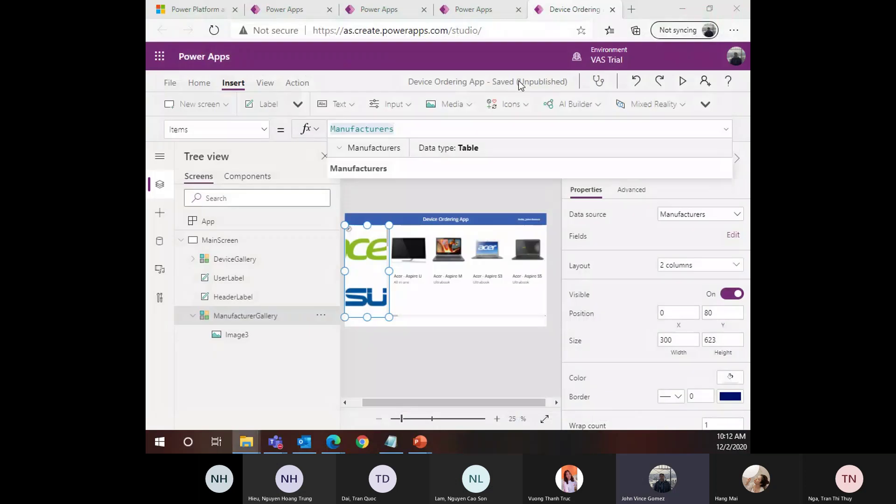
Back in Power Apps, review the ThisItem and Logo parts of Image3's formula, and show the desktop
left_click(236, 335)
double_click(355, 129)
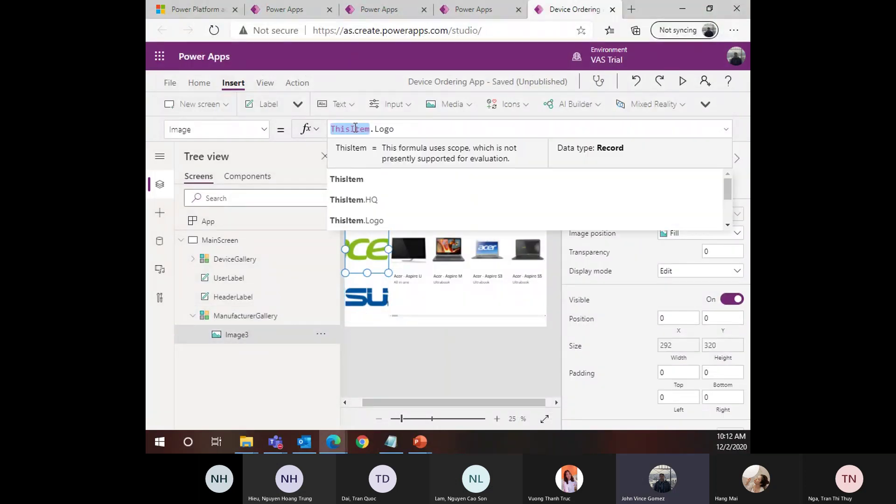
double_click(384, 130)
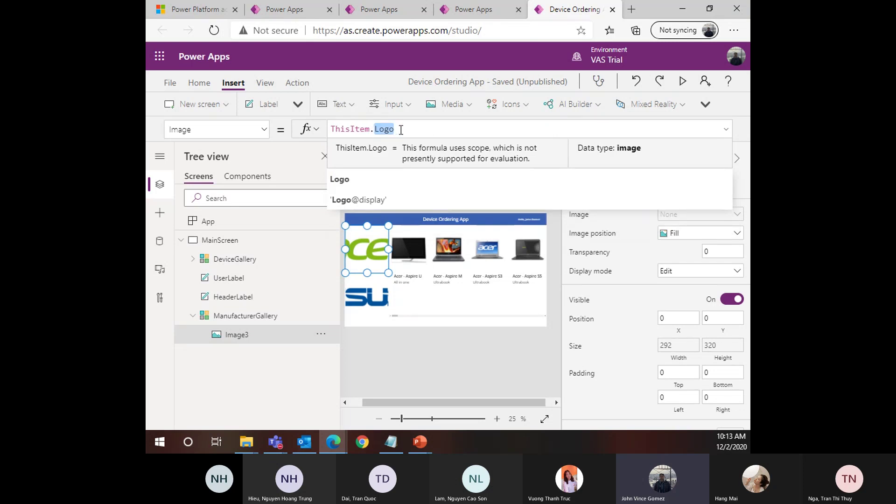
left_click(379, 129)
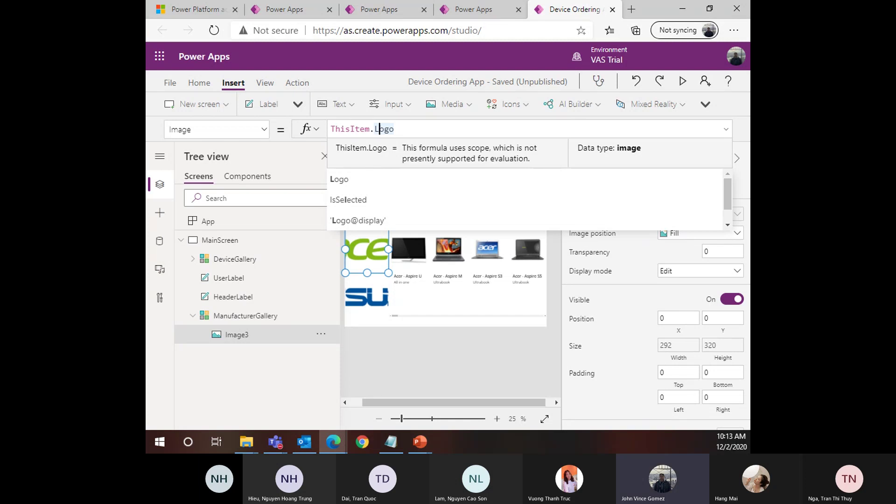
key("super+d")
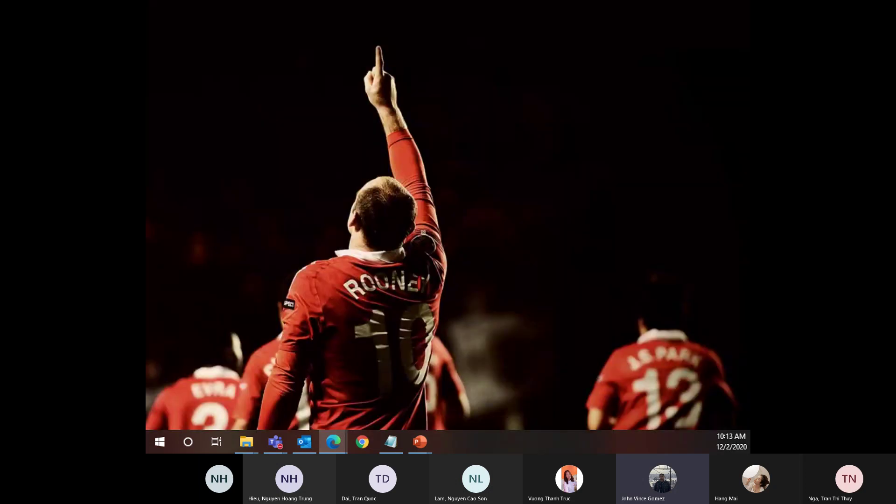
Restore the Device Ordering App editor and review the Logo field reference in Image3's Image formula
key("super+d")
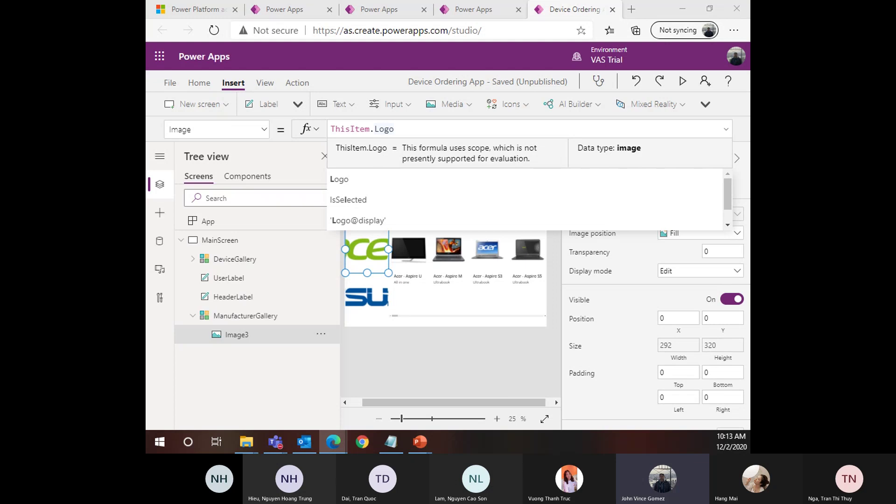
left_click(379, 129)
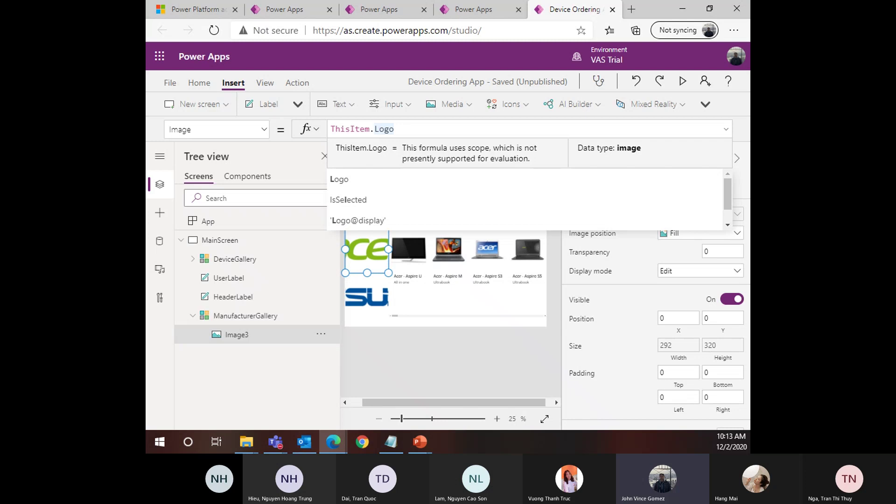
left_click(450, 363)
left_click(378, 309)
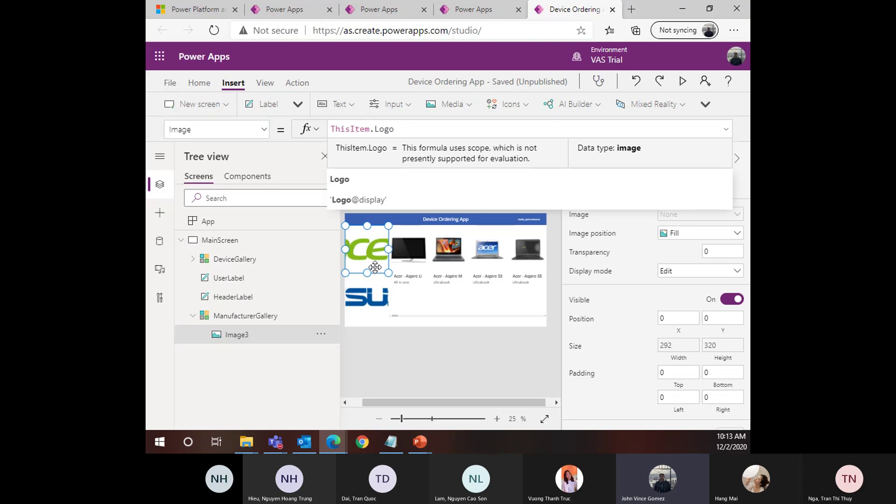
Save the Device Ordering App without a version note
left_click(682, 82)
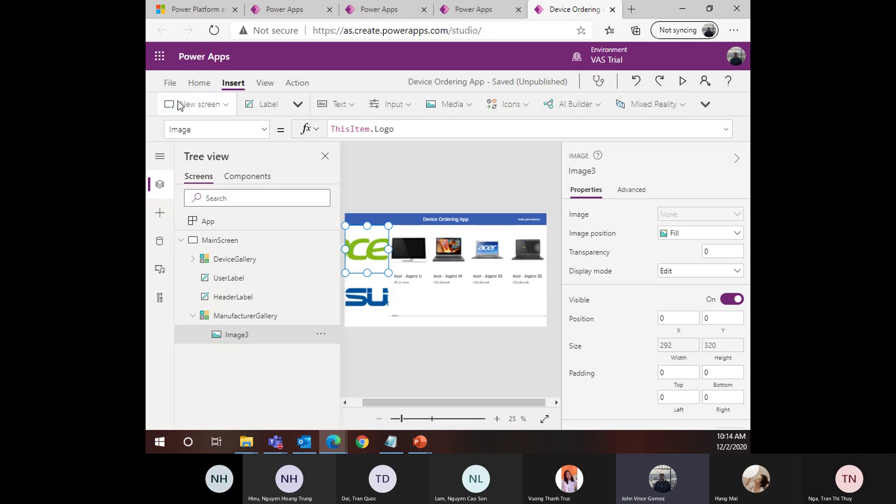
left_click(170, 84)
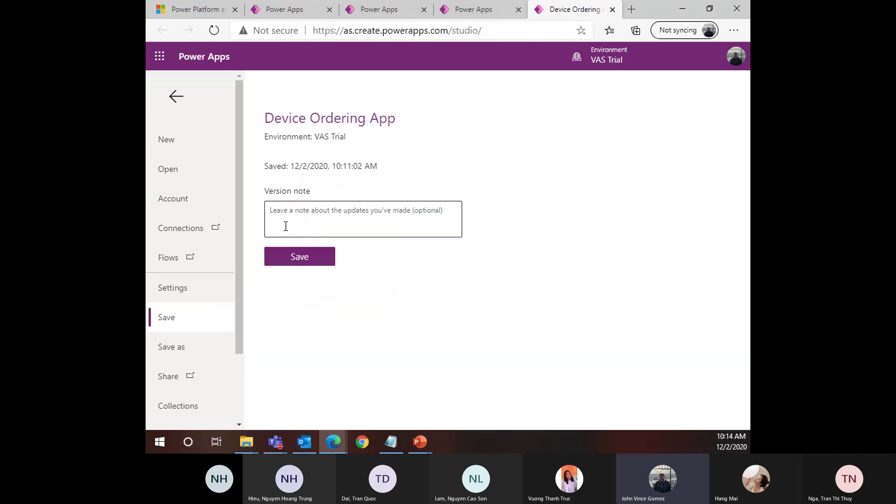
left_click(304, 260)
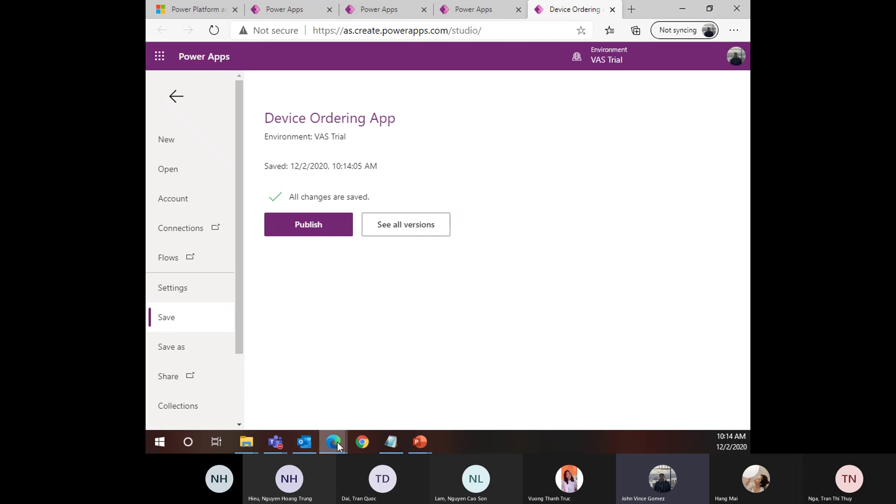
Open make.powerapps.com in a new browser window and minimize that window once the home page loads
mouse_move(334, 443)
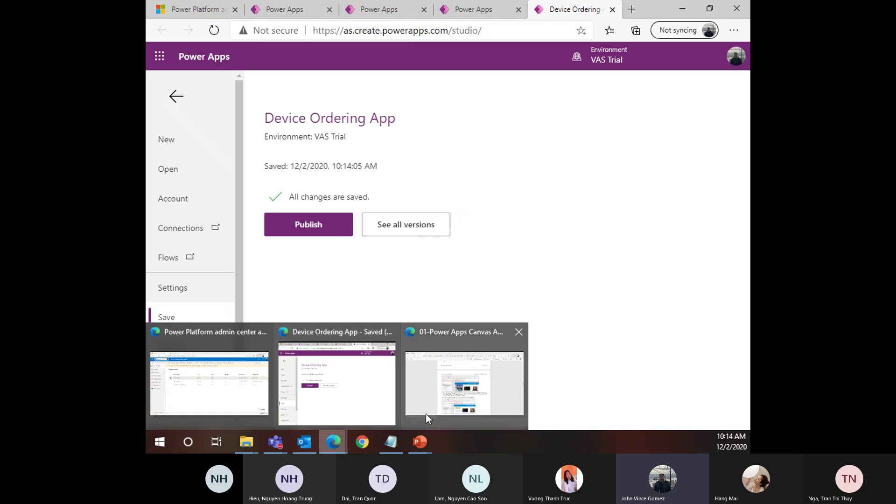
middle_click(330, 447)
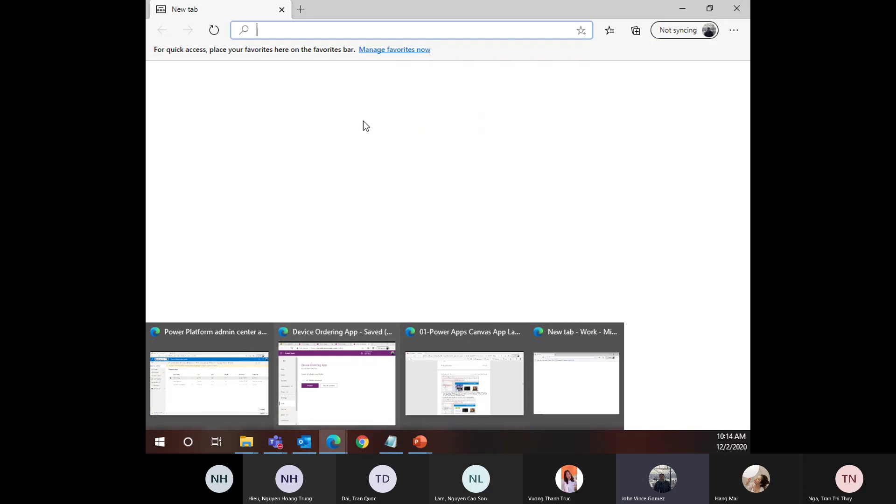
type("make.powerapps.com")
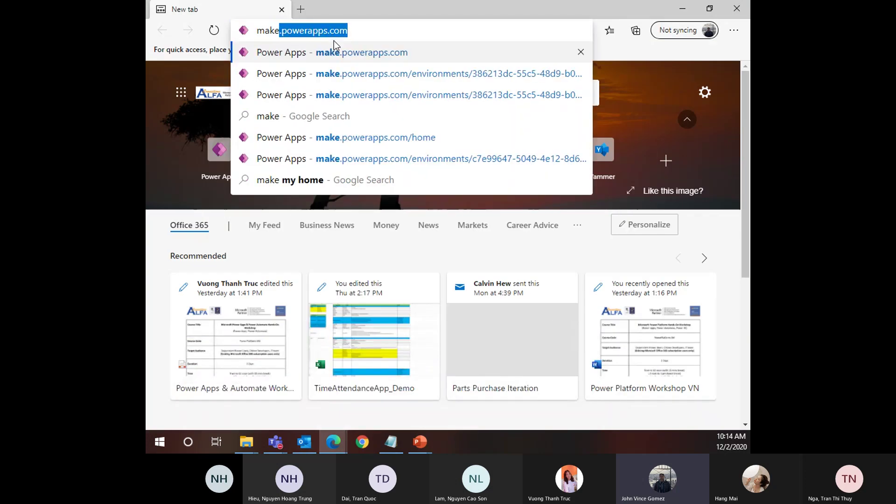
key("Return")
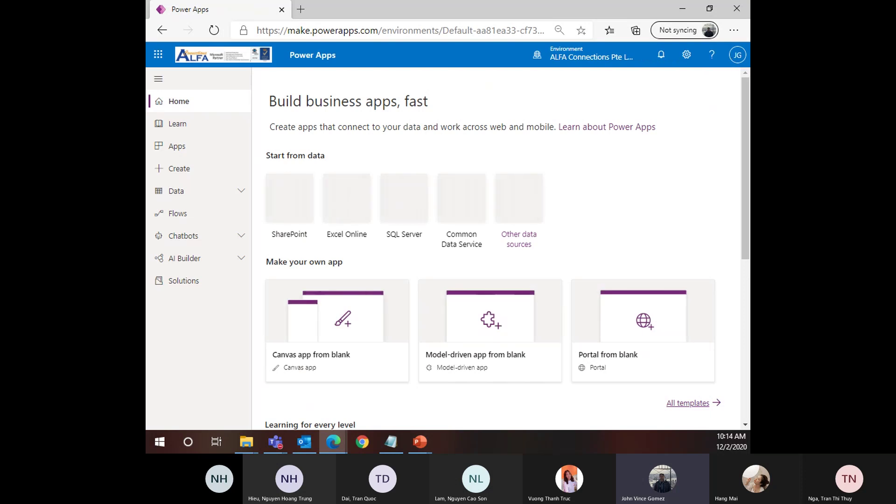
key("alt+Tab")
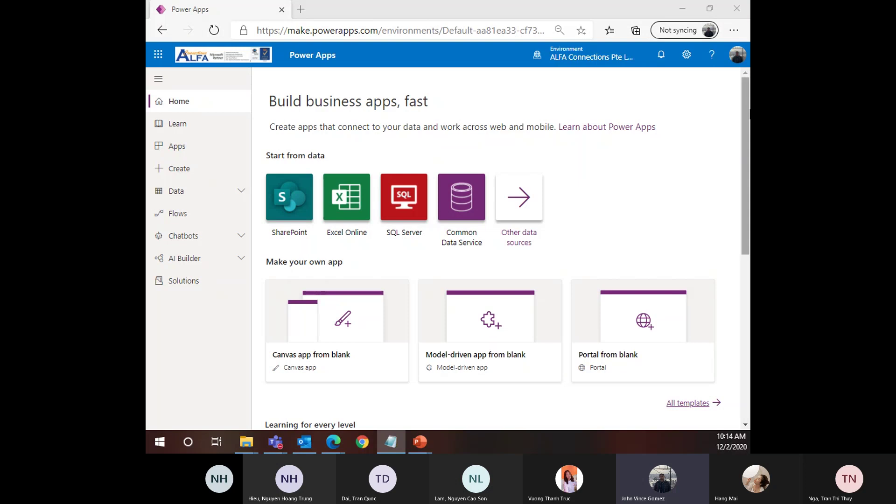
left_click(681, 12)
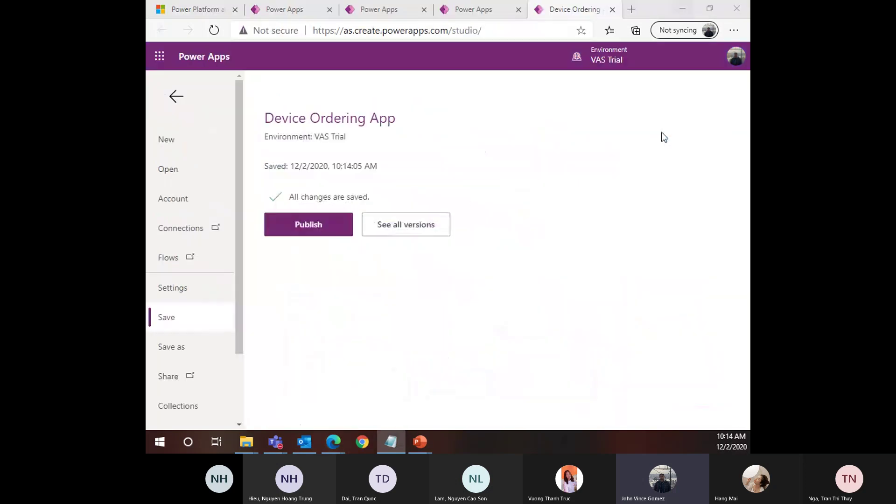
Return to the app canvas and look through the manufacturer logos in ManufacturerGallery from first to last and back
left_click(177, 96)
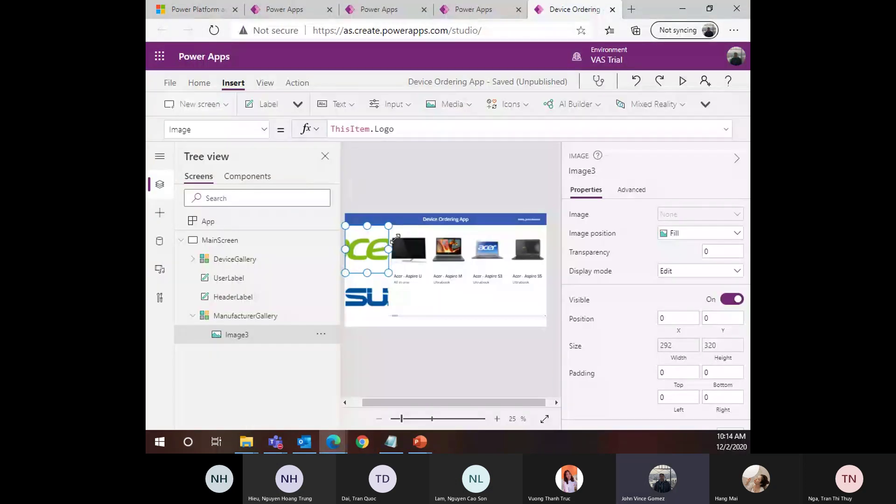
left_click(382, 306)
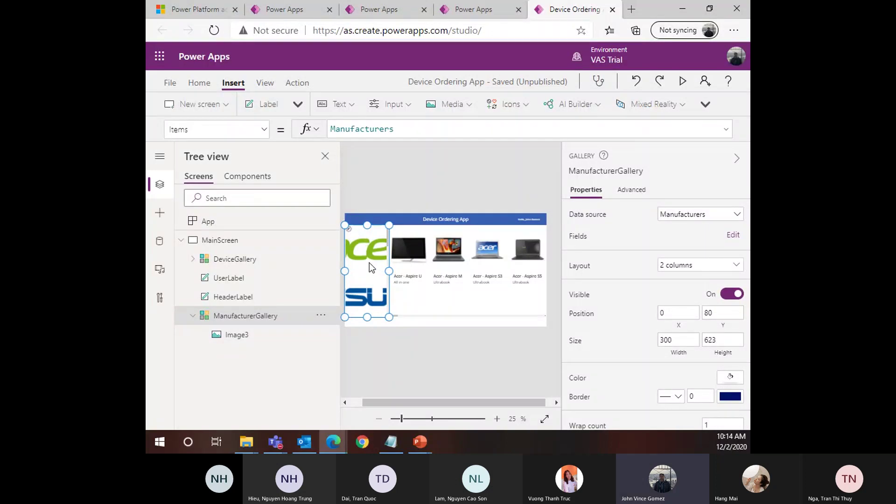
scroll(385, 284, "down", 3)
scroll(370, 287, "down", 3)
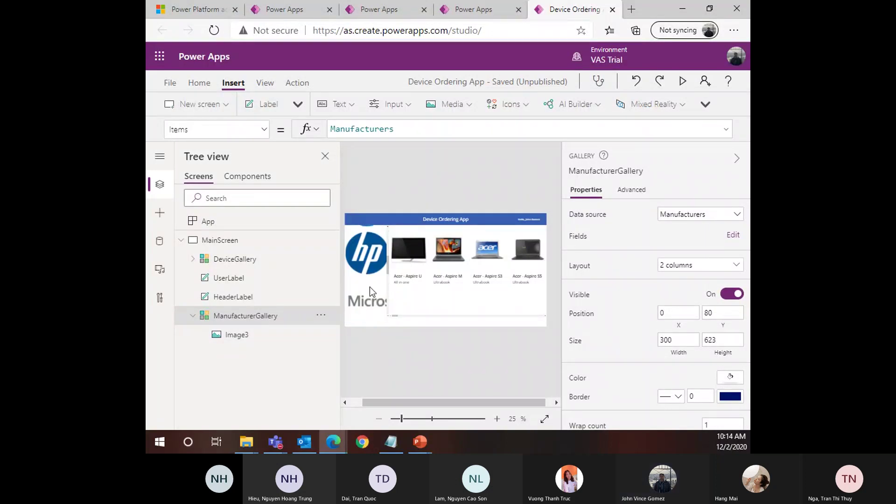
scroll(374, 286, "up", 2)
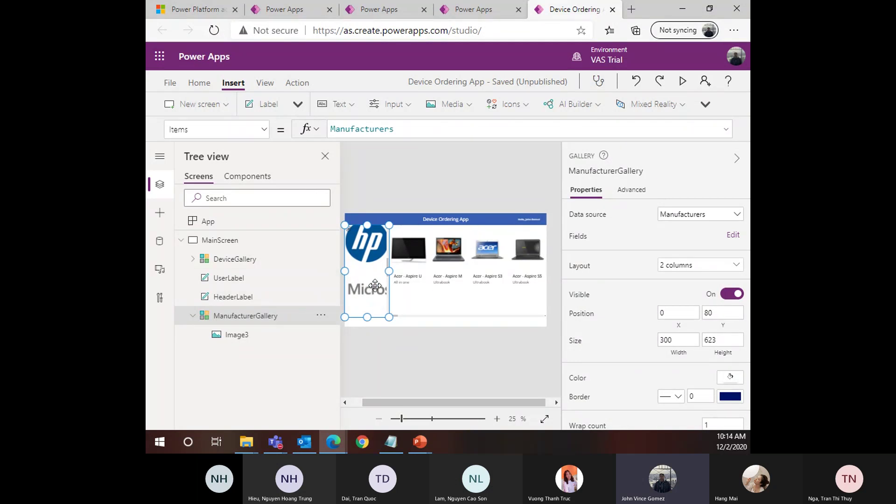
scroll(376, 291, "down", 1)
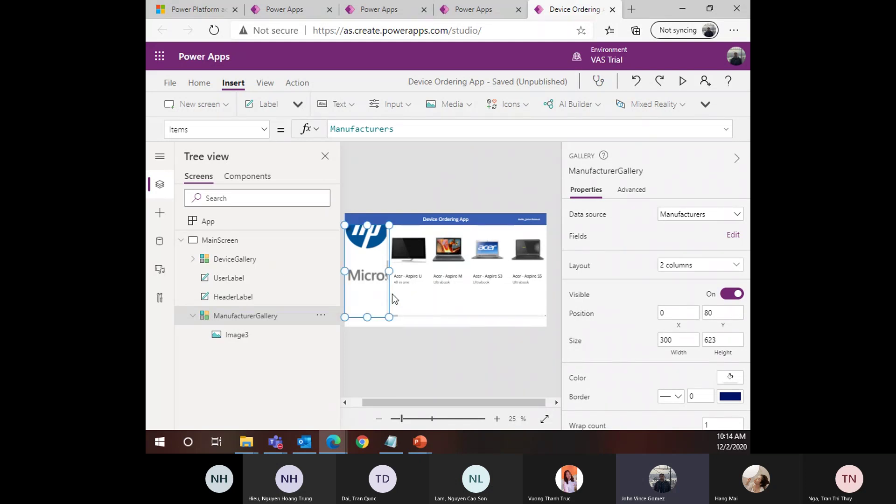
scroll(374, 275, "up", 1)
scroll(374, 275, "down", 3)
scroll(383, 242, "up", 1)
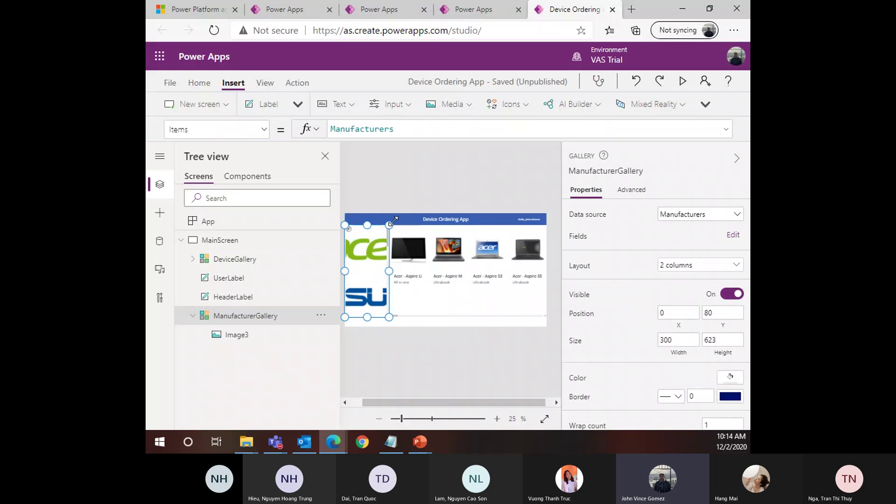
left_click(351, 234)
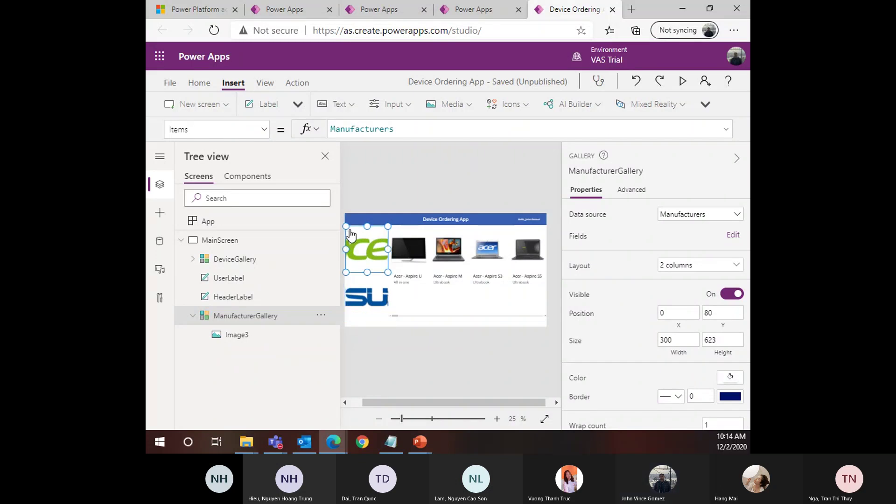
left_click(435, 345)
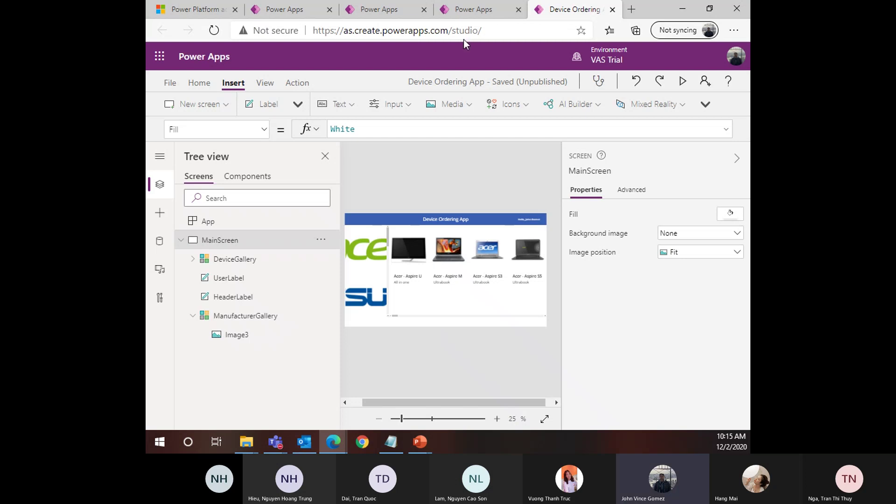
left_click(474, 10)
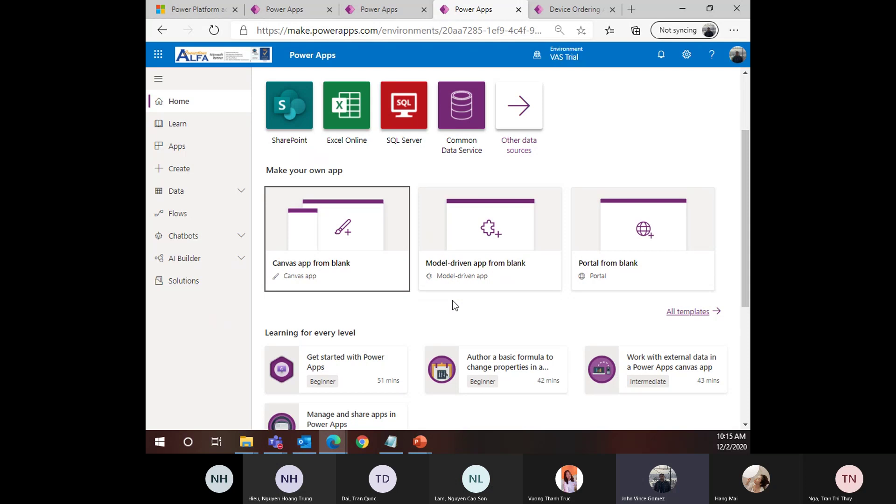
left_click(577, 10)
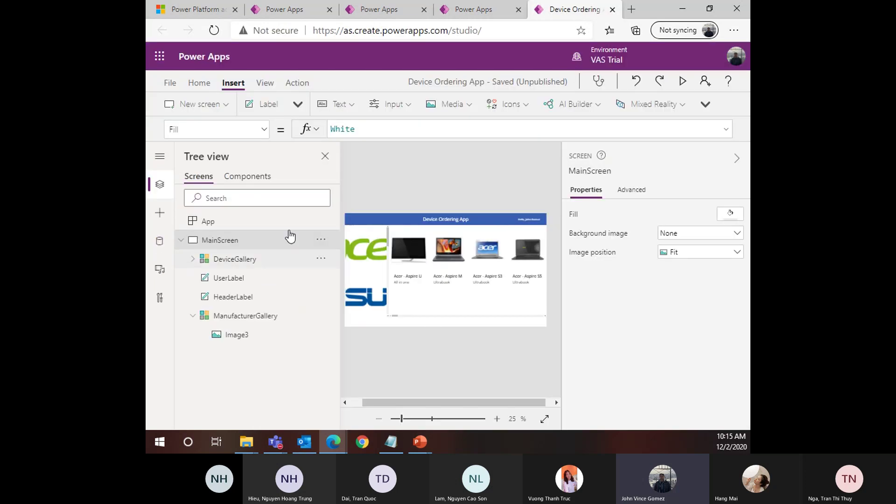
left_click(170, 83)
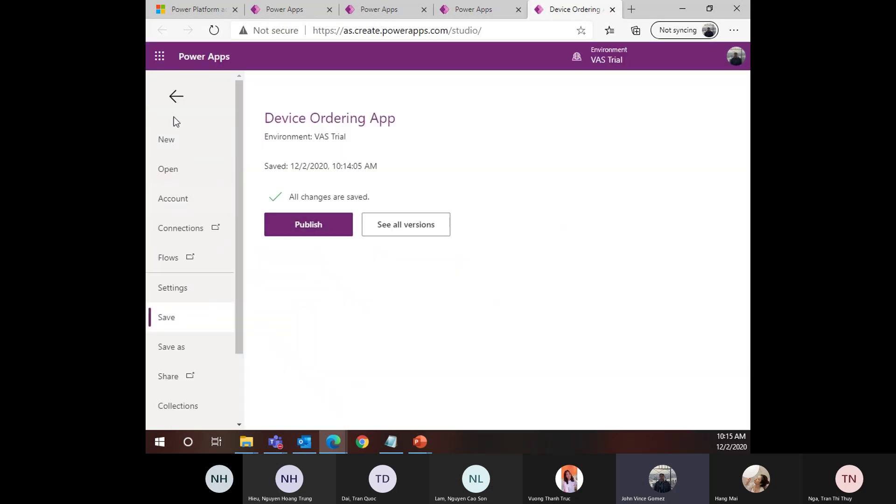
left_click(174, 96)
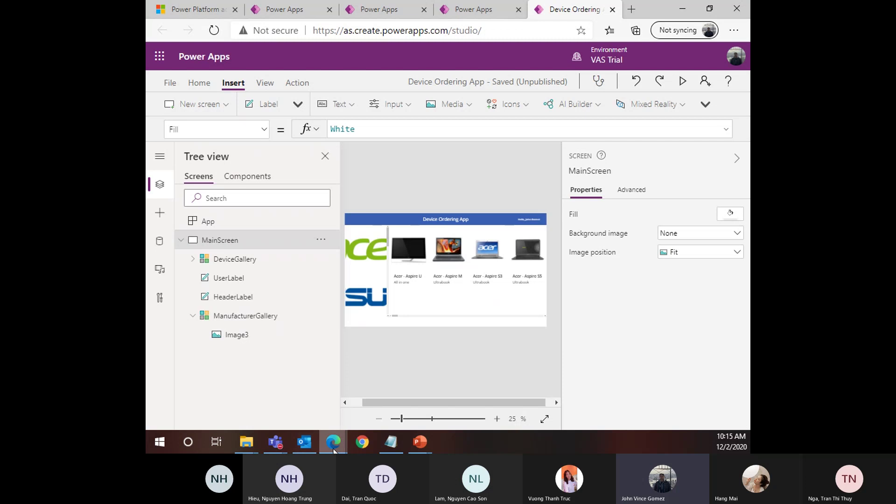
In the other Power Apps browser window, view the apps list and switch the environment to VAS Trial
mouse_move(333, 442)
left_click(587, 396)
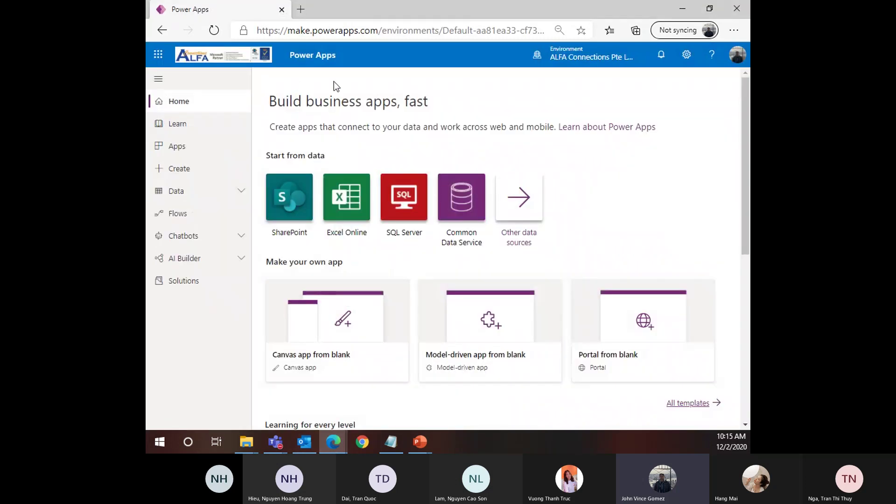
left_click(178, 148)
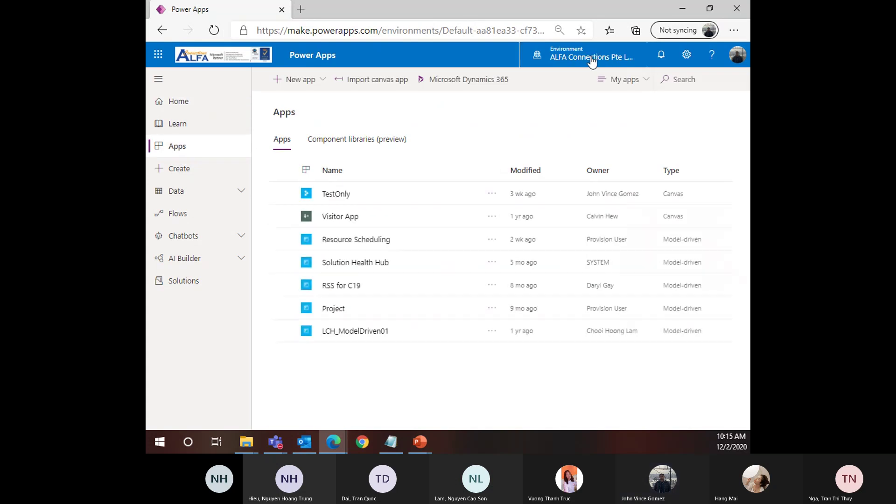
left_click(592, 61)
left_click(633, 264)
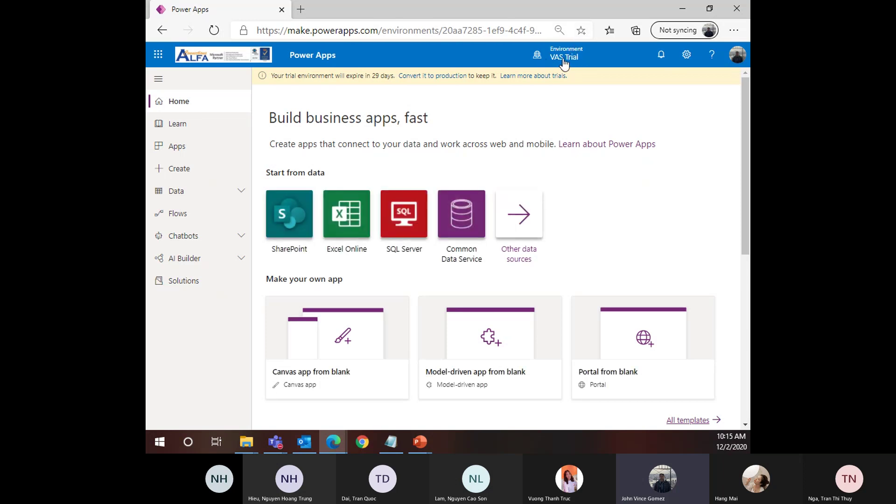
Find Device Ordering App on the home page and in the apps list, and examine its available actions
scroll(553, 205, "down", 7)
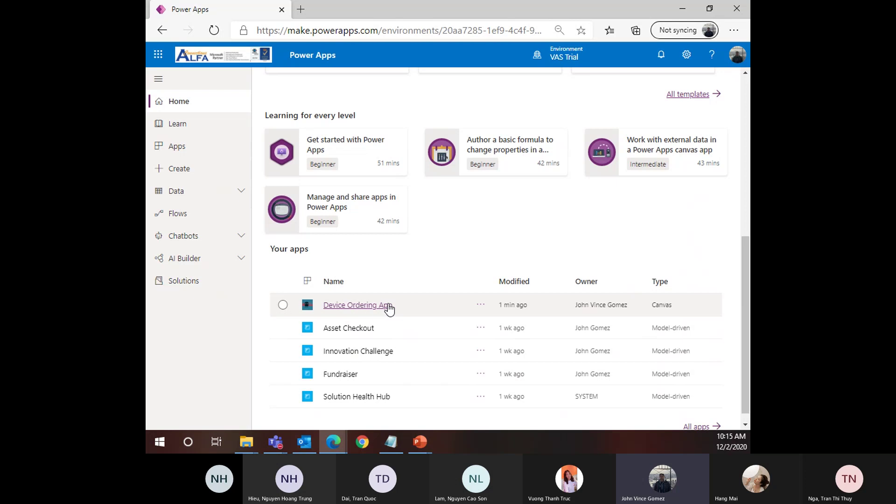
left_click(481, 309)
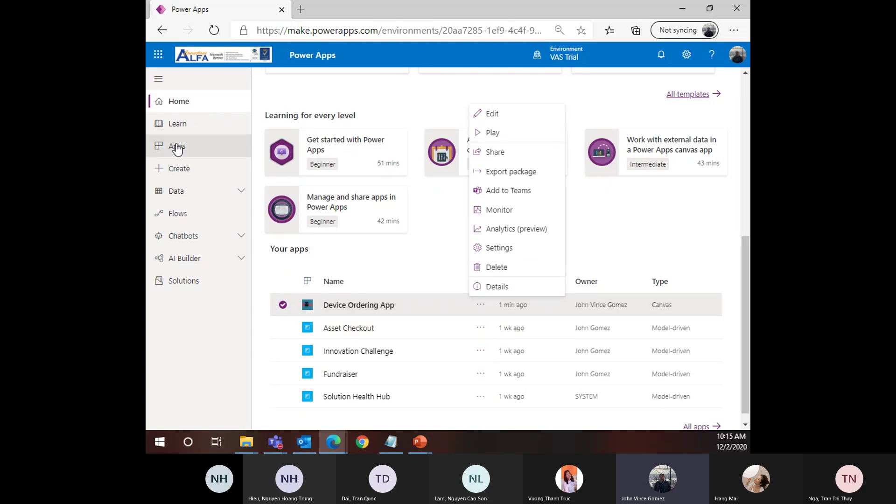
left_click(178, 149)
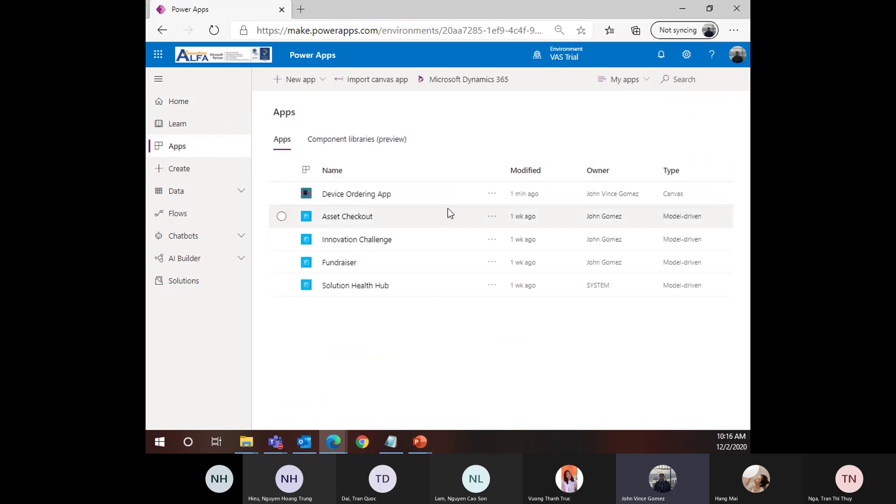
left_click(431, 195)
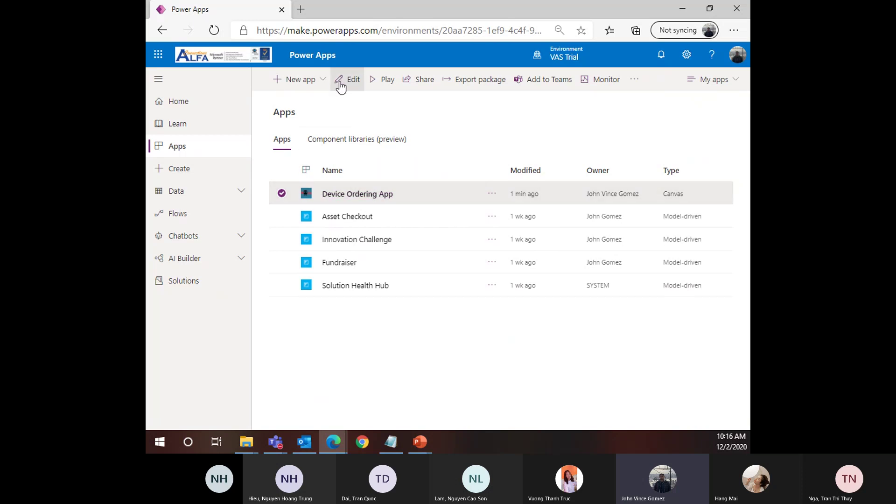
left_click(492, 195)
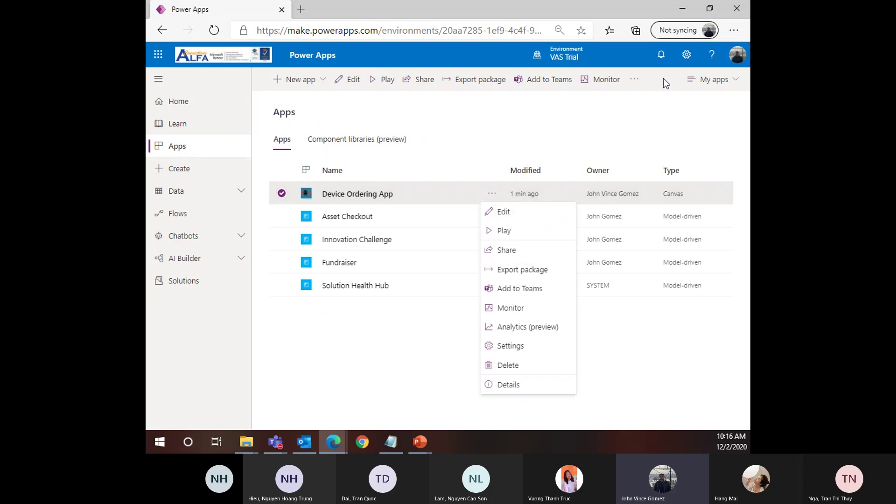
Close the browser window with the apps list and return to the Device Ordering App editor
left_click(693, 9)
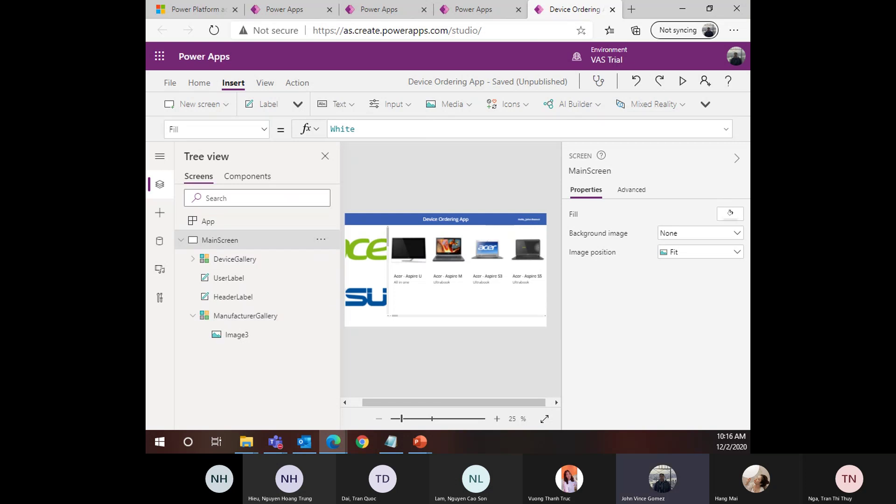
key("alt+Tab")
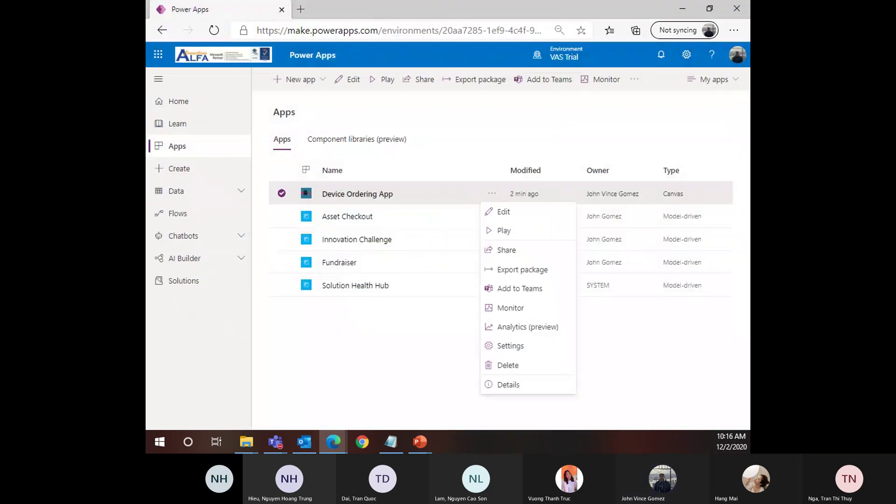
left_click(737, 13)
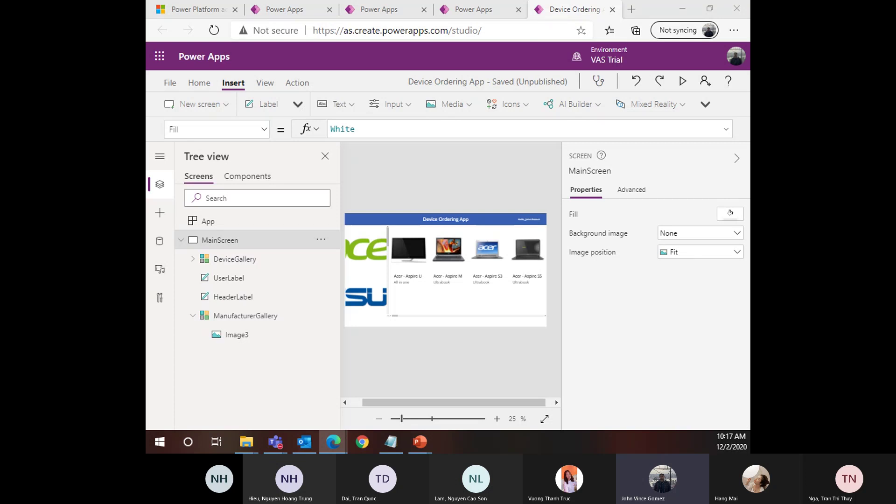
Switch to the Device-Order-Data.xlsx workbook, examine the Manufacturers sheet's logo, HQ and store columns, and close the workbook
key("alt+Tab")
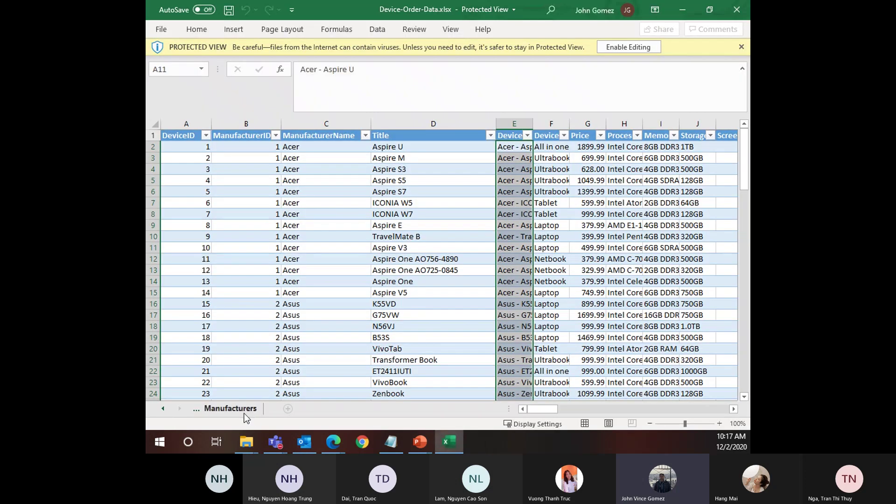
left_click(239, 409)
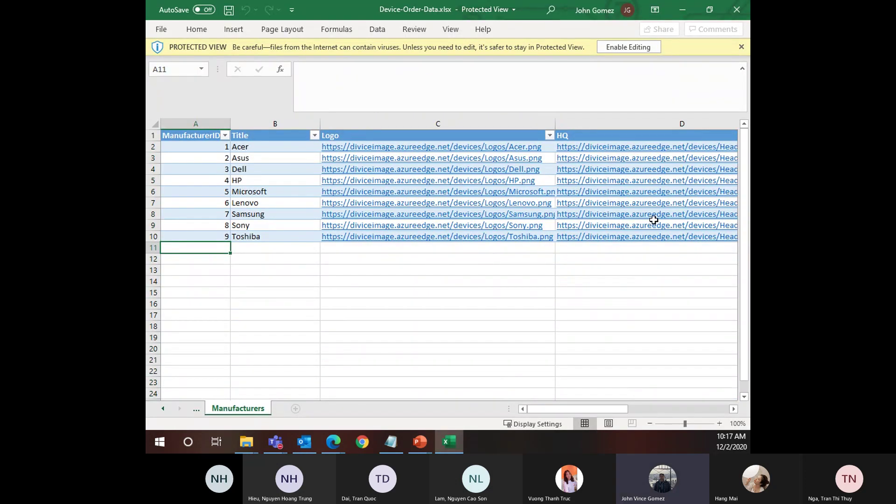
left_click_drag(604, 407, 656, 409)
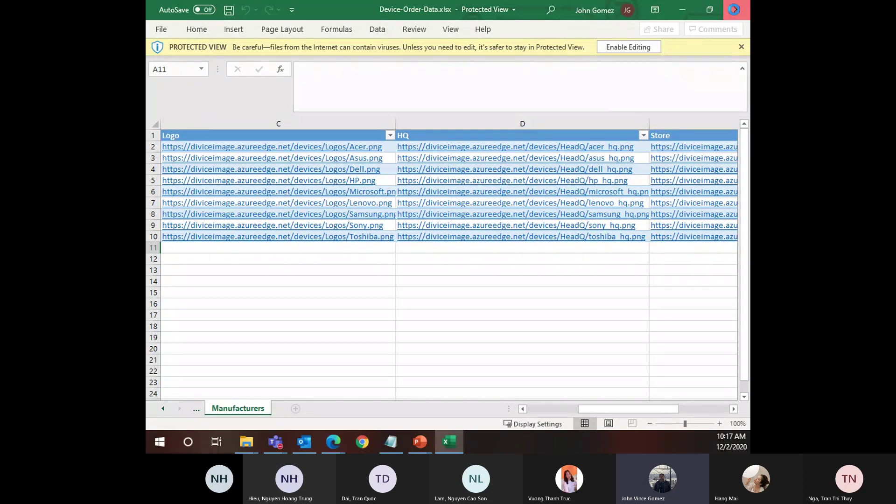
left_click(737, 10)
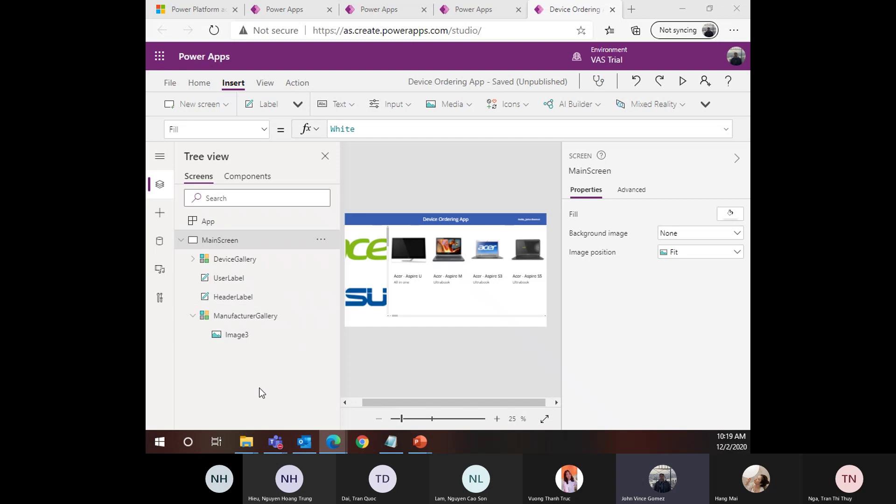
Change ManufacturerGallery's layout to Image, title, and subtitle, and look through the other available layouts
left_click(248, 317)
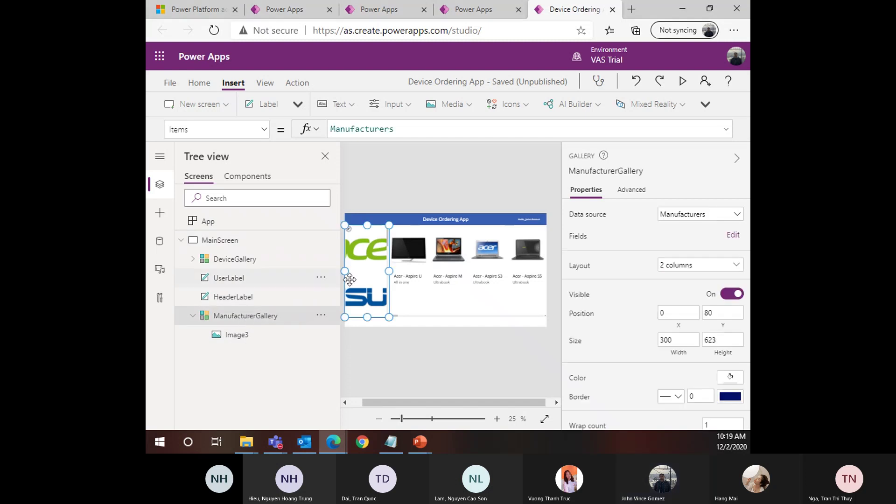
left_click(719, 274)
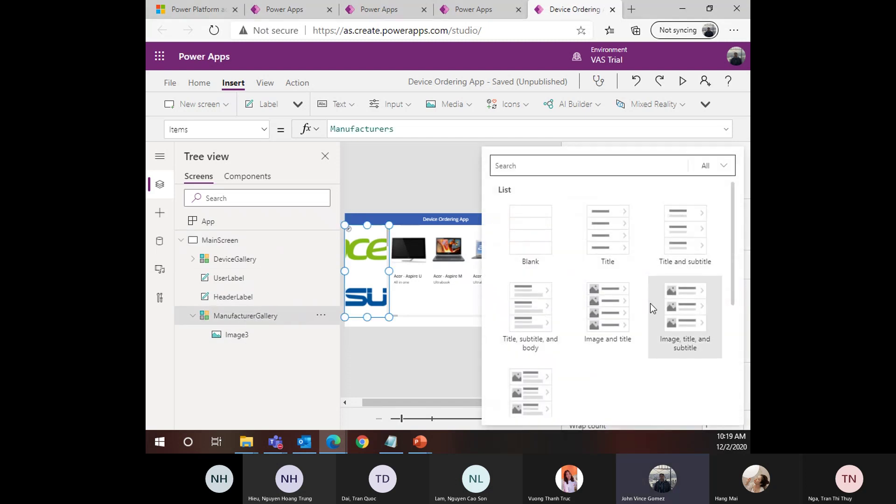
left_click(684, 313)
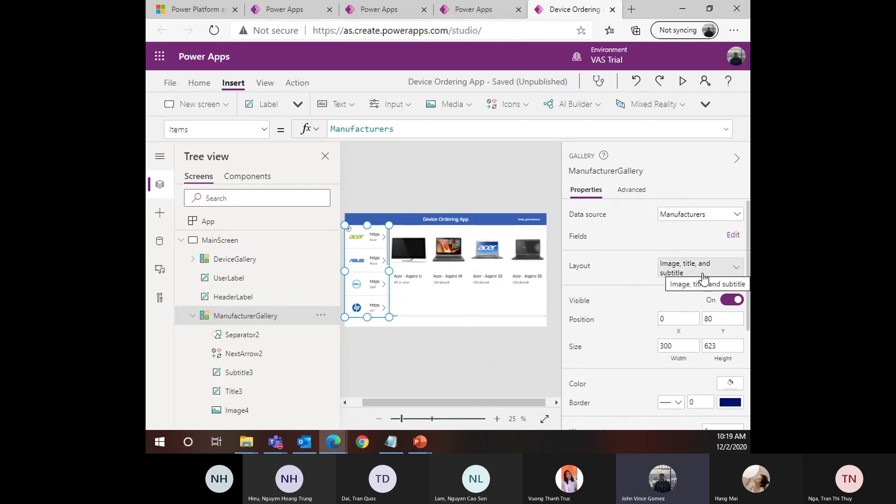
left_click(694, 277)
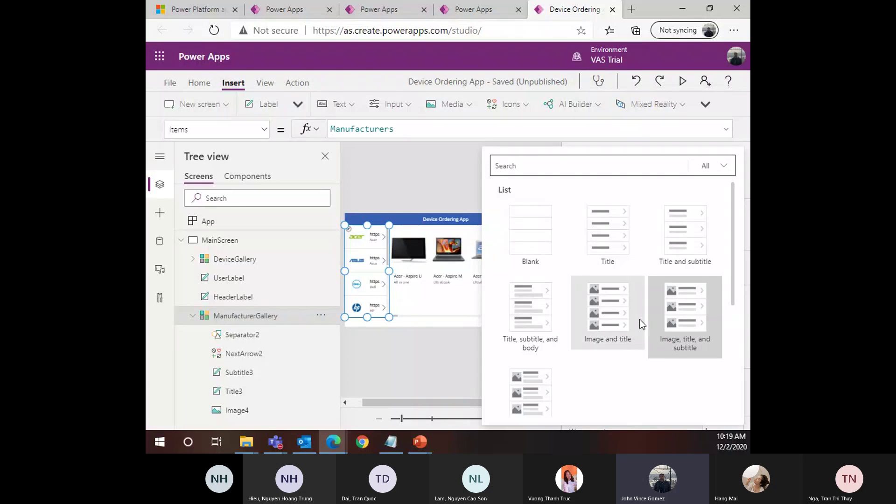
scroll(644, 337, "down", 2)
scroll(534, 410, "down", 2)
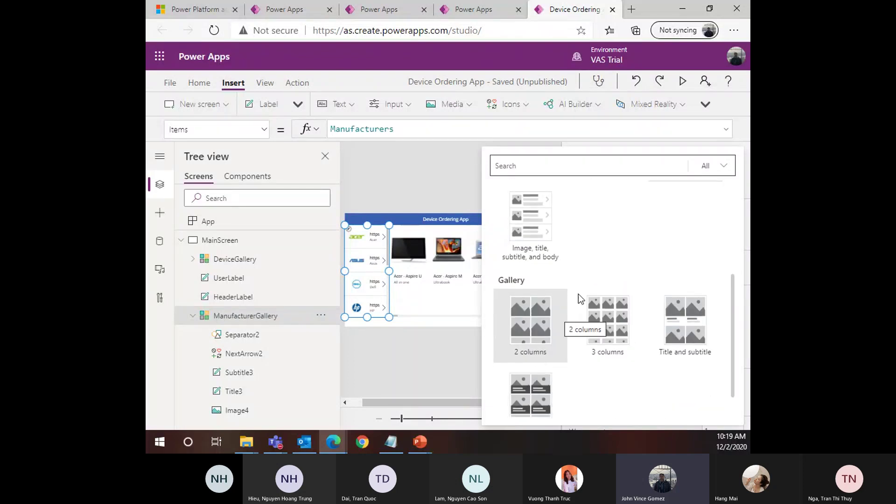
scroll(579, 294, "up", 5)
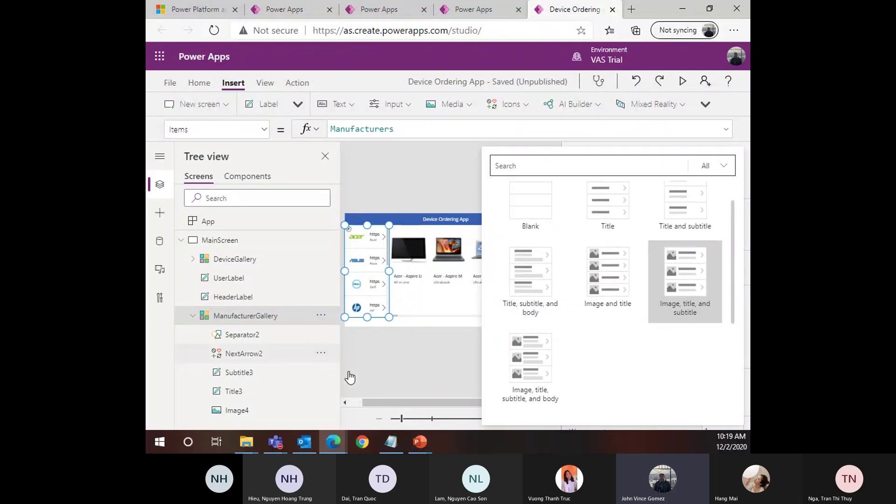
left_click(435, 345)
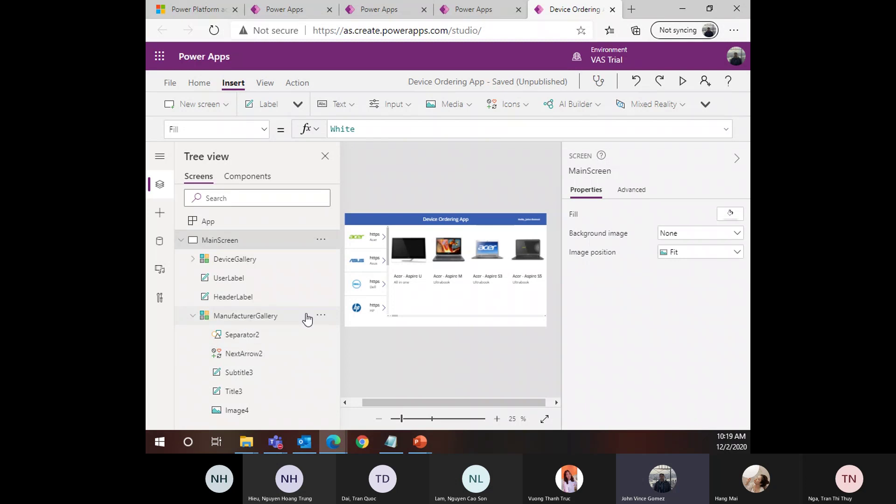
Delete the separator, next arrow, subtitle and title from ManufacturerGallery, keeping only the image
left_click(247, 316)
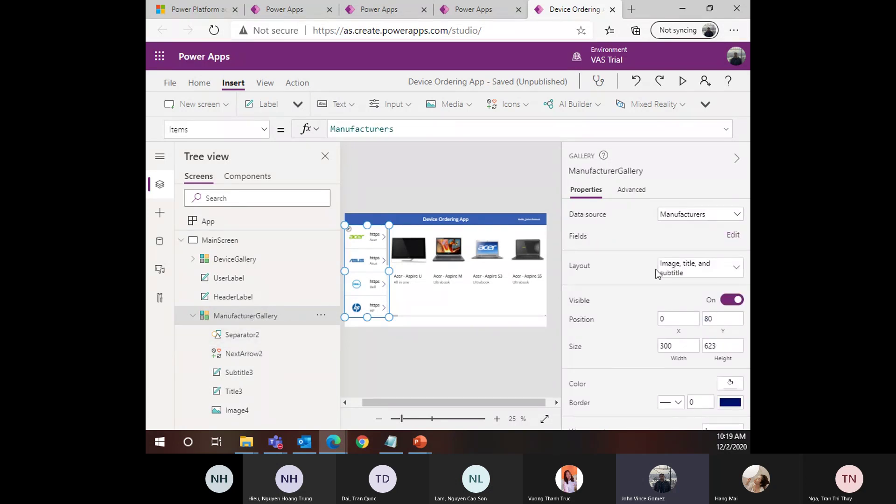
left_click(243, 338)
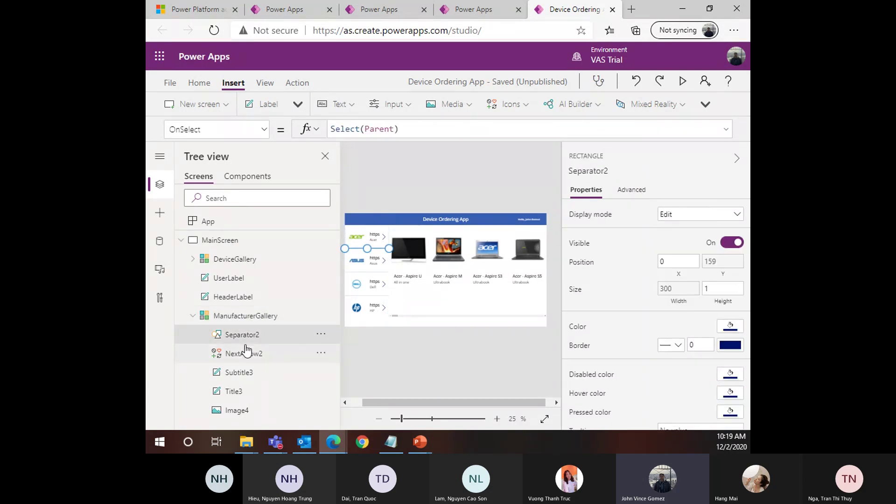
left_click(253, 373)
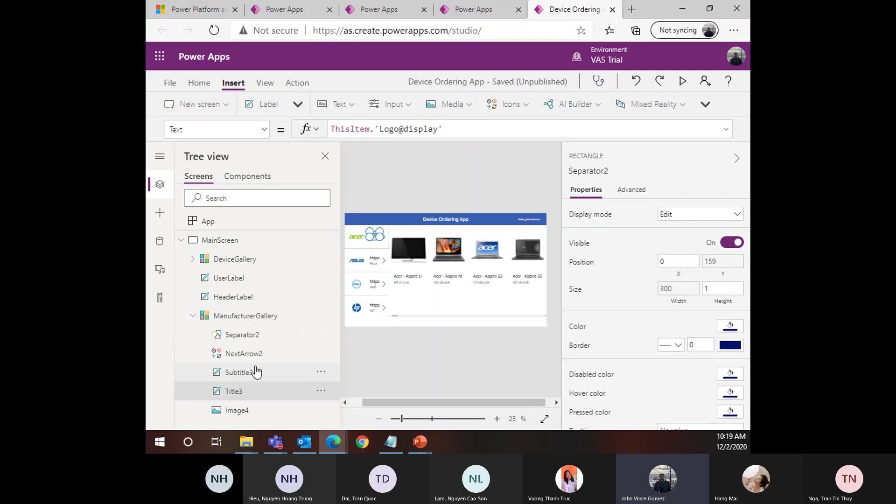
left_click(252, 337)
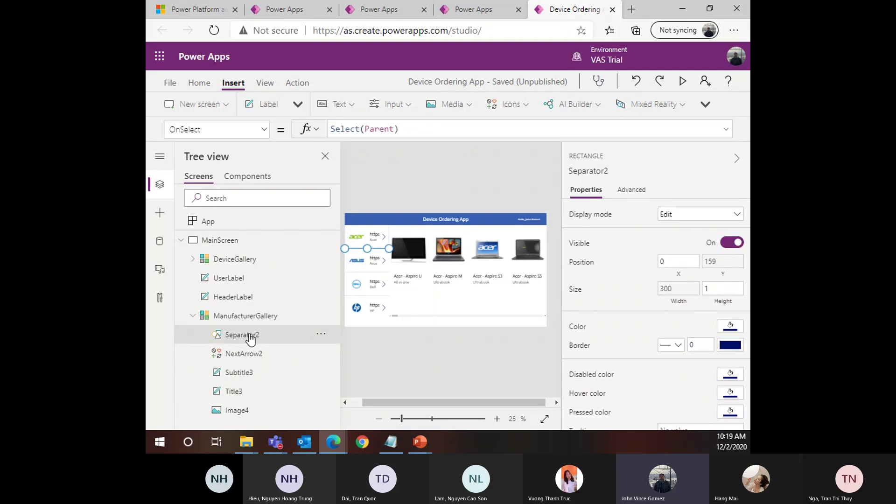
key("Delete")
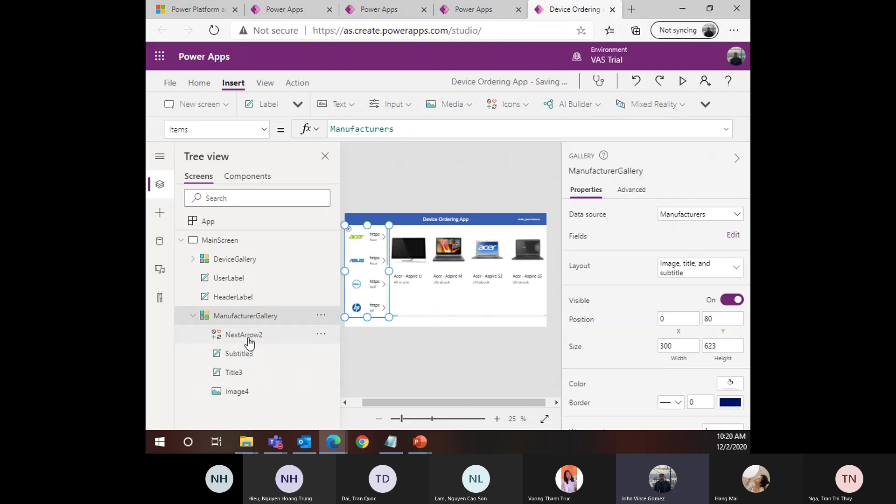
left_click(252, 337)
key("Delete")
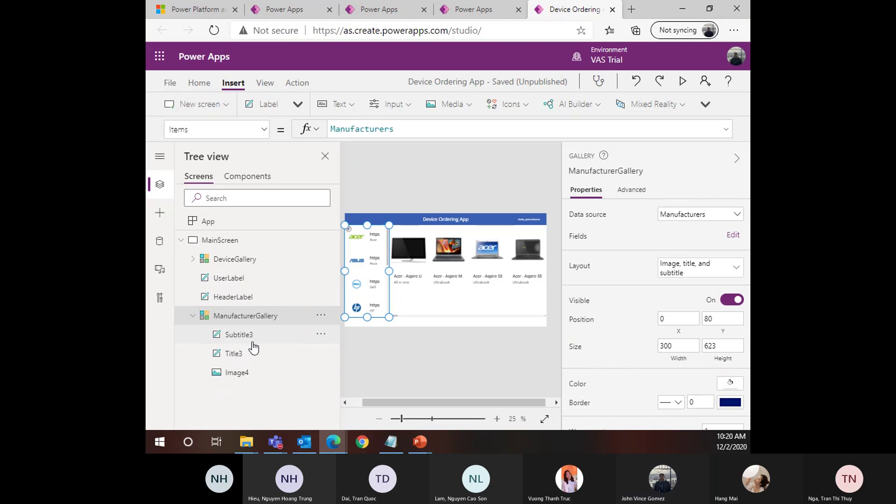
left_click(251, 341)
key("Delete")
left_click(242, 341)
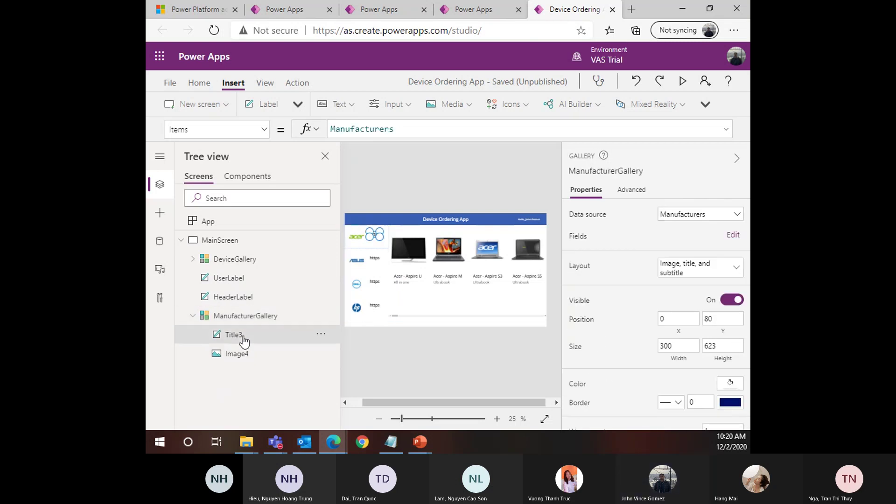
key("Delete")
Set ManufacturerGallery's layout to 2 columns
scroll(668, 393, "down", 2)
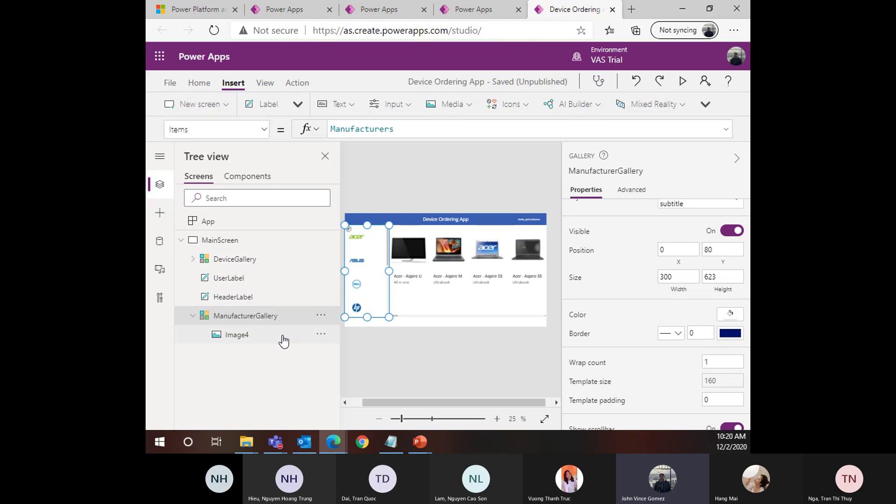
scroll(654, 262, "up", 3)
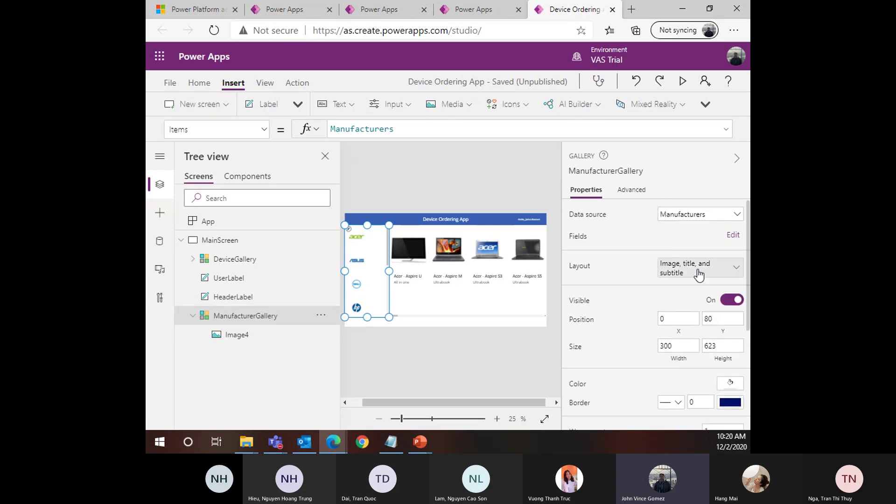
left_click(647, 276)
scroll(537, 351, "down", 3)
left_click(525, 303)
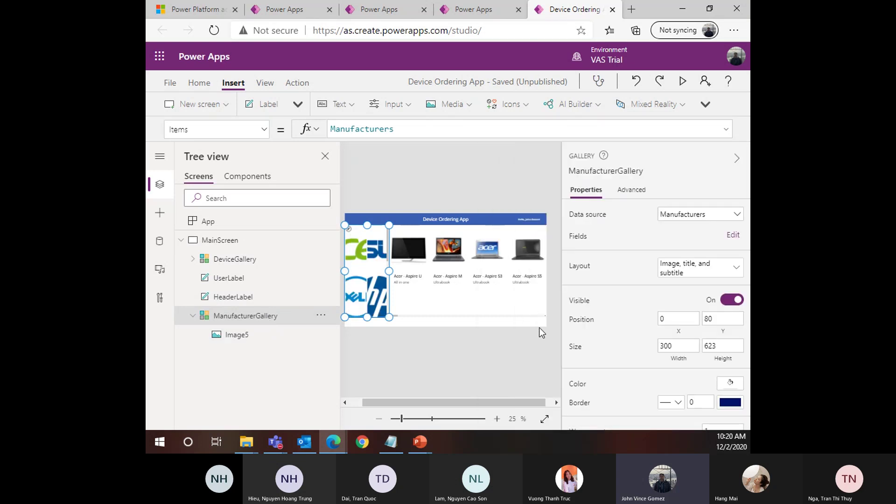
Set ManufacturerGallery's wrap count to 1
scroll(746, 327, "down", 2)
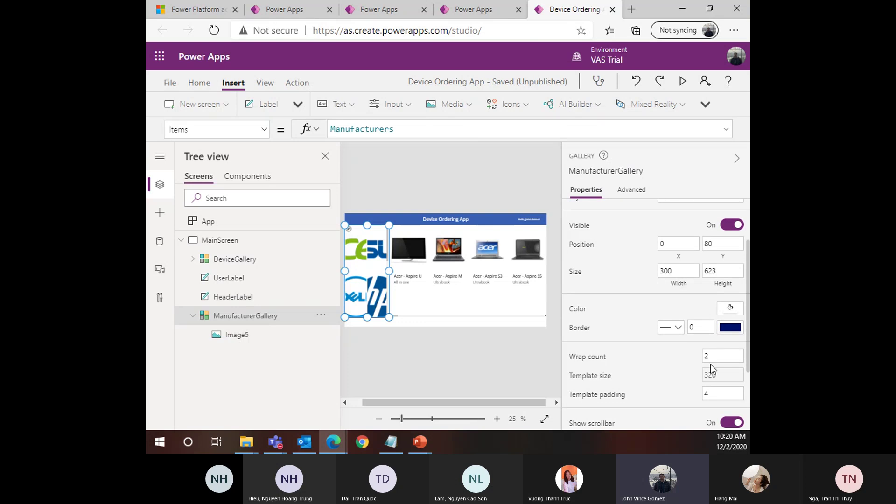
left_click(706, 356)
type("10")
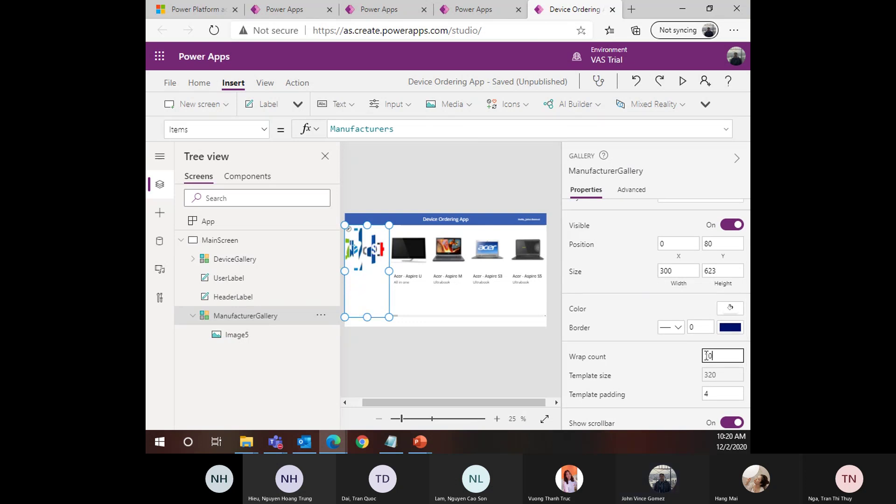
key("BackSpace")
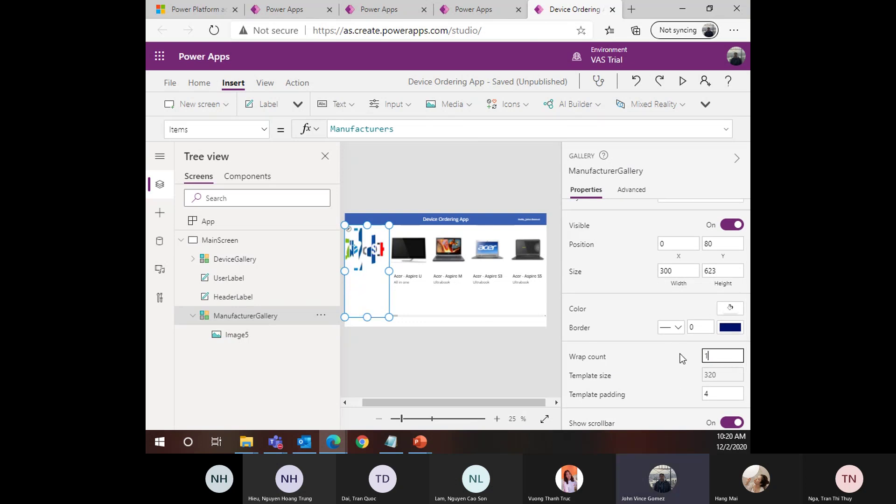
left_click(454, 337)
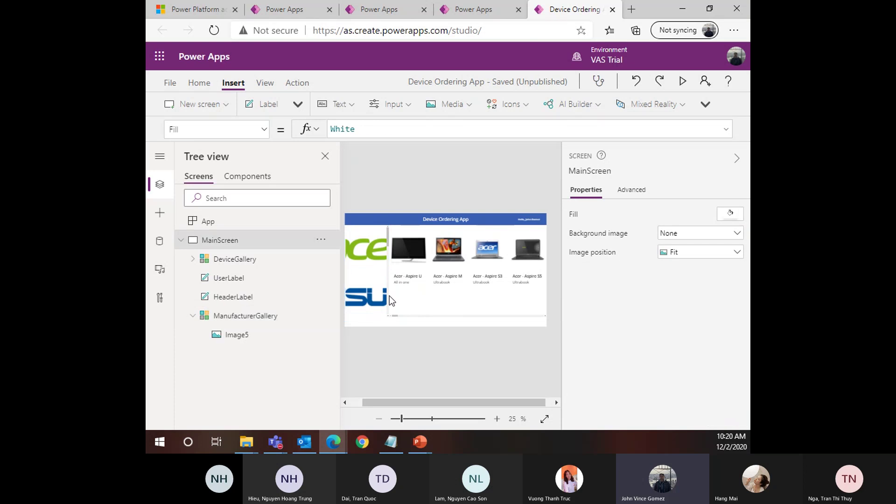
Set the image position of the logo image in ManufacturerGallery to Fit
left_click(387, 296)
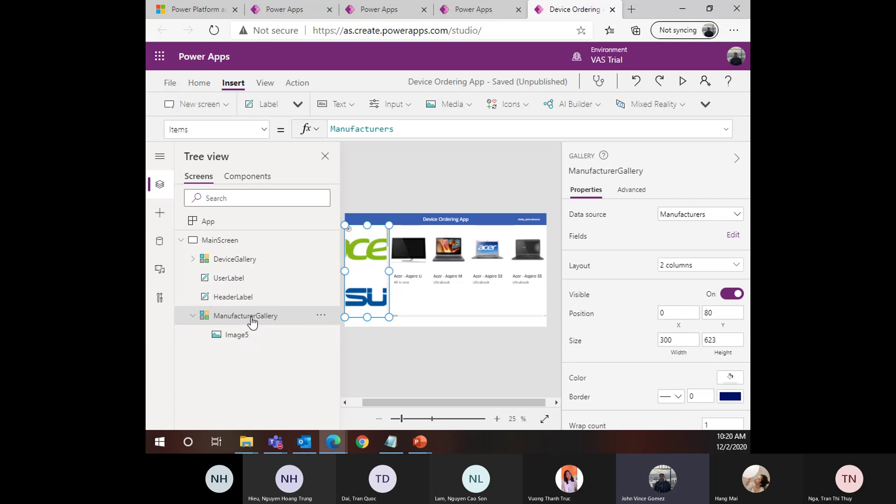
left_click(350, 232)
scroll(639, 316, "down", 4)
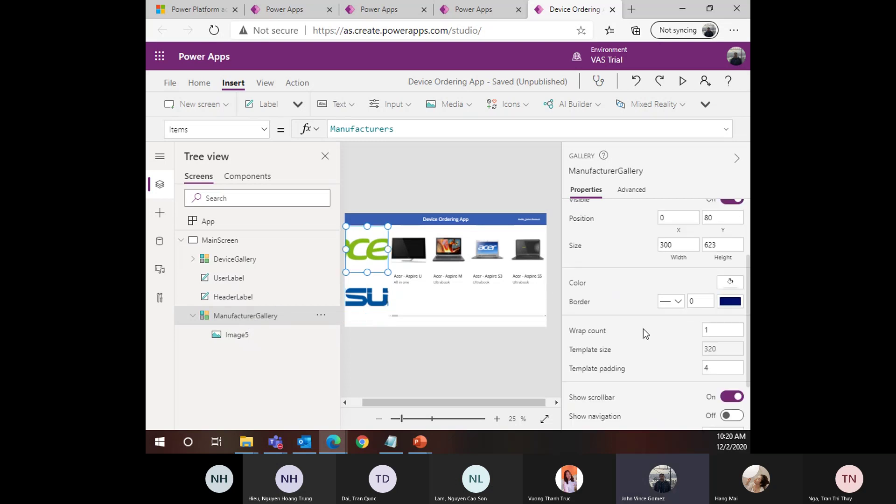
scroll(669, 353, "up", 4)
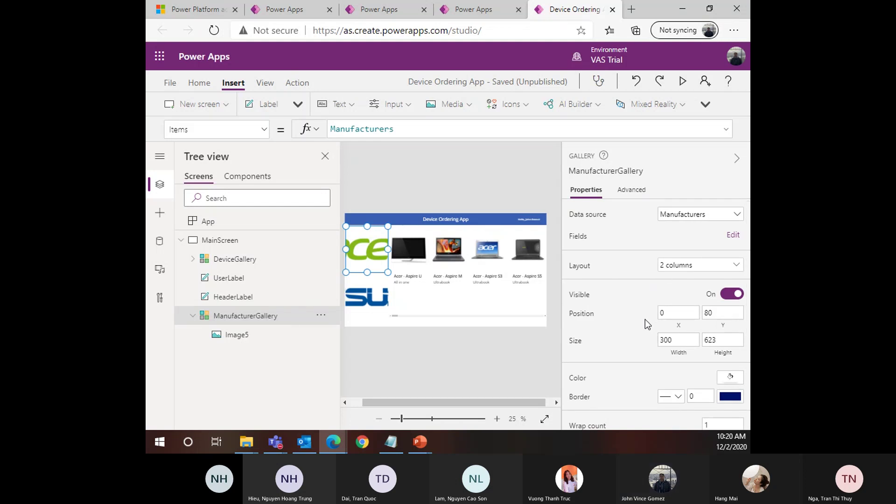
scroll(645, 322, "down", 4)
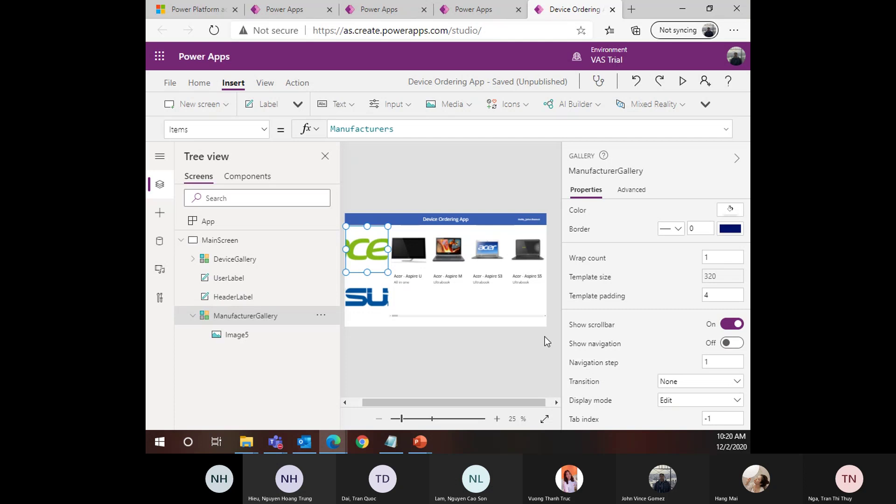
left_click(376, 261)
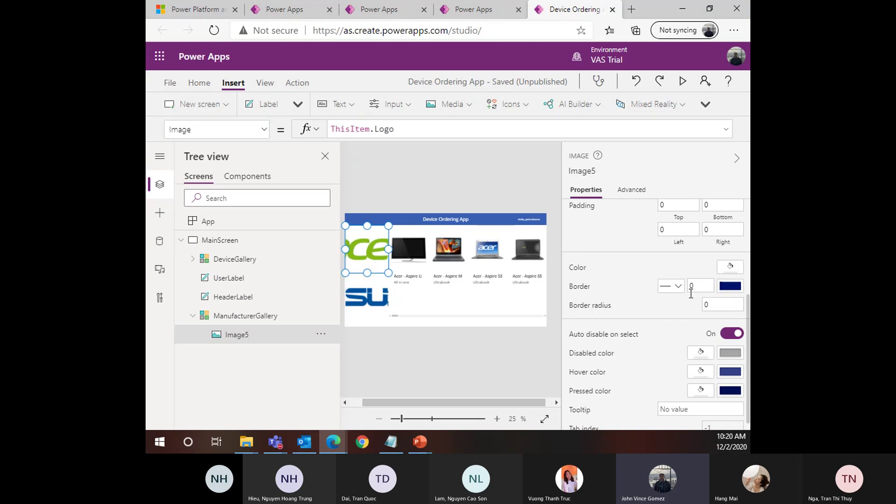
scroll(691, 293, "up", 4)
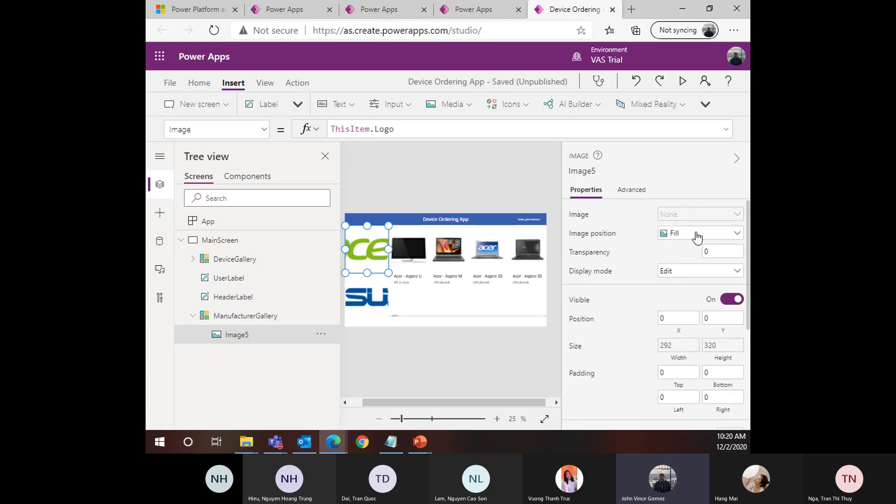
left_click(697, 237)
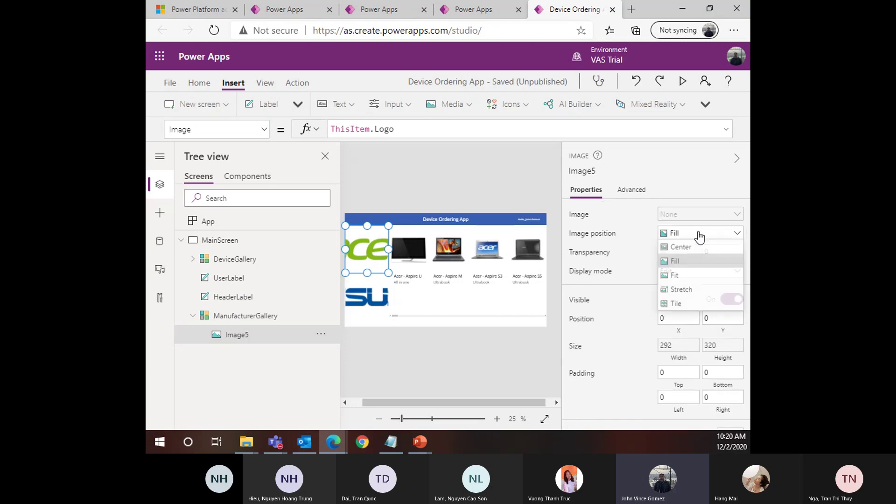
left_click(685, 277)
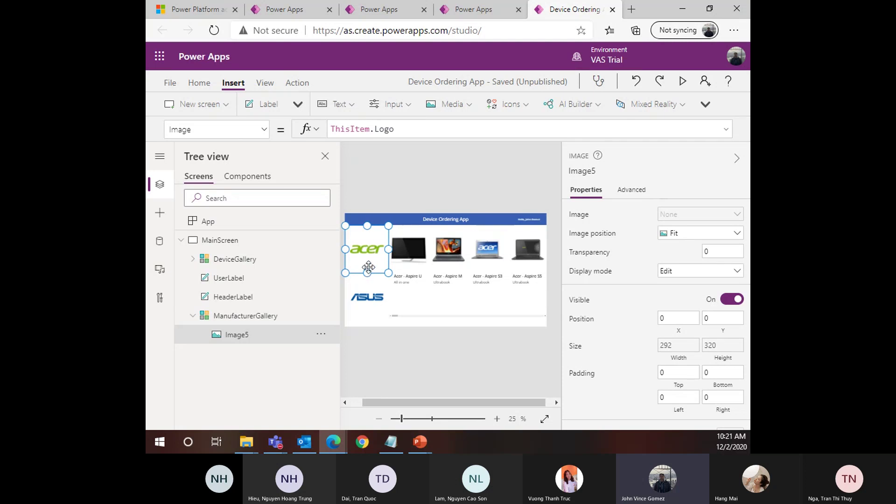
Try to reduce the template height in ManufacturerGallery until the logo image is about 180 high, and undo it
mouse_move(367, 273)
left_mouse_down()
mouse_move(368, 252)
mouse_move(367, 278)
left_mouse_up()
left_click(256, 320)
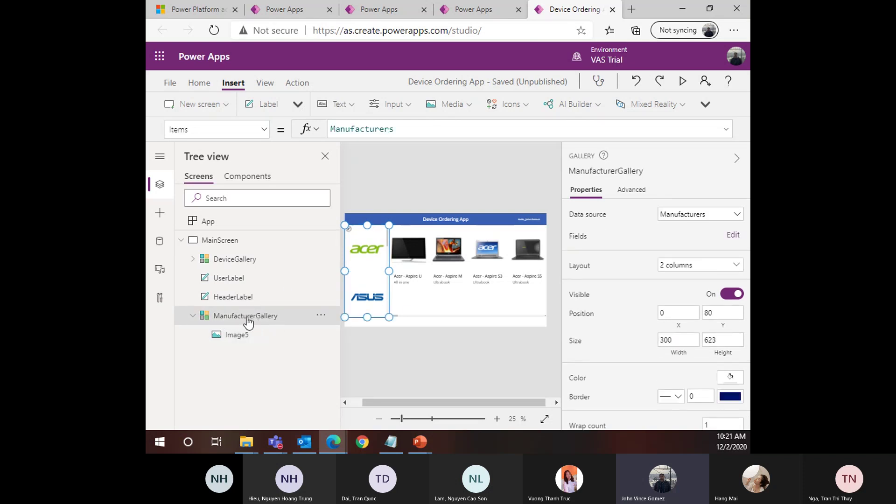
left_click(351, 235)
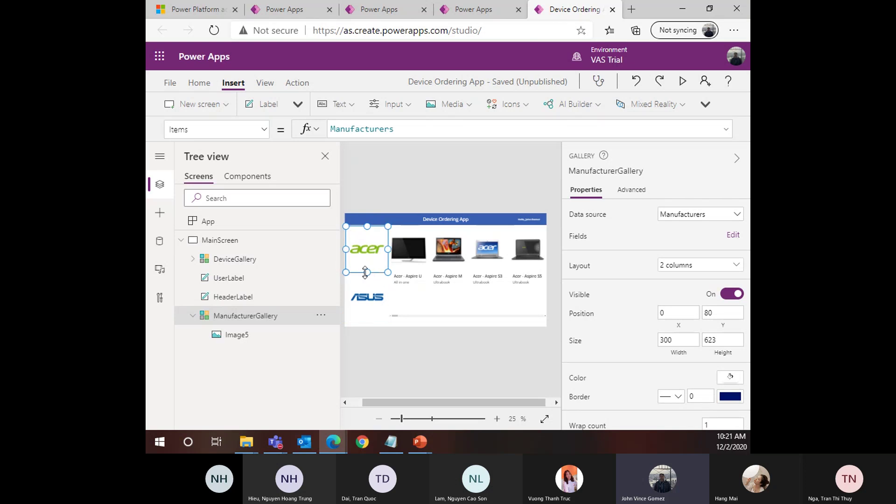
mouse_move(367, 270)
left_mouse_down()
mouse_move(370, 237)
mouse_move(369, 273)
mouse_move(367, 252)
left_mouse_up()
left_click(360, 251)
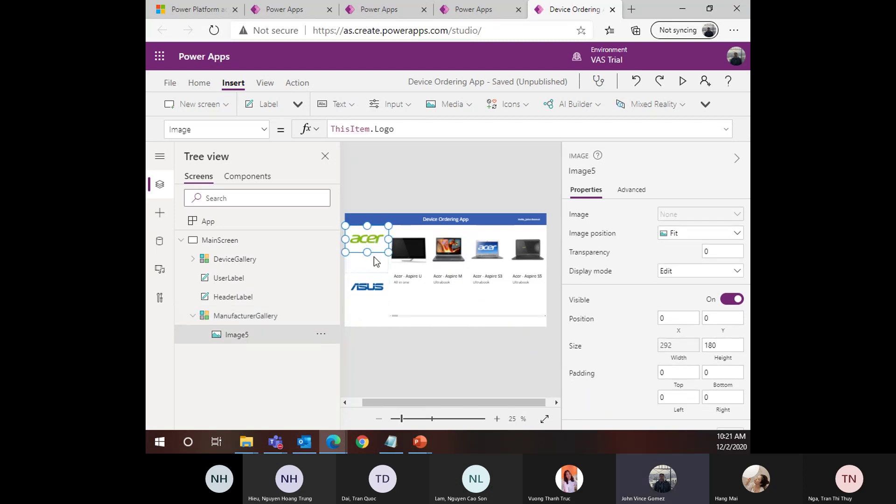
key("ctrl+z")
Reduce the height of ManufacturerGallery's item template so four logos fit in the gallery
left_click(371, 285)
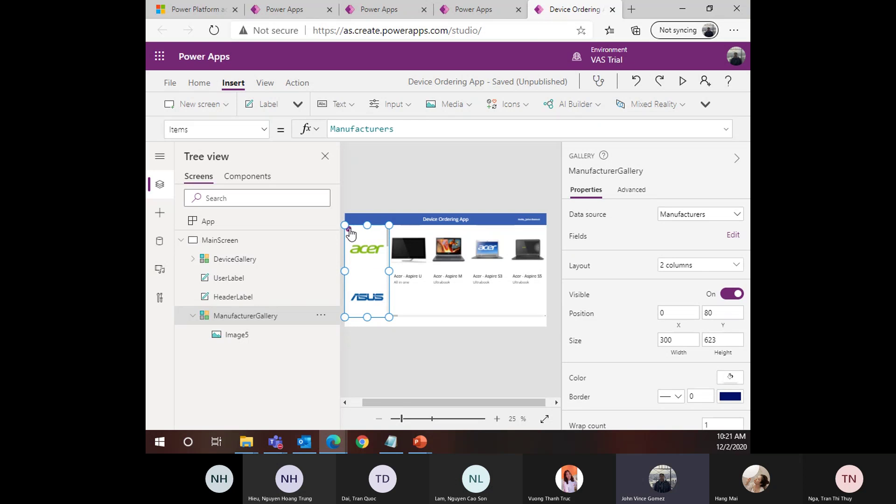
left_click_drag(367, 271, 368, 244)
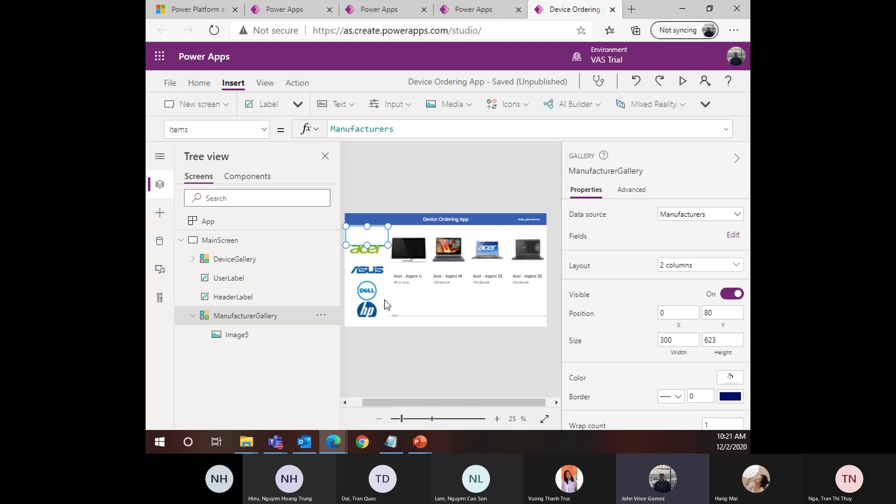
left_click(371, 294)
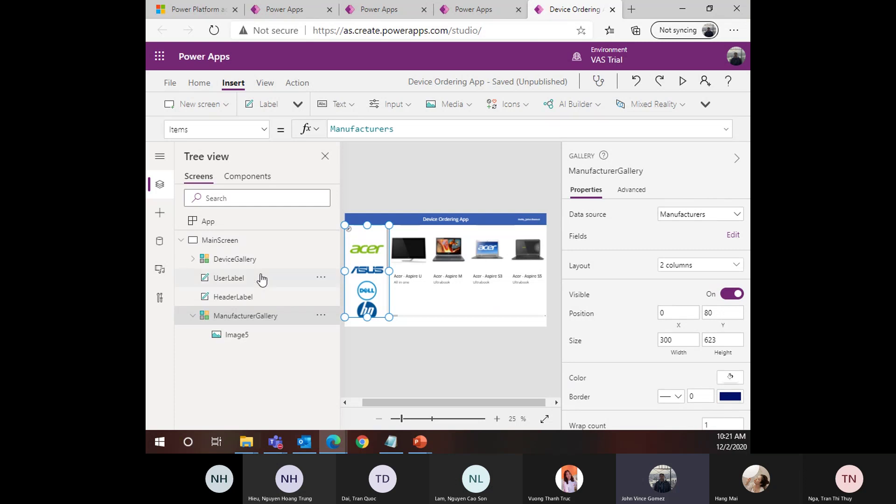
left_click(706, 265)
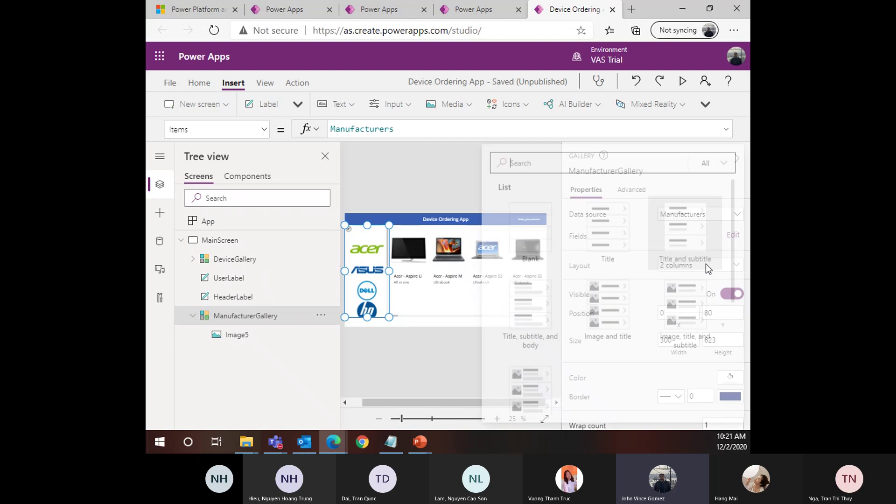
left_click(437, 353)
left_click(376, 293)
scroll(376, 293, "down", 5)
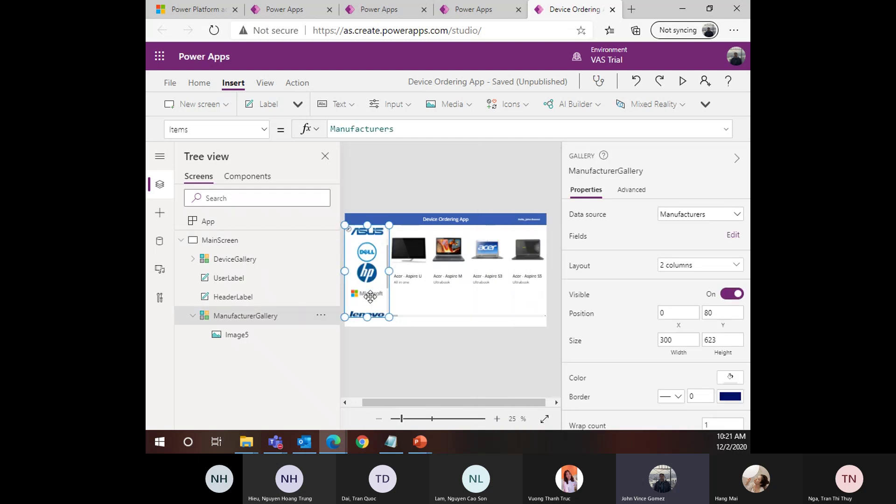
scroll(373, 282, "up", 3)
scroll(374, 283, "up", 2)
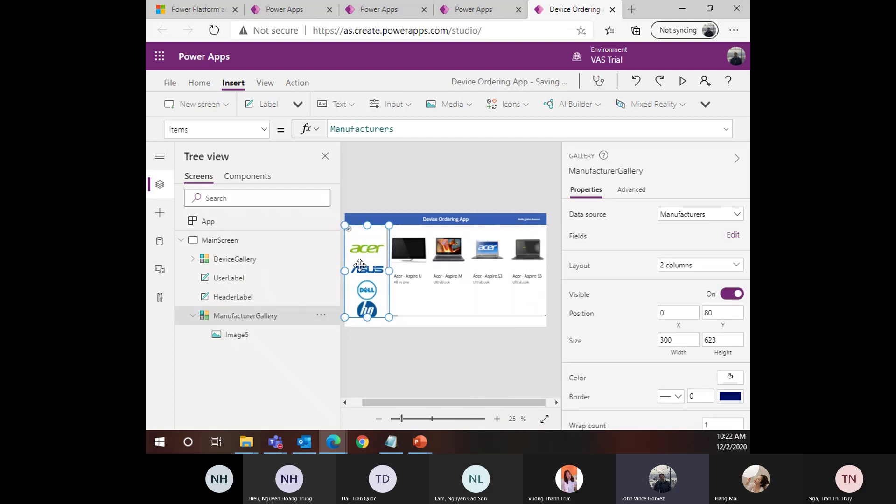
Shrink the logo image in ManufacturerGallery to a height of about 136
left_click(368, 243)
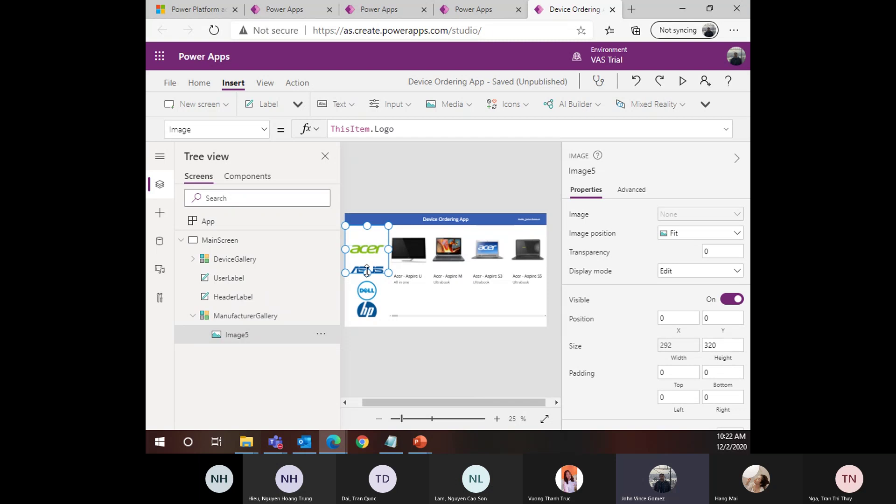
left_click_drag(367, 273, 369, 257)
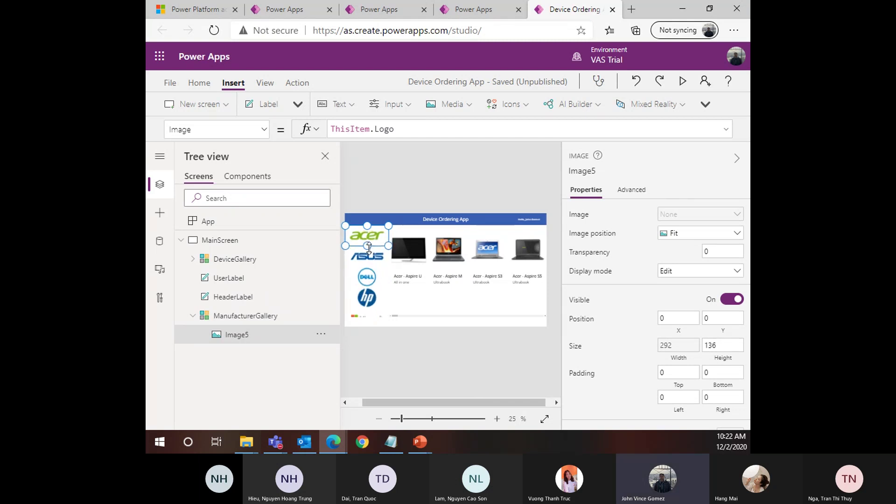
left_click(260, 316)
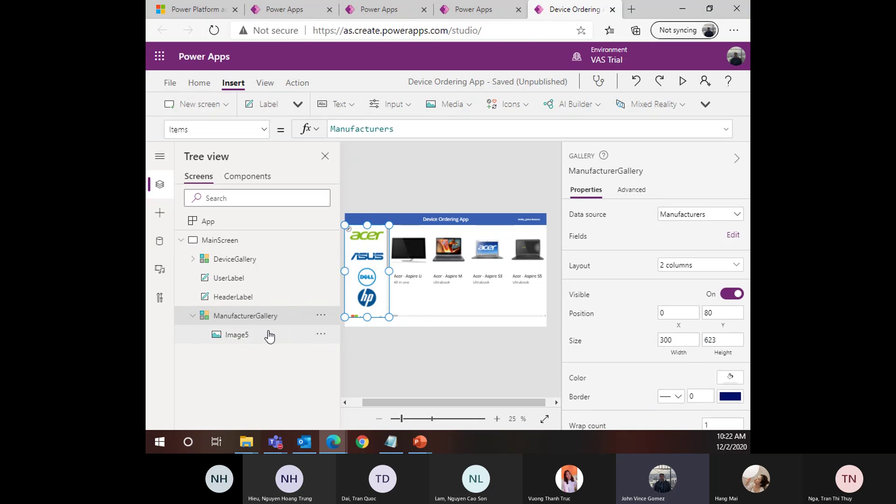
left_click(268, 334)
left_click(254, 317)
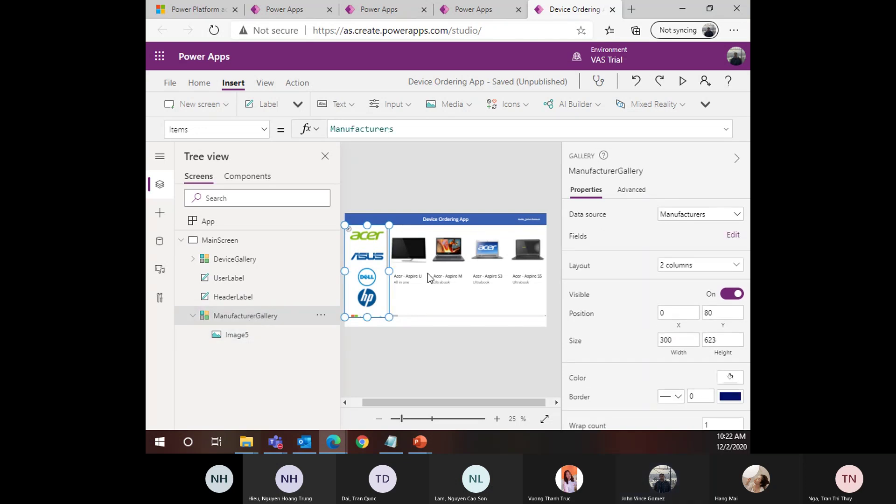
Examine ManufacturerGallery's first template cell, its logo image and how the remaining logos follow it
left_click(350, 234)
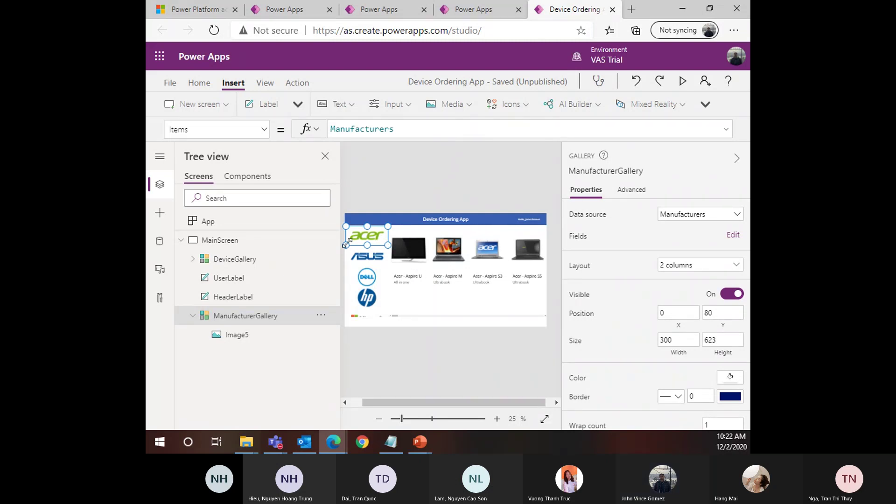
left_click(370, 247)
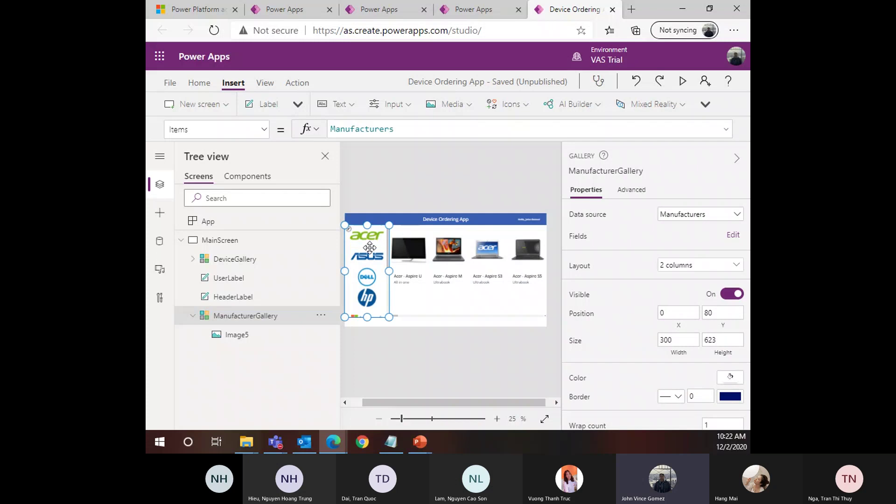
left_click(369, 246)
left_click(366, 244)
left_click(498, 299)
left_click(375, 254)
scroll(360, 262, "down", 2)
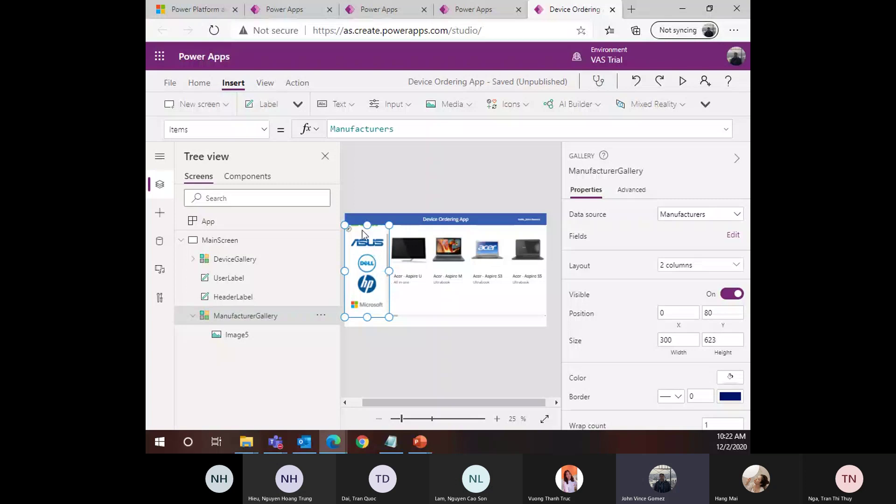
scroll(363, 230, "up", 2)
left_click(360, 235)
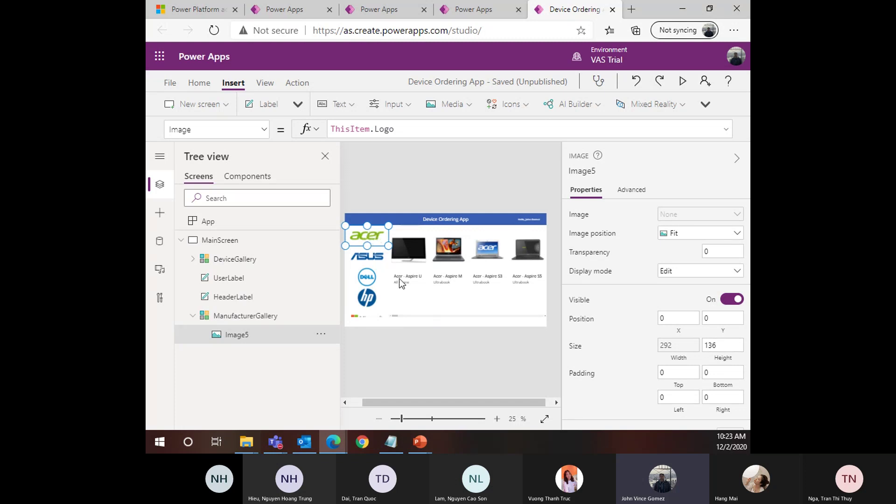
left_click(411, 179)
left_click(350, 234)
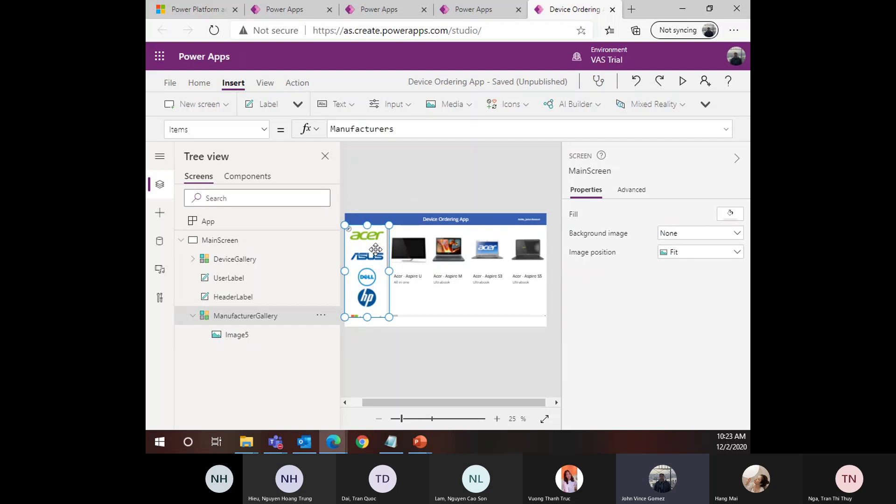
left_click(350, 235)
left_click_drag(374, 247, 372, 246)
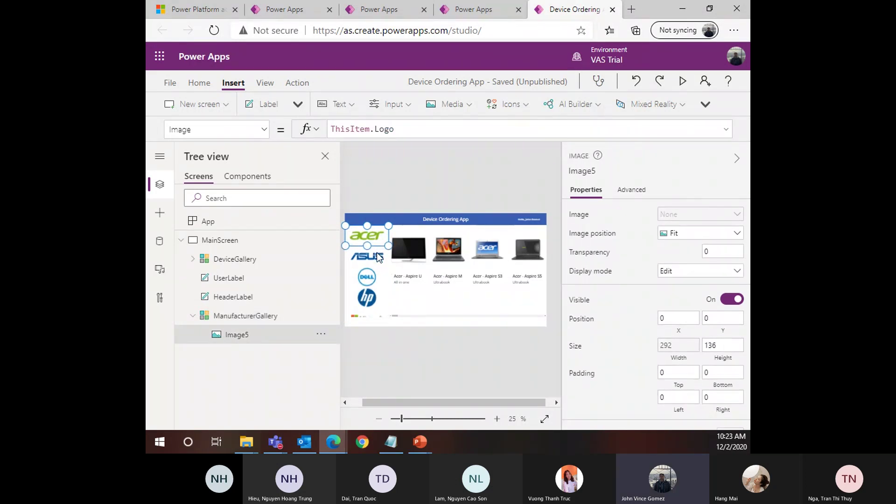
left_click(447, 287)
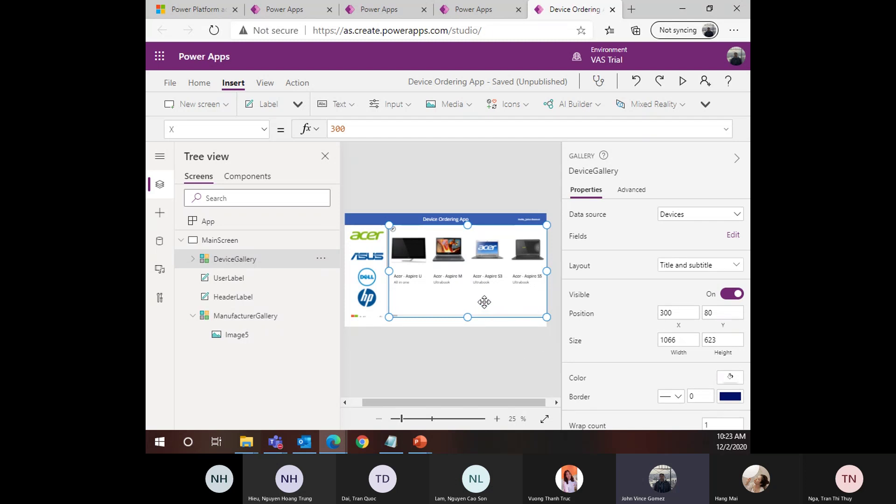
left_click(494, 358)
left_click(479, 301)
left_click(442, 200)
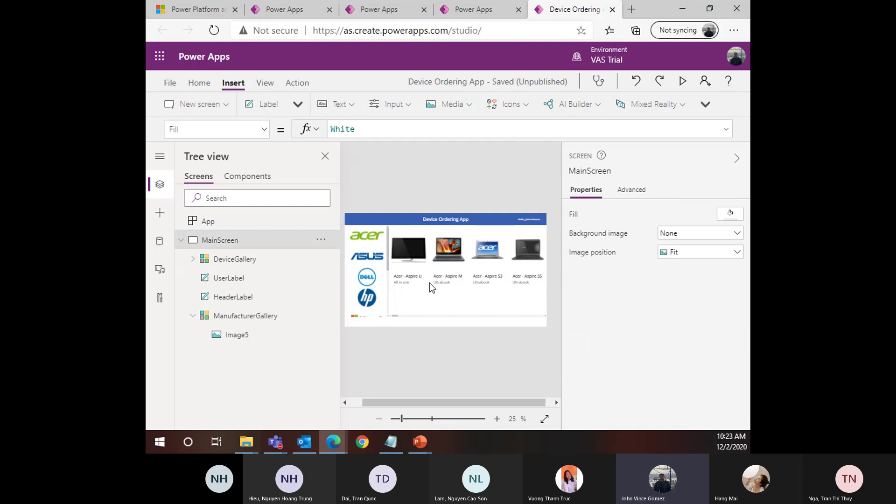
left_click(428, 283)
left_click(406, 202)
left_click(375, 279)
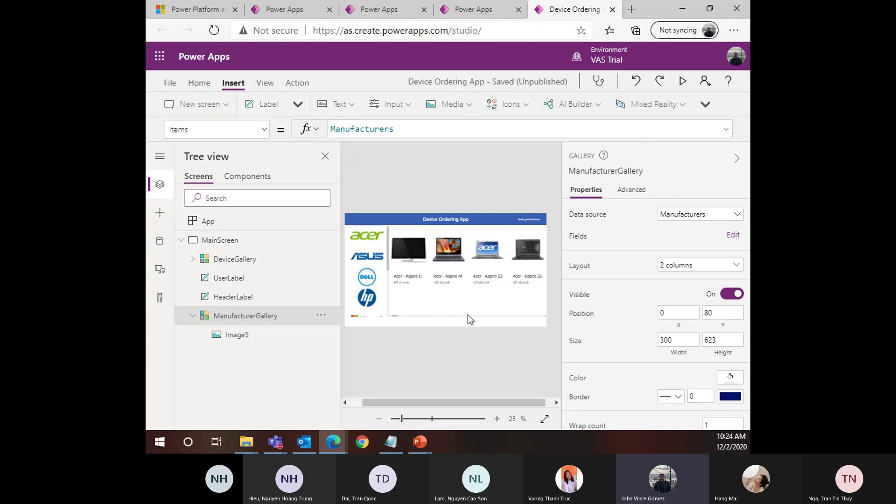
Reduce ManufacturerGallery's item template height further until the logos down to Samsung fit in the gallery
left_click(388, 294)
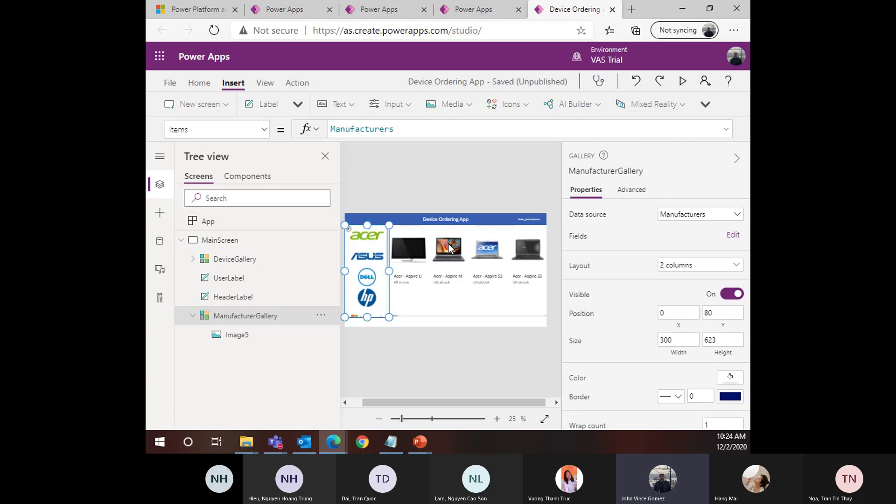
left_click(352, 237)
left_click_drag(367, 247, 366, 241)
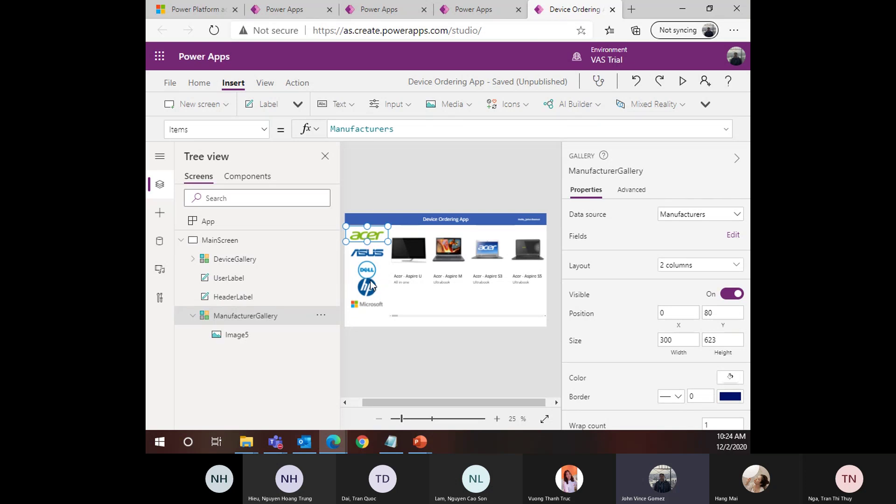
left_click(365, 293)
left_click(355, 241)
mouse_move(367, 241)
left_mouse_down()
mouse_move(371, 230)
mouse_move(371, 238)
left_mouse_up()
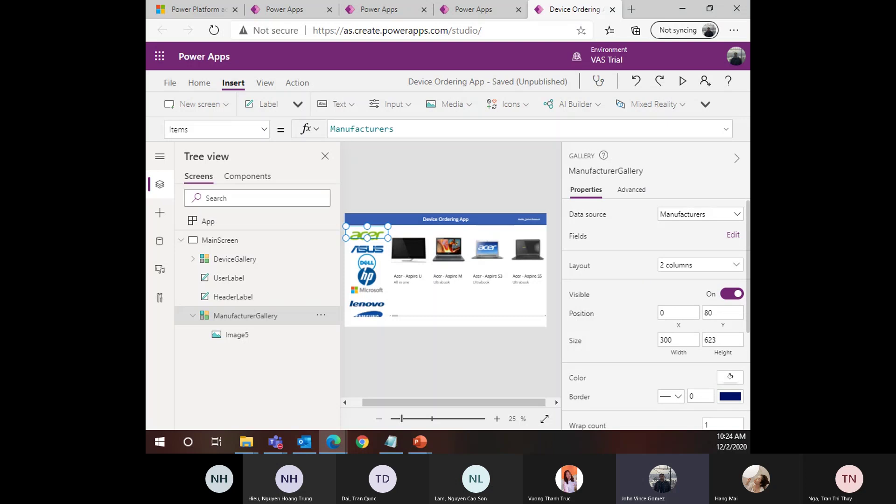
Detach the Device Ordering App tab into its own window and return it to the main browser window
left_click_drag(565, 12, 147, 174)
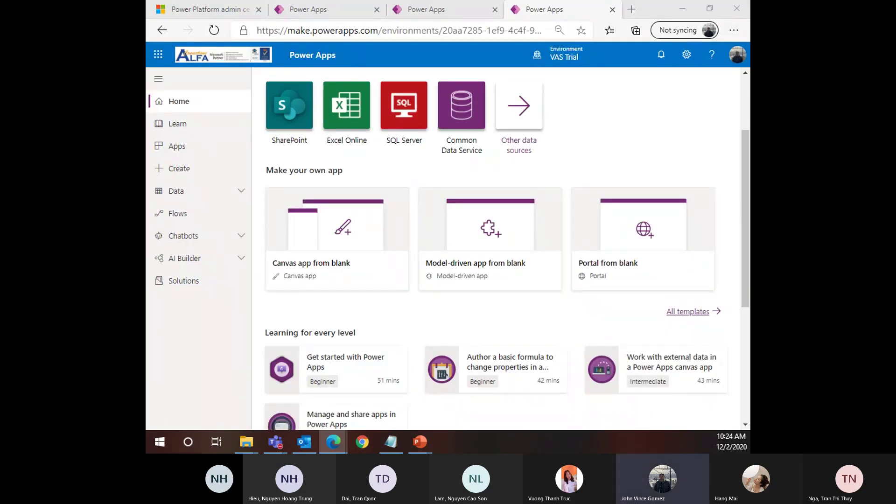
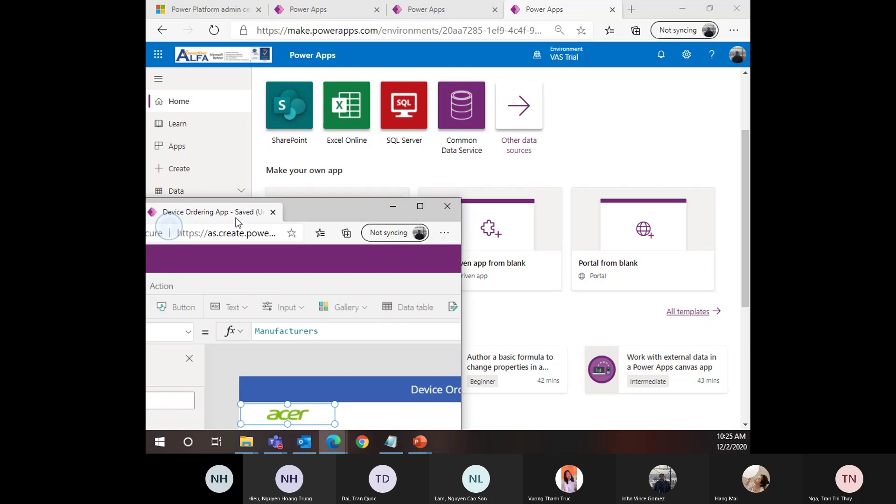
left_click_drag(236, 218, 410, 5)
Fine-tune ManufacturerGallery's item template height so all logos from Acer to Toshiba fit without scrolling
scroll(429, 317, "down", 2)
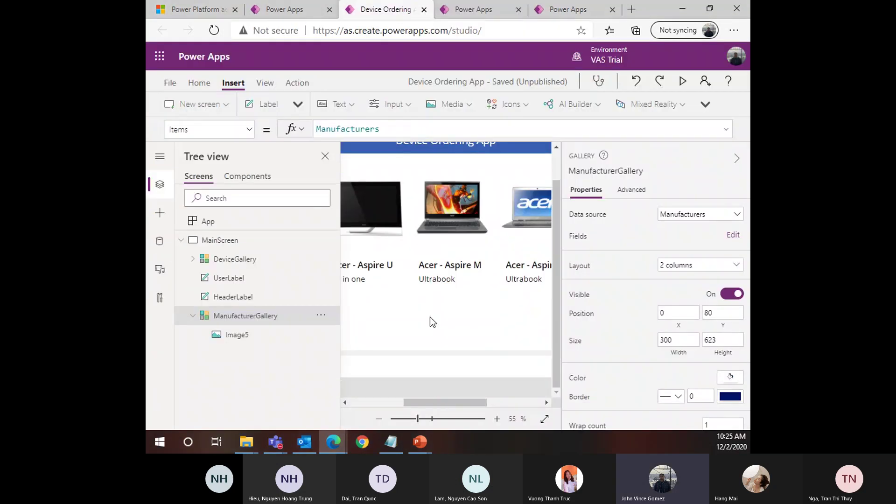
left_click_drag(430, 405, 342, 408)
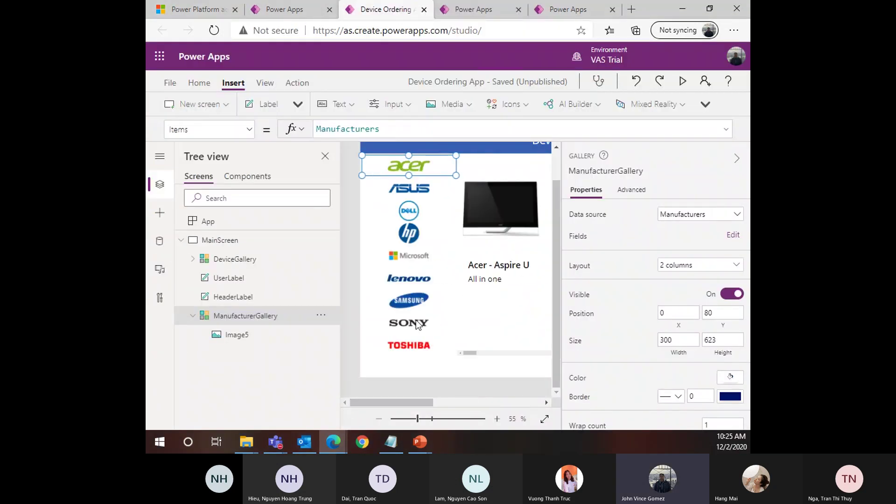
left_click(410, 237)
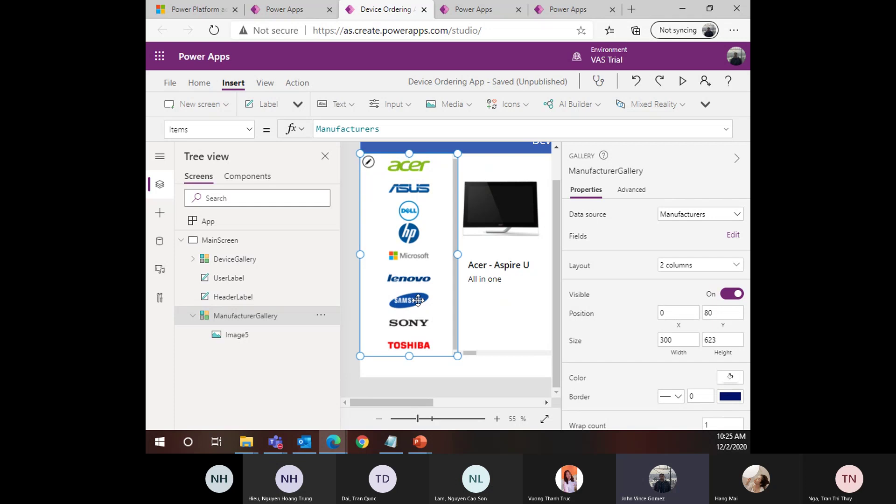
left_click(473, 375)
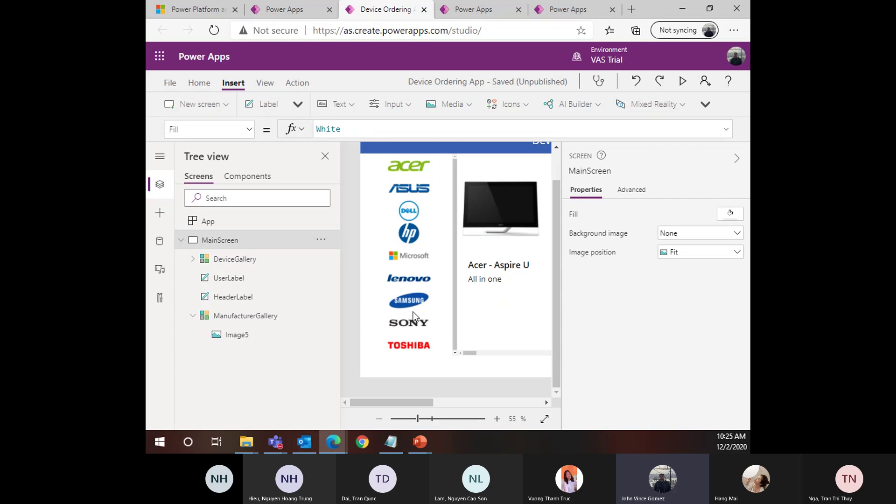
left_click(428, 284)
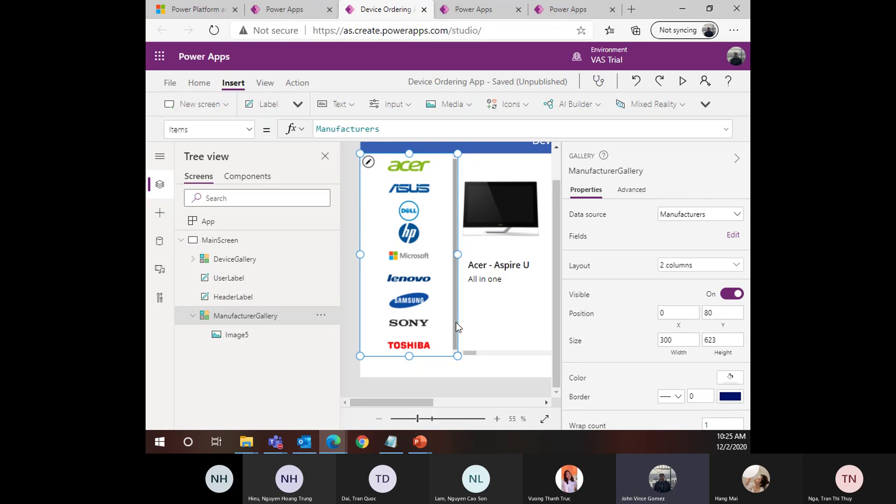
left_click(368, 163)
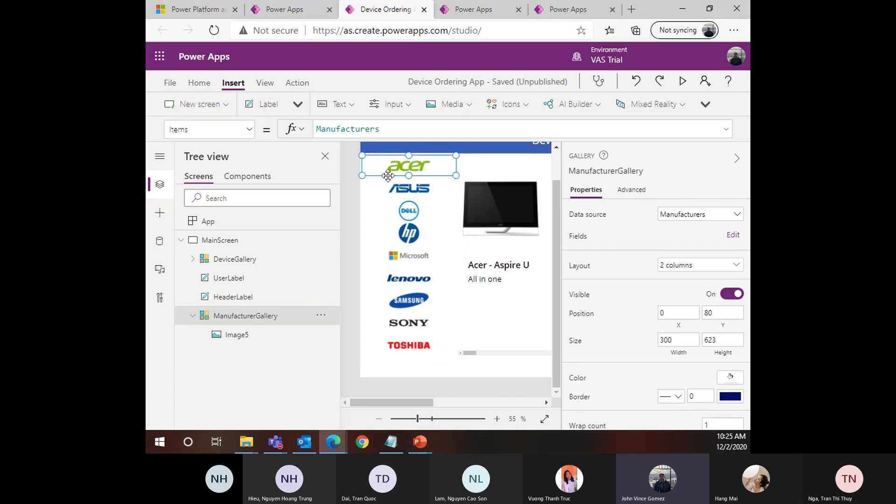
left_click_drag(411, 175, 413, 177)
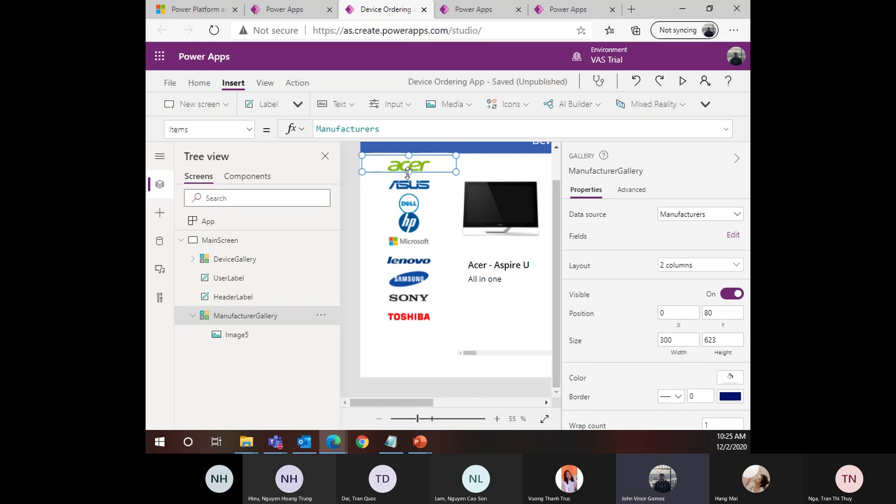
left_click_drag(408, 173, 410, 176)
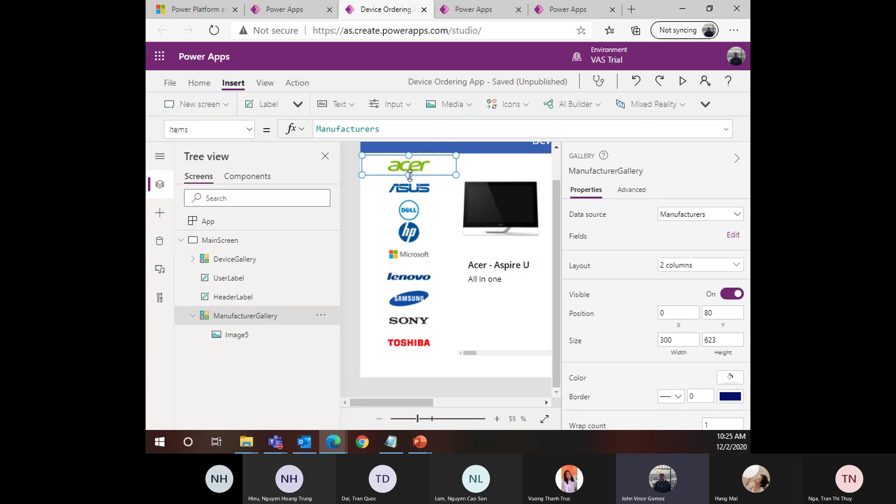
Preview the running app to check the manufacturer logos beside the device gallery, and return to editing
left_click(446, 261)
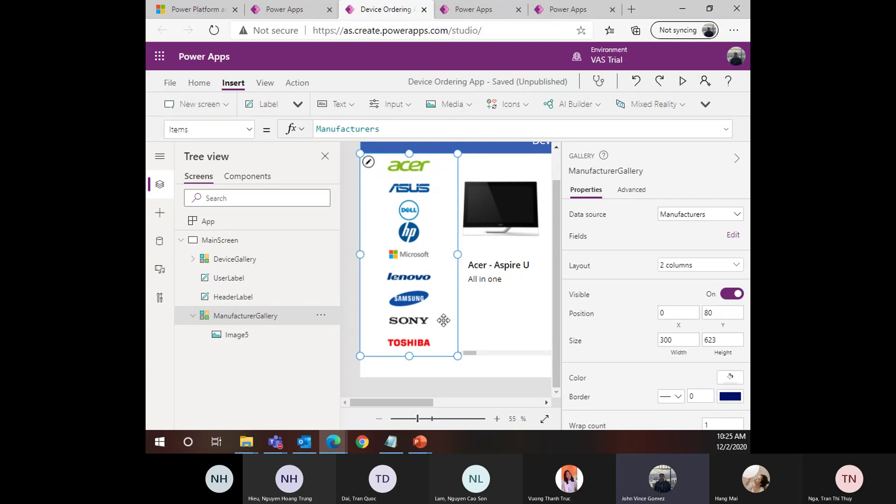
left_click(453, 375)
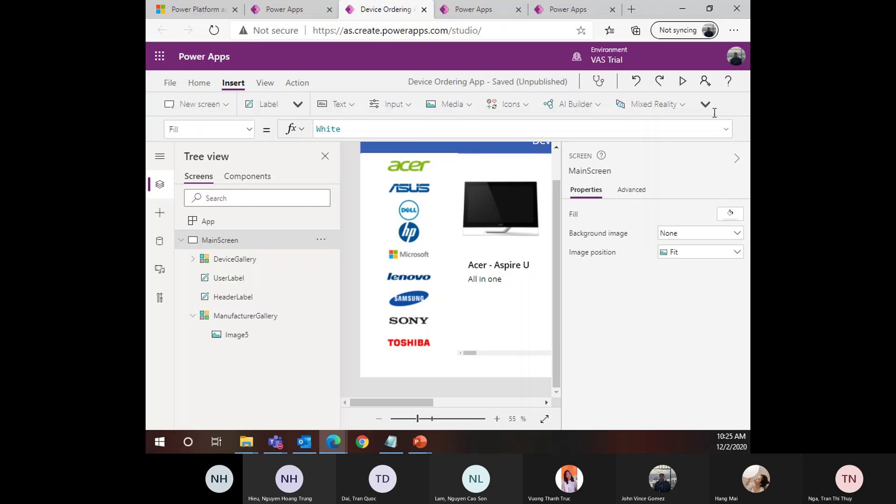
left_click(684, 82)
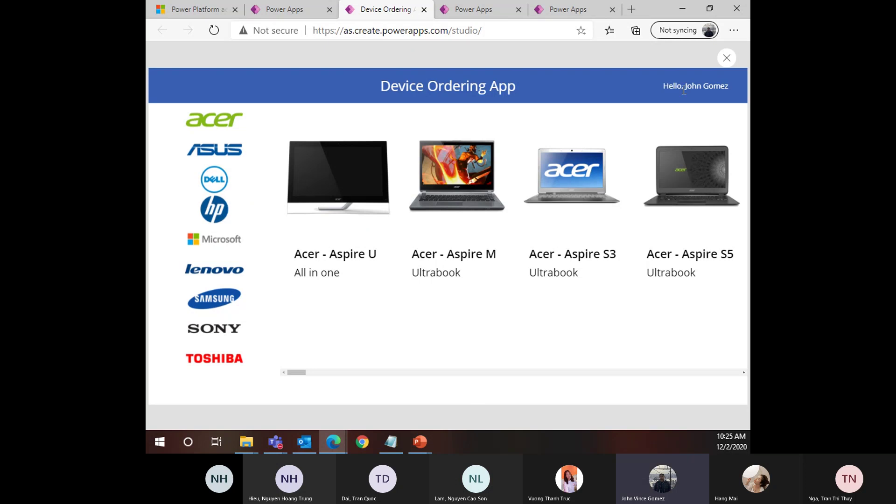
left_click(727, 58)
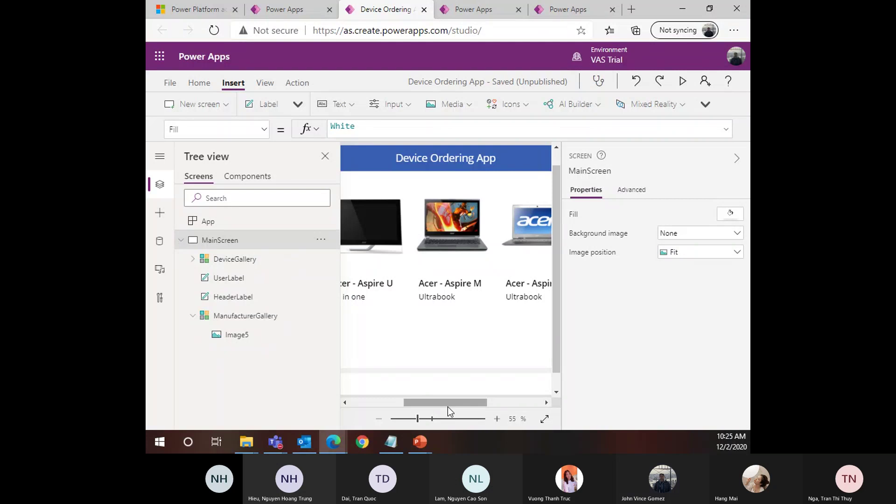
Bring up ManufacturerGallery's TemplateFill property for editing
left_click_drag(447, 406, 394, 406)
left_click(380, 294)
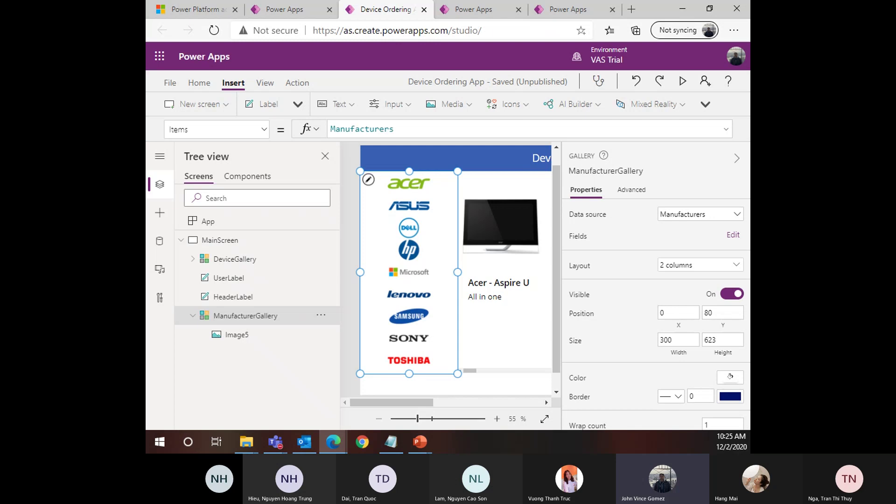
key("alt")
left_click(233, 126)
scroll(216, 294, "down", 5)
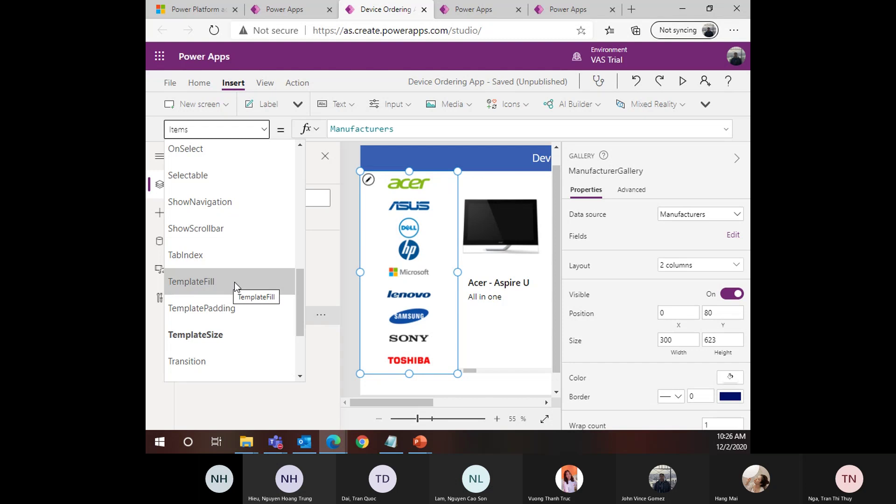
left_click(235, 282)
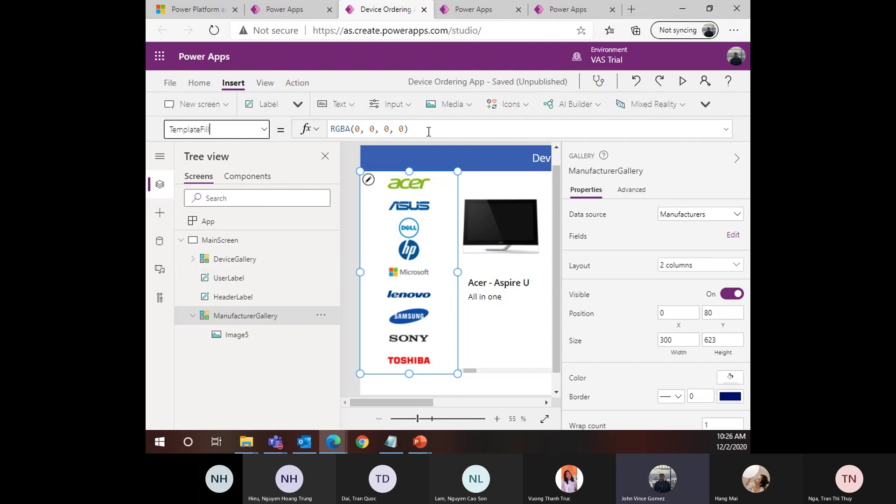
left_click(403, 129)
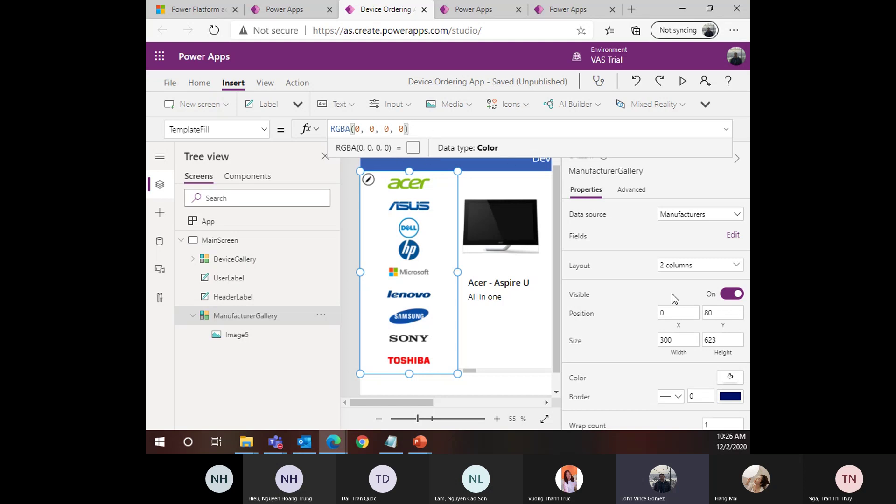
scroll(654, 337, "down", 4)
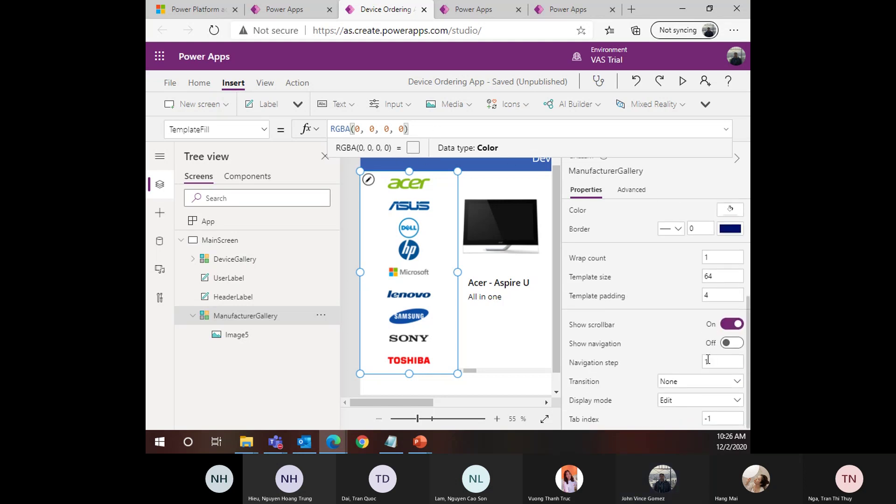
scroll(664, 327, "up", 4)
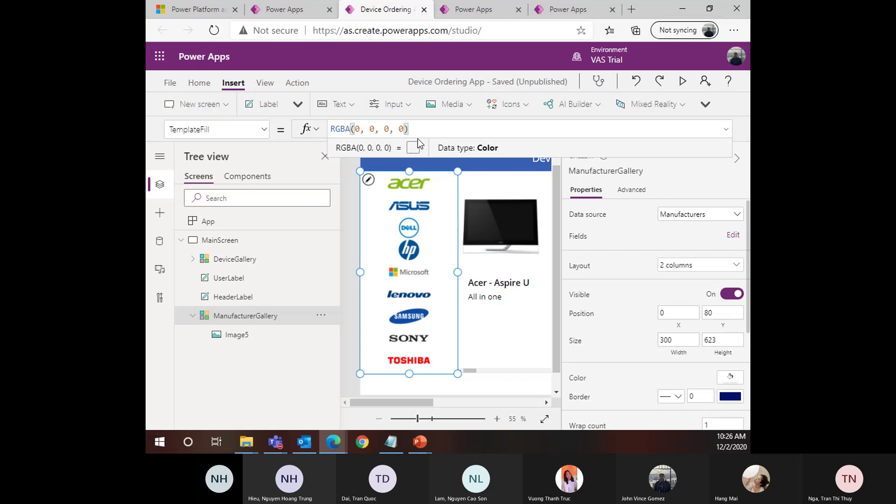
Try Blue, Red and DarkRed as ManufacturerGallery's TemplateFill color
key("ctrl+a")
type("blue")
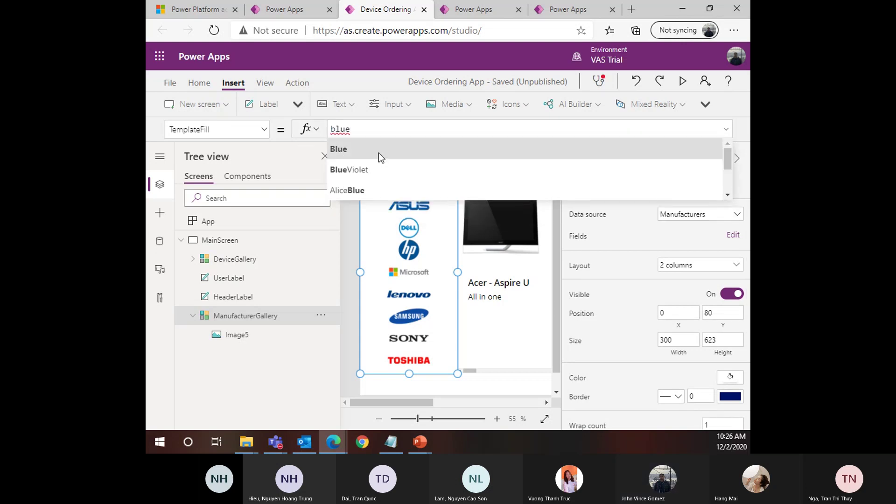
left_click(379, 154)
double_click(346, 129)
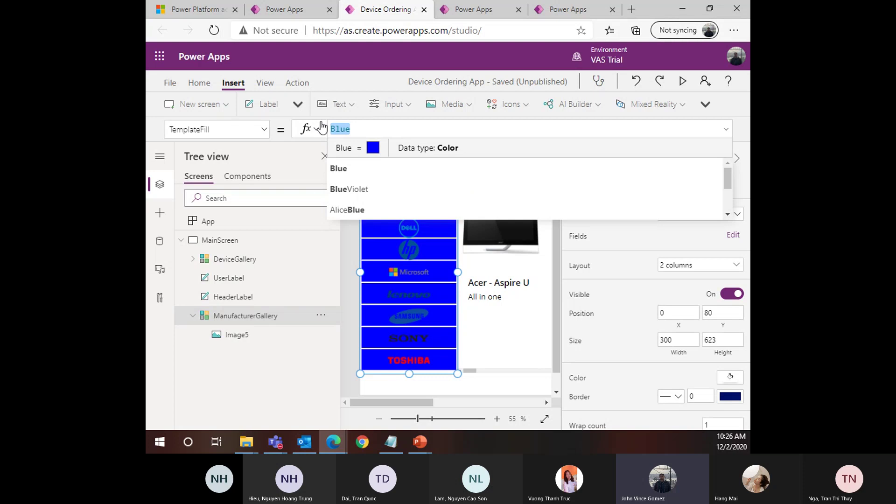
type("Red")
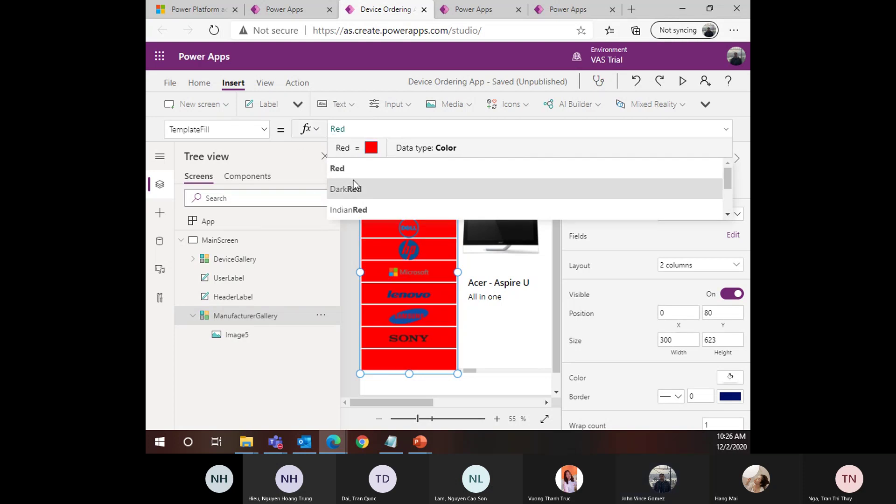
left_click(354, 186)
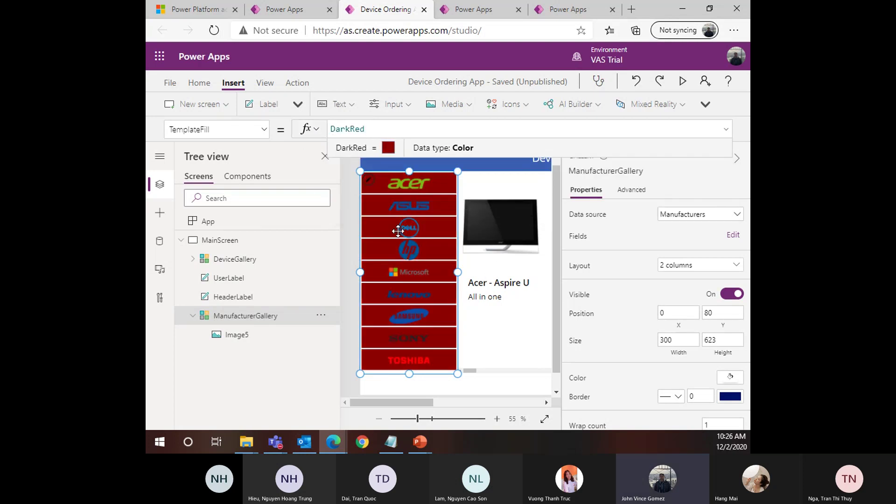
Replace ManufacturerGallery's TemplateFill value with the start of an If formula that tests ThisItem.IsSelected
left_click_drag(377, 126, 313, 128)
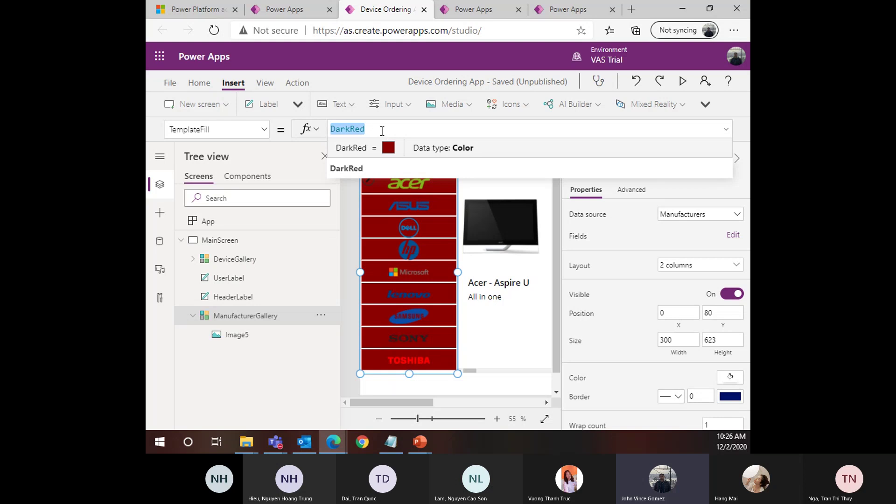
type("If*")
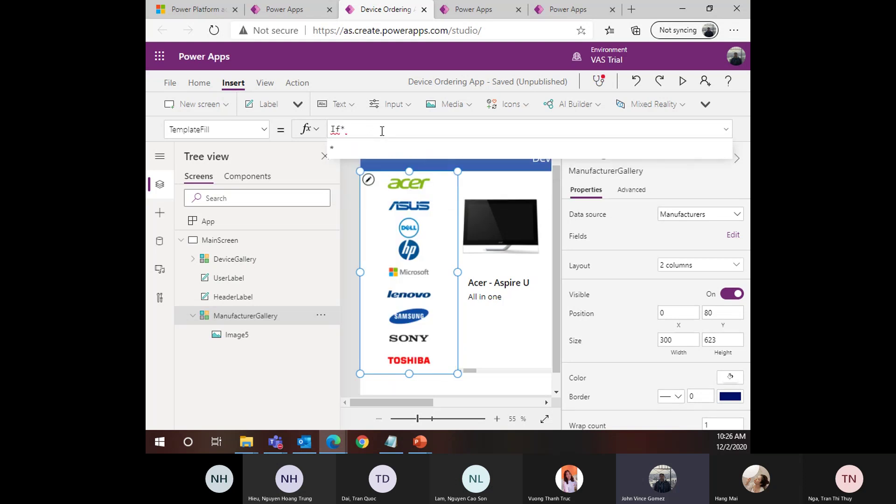
key("BackSpace")
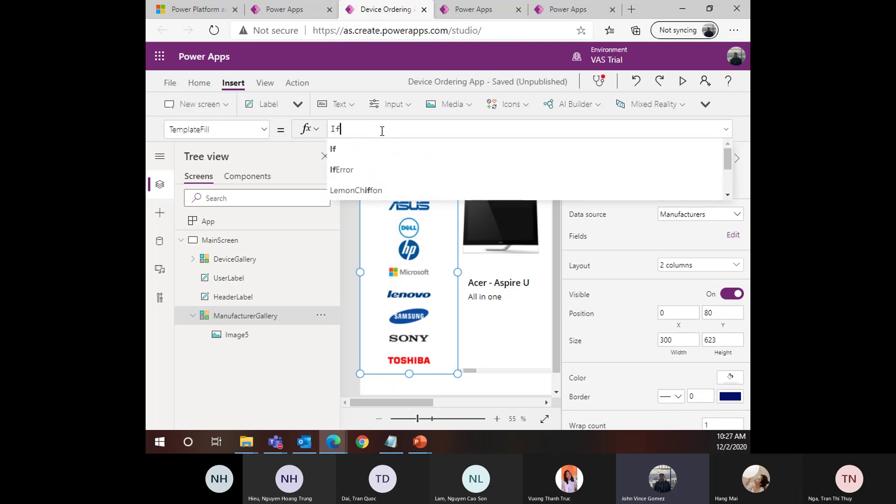
type("(ThisIte")
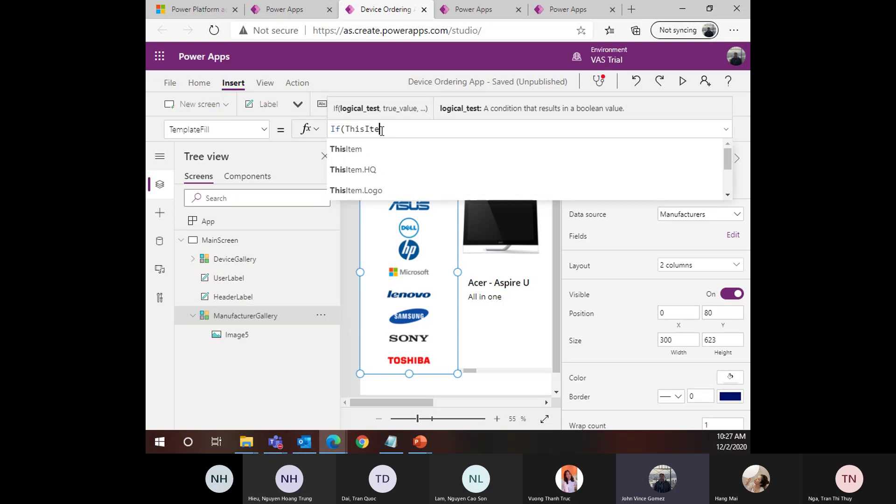
type("m.Is")
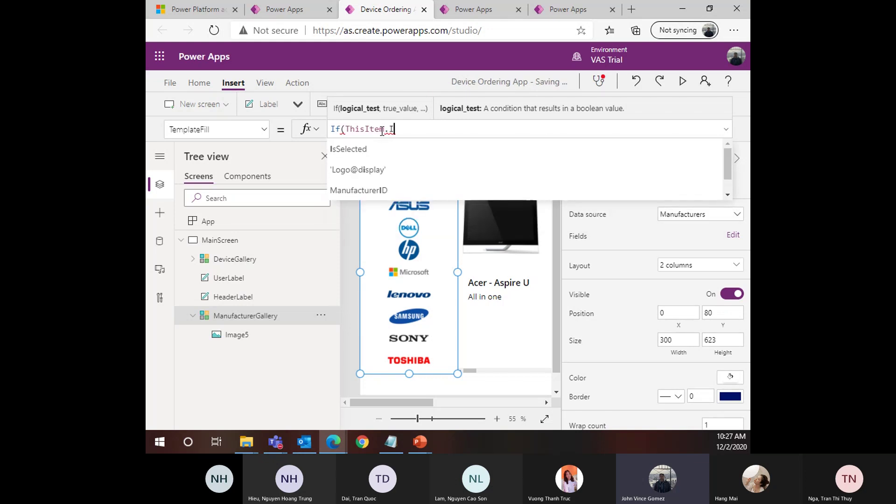
key("Tab")
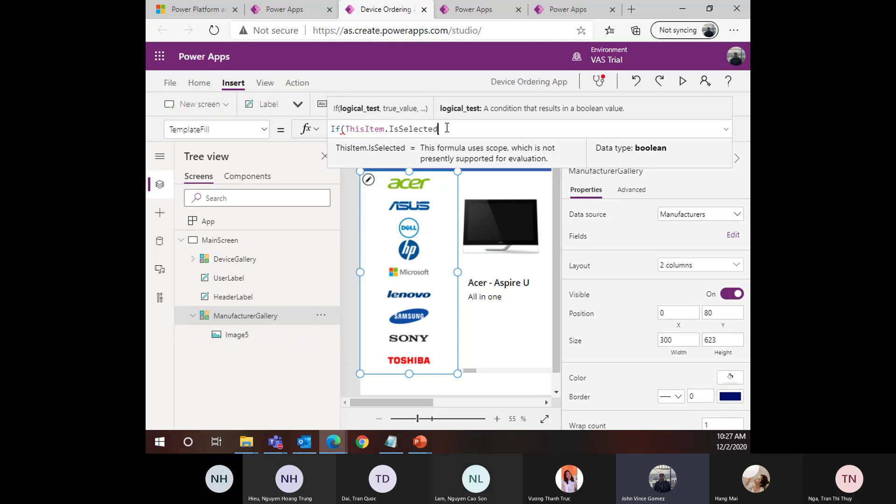
type(",Clo")
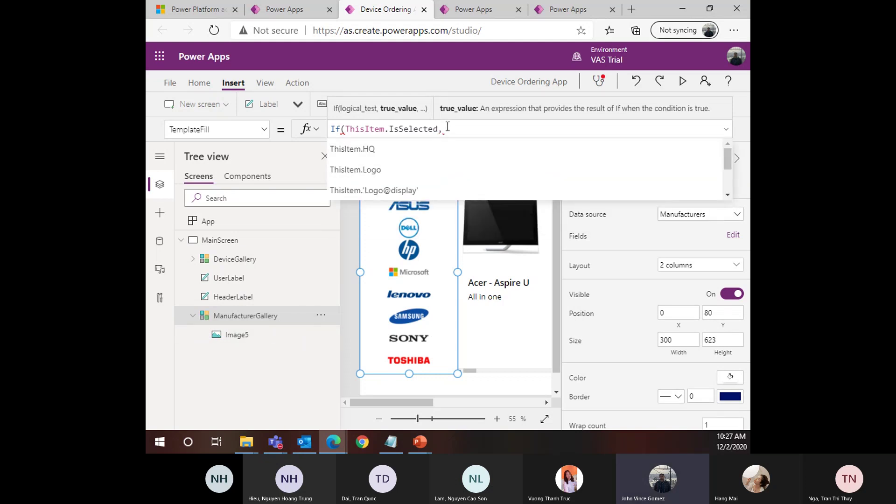
key("BackSpace")
key("BackSpace")
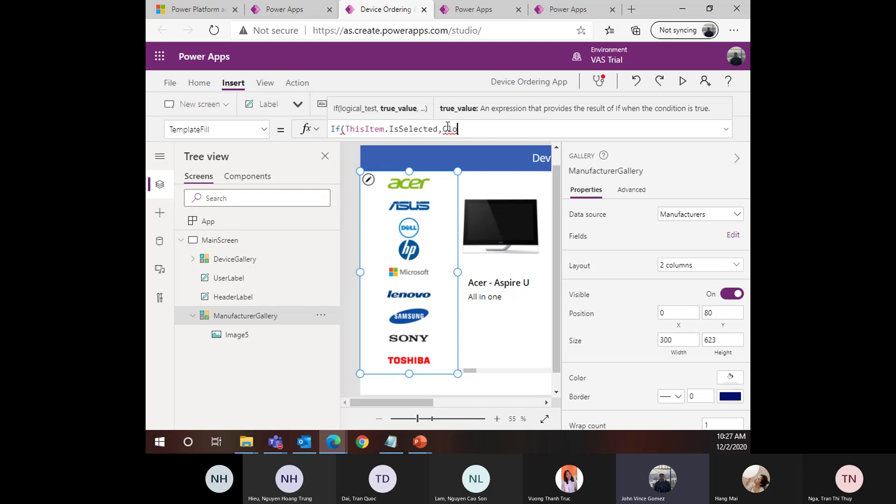
type("olorFade(")
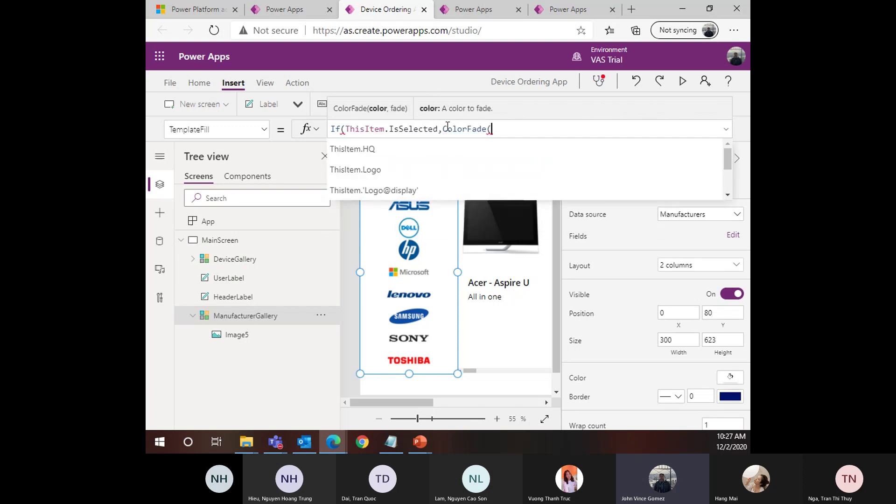
type("Heade")
key("BackSpace")
key("BackSpace")
key("BackSpace")
key("BackSpace")
key("BackSpace")
key("BackSpace")
key("BackSpace")
key("BackSpace")
key("BackSpace")
key("BackSpace")
key("BackSpace")
key("BackSpace")
key("BackSpace")
key("BackSpace")
key("BackSpace")
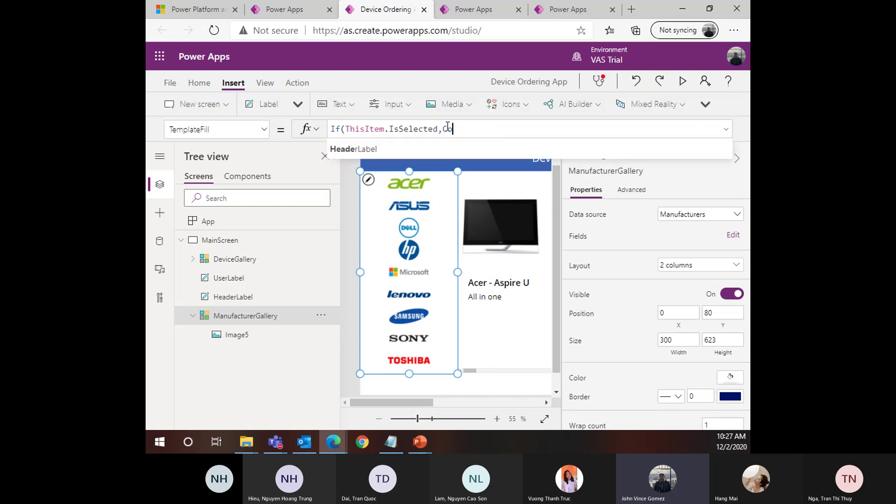
Complete ManufacturerGallery's TemplateFill formula as If(ThisItem.IsSelected,Blue), without an else value
type("Blue")
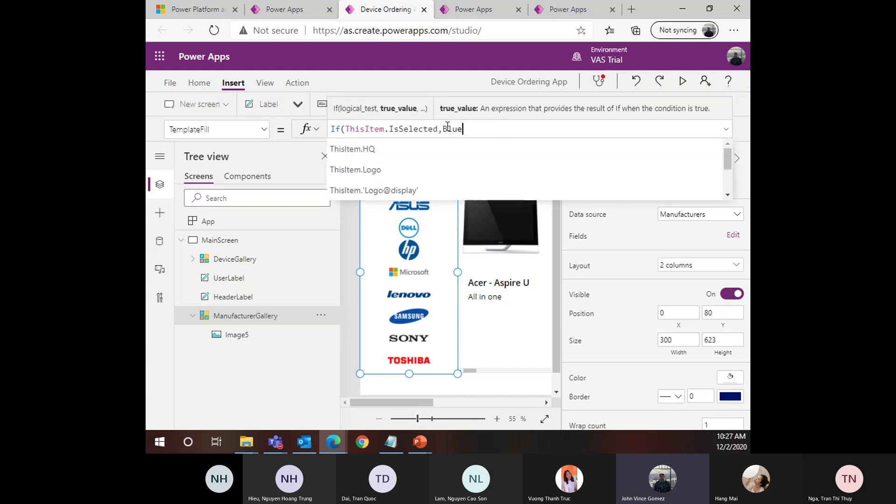
left_click(452, 175)
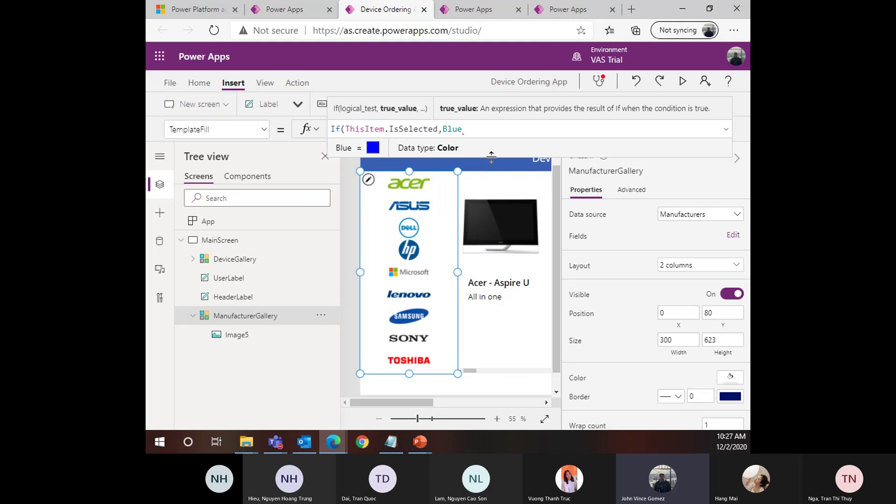
type(",")
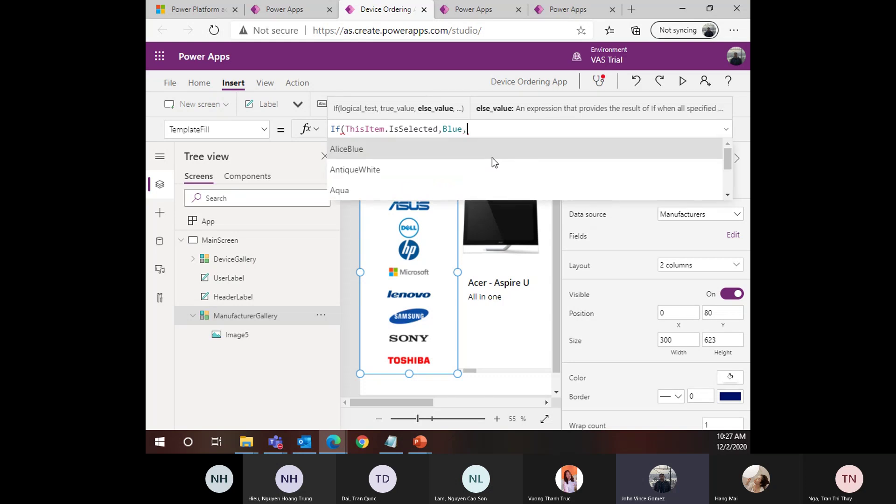
key("BackSpace")
type(")")
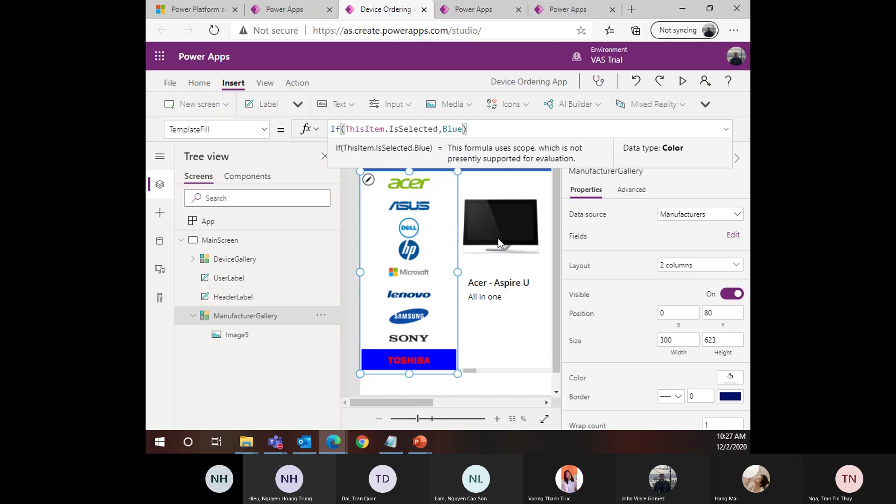
Test the selection highlight by choosing the Acer item in ManufacturerGallery as an app user would
left_click(435, 125)
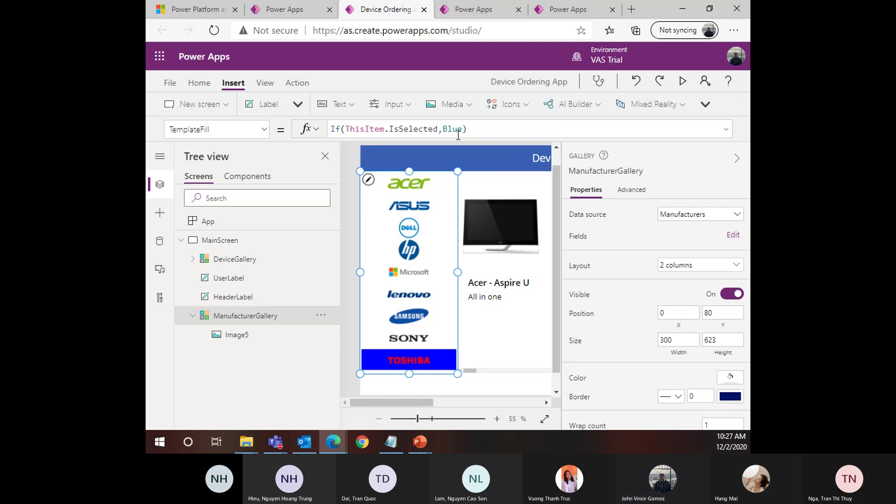
key("alt")
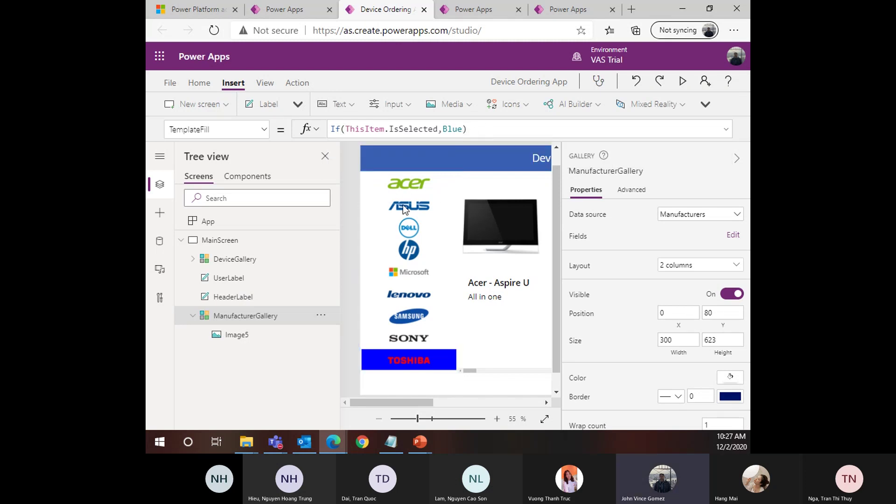
left_click(412, 184)
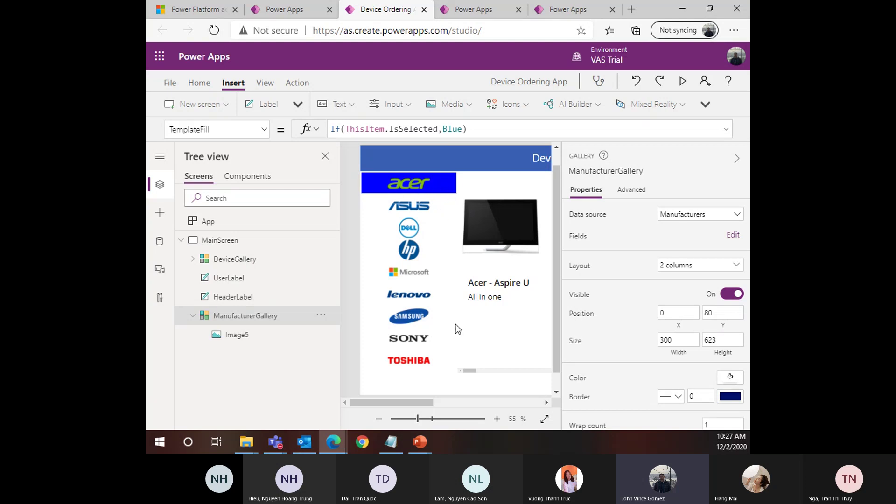
key("alt")
double_click(452, 130)
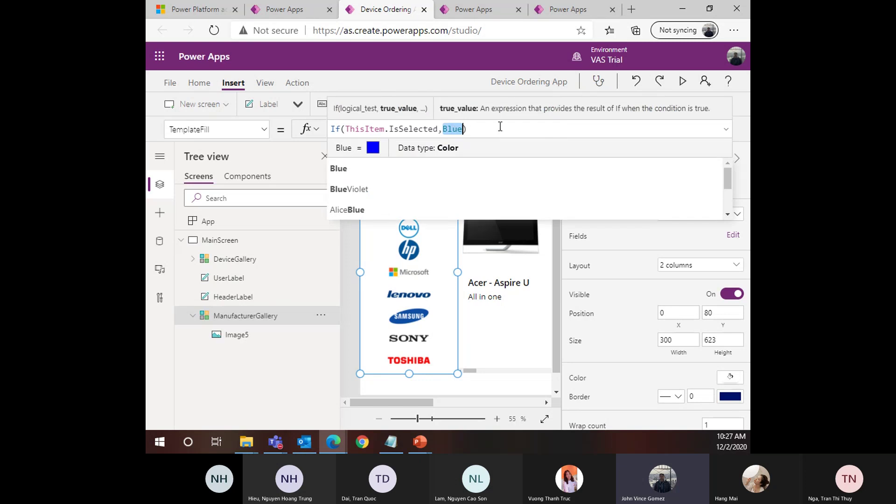
left_click(726, 130)
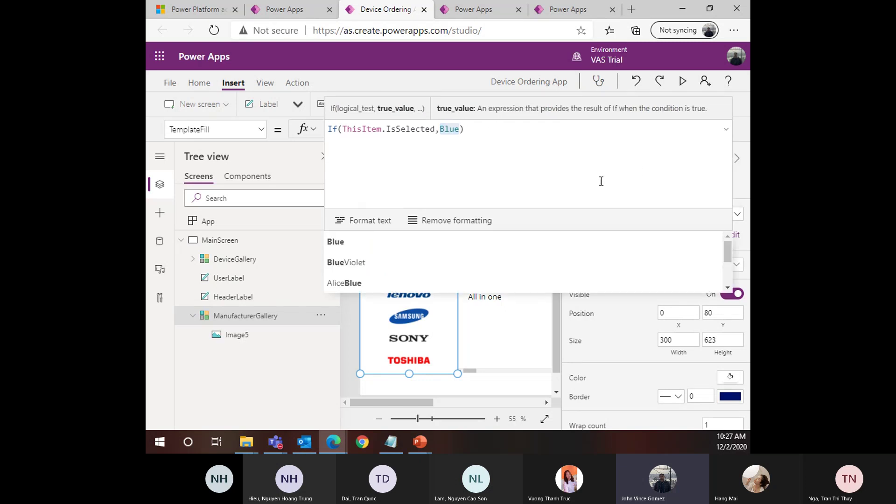
left_click(551, 354)
left_click(727, 130)
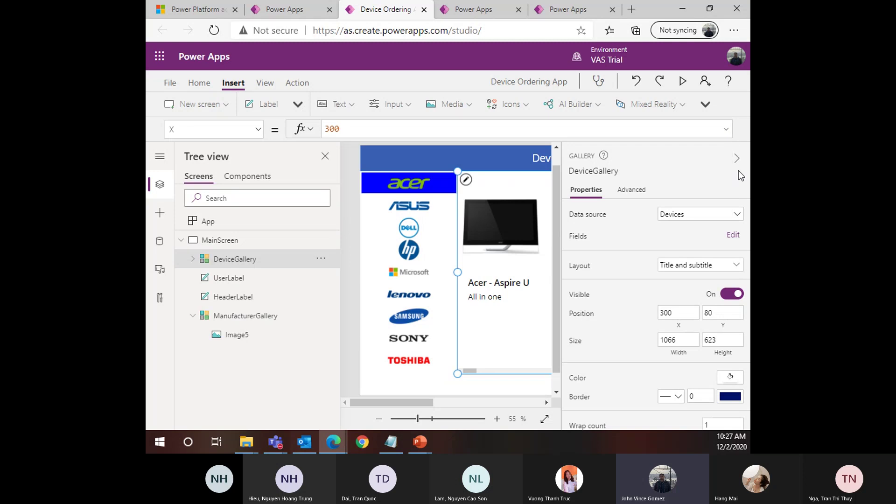
left_click(737, 159)
left_click(740, 170)
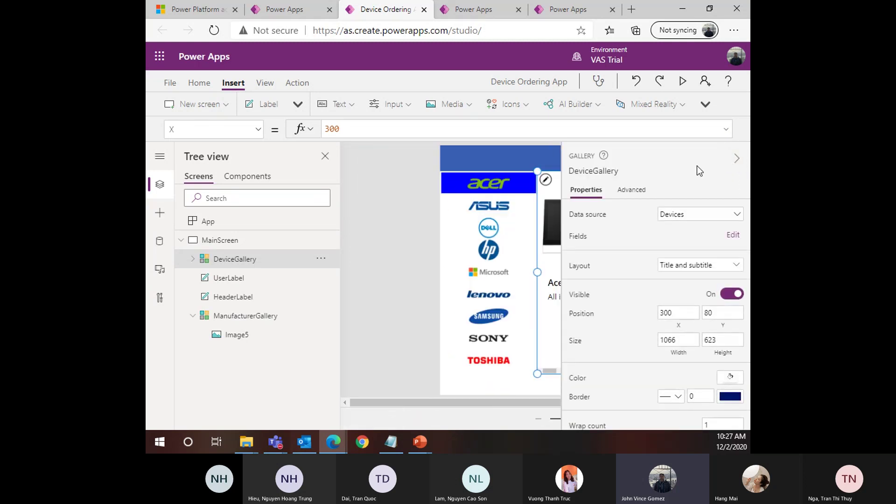
Replace Blue in ManufacturerGallery's TemplateFill formula with a ColorFade function
left_click(737, 158)
left_click(704, 419)
left_click(470, 202)
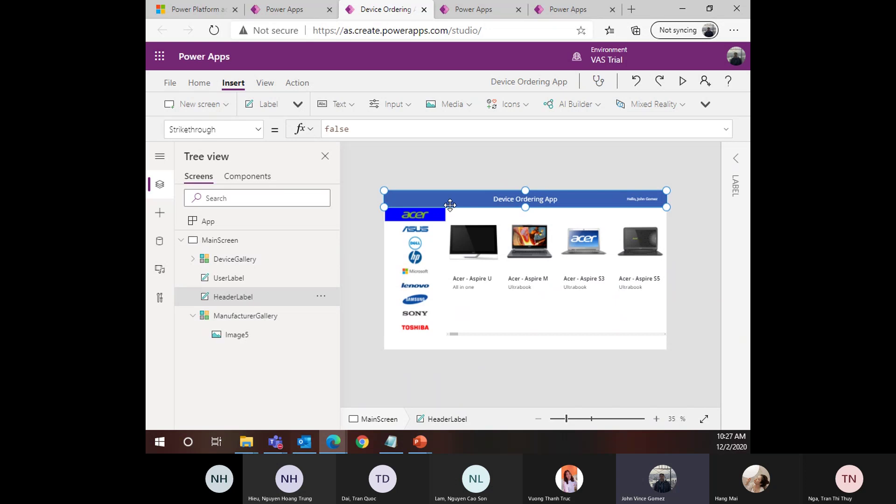
left_click(425, 237)
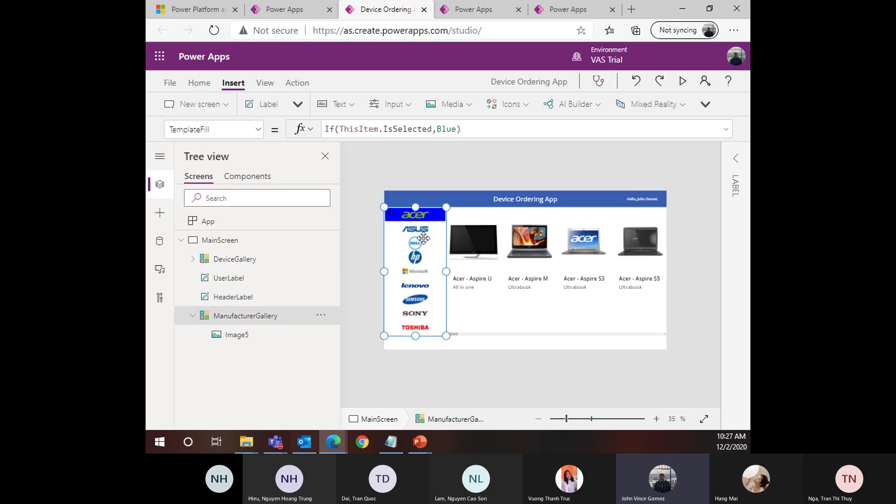
double_click(444, 129)
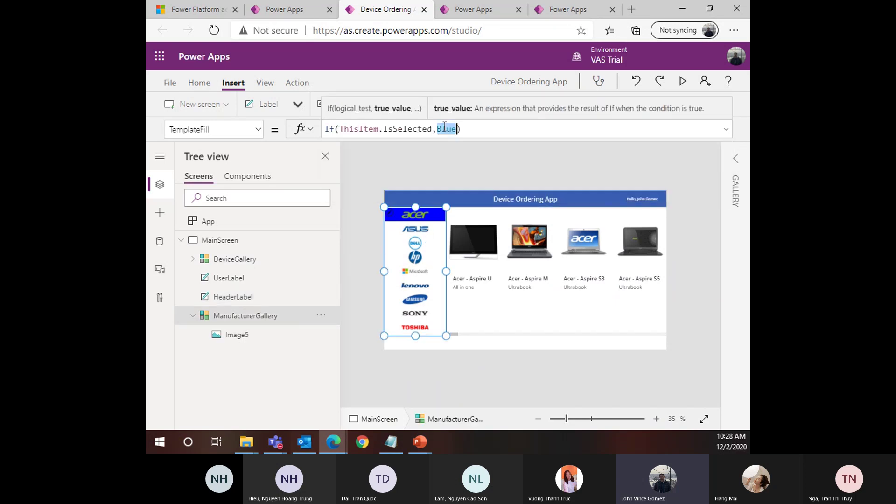
key("BackSpace")
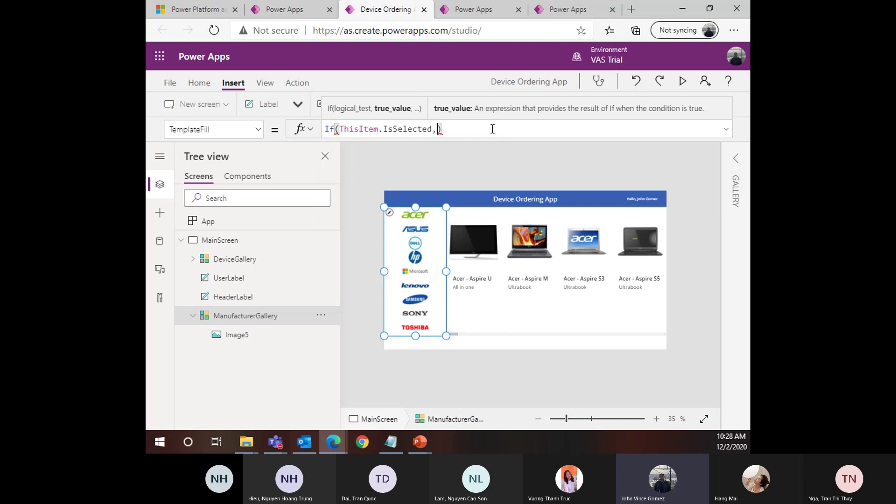
type("Colorfa")
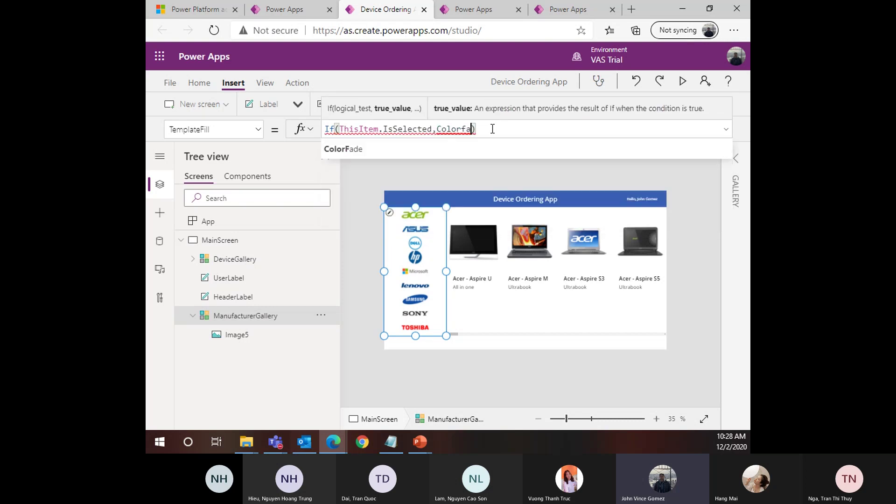
key("Tab")
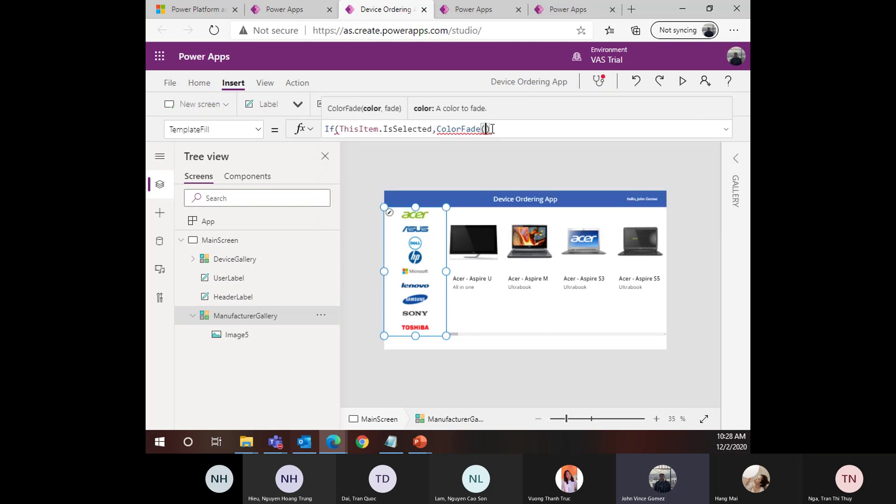
Complete the ColorFade arguments as HeaderLabel.Fill and 75%, giving If(ThisItem.IsSelected,ColorFade(HeaderLabel.Fill,75%))
type("Header")
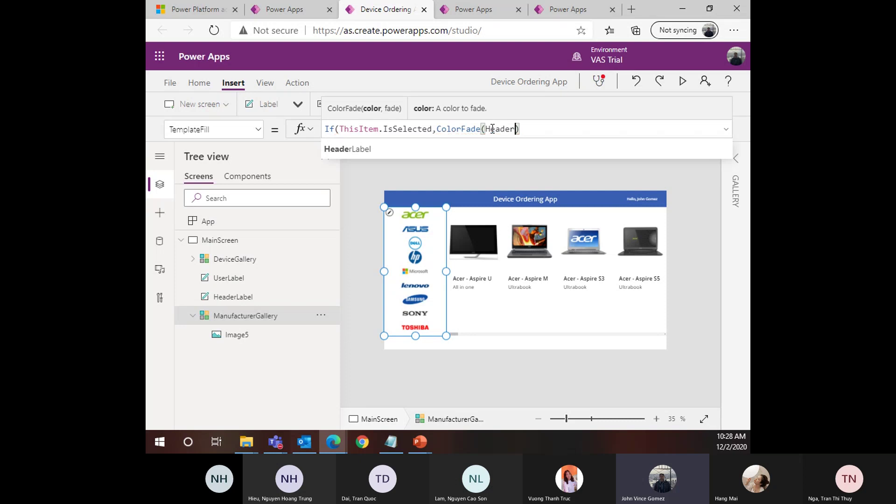
key("Tab")
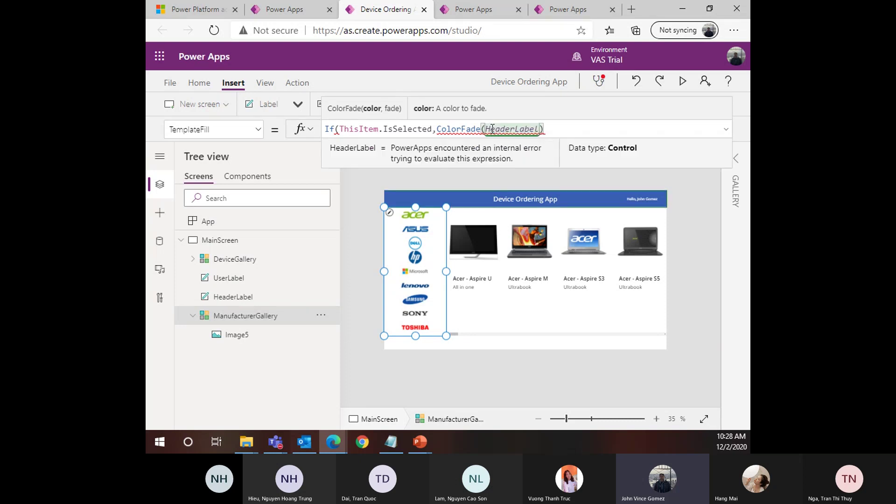
type(".Fill")
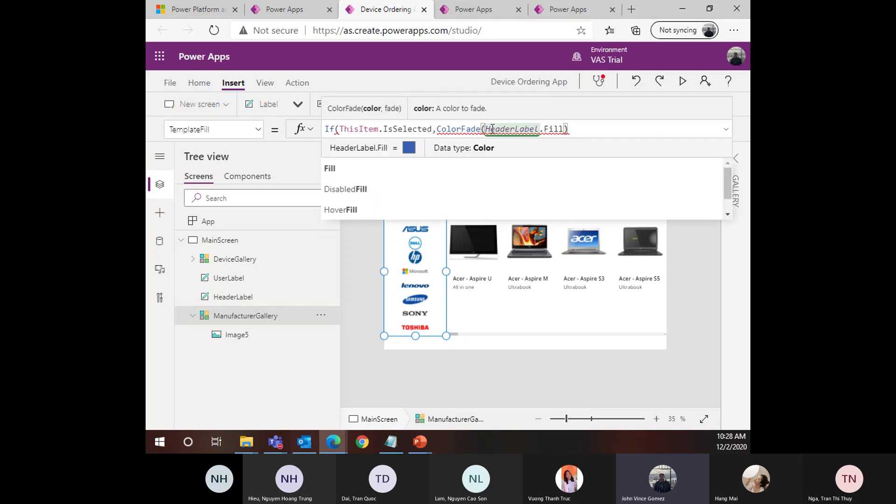
type(",")
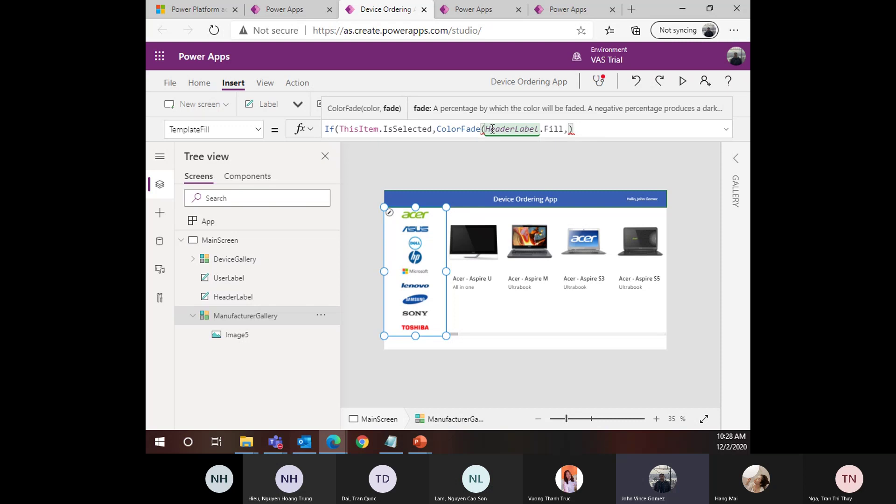
type("7")
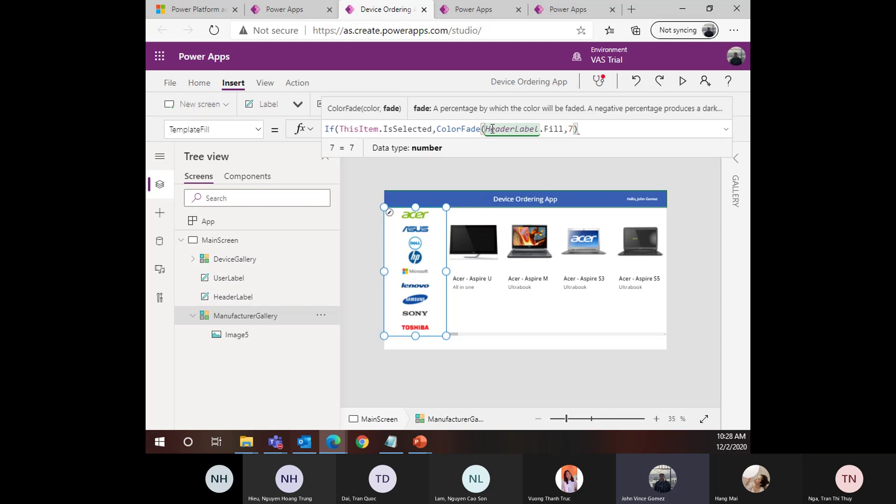
type("5%)")
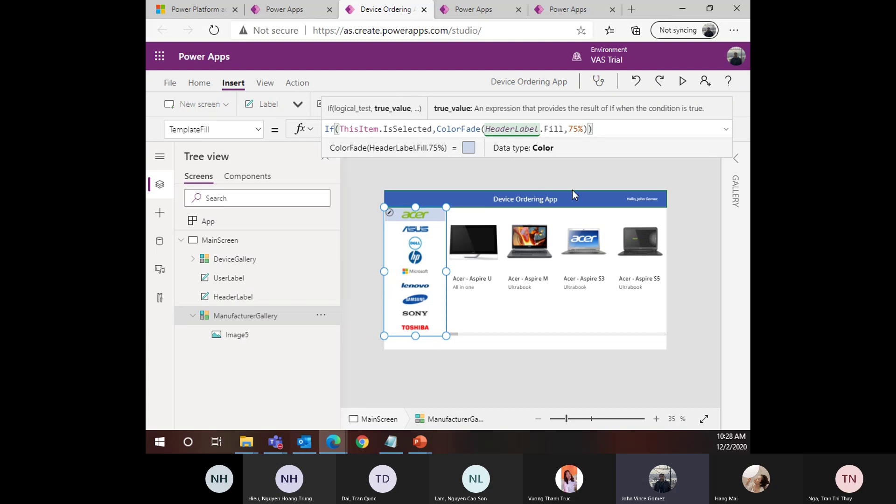
left_click(554, 183)
left_click(430, 253)
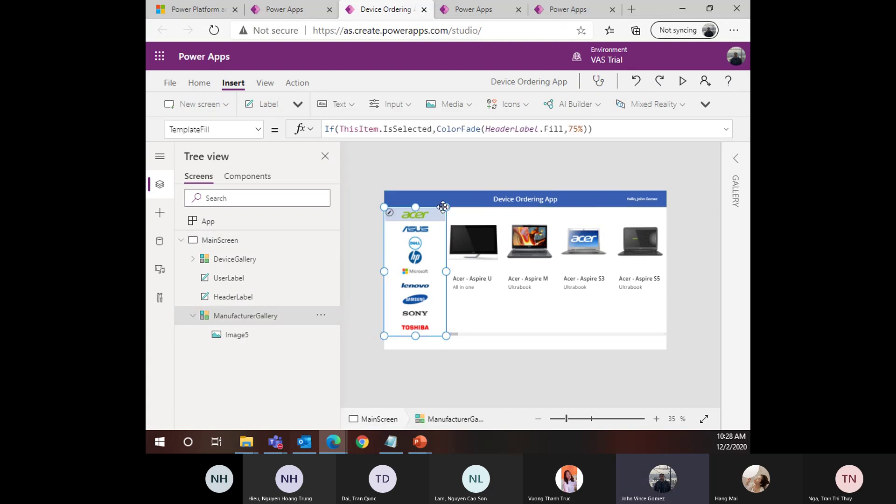
Preview the app to check the faded selection highlight in the manufacturer gallery, and return to editing
left_click(683, 82)
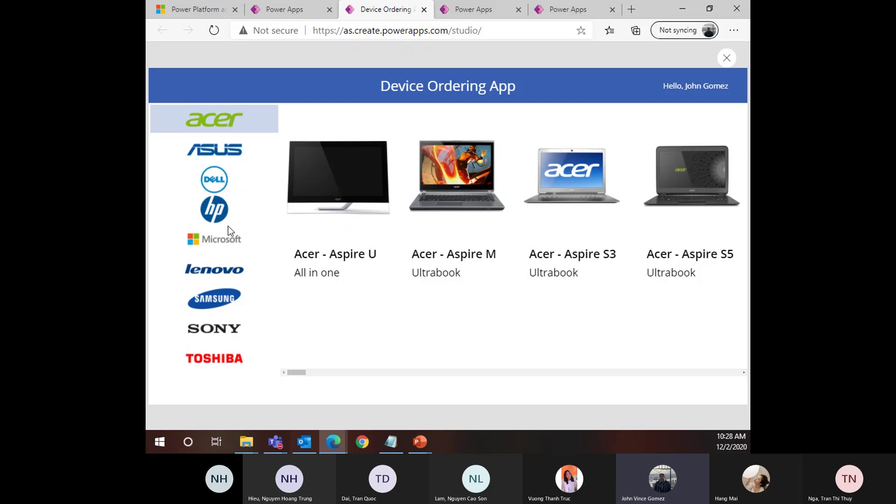
left_click(225, 248)
left_click(726, 59)
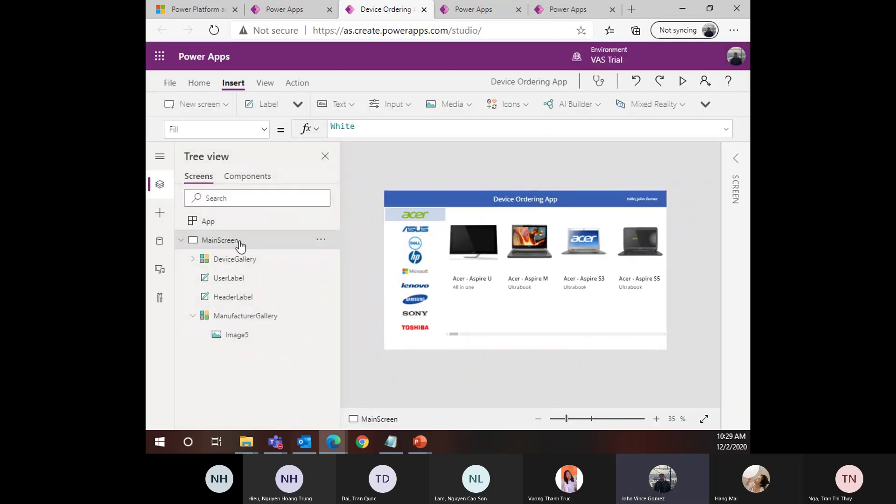
Review the ThisItem.IsSelected condition and the ColorFade expression in ManufacturerGallery's TemplateFill formula
left_click(412, 274)
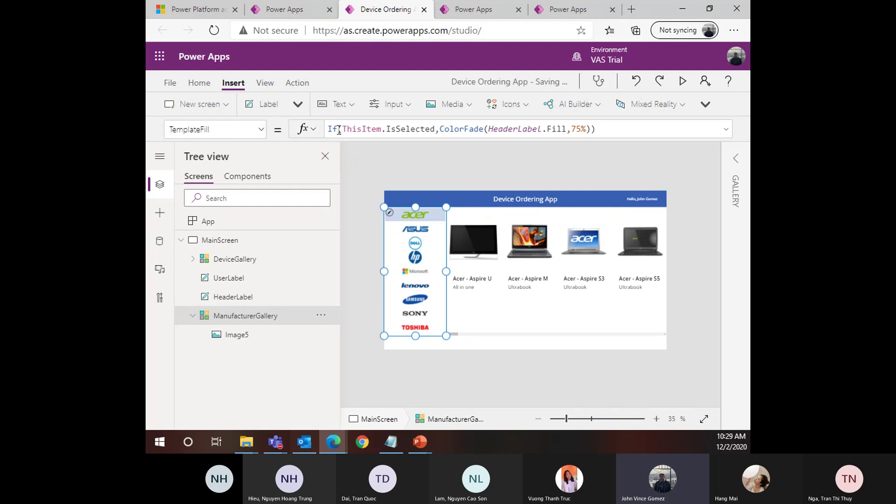
left_click_drag(342, 131, 440, 131)
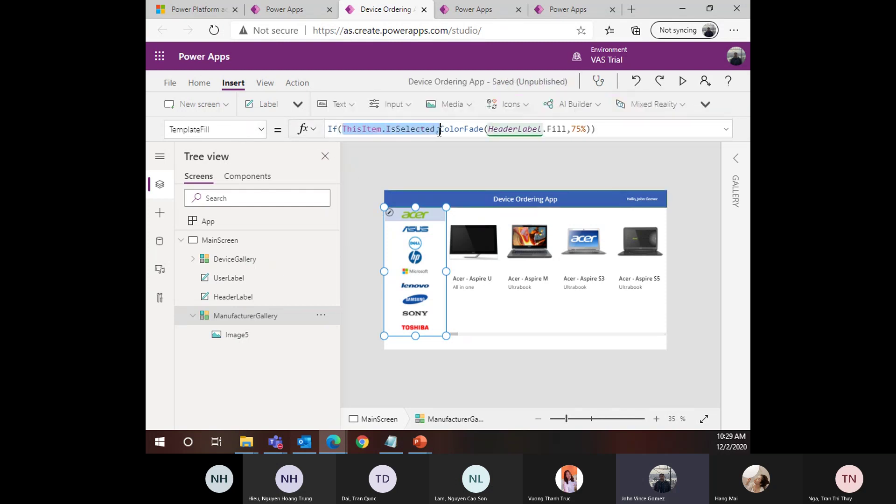
left_click(409, 131)
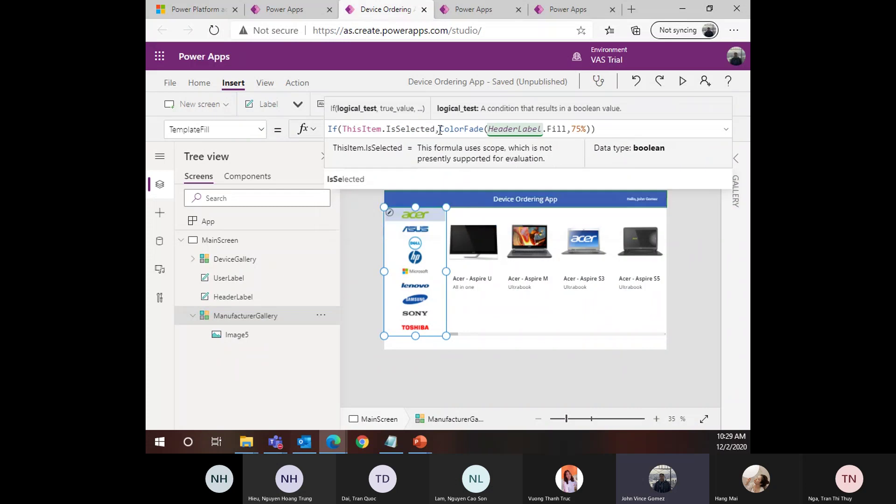
left_click_drag(440, 131, 587, 131)
Format the TemplateFill formula over several lines in the expanded formula bar, and remove that formatting again
left_click(726, 129)
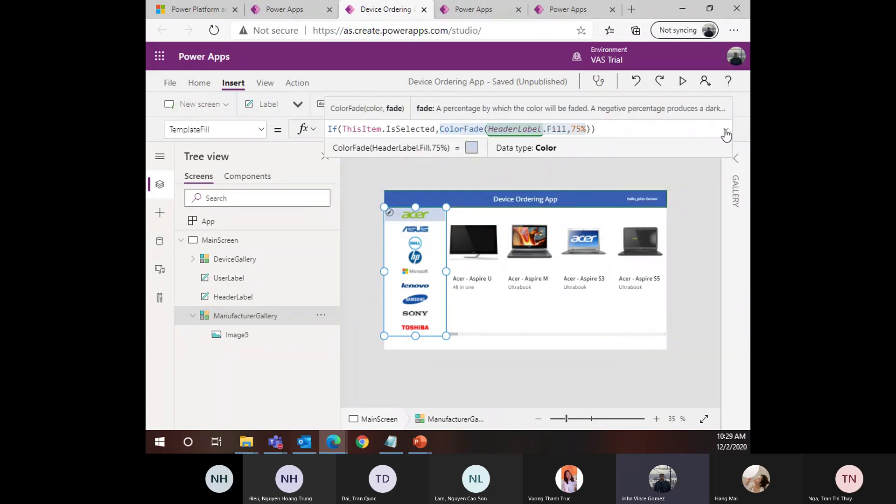
left_click(387, 220)
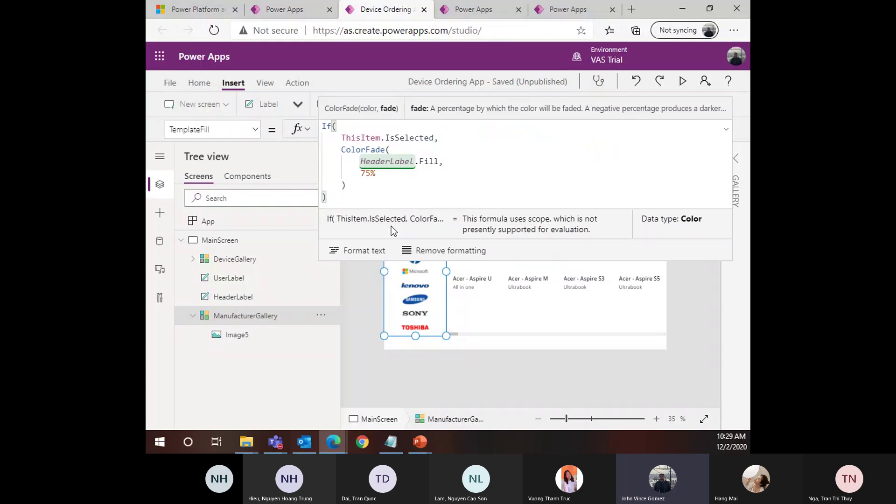
left_click(348, 187)
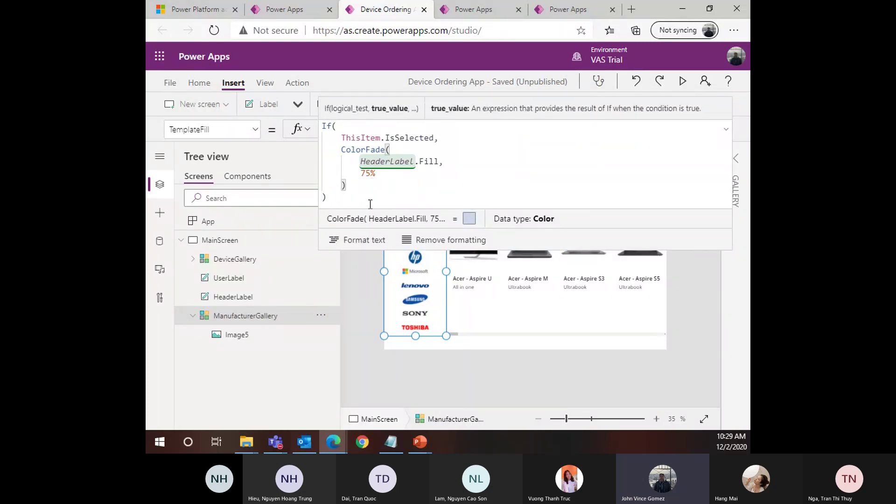
left_click_drag(369, 201, 322, 124)
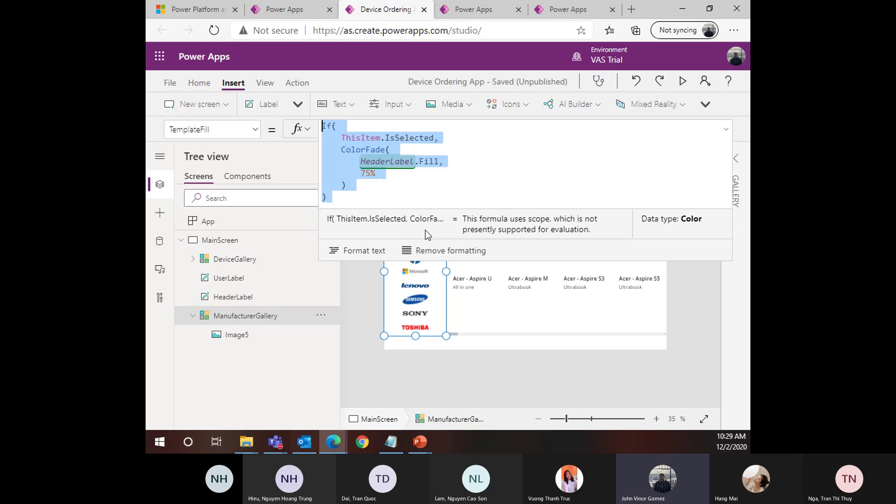
key("ctrl+shift+m")
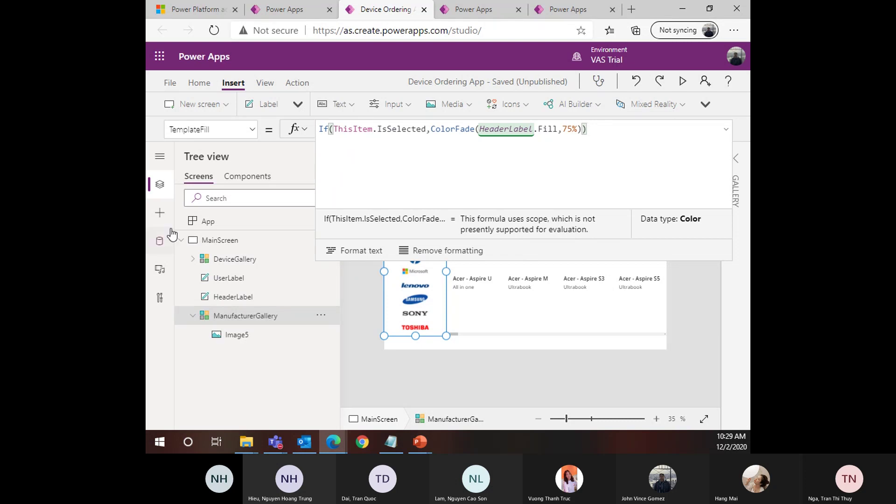
left_click_drag(589, 130, 322, 123)
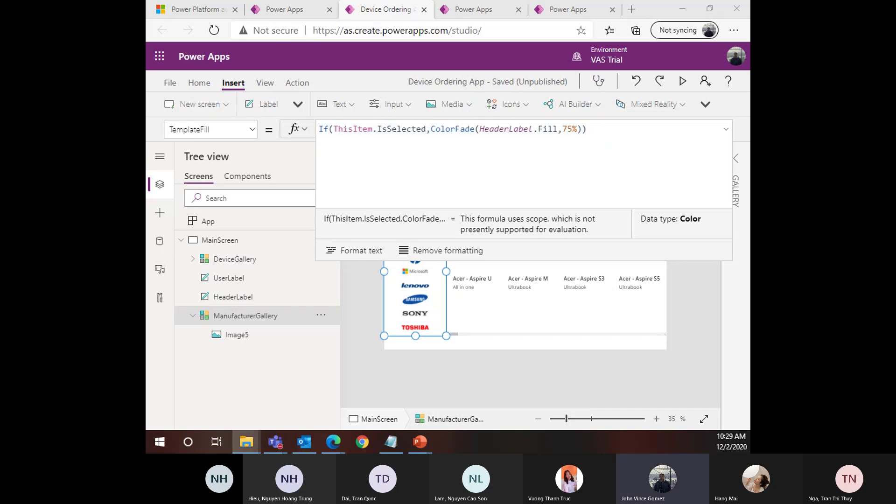
key("alt+Tab")
key("alt+Tab")
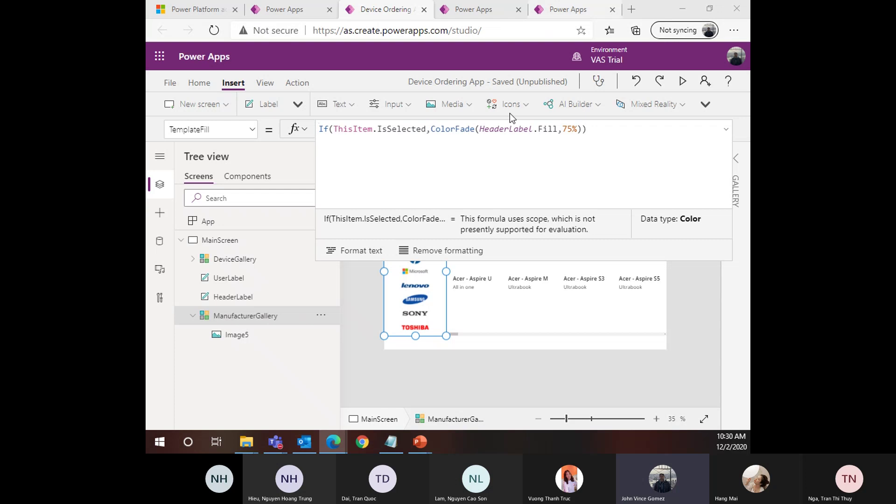
left_click(499, 171)
left_click(439, 141)
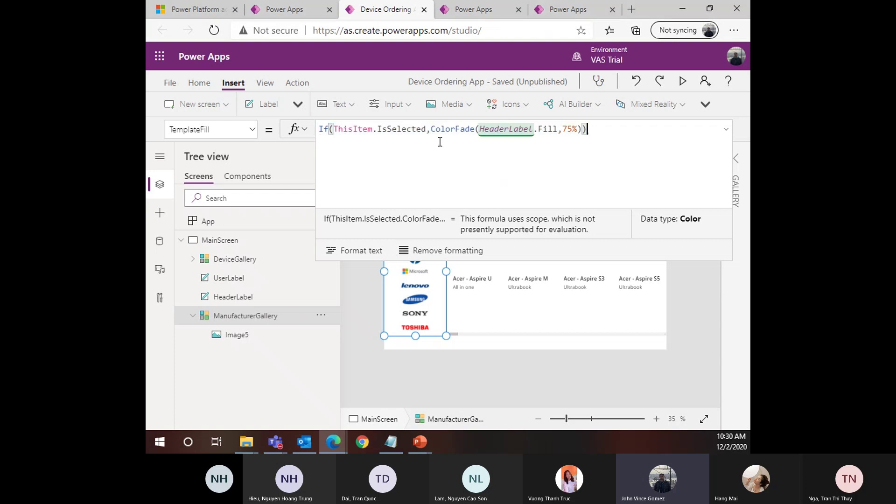
Replace the ColorFade expression in the TemplateFill formula with Blue, and delete that value again
left_click_drag(430, 129, 579, 131)
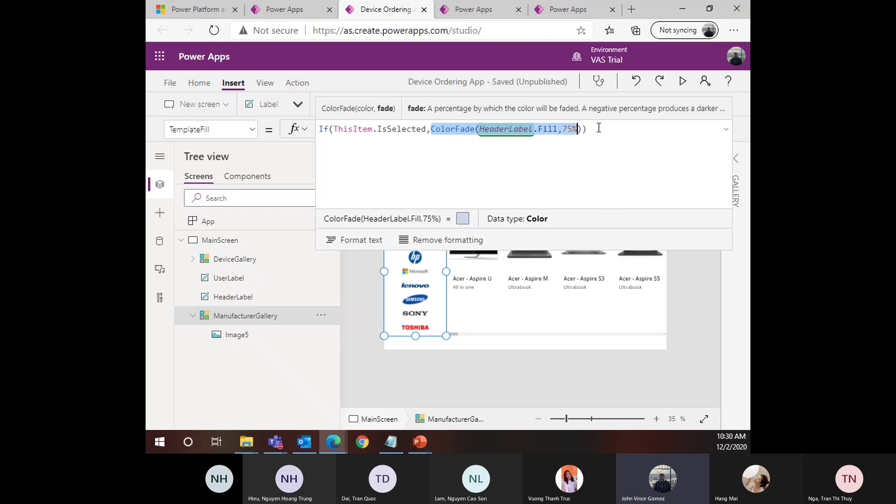
key("BackSpace")
type("Bl")
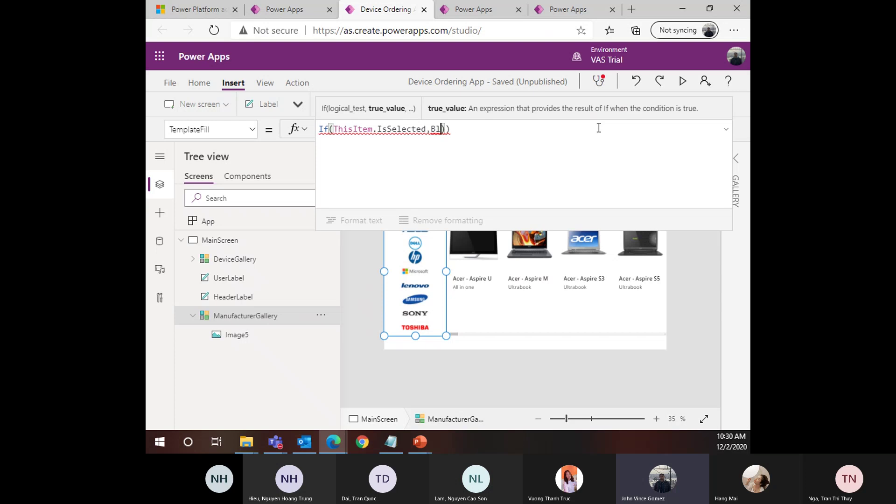
type("ue")
key("Escape")
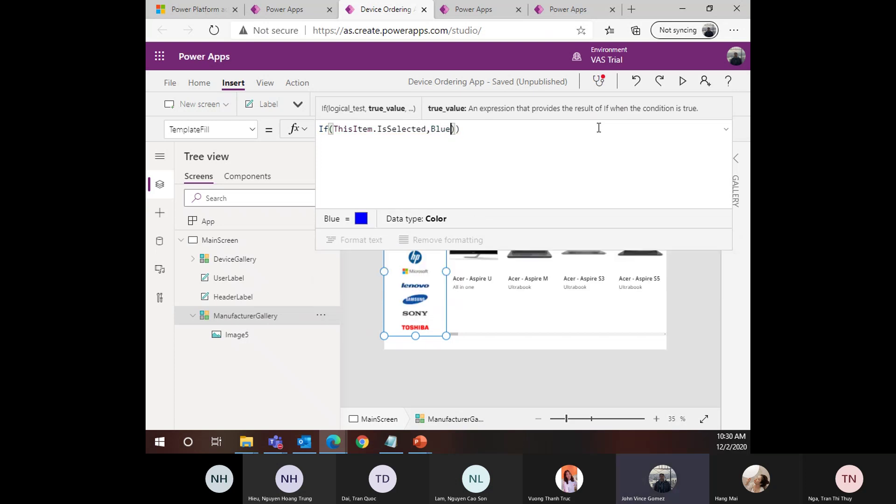
double_click(440, 128)
key("BackSpace")
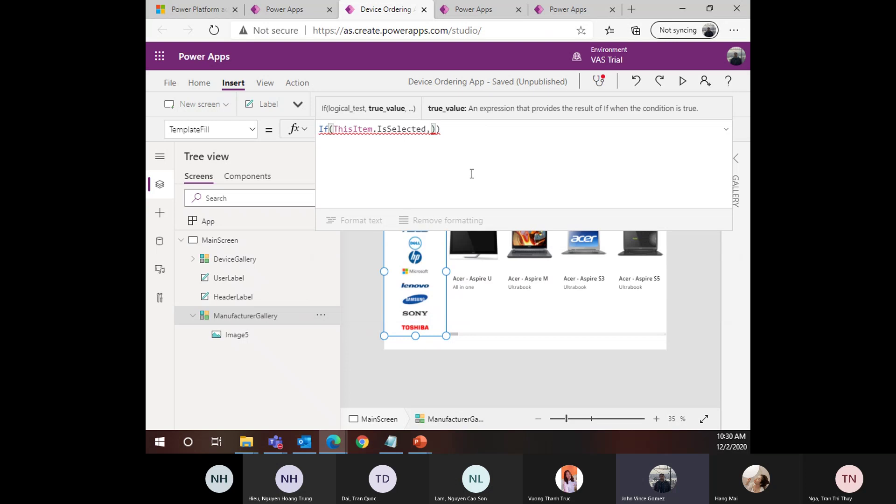
Clear the entire TemplateFill formula of ManufacturerGallery
key("ctrl+a")
key("ctrl+c")
key("BackSpace")
key("ctrl+v")
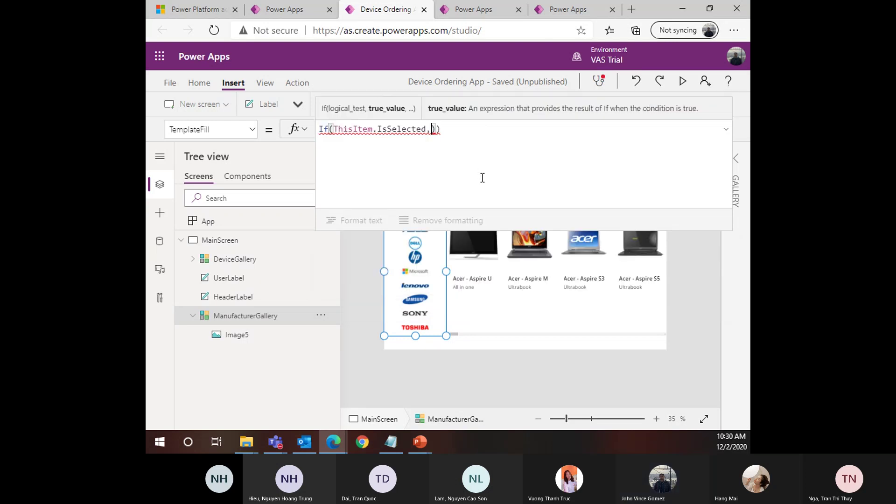
key("ctrl+a")
key("Return")
key("Return")
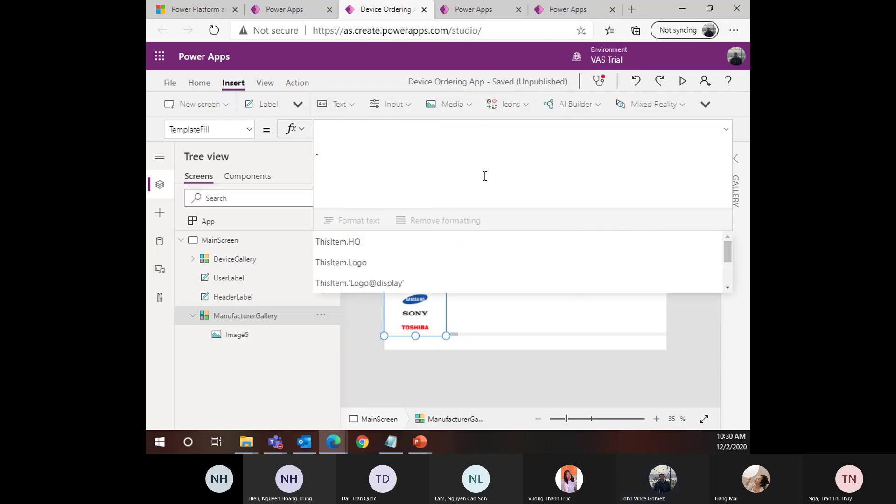
Begin ManufacturerGallery's TemplateFill formula as an If function with ThisItem.IsSelected as its logical test
key("ctrl+a")
type("IIf(")
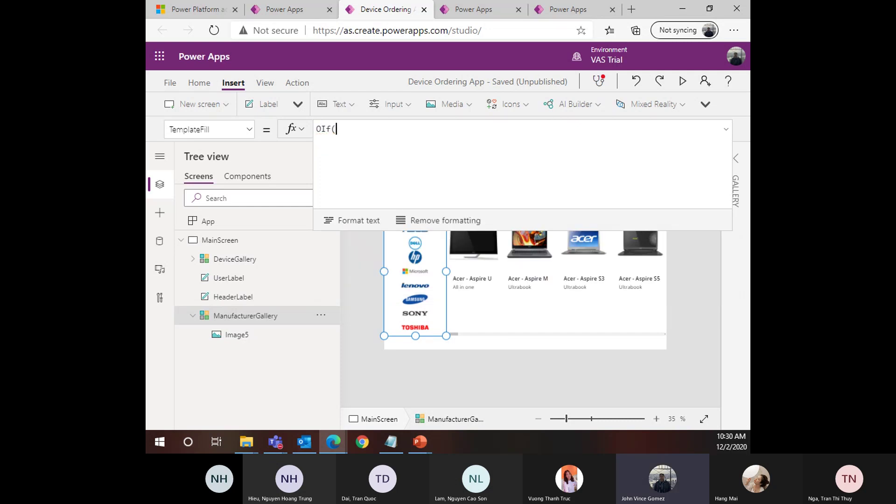
key("BackSpace")
key("BackSpace")
key("BackSpace")
key("BackSpace")
type("If")
type("ThisIt")
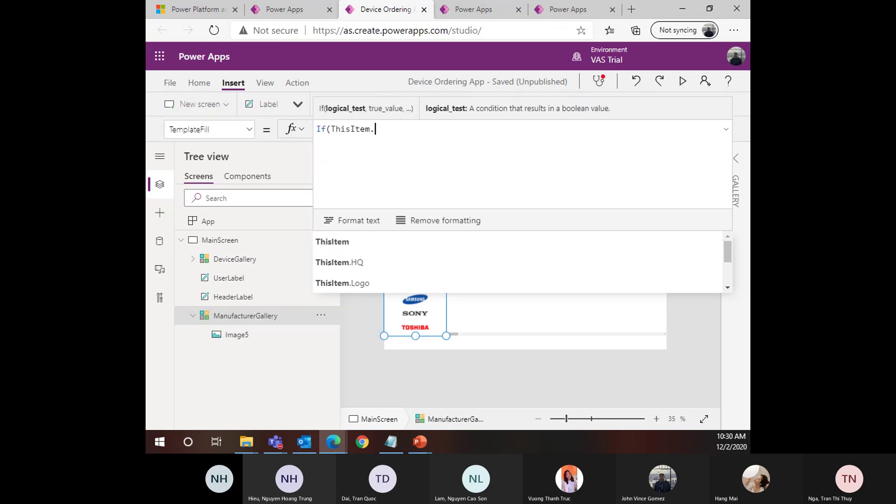
type("em.")
key("Down")
key("Tab")
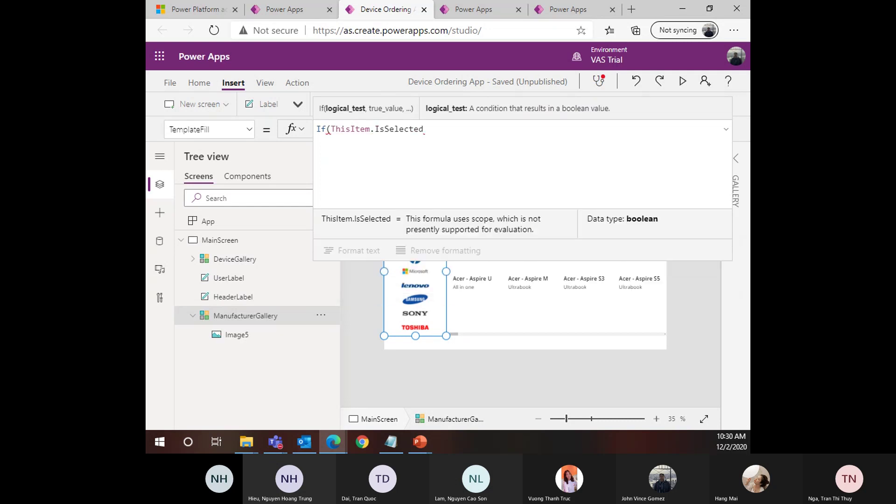
Complete the If formula with ColorFade(HeaderLabel.Fill,75%) as the true value and close both brackets
type(",ColorFad")
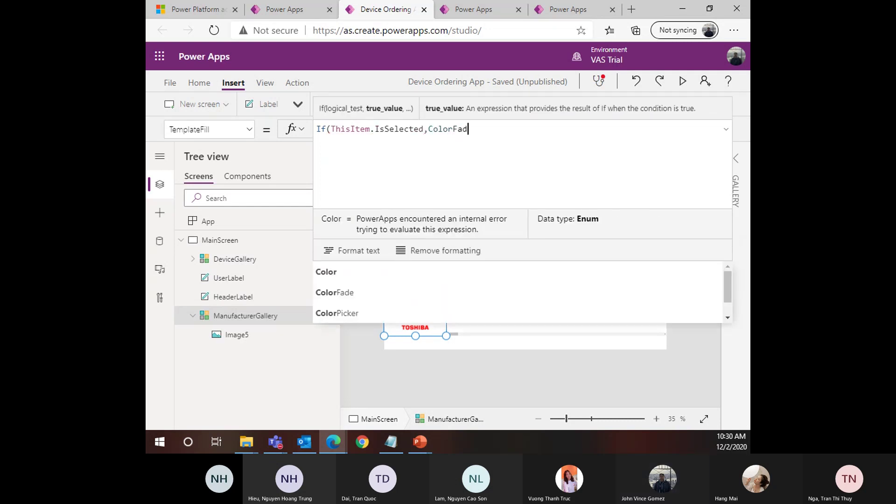
type("e")
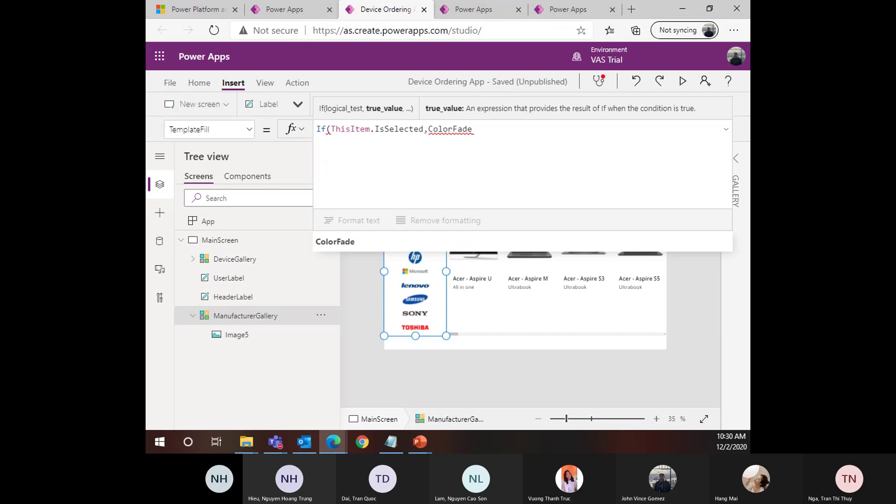
type("(Head")
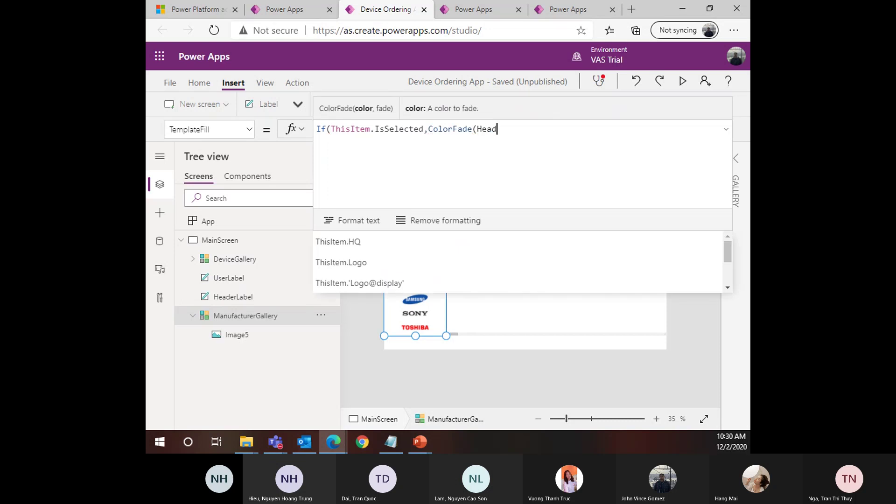
type("er")
key("Tab")
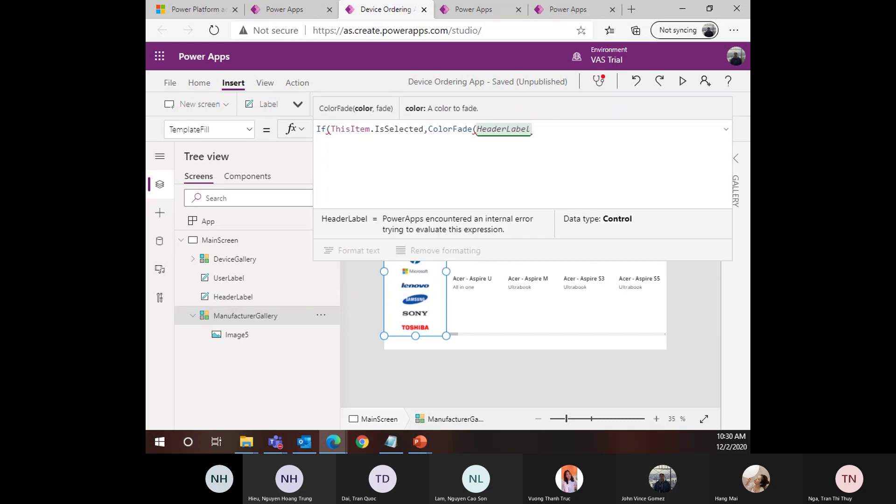
type(".Fill,")
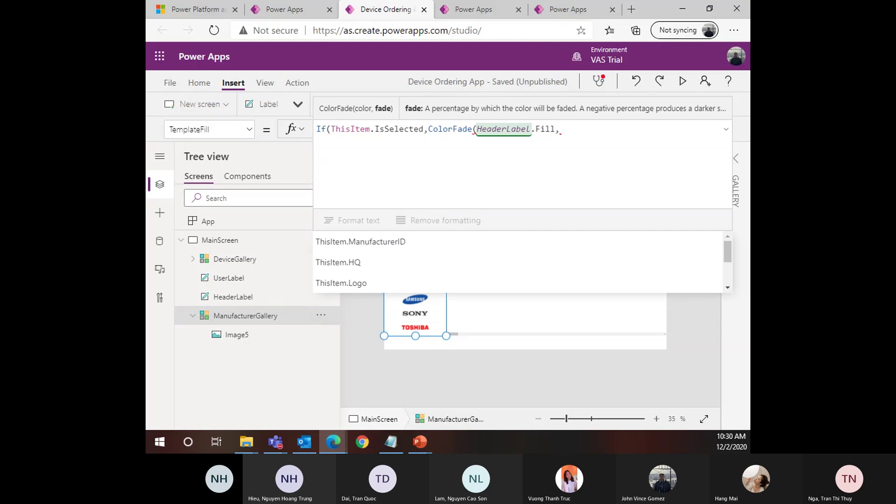
type("75%)")
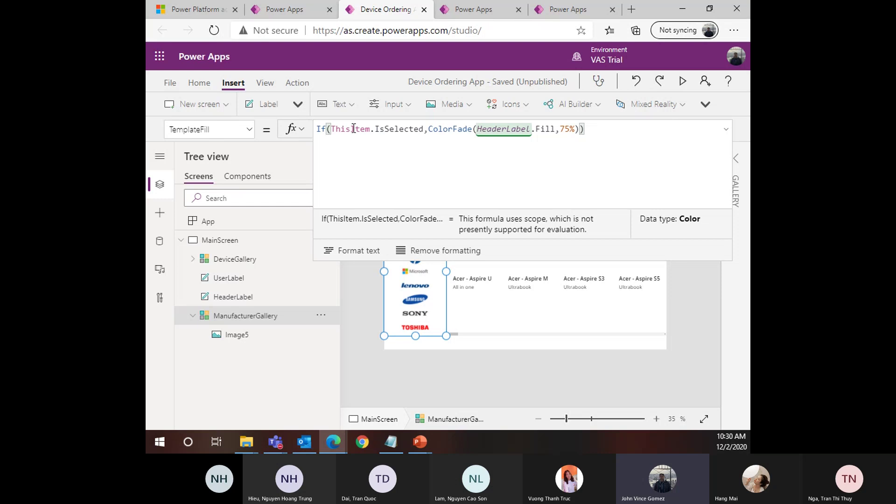
Check the ColorFade part and closing brackets of the TemplateFill formula, and collapse the expanded formula bar
left_click(474, 131)
left_click(478, 133)
left_click(540, 153)
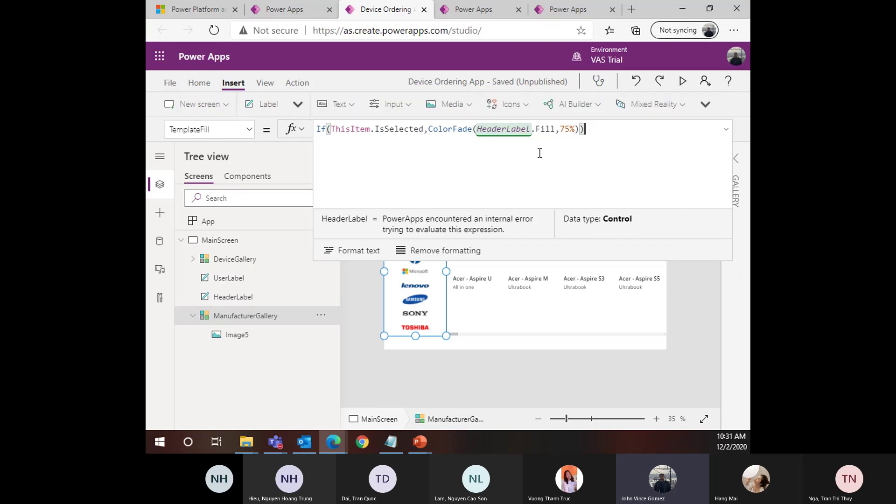
left_click(578, 131)
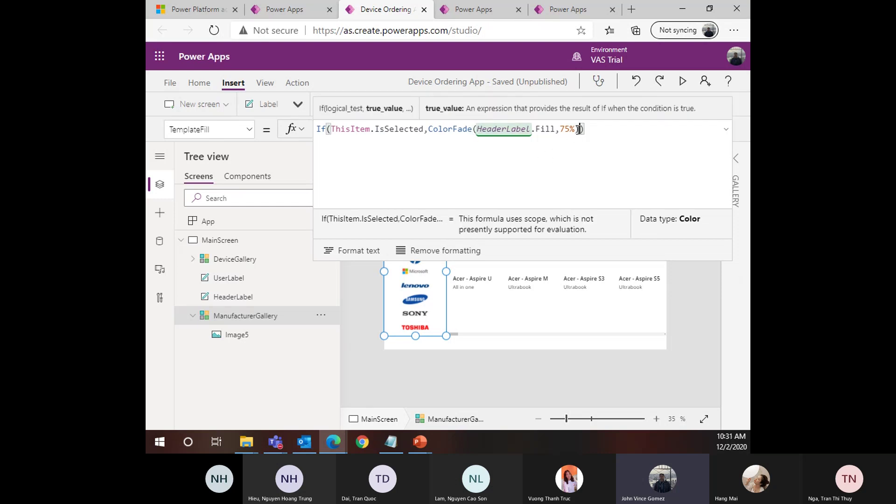
left_click(594, 169)
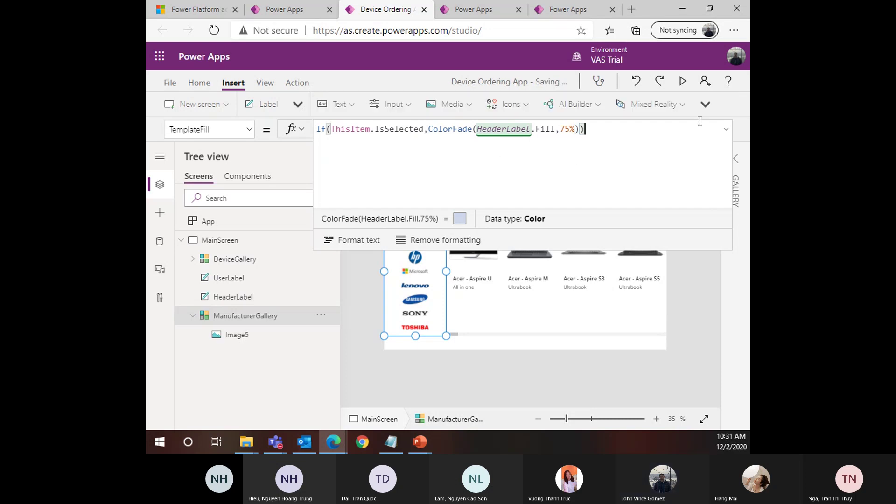
left_click(727, 130)
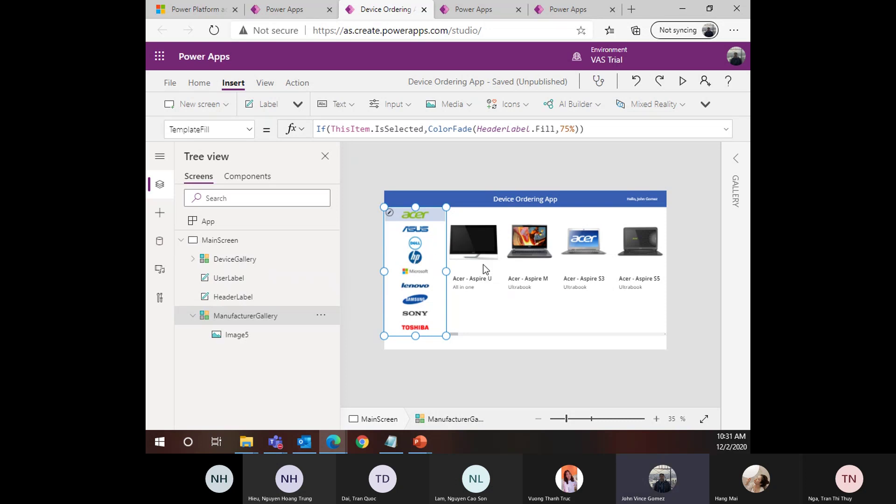
Select DeviceGallery and display its Items property formula
left_click(220, 264)
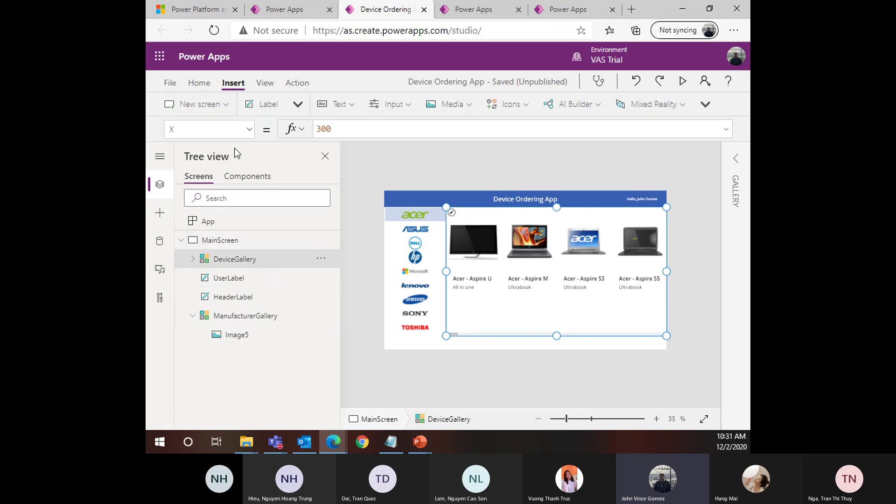
left_click(212, 126)
scroll(221, 280, "up", 8)
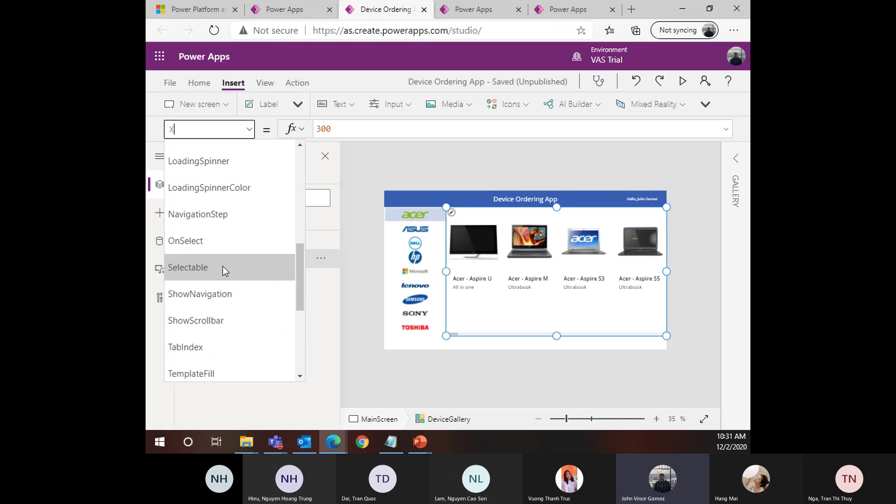
scroll(207, 280, "up", 2)
scroll(196, 303, "down", 2)
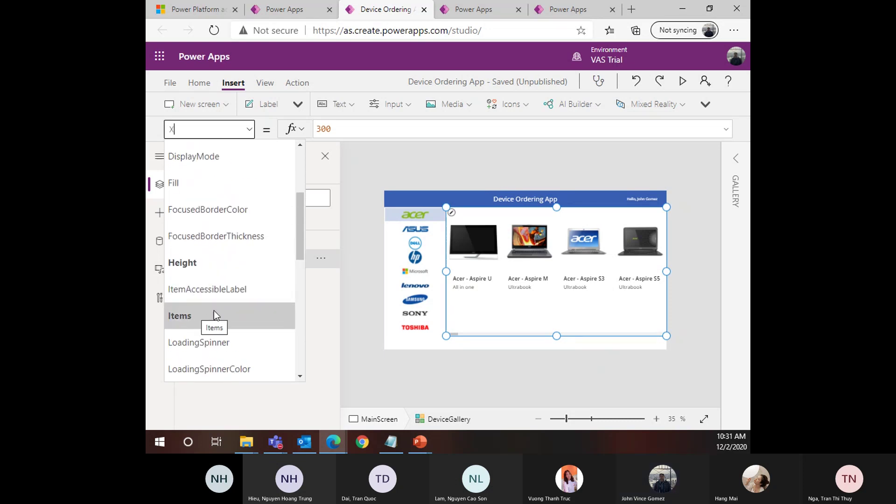
left_click(214, 310)
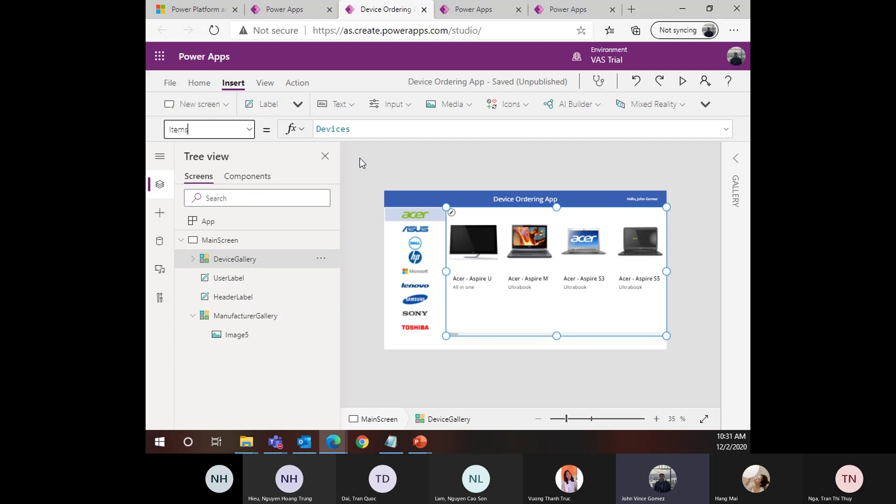
Replace DeviceGallery's Items formula with the start of a Filter on Devices that compares ManufacturerID: Filter(Devices,ManufacturerID =
left_click(344, 129)
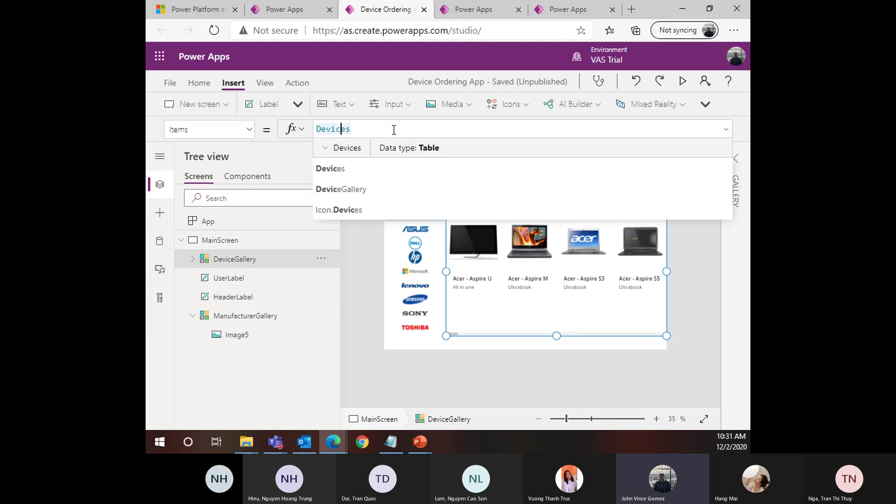
left_click_drag(392, 128, 310, 125)
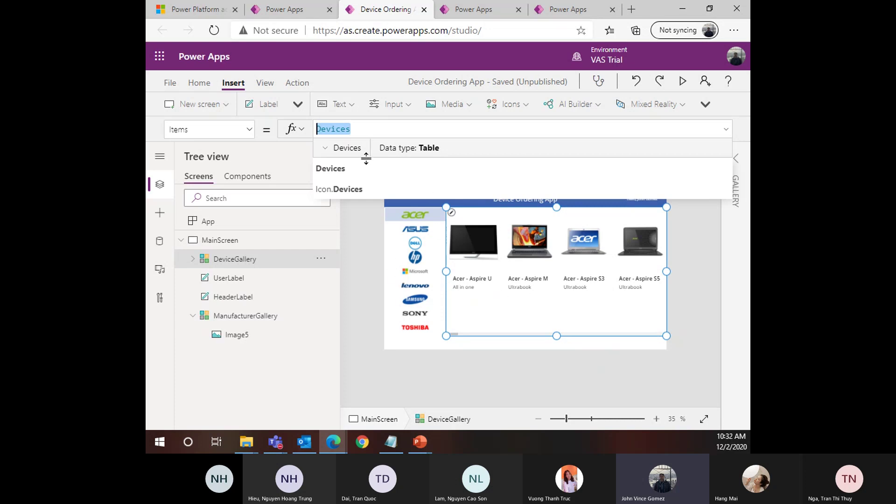
type("Fil")
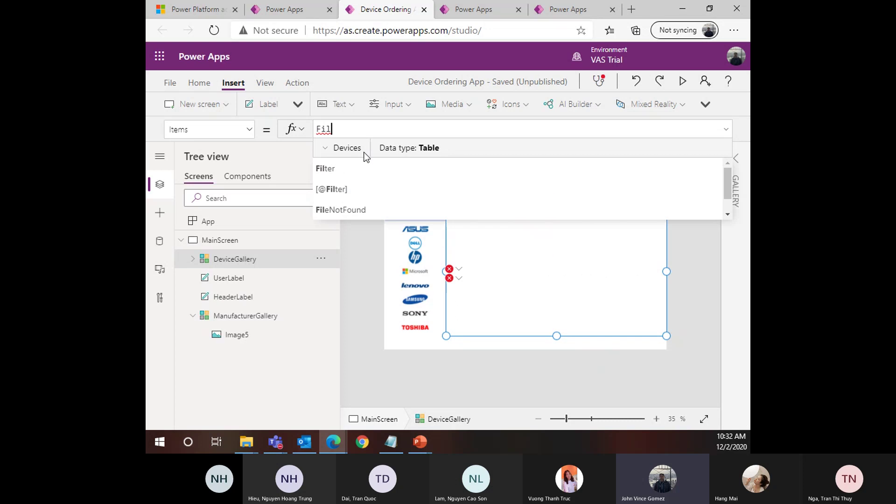
type("ter(D")
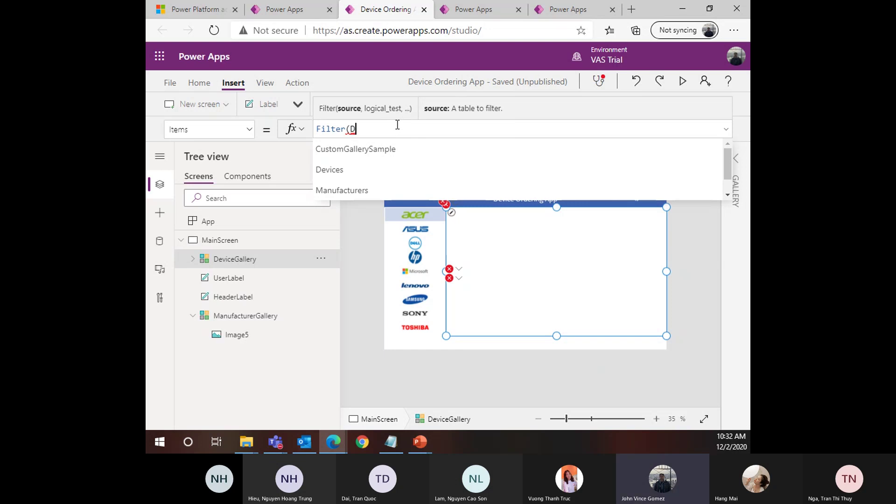
type("evices")
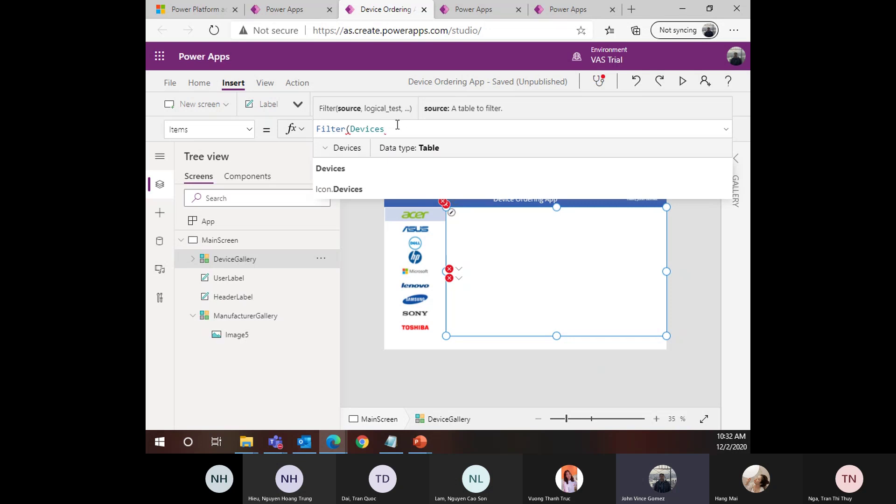
type(", ")
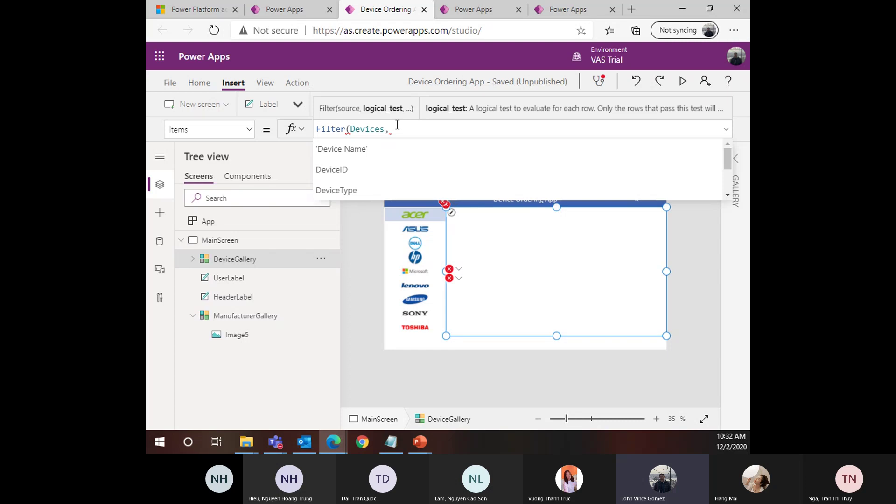
type("Manuf")
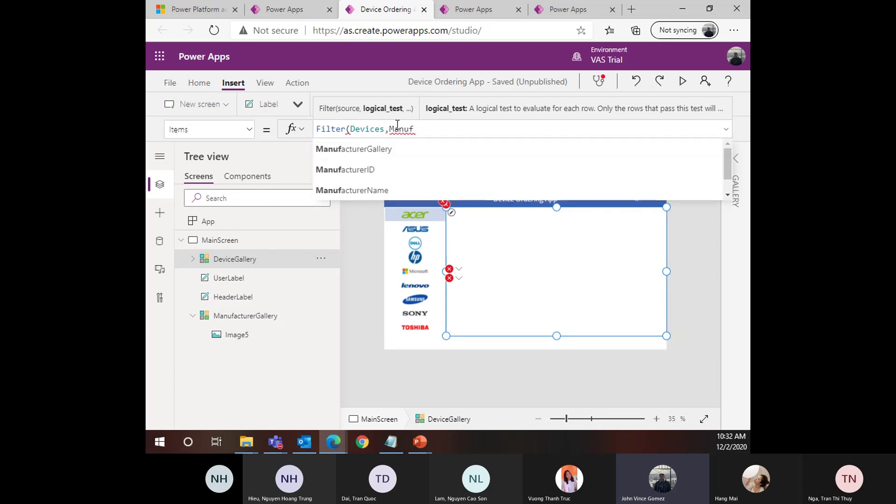
key("Down")
key("Tab")
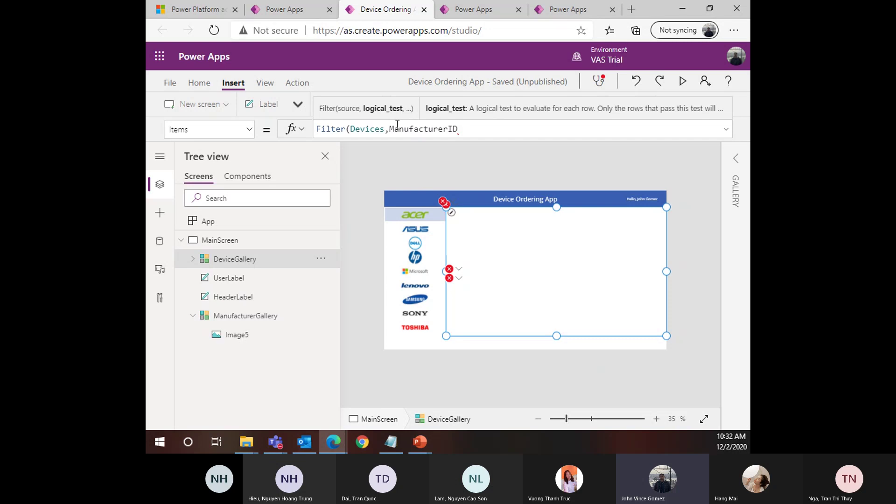
type("= ")
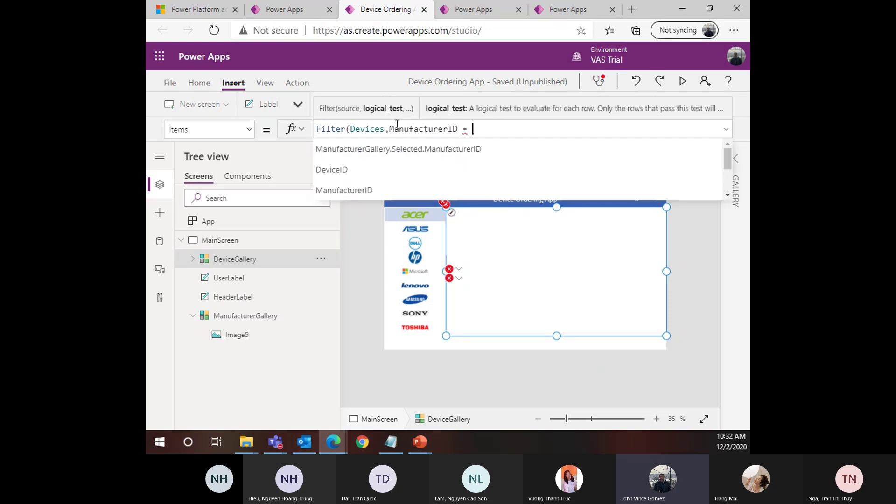
Reference ManufacturerGallery after the equals sign in the Filter condition
type("Manut")
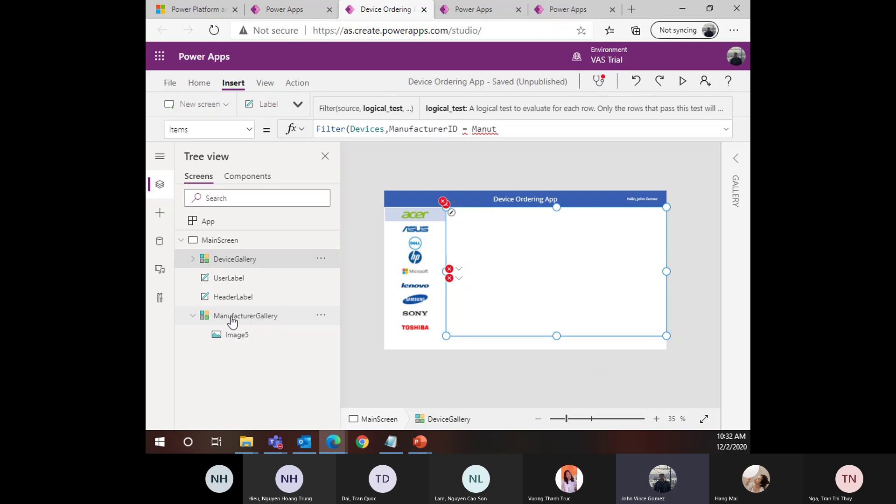
key("BackSpace")
type("fu")
key("BackSpace")
key("BackSpace")
key("BackSpace")
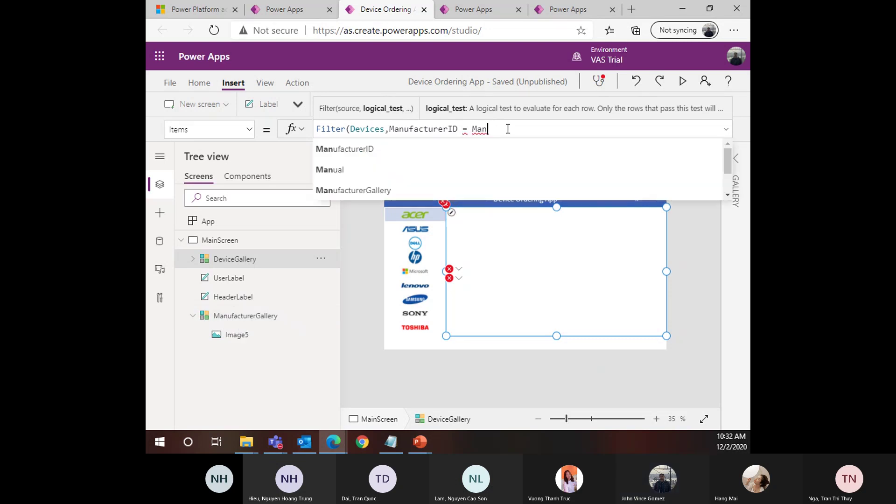
type("uf")
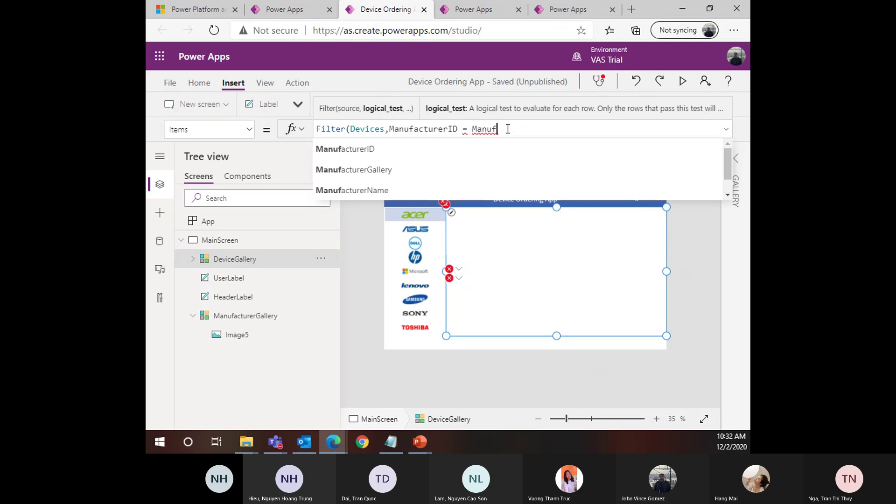
key("Down")
key("Tab")
Finish the Filter condition with .Selected.ManufacturerID after ManufacturerGallery and close the formula
type(".Manu")
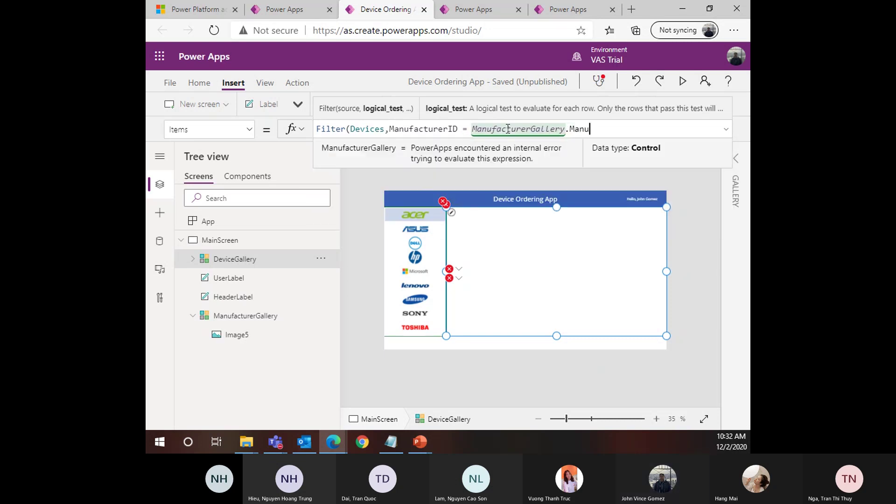
key("BackSpace")
key("BackSpace")
key("BackSpace")
type("S")
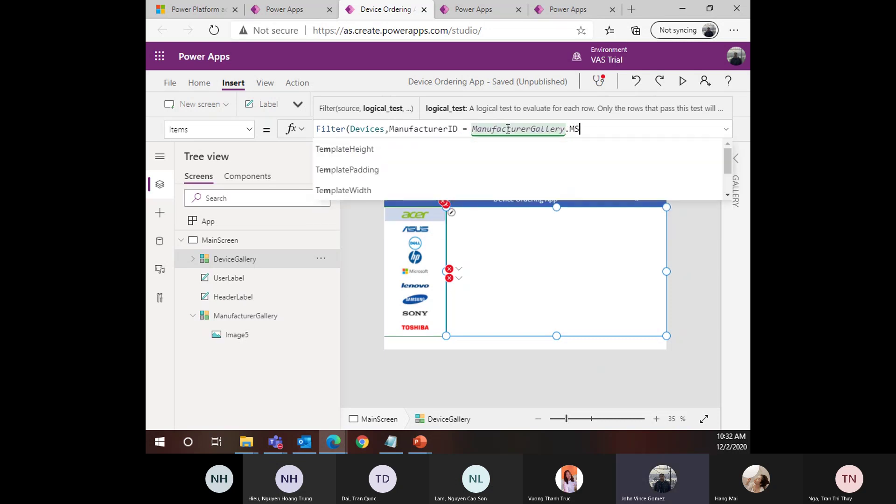
key("BackSpace")
key("BackSpace")
type("Se")
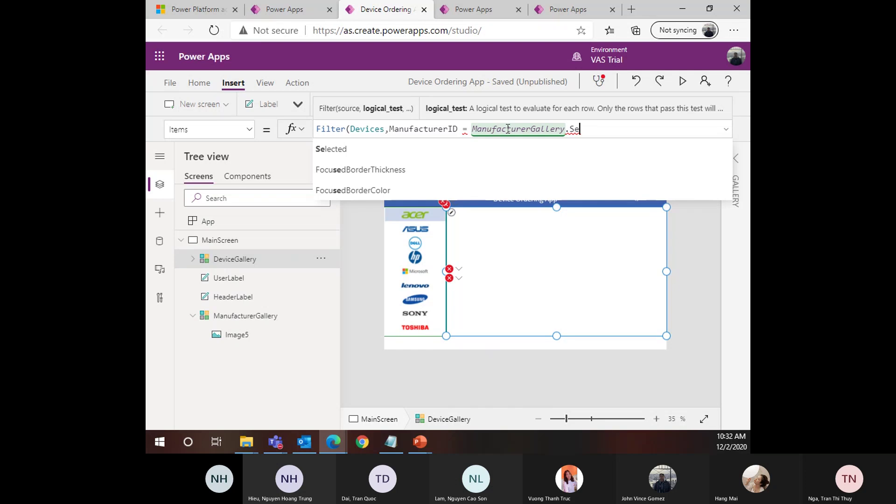
key("Tab")
type(".Ma")
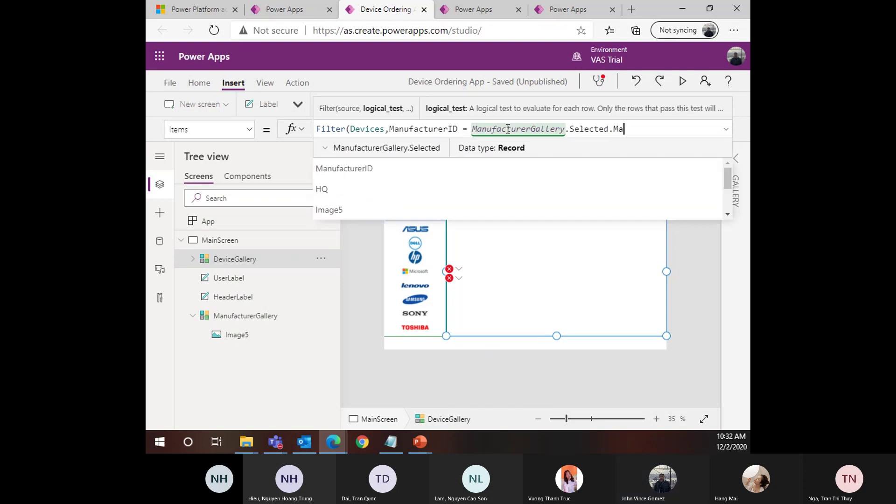
type("n")
key("Tab")
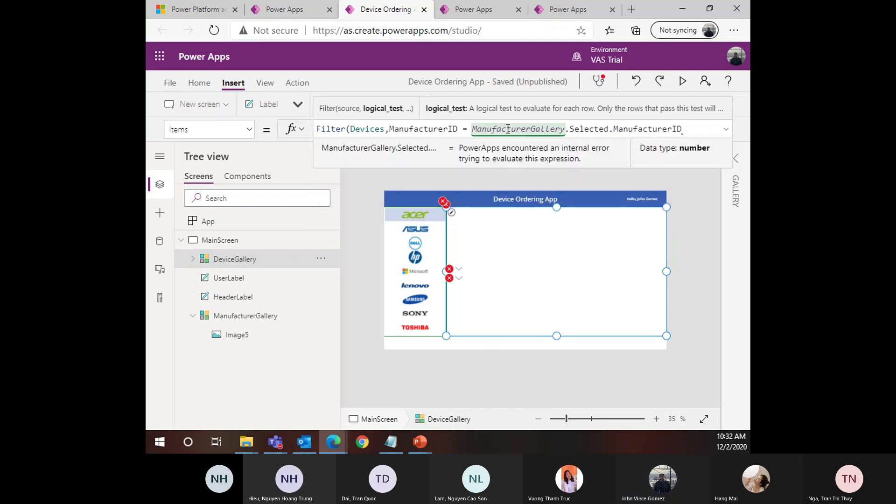
type(")")
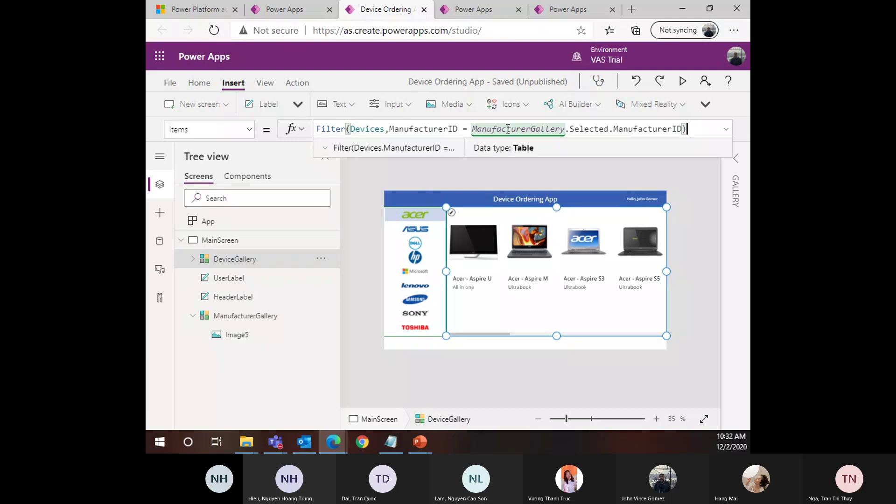
Examine the parts of DeviceGallery's Filter formula: the Devices source, the ManufacturerID column, the equals sign and ManufacturerGallery.Selected.ManufacturerID
left_click(367, 130)
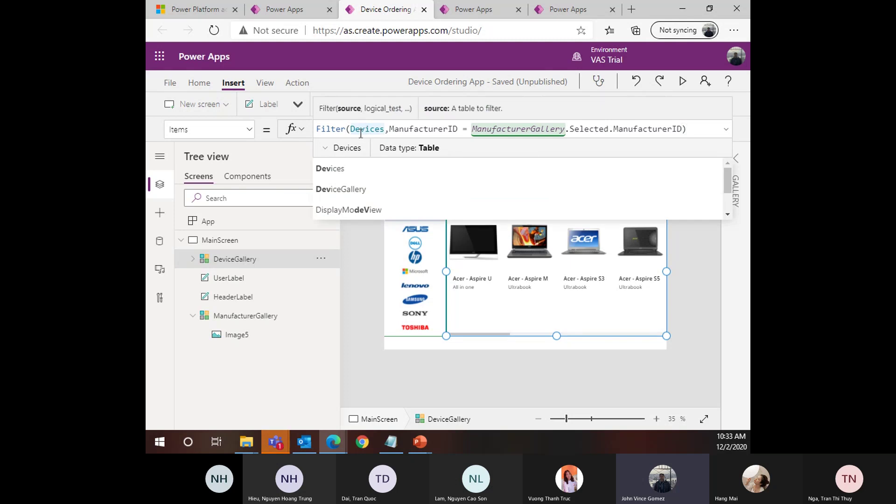
left_click(423, 129)
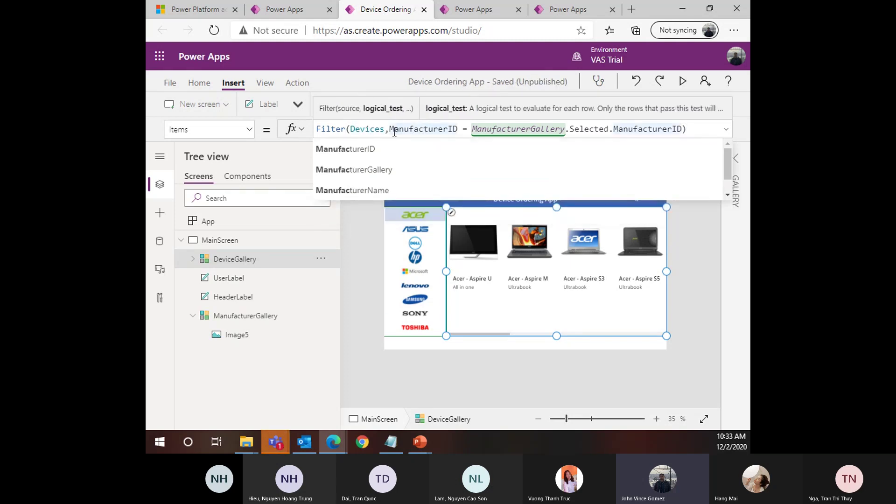
left_click(366, 129)
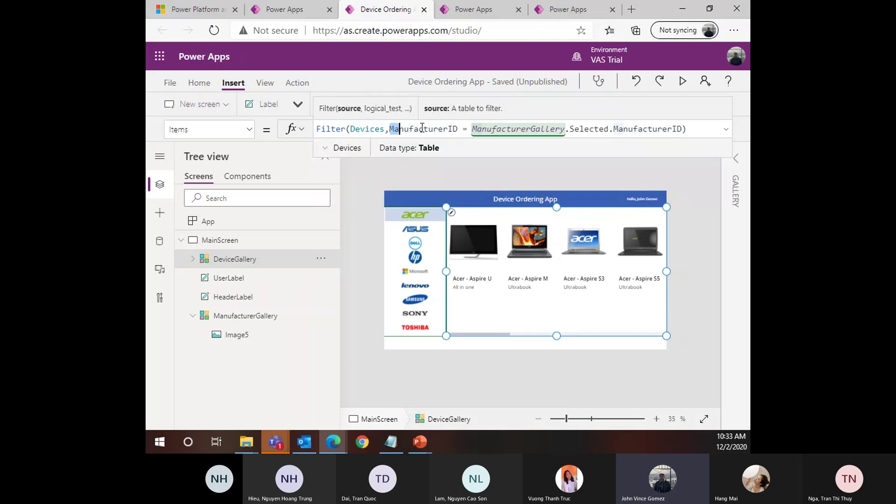
left_click_drag(391, 129, 461, 131)
left_click(466, 130)
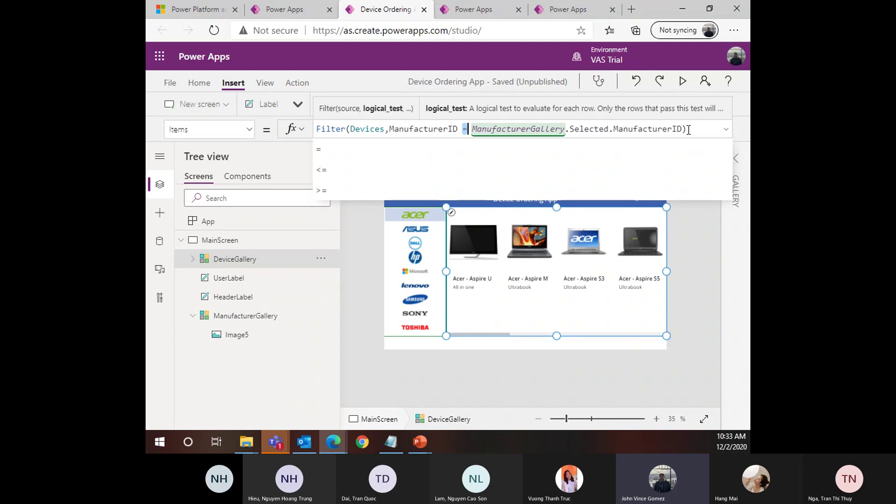
left_click_drag(689, 130, 472, 130)
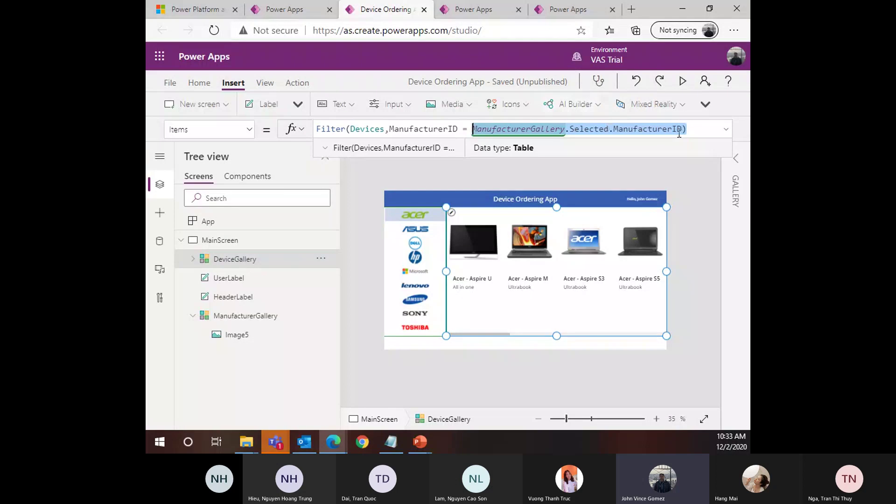
double_click(653, 130)
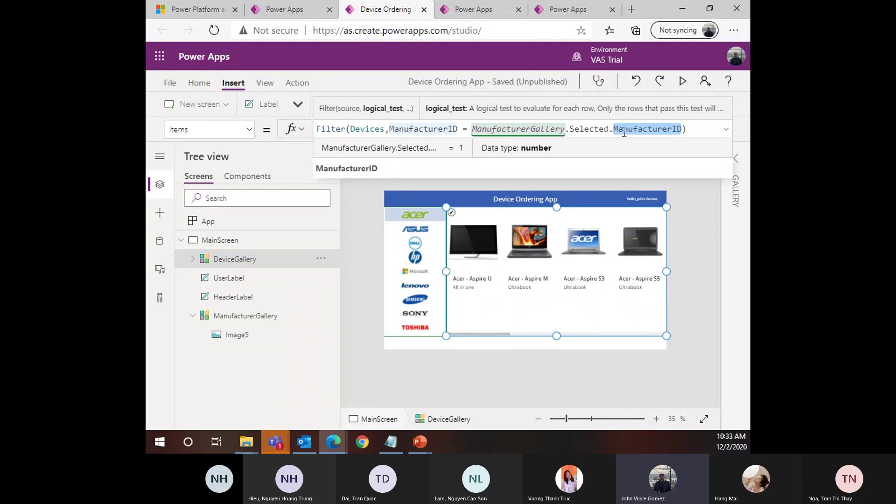
left_click_drag(700, 129, 314, 149)
key("alt+Tab")
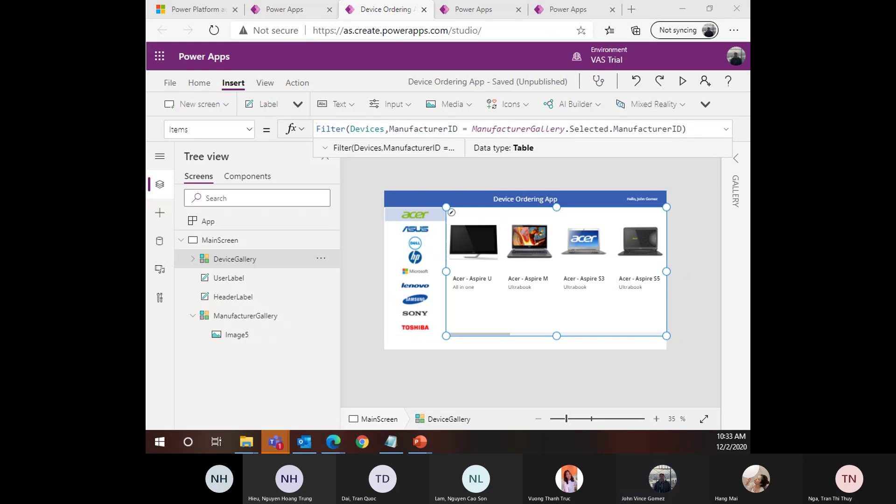
key("alt+Tab")
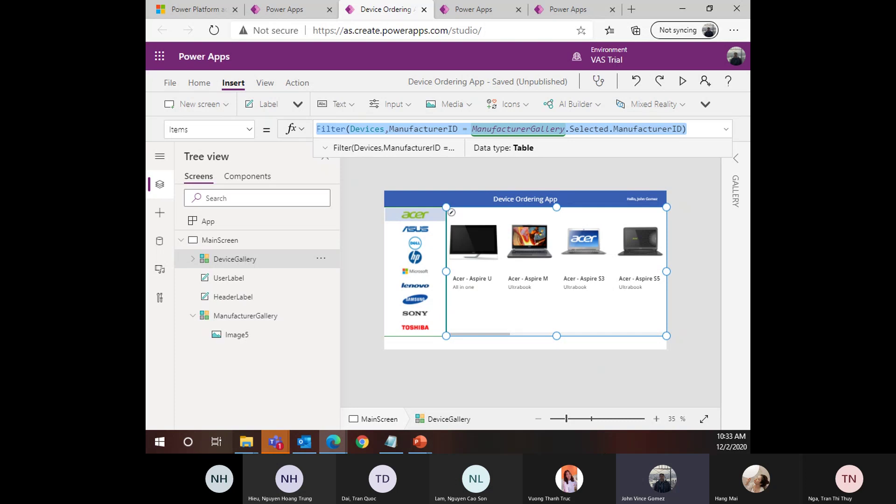
Test the device filter by selecting Asus, Dell, Microsoft, HP, Samsung and Lenovo in the manufacturer gallery, and check the Lenovo devices
left_click(355, 292)
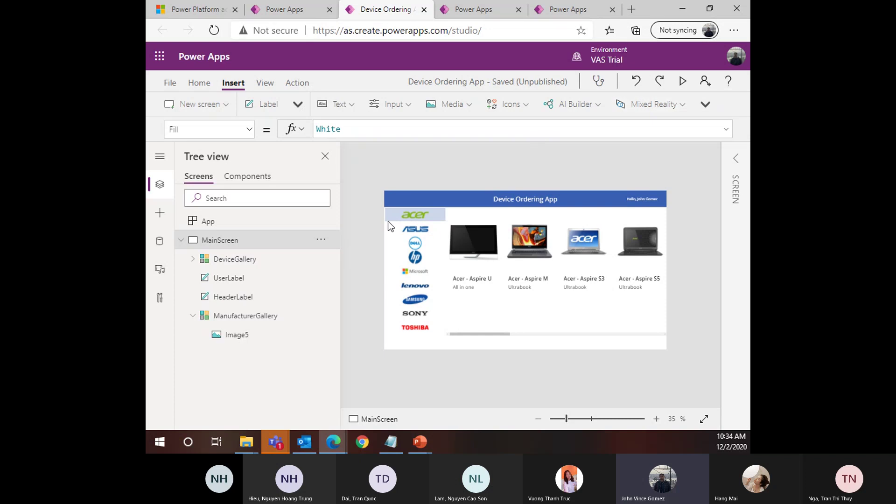
left_click(414, 229)
left_click(419, 243)
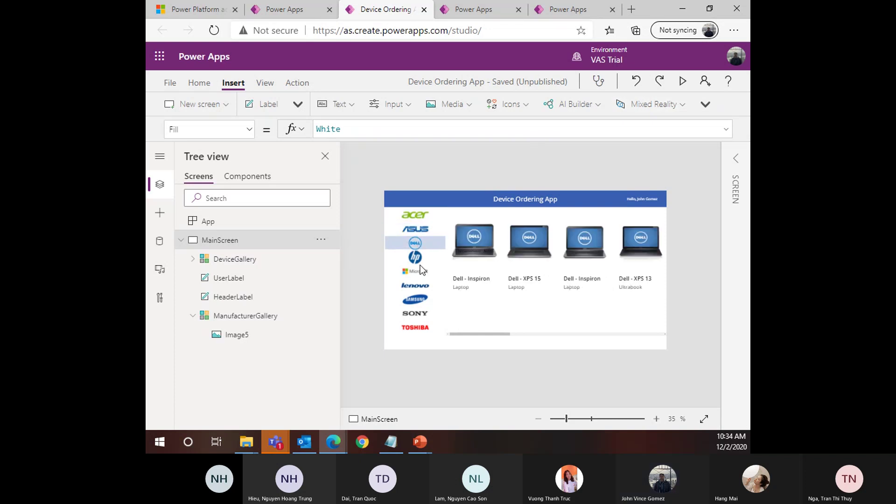
left_click(419, 267)
left_click(418, 258)
left_click(416, 243)
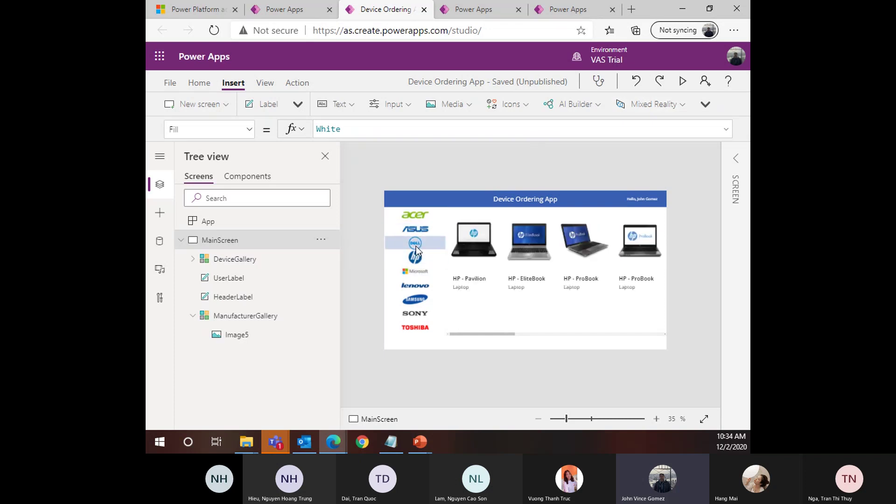
left_click(417, 300)
left_click(416, 284)
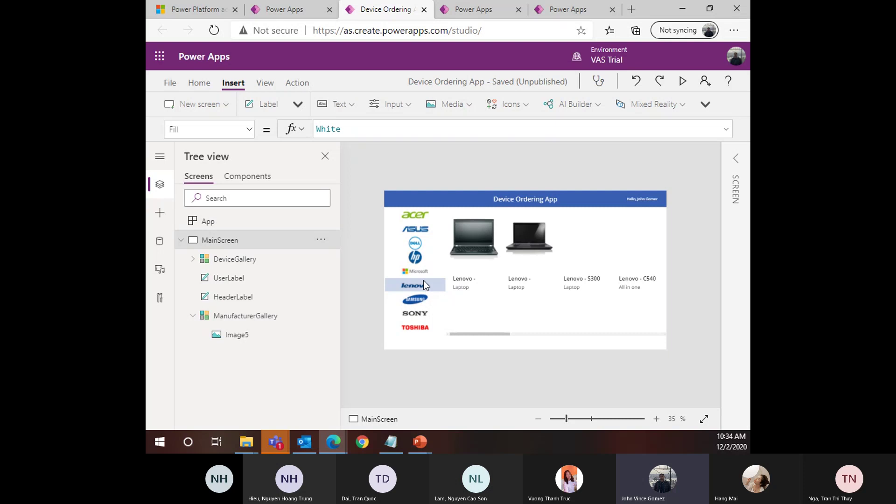
left_click_drag(475, 335, 447, 335)
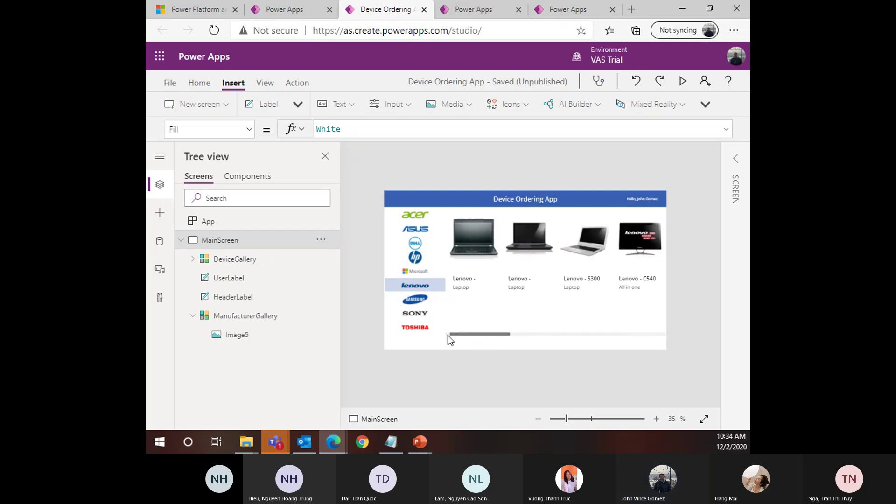
Test the manufacturer filter by choosing Samsung, Dell, HP and Dell again in the manufacturer gallery
left_click(410, 300)
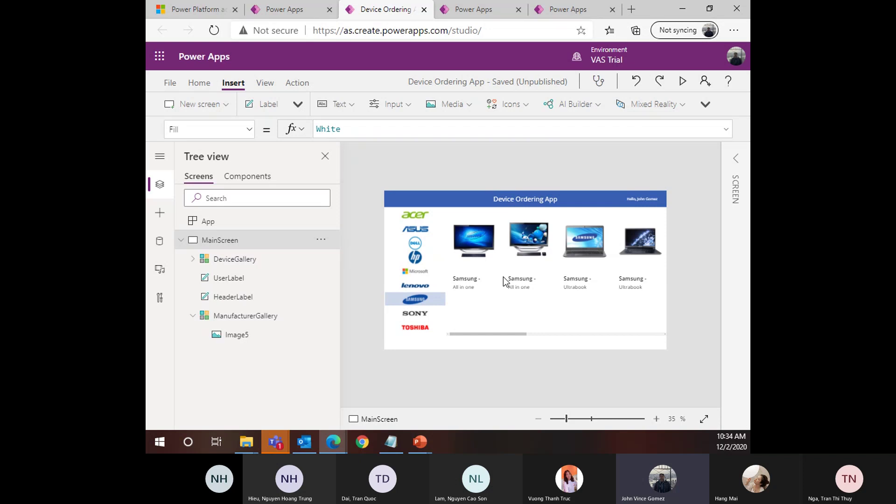
left_click(414, 248)
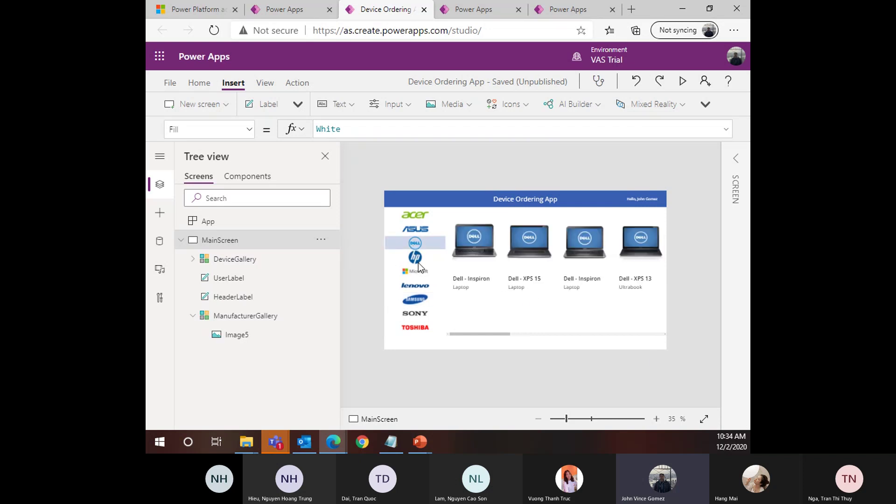
left_click(419, 263)
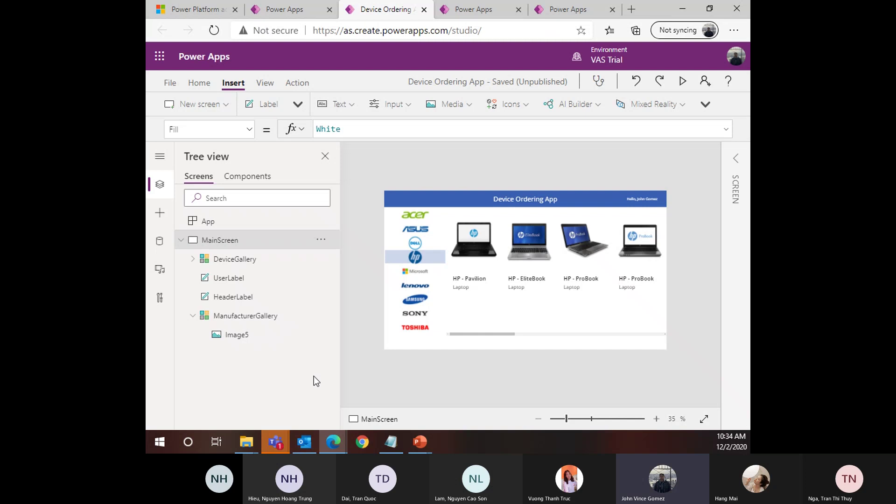
left_click(423, 242)
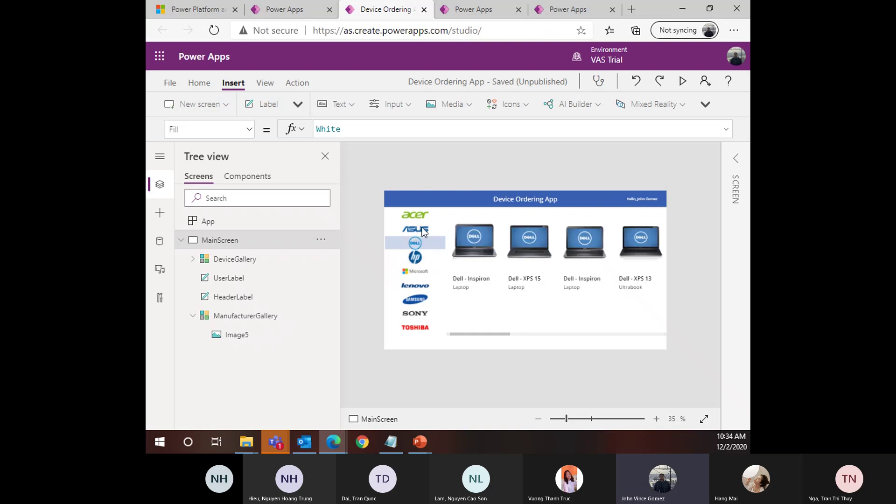
Examine the formulas behind the device gallery's items and its device title label
left_click(512, 313)
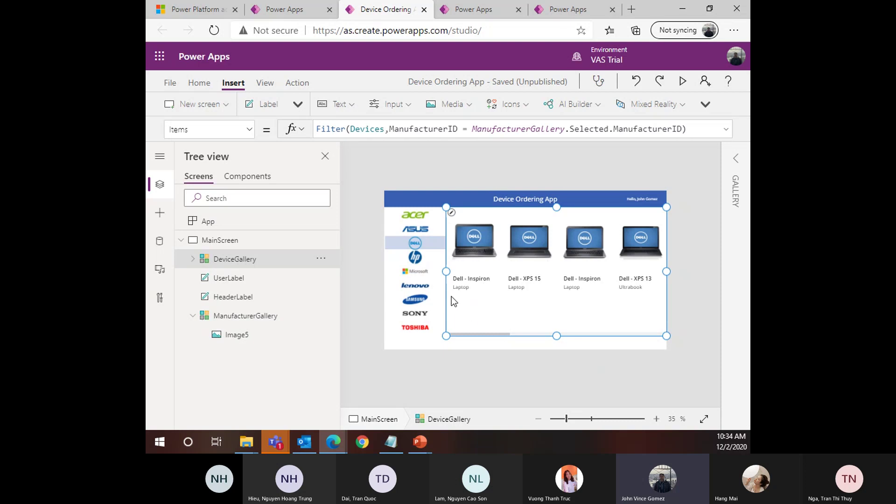
left_click(474, 307)
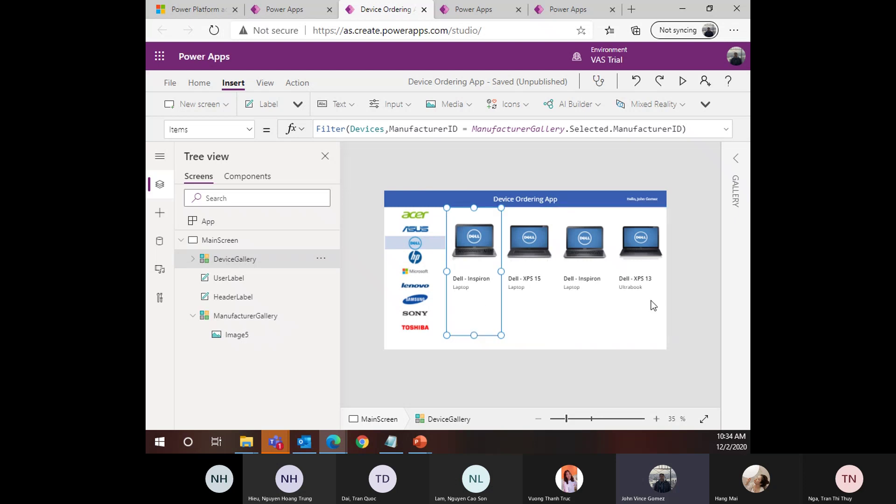
left_click(467, 279)
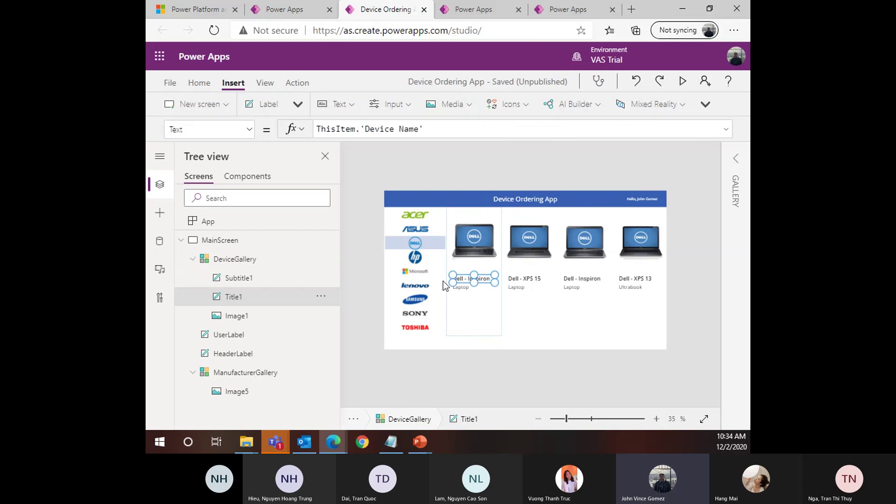
left_click(467, 292)
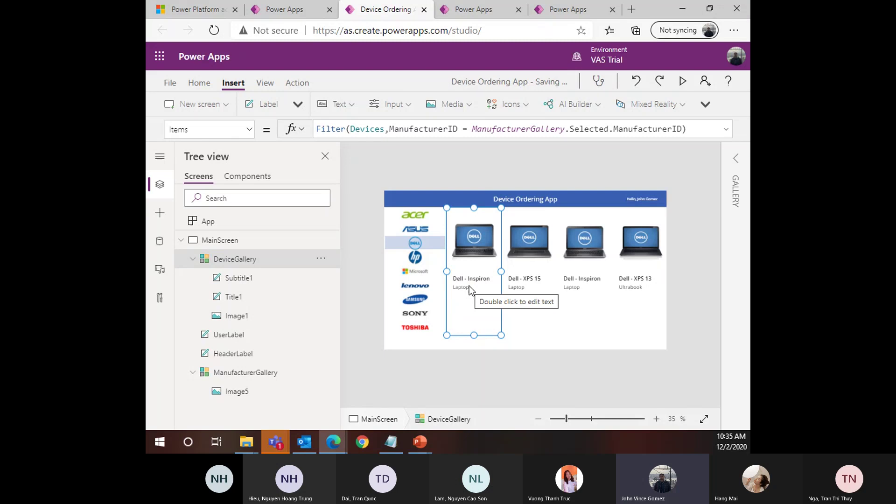
Filter the devices by Asus and examine the formulas of the device image and the manufacturer gallery
key("alt")
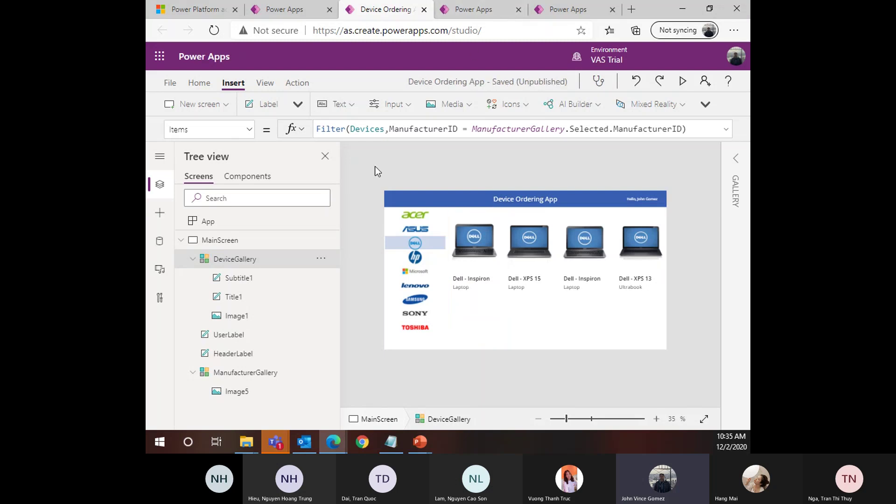
left_click(415, 228, "alt")
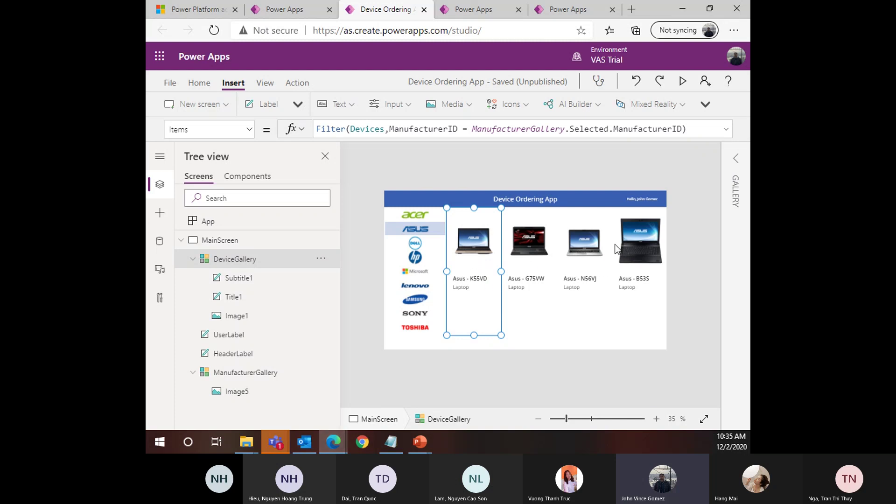
left_click(485, 255)
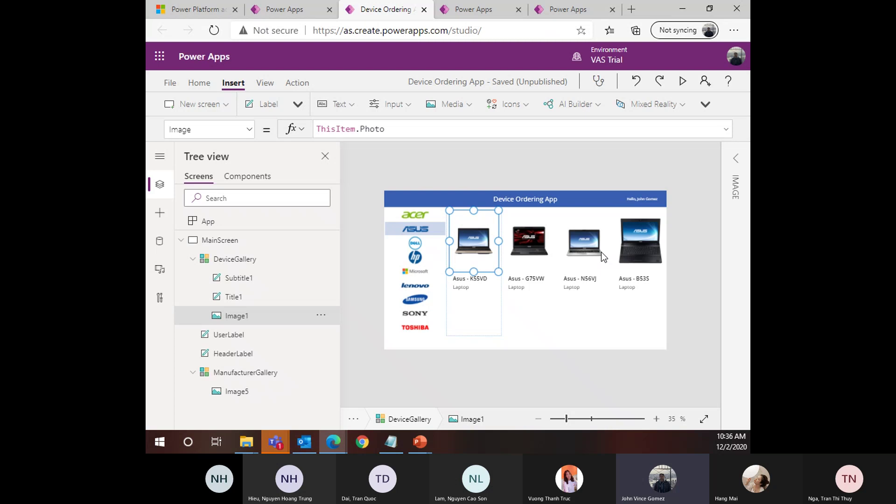
left_click(405, 308)
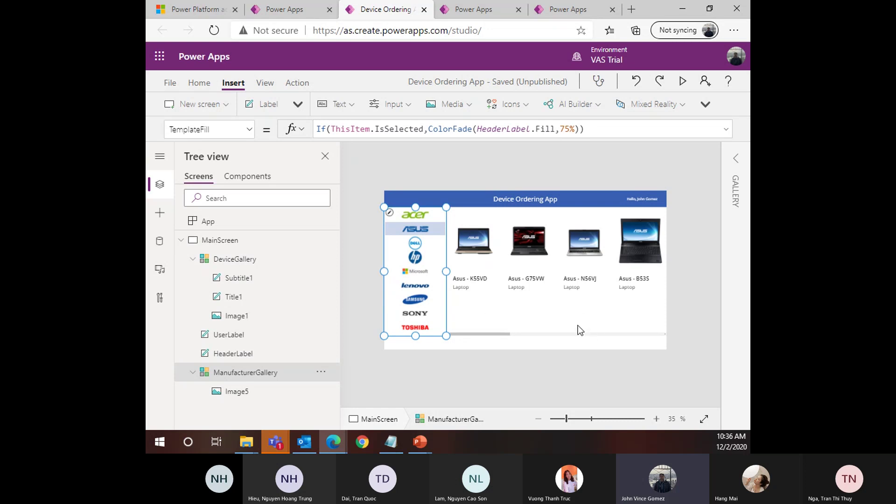
left_click(297, 104)
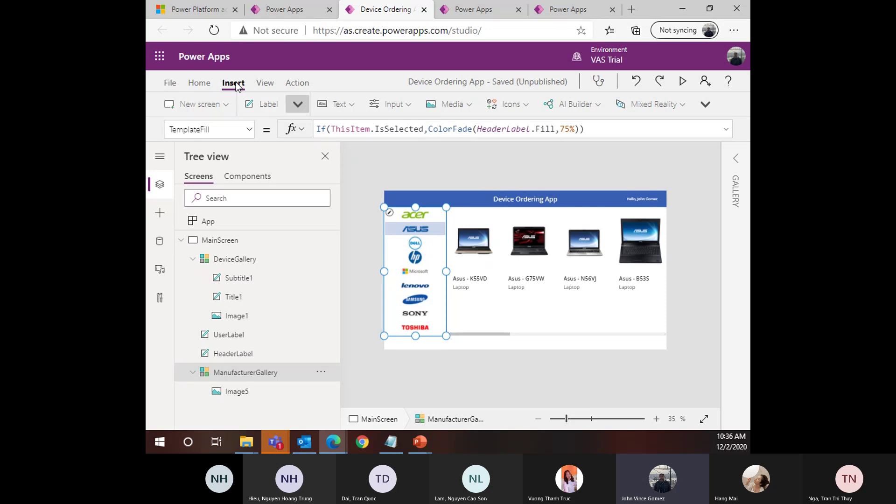
left_click(393, 104)
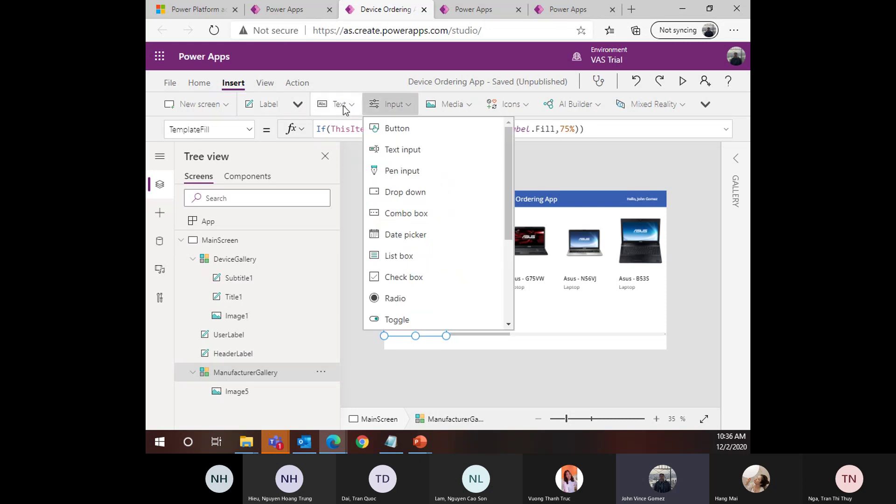
left_click(397, 194)
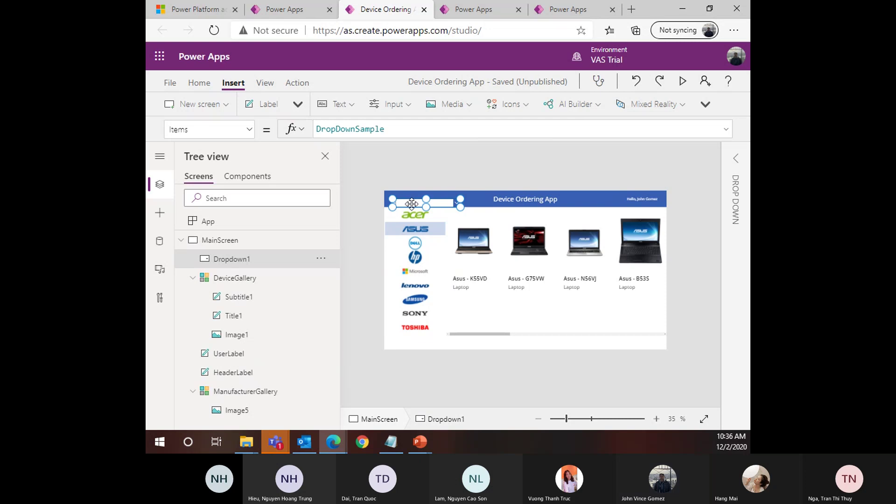
left_click_drag(414, 203, 440, 224)
key("Delete")
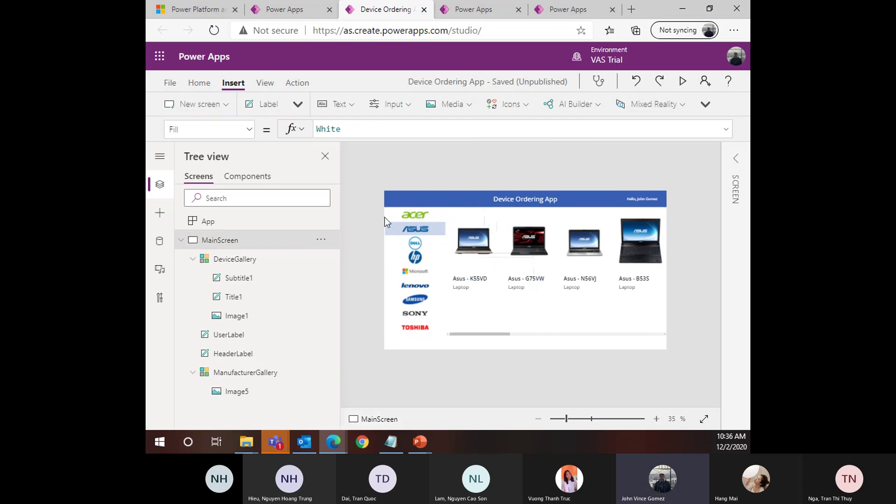
Add a new blank screen and place a drop-down control near its upper-left corner
left_click(195, 107)
left_click(203, 100)
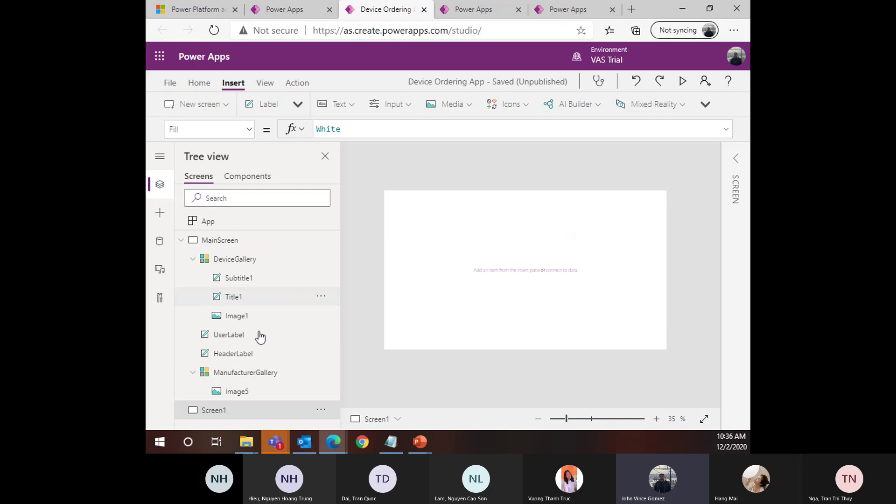
left_click(390, 104)
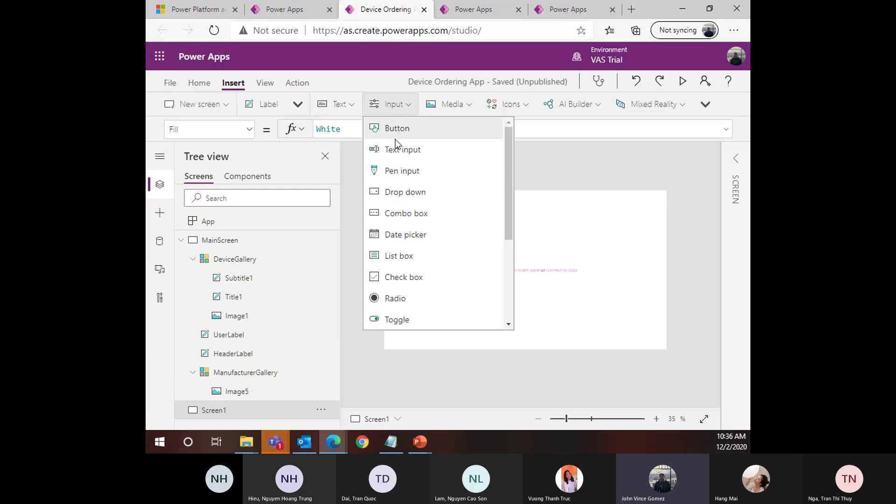
left_click(399, 195)
left_click_drag(438, 202, 449, 220)
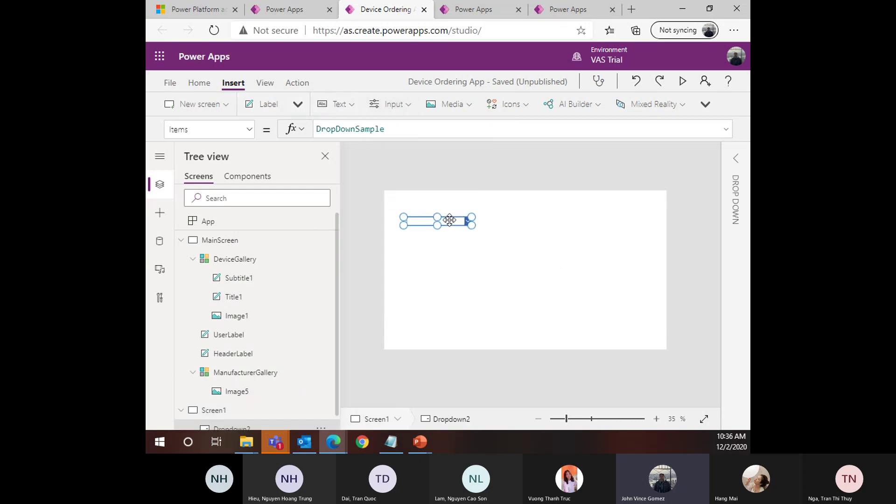
Set the new drop-down's Items property to the Manufacturers data source
left_click_drag(418, 132, 293, 131)
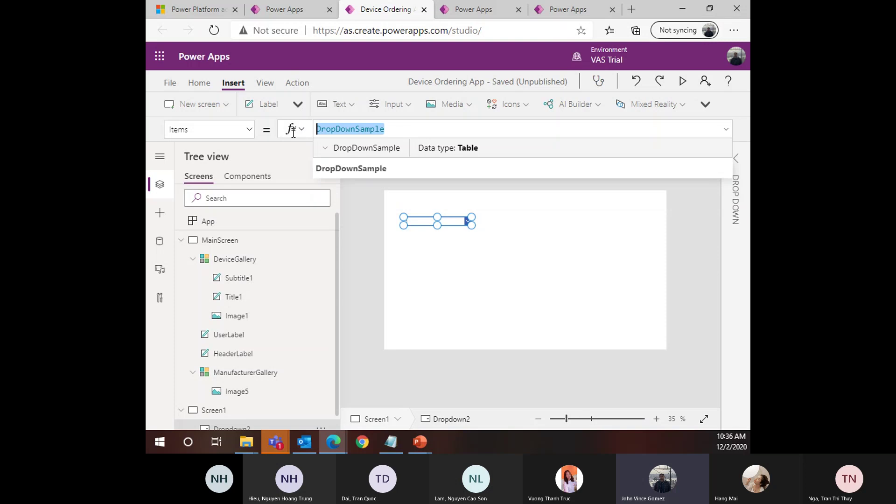
type("Device")
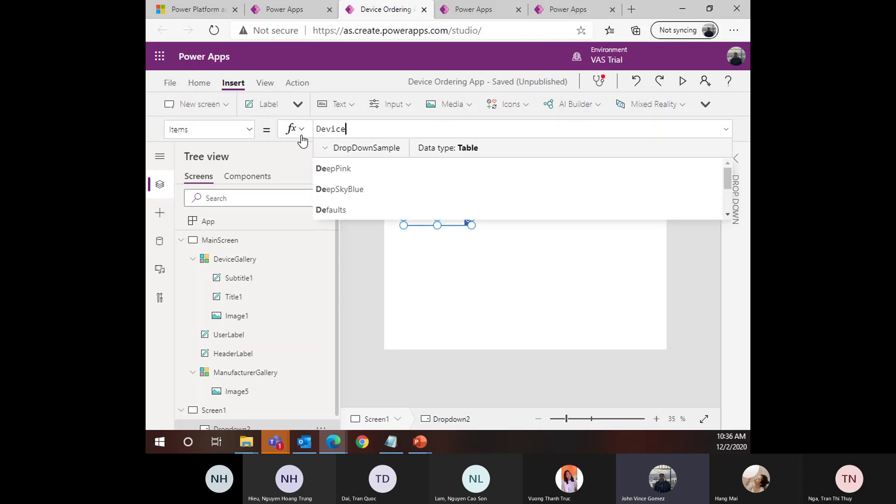
key("BackSpace")
key("BackSpace")
key("BackSpace")
key("BackSpace")
key("BackSpace")
key("BackSpace")
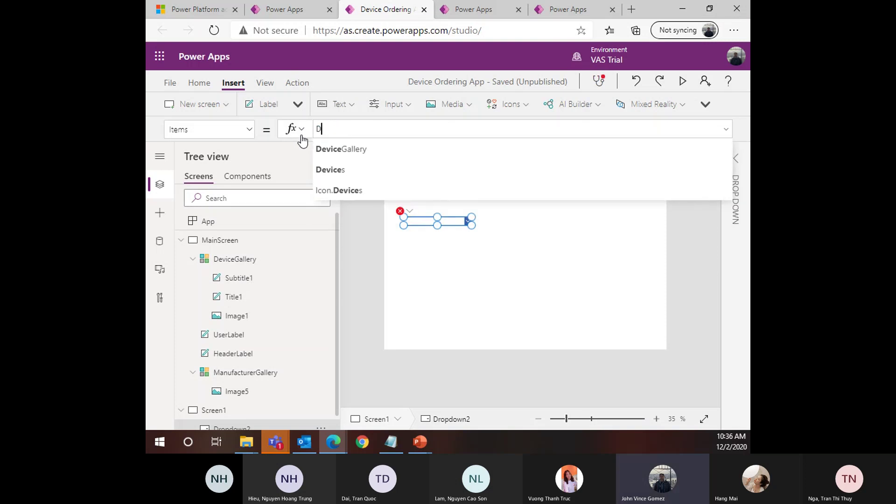
type("manu")
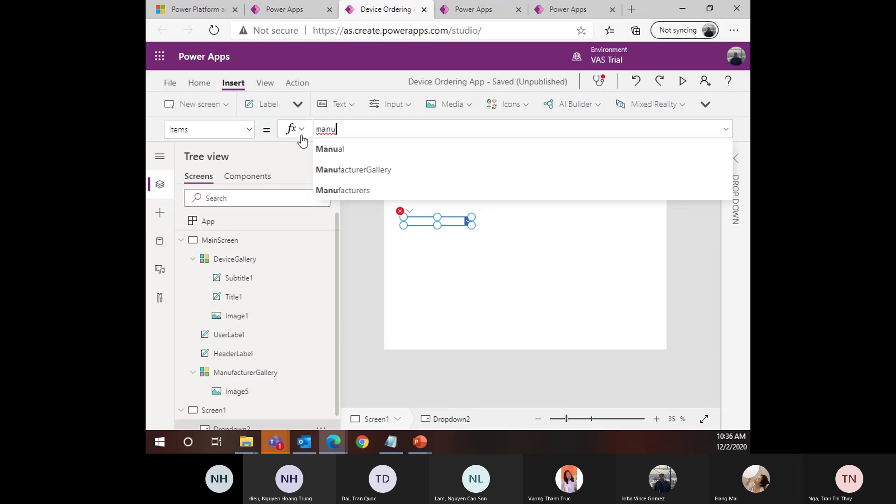
key("Down")
key("Down")
key("Down")
key("Return")
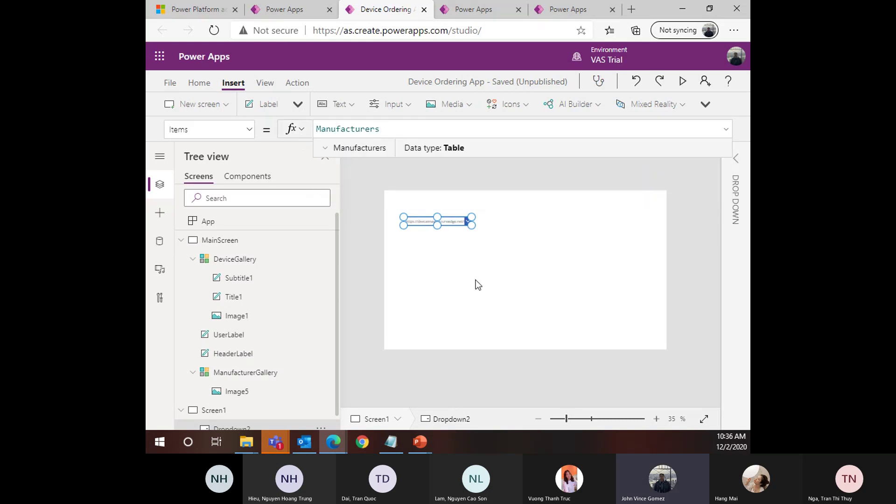
left_click(447, 231)
left_click(448, 223)
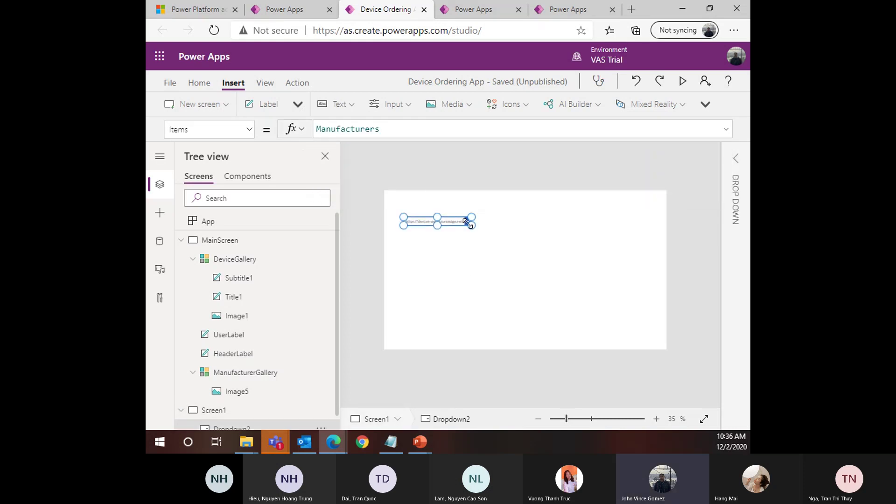
Extend the drop-down's Items formula to Manufacturers.Title so it lists manufacturer names
left_click(409, 130)
type(".")
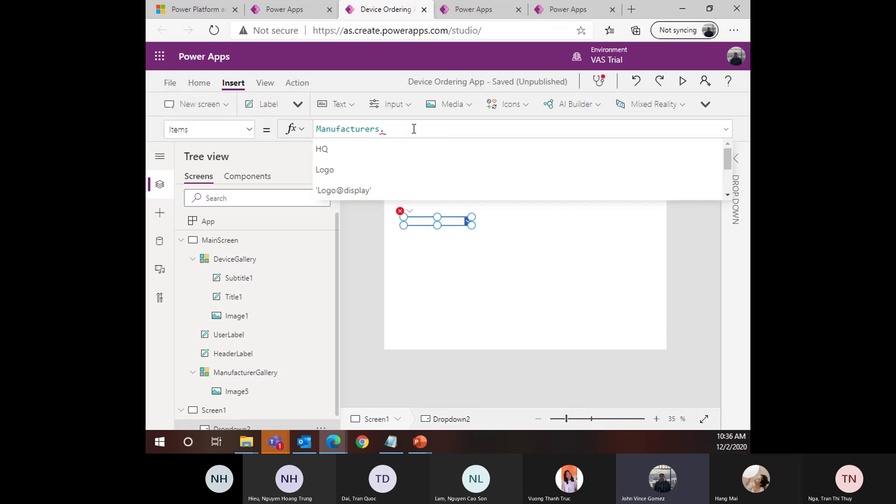
type("Logo")
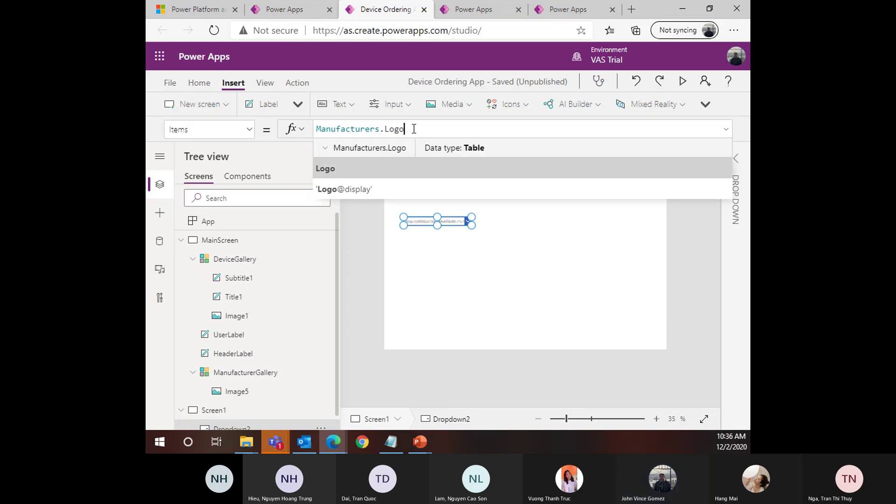
key("BackSpace")
key("BackSpace")
key("BackSpace")
key("BackSpace")
type("t")
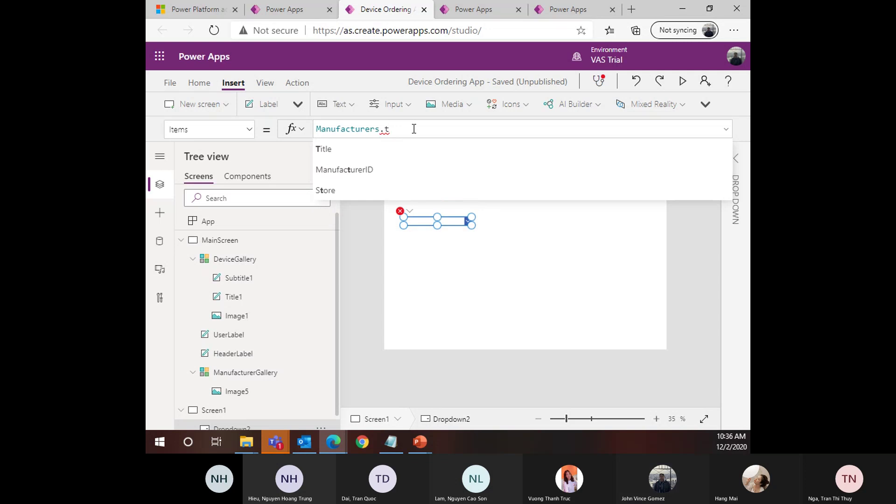
type("o")
key("Down")
key("BackSpace")
key("Tab")
left_click(442, 233)
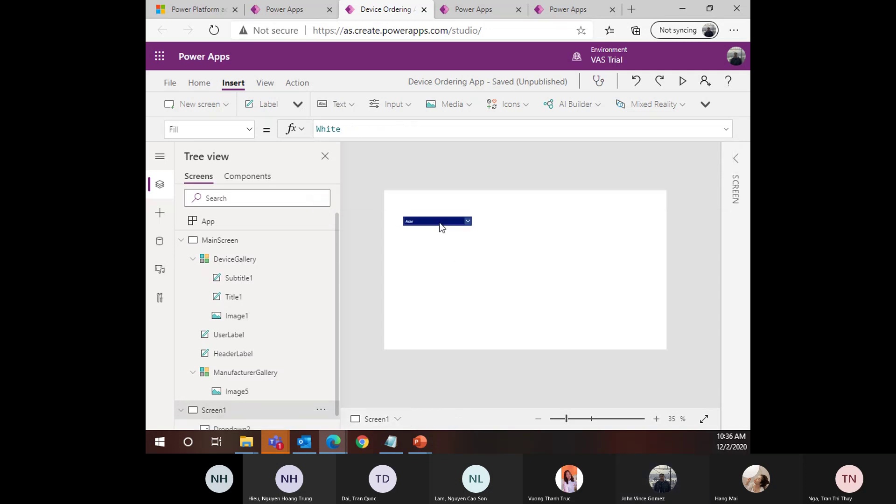
Test the drop-down at a larger view by opening its manufacturer list and choosing Asus
left_click(542, 419)
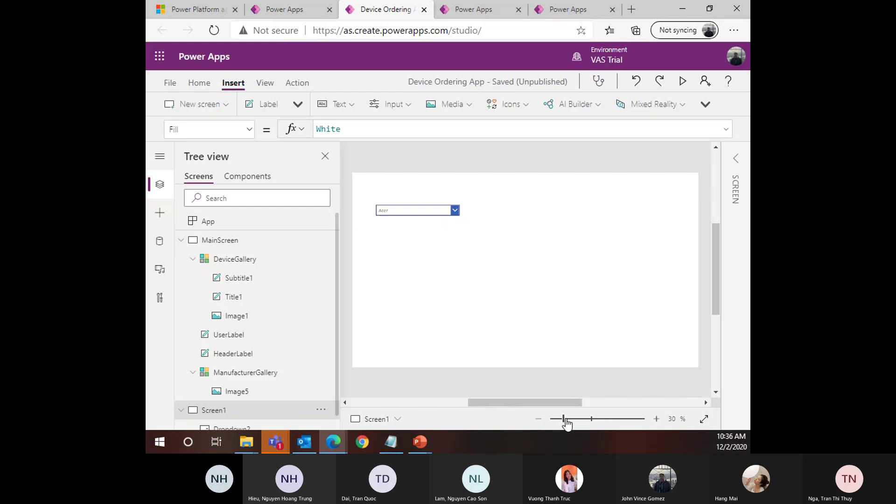
left_click(584, 419)
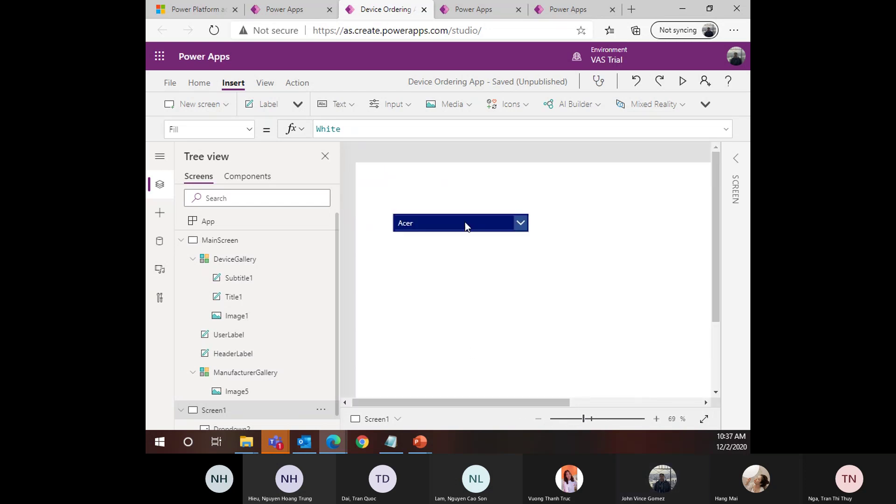
left_click(467, 223)
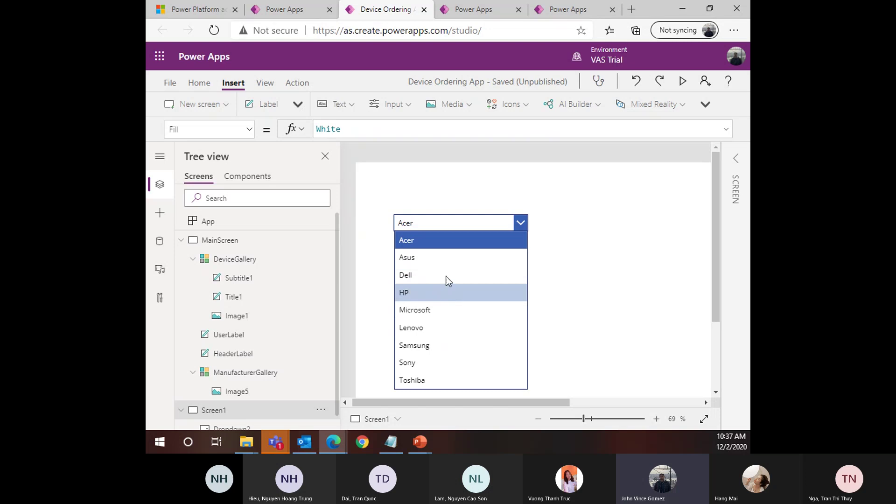
left_click(451, 240)
left_click(458, 225)
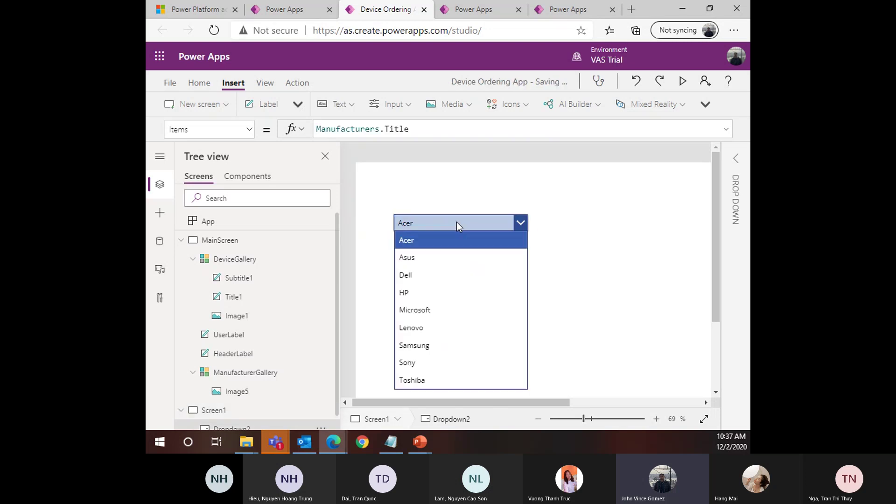
left_click(441, 259)
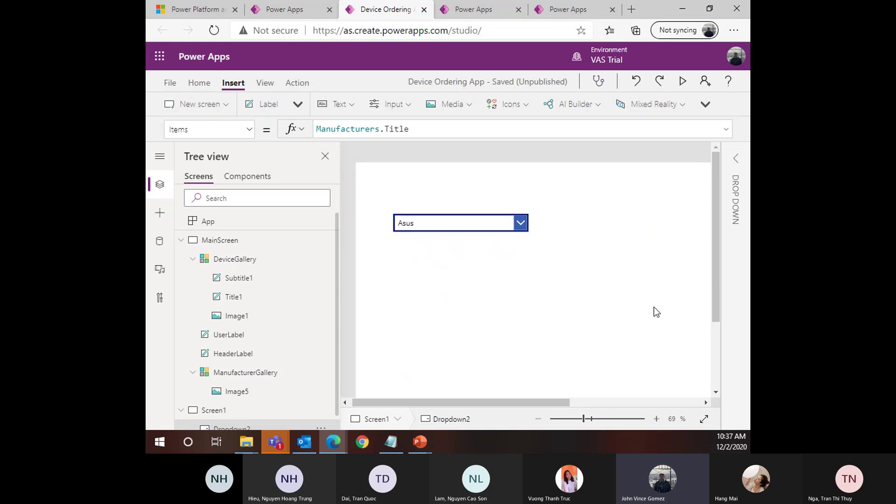
left_click_drag(517, 402, 554, 402)
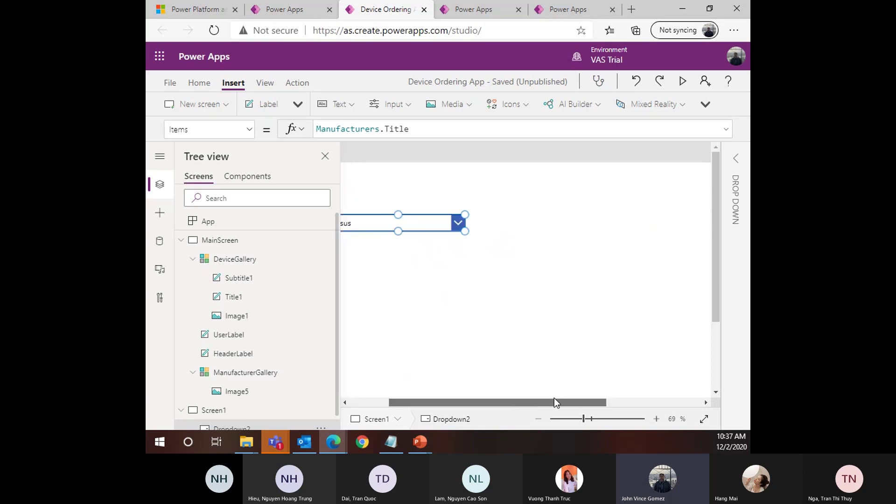
Move the manufacturer drop-down from Screen1 to MainScreen, placing it directly below the header, over the top of the manufacturer gallery
scroll(539, 368, "down", 3)
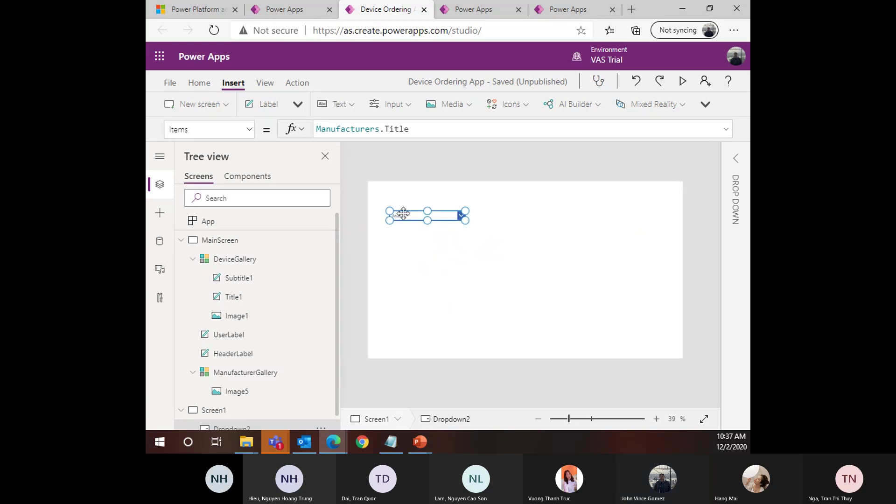
key("Delete")
left_click(225, 259)
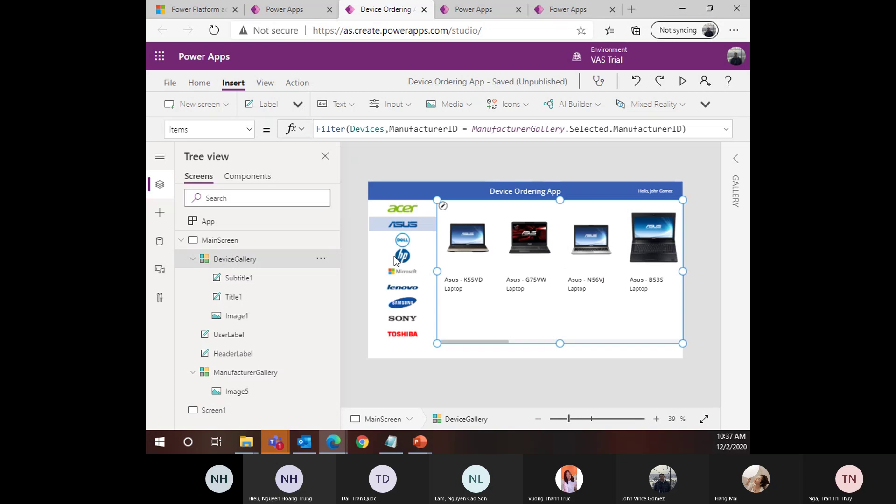
key("ctrl+z")
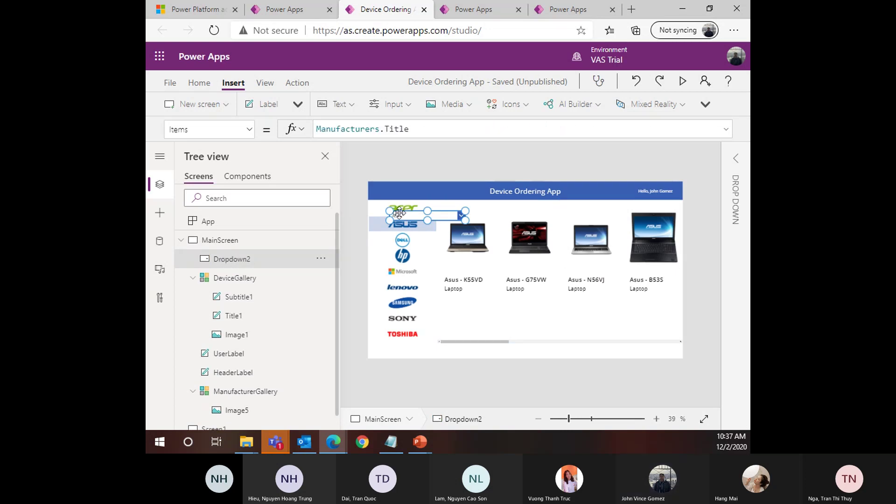
left_click_drag(399, 212, 378, 202)
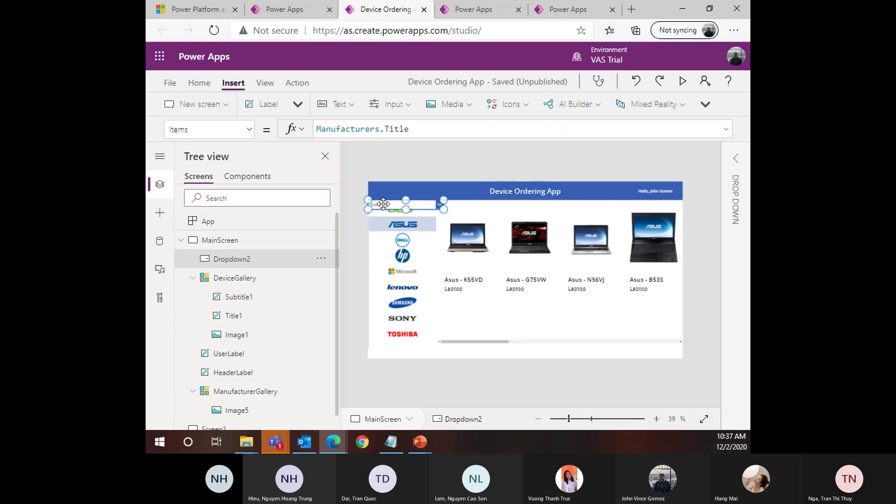
Replace ManufacturerGallery with Dropdown2 in the Items filter formula of the device gallery
left_click(538, 268)
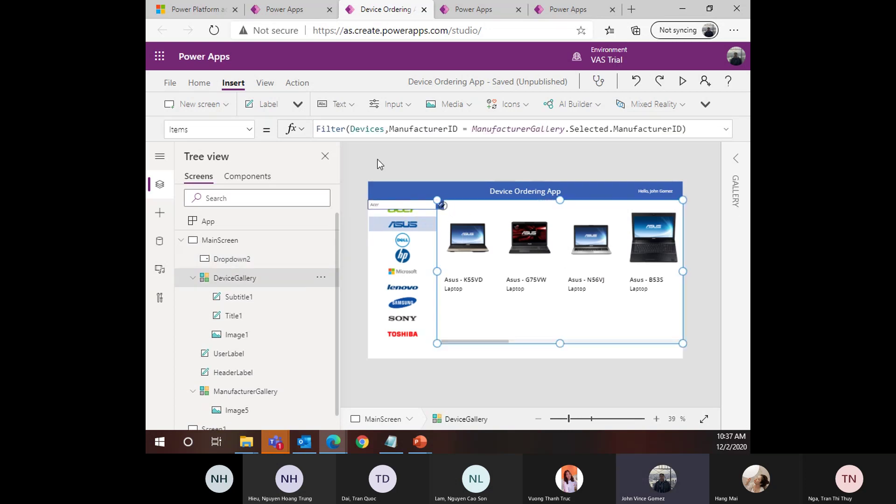
double_click(502, 128)
key("BackSpace")
type("Dro")
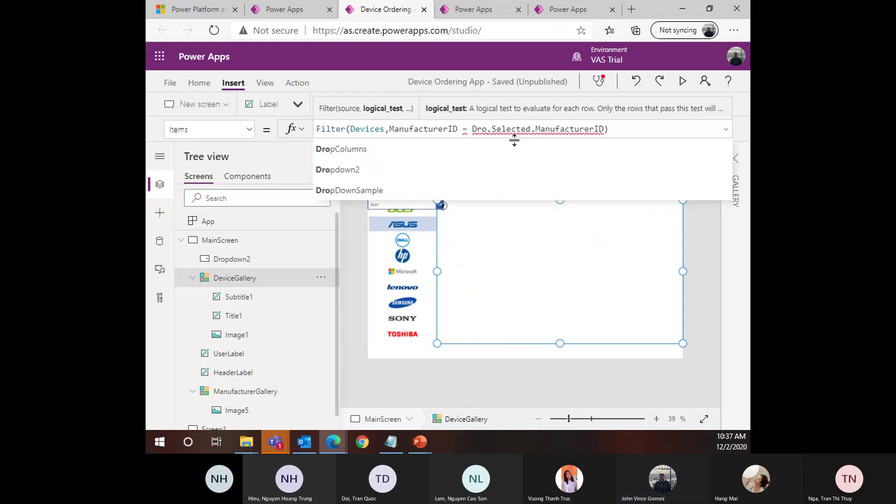
key("Down")
key("Tab")
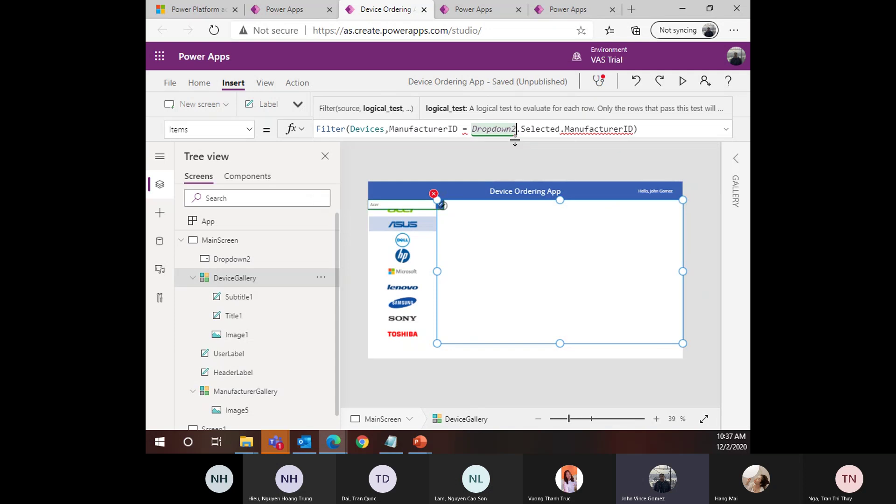
Try filtering the device gallery by Dropdown2.Selected.Title, and choose Asus in the drop-down to test it
double_click(600, 128)
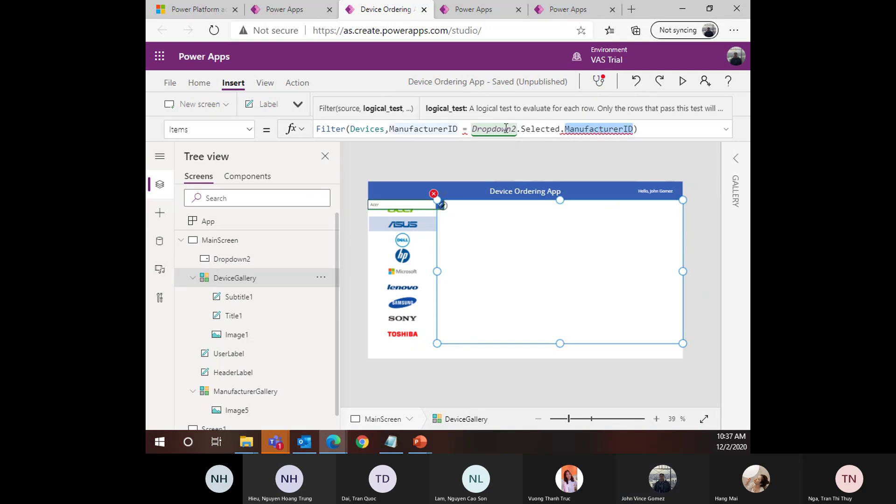
key("BackSpace")
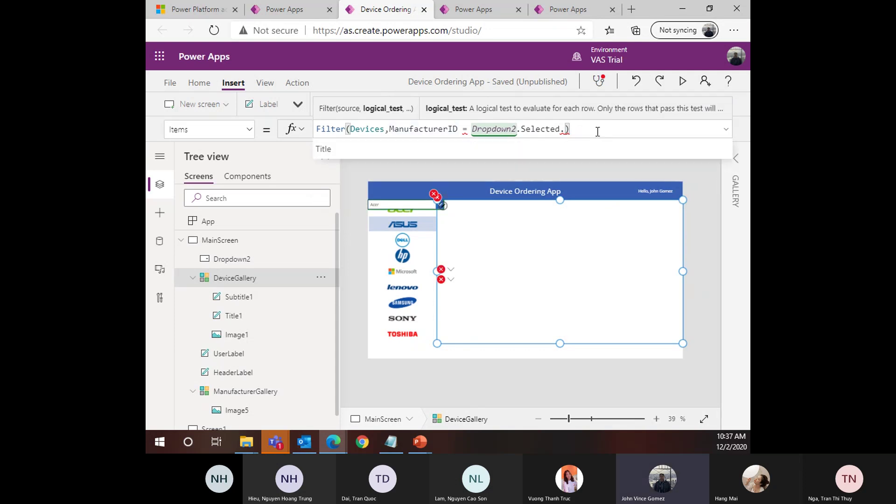
key("Tab")
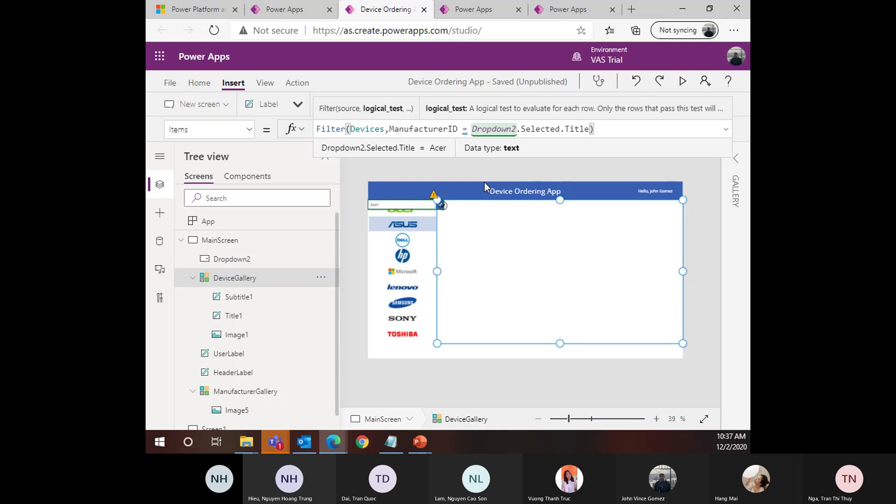
left_click(402, 206)
left_click(404, 224)
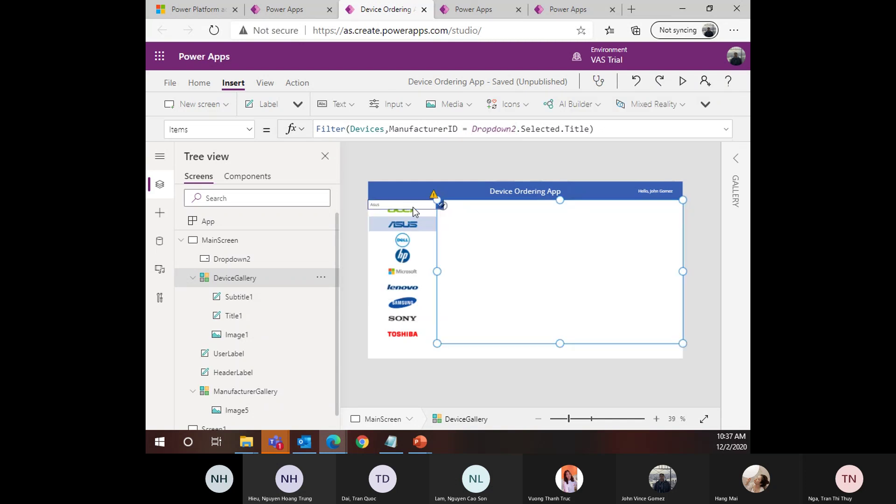
left_click(458, 208)
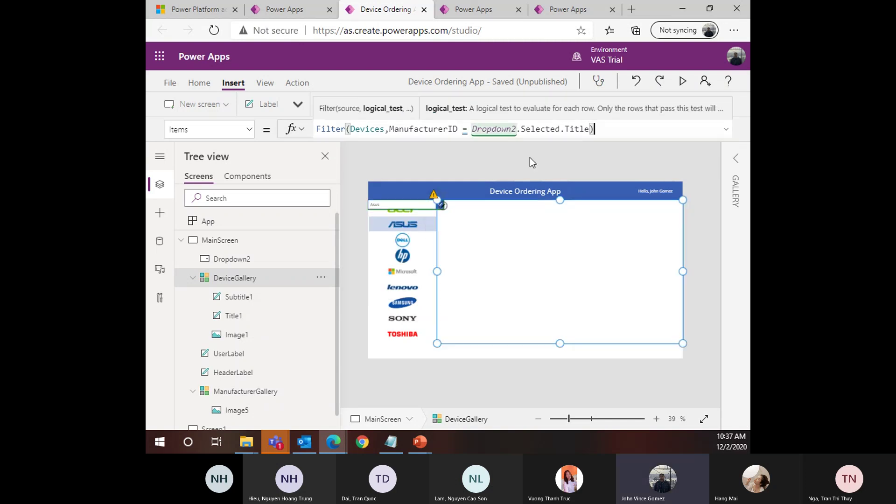
Change the comparison in the device gallery's filter to reference Dropdown2.SelectedText, leaving its field open
left_click_drag(520, 130, 634, 130)
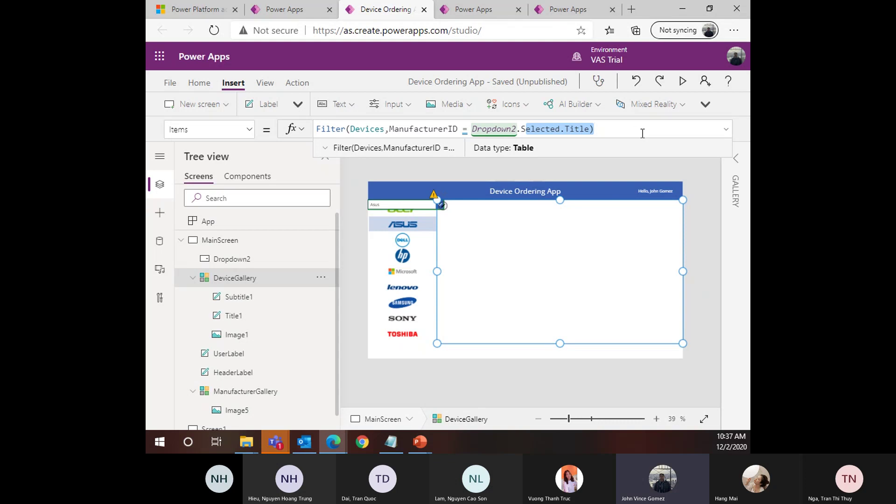
key("BackSpace")
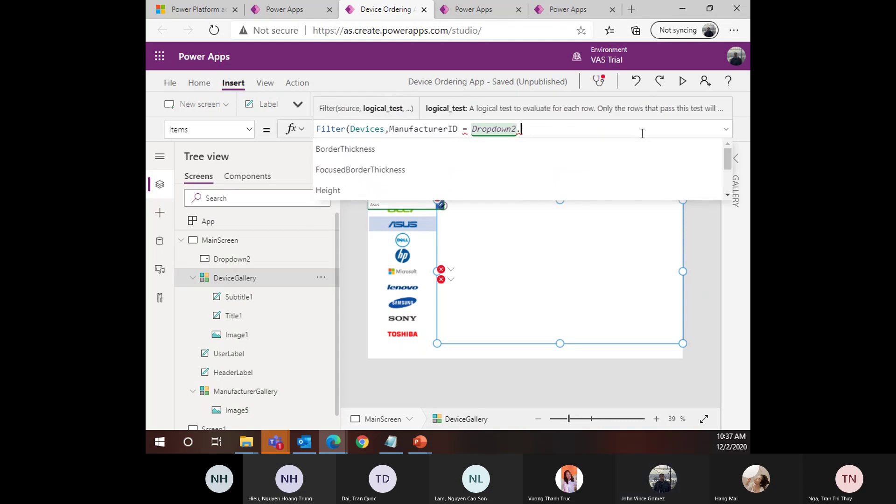
type("SelectedText")
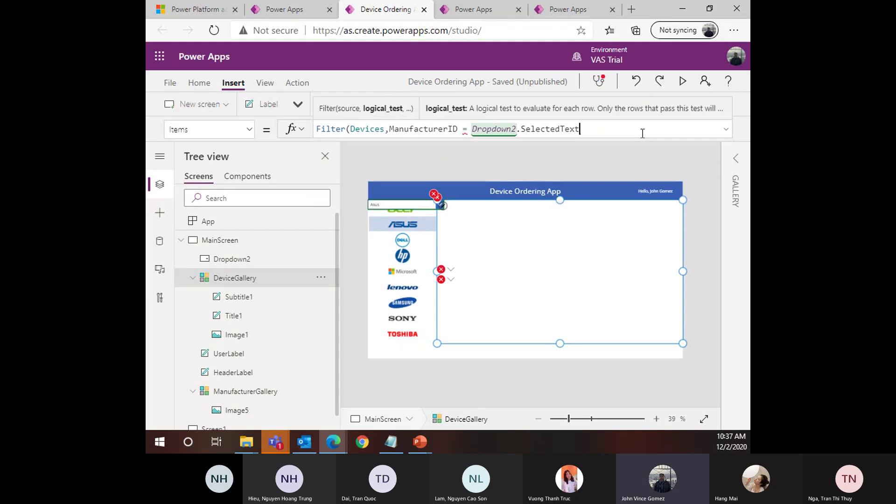
type(".")
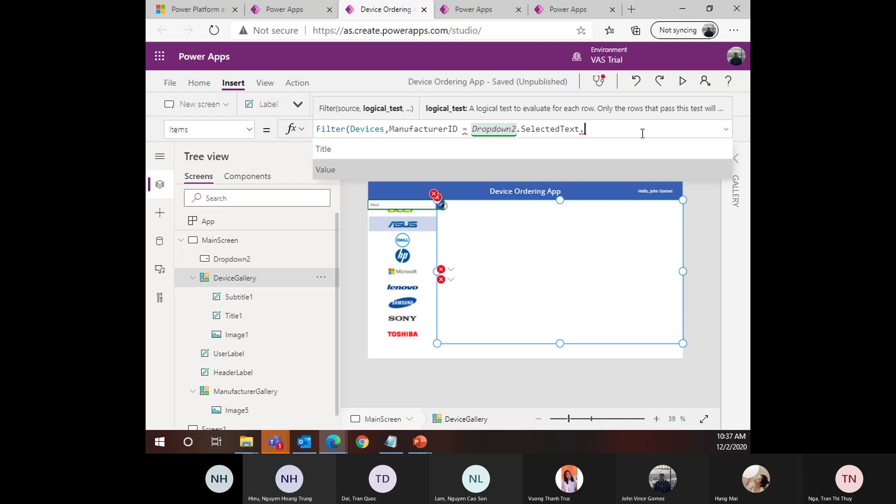
Try Value as the field after Dropdown2.SelectedText, remove it, and browse the suggested Title and Value fields
key("Tab")
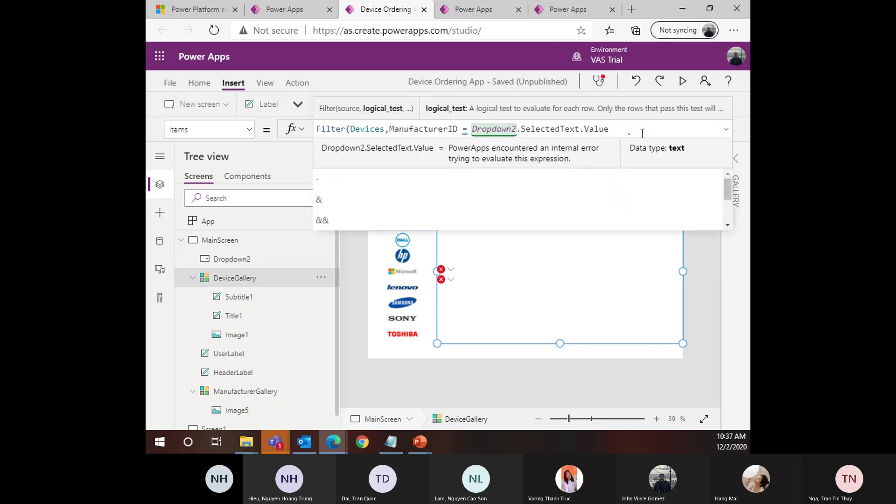
key("BackSpace")
key("BackSpace")
key("BackSpace")
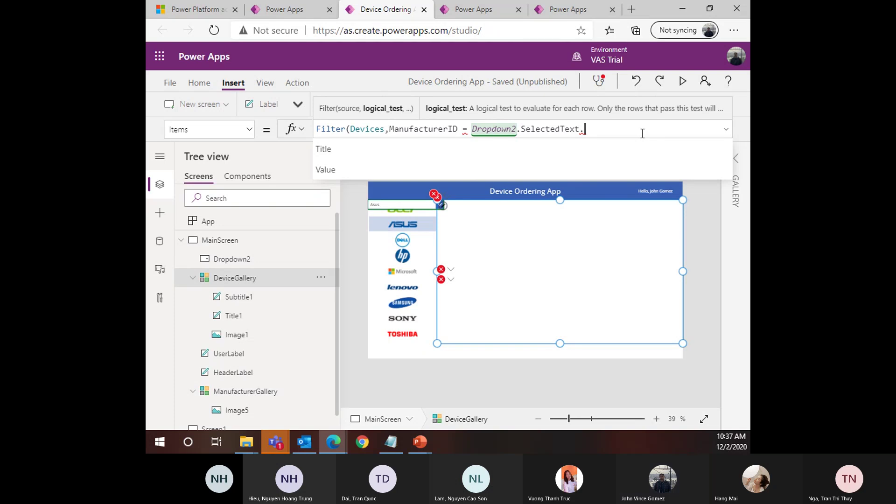
key("Down")
key("Down")
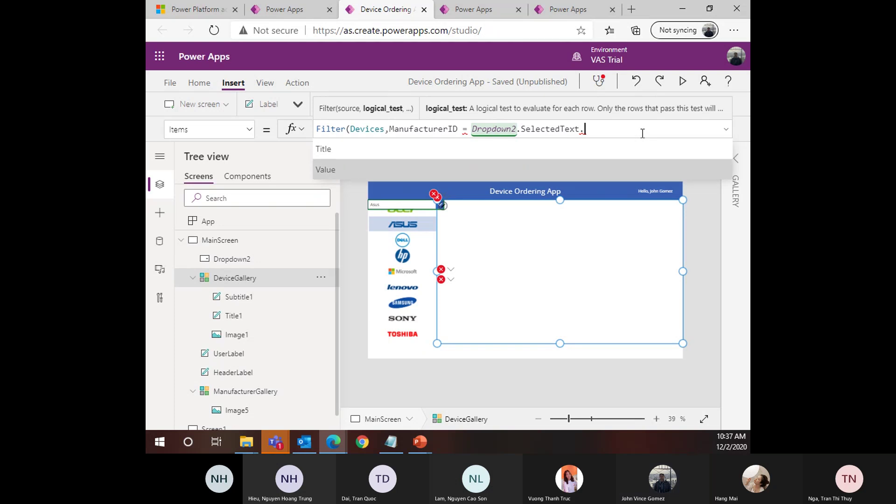
key("Up")
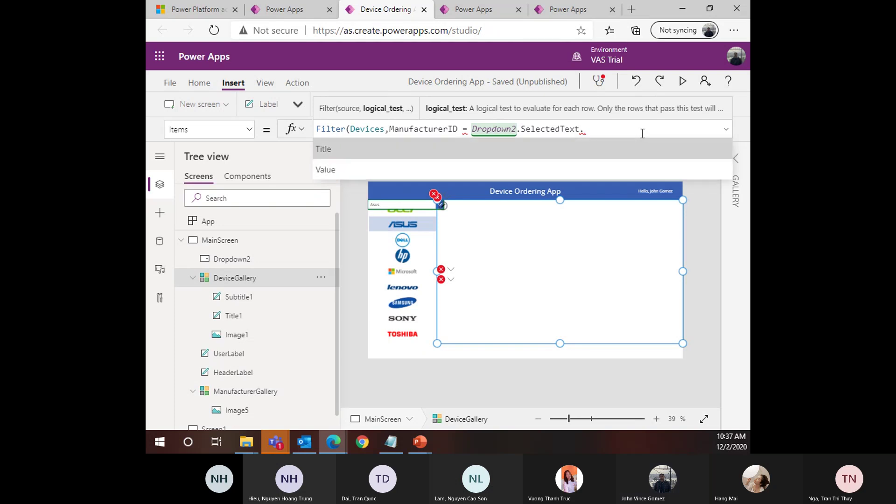
Set the drop-down's Items property to Manufacturers.ManufacturerID so it lists manufacturer IDs
left_click(424, 206)
double_click(396, 129)
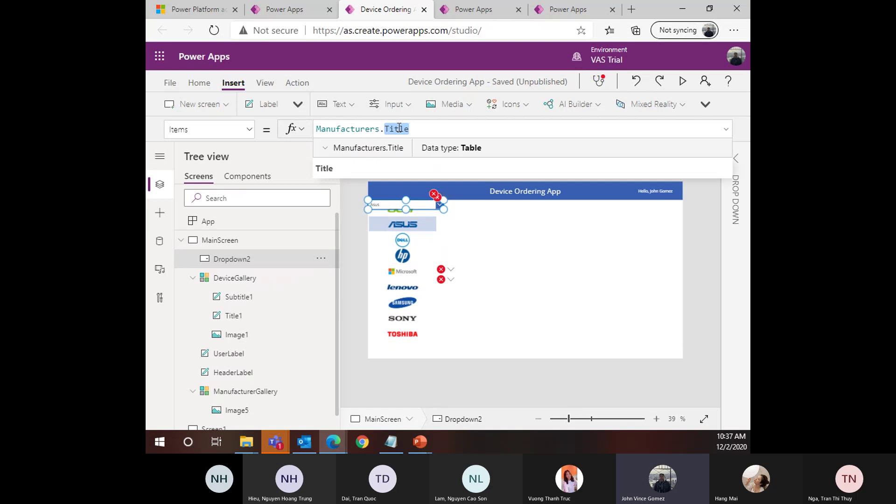
type("Manu")
key("Tab")
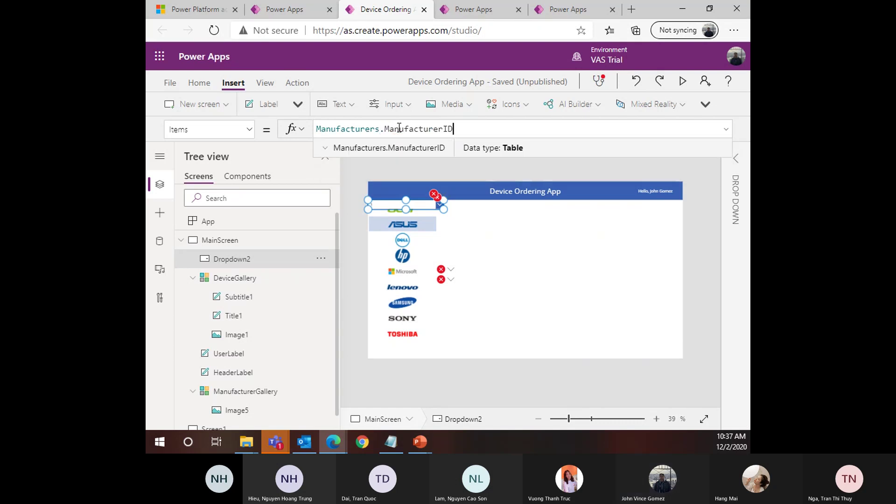
Complete the device gallery's Items formula as Filter(Devices,ManufacturerID = Dropdown2.SelectedText.ManufacturerID)
left_click(453, 246)
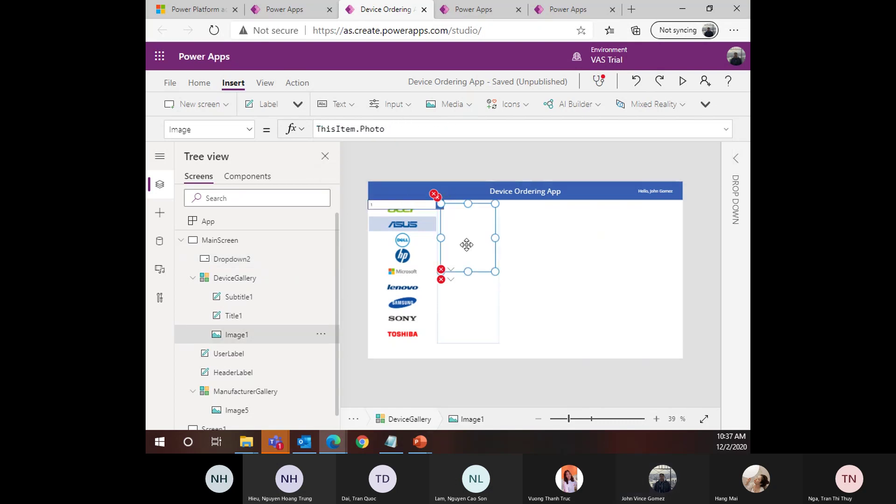
left_click(439, 202)
left_click(456, 208)
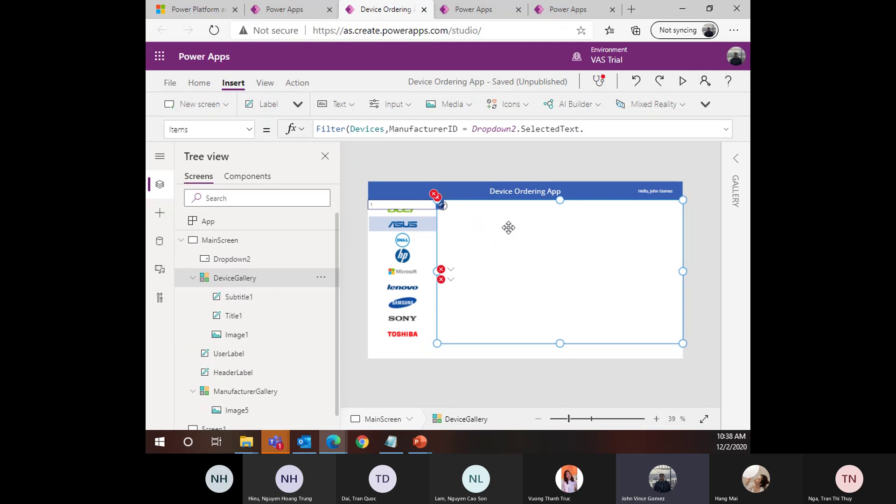
left_click(585, 130)
left_click(546, 153)
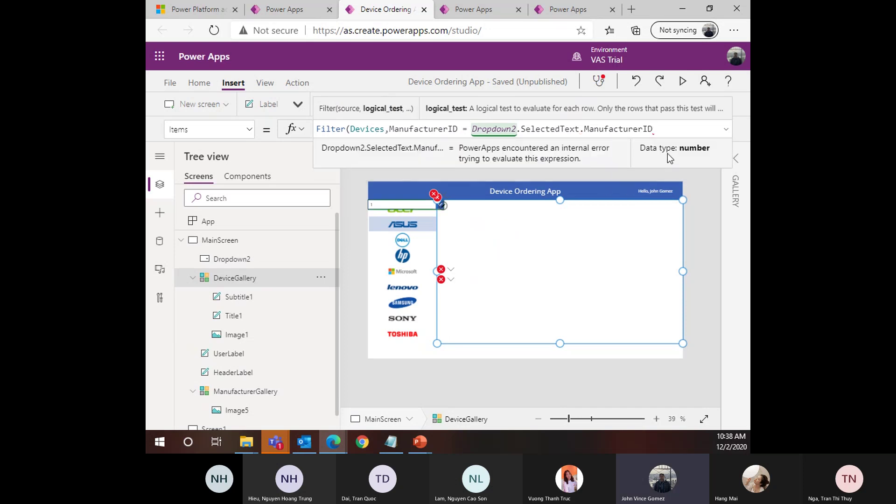
type(")")
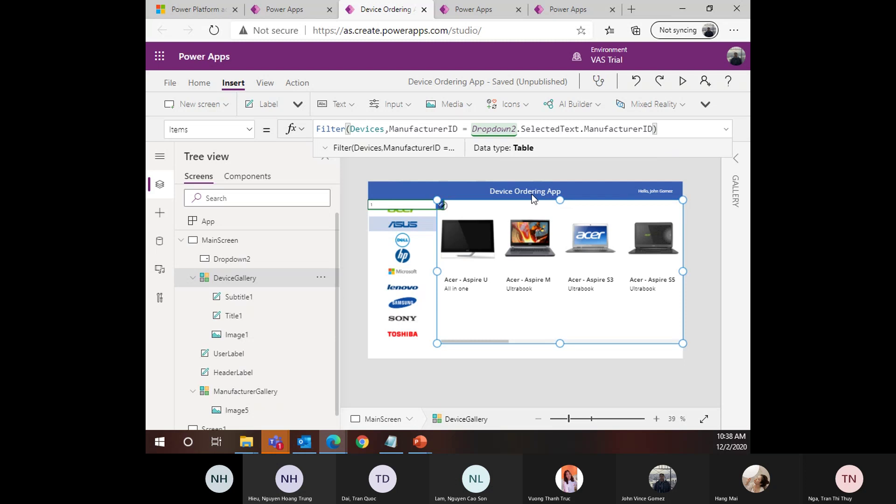
Narrow the drop-down to the width of the manufacturer gallery and check its list of IDs
left_click(433, 209)
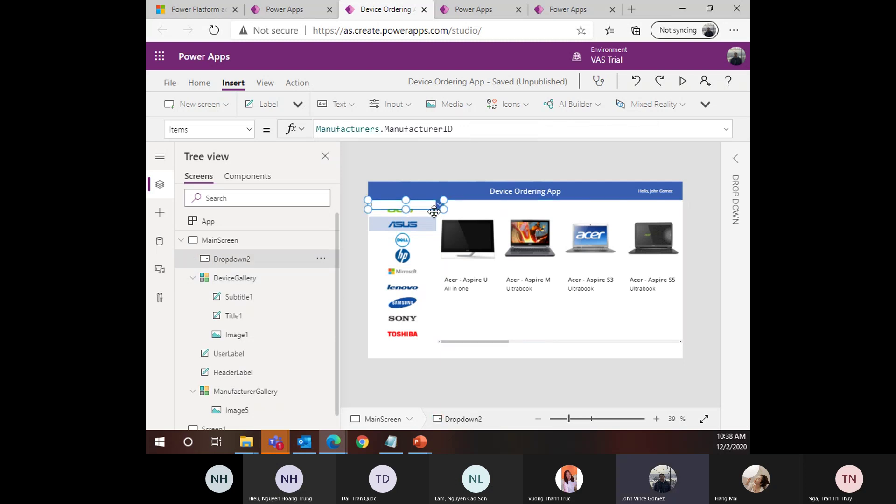
left_click_drag(444, 210, 438, 209)
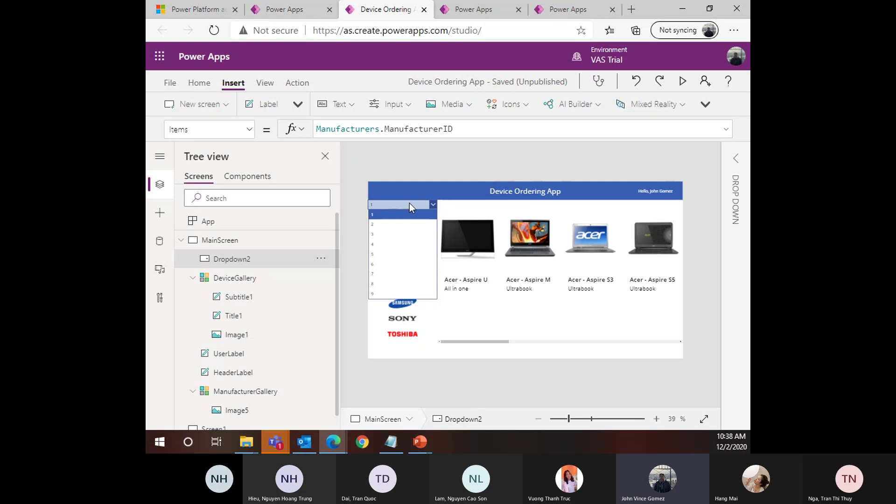
key("alt")
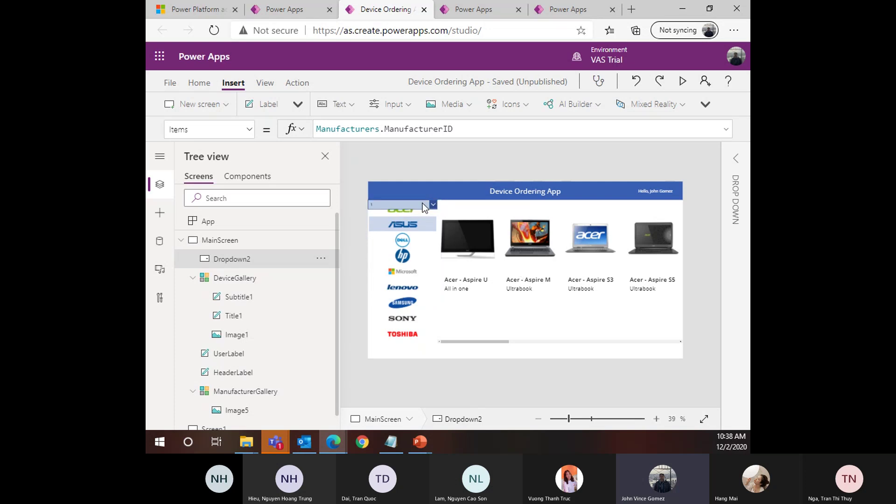
Review the gallery's filter formula and test it by choosing manufacturer IDs 3 and 4 in the drop-down
left_click(531, 269)
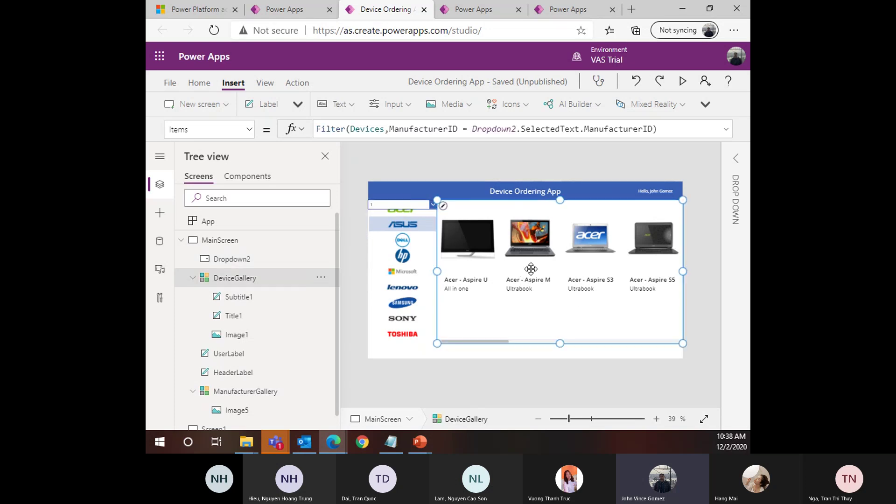
double_click(621, 127)
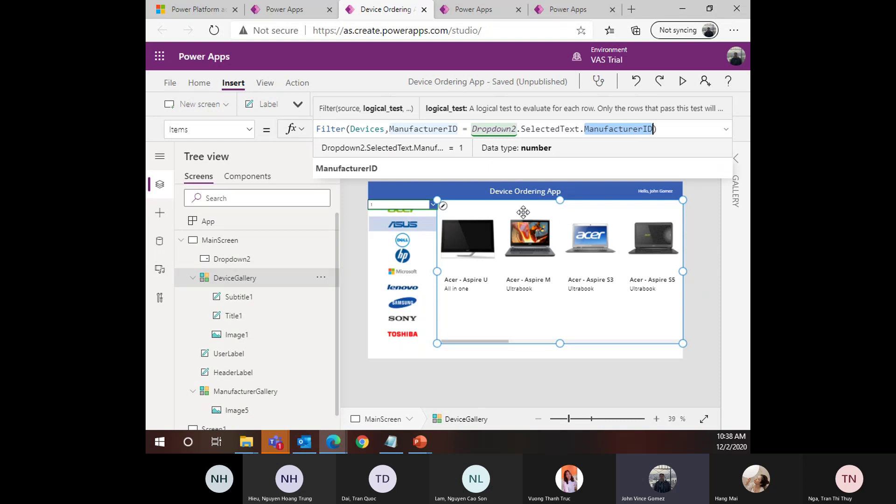
left_click(392, 204, "alt")
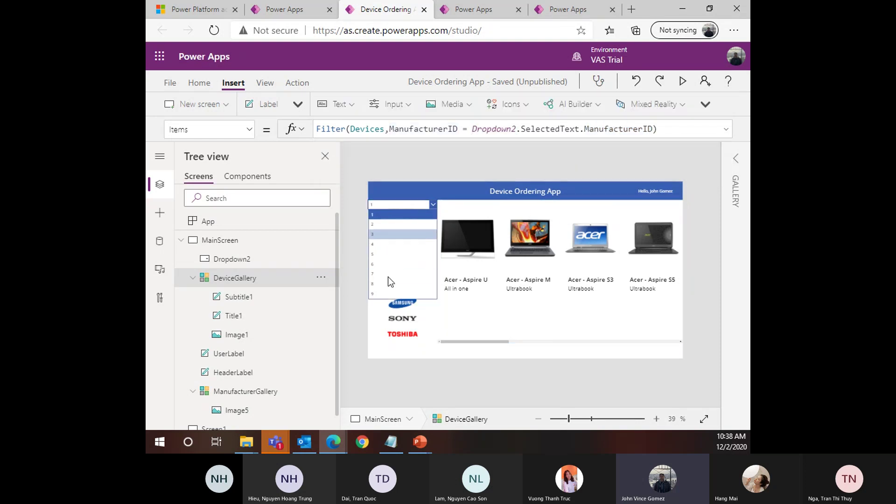
left_click(398, 236)
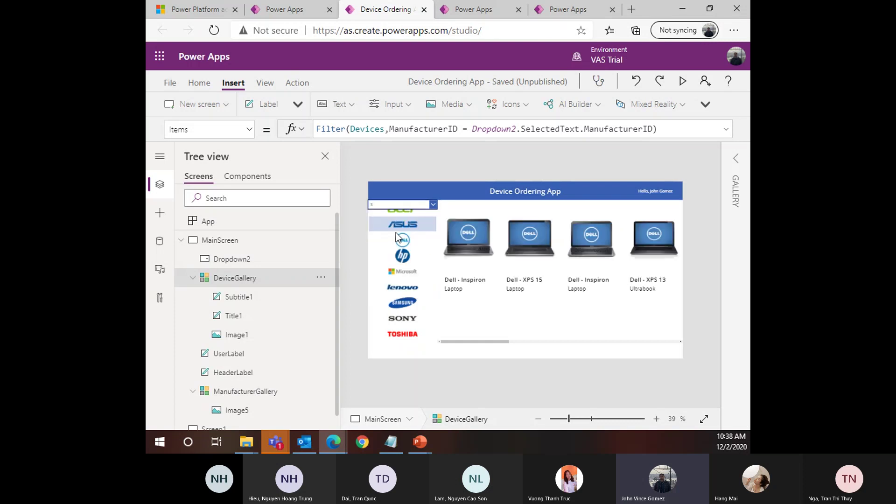
left_click(416, 205)
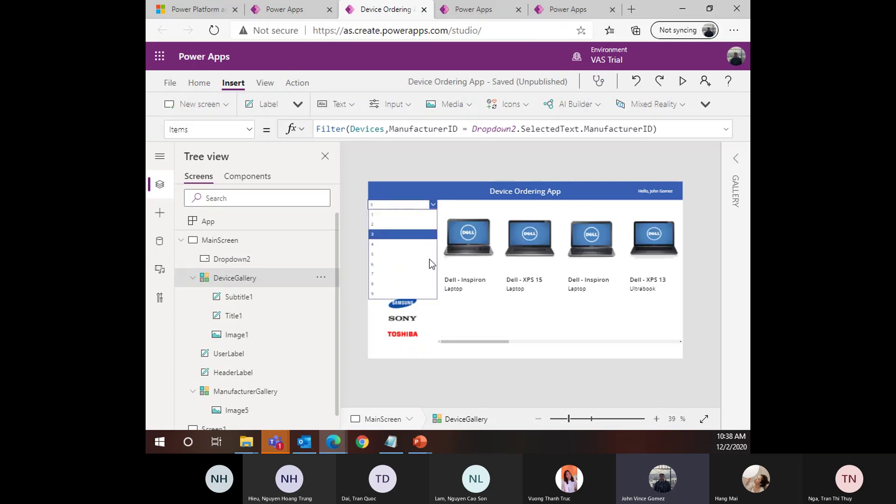
left_click(394, 245)
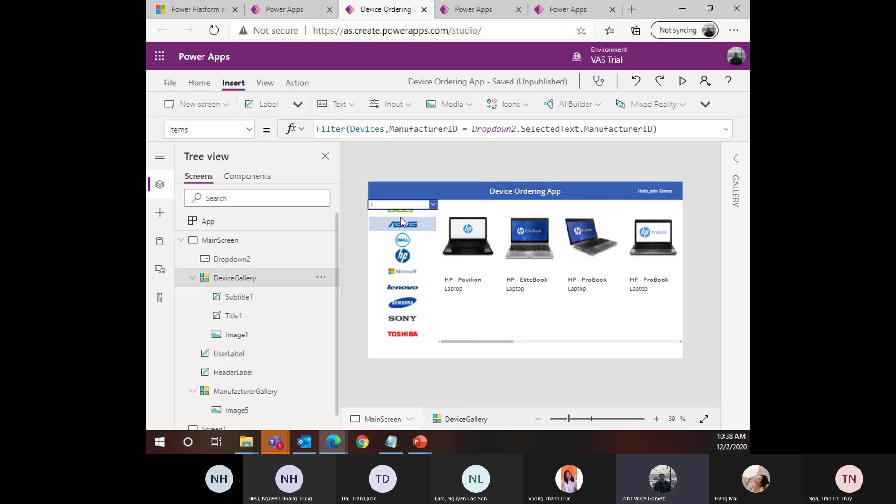
Test the device gallery's filter by choosing manufacturer ID 7 in the drop-down
left_click(405, 206)
left_click(396, 277)
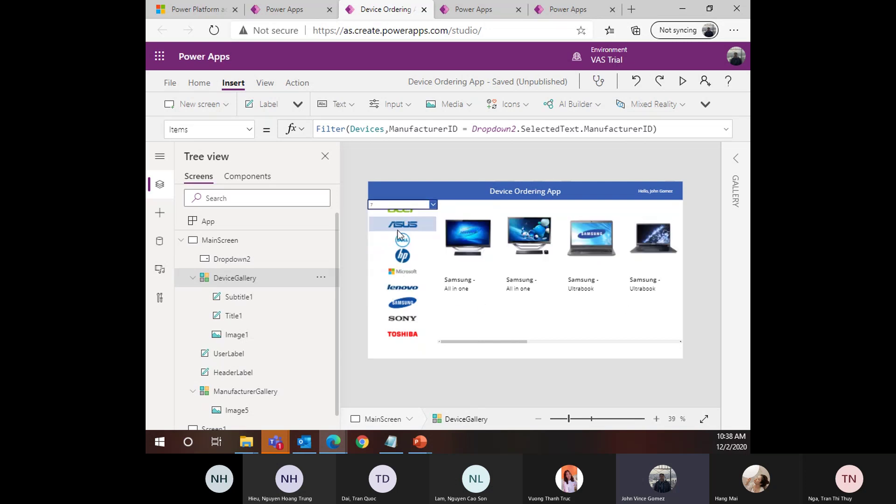
left_click(410, 207)
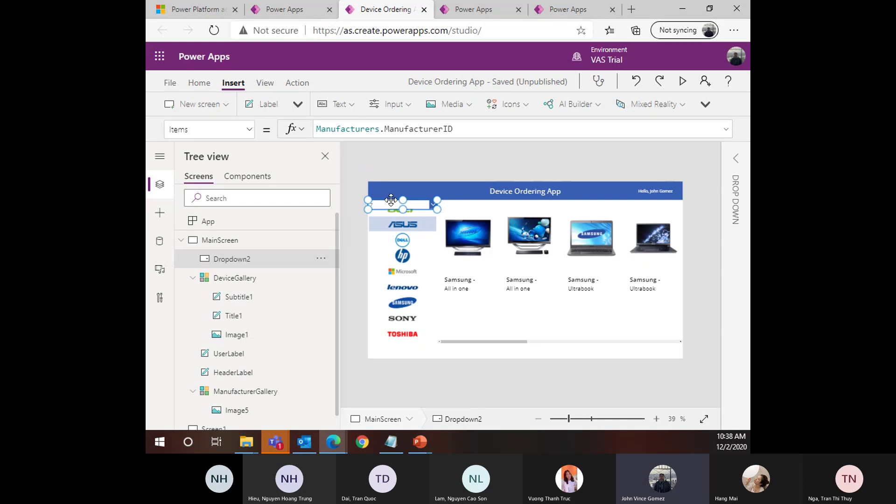
Check the Items formula of the manufacturer gallery
left_click(390, 295)
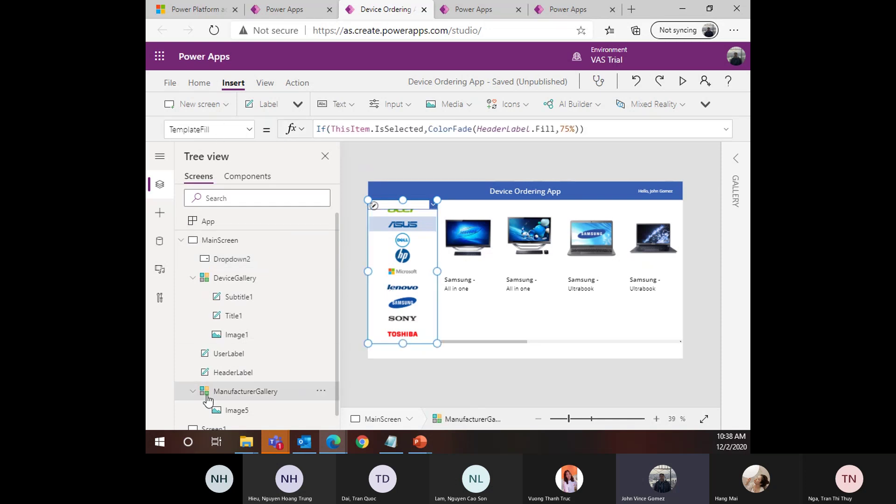
left_click(250, 130)
scroll(203, 243, "up", 2)
scroll(215, 245, "up", 6)
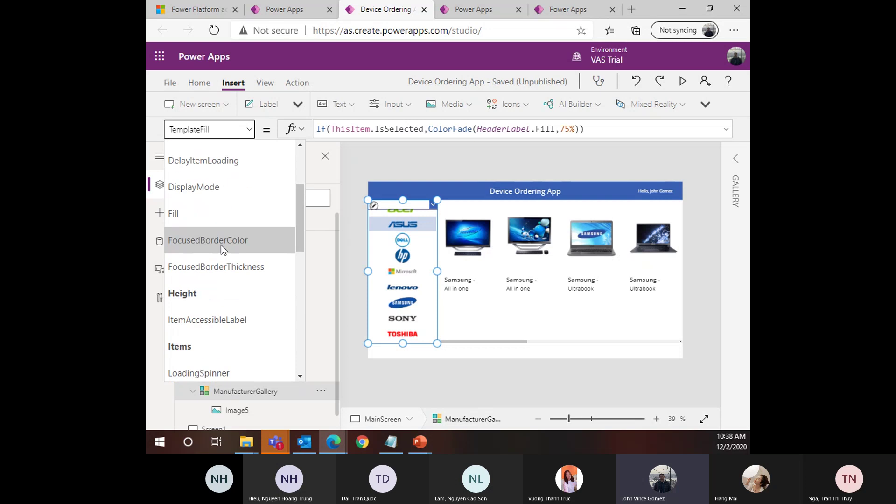
scroll(201, 270, "down", 2)
left_click(183, 338)
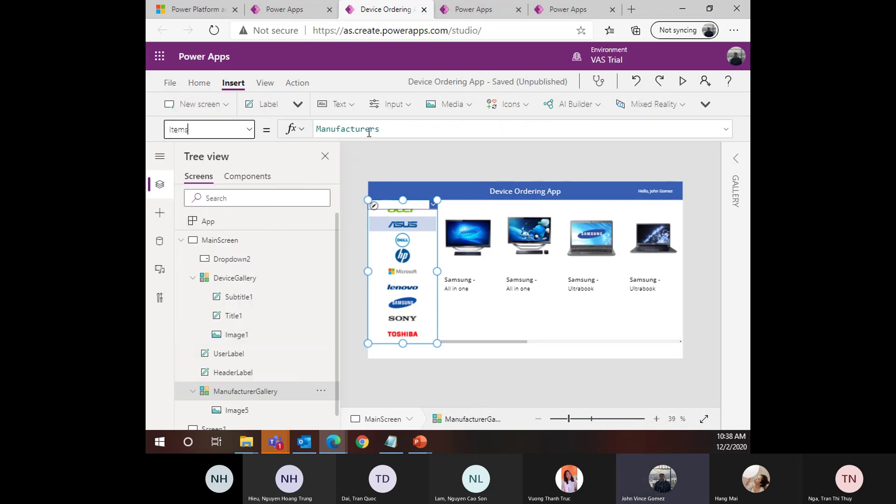
double_click(388, 129)
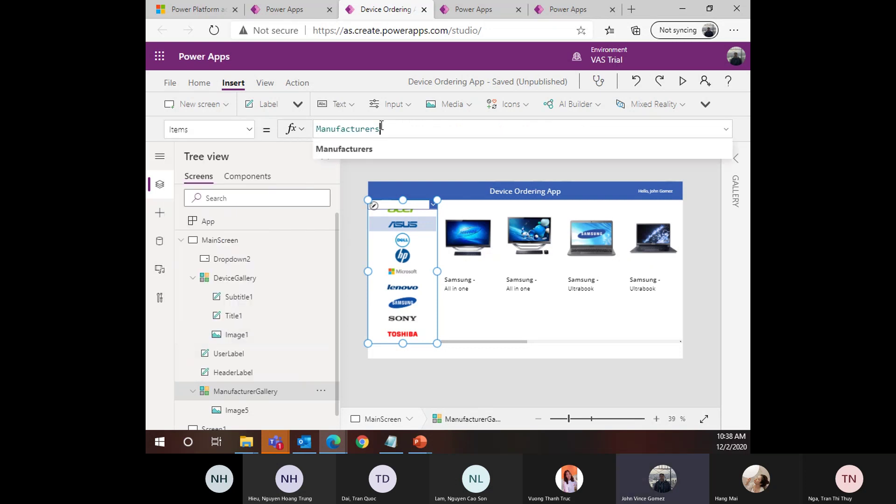
Remove the ManufacturerID column from the drop-down's Items formula and check which entries it lists
left_click(424, 206)
left_click(427, 205)
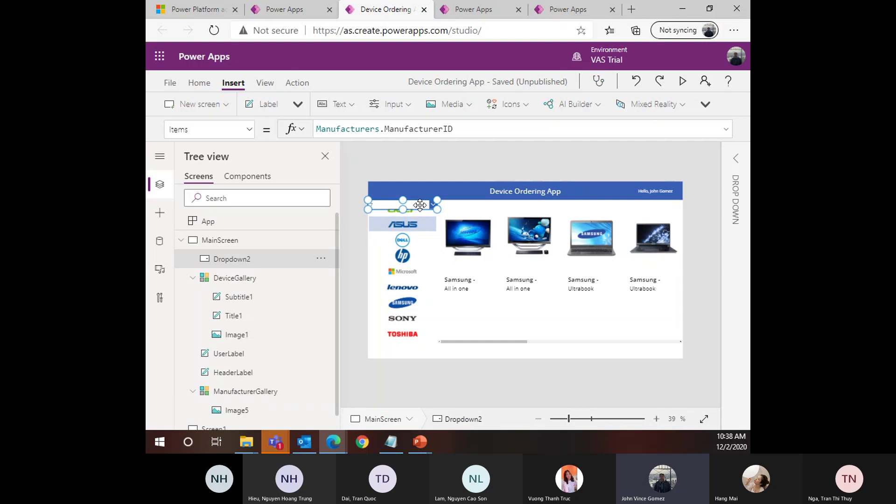
left_click_drag(453, 129, 381, 129)
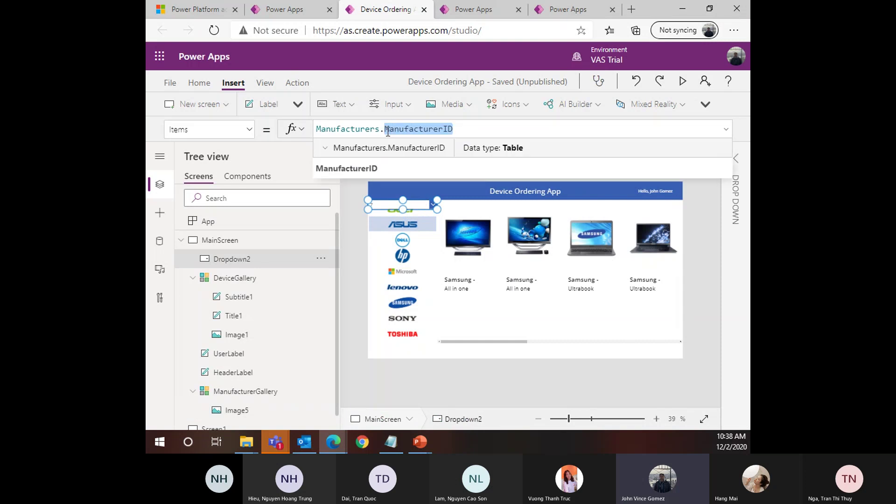
key("BackSpace")
left_click(407, 204)
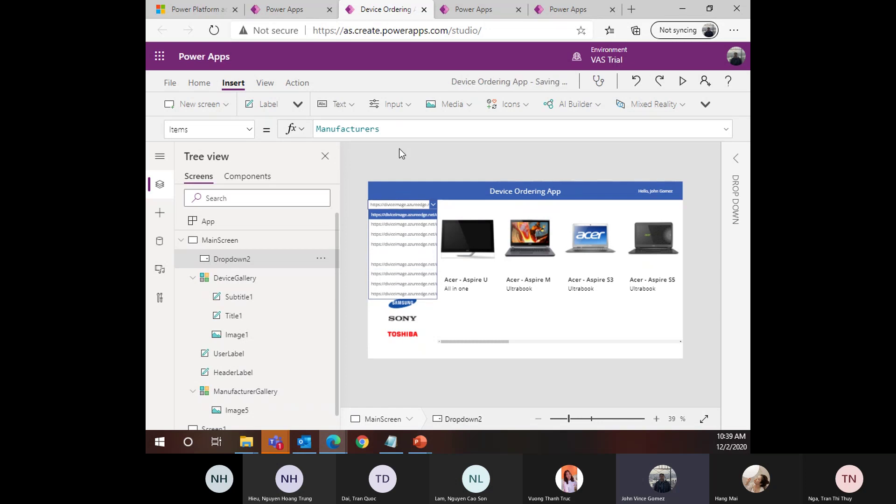
Set the drop-down's Items property to Manufacturers.Title so it lists manufacturer names
left_click(402, 131)
type(".")
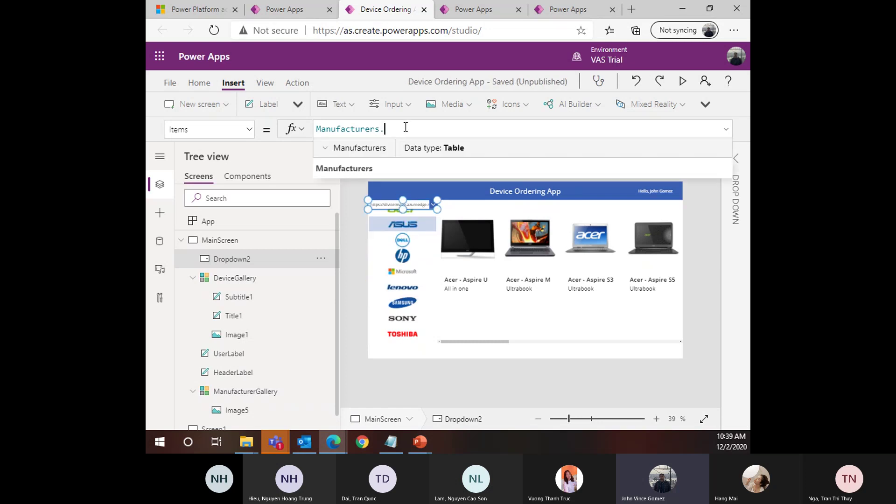
key("Down")
key("Down")
key("Down")
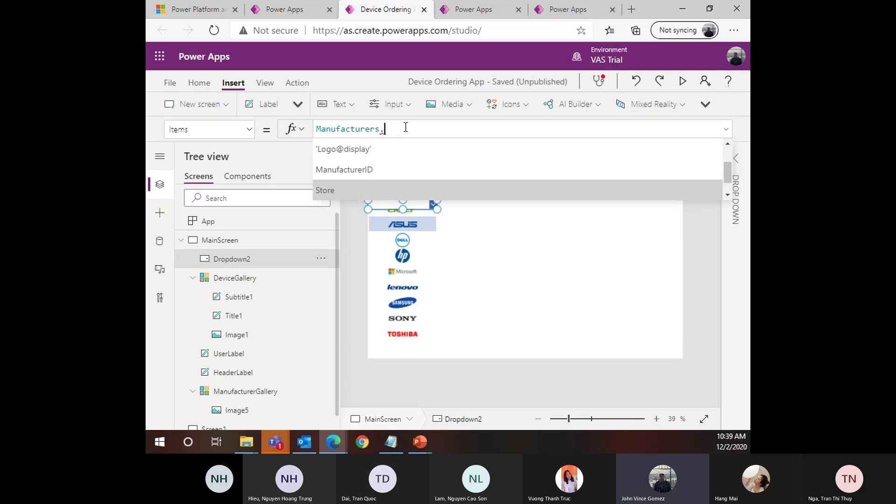
key("Down")
key("Up")
key("Down")
key("Tab")
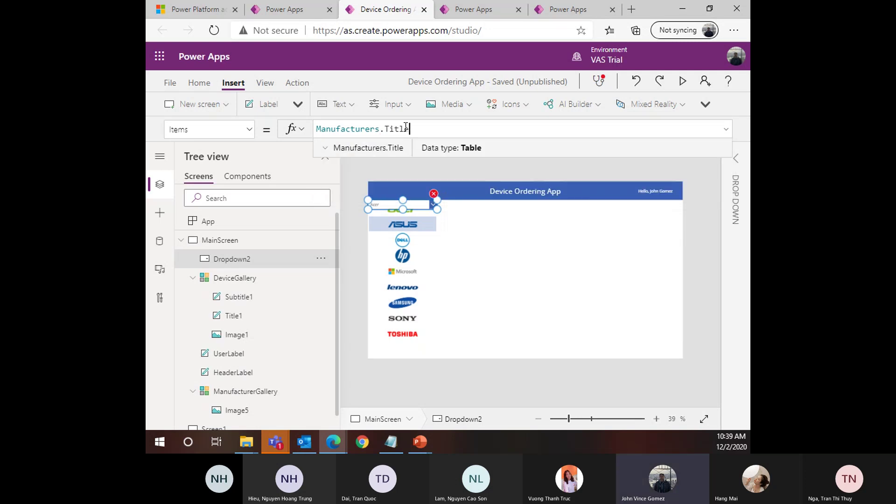
left_click(433, 206, "alt")
left_click(397, 129)
double_click(400, 129)
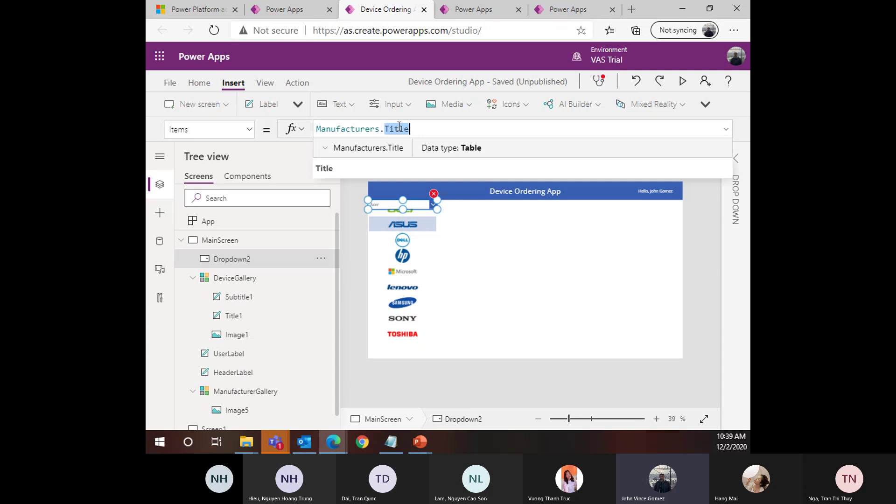
Try comparing Title instead of ManufacturerID with the drop-down's selection in the device gallery's filter formula
left_click(494, 251)
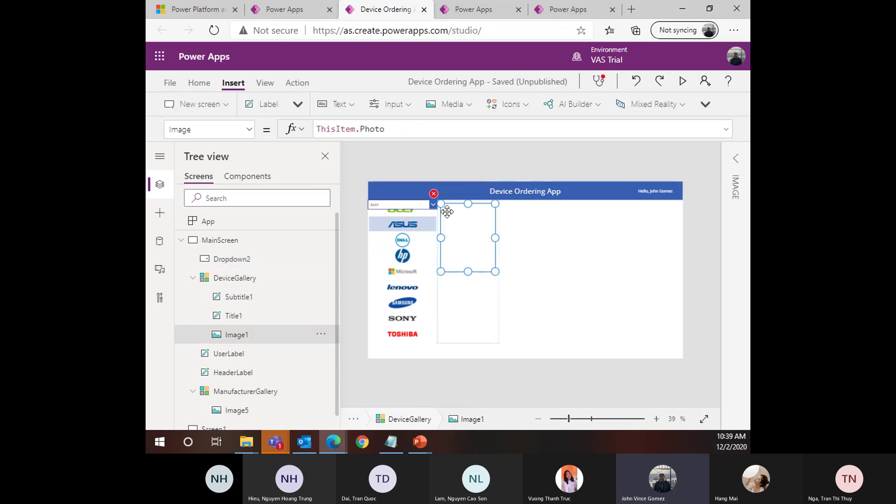
left_click(440, 205)
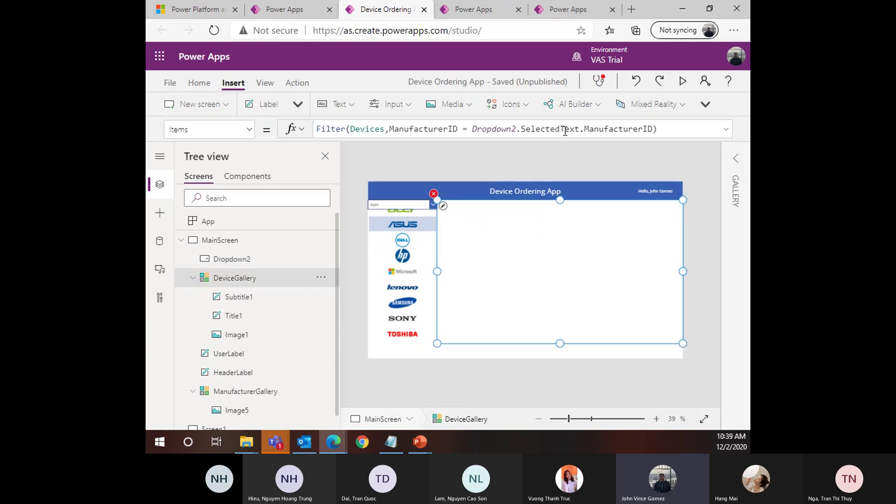
left_click(604, 129)
double_click(605, 129)
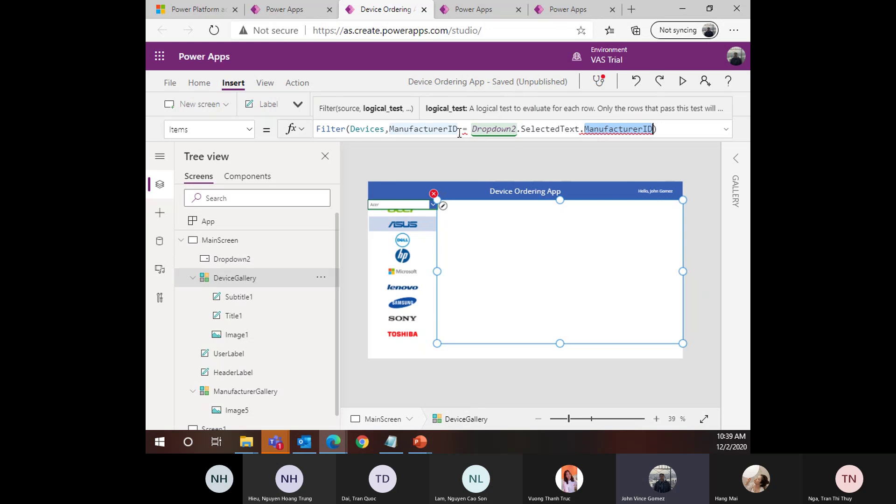
double_click(425, 127)
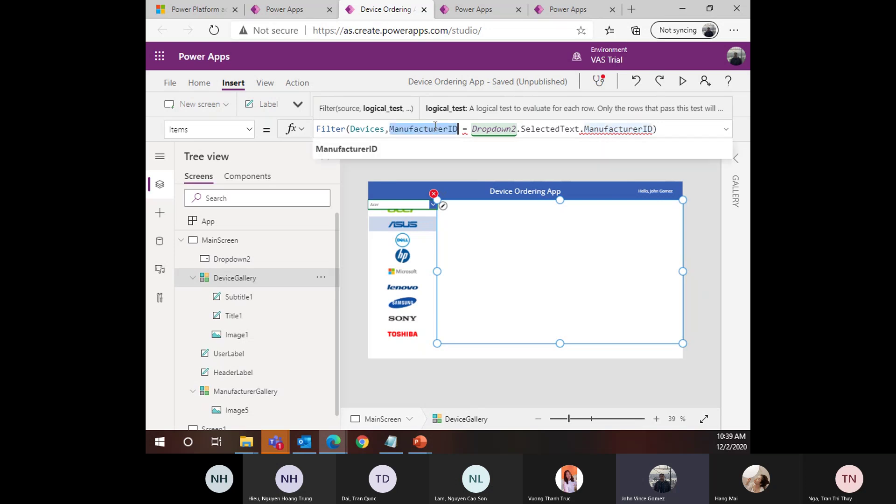
type("Title")
left_click(418, 148)
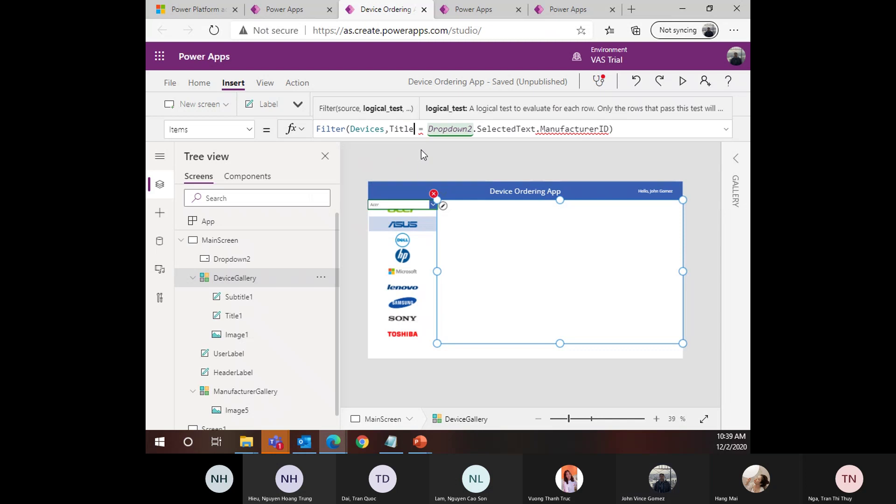
double_click(401, 129)
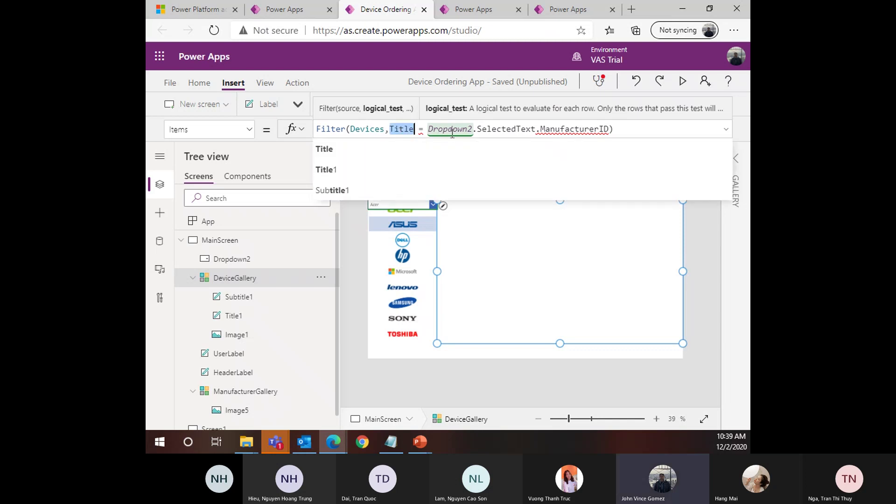
double_click(573, 129)
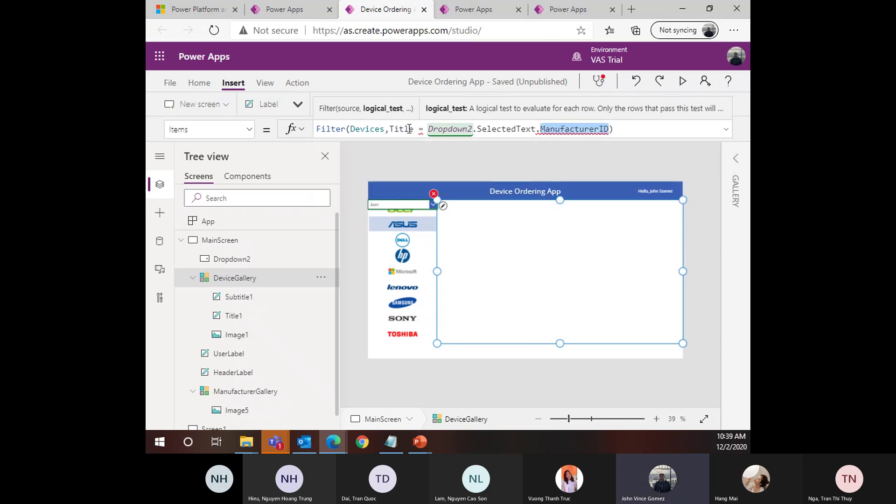
left_click_drag(391, 129, 406, 128)
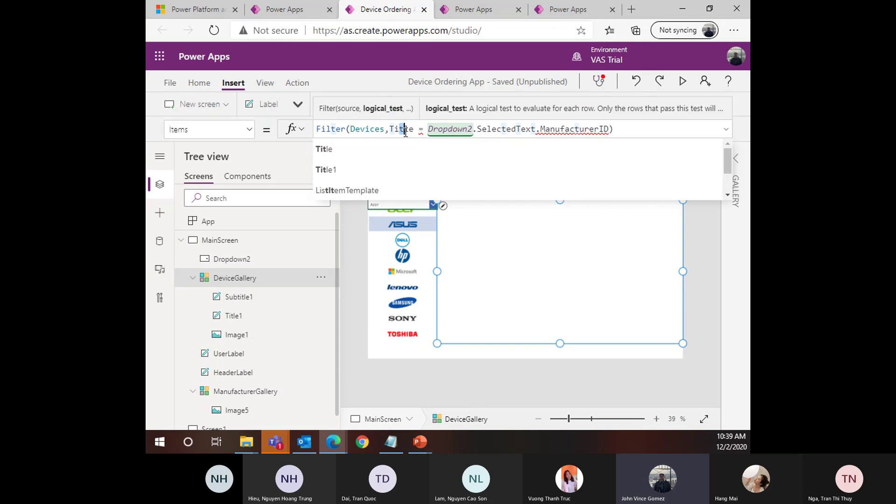
Change the compared column in the device gallery's filter formula back to ManufacturerID and review the formula
double_click(402, 129)
type("manu")
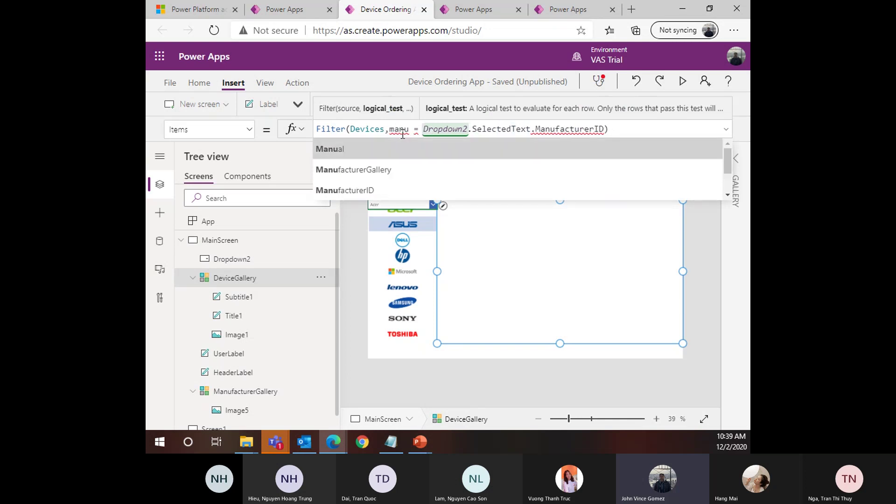
key("Down")
key("Down")
key("Tab")
left_click(383, 129)
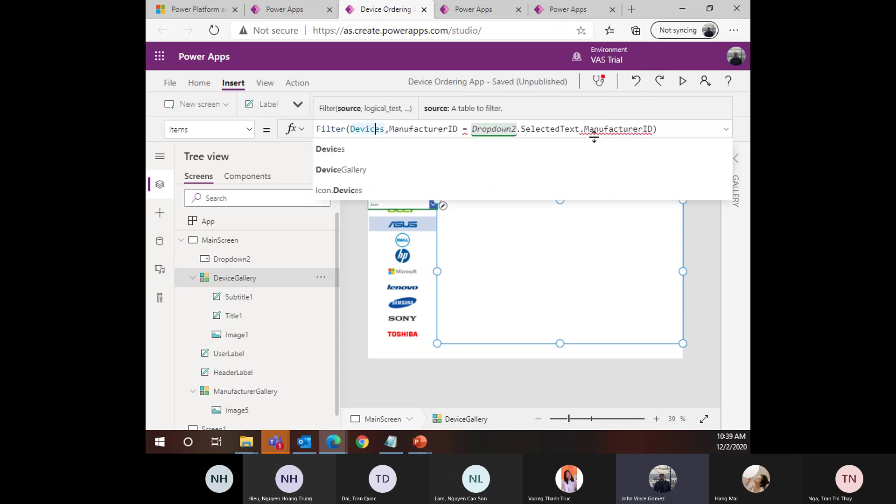
double_click(619, 129)
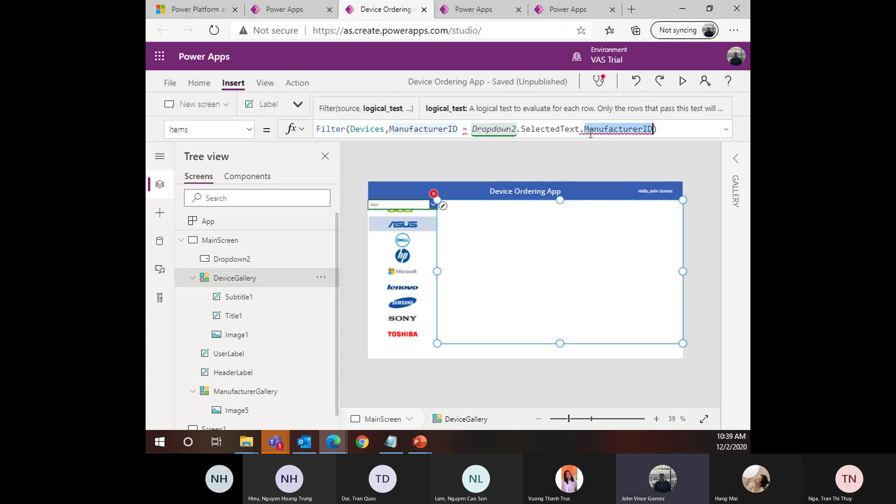
Set the drop-down's Items property back to Manufacturers.ManufacturerID
left_click(423, 211)
double_click(397, 129)
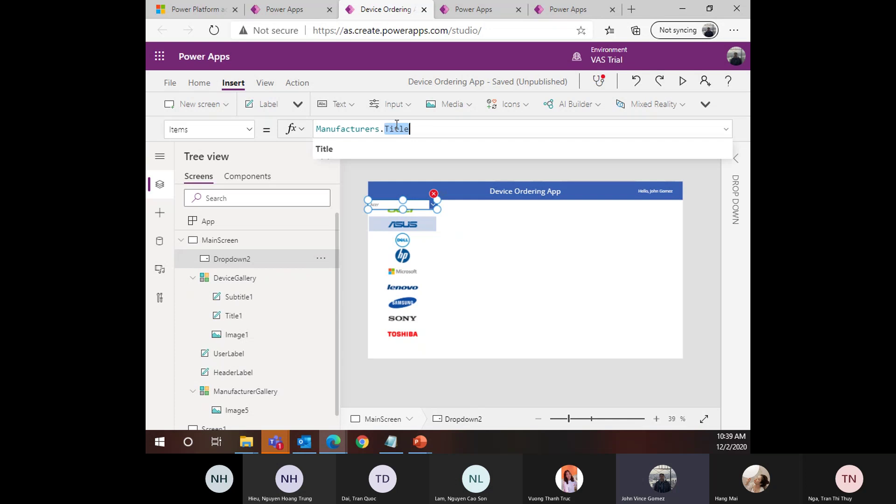
type("Manu")
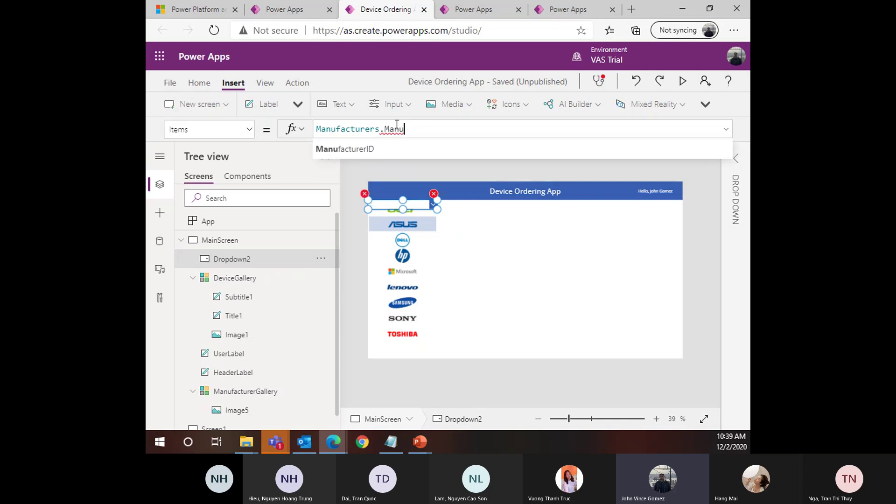
key("Tab")
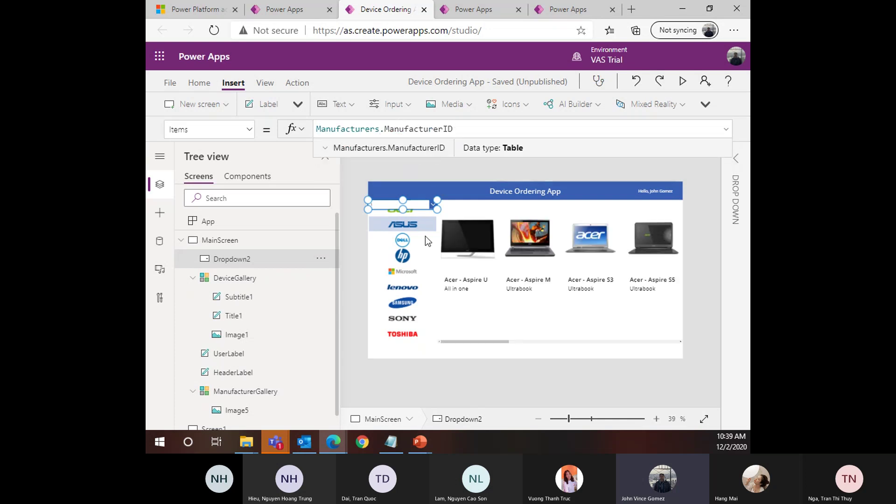
Open Device-Order-Data.xlsx from the PAHandsOnLabContent folder in Excel and examine the Title column of the device list
left_click(243, 447)
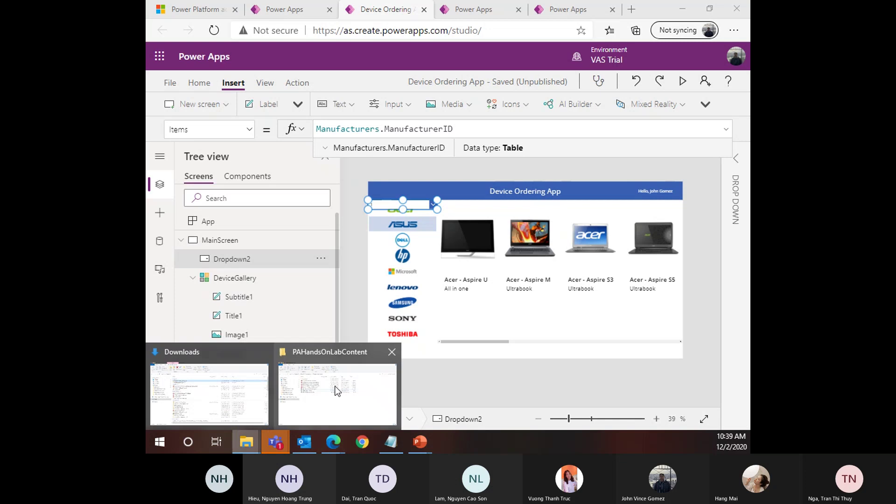
left_click(336, 386)
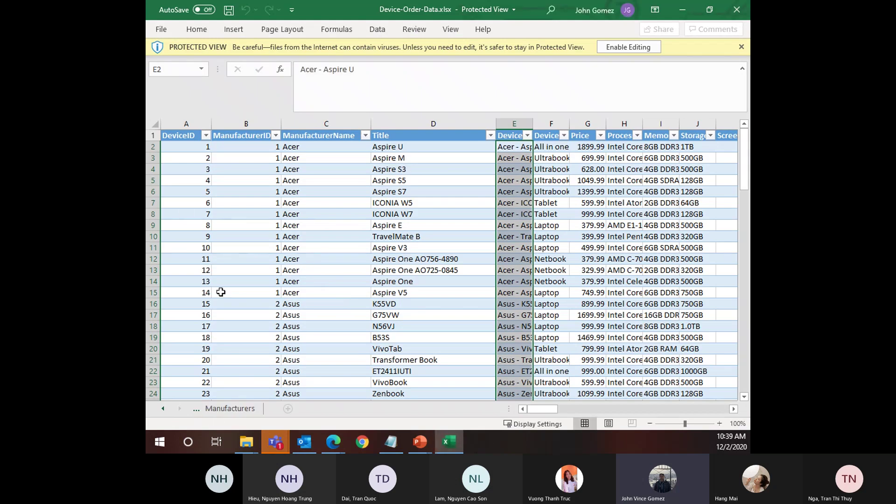
left_click(367, 260)
left_click(397, 225)
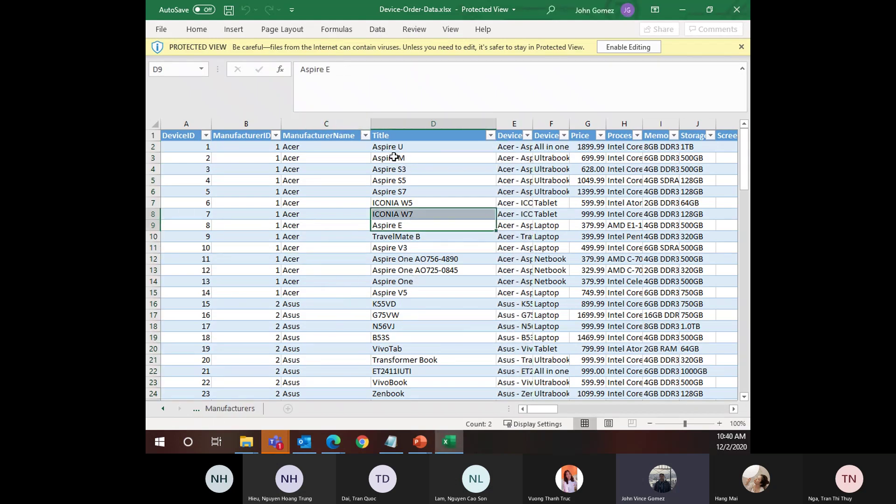
left_click(398, 124)
left_click(397, 156)
left_click_drag(397, 147, 402, 215)
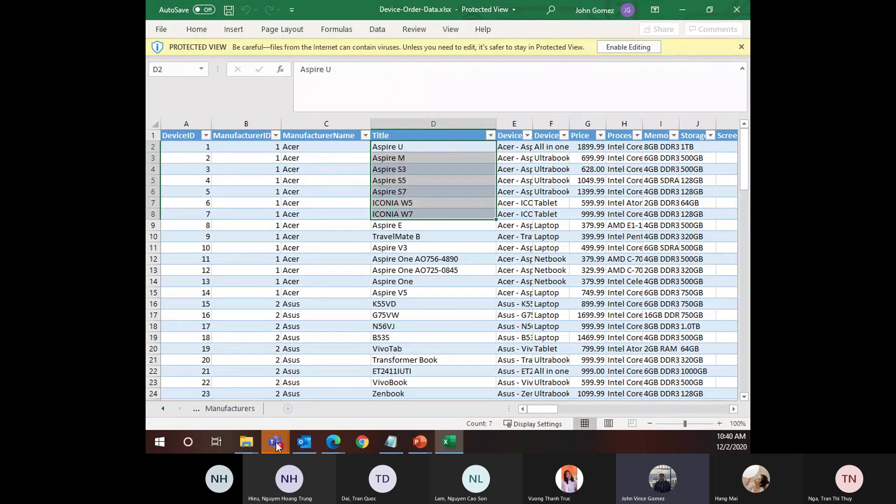
Compare the Title and ManufacturerID columns on the Manufacturers sheet with the ManufacturerID column on the Devices sheet
left_click(230, 408)
left_click_drag(252, 148, 256, 243)
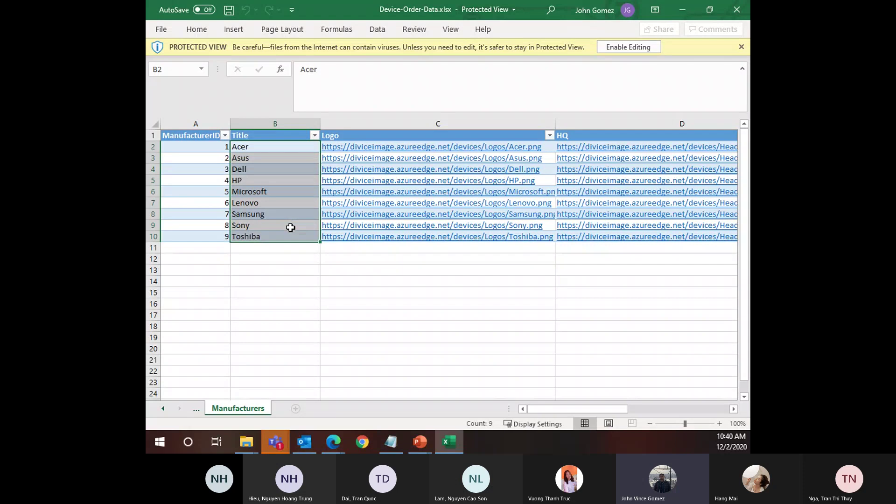
left_click_drag(208, 148, 202, 246)
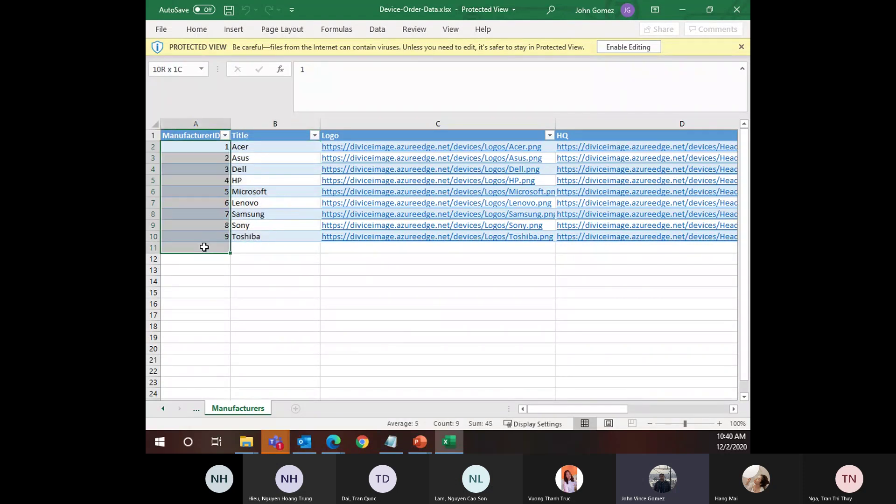
left_click(196, 410)
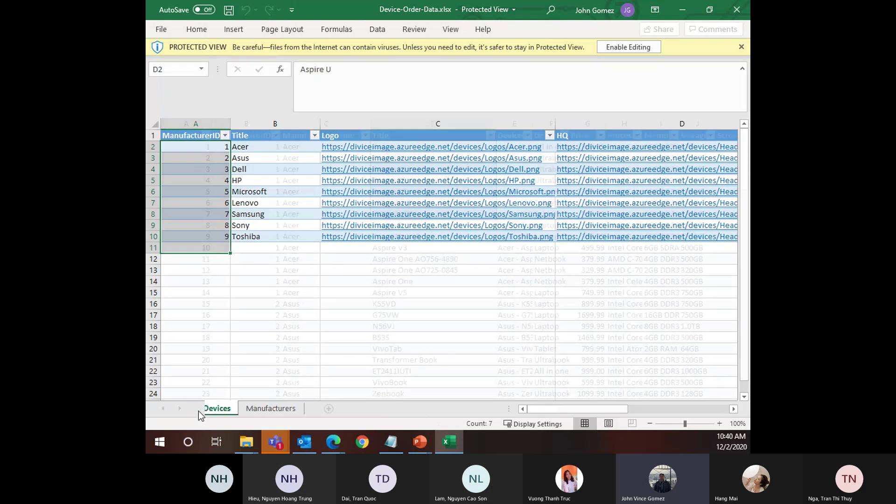
left_click(245, 147)
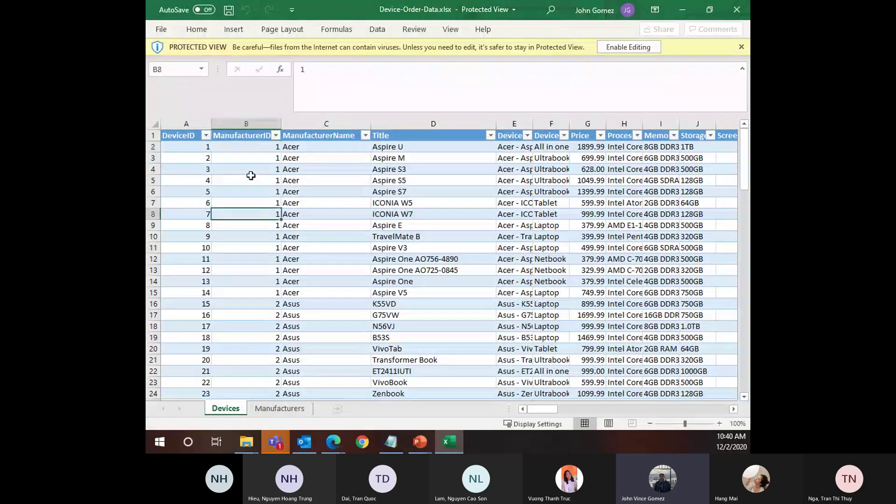
Examine the ManufacturerID and ManufacturerName columns on the Devices sheet and return to Power Apps
left_click_drag(248, 145, 250, 282)
left_click_drag(311, 162, 318, 270)
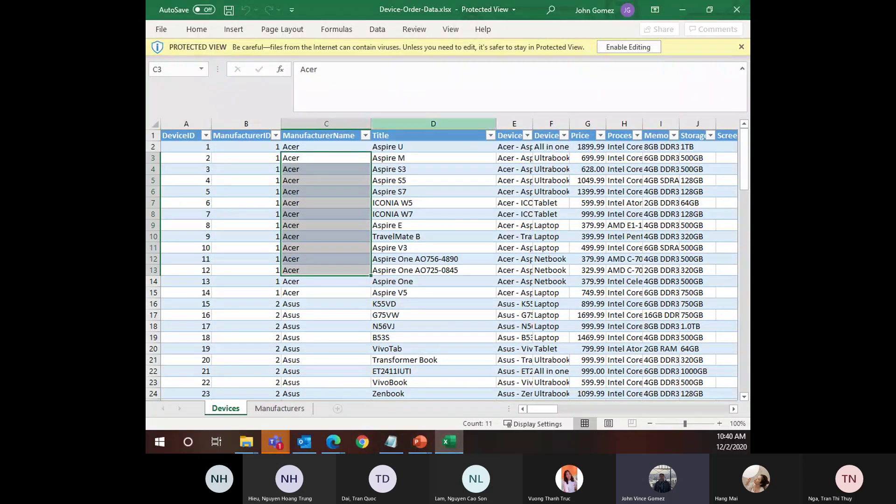
left_click(683, 11)
Change the compared column in the device gallery's filter formula to ManufacturerName
left_click(580, 325)
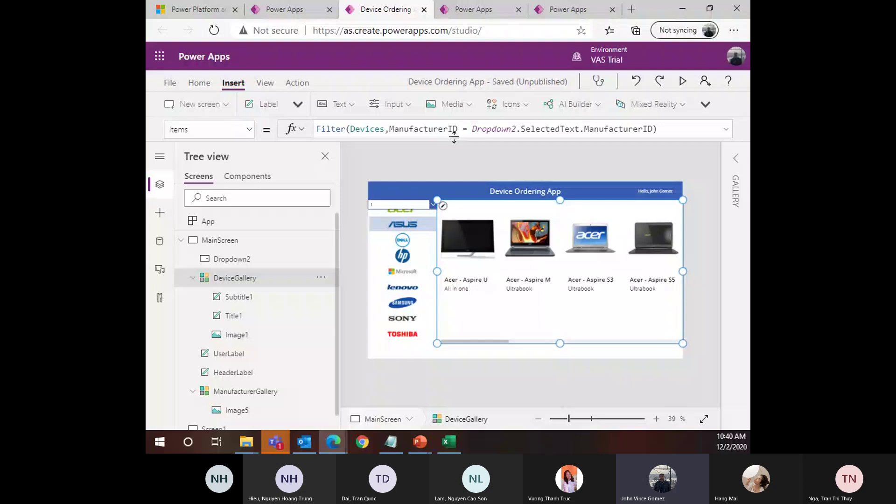
double_click(634, 129)
double_click(426, 129)
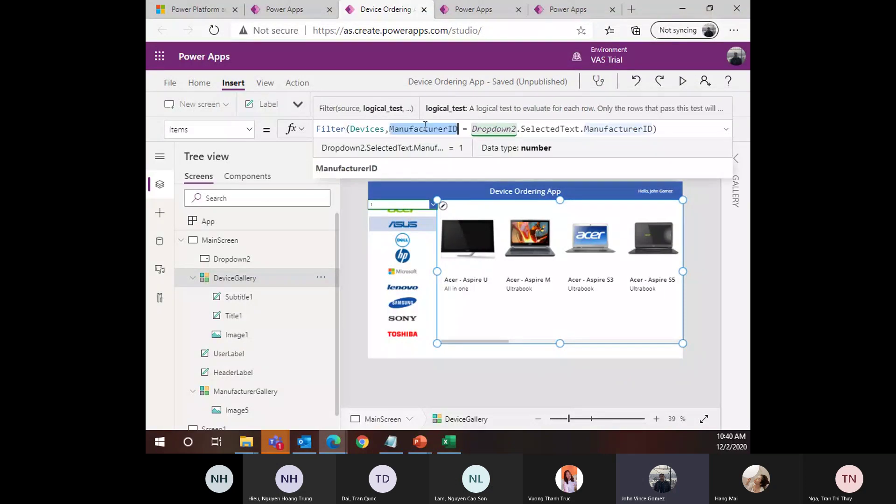
type("manu")
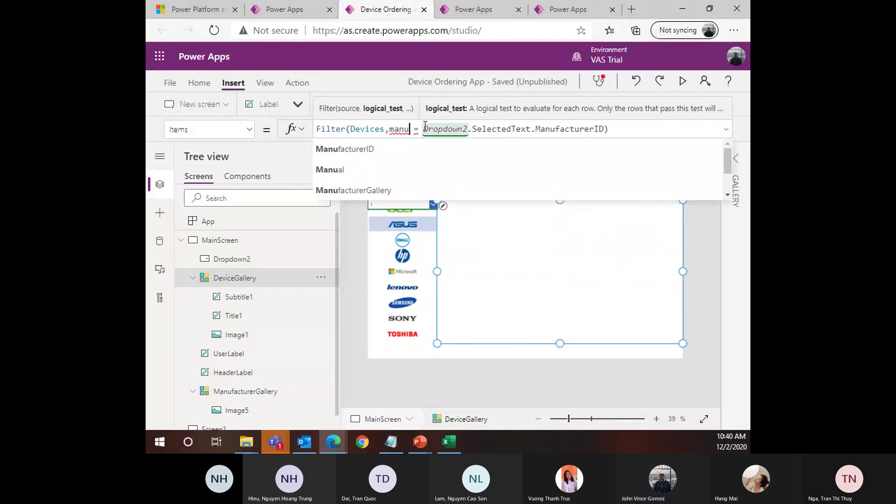
key("Down")
key("Down")
key("Down")
key("Tab")
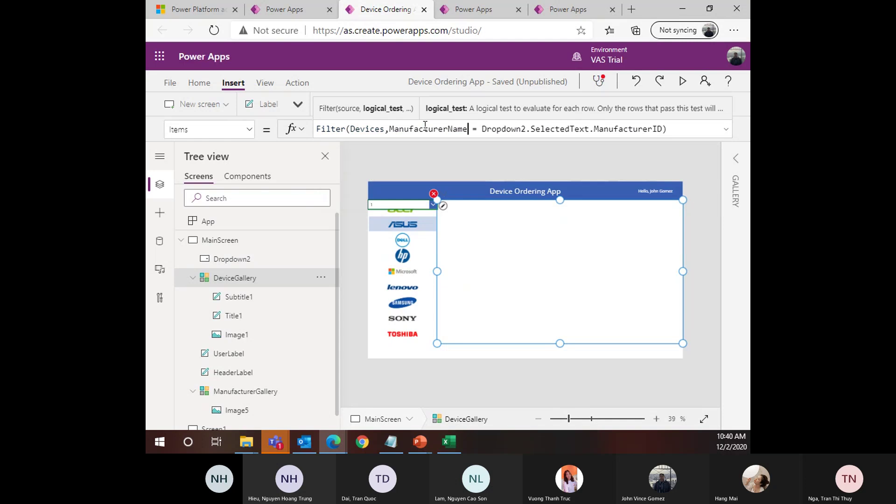
double_click(633, 129)
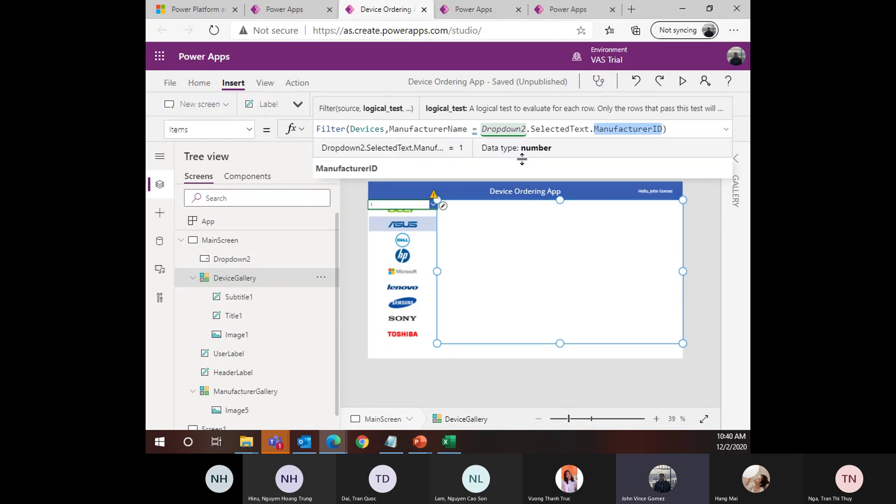
Set the drop-down's Items property to Manufacturers.Title
left_click(398, 206)
double_click(426, 129)
type("manu")
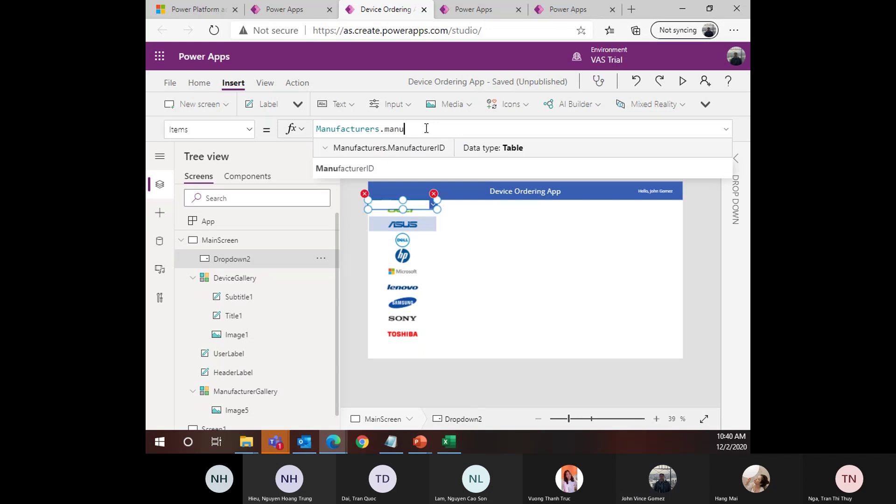
key("BackSpace")
key("BackSpace")
key("BackSpace")
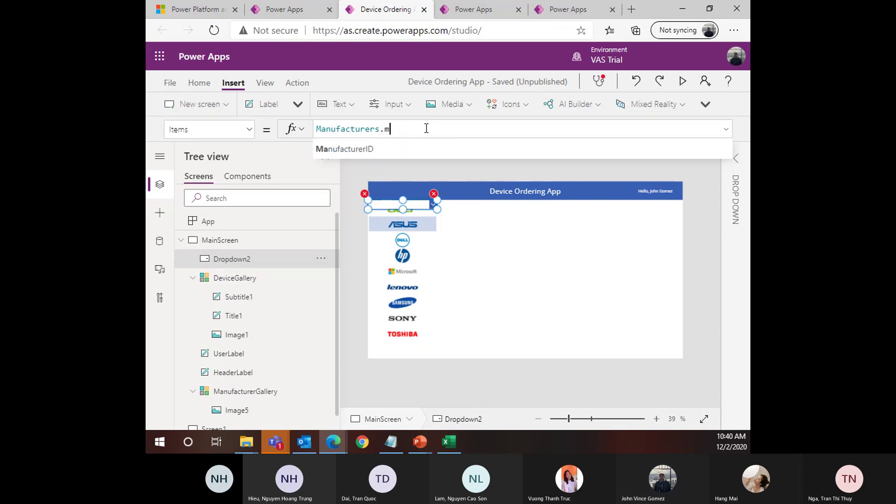
type("Title")
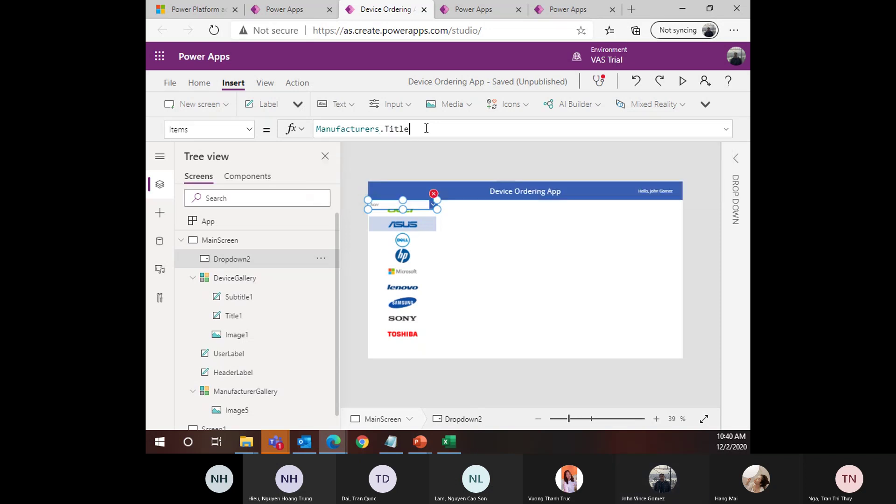
Change the drop-down reference in the device gallery's filter formula to Dropdown2.SelectedText.Title
left_click(483, 248)
left_click(434, 199)
left_click(481, 208)
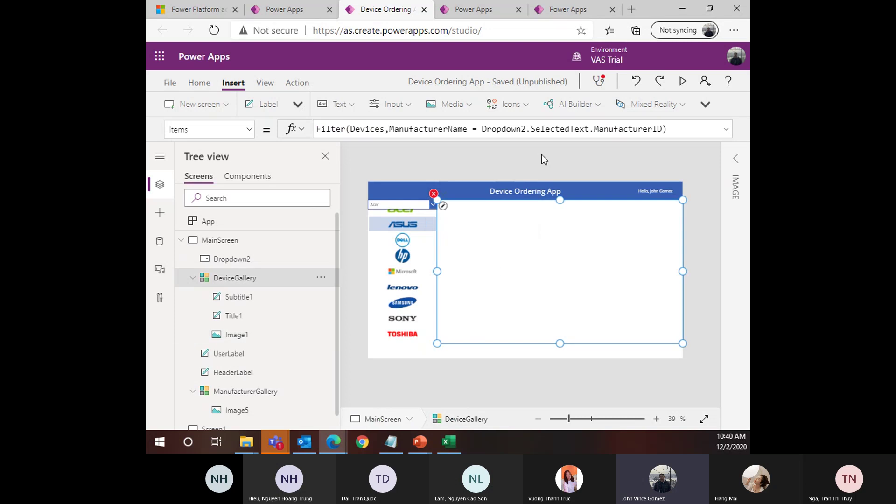
double_click(600, 129)
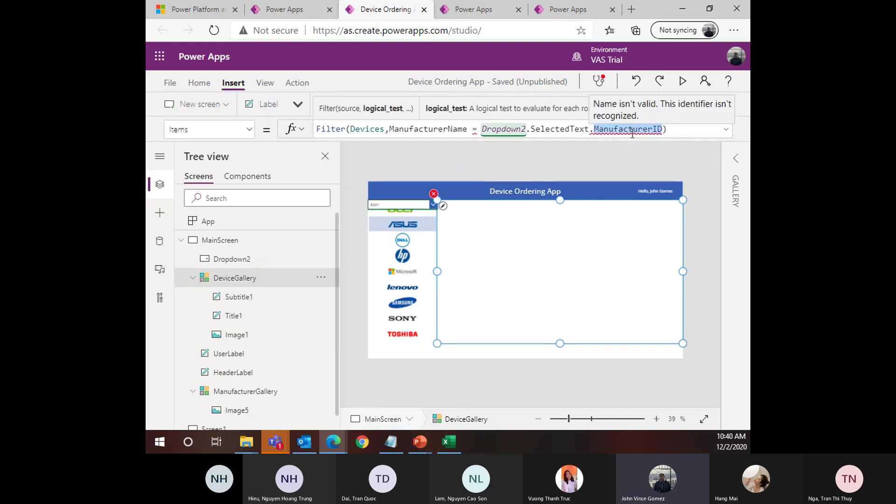
type("manu")
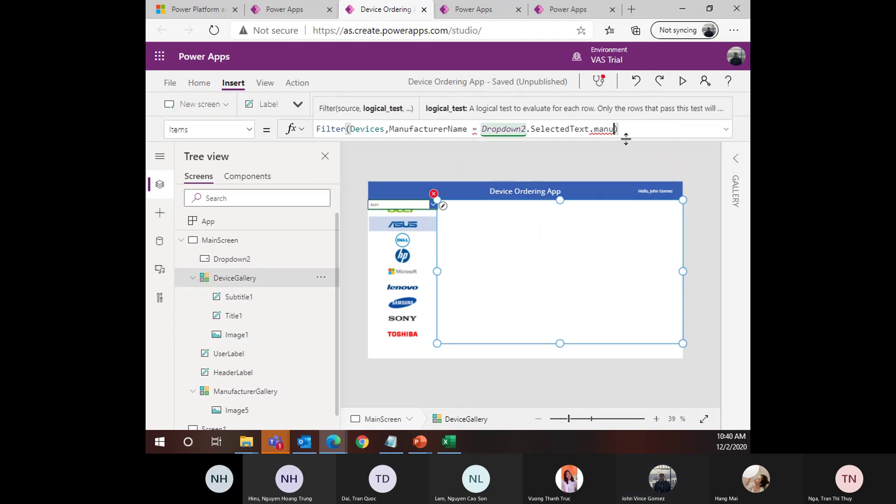
double_click(608, 129)
type("Title")
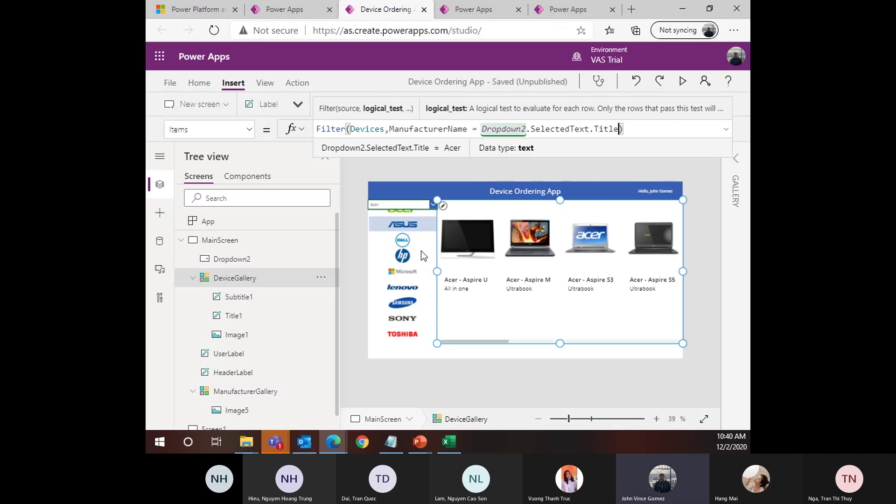
Test the drop-down filter with HP and Toshiba, and review the ManufacturerName and Title comparison in the gallery formula
left_click(415, 205)
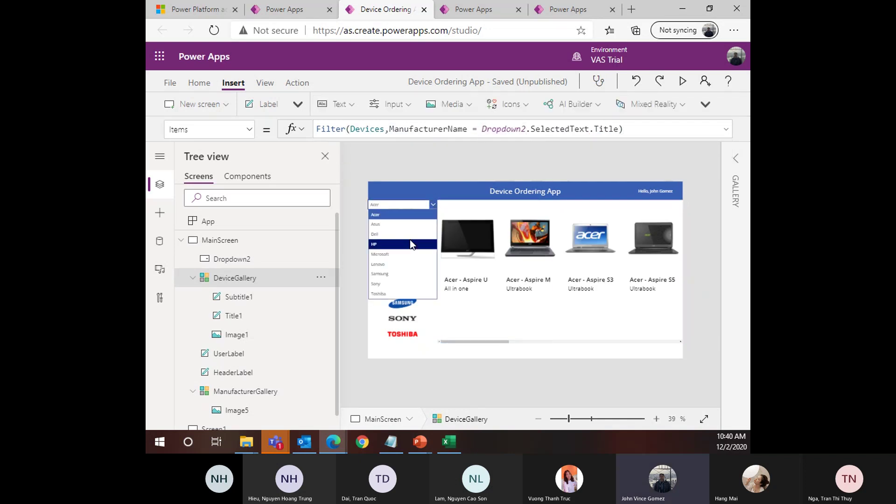
left_click(410, 242)
left_click(407, 206)
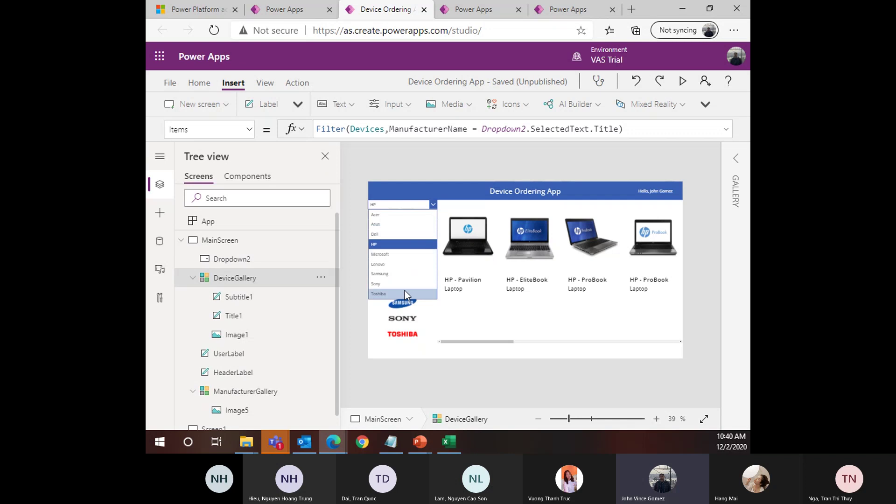
left_click(405, 291)
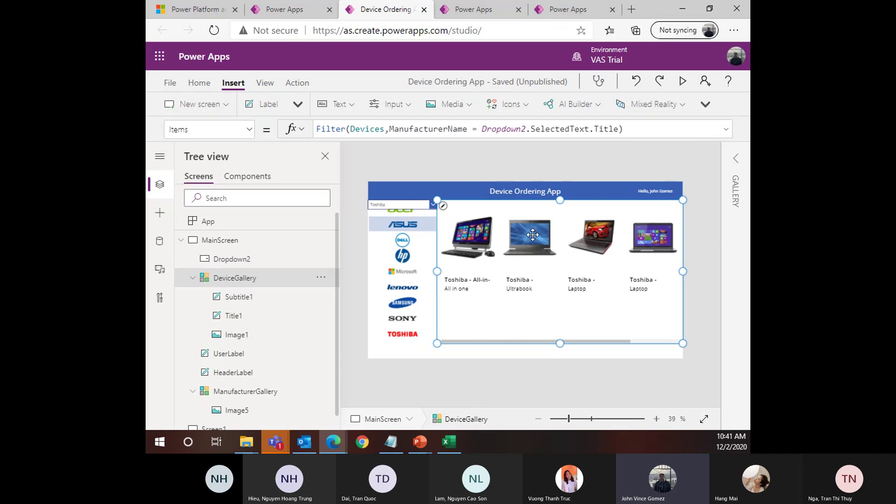
double_click(606, 129)
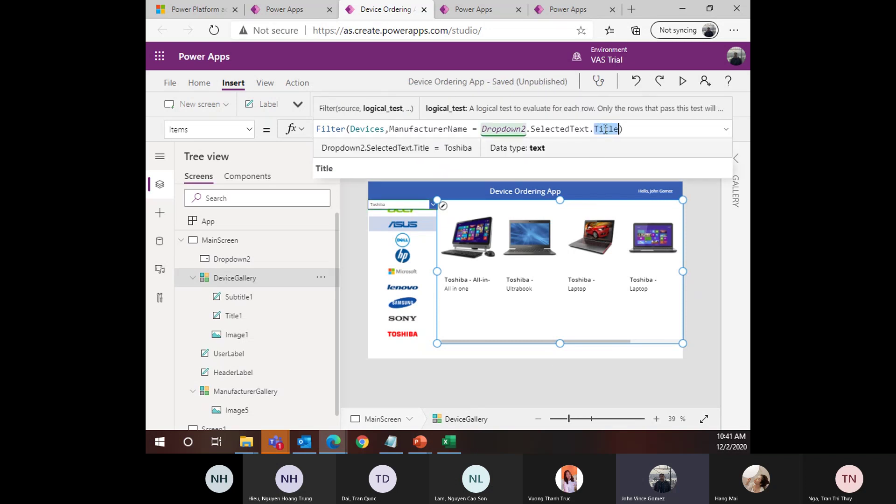
double_click(437, 129)
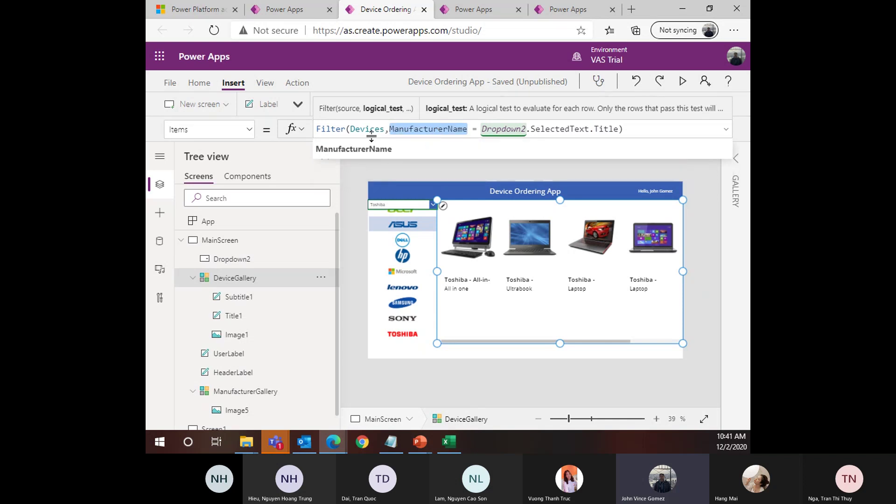
left_click(417, 129)
Switch to the Excel workbook and compare the Manufacturers sheet's Title column with the Devices sheet's ManufacturerName column
left_click(450, 442)
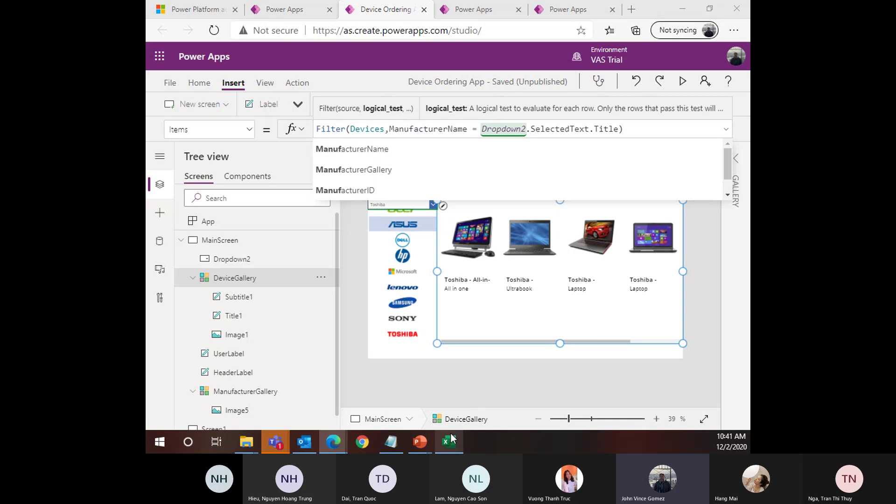
left_click(275, 371)
left_click(280, 409)
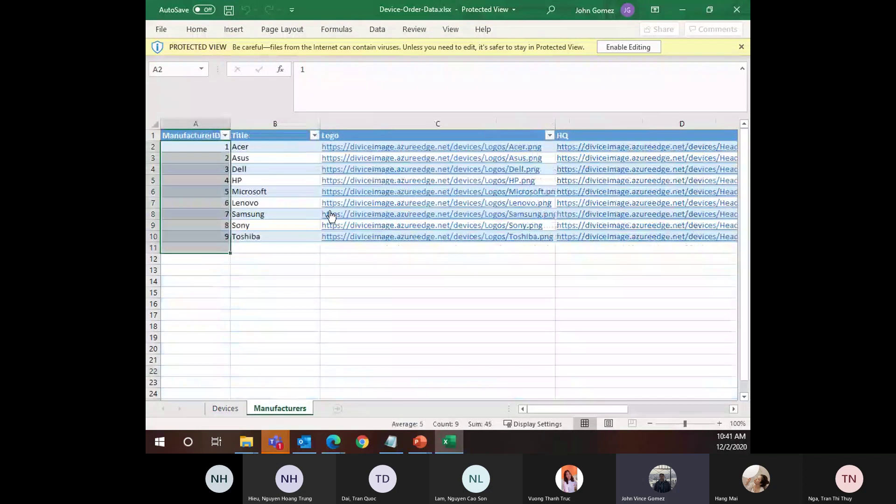
left_click(424, 331)
left_click(271, 212)
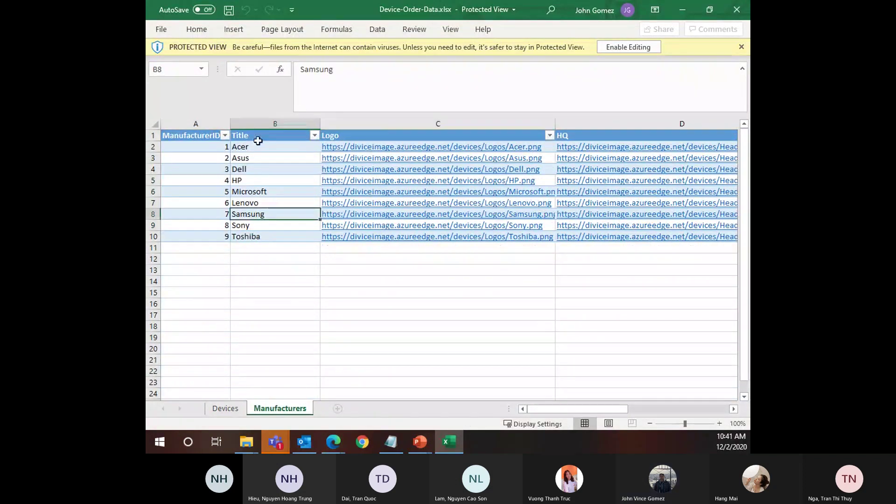
left_click_drag(256, 146, 260, 238)
left_click(225, 408)
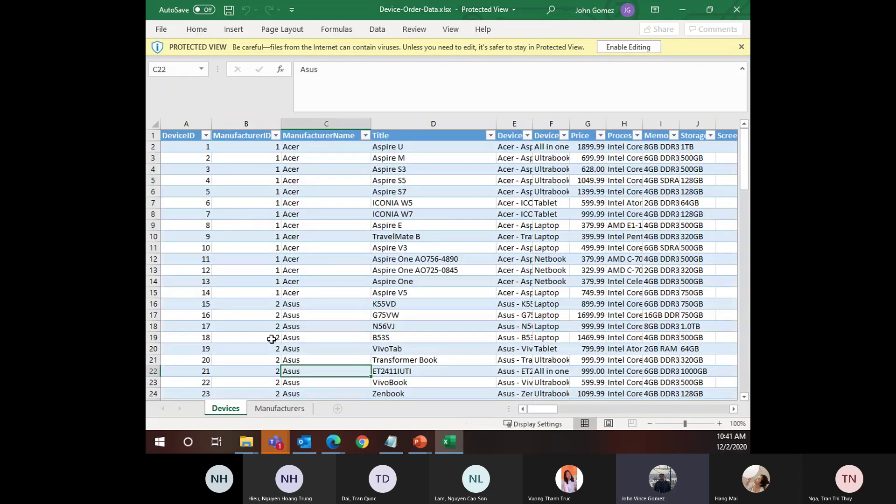
left_click_drag(318, 152, 327, 319)
left_click(415, 293)
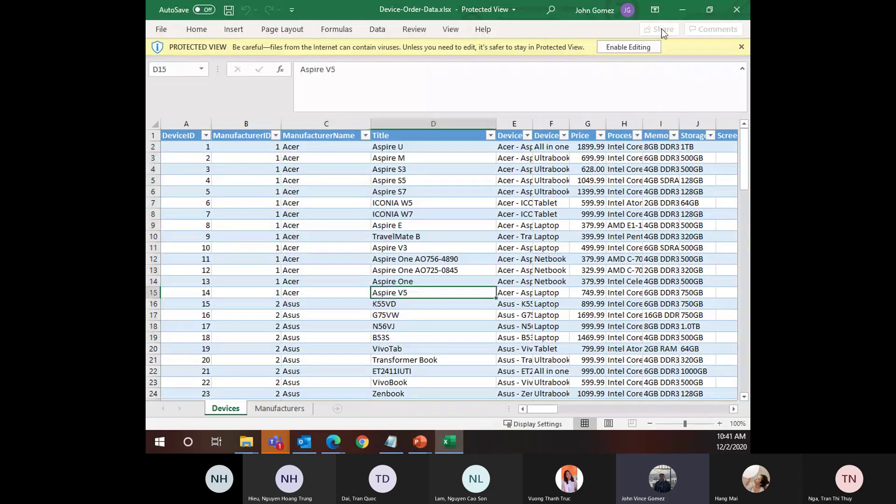
Return to Power Apps and delete the manufacturer drop-down from the main screen
left_click(682, 9)
left_click(425, 208)
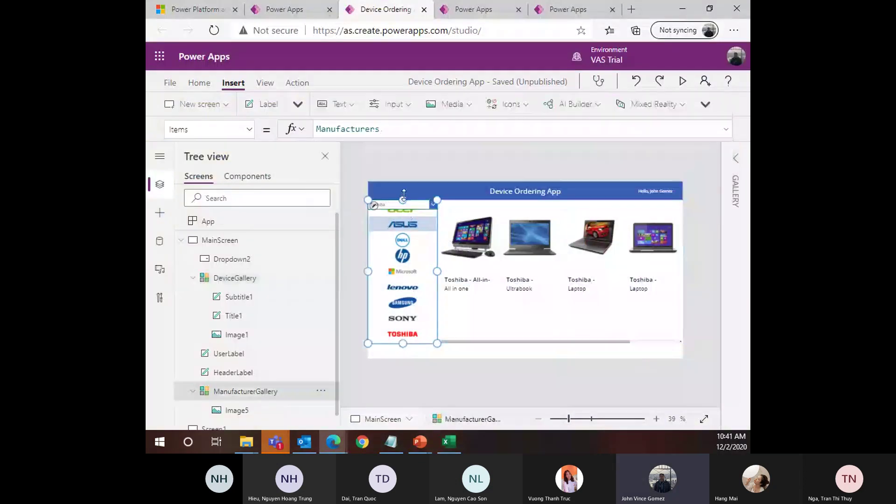
left_click(421, 205)
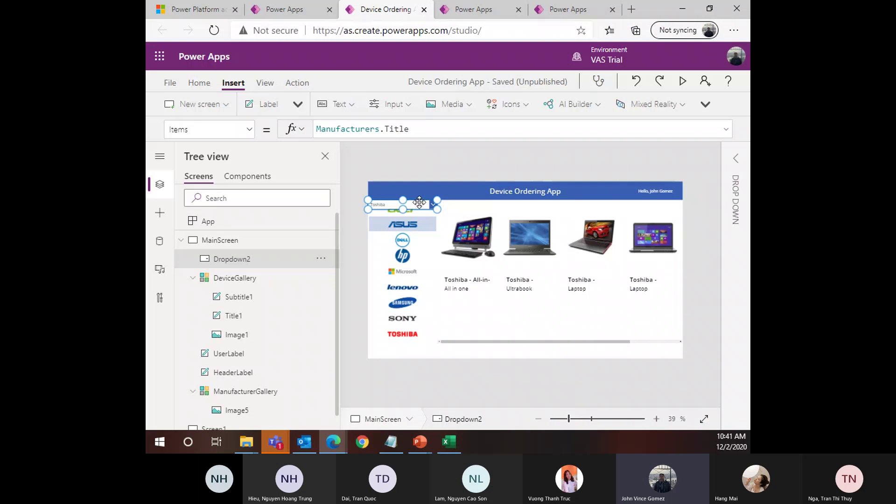
key("Delete")
Set the compared column in the device gallery's filter formula to ManufacturerID
left_click(468, 289)
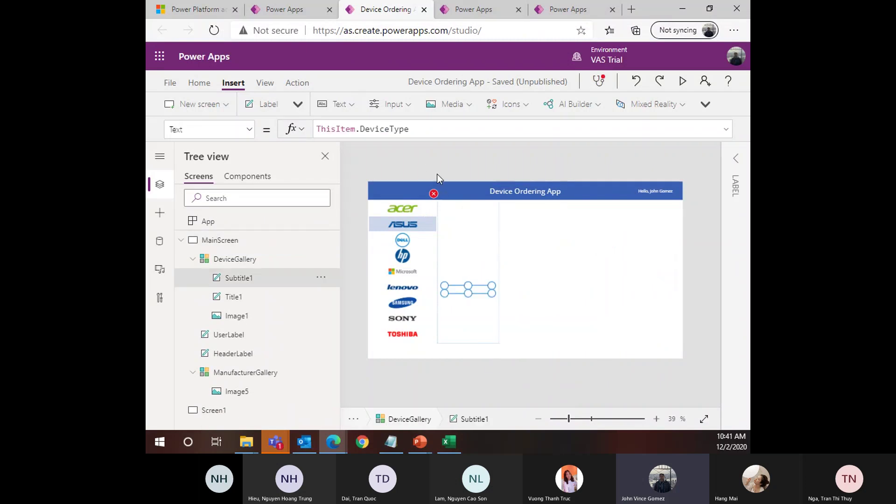
left_click(434, 195)
left_click(441, 208)
double_click(451, 131)
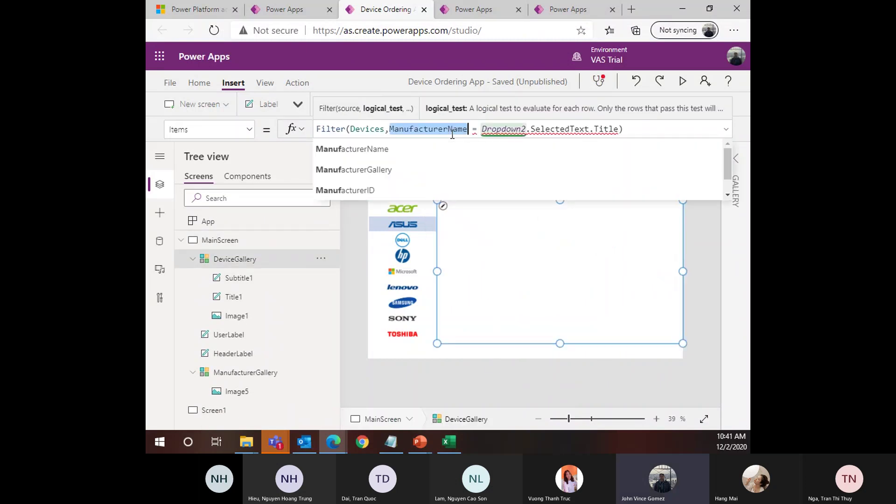
type("Manu")
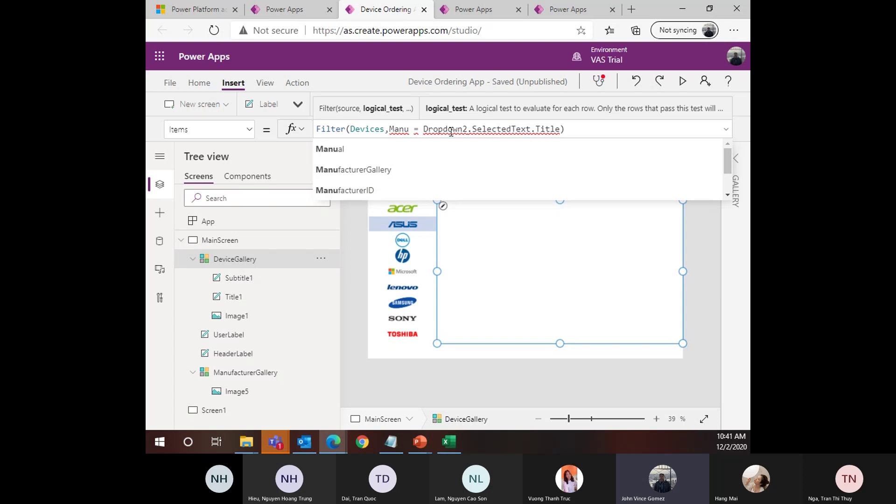
left_click(451, 190)
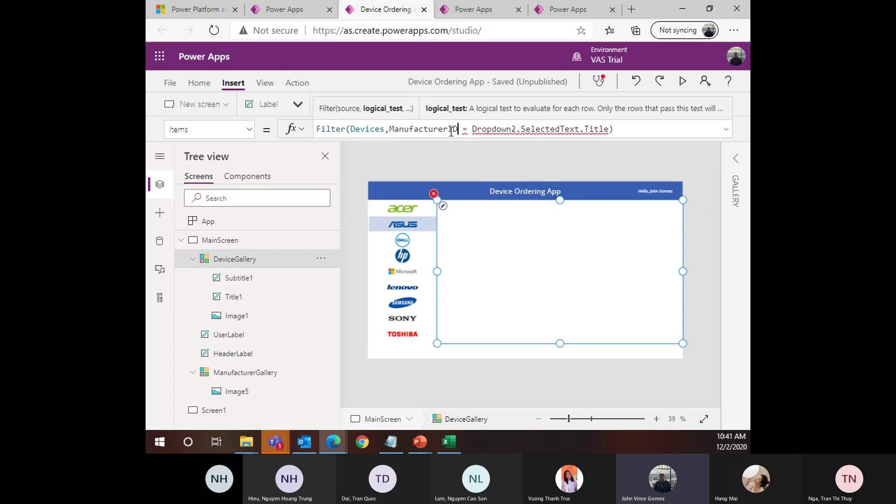
Remove the Dropdown2.SelectedText.Title reference from the device gallery's filter formula
left_click(606, 133)
double_click(600, 129)
type("Man")
key("BackSpace")
key("BackSpace")
key("BackSpace")
key("BackSpace")
key("BackSpace")
key("BackSpace")
key("BackSpace")
key("BackSpace")
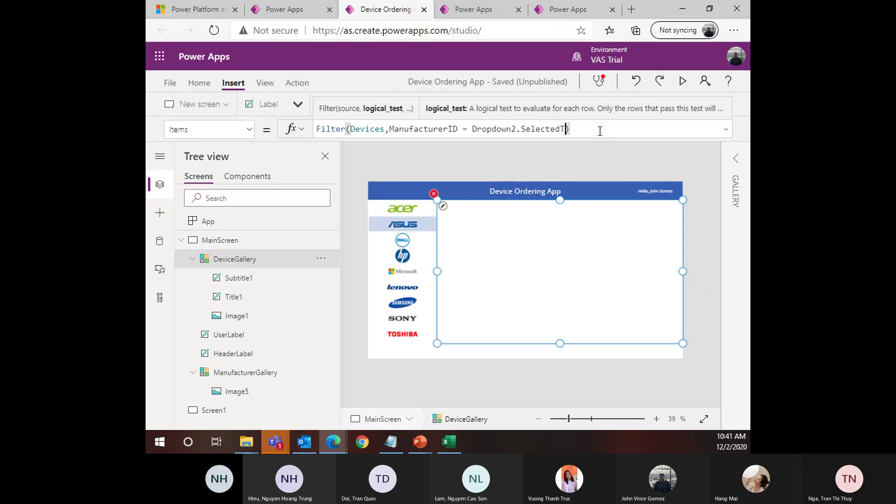
type(".Ma")
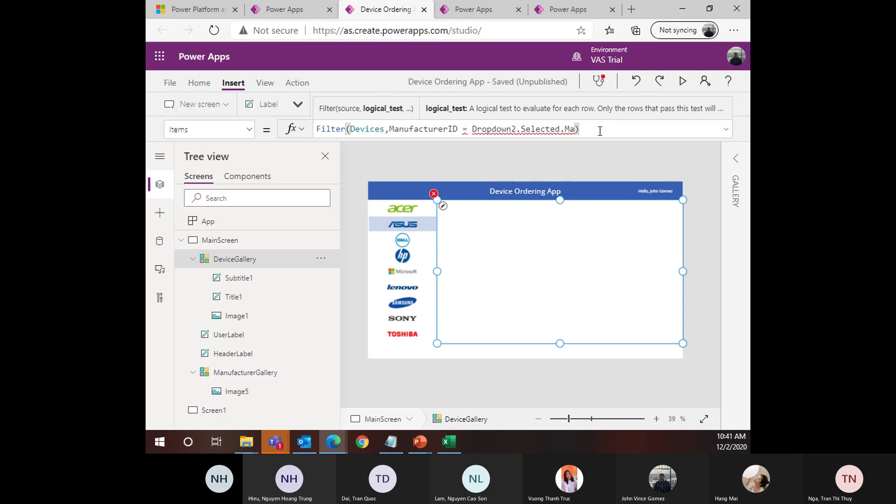
key("BackSpace")
key("BackSpace")
key("BackSpace")
key("BackSpace")
key("BackSpace")
key("BackSpace")
key("BackSpace")
key("BackSpace")
key("BackSpace")
key("BackSpace")
key("BackSpace")
key("BackSpace")
key("BackSpace")
key("BackSpace")
key("BackSpace")
key("BackSpace")
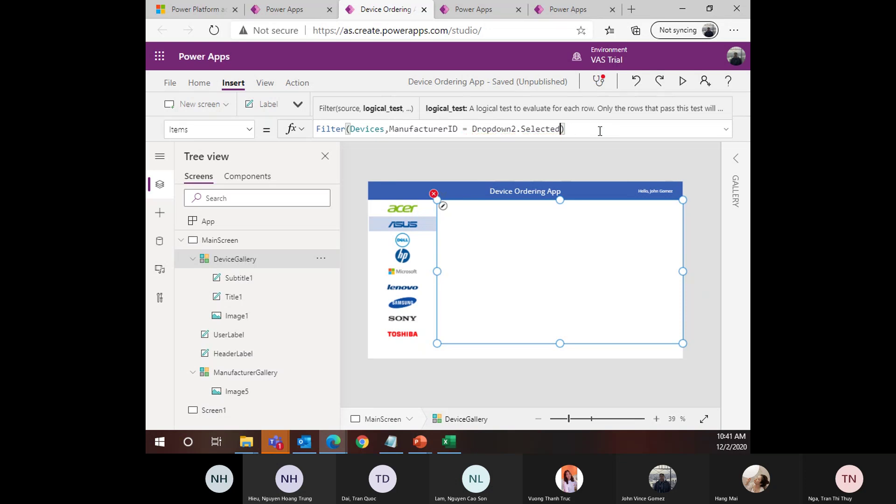
key("BackSpace")
key("BackSpace")
key("BackSpace")
key("BackSpace")
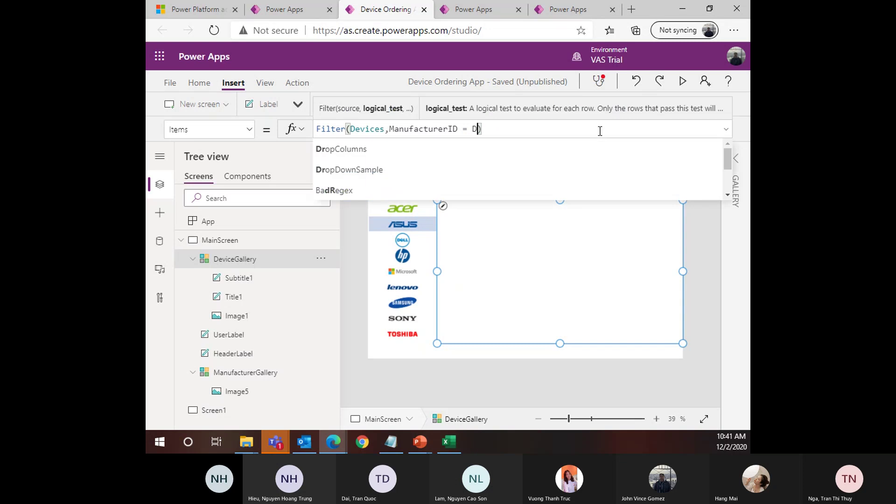
Complete the device gallery's filter so ManufacturerID is compared with ManufacturerGallery.Selected.ManufacturerID
type("ManufacturerGallery.Slee")
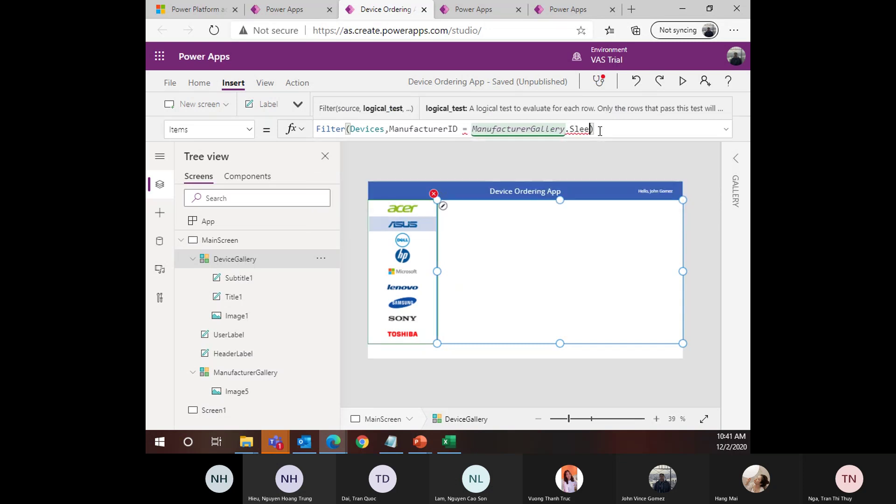
key("BackSpace")
key("BackSpace")
type("el")
key("BackSpace")
type("lected")
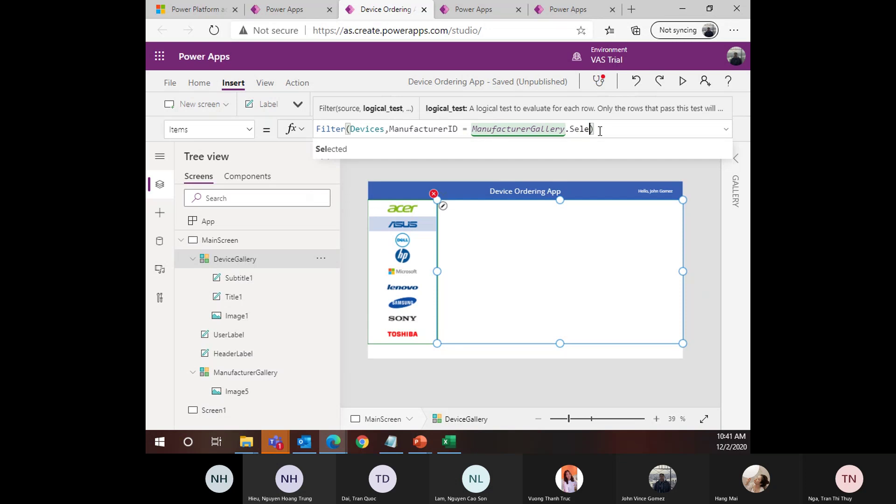
type(".")
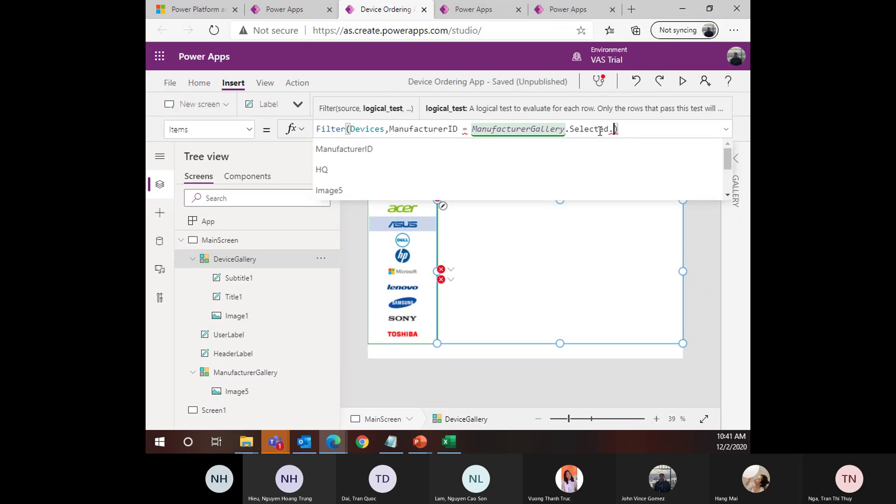
key("Tab")
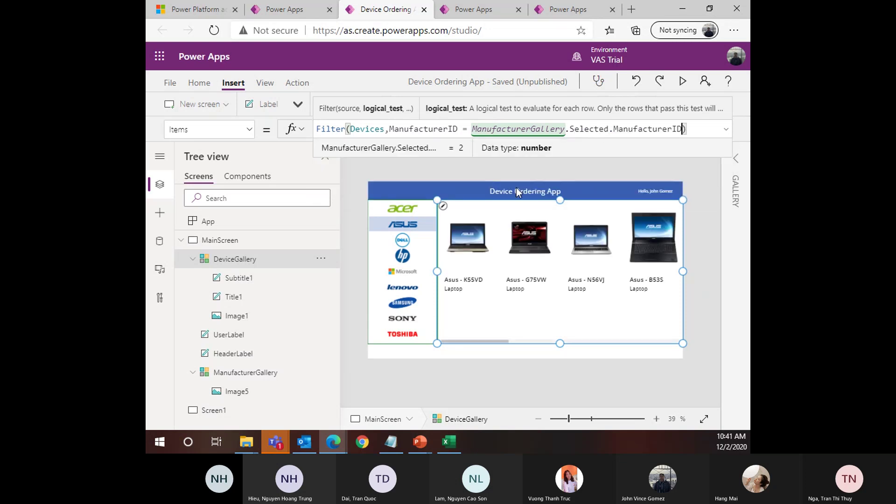
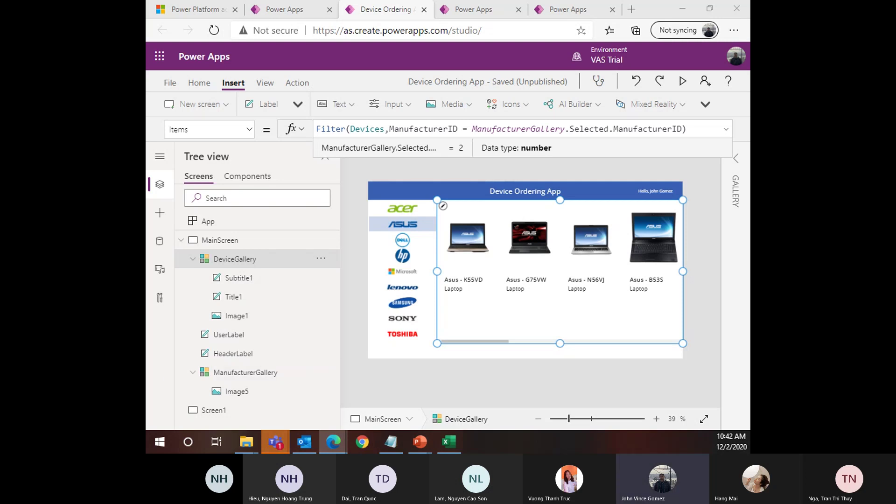
Set the Text formula of the device gallery's subtitle label to ThisItem.Price
left_click(231, 261)
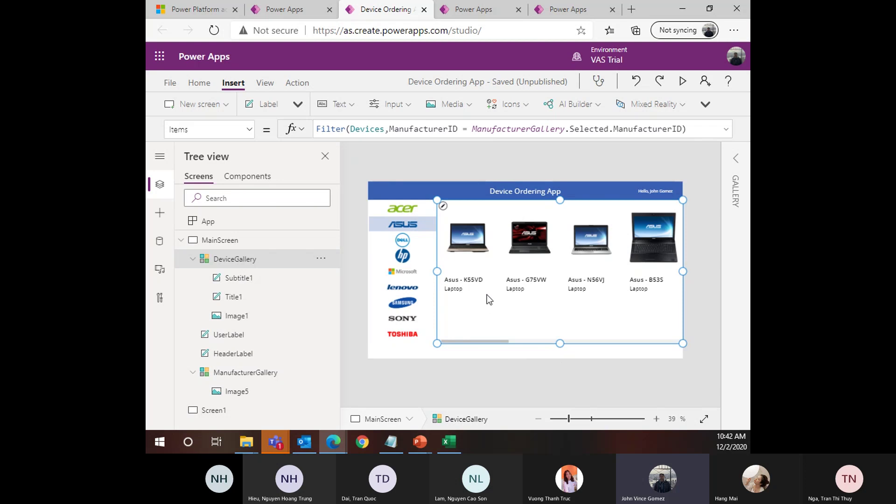
left_click(470, 295)
left_click(457, 291)
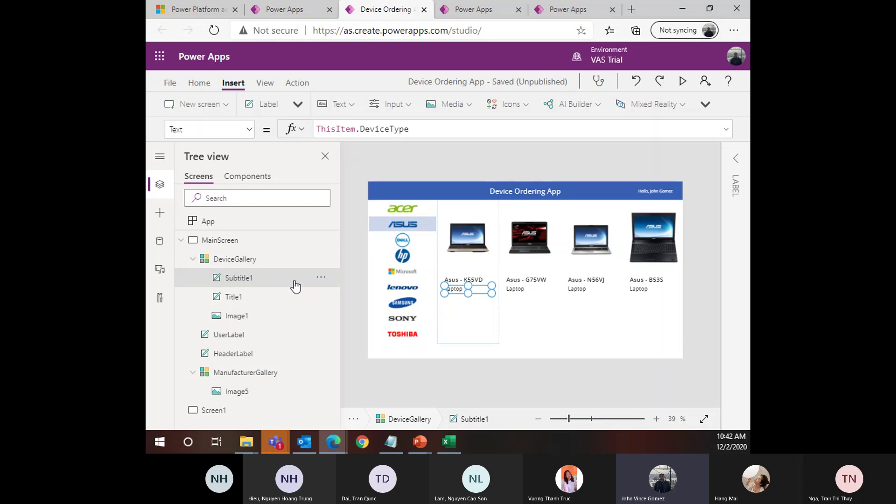
double_click(395, 129)
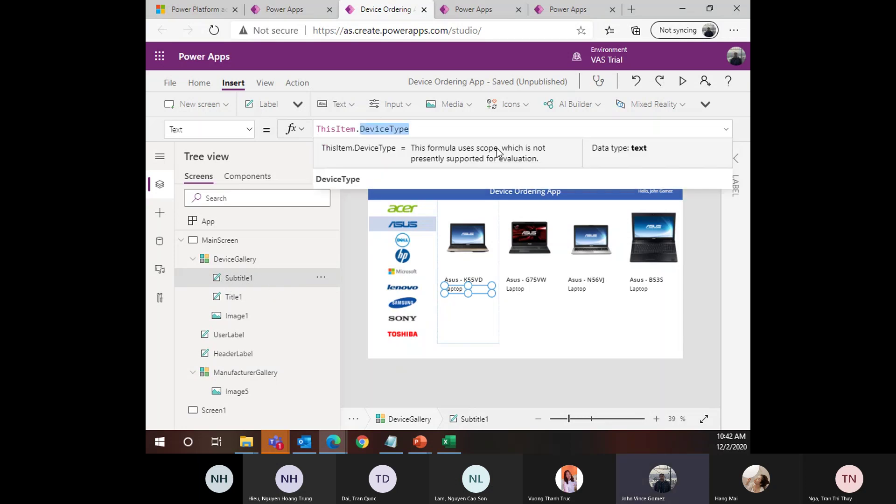
type("Price")
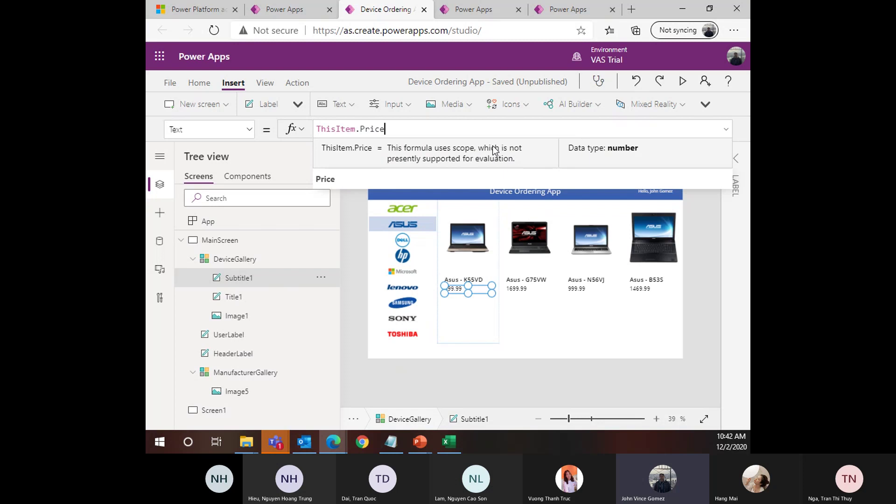
left_click(663, 393)
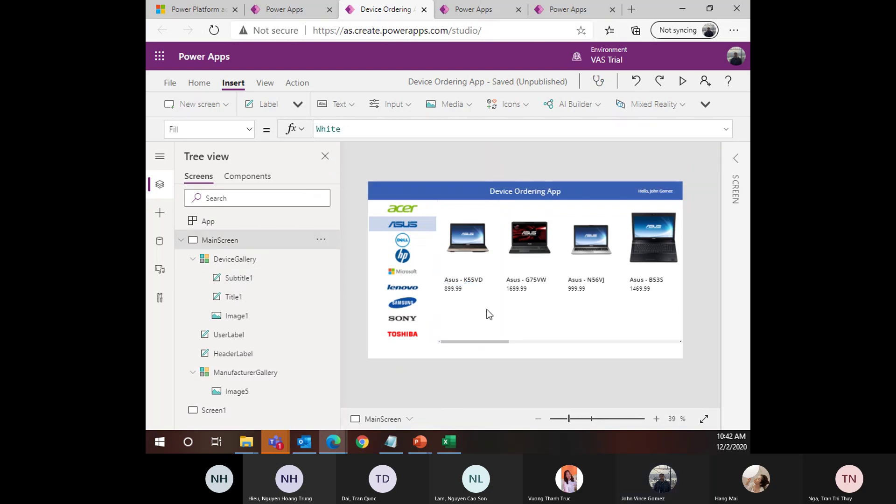
Set the Text formula of the device gallery's title label to ThisItem.Title
left_click(466, 294)
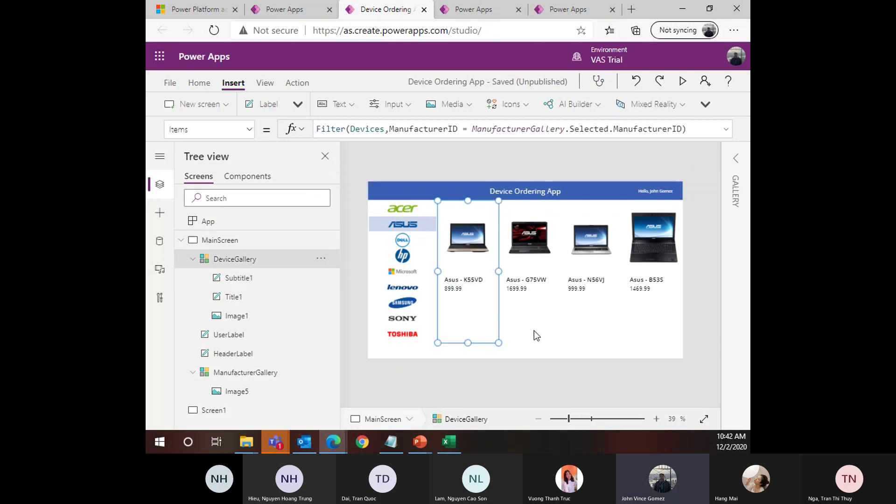
scroll(551, 341, "up", 1)
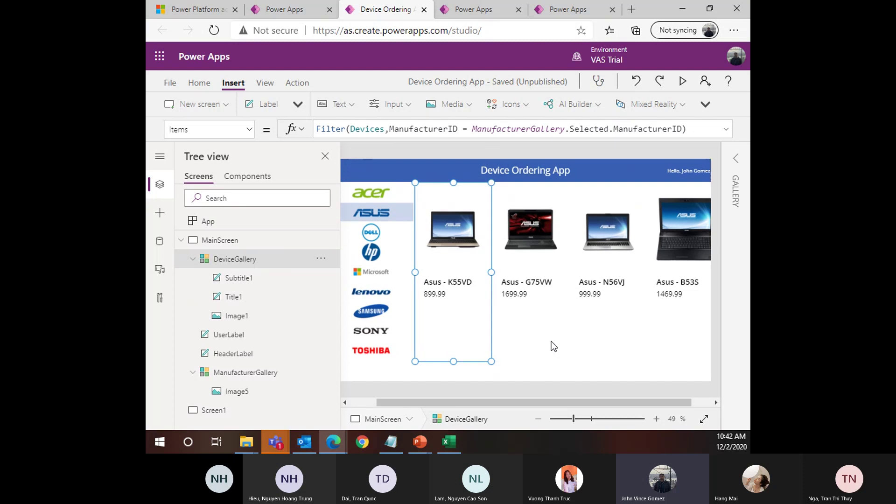
scroll(551, 341, "up", 1)
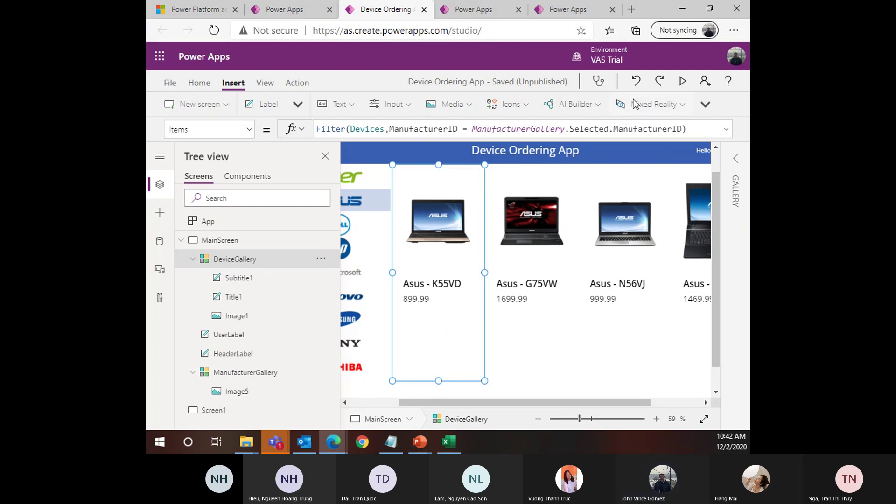
left_click(440, 283)
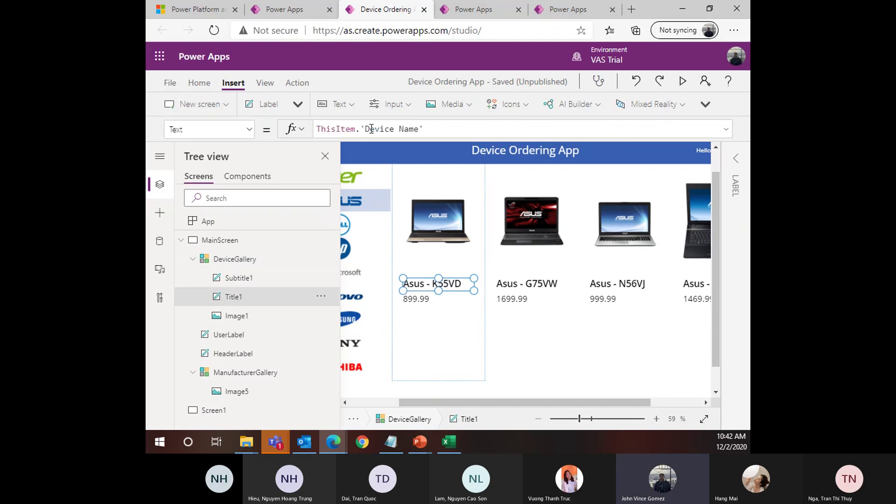
left_click_drag(372, 129, 426, 130)
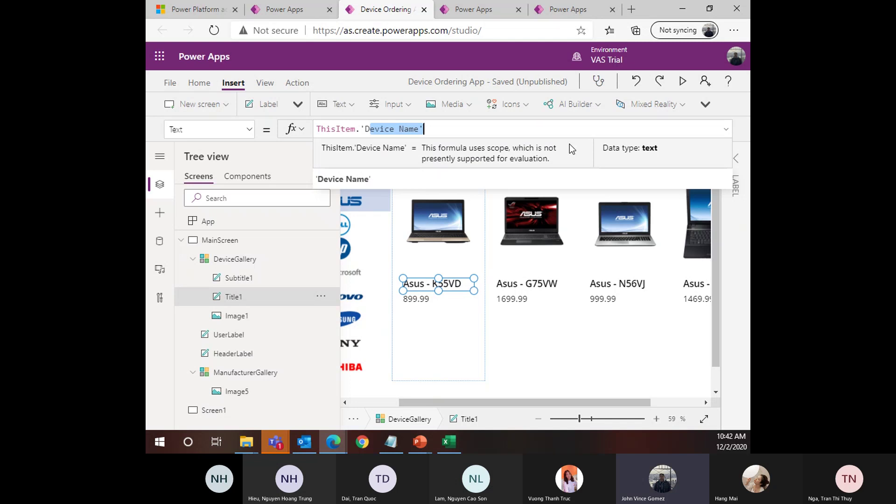
key("BackSpace")
key("BackSpace")
type("Tit")
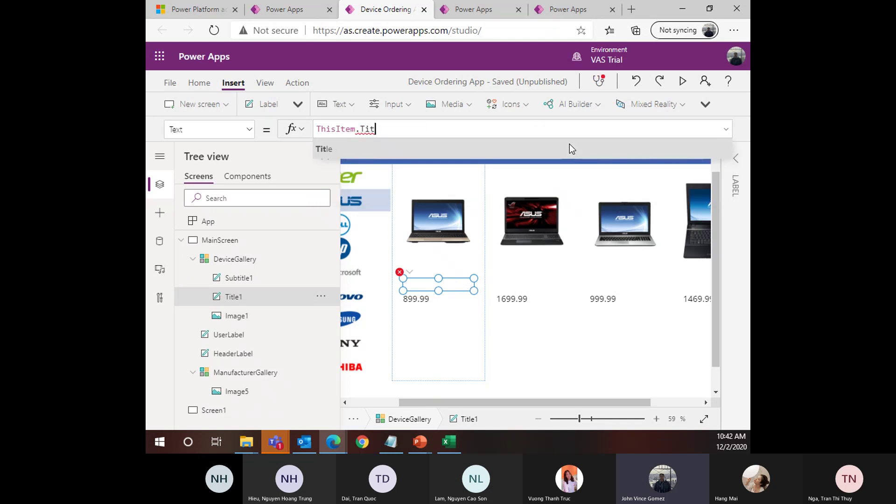
type("le")
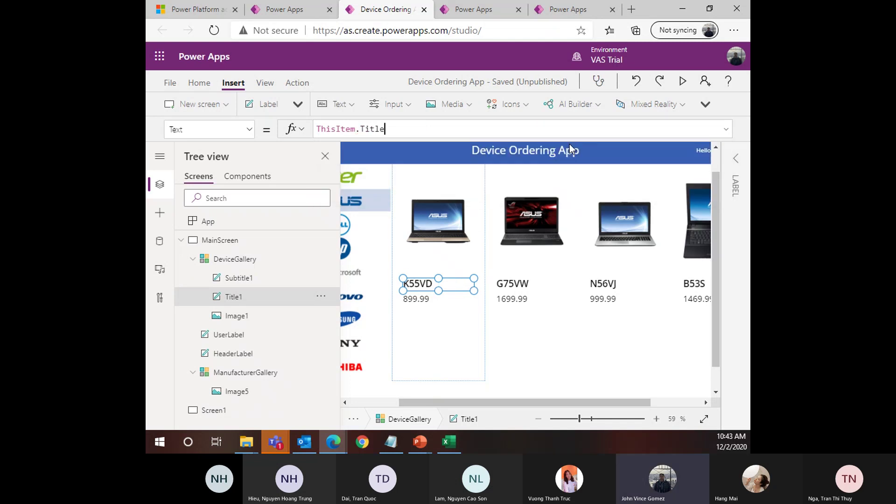
left_click(551, 323)
Replace the price label's formula with a Text function that takes ThisItem.Price as its value
left_click(426, 290)
left_click(417, 301)
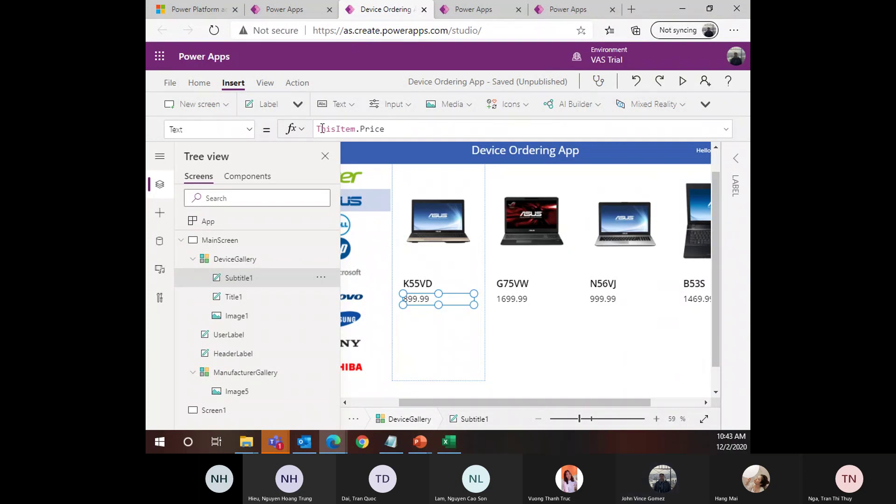
left_click(397, 129)
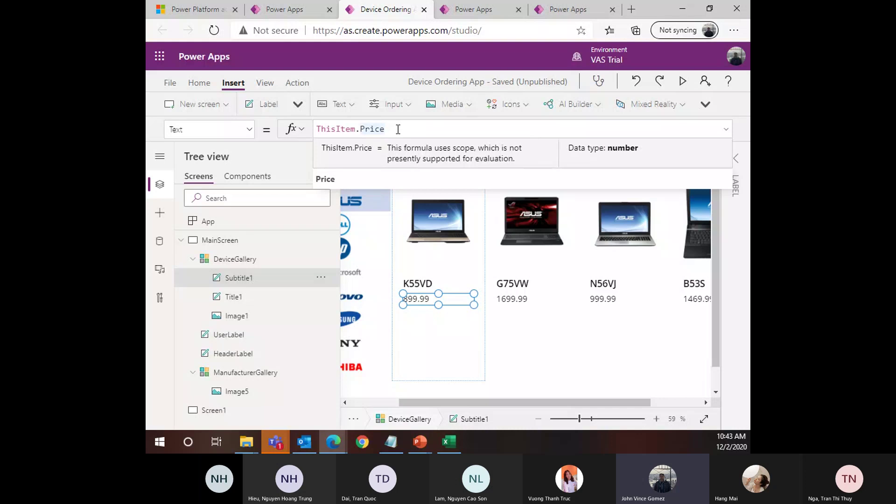
key("Left")
key("Left")
key("Left")
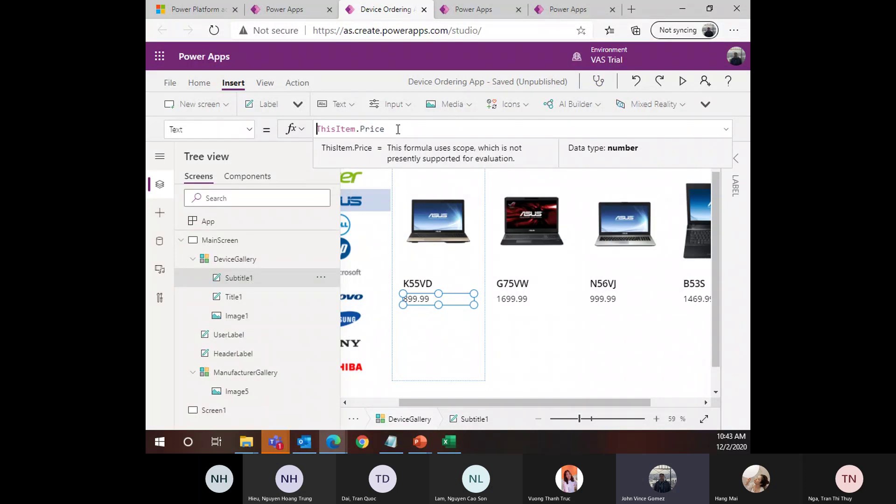
key("ctrl+a")
type("Text")
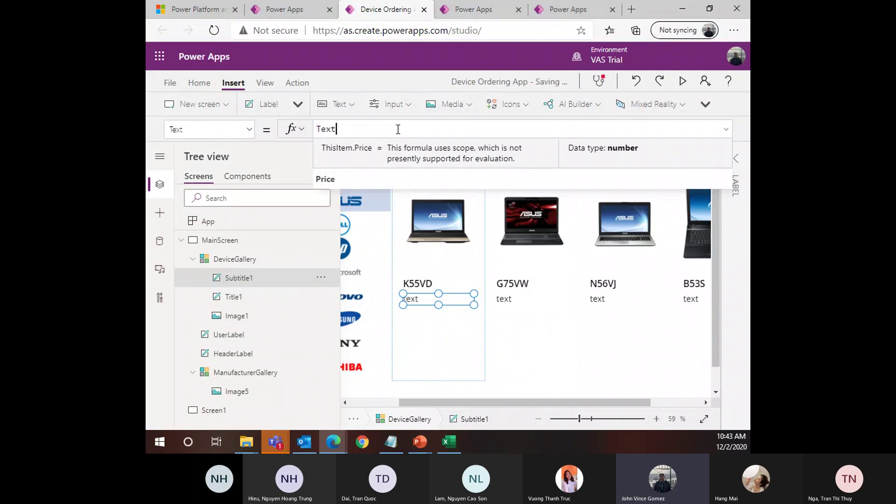
type("(")
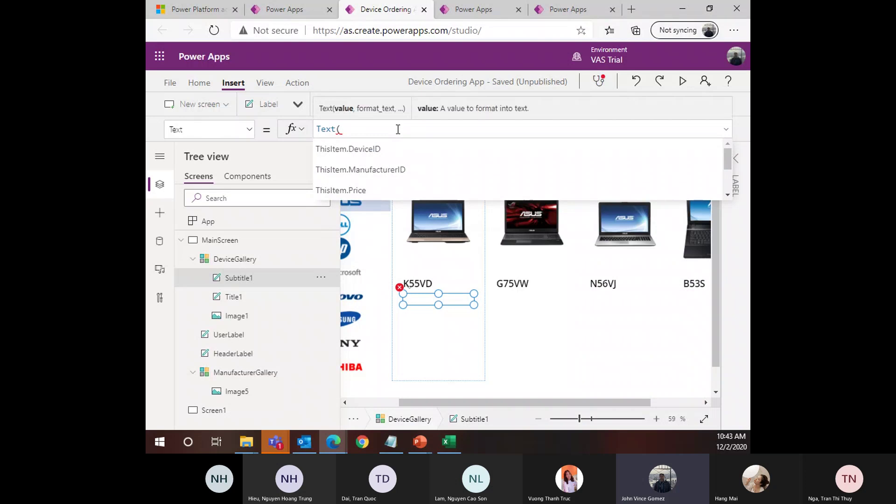
type("ThisItem.Price")
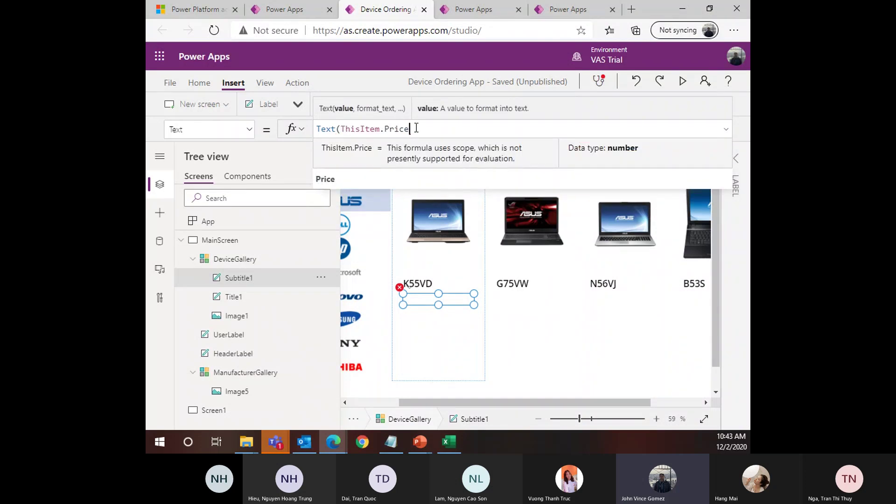
Complete the price label's Text function with the format "$##,###.00" and the closing parenthesis
left_click_drag(416, 129, 342, 129)
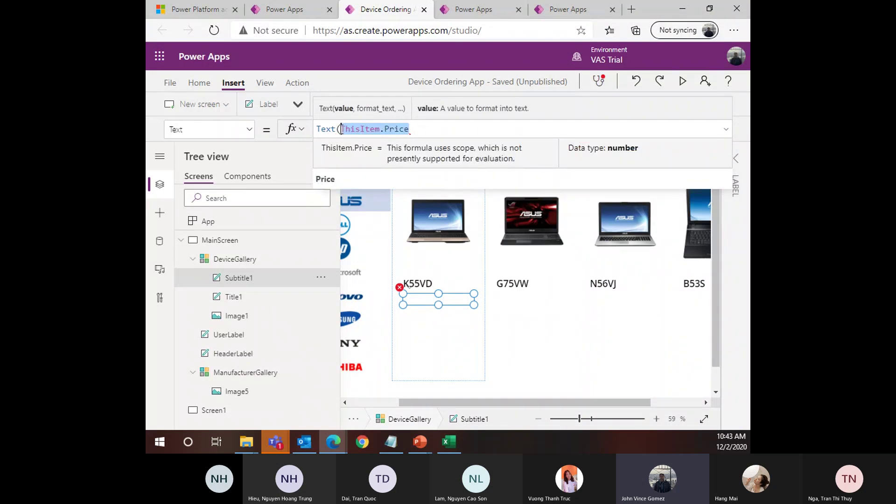
left_click(438, 130)
type(",")
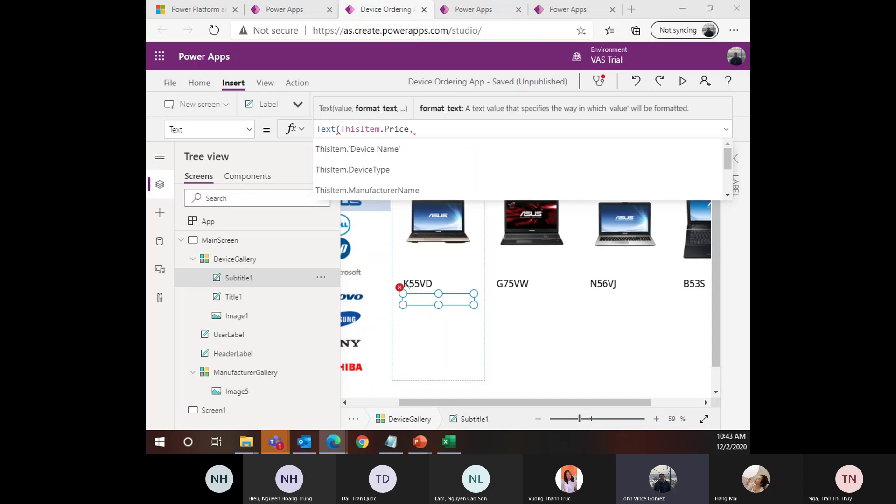
type(",\"$##,###.00\"")
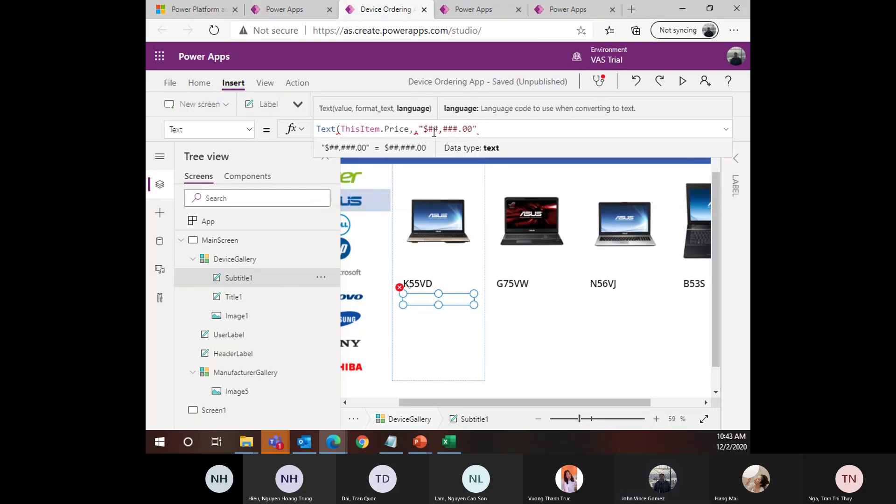
left_click(417, 129)
key("BackSpace")
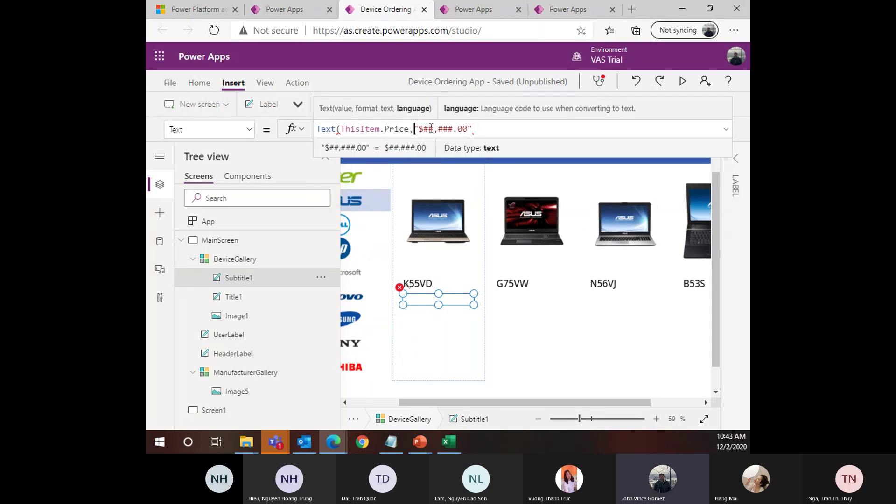
left_click(475, 129)
type(")")
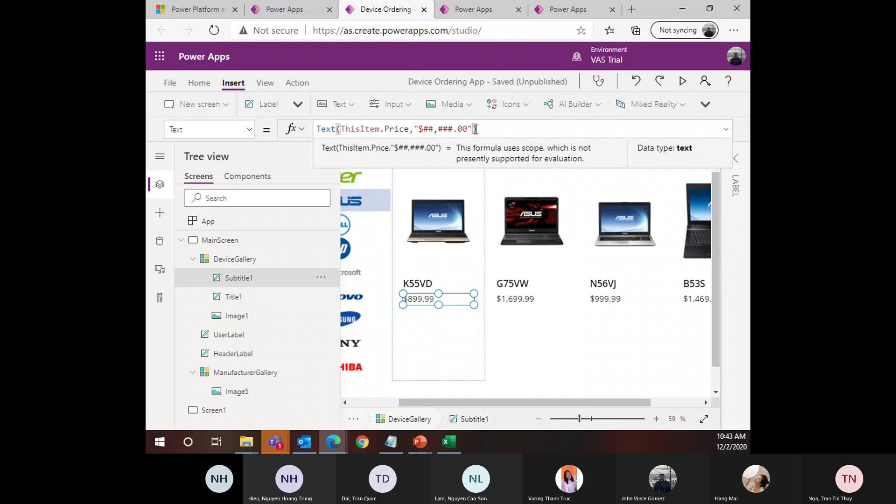
left_click(531, 345)
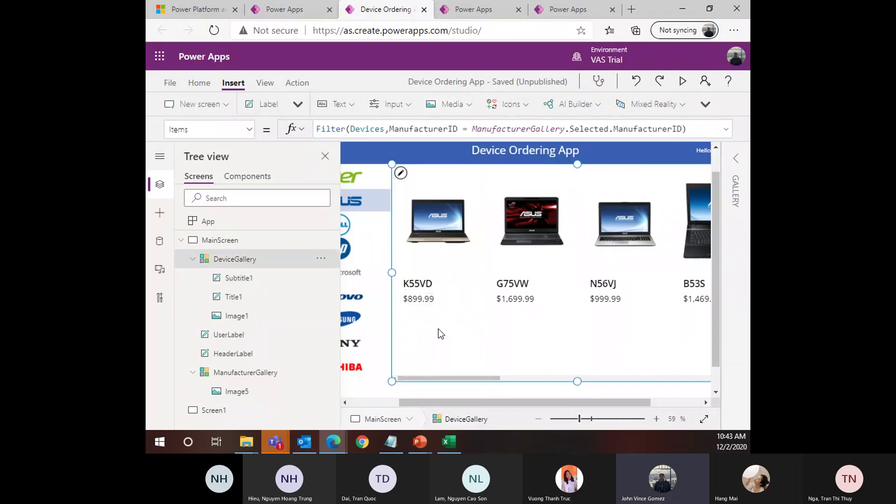
Reselect the price label and review the format text in its Text formula
left_click(438, 301)
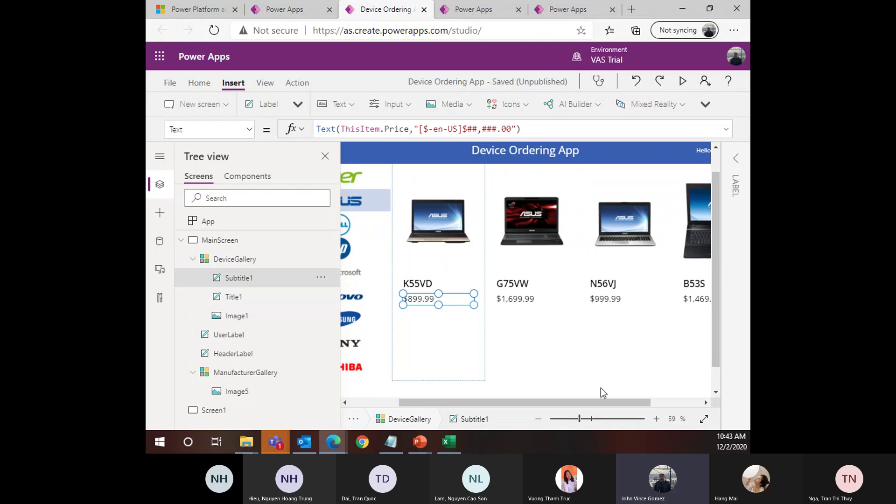
left_click(536, 380)
left_click(436, 303)
left_click(459, 335)
left_click(430, 301)
left_click(517, 127)
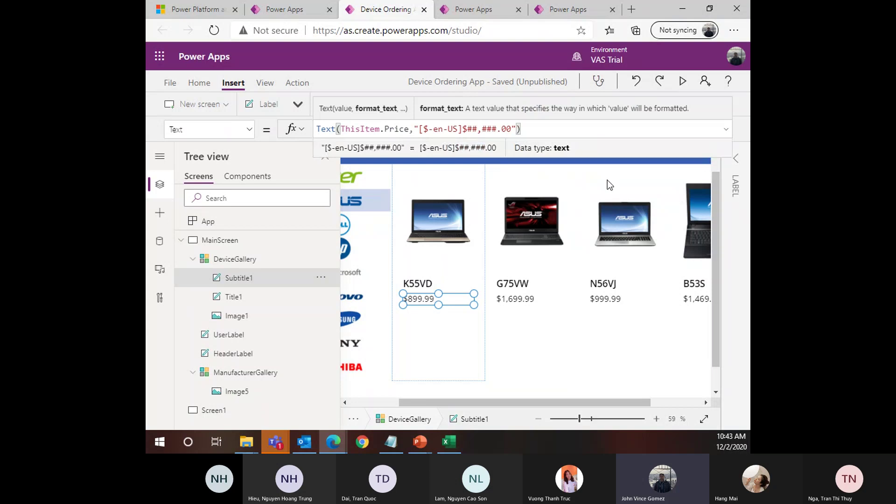
Add the language code "vi-VN" as the third argument of the price label's Text function
left_click(494, 338)
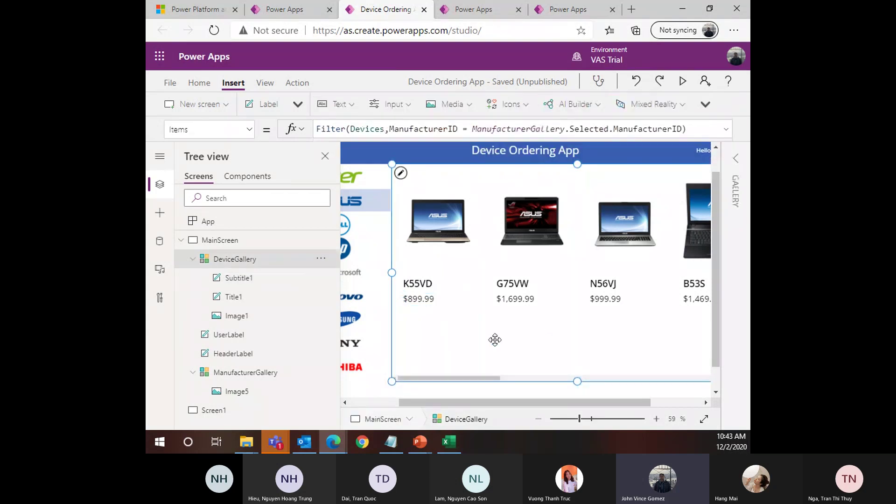
left_click(422, 302)
left_click(513, 134)
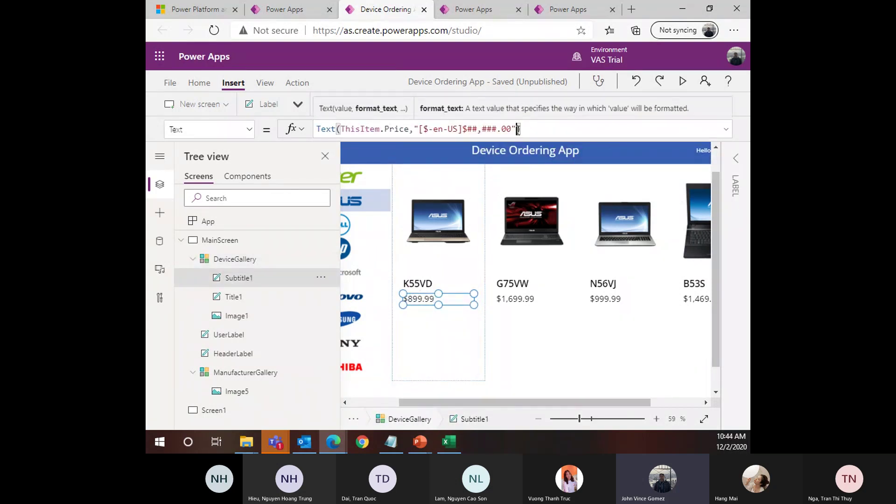
type(",")
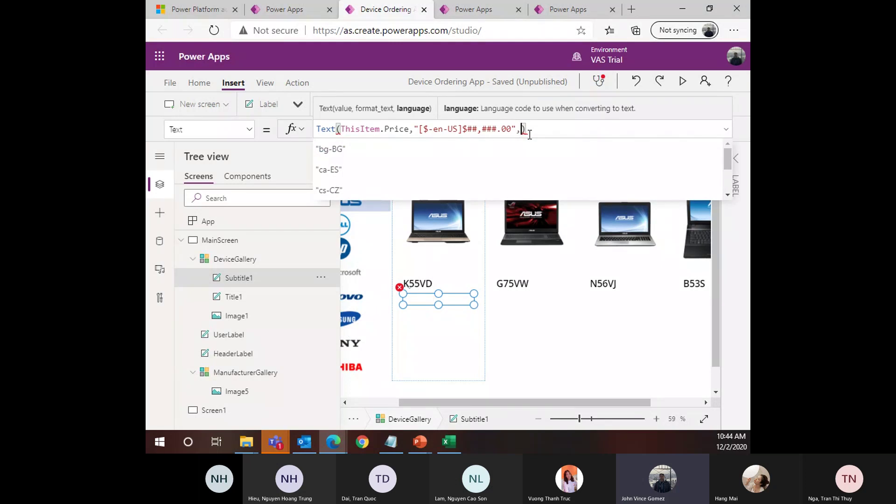
type("V")
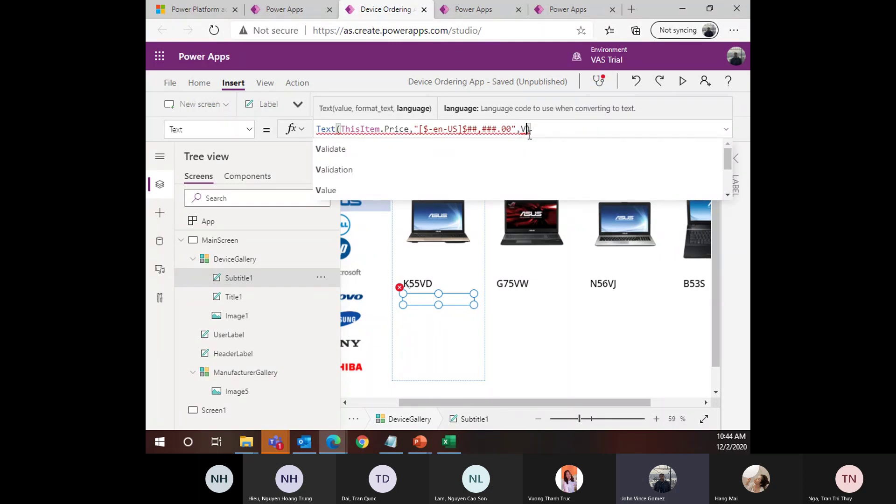
type("\"V")
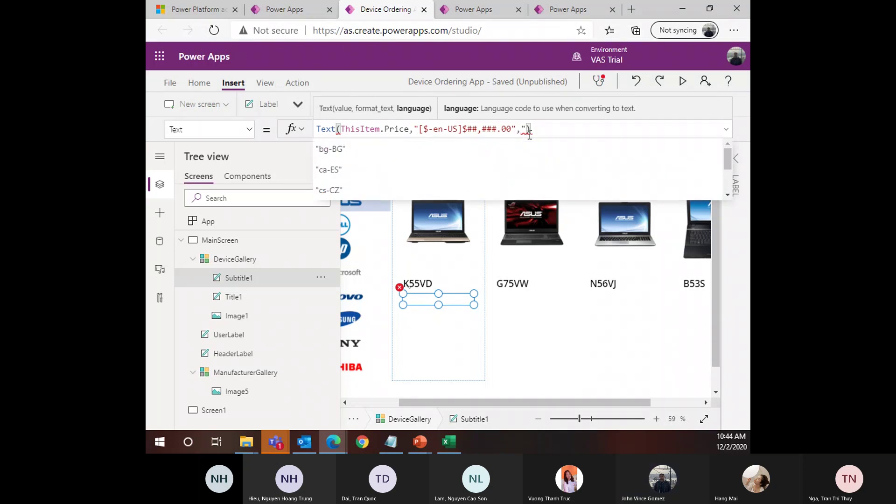
key("Down")
key("Down")
key("Down")
key("Down")
key("Down")
key("Down")
key("Down")
key("Down")
key("Down")
key("Down")
key("Down")
key("Down")
key("Down")
key("Down")
key("Down")
key("Down")
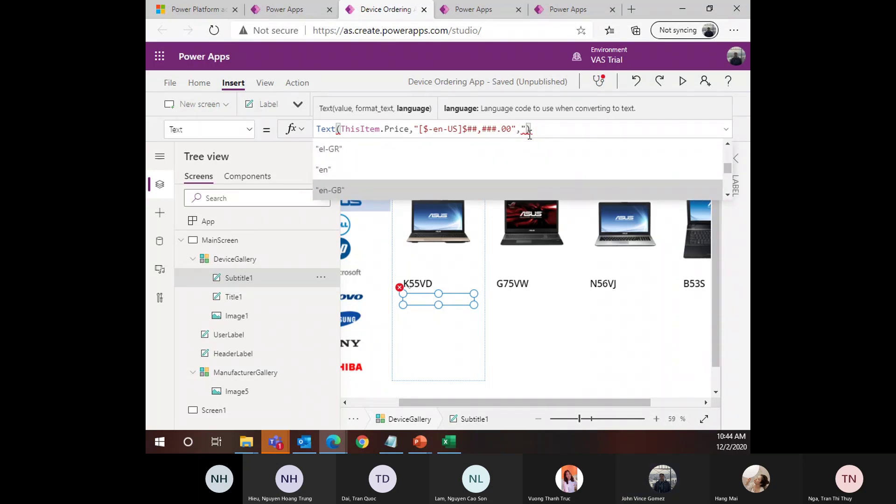
key("Down")
key("Down")
key("Down")
key("Down")
key("Down")
key("Down")
key("Down")
key("Down")
key("Down")
key("Down")
key("Down")
key("Down")
key("Down")
key("Down")
key("Down")
key("Down")
key("Down")
key("Down")
key("Down")
key("Down")
key("Down")
key("Down")
key("Down")
key("Down")
key("Down")
key("Down")
key("Down")
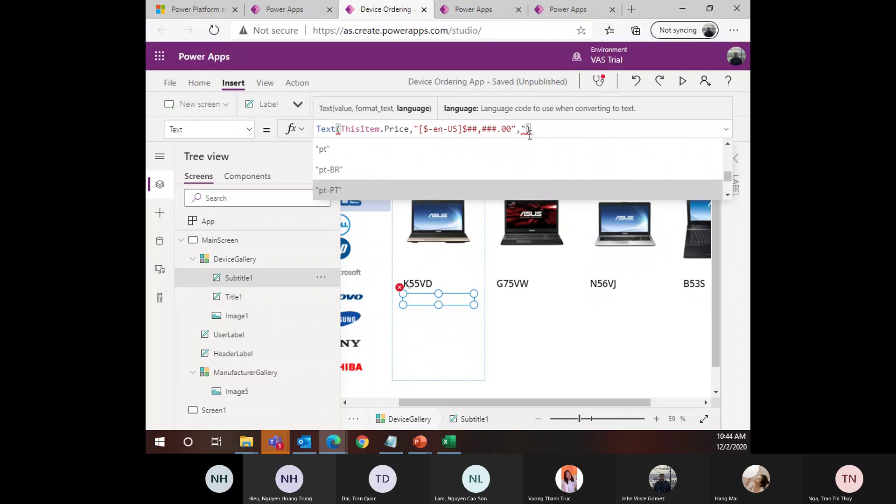
key("Down")
key("Down")
key("Down")
key("Down")
key("Down")
key("Down")
key("Down")
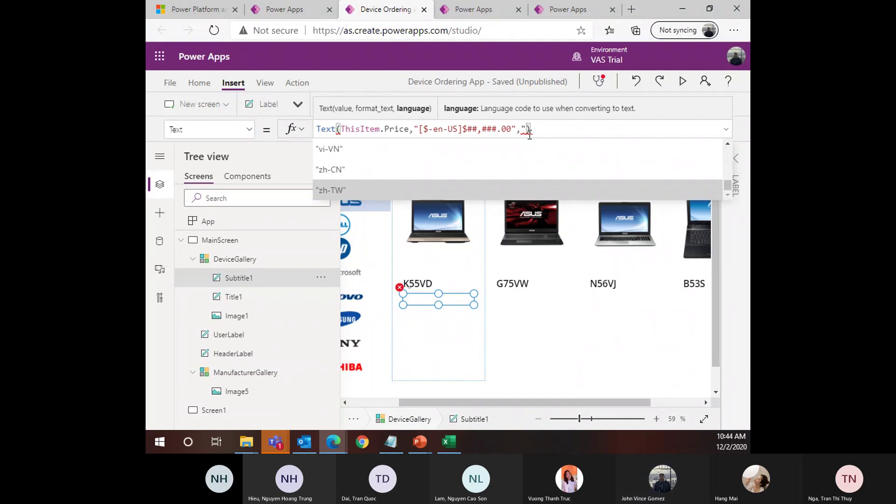
key("Up")
key("Up")
key("Up")
key("Down")
key("Tab")
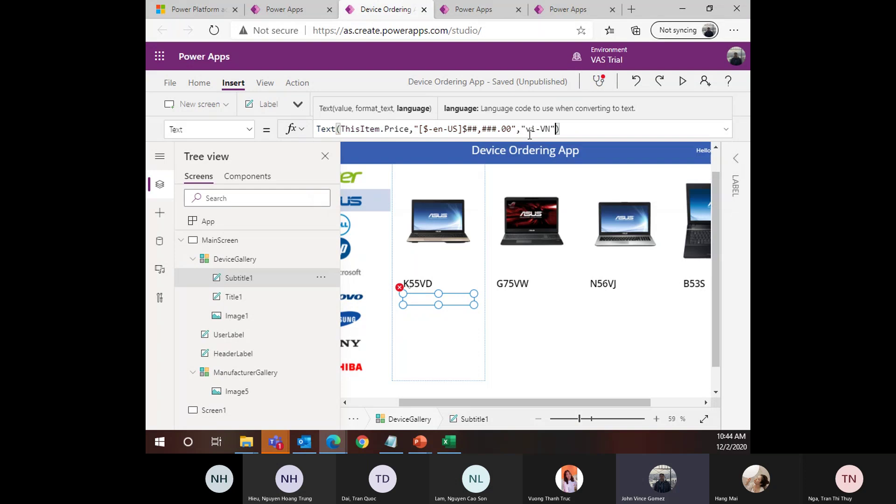
left_click(567, 362)
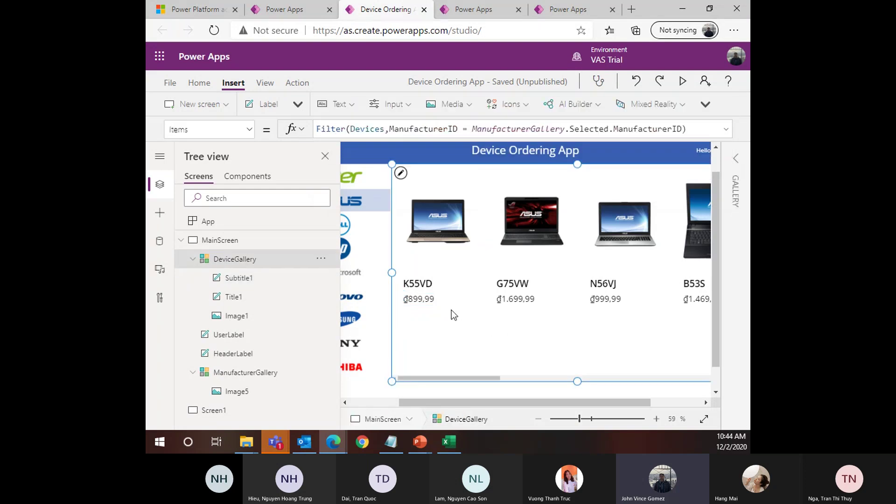
left_click(424, 299)
left_click(514, 330)
left_click(420, 300)
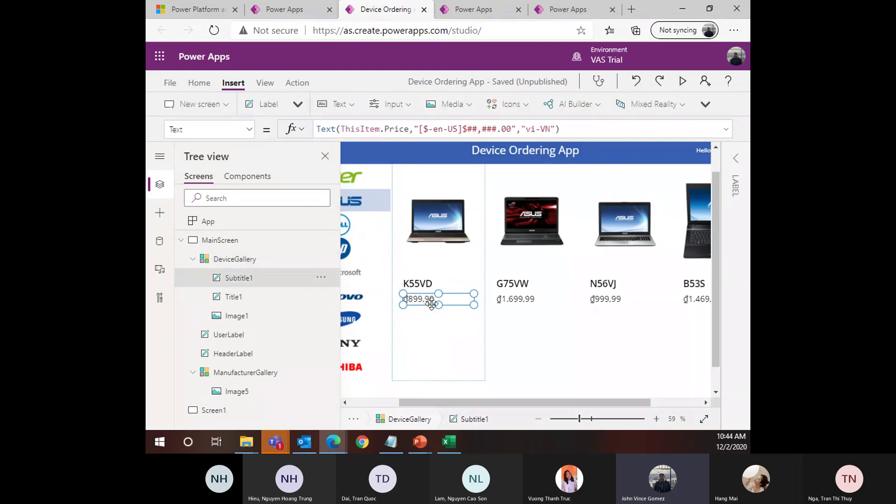
left_click(532, 337)
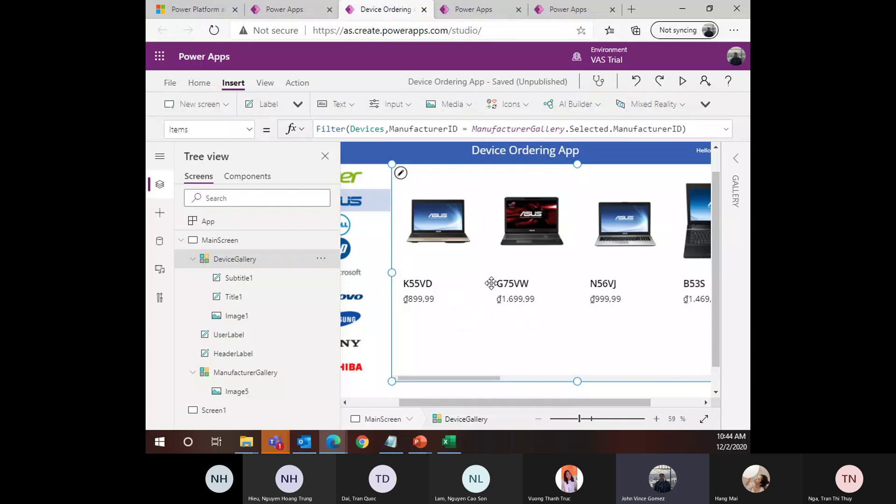
left_click(455, 300)
left_click(484, 333)
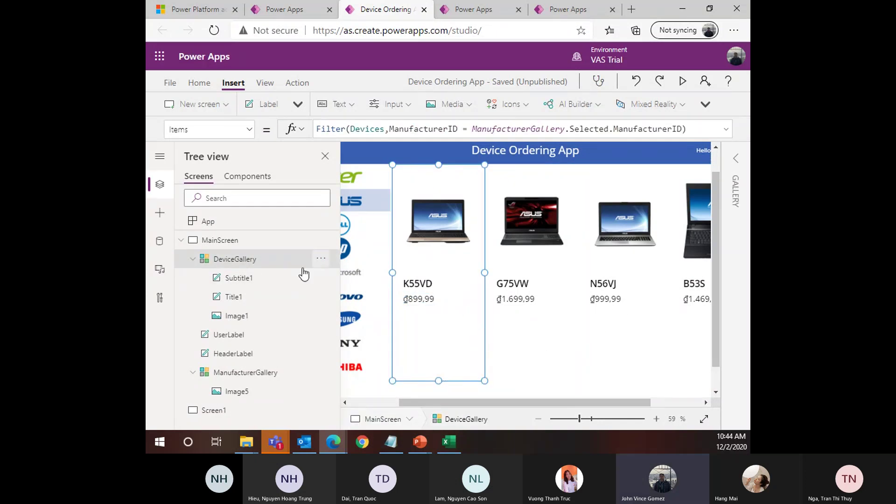
Remove the "vi-VN" language argument and its comma from the price label's Text formula
left_click(420, 302)
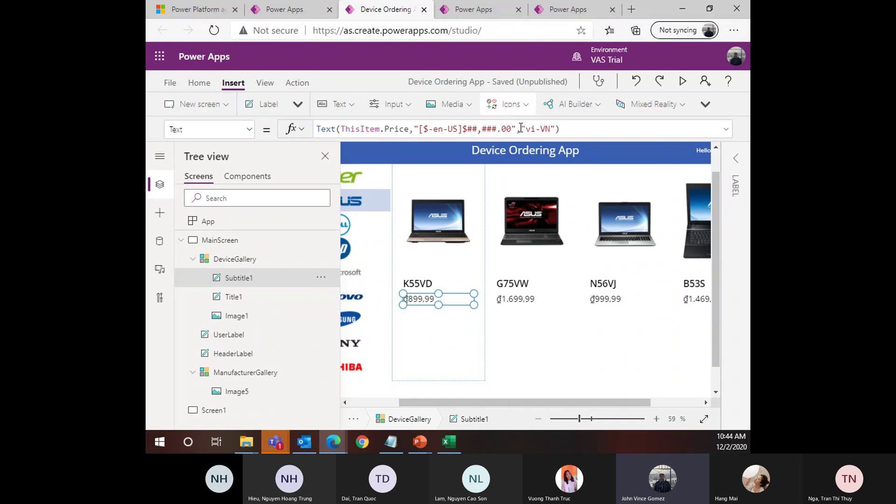
left_click_drag(521, 128, 556, 127)
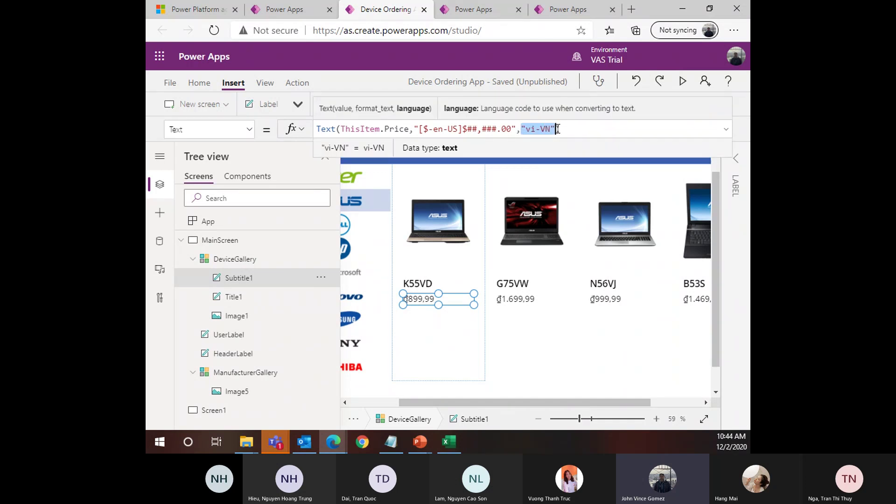
key("BackSpace")
key("BackSpace")
left_click(519, 329)
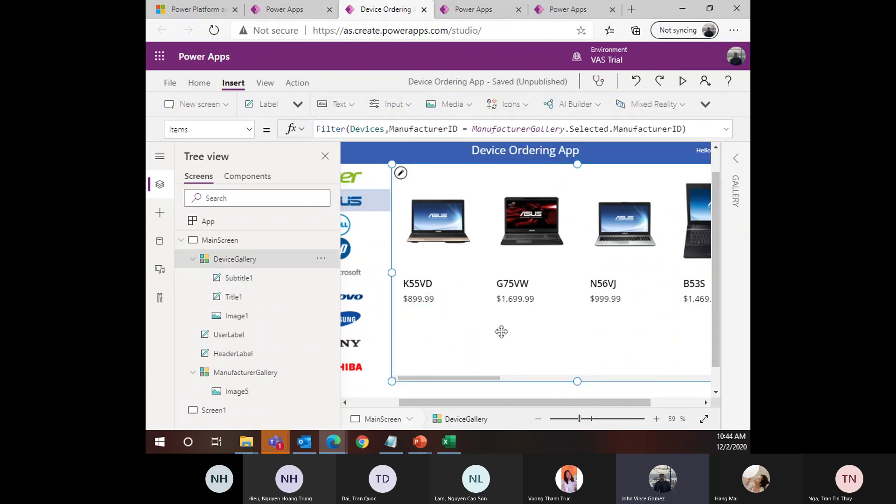
left_click(454, 303)
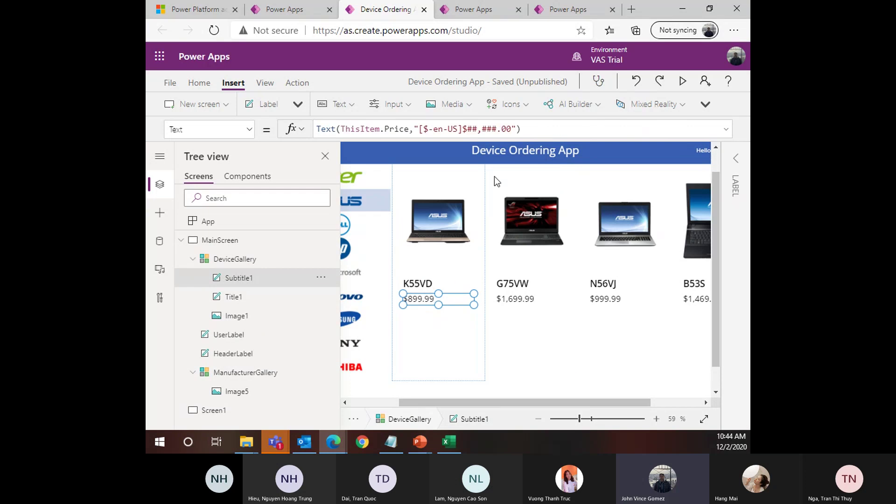
left_click(522, 129)
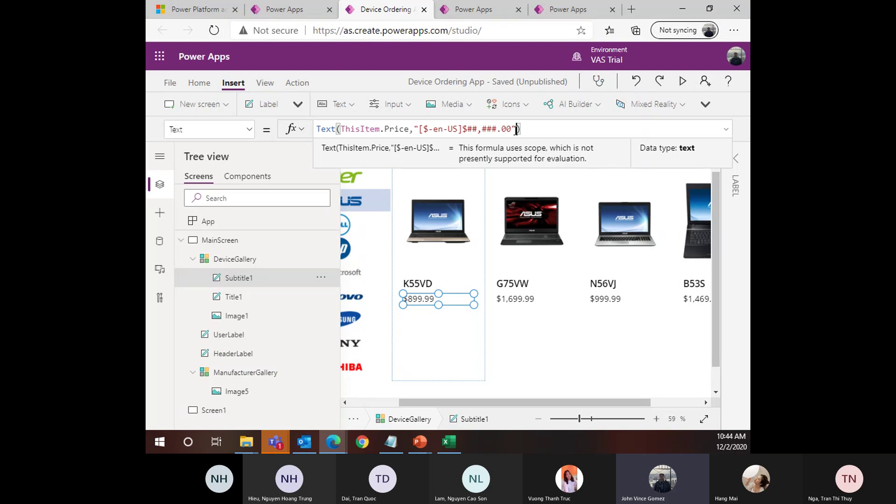
type(",")
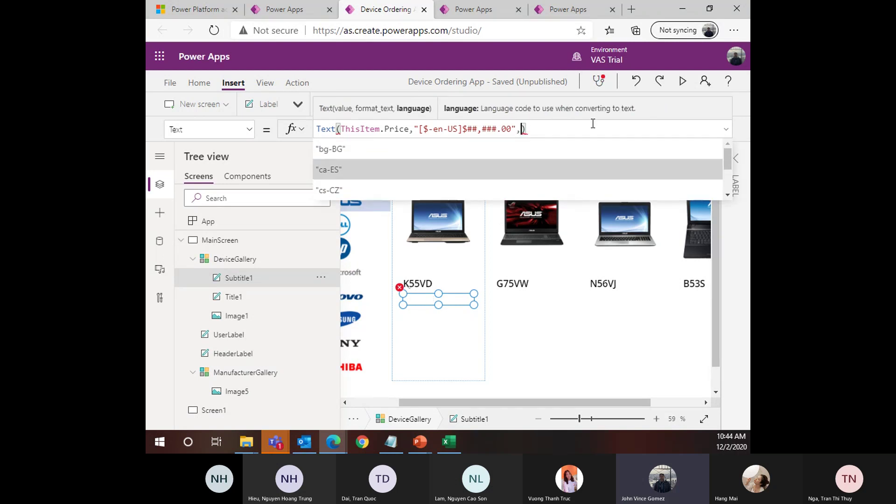
key("Down")
key("Down")
key("Down")
key("Down")
key("Down")
key("Down")
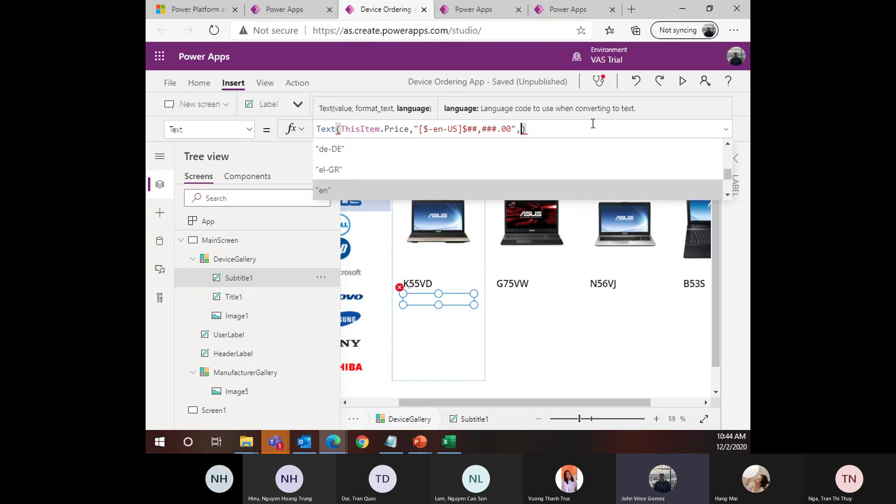
key("Down")
key("Down")
key("Down")
key("Down")
key("BackSpace")
left_click(417, 306)
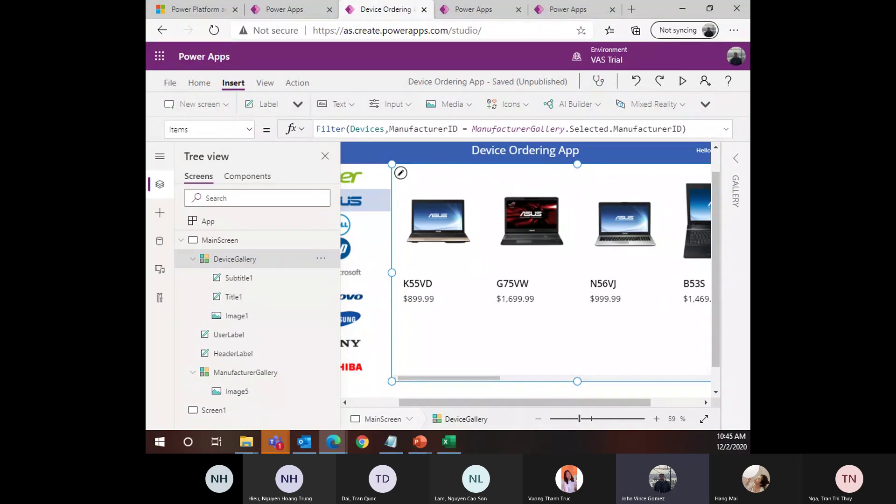
left_click(429, 302)
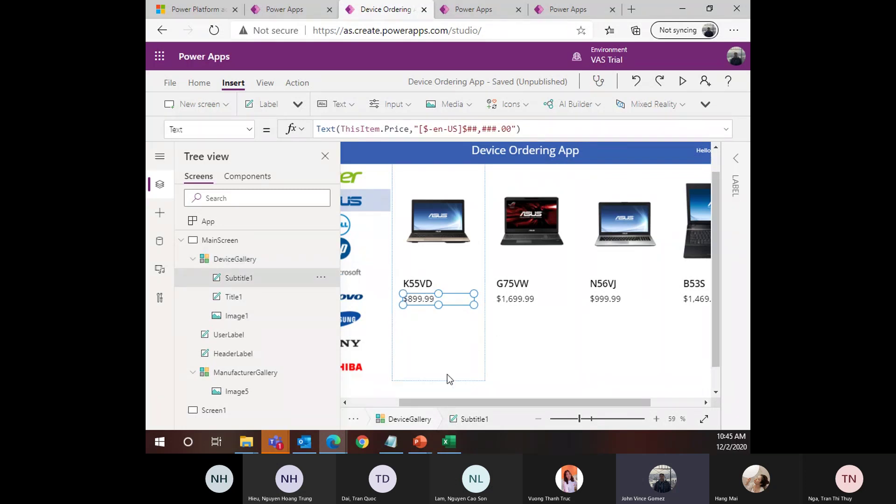
left_click(514, 304)
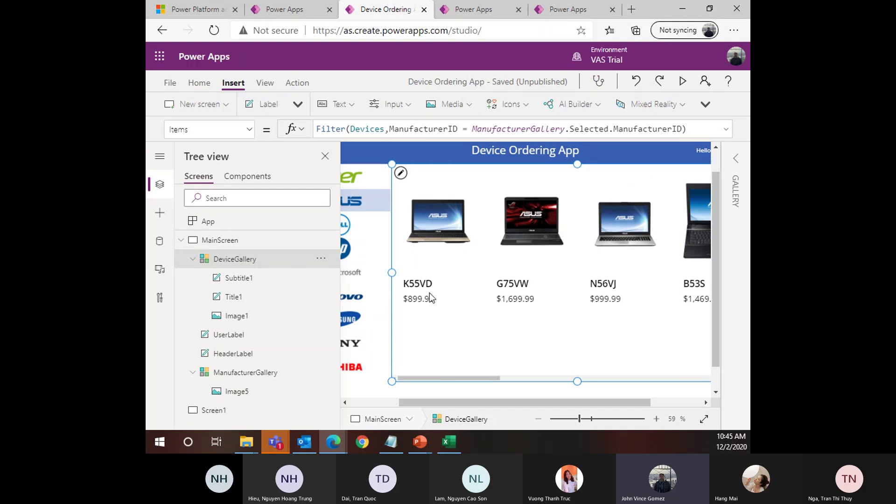
Replace the gallery price label's Color formula with the start of an If function testing ThisItem.Price > 1000
left_click(426, 299)
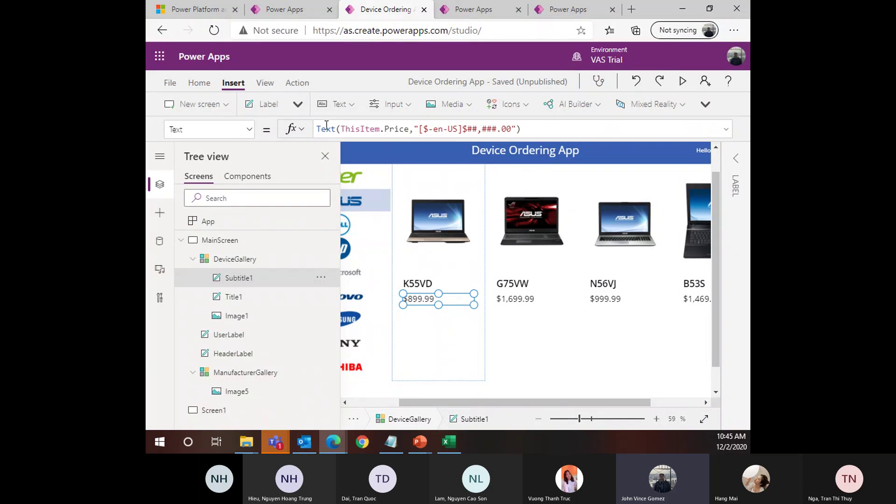
left_click(219, 130)
scroll(203, 279, "down", 1)
scroll(209, 237, "up", 5)
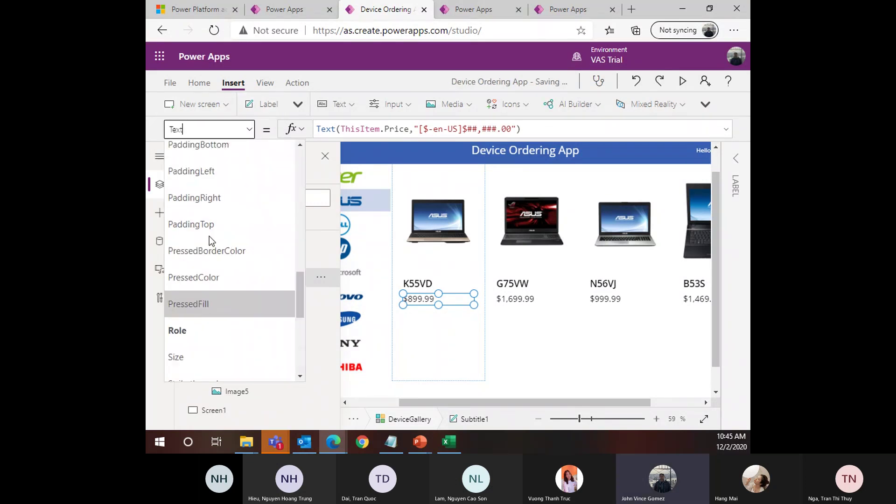
scroll(205, 229, "up", 10)
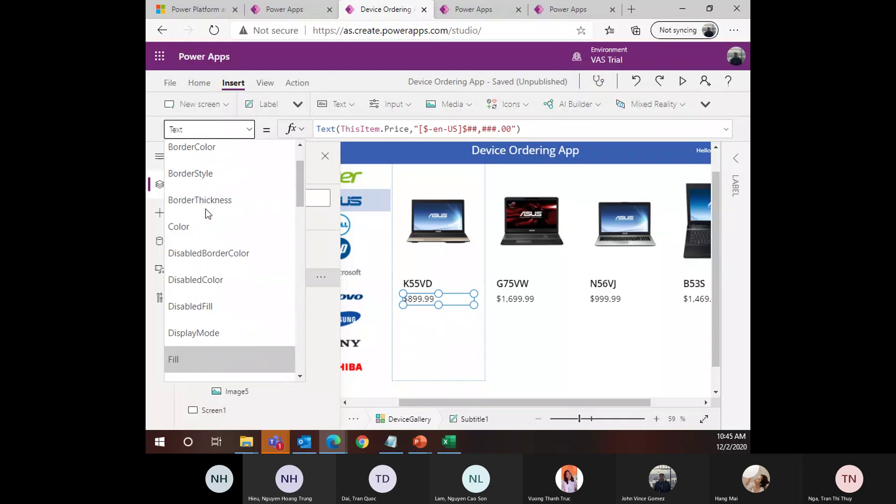
left_click(201, 230)
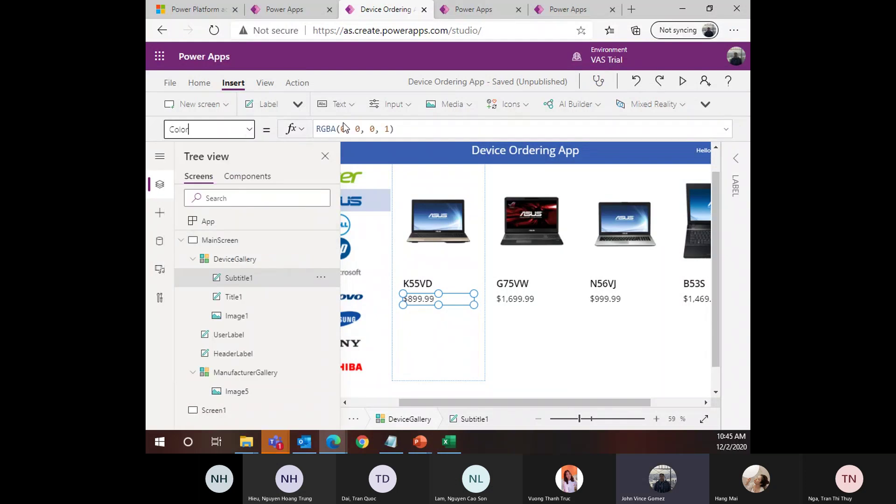
left_click_drag(414, 125, 312, 126)
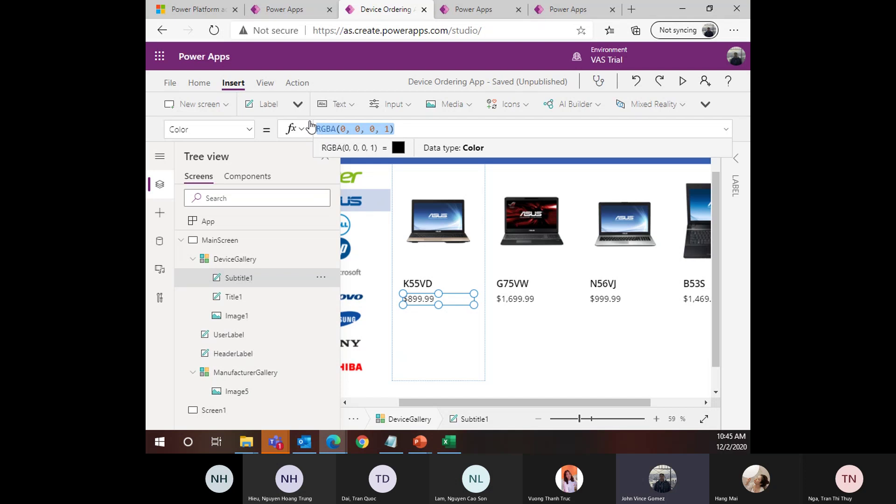
type("If(")
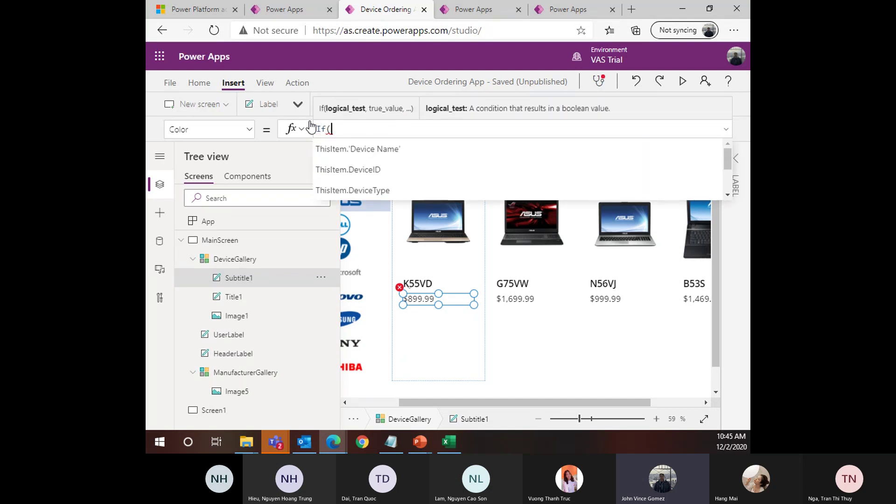
type("This")
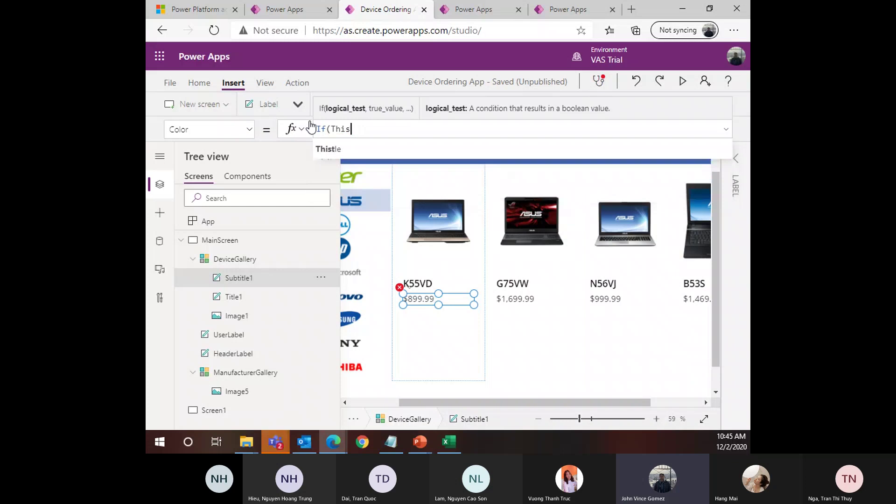
type("Item.Price")
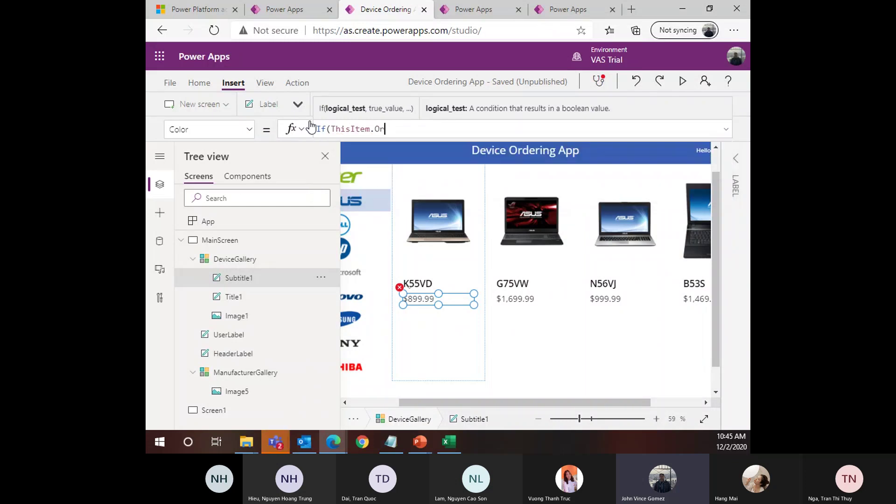
type(" >")
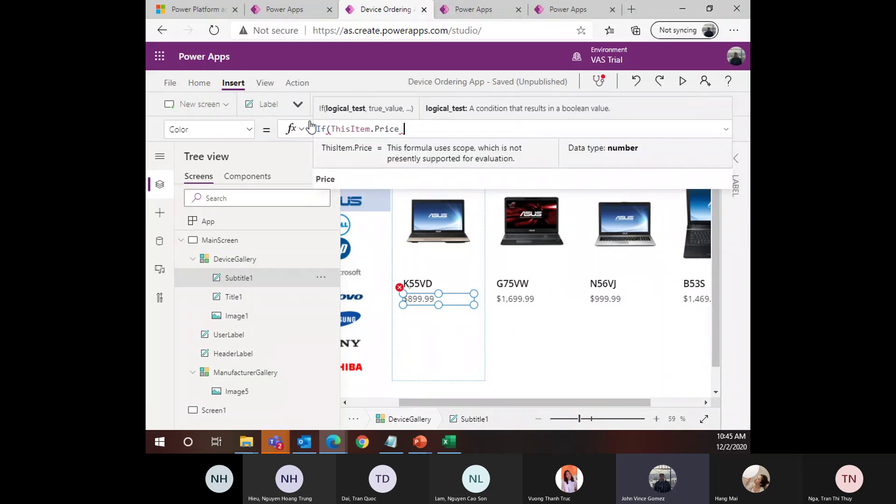
type(" 1000")
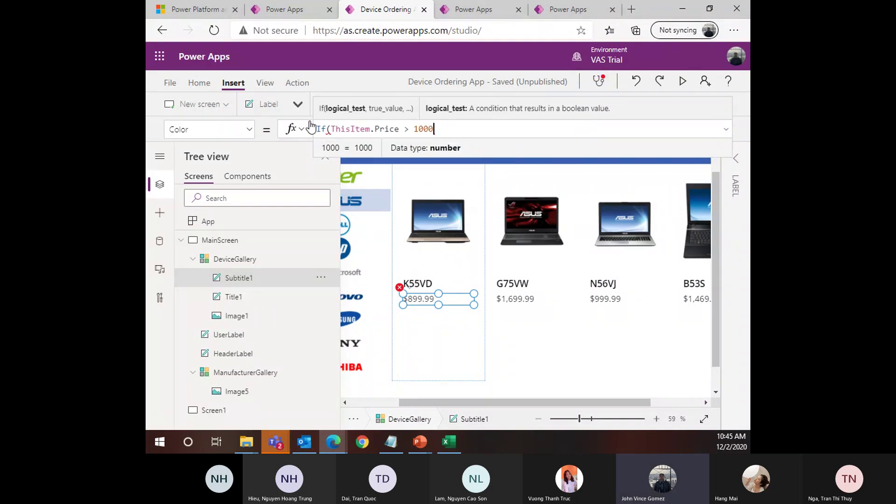
Complete the Color formula's If function with OrangeRed as the true value and Gray as the else value
type(",")
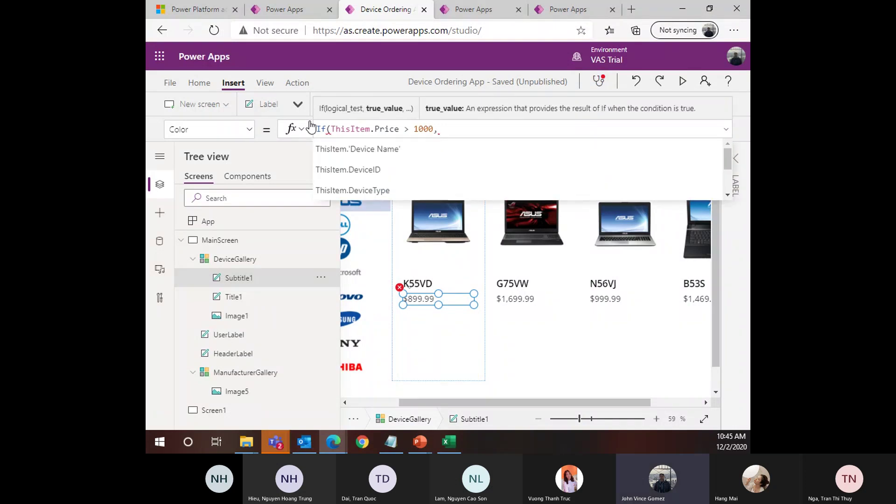
type("Ora")
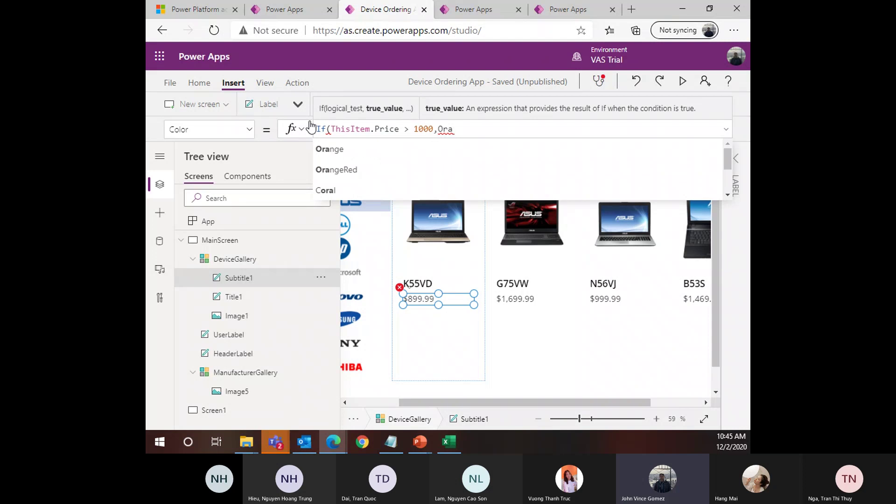
key("Down")
key("Tab")
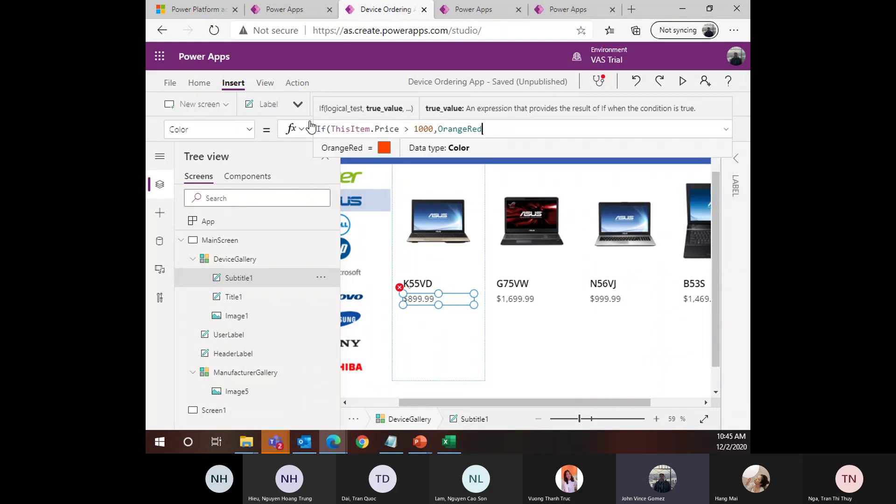
type(",")
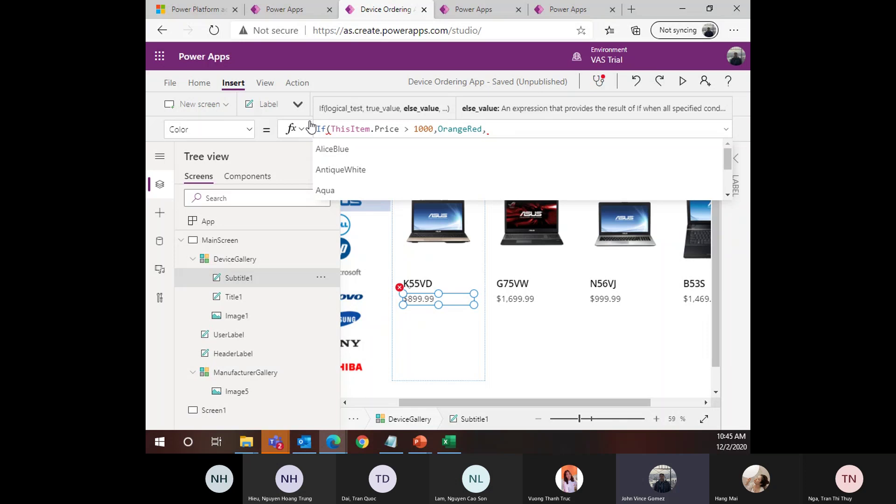
type("Gray")
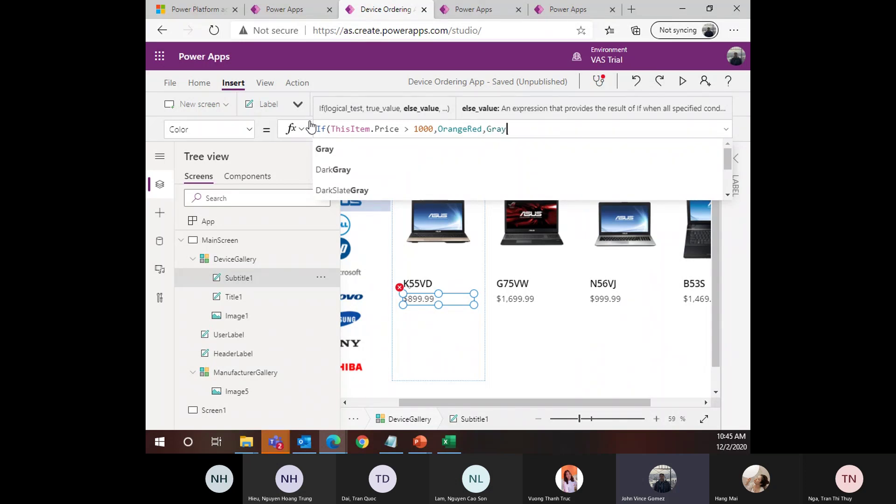
type(")")
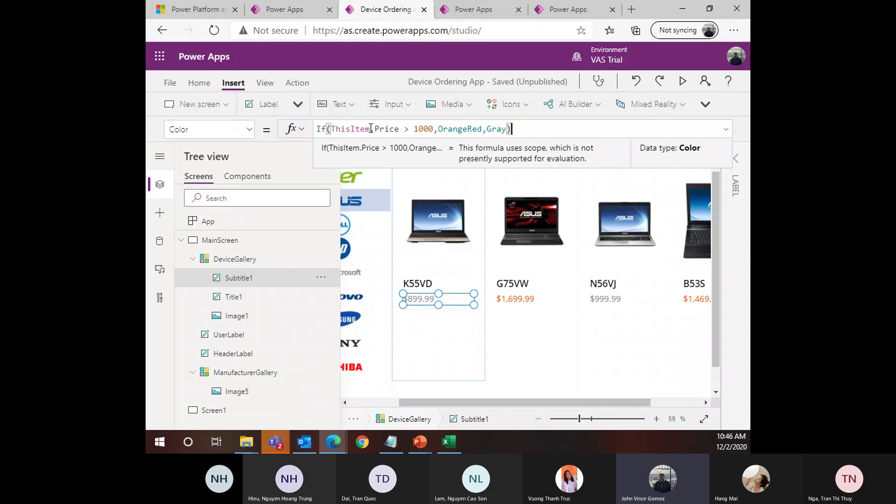
Review the price condition and the two color arguments in the price label's Color formula
double_click(387, 129)
left_click_drag(400, 128, 434, 129)
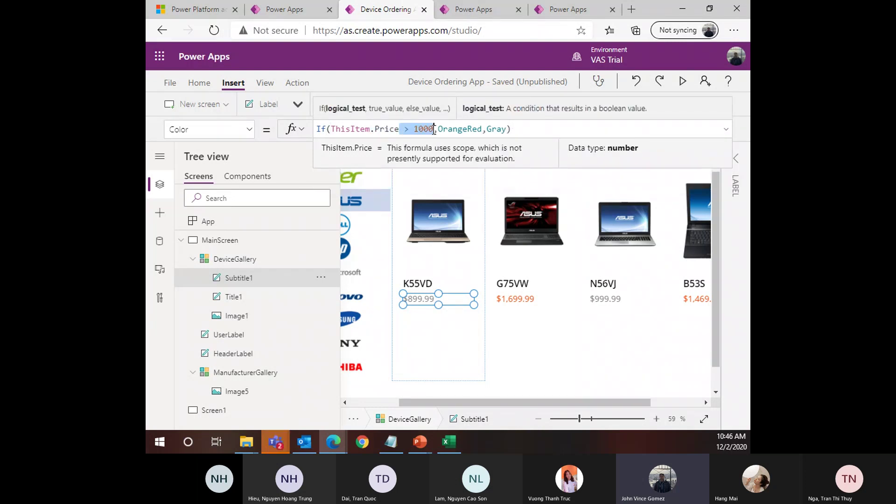
double_click(460, 129)
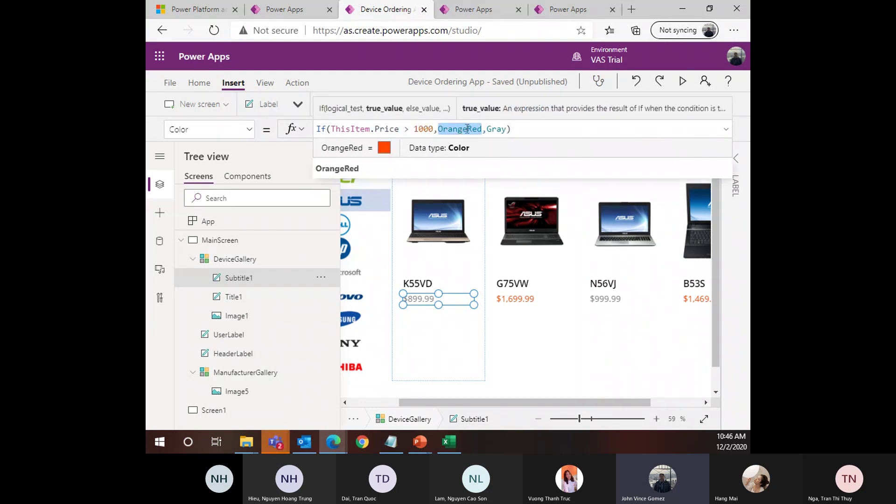
double_click(493, 129)
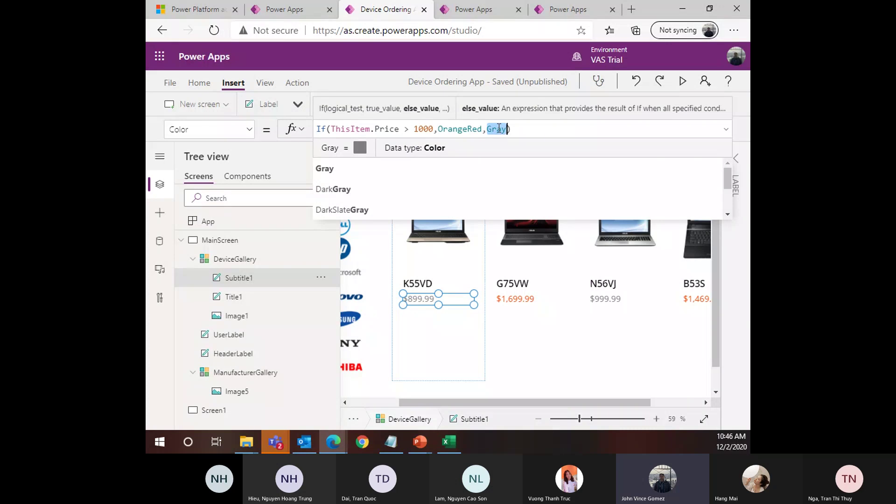
Preview the app to check the price colors in the device gallery, and return to editing
left_click(540, 301)
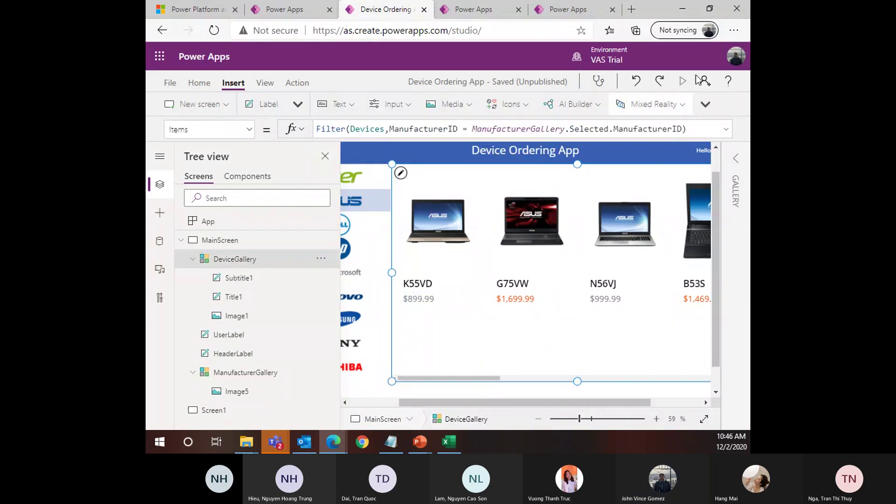
left_click(682, 81)
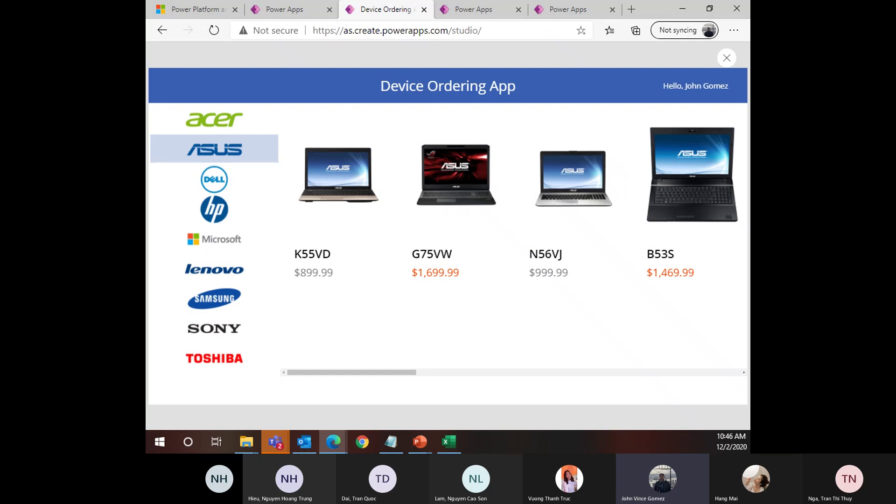
key("Escape")
Reselect the first device's price label and examine each argument of its Color formula in the enlarged formula bar
left_click(424, 301)
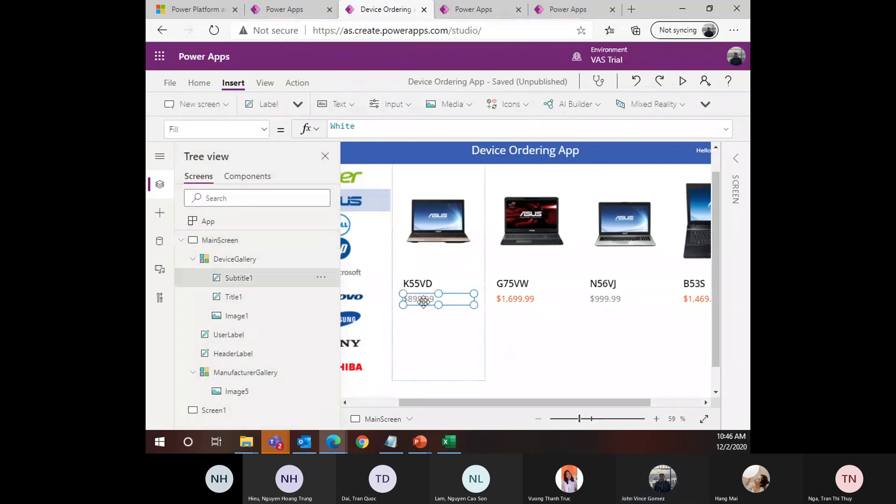
left_click_drag(521, 138, 521, 173)
left_click(450, 158)
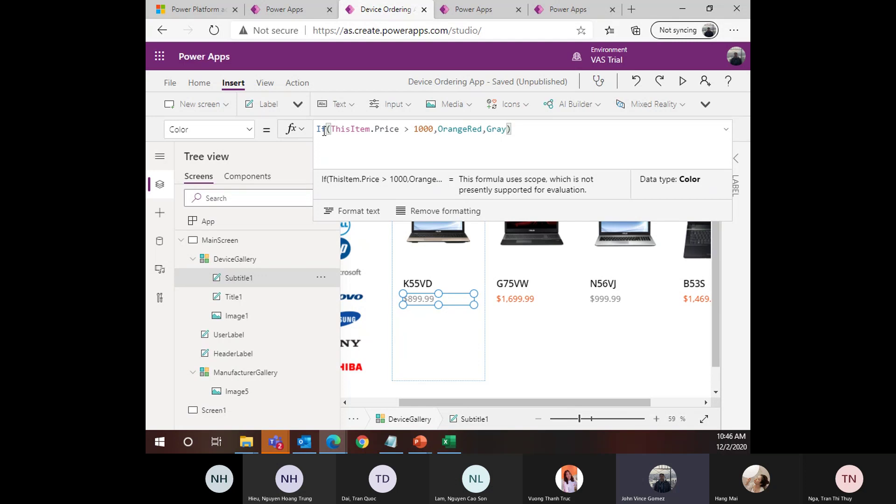
left_click_drag(332, 129, 404, 130)
double_click(424, 130)
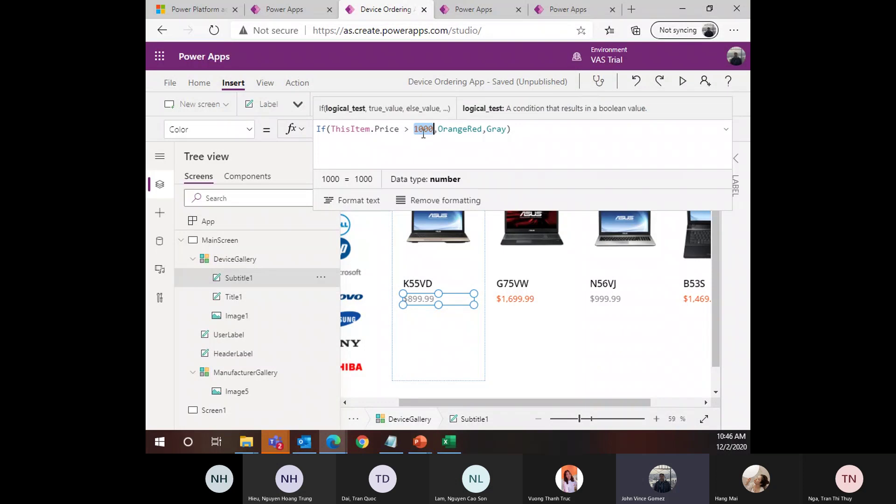
triple_click(457, 131)
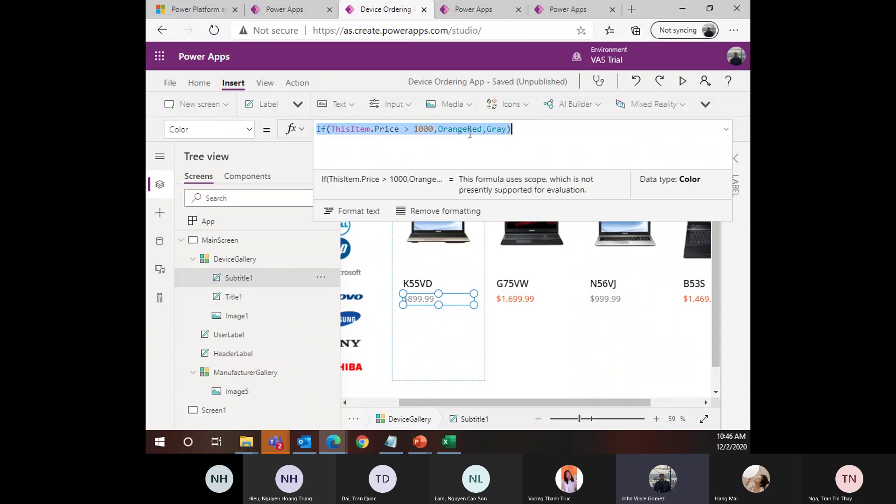
double_click(469, 130)
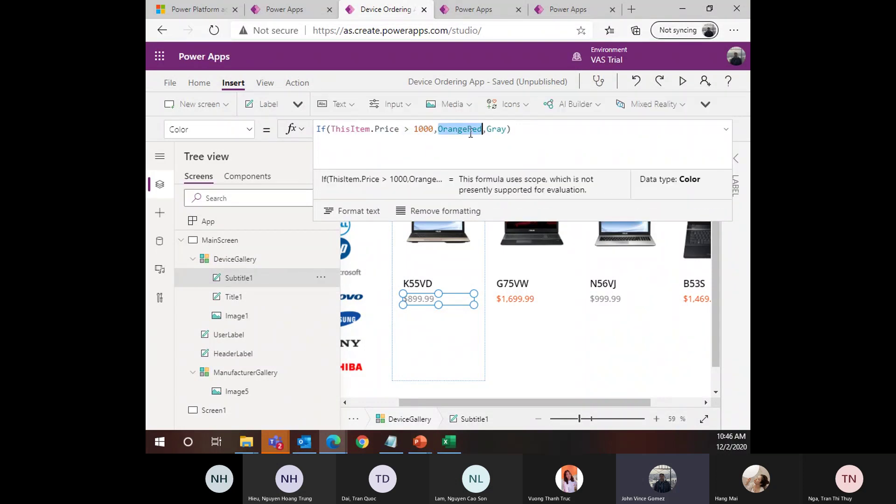
double_click(496, 129)
left_click(500, 140)
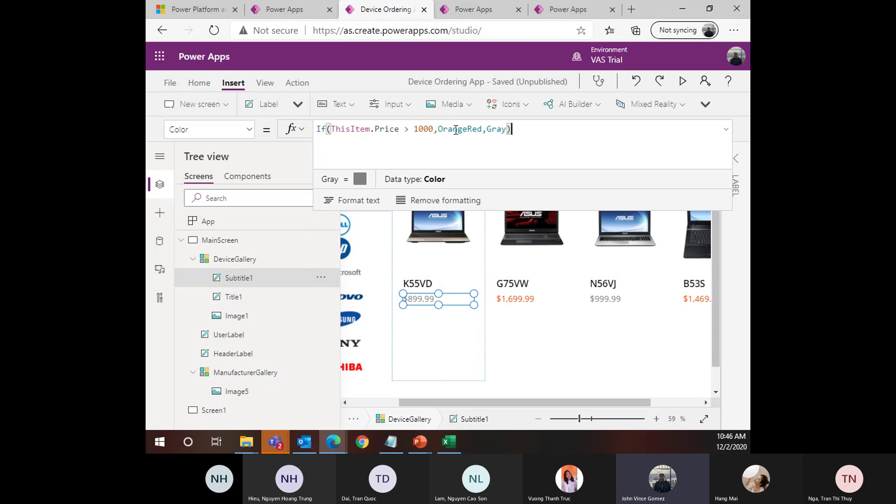
left_click(455, 131)
left_click(502, 143)
double_click(502, 130)
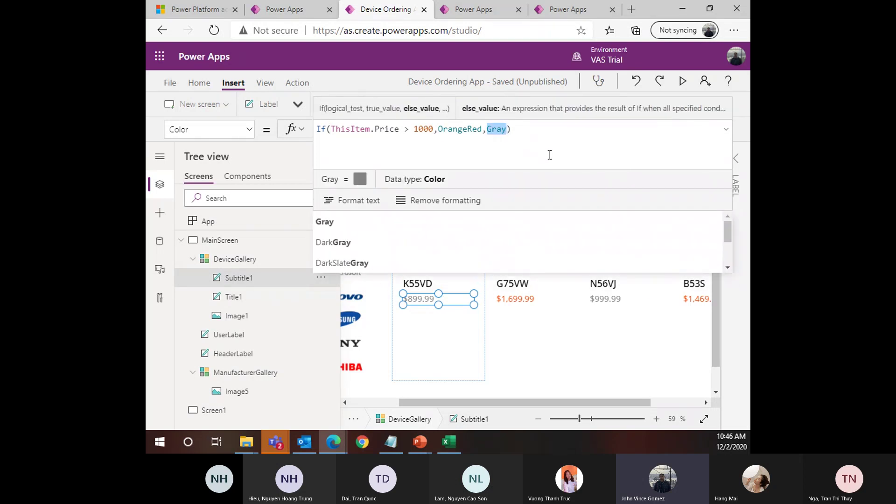
left_click(550, 155)
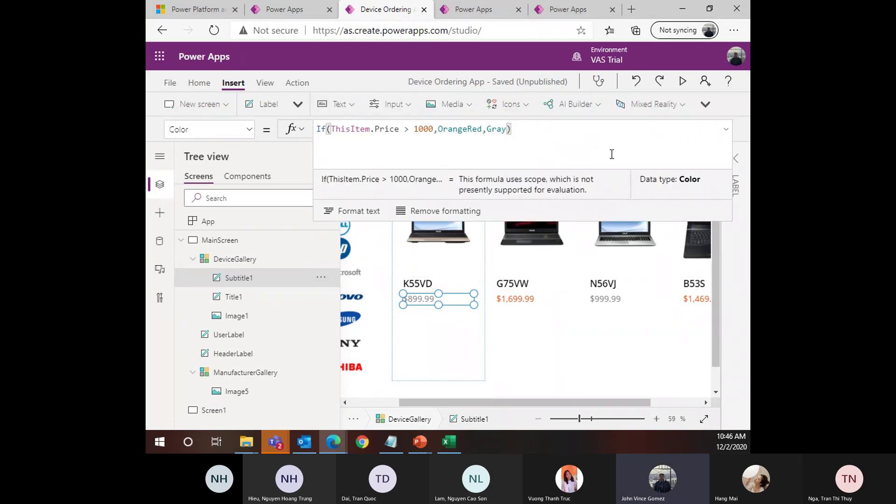
Select the whole Color formula, switch to the Teams window, and return to the formula
left_click_drag(611, 155, 262, 116)
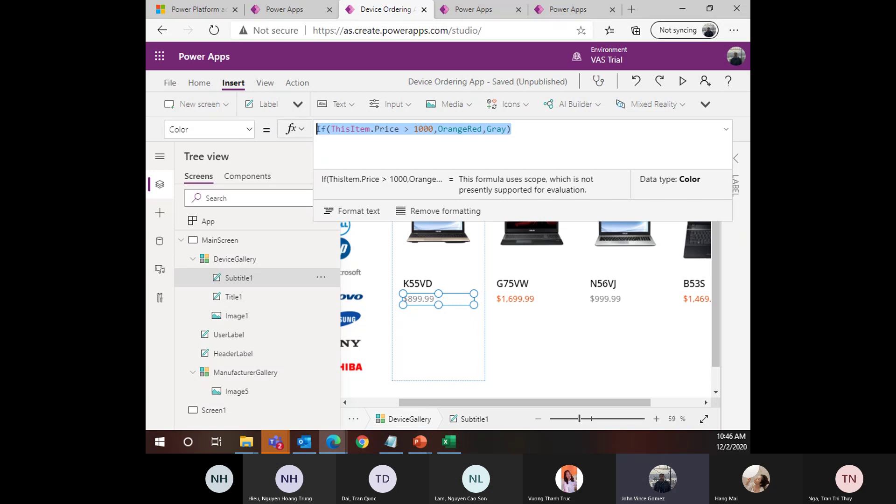
key("alt+Tab")
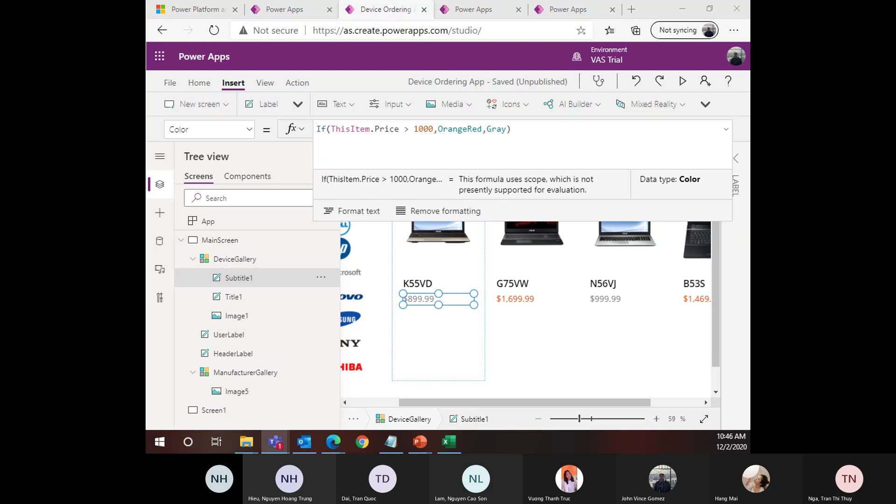
key("alt+Tab")
key("ctrl+a")
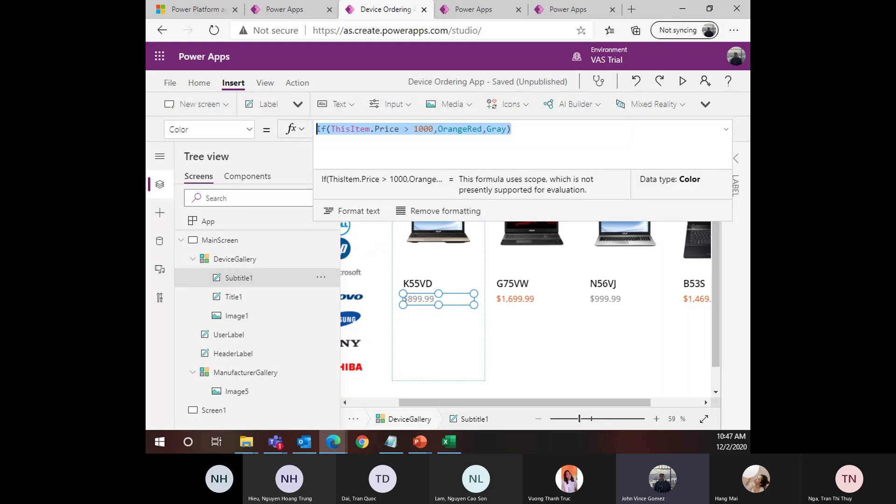
Save the Device Ordering App without a version note and return to the editor
left_click(172, 83)
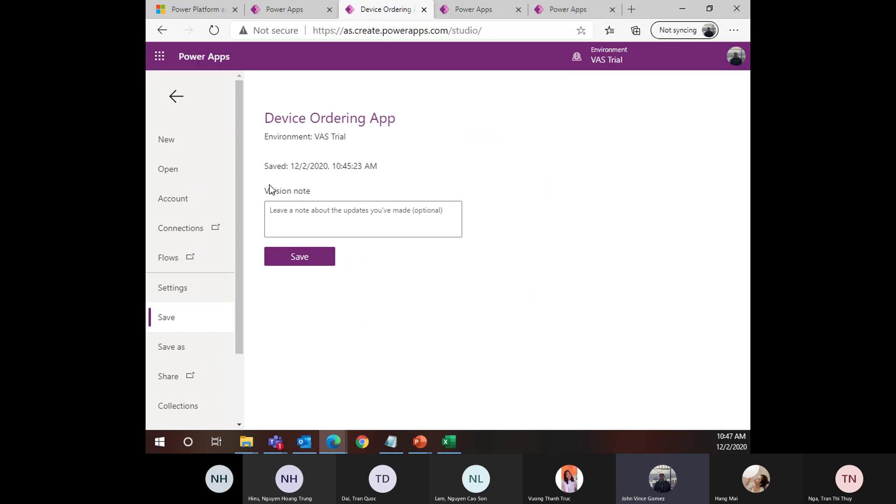
left_click(293, 258)
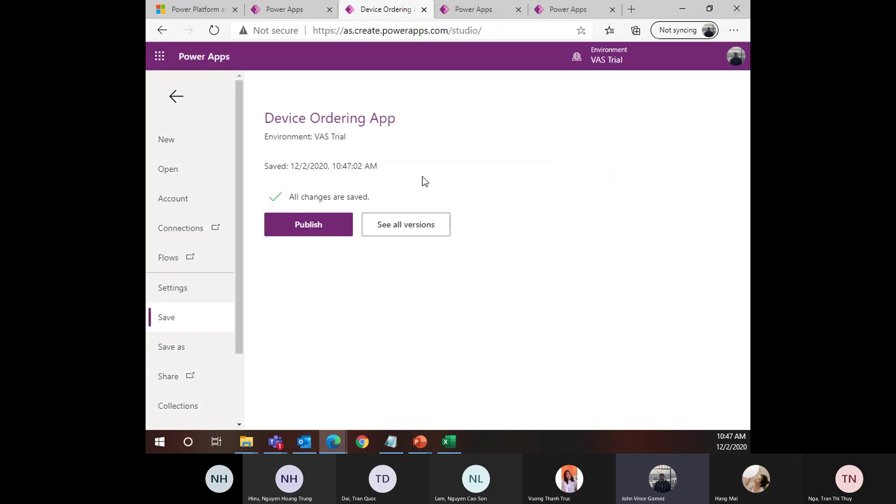
left_click(176, 96)
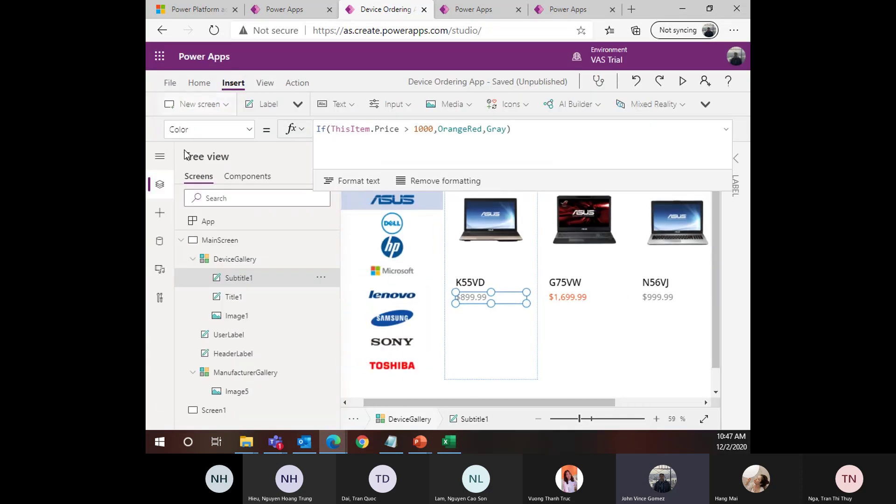
Insert a check box into the first item of DeviceGallery and place it just below the price label
left_click(529, 351)
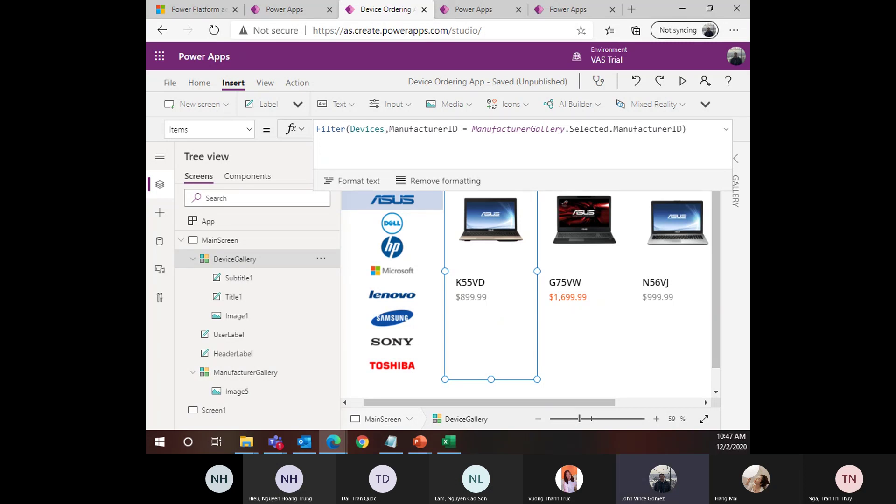
left_click(612, 329)
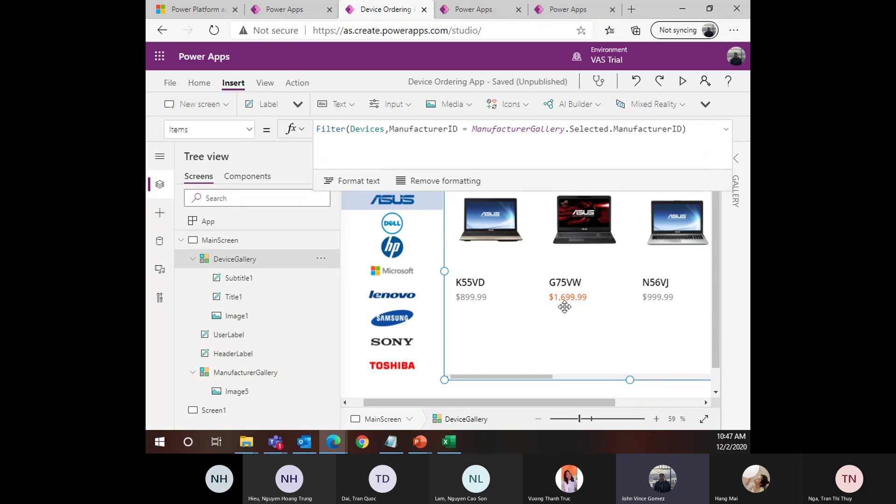
scroll(530, 294, "down", 2)
left_click(485, 376)
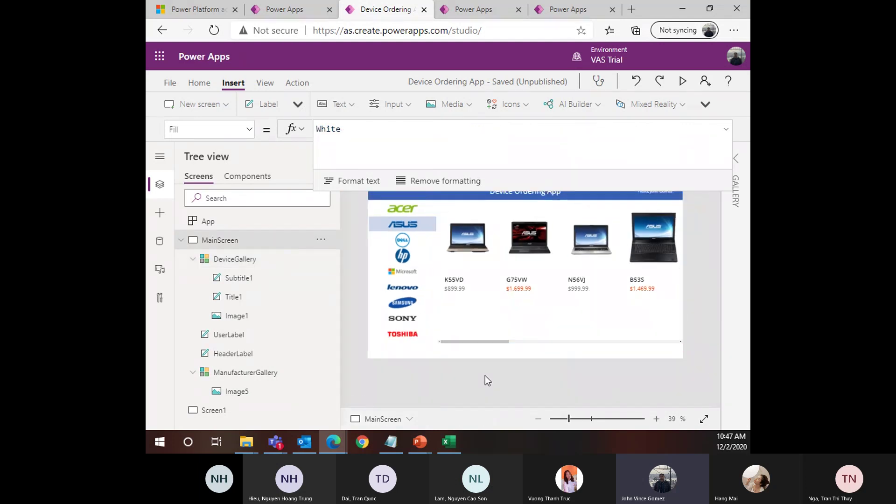
left_click(240, 263)
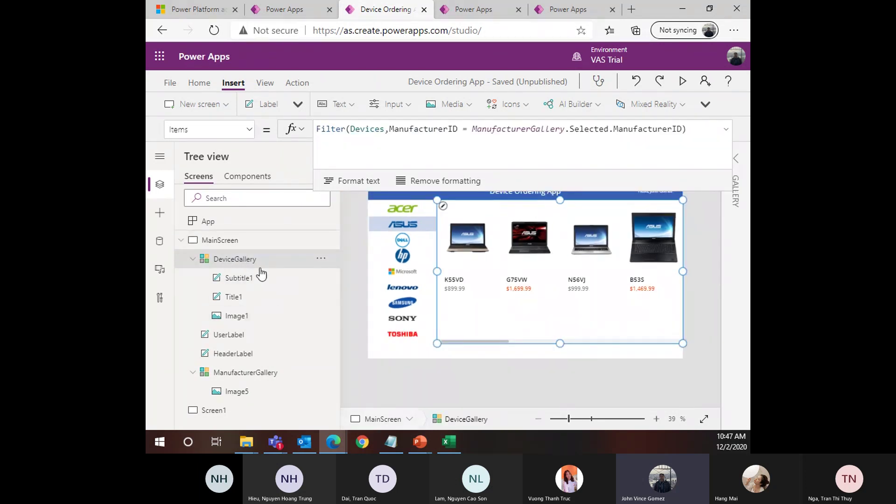
left_click(444, 207)
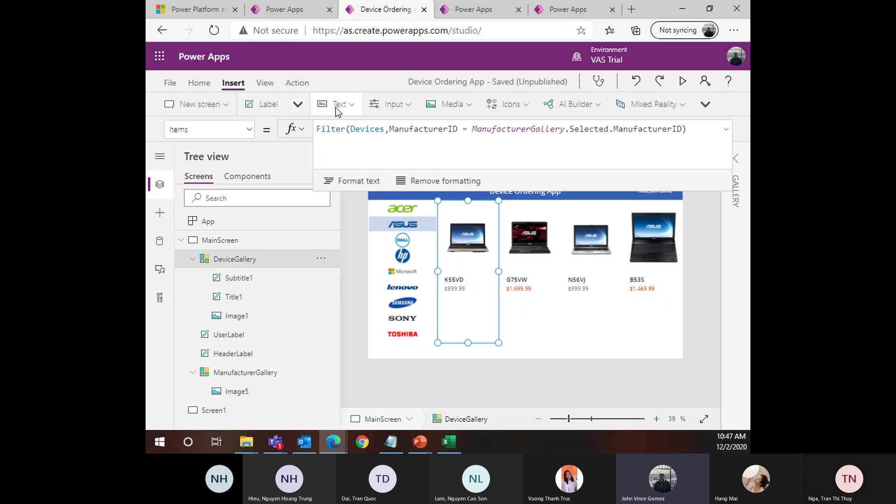
left_click(404, 110)
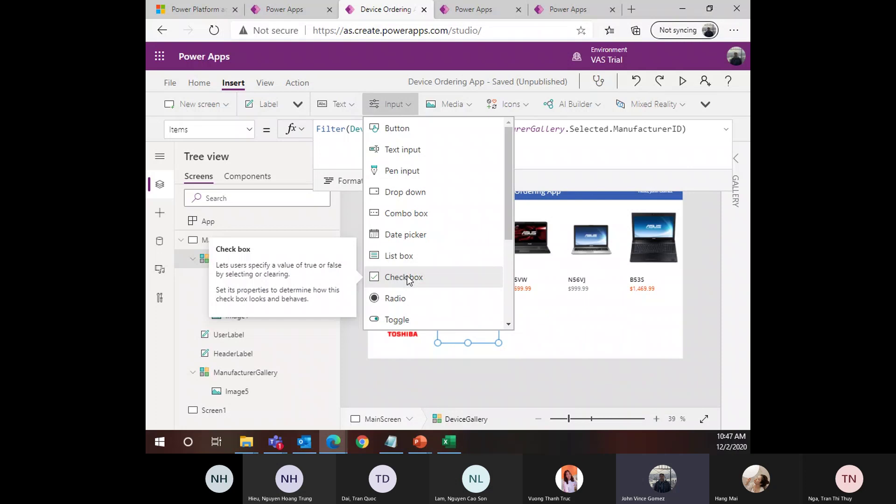
left_click(407, 278)
left_click_drag(459, 217, 455, 306)
left_click(552, 385)
left_click(508, 326)
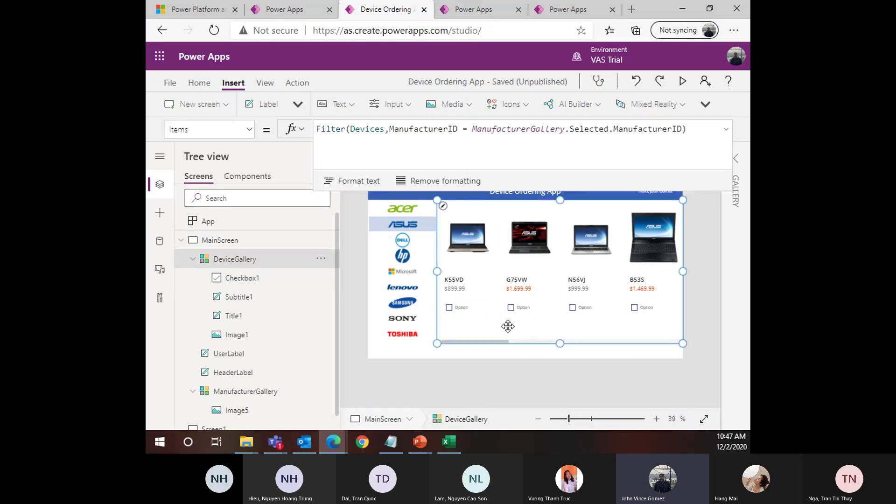
Try adding a check box directly on the screen, outside the gallery template, over the first device, and delete it
left_click(443, 206)
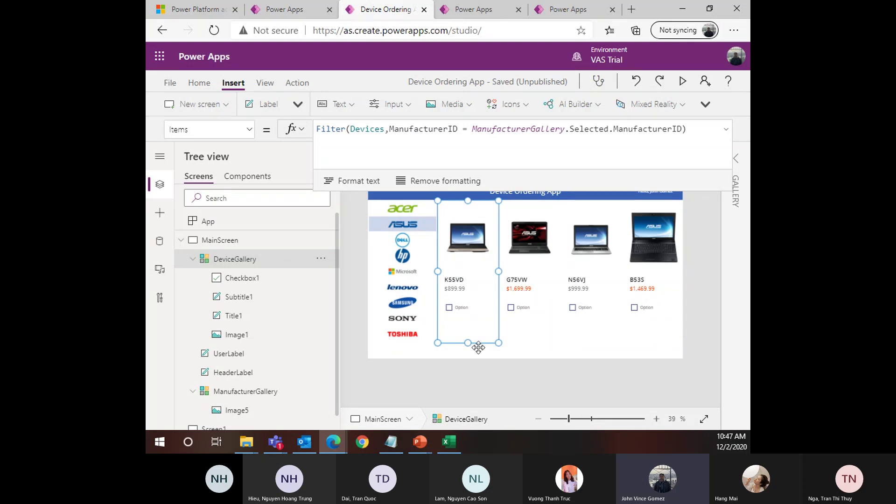
left_click(536, 332)
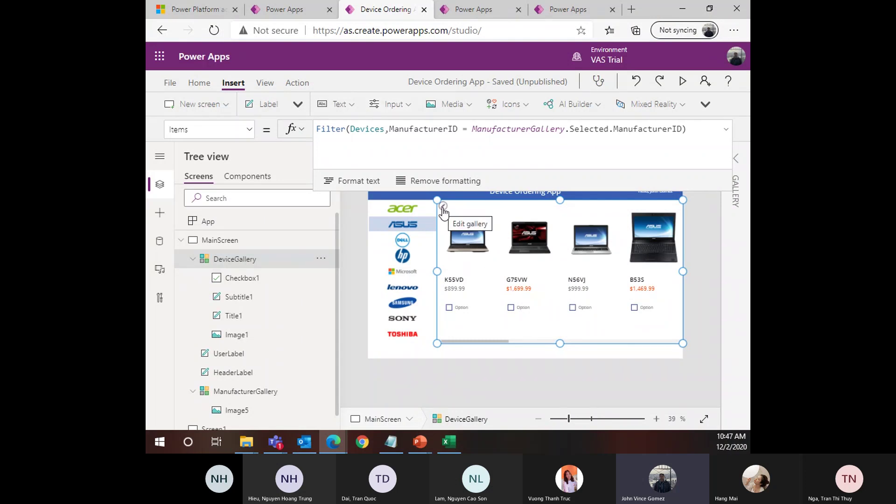
left_click(390, 105)
left_click(405, 277)
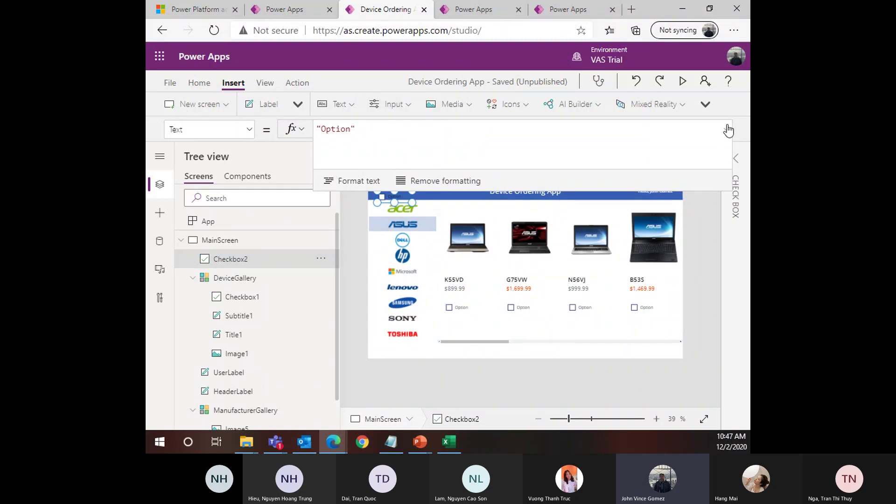
left_click(727, 130)
left_click_drag(400, 198, 474, 210)
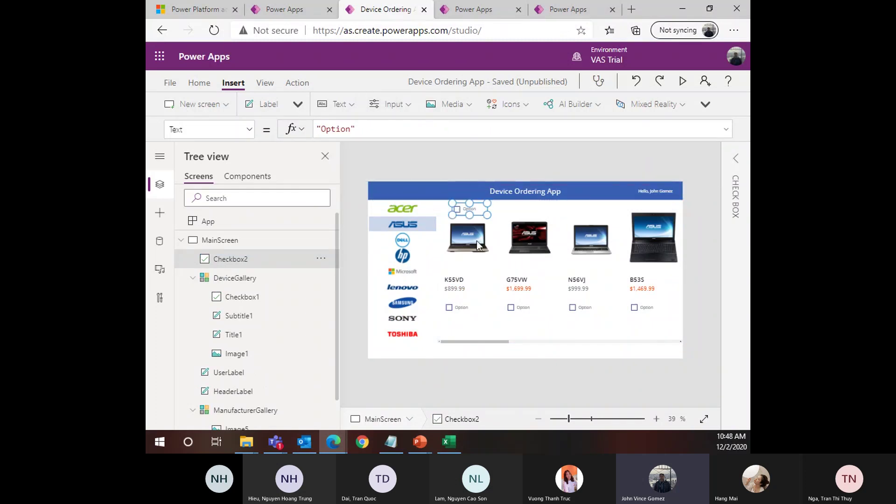
mouse_move(479, 245)
left_mouse_down()
mouse_move(497, 329)
mouse_move(556, 275)
mouse_move(536, 306)
mouse_move(472, 257)
left_mouse_up()
key("Delete")
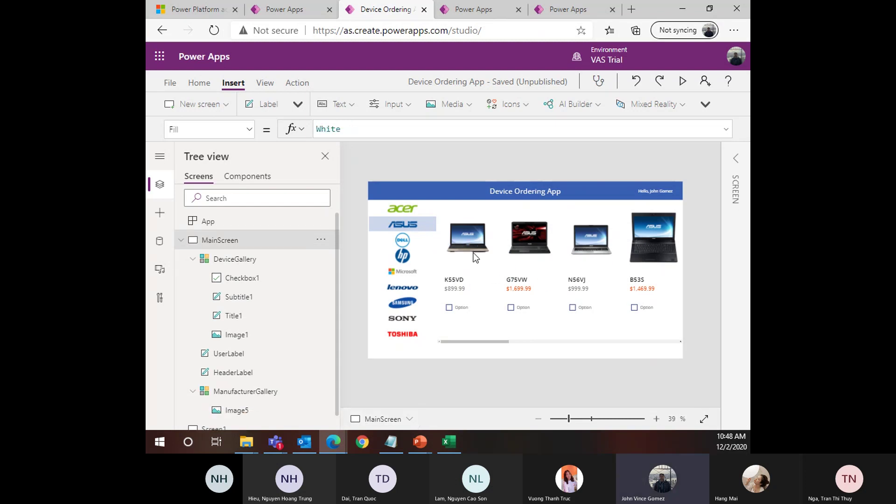
Set the text of the check box in the first device's gallery item to "Compare"
left_click(464, 329)
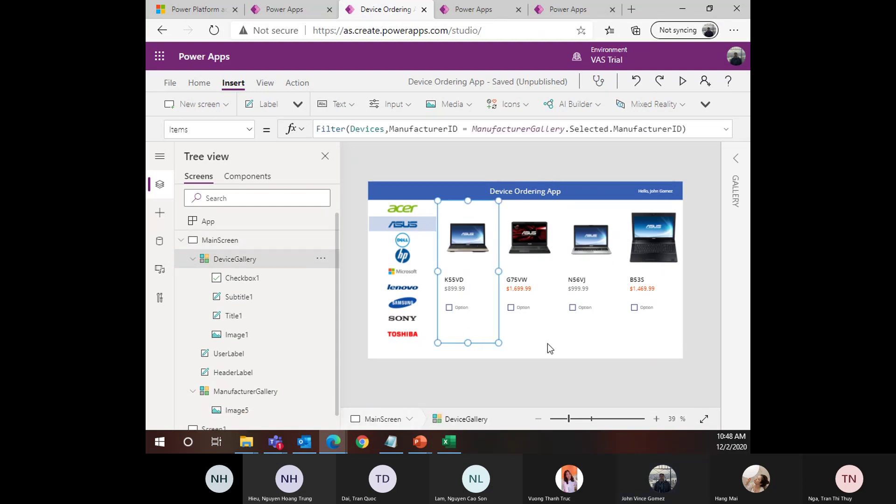
left_click(450, 307)
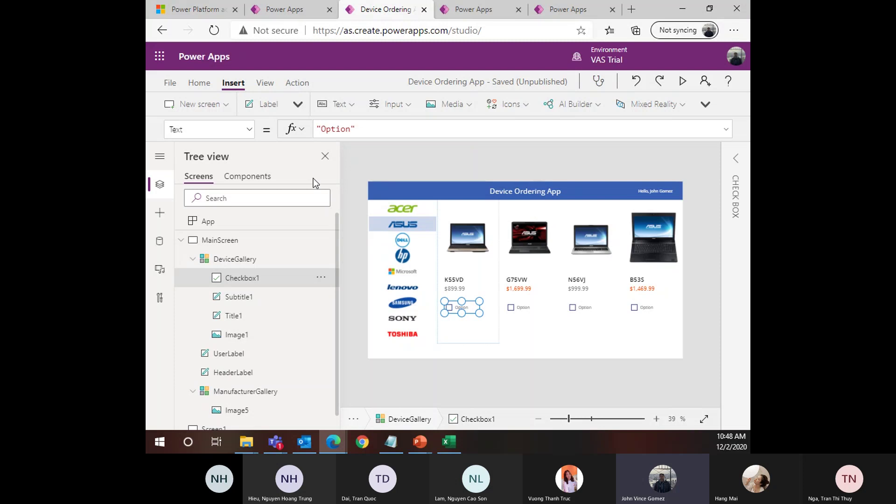
double_click(329, 129)
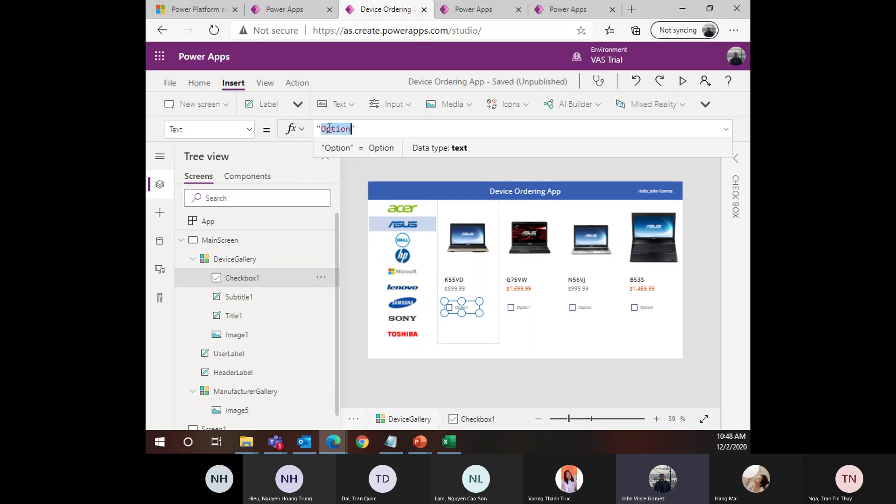
type("Compare")
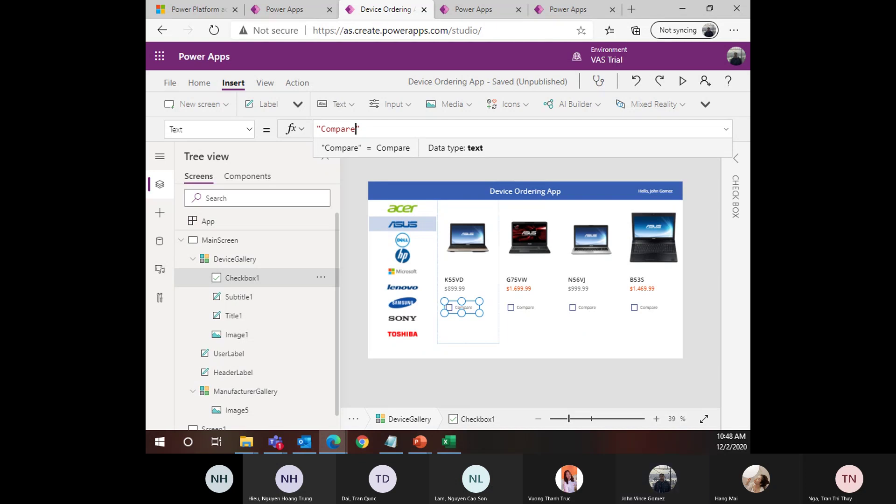
left_click(587, 396)
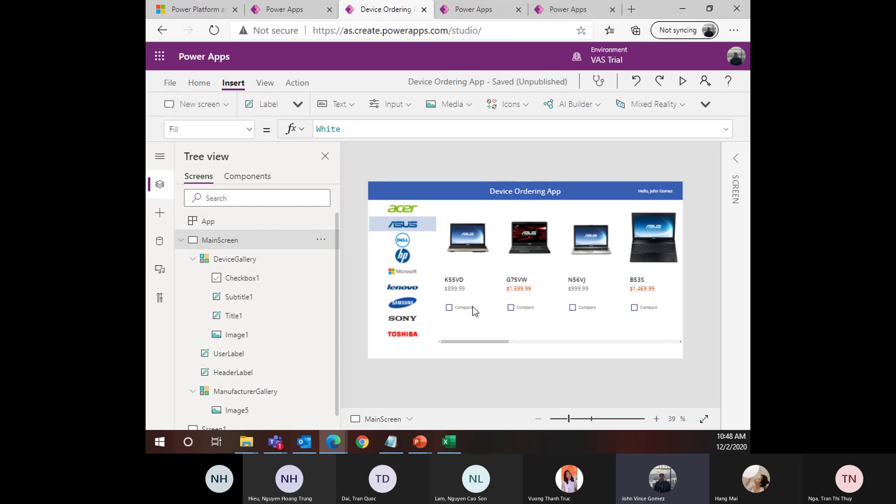
Reselect the first device's price label and review its whole Color formula
scroll(471, 306, "up", 3)
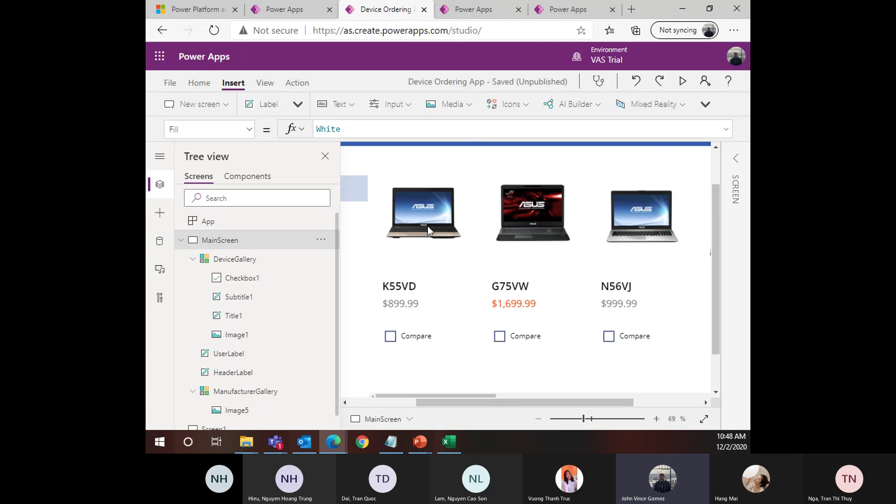
left_click(406, 302)
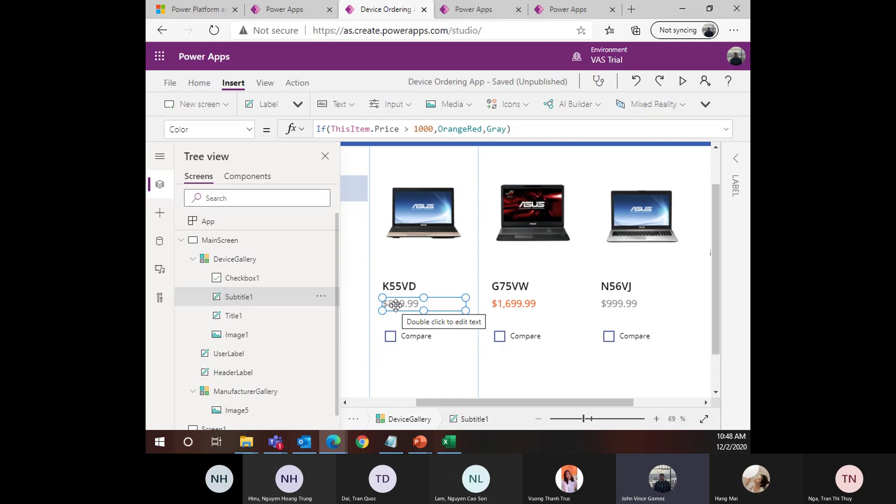
left_click(196, 130)
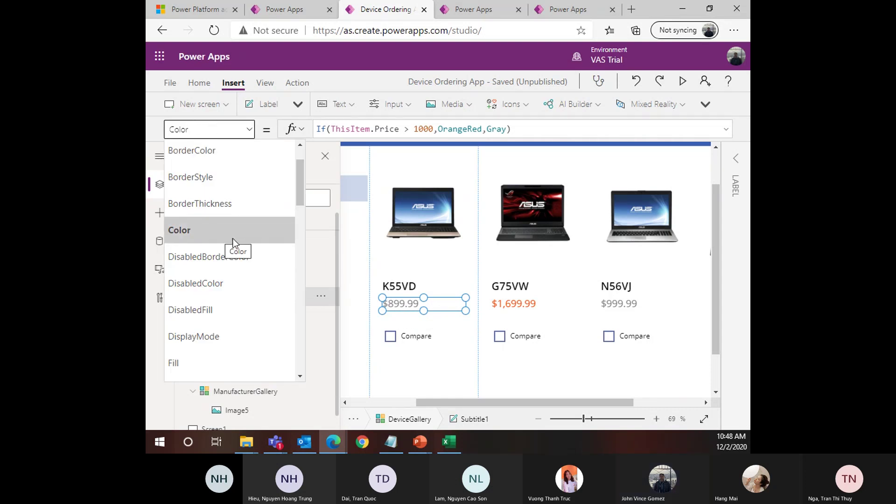
left_click(218, 234)
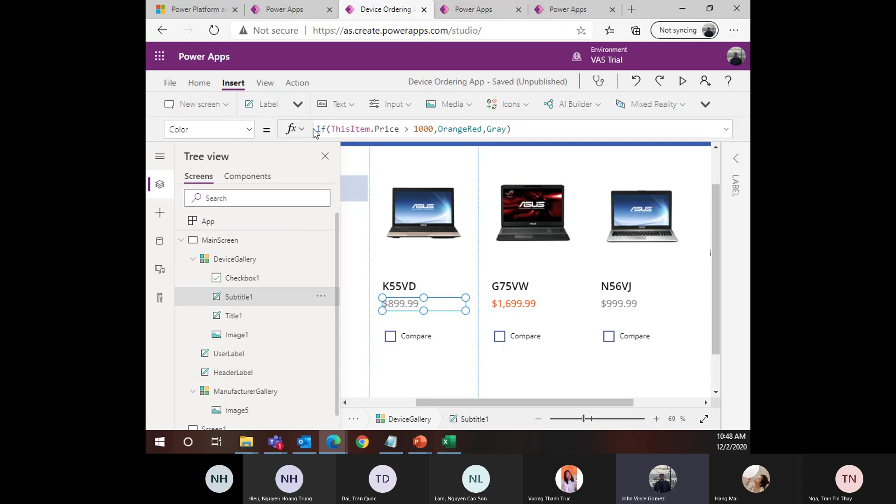
left_click_drag(316, 129, 552, 134)
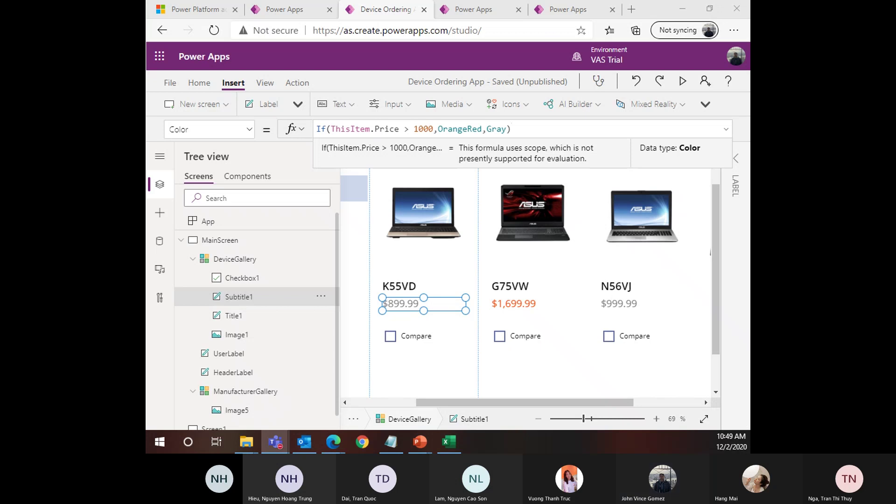
key("alt+Tab")
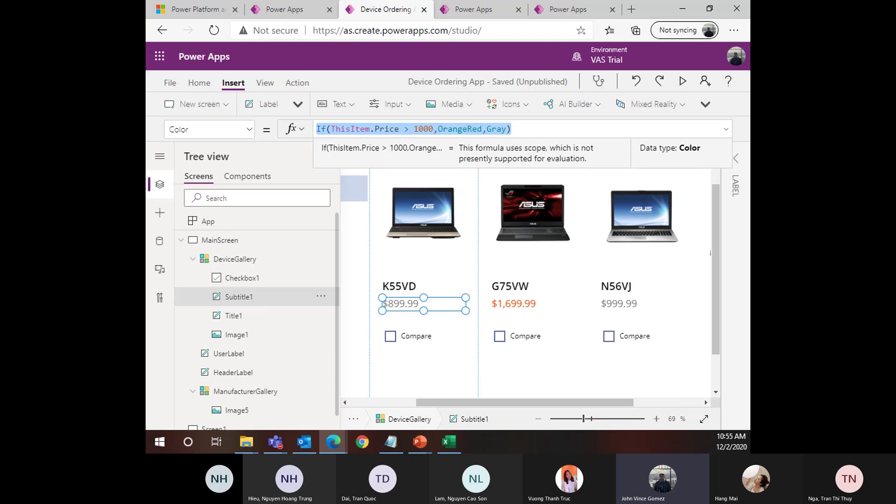
key("alt+Tab")
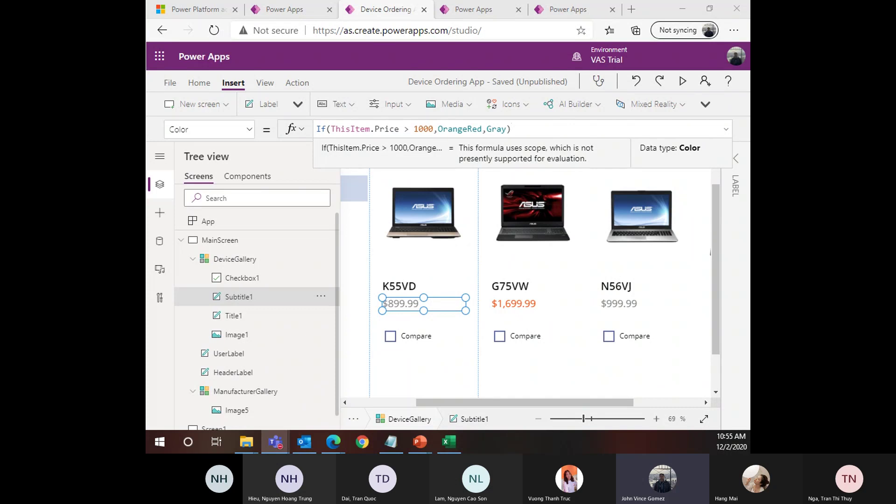
key("alt+Tab")
key("alt+Tab")
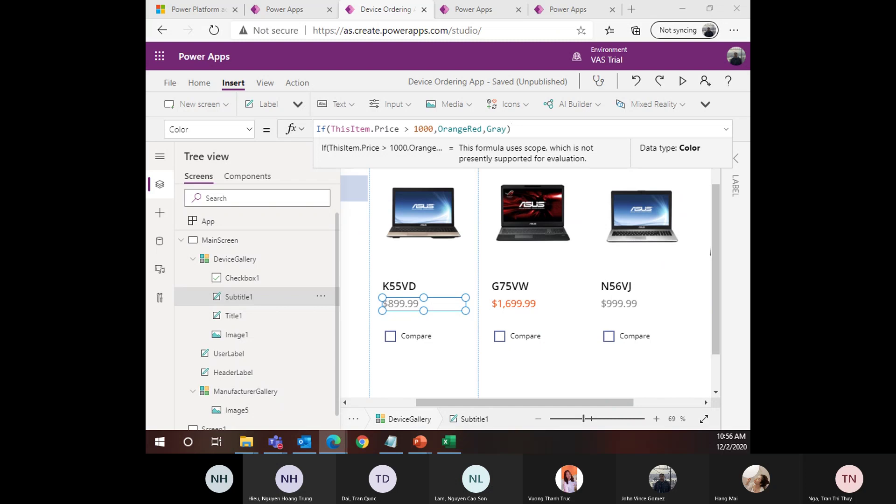
key("alt+Tab")
key("alt+Tab")
Set the OnCheck formula of the Compare check box in the first device's gallery item to Collect(CompareList,ThisItem)
scroll(474, 371, "down", 1)
left_click(471, 327)
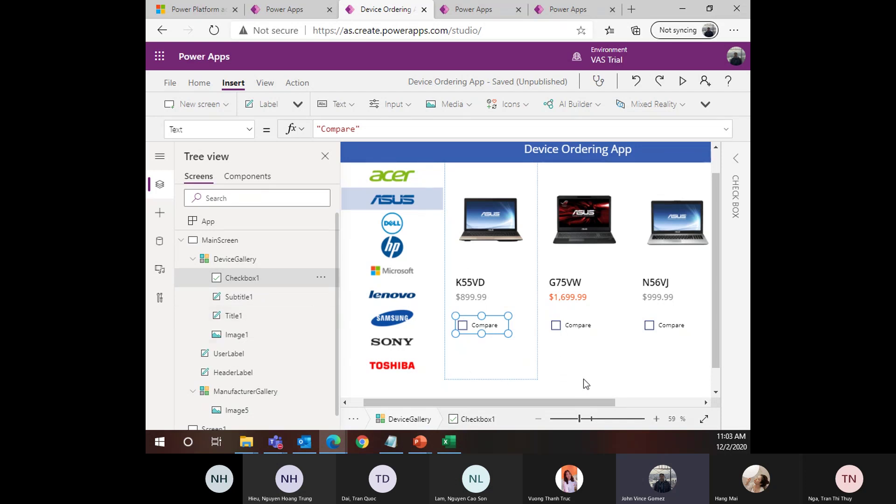
scroll(564, 352, "down", 2)
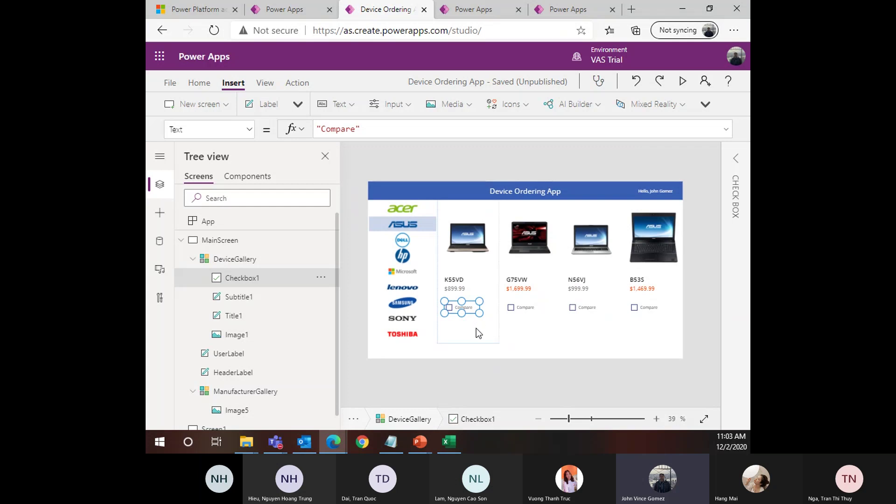
scroll(476, 329, "up", 1)
left_click(475, 335)
left_click(480, 320)
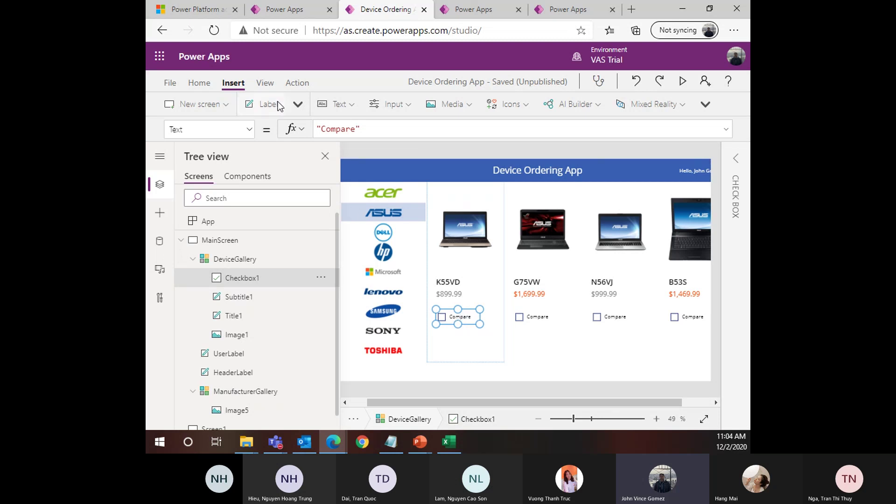
left_click(296, 83)
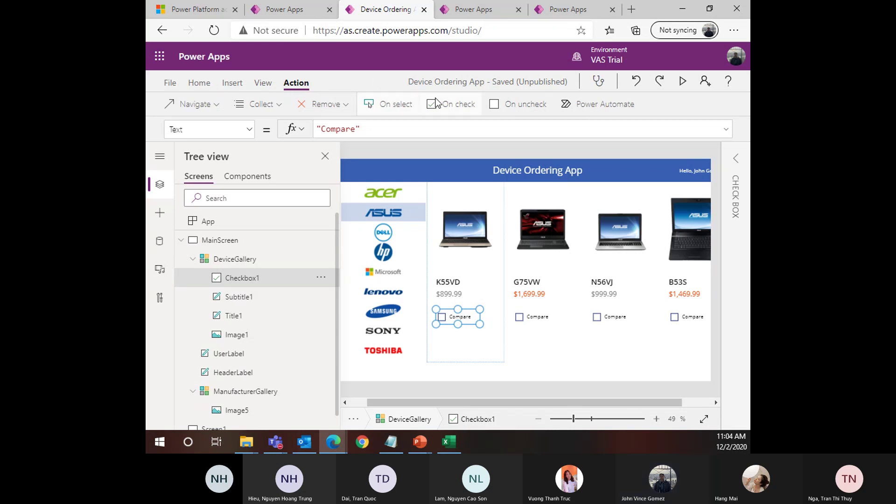
left_click(452, 109)
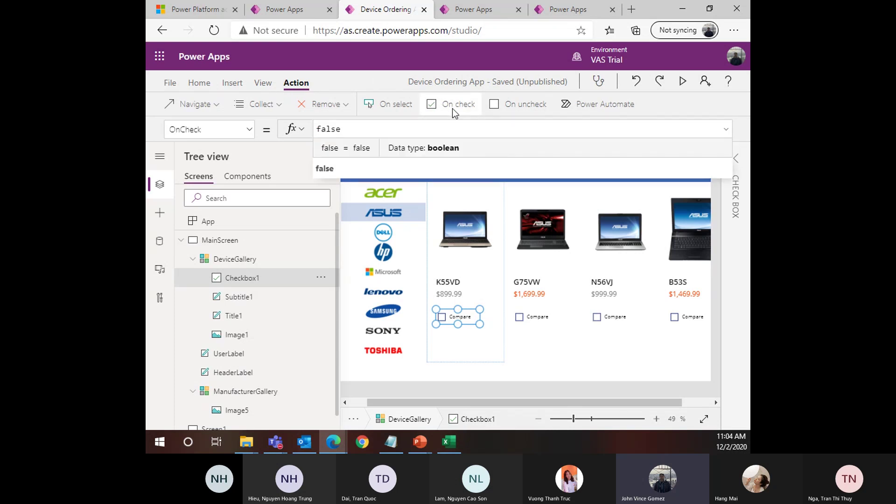
left_click_drag(344, 129, 308, 139)
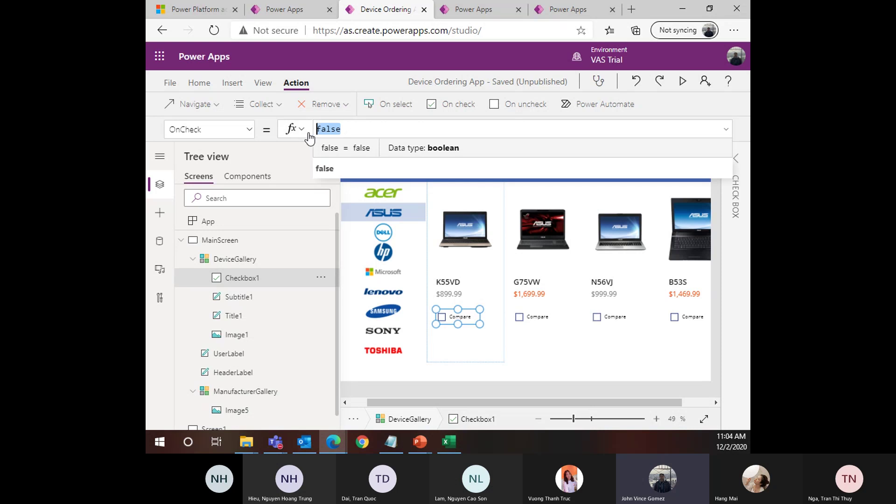
type("Collect")
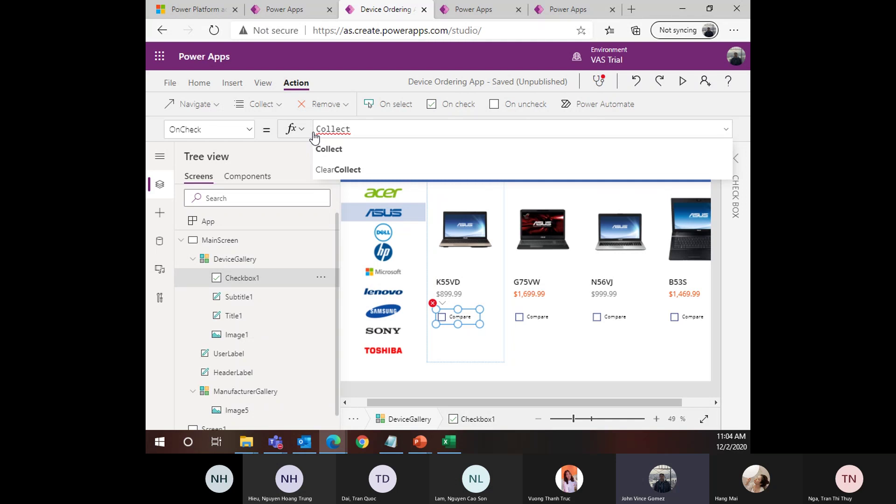
type("(Compa")
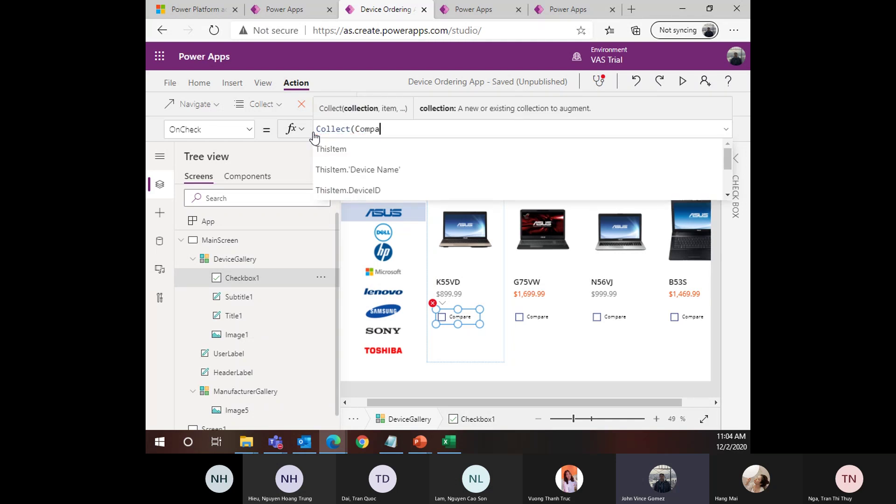
type("reList,")
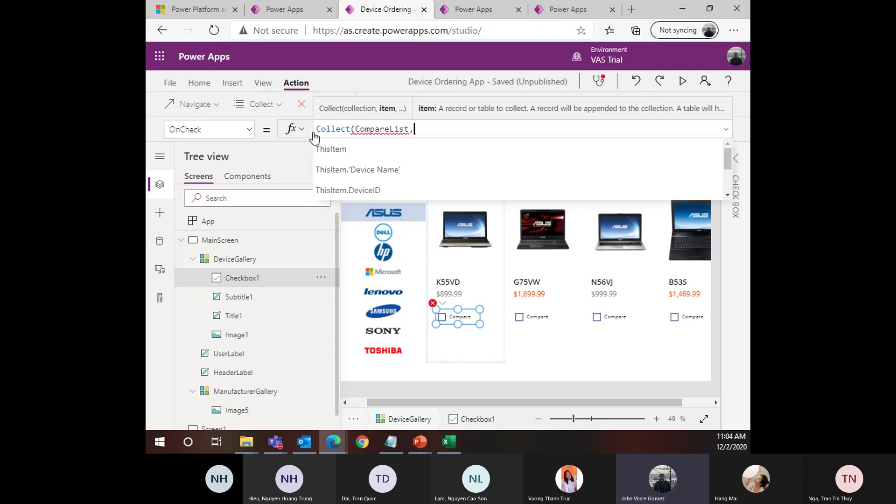
type("ThisIt")
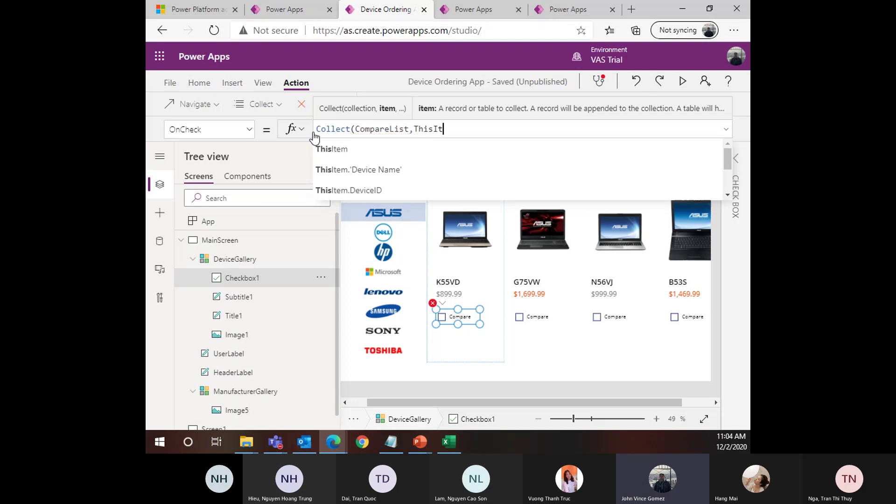
type("em)")
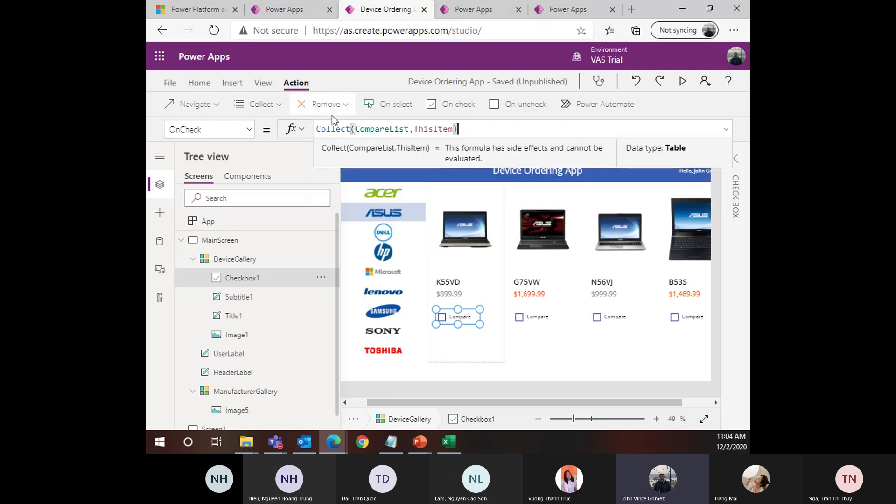
left_click_drag(354, 129, 317, 130)
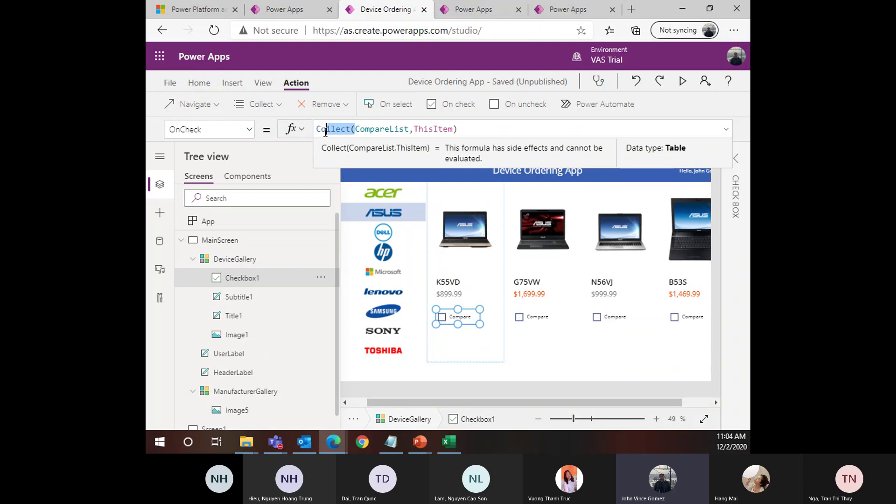
left_click(345, 130)
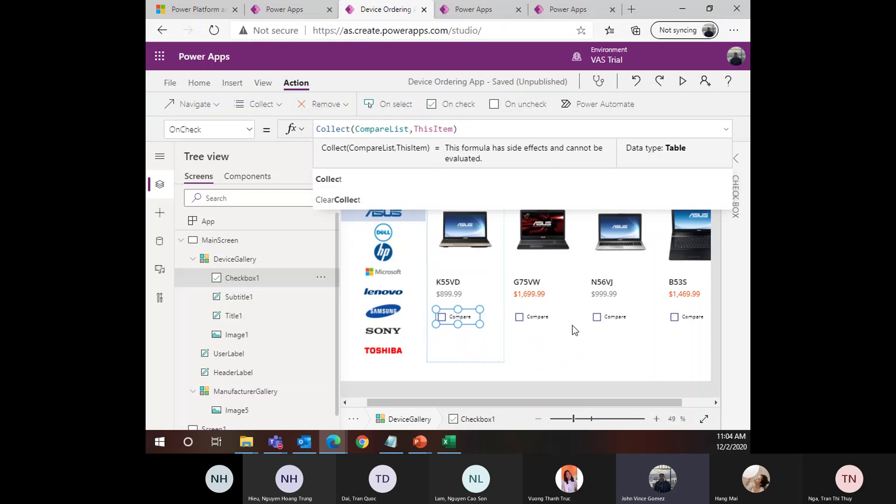
double_click(384, 127)
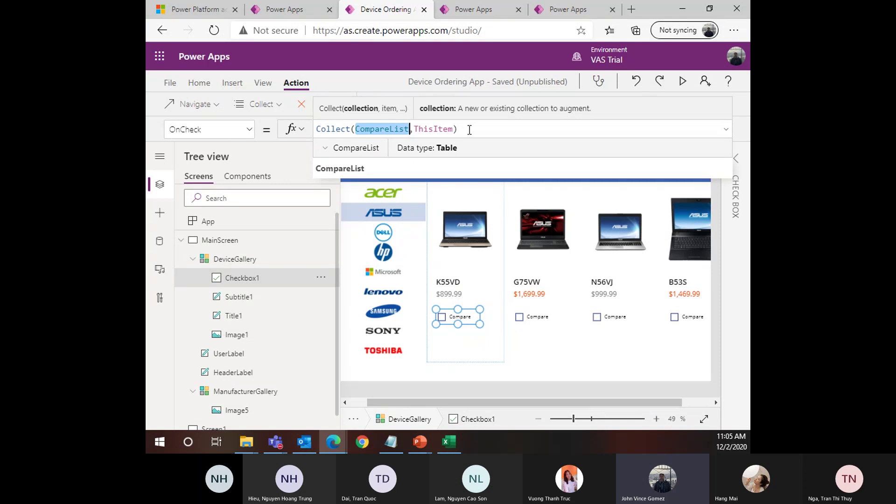
left_click_drag(497, 129, 314, 123)
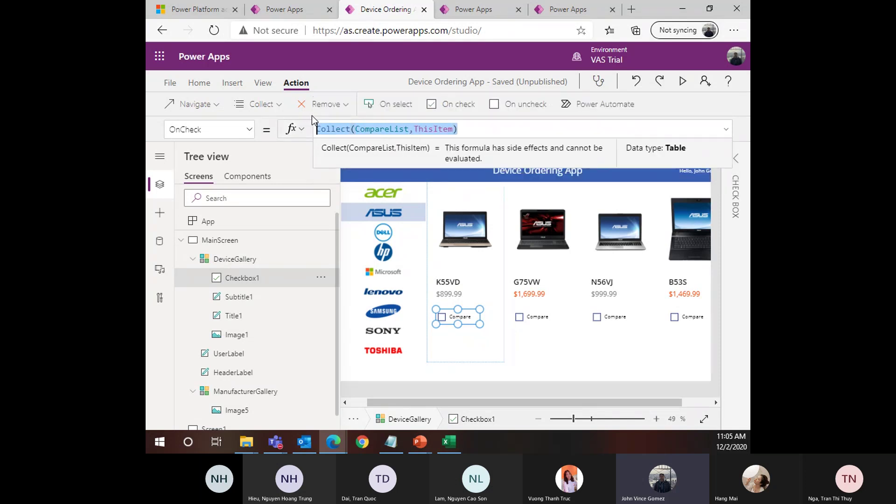
Set the OnUncheck formula of the same Compare check box to Remove(CompareList,ThisItem)
left_click(508, 107)
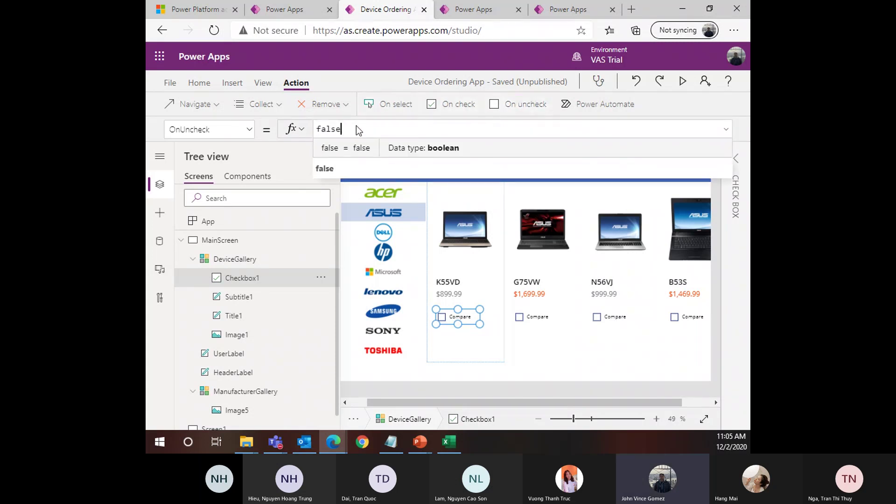
left_click_drag(357, 127, 311, 129)
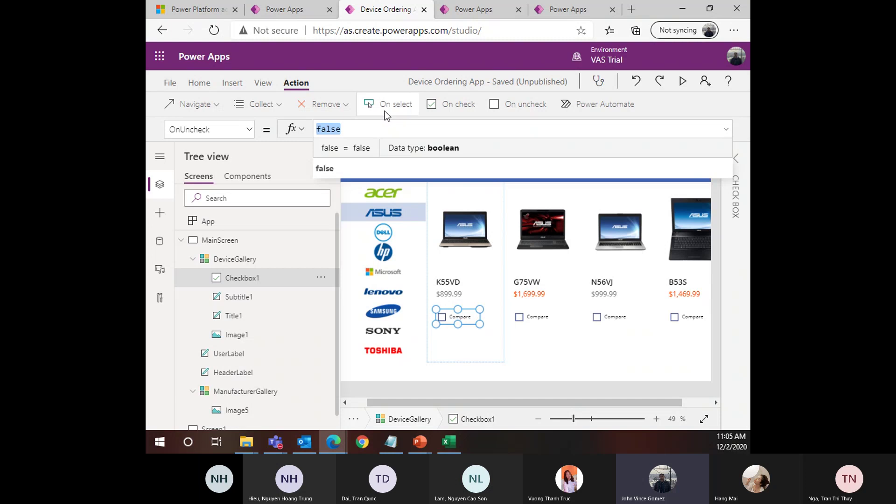
type("Remove(")
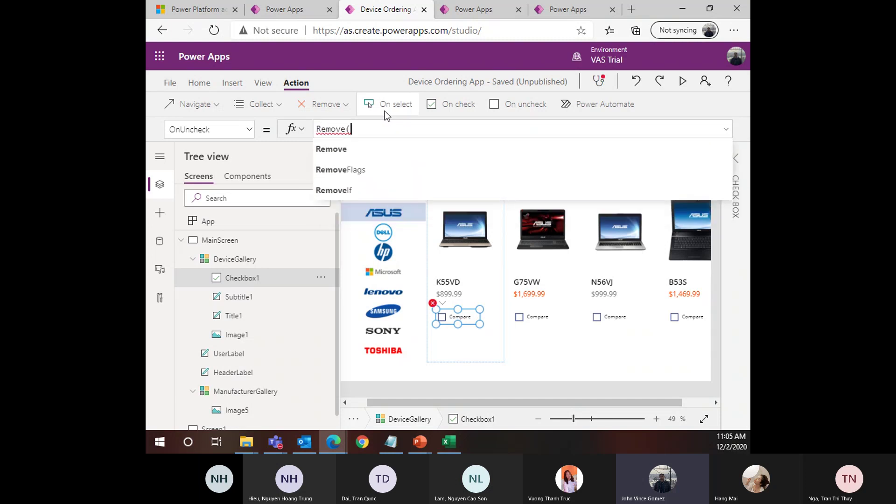
type("C")
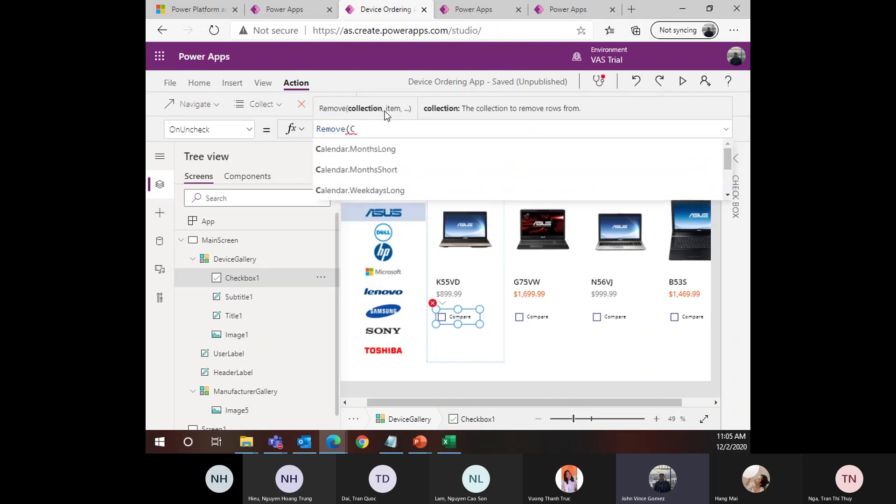
type("ompare")
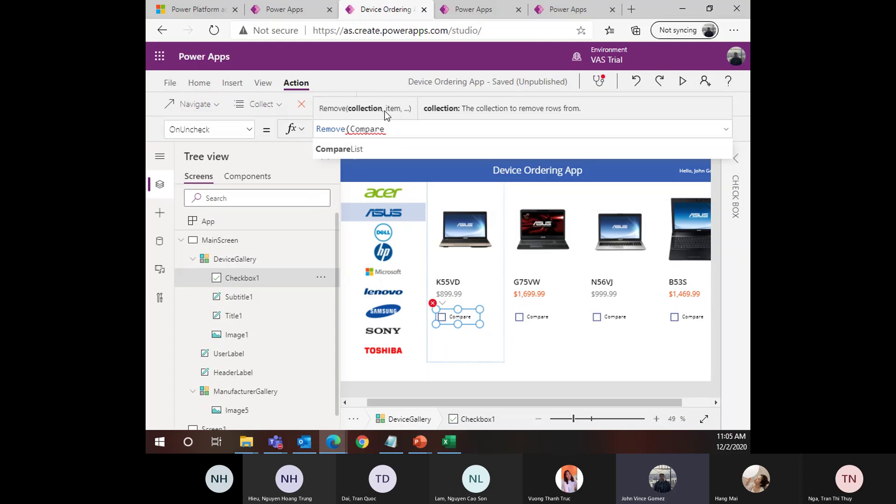
type("List,Thi")
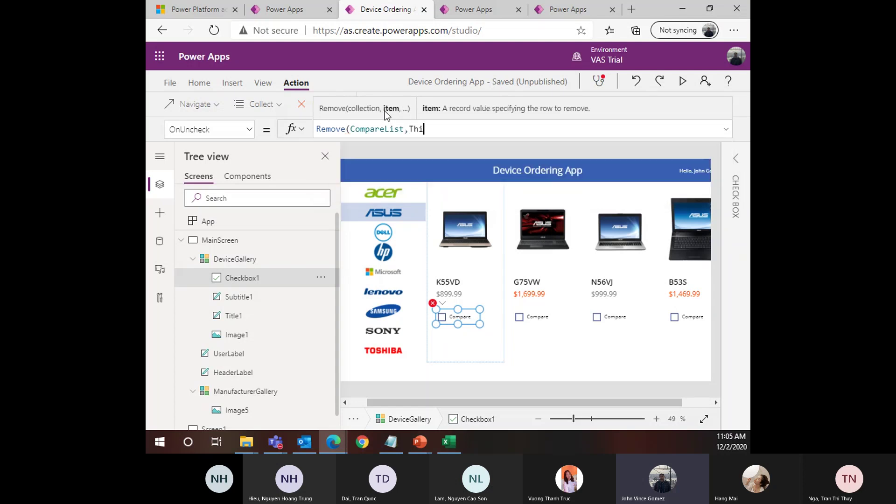
type("sItem)")
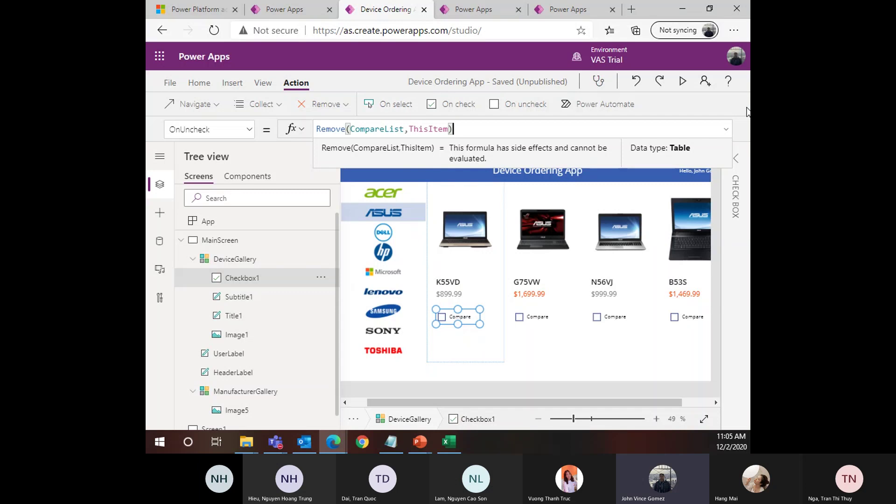
Preview the app, check Compare for the K55VD, N56VJ, G75VW and B53S devices, and close the preview
left_click(683, 81)
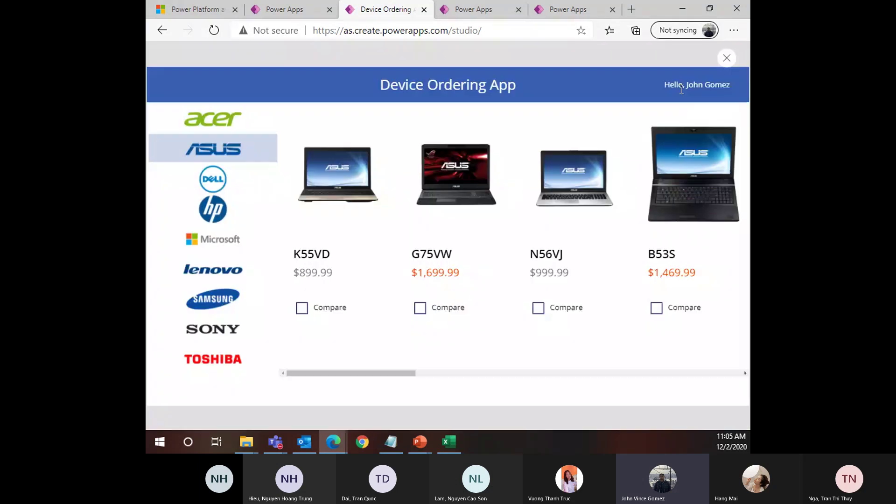
left_click(327, 309)
left_click(540, 310)
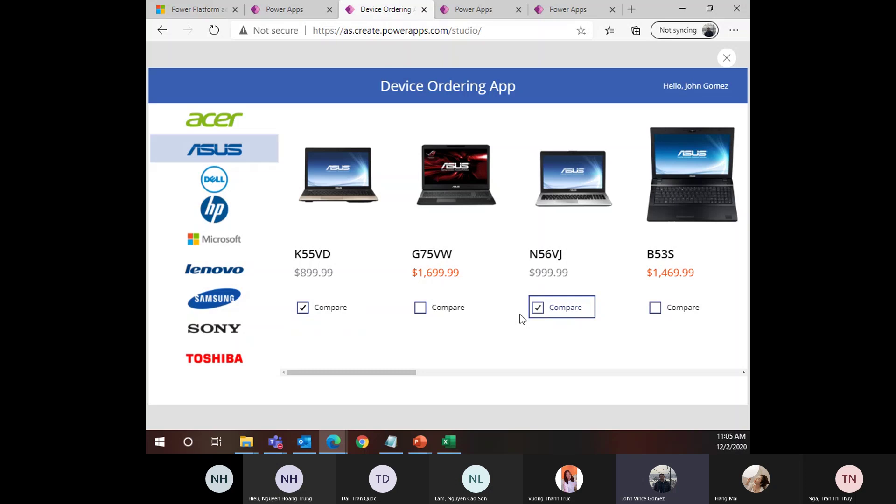
left_click(434, 314)
left_click(668, 315)
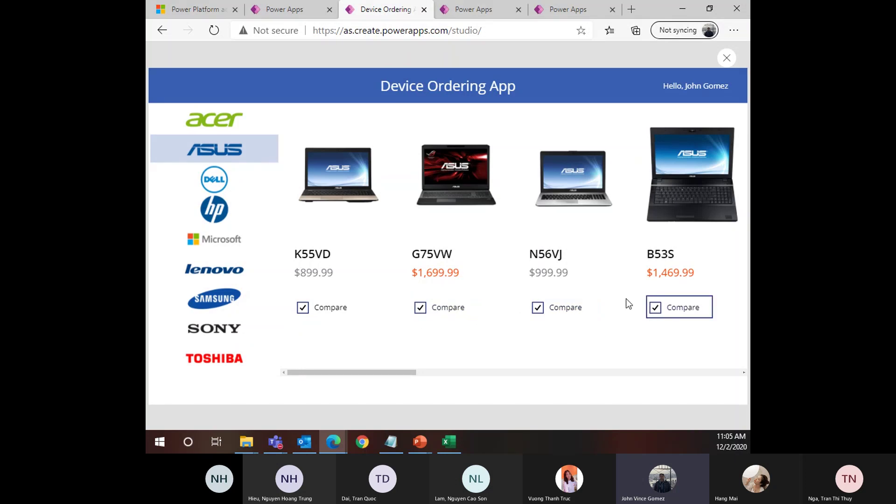
left_click(727, 57)
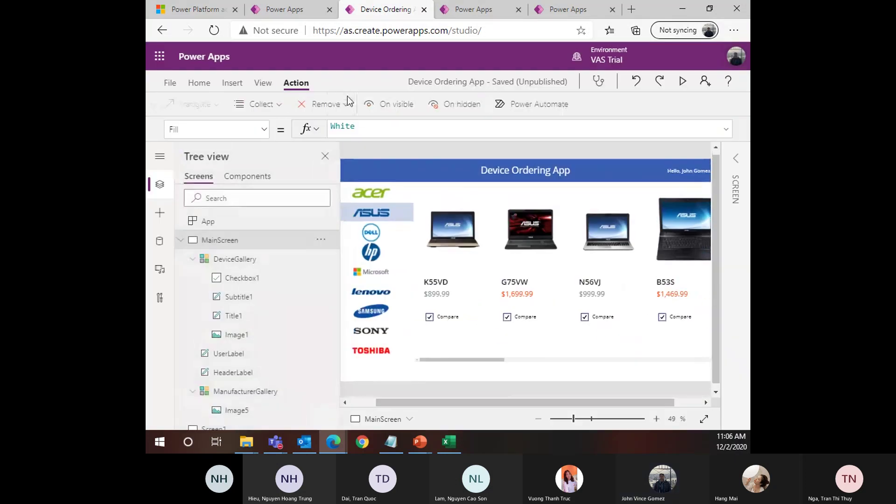
Examine the devices stored in the CompareList collection and return to the app editor
left_click(262, 85)
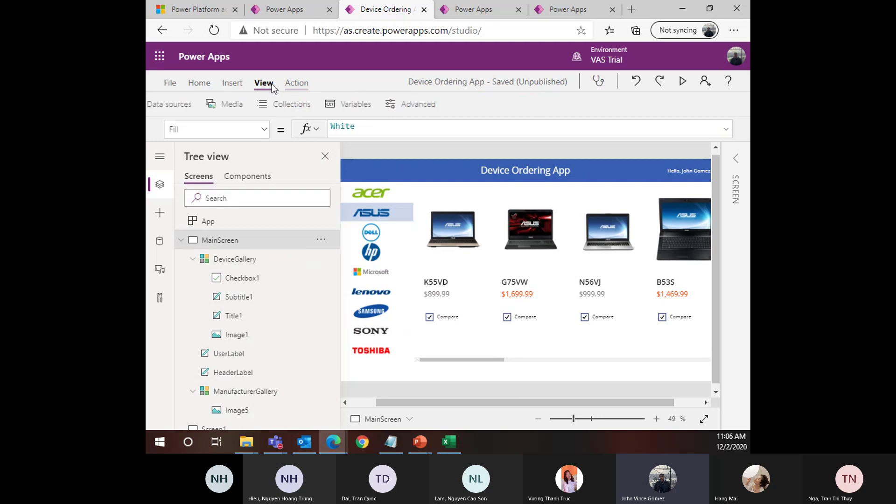
left_click(321, 105)
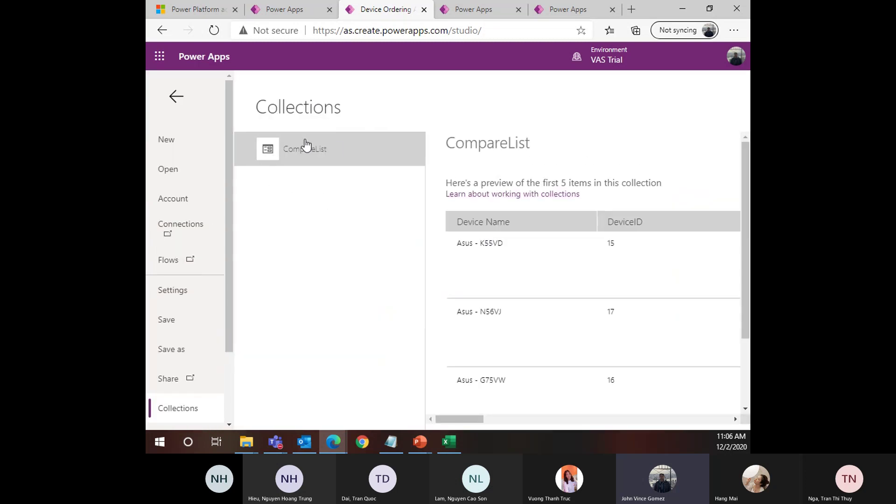
key("ctrl+minus")
key("ctrl+minus")
key("ctrl+minus")
key("ctrl+minus")
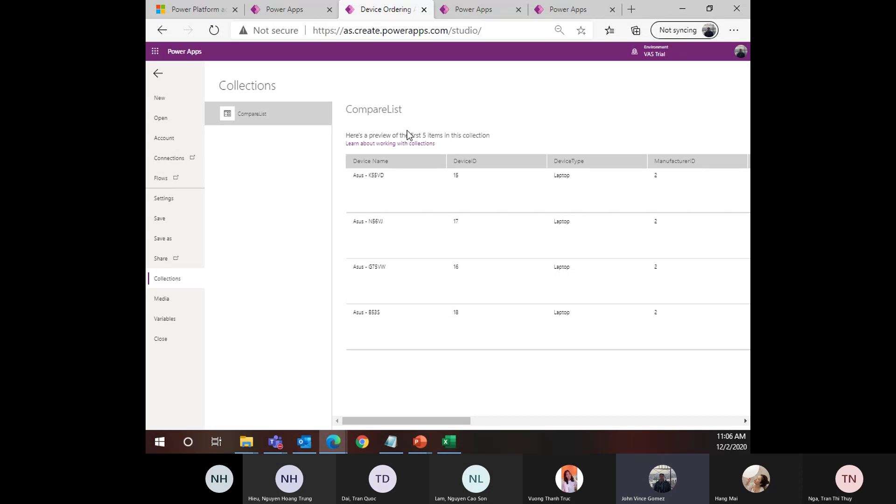
left_click(161, 79)
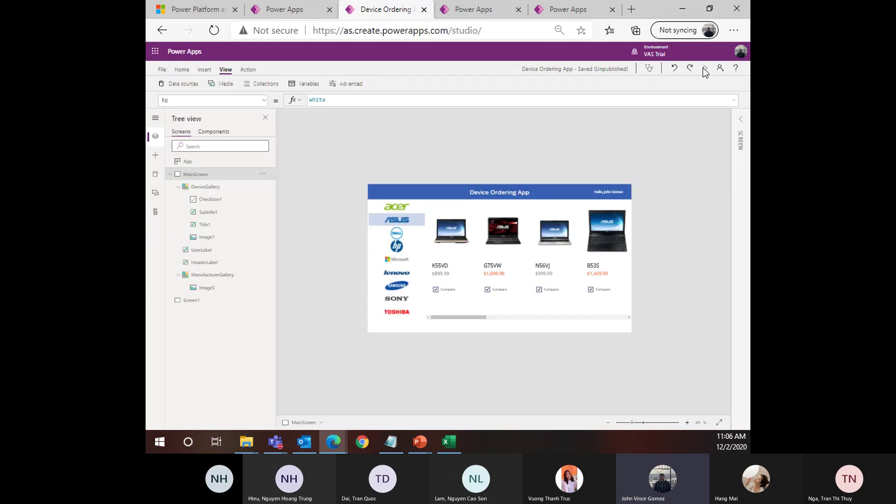
Uncheck Compare for G75VW, K55VD and N56VJ in the app preview, and review the CompareList collection again
left_click(689, 68)
left_click(437, 313)
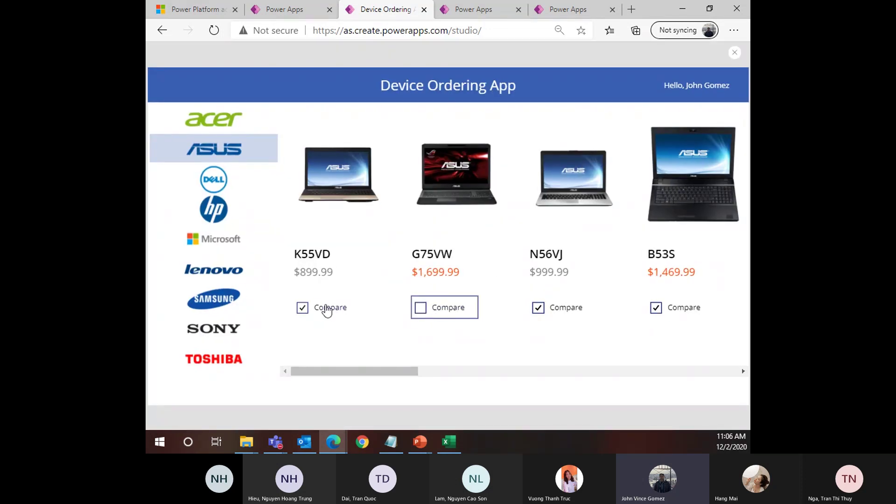
left_click(317, 309)
left_click(541, 308)
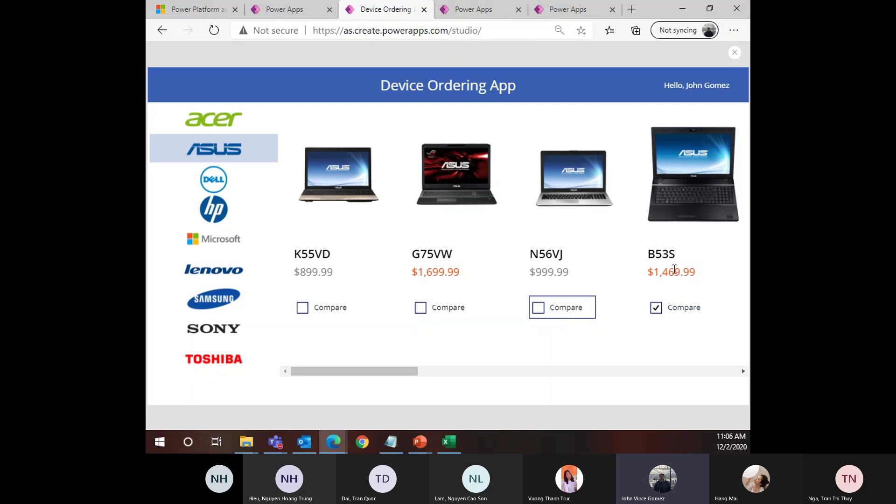
left_click(736, 53)
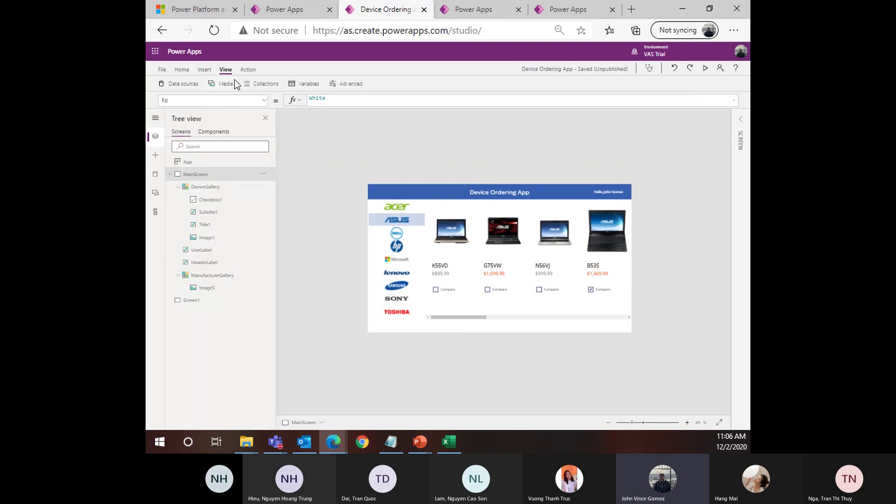
left_click(263, 85)
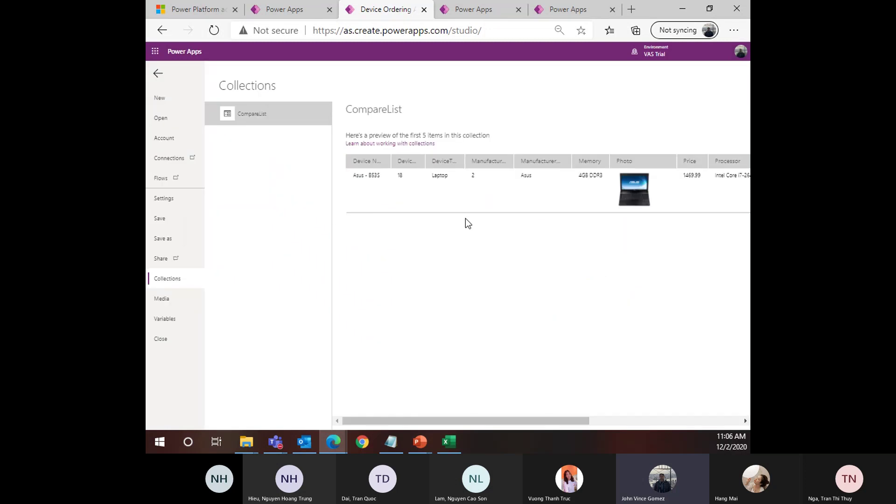
key("ctrl+plus")
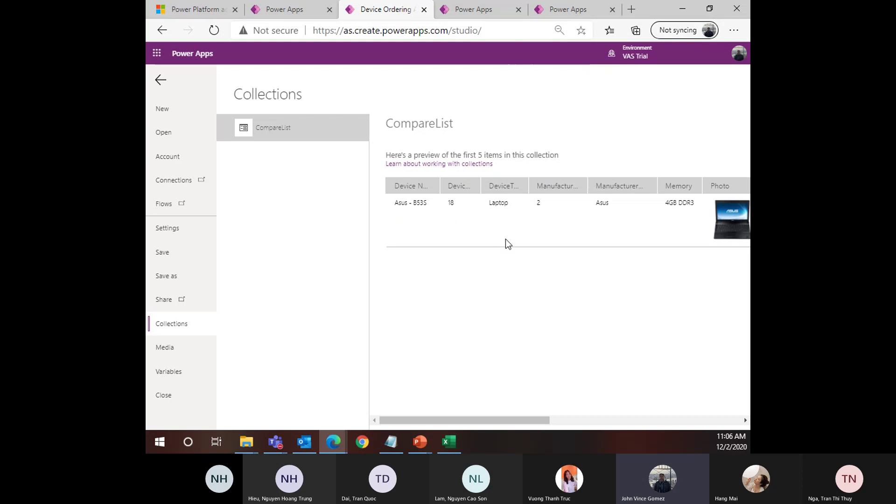
Return to the app editor and examine the OnCheck formula of the gallery's Compare check box
key("ctrl+minus")
key("ctrl+minus")
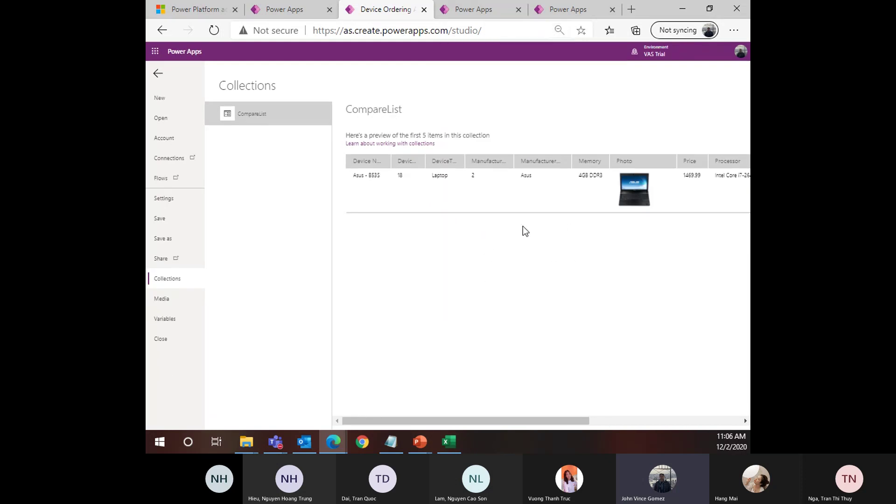
left_click(158, 73)
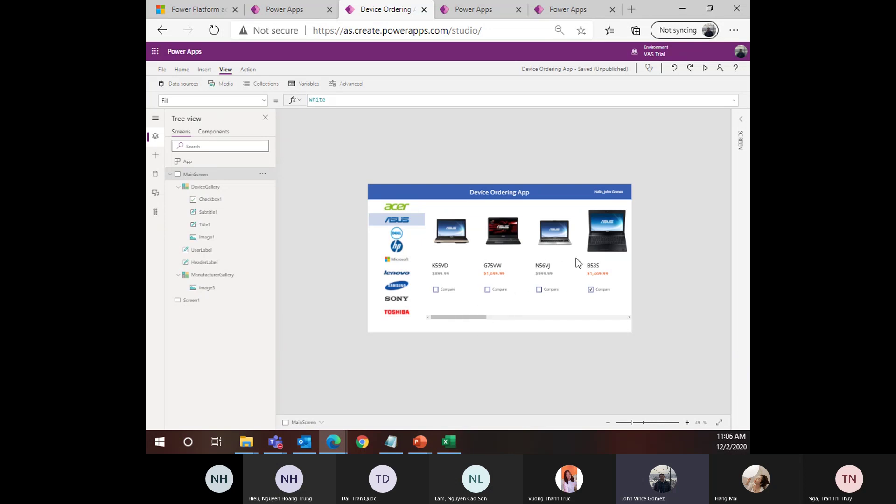
left_click(442, 289)
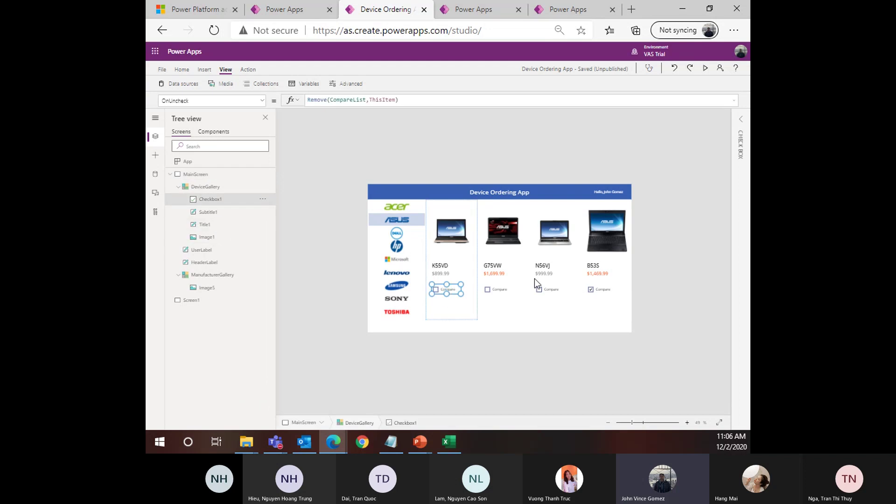
scroll(534, 280, "up", 4)
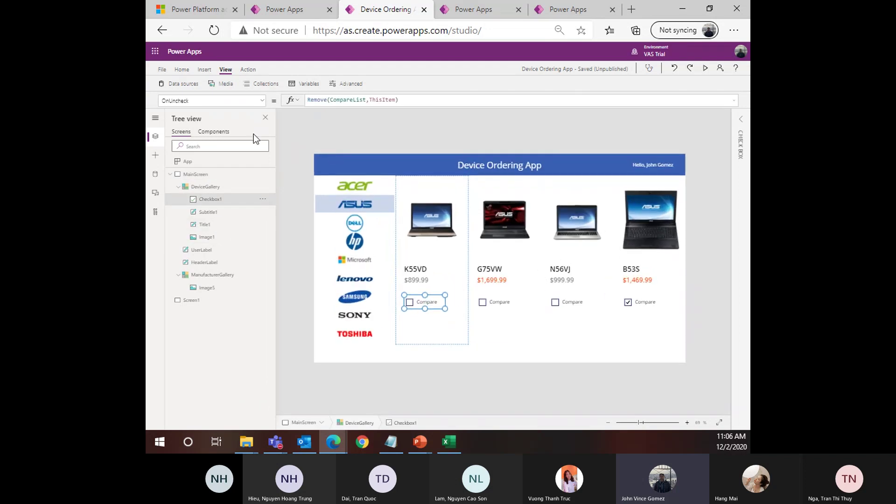
left_click(262, 100)
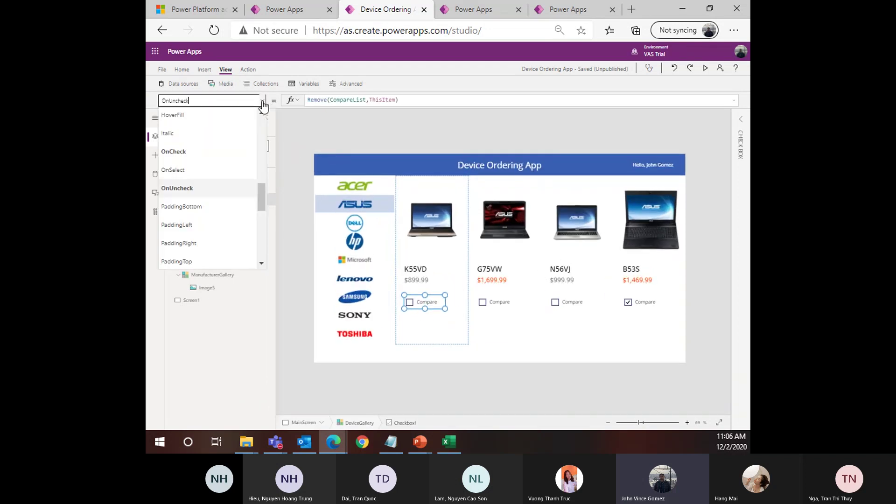
left_click(198, 151)
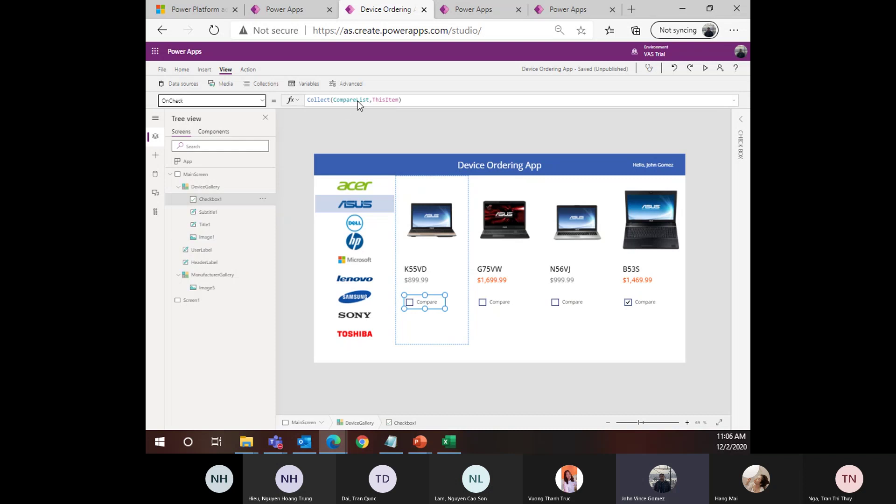
double_click(356, 101)
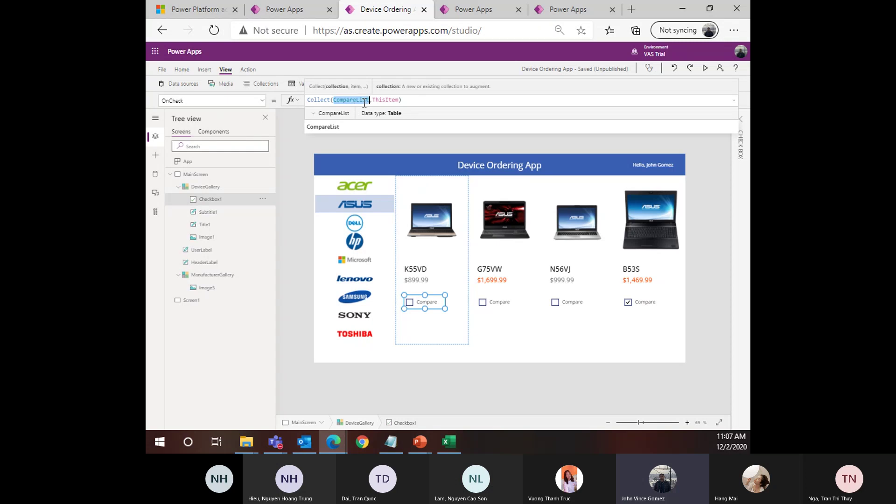
double_click(388, 101)
left_click(404, 101)
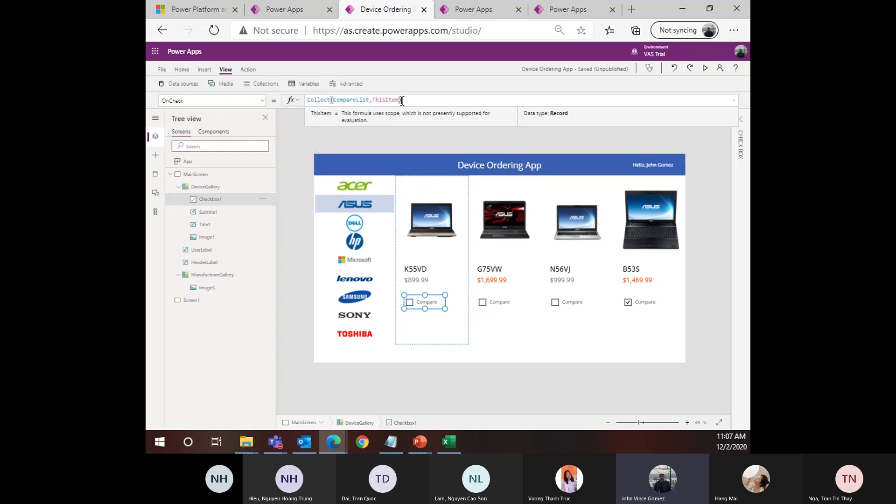
Examine the Compare check box's OnUncheck formula and the CompareList collection, and return to the app editor
left_click(261, 101)
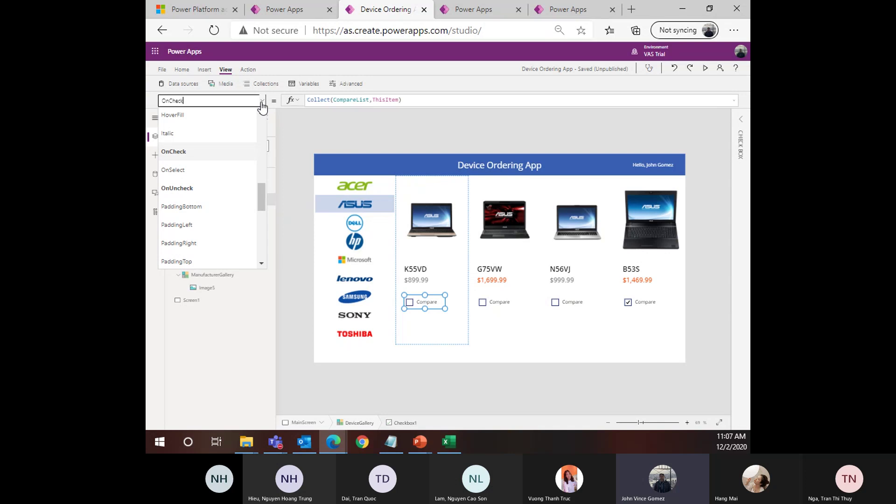
left_click(184, 194)
double_click(322, 101)
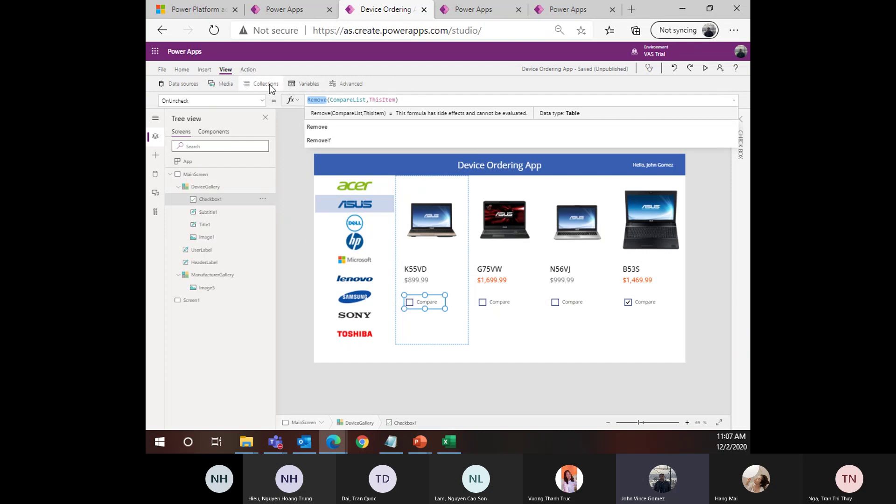
left_click(225, 72)
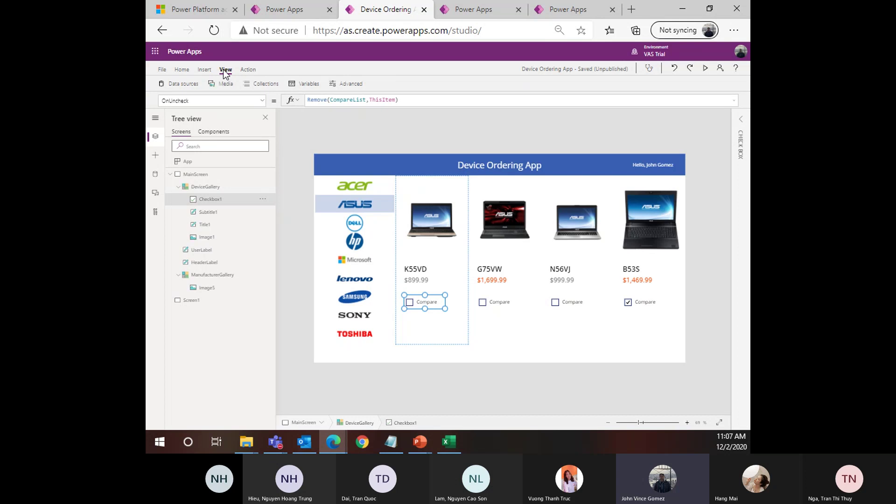
left_click(260, 88)
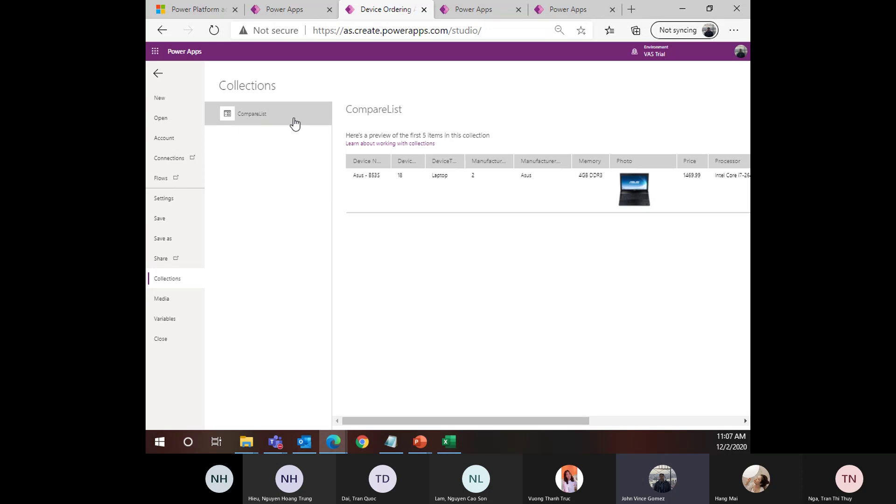
mouse_move(432, 421)
left_mouse_down()
mouse_move(580, 416)
mouse_move(420, 421)
left_mouse_up()
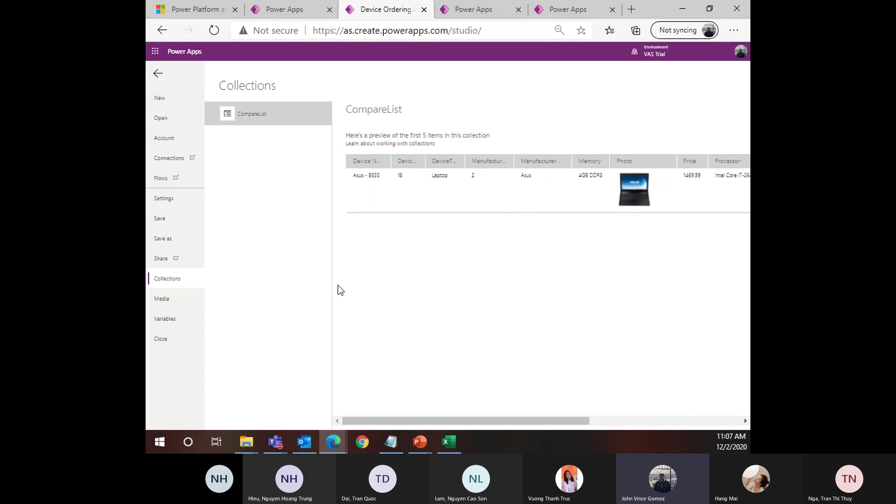
left_click(159, 76)
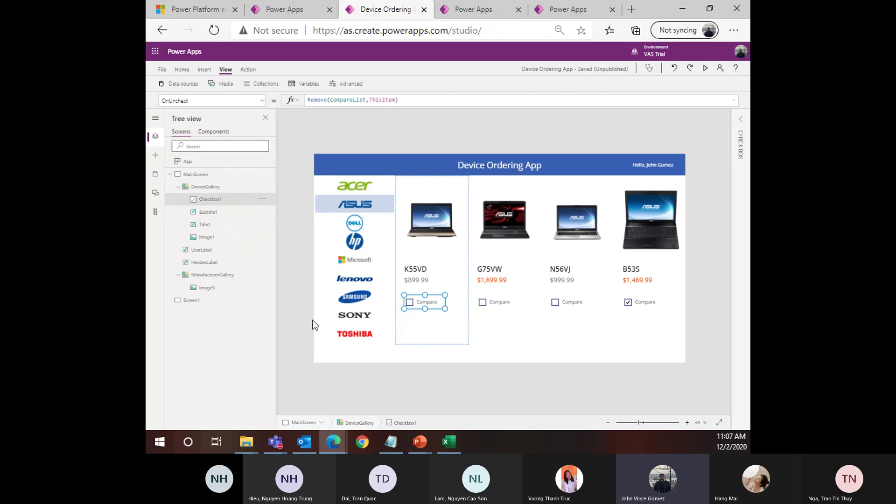
Set the Default formula of ManufacturerGallery to First(Manufacturers)
left_click(218, 275)
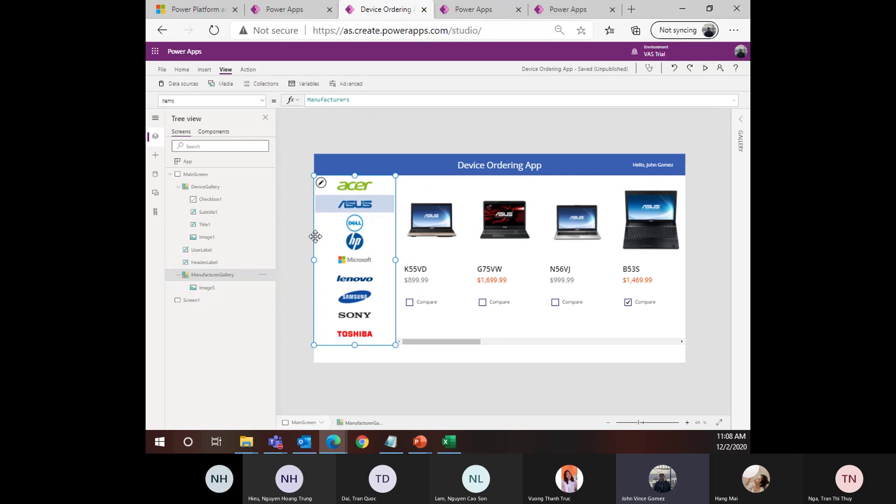
left_click(232, 100)
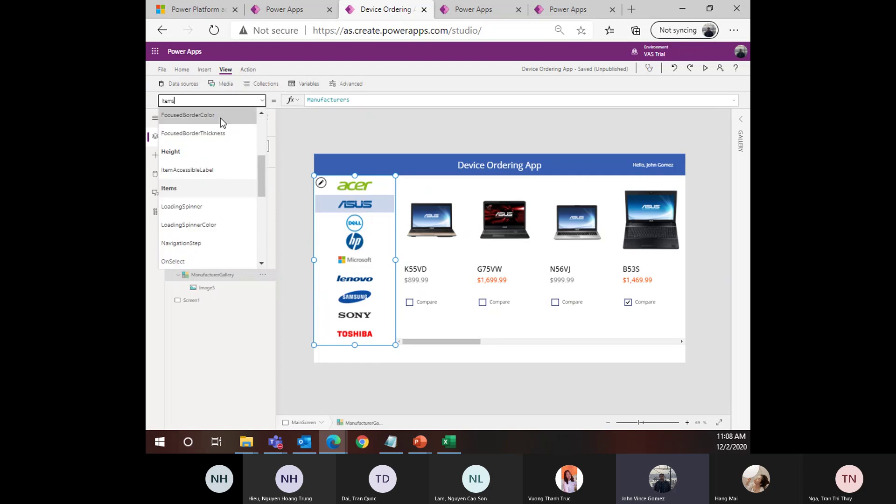
scroll(204, 196, "up", 3)
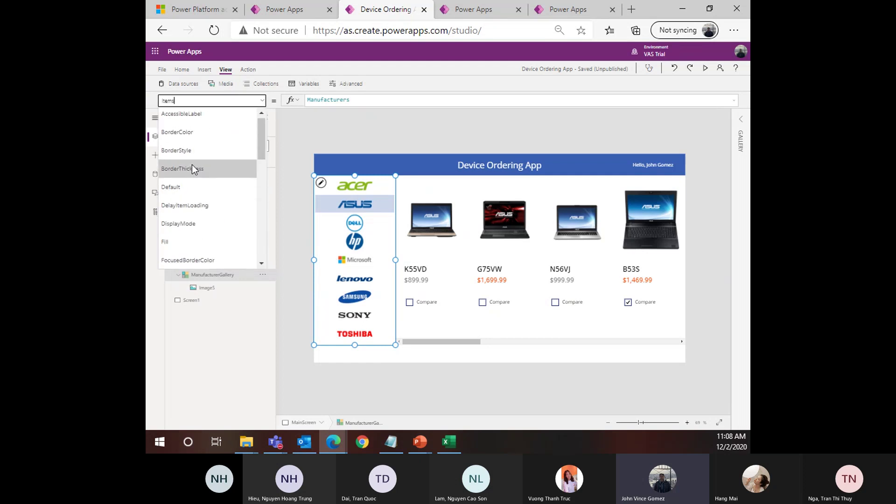
left_click(196, 188)
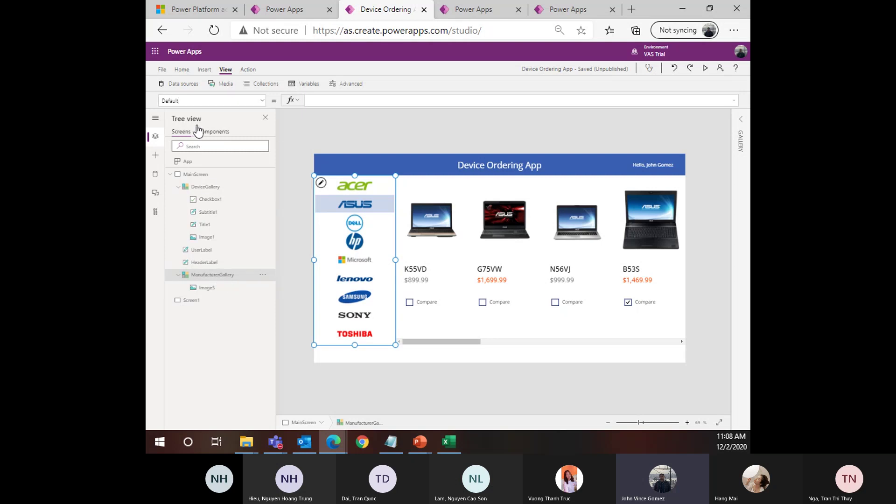
left_click(262, 101)
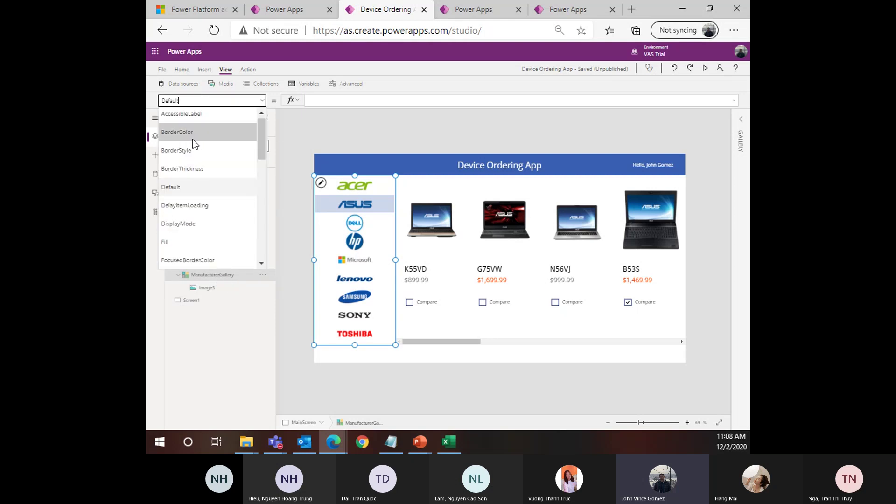
left_click(185, 188)
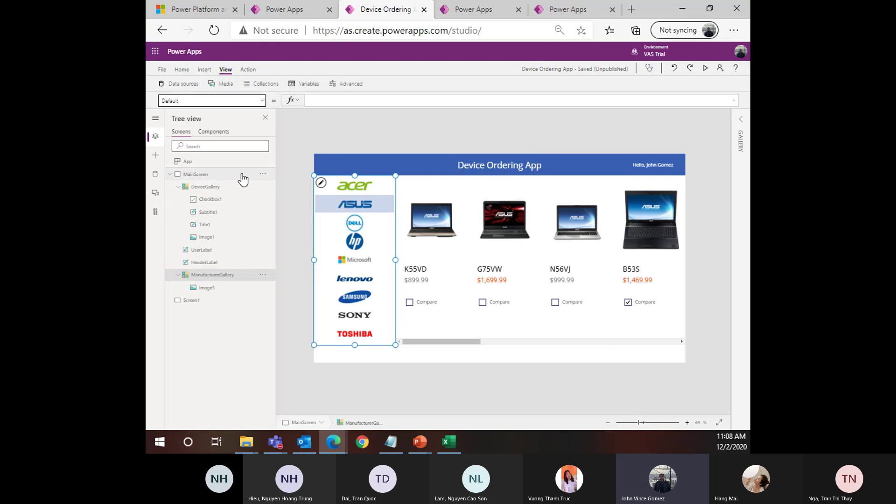
left_click(336, 100)
type("Firs")
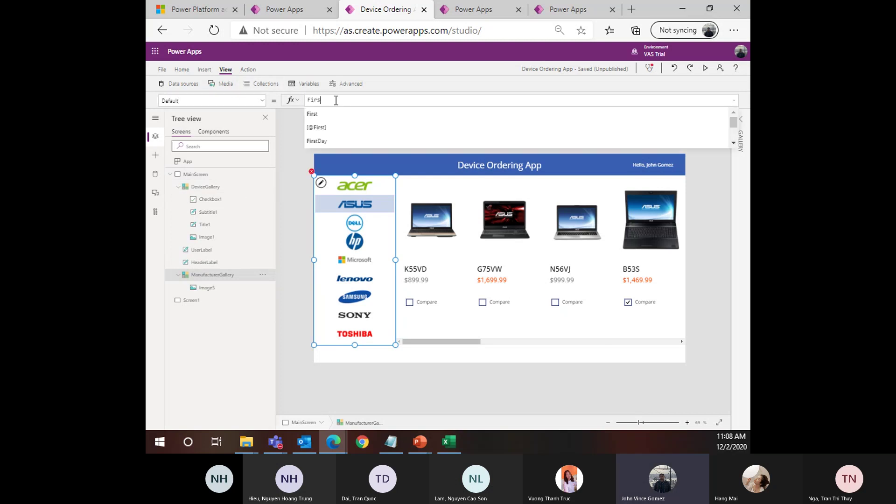
type("t(")
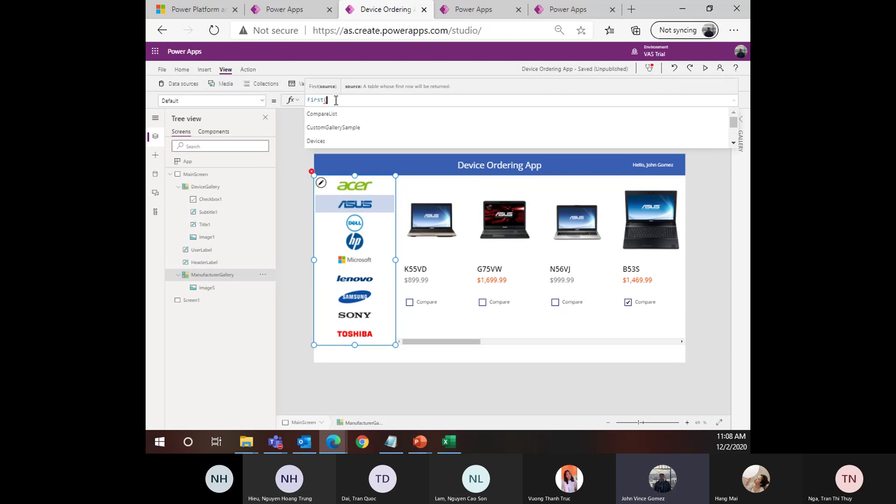
type("Manu")
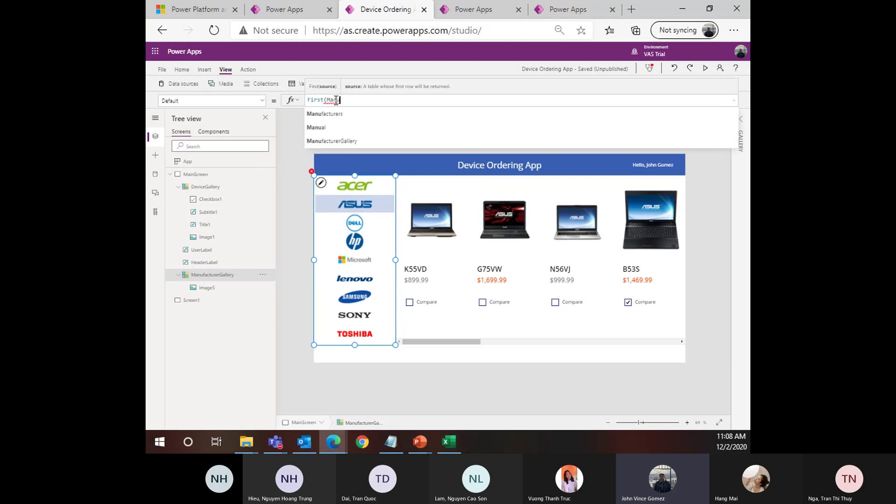
key("Tab")
type(")")
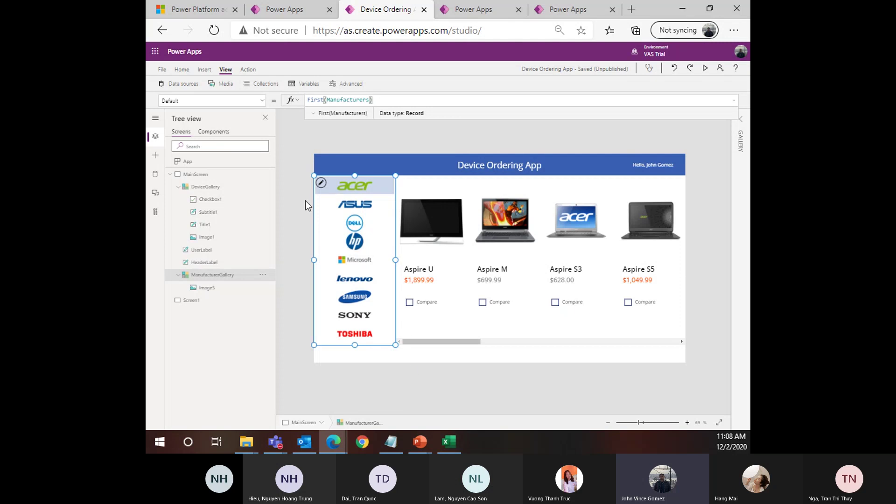
Select Dell in the manufacturer gallery, preview the app briefly, and return to MainScreen in the editor
key("alt")
key("alt")
left_click(349, 226, "alt")
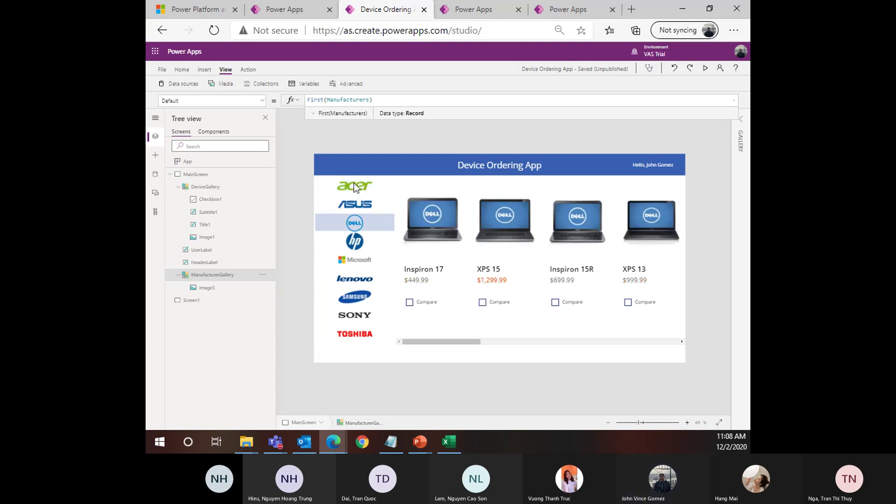
left_click(706, 68)
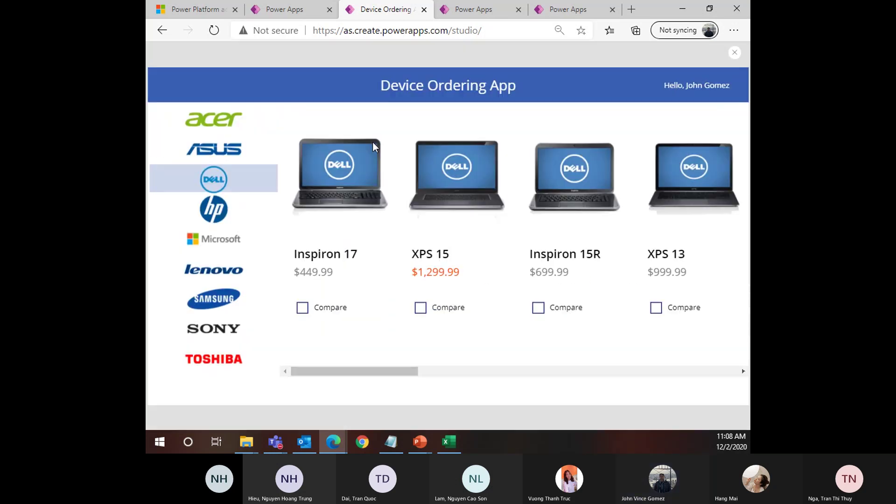
left_click(735, 53)
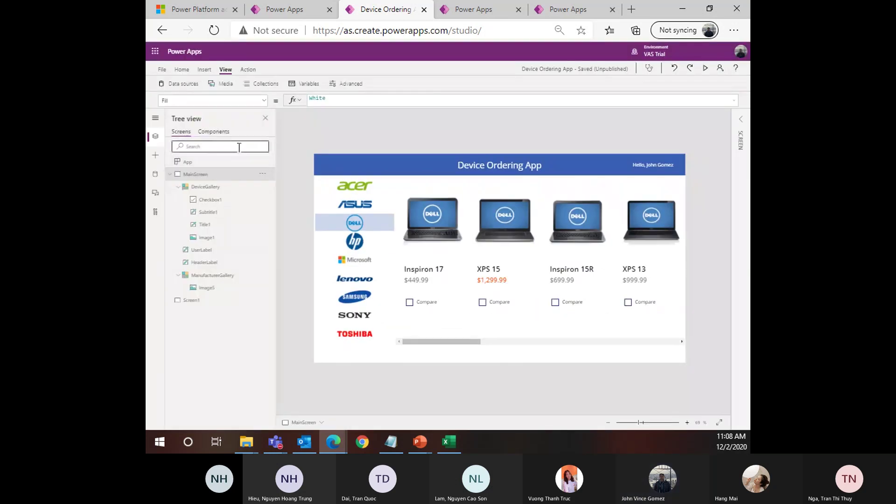
left_click(191, 301)
left_click(197, 174)
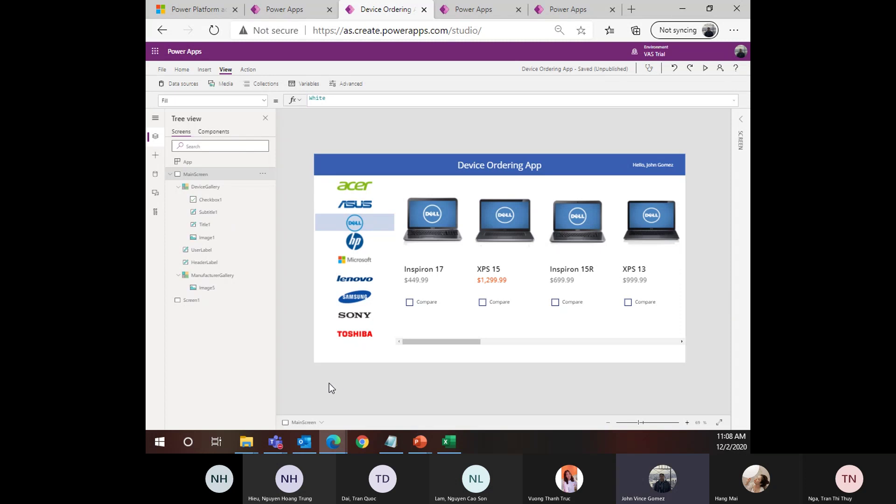
Check Compare for the Dell Inspiron 17 and XPS 15 directly on the editor canvas
left_click(437, 307)
key("alt")
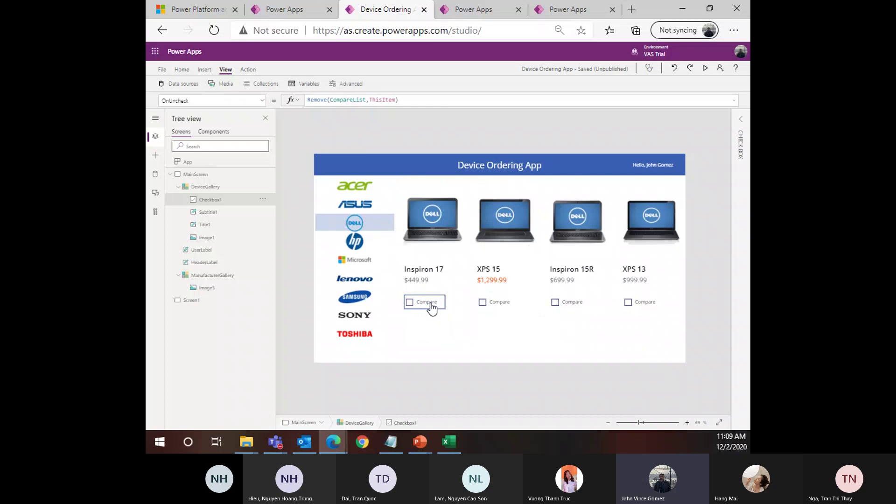
left_click(498, 306)
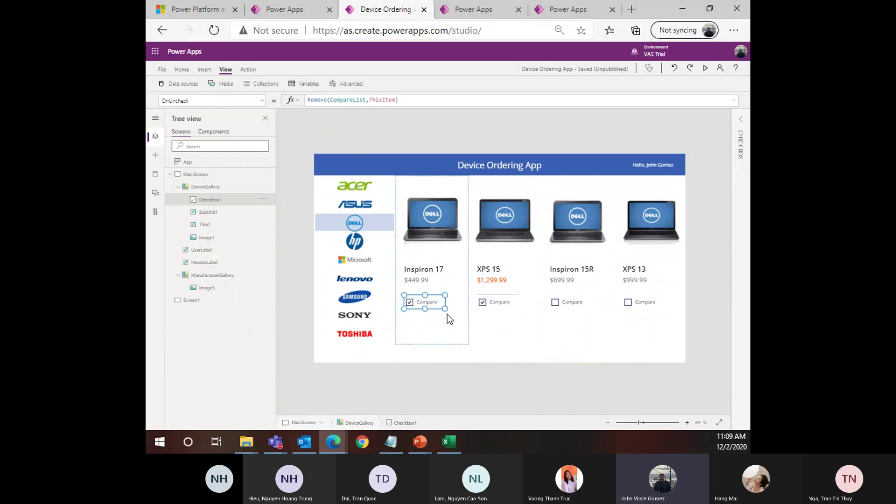
Switch the manufacturer to Lenovo and check Compare for the ThinkPad X230 and IdeaPad Y580
key("alt")
left_click(355, 282, "alt")
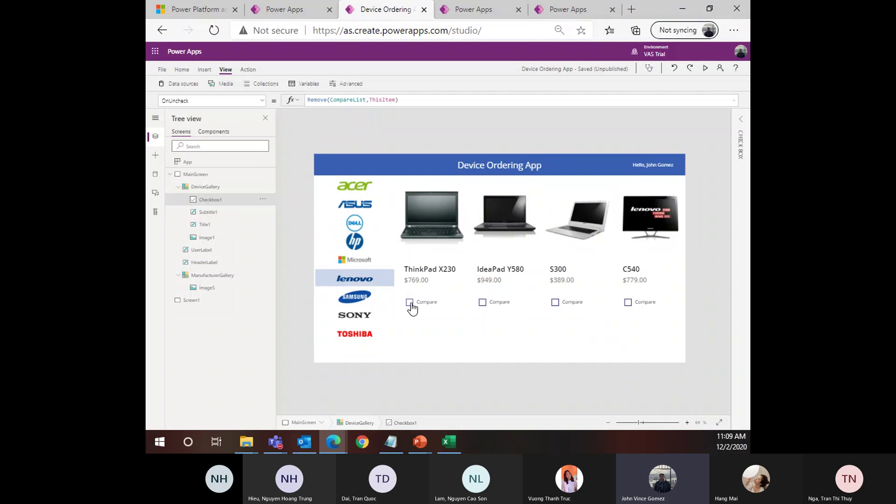
left_click(411, 304, "alt")
left_click(497, 306, "alt")
left_click(498, 306, "alt")
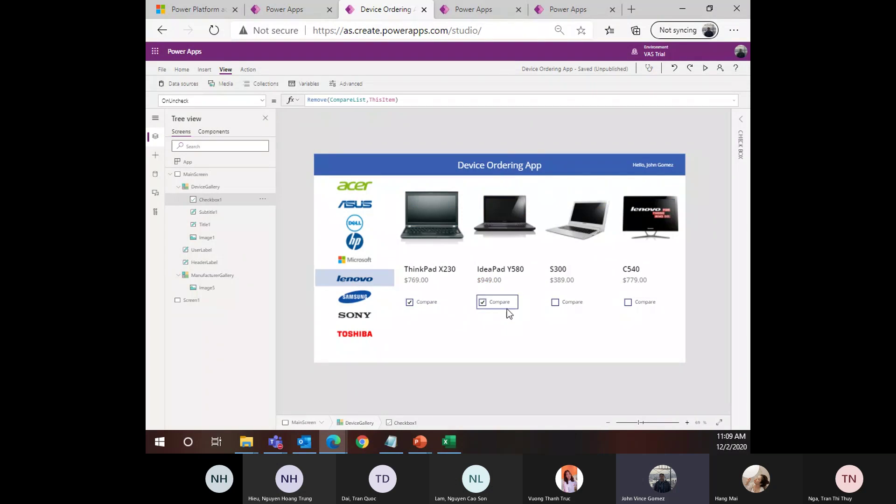